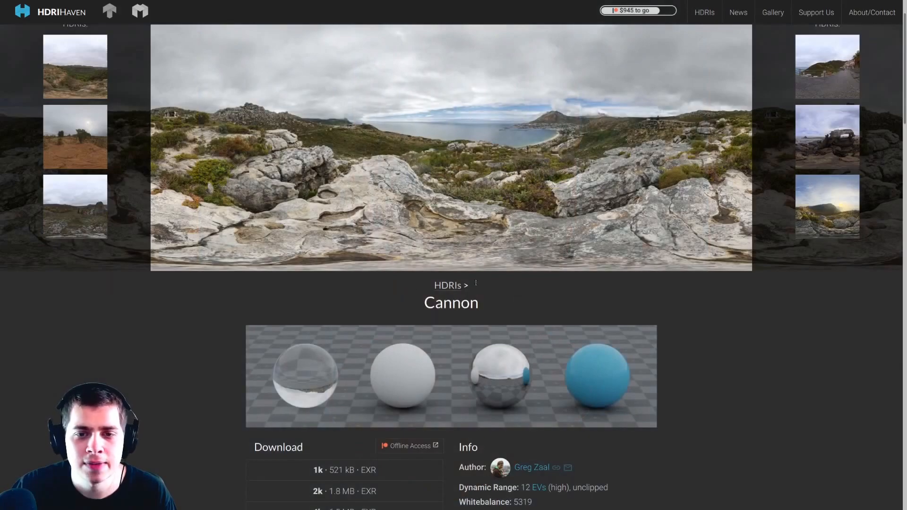
scroll(417, 228, "down", 3)
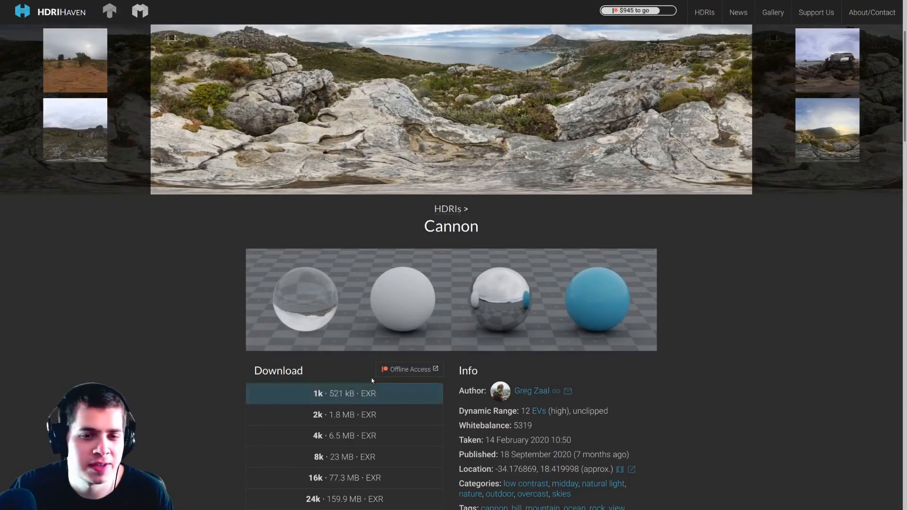
scroll(398, 392, "up", 3)
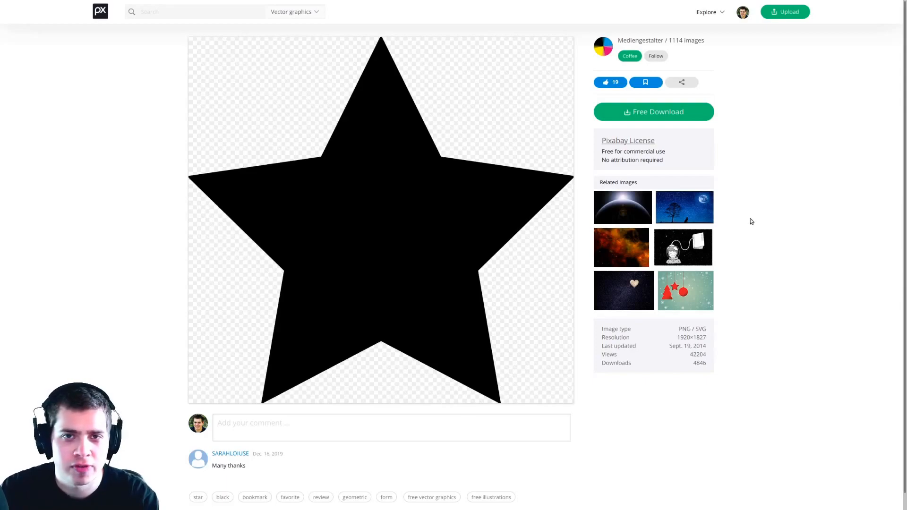
- Check the black star graphic's license terms and look at the media types available for searching
left_click_drag(664, 161, 587, 151)
left_click(670, 161)
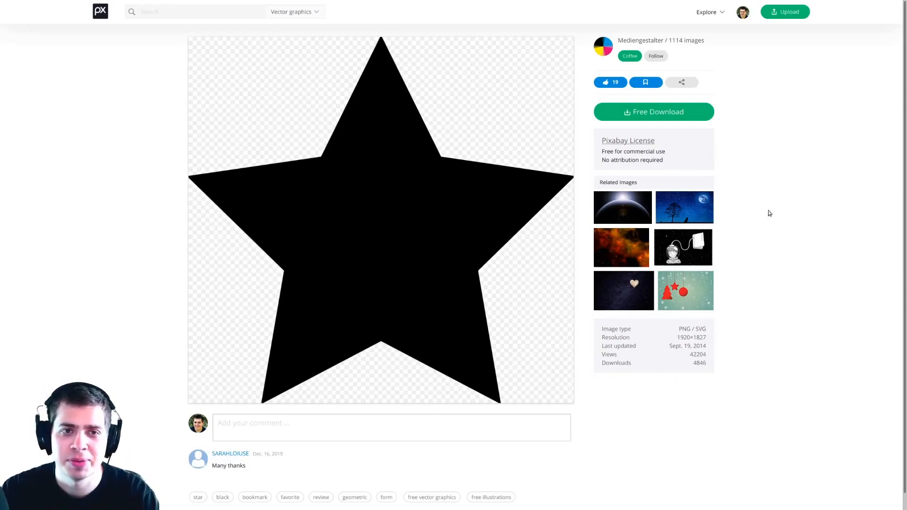
left_click(146, 18)
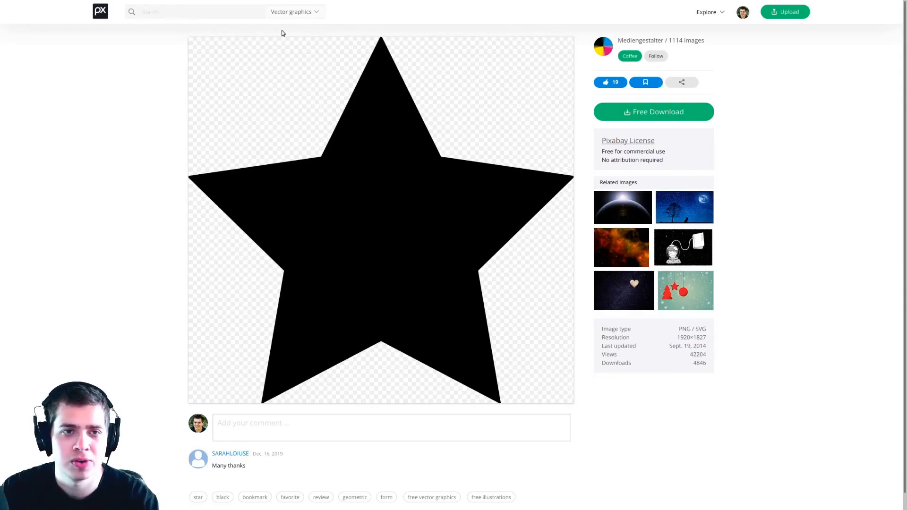
left_click(284, 14)
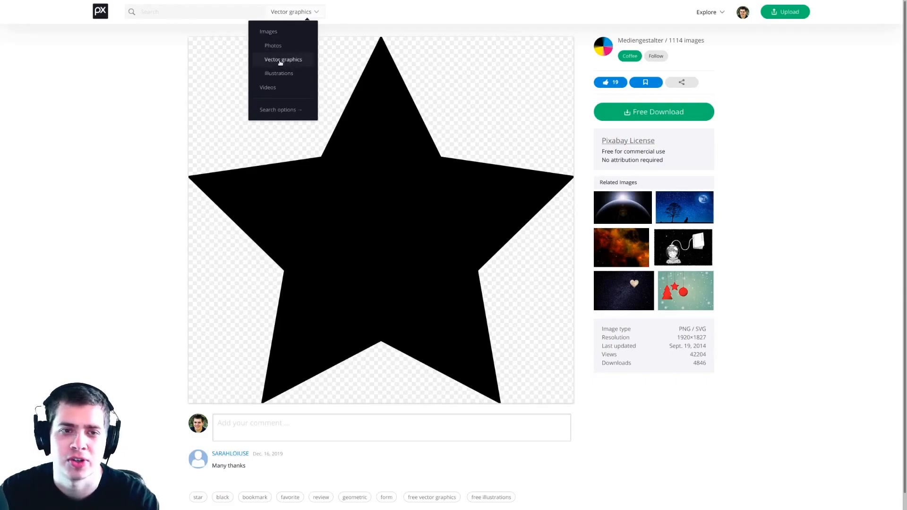
left_click(810, 228)
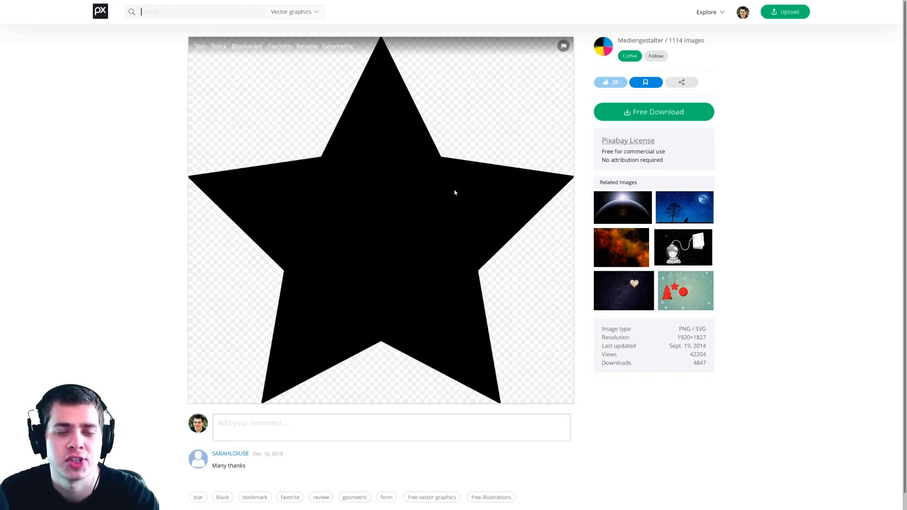
- Download the black star graphic as the 1920×1827 PNG
left_click(605, 118)
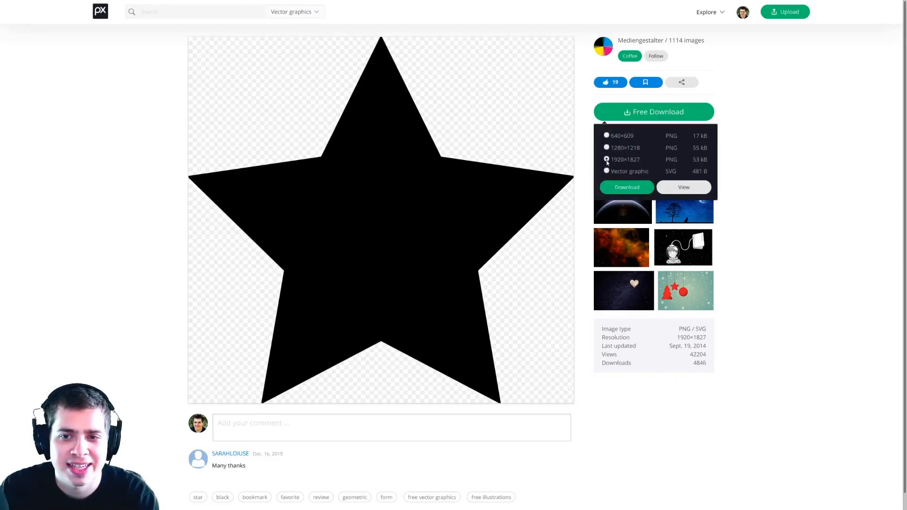
left_click(627, 187)
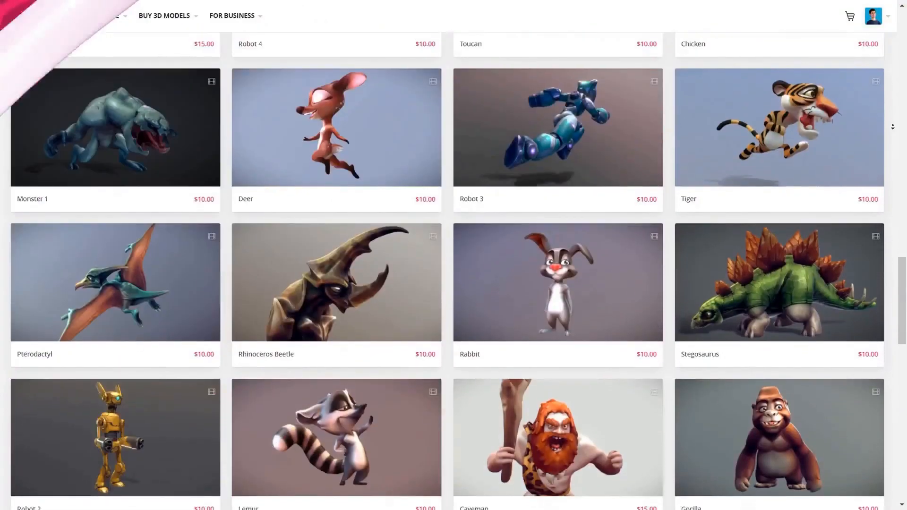
- Browse the 3D models for sale on Sketchfab and inspect the red airplane with a black wireframe and the UV Checker
scroll(893, 127, "down", 5)
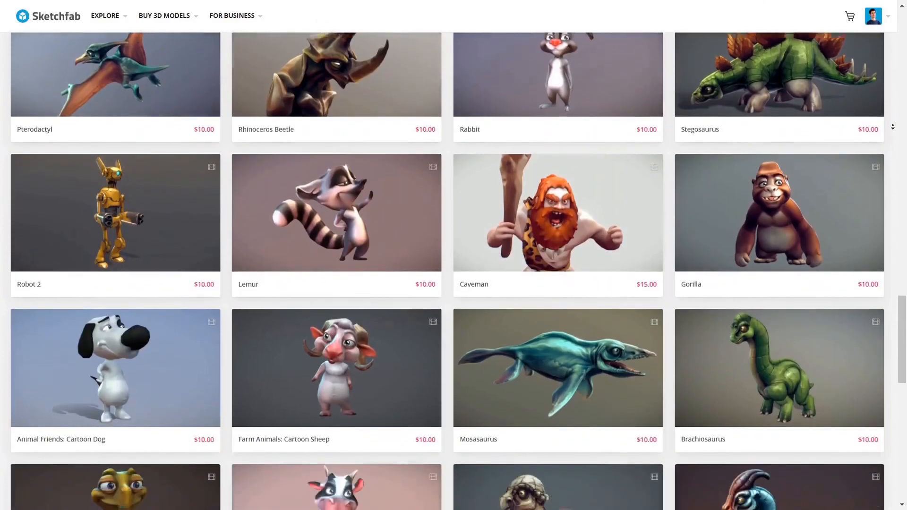
scroll(893, 127, "down", 3)
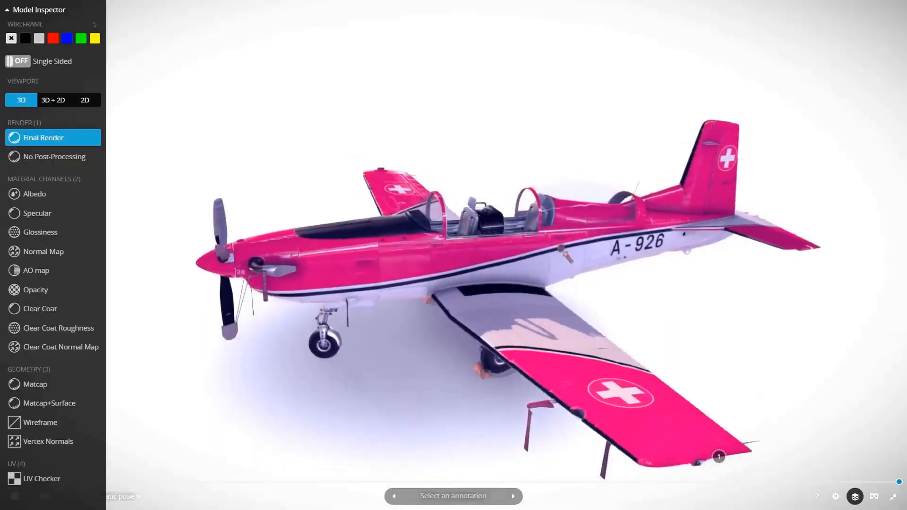
left_click(25, 38)
left_click(52, 479)
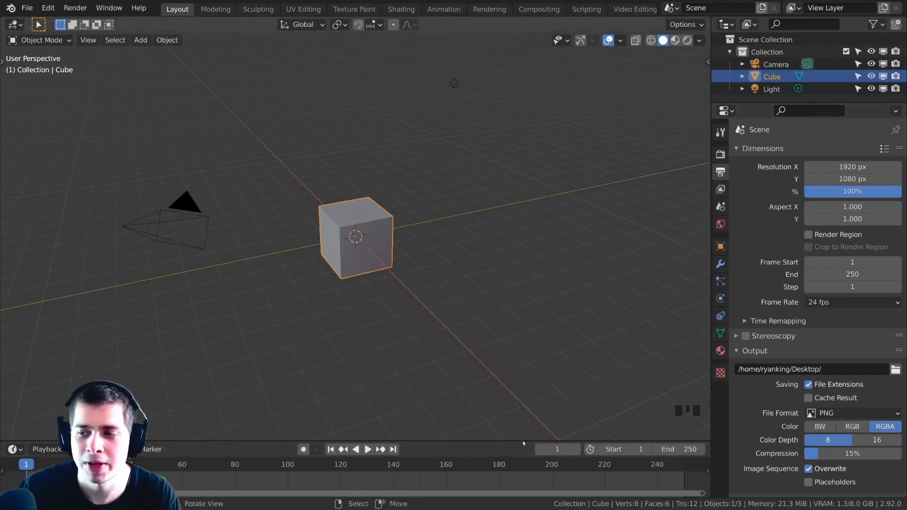
- Delete the default camera, cube and light from the Blender scene
middle_click_drag(652, 401, 495, 325)
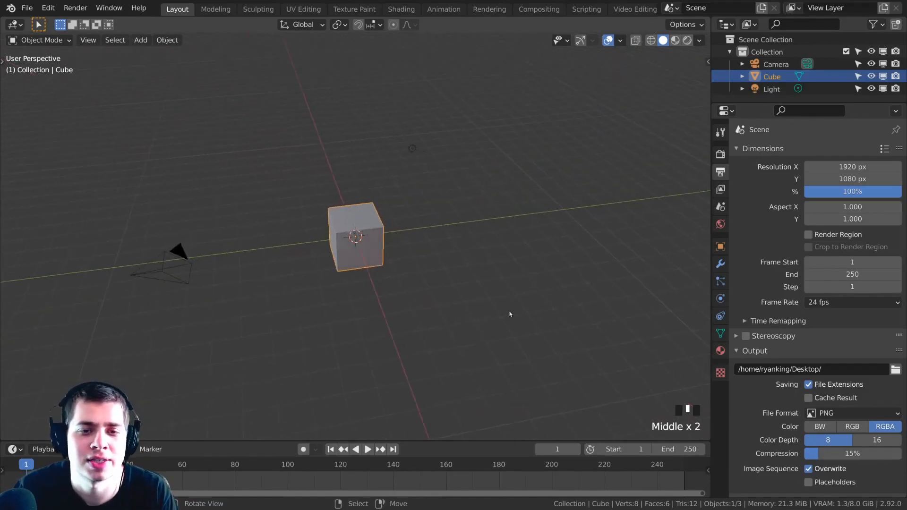
middle_click_drag(478, 281, 441, 207)
key("a")
key("a")
key("a")
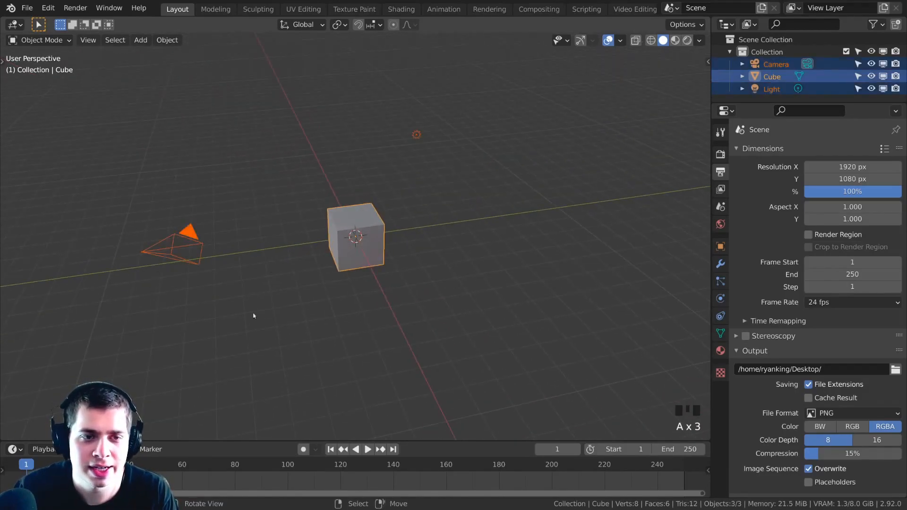
key("x")
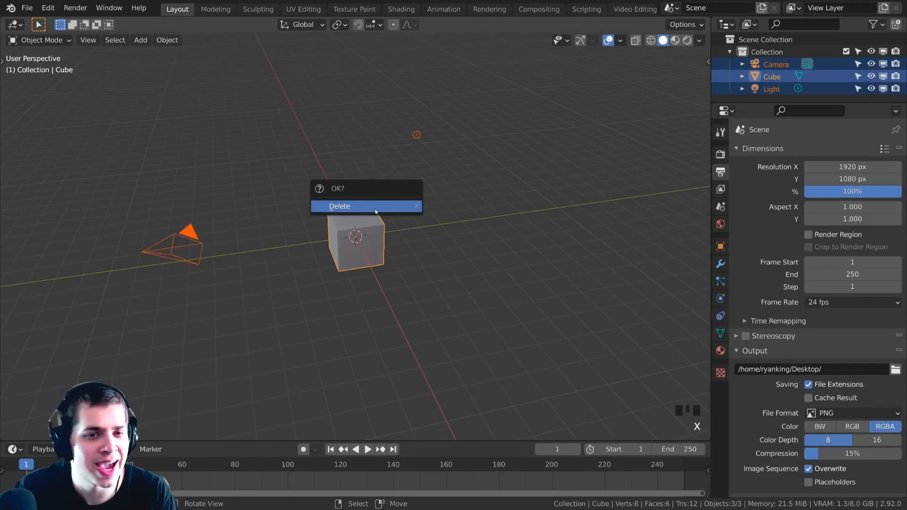
left_click(356, 207)
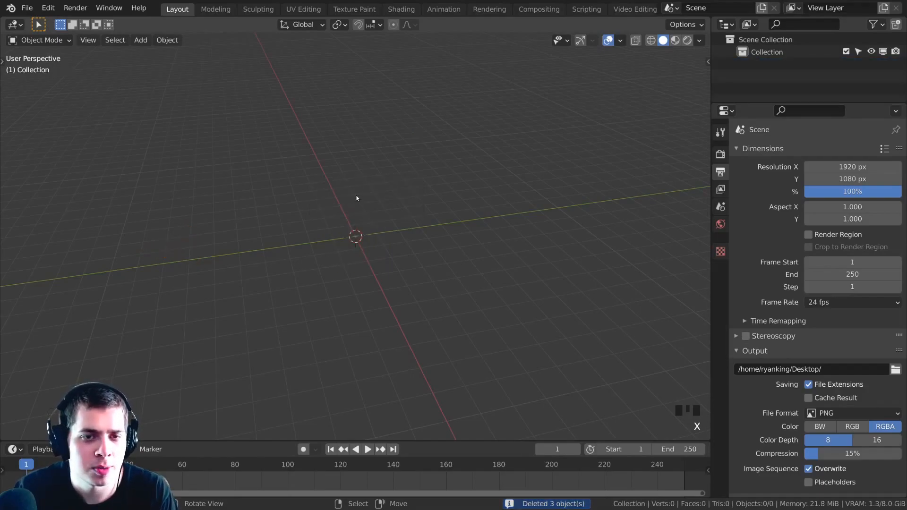
- Add an ico sphere mesh at the world origin with 7 subdivisions
key("shift+a")
mouse_move(356, 198)
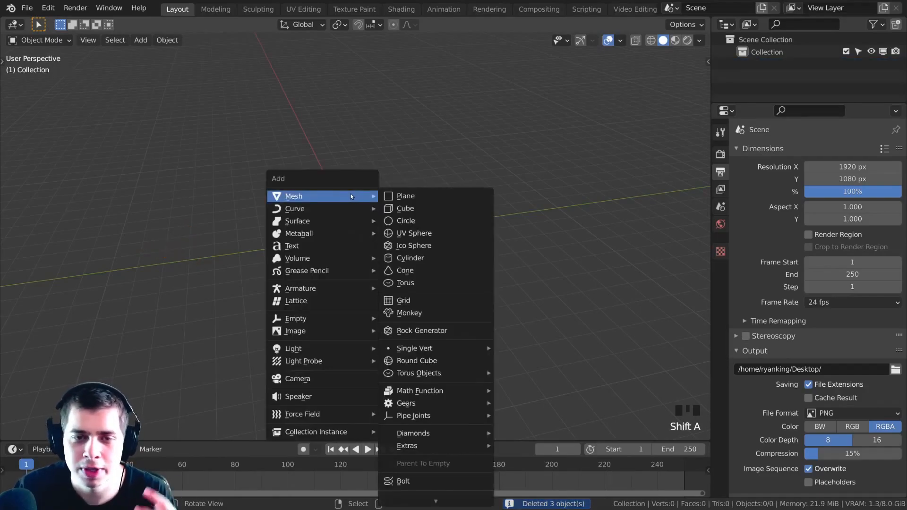
left_click(411, 247)
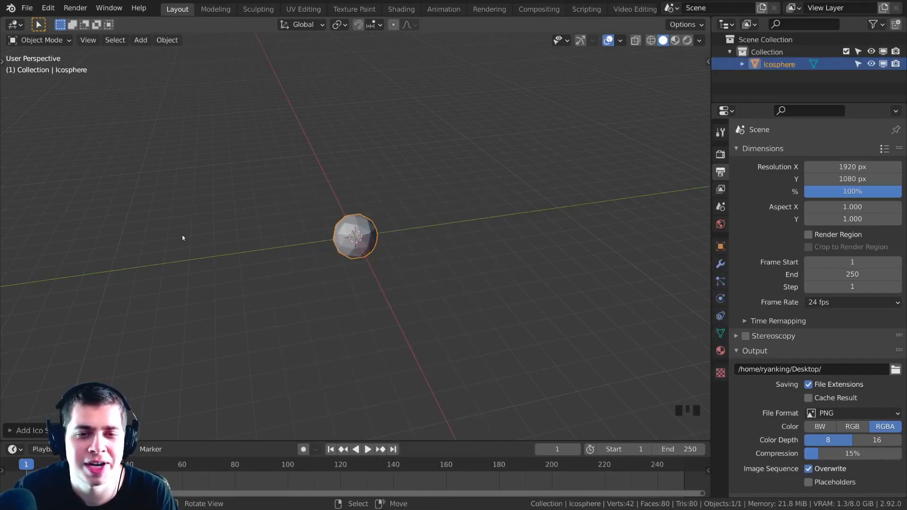
middle_click_drag(276, 287, 431, 230)
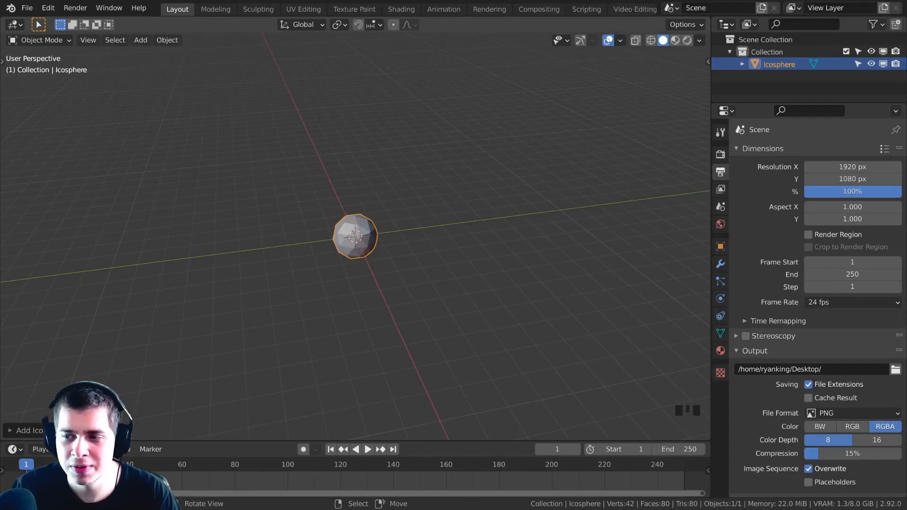
left_click(13, 431)
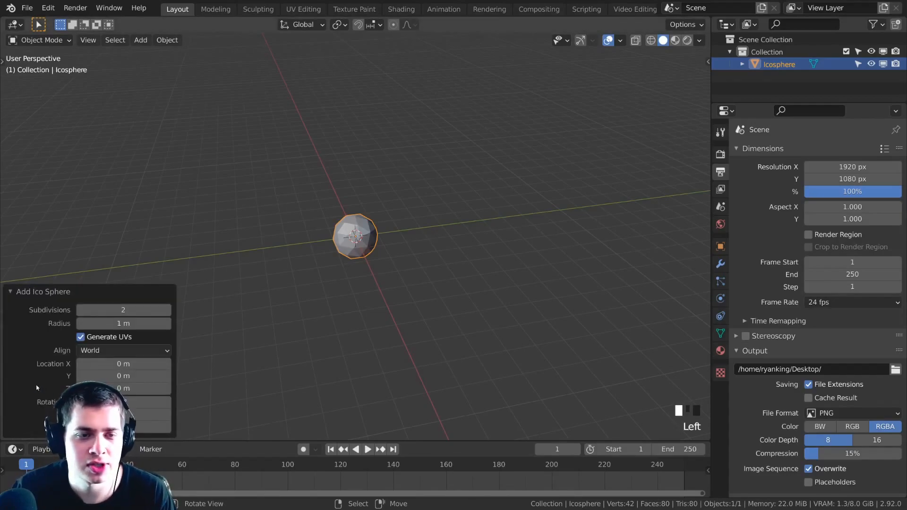
left_click(145, 310)
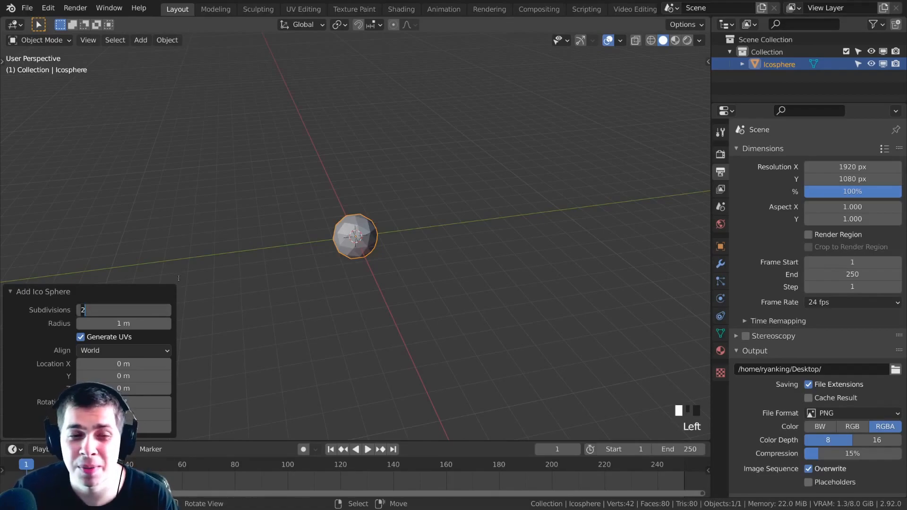
type("7")
key("Return")
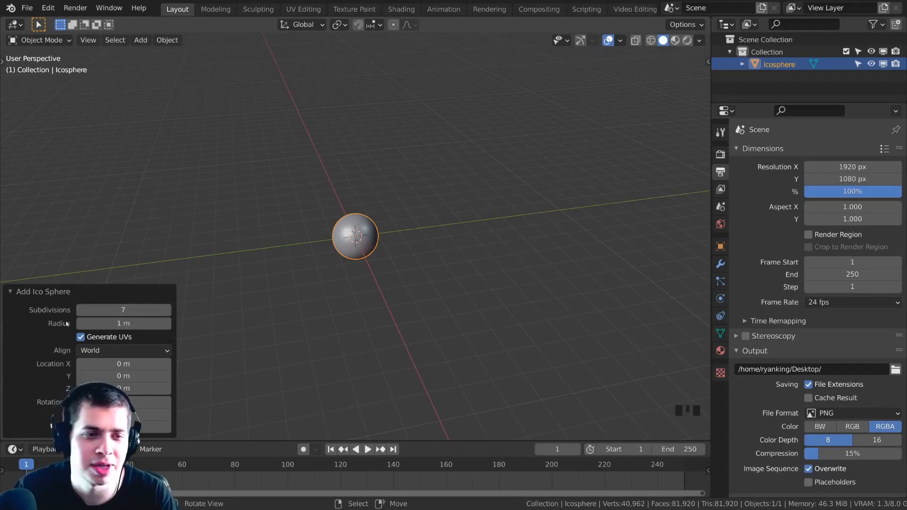
left_click(41, 293)
- Inspect the ico sphere's mesh density in Edit Mode and return to Object Mode
scroll(362, 267, "up", 12)
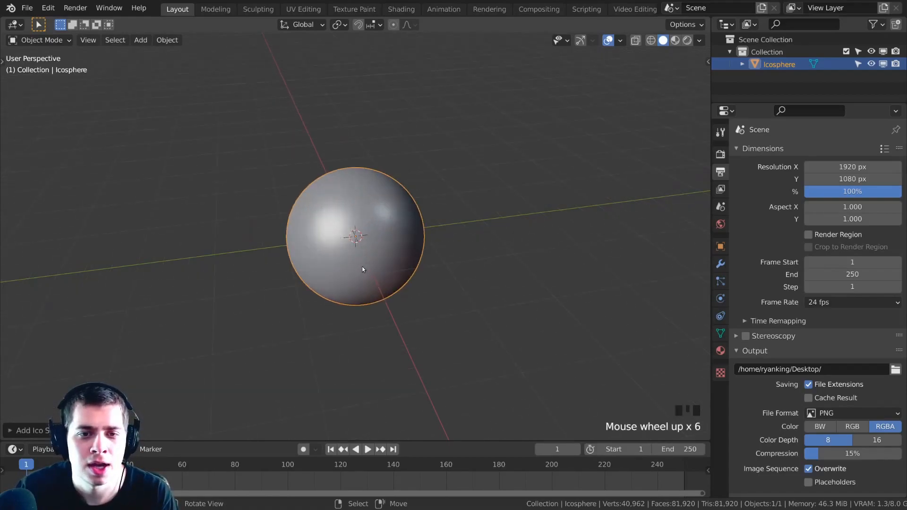
middle_click(396, 233)
key("Tab")
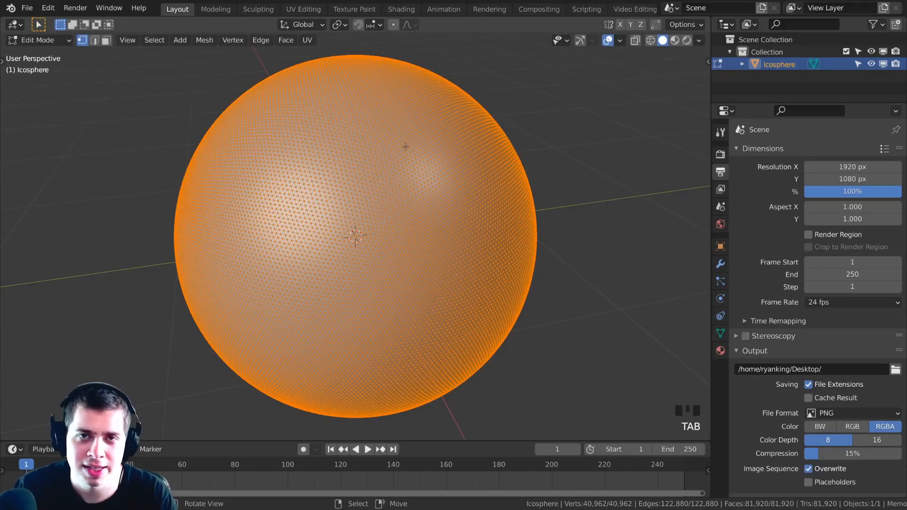
middle_click_drag(442, 166, 426, 175)
key("Tab")
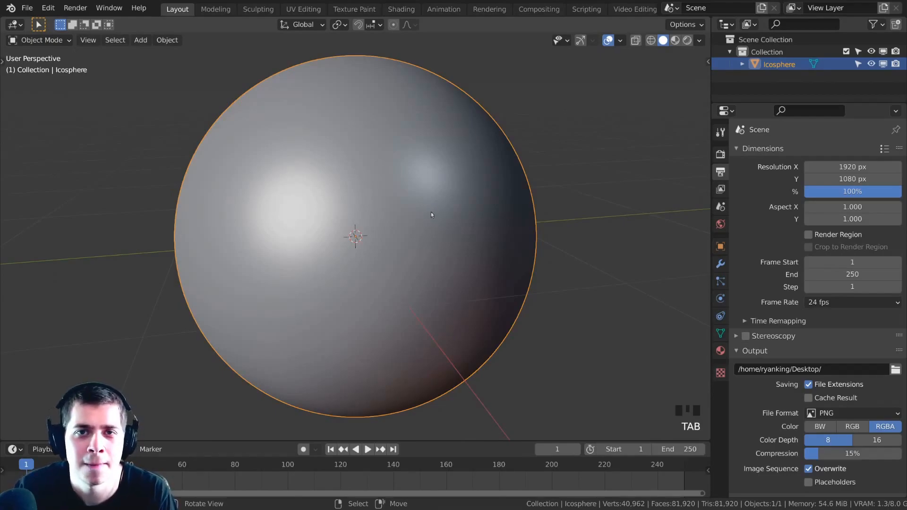
- Switch to the Sculpting workspace with the ico sphere shown close up
left_click(259, 10)
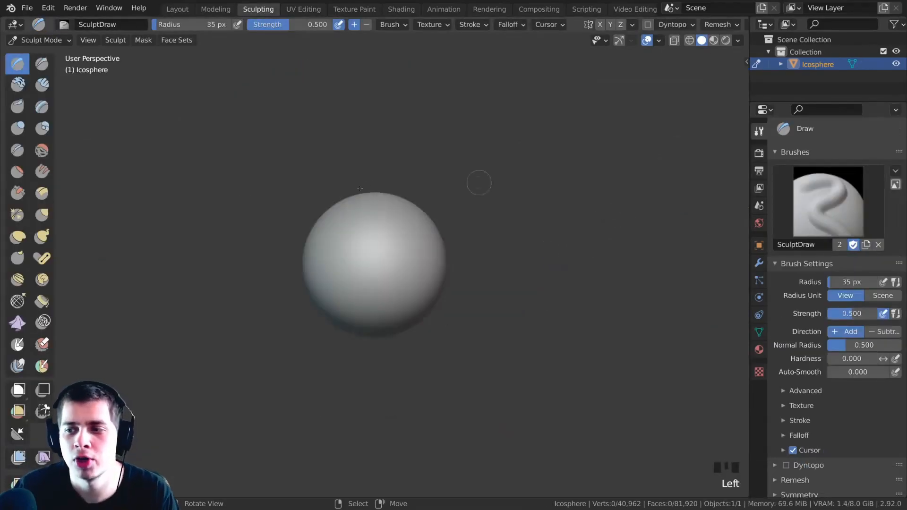
scroll(451, 303, "up", 4)
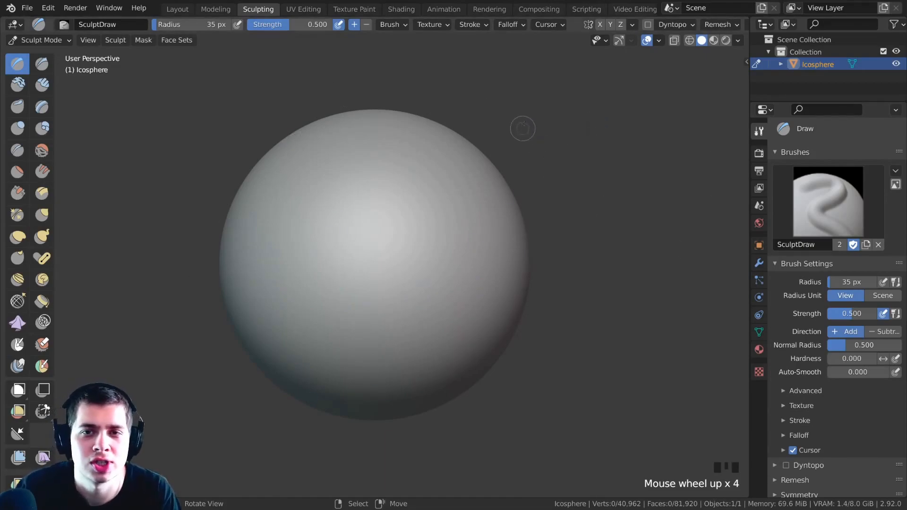
scroll(827, 374, "down", 2)
scroll(827, 373, "up", 2)
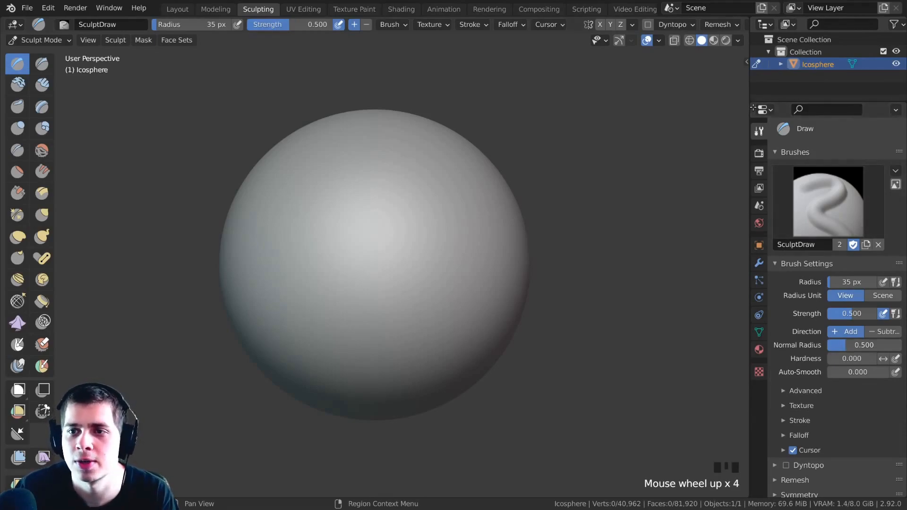
- Collapse the Outliner and Properties editors so the 3D viewport fills the workspace, with the sphere centred
left_click_drag(753, 107, 758, 78)
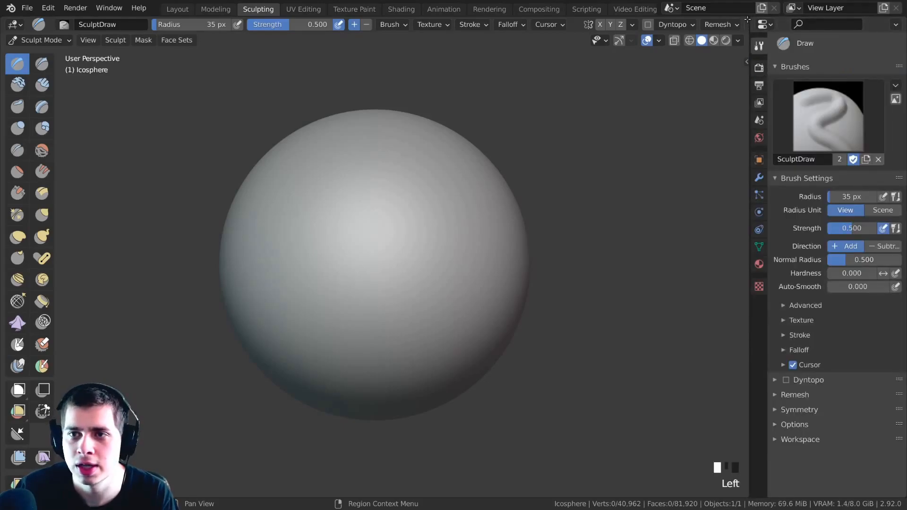
left_click_drag(749, 19, 804, 23)
middle_click_drag(640, 109, 684, 116, "shift")
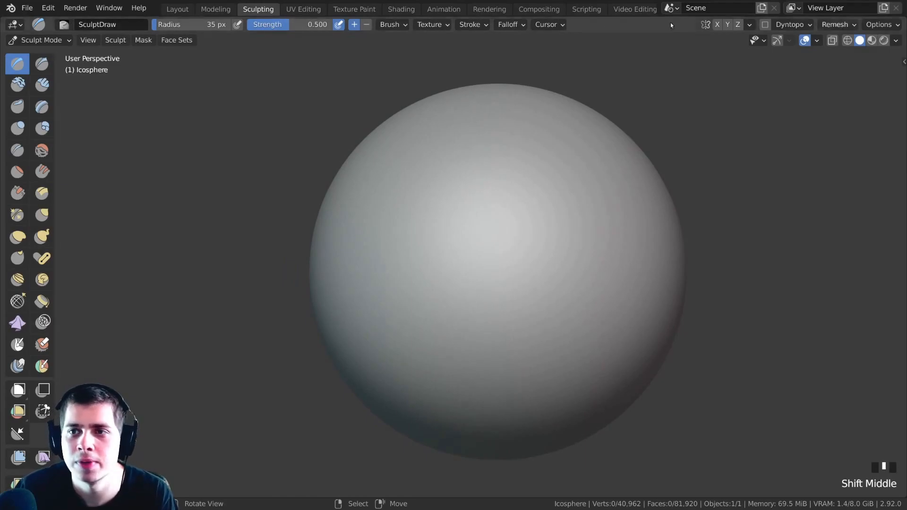
- Change the viewport shading's MatCap to the reddish-brown clay material
left_click(896, 41)
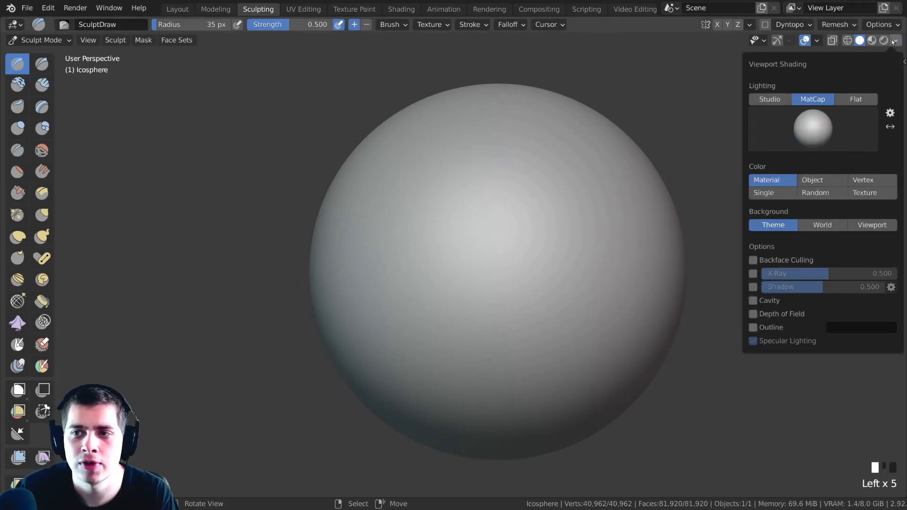
left_click(896, 41)
left_click(807, 127)
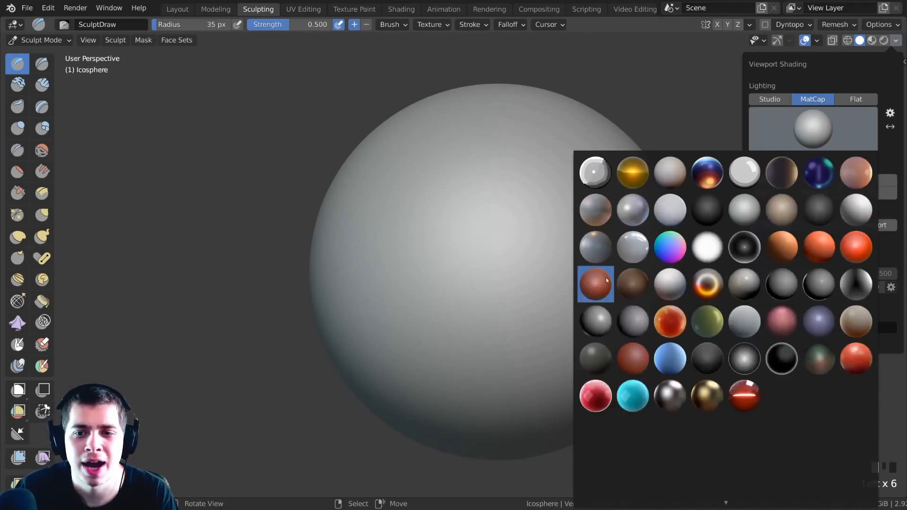
left_click(592, 282)
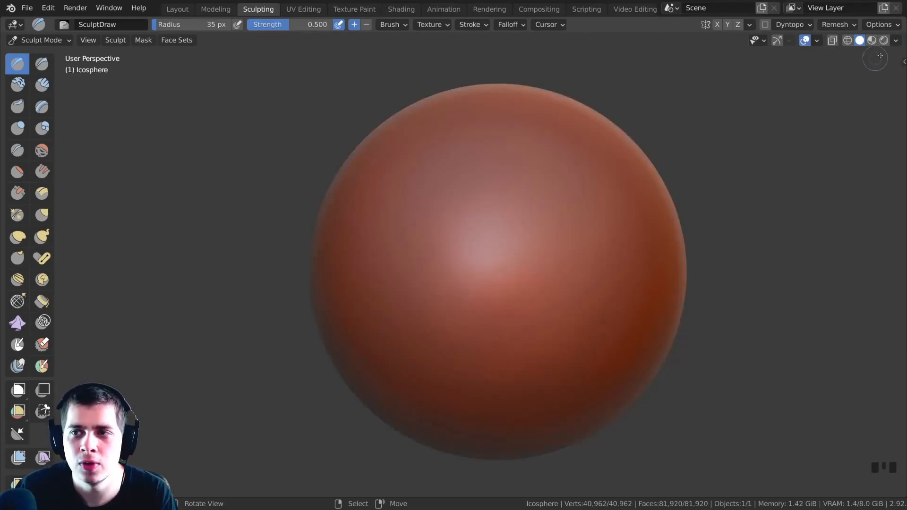
left_click(896, 41)
left_click(830, 127)
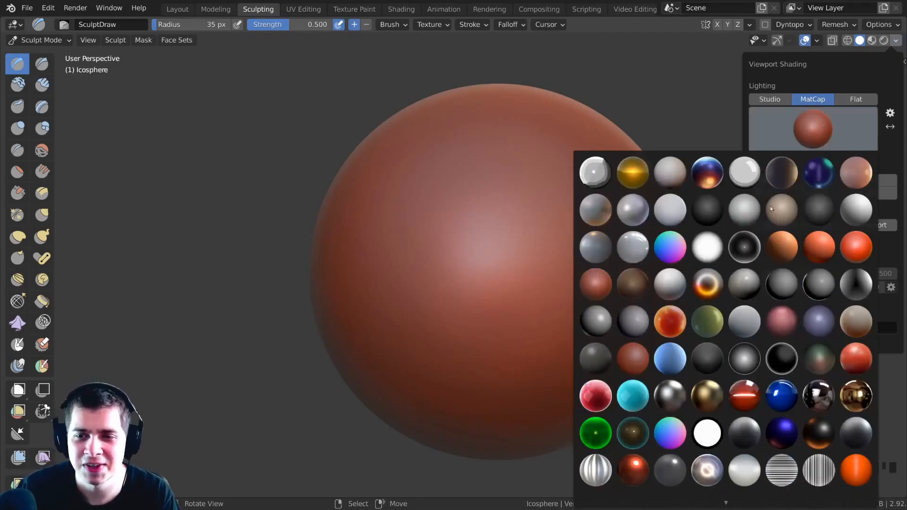
left_click(896, 41)
left_click(798, 144)
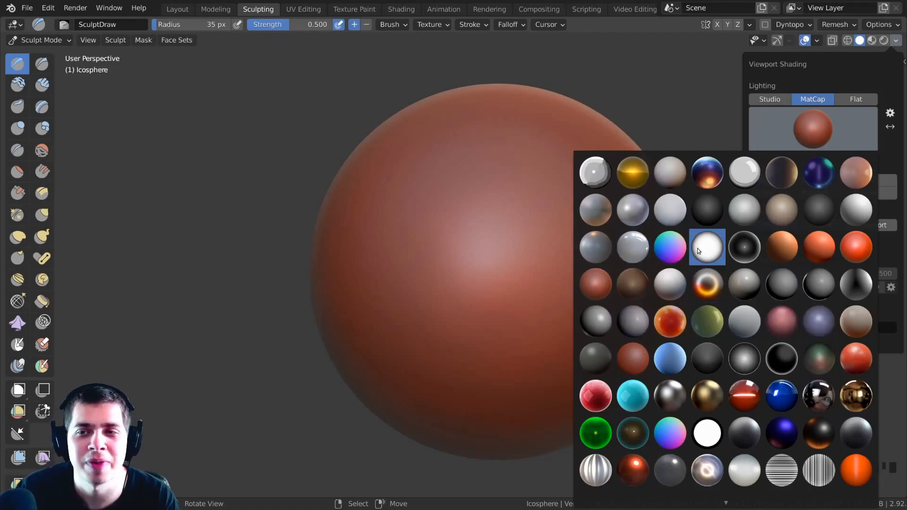
- Enable Accumulate and Front Faces Only for the SculptDraw brush
left_click(392, 25)
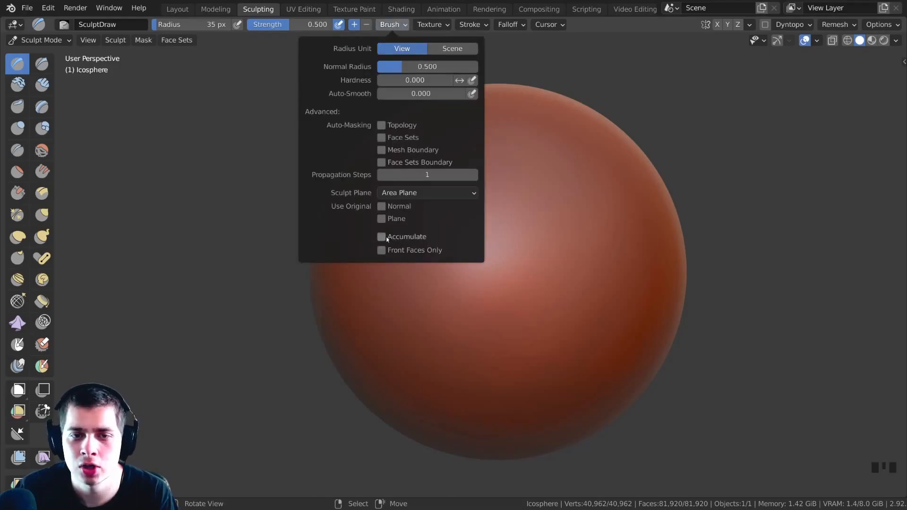
left_click(380, 250)
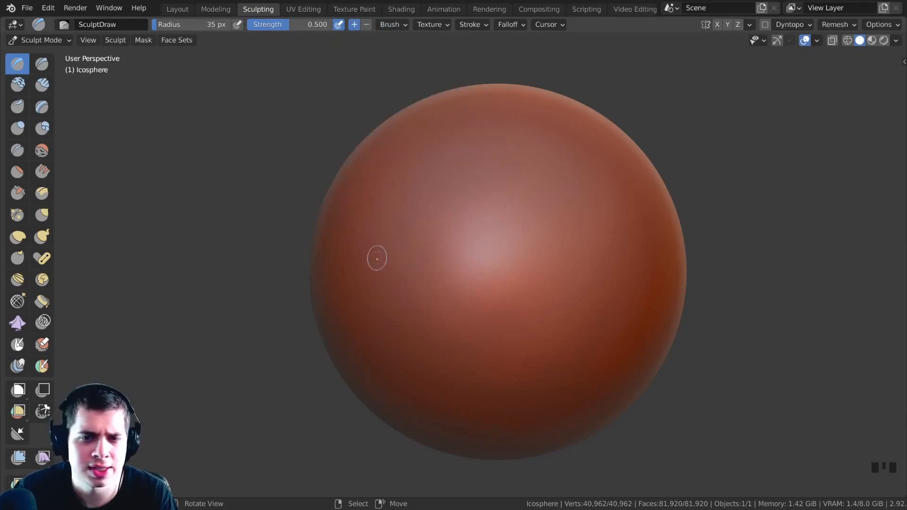
left_click(396, 24)
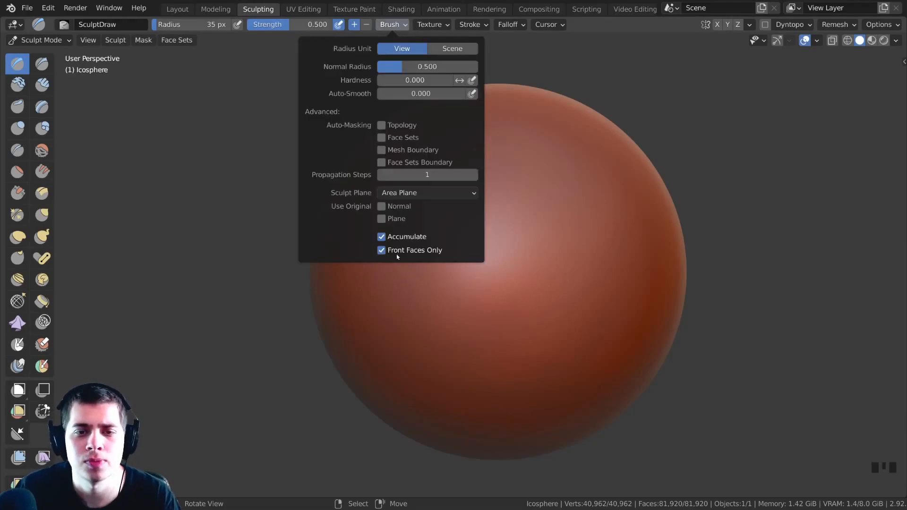
- Try SculptDraw strokes on the sphere and undo them
mouse_move(520, 142)
left_mouse_down()
mouse_move(416, 156)
mouse_move(510, 194)
mouse_move(401, 302)
left_mouse_up()
mouse_move(452, 306)
middle_mouse_down()
mouse_move(474, 348)
mouse_move(553, 314)
middle_mouse_up()
key("ctrl+z")
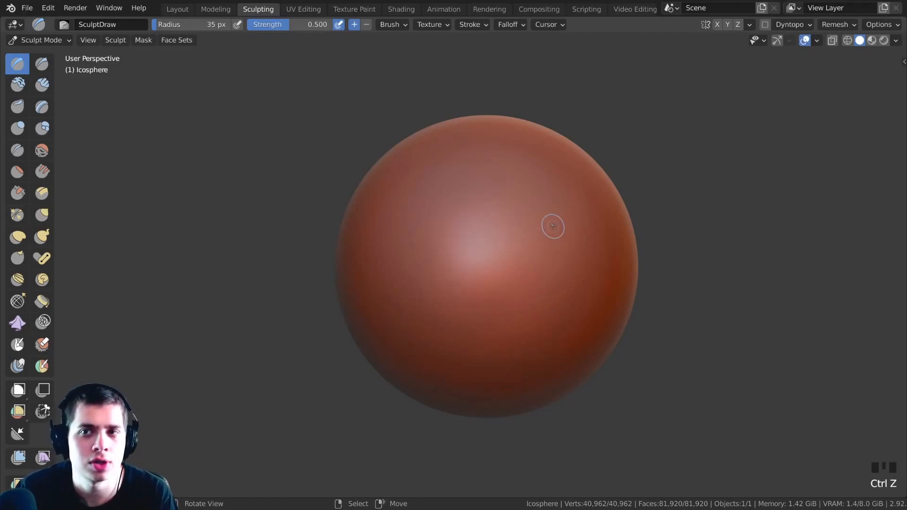
- Enable X-axis mirror symmetry for sculpting
left_click(718, 25)
- Test the symmetry with mirrored eye rings and a smiling mouth on the sphere, and undo all the trial strokes
mouse_move(519, 204)
middle_mouse_down()
mouse_move(554, 208)
mouse_move(492, 204)
mouse_move(475, 187)
middle_mouse_up()
mouse_move(475, 186)
left_mouse_down()
mouse_move(430, 194)
mouse_move(461, 256)
mouse_move(488, 238)
mouse_move(435, 201)
mouse_move(445, 249)
mouse_move(461, 219)
left_mouse_up()
key("ctrl+z")
mouse_move(511, 330)
left_mouse_down()
mouse_move(435, 327)
mouse_move(406, 296)
left_mouse_up()
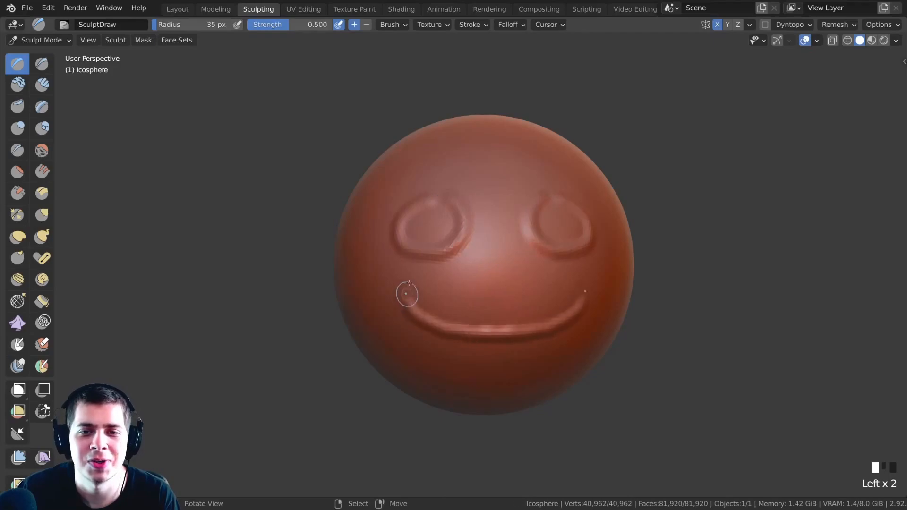
key("ctrl+z")
key("ctrl+z")
key("ctrl+z")
key("ctrl+z")
key("ctrl+z")
key("ctrl+z")
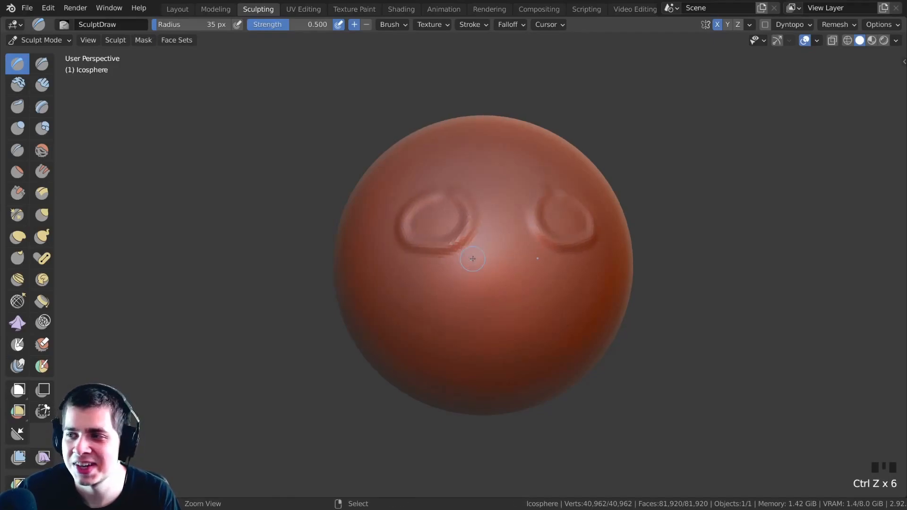
key("ctrl+z")
scroll(548, 159, "up", 1)
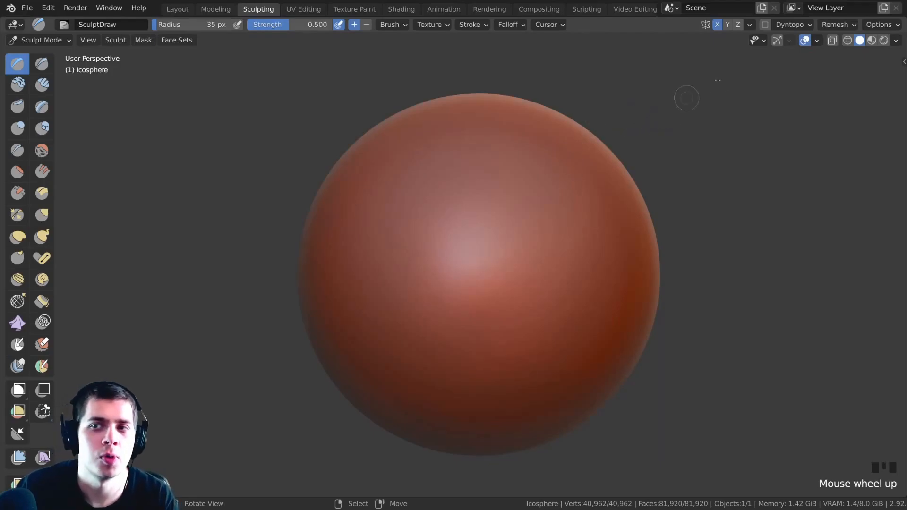
- Enable Dyntopo on the ico sphere and set its detail size to 3 px
left_click(765, 26)
left_click(687, 61)
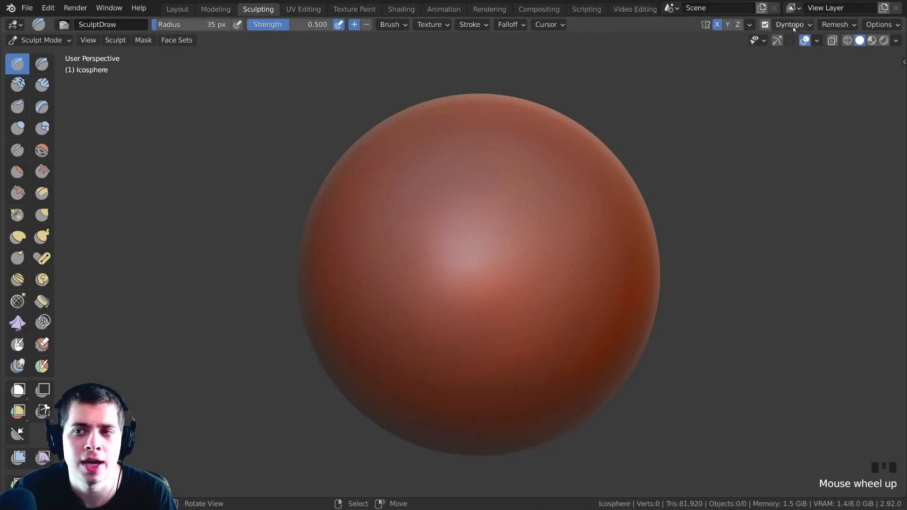
left_click(796, 28)
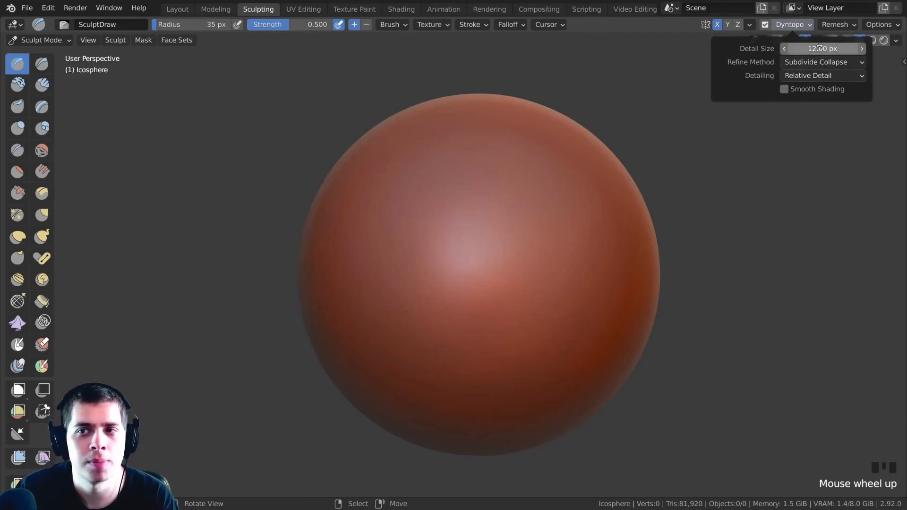
left_click(815, 51)
type("3")
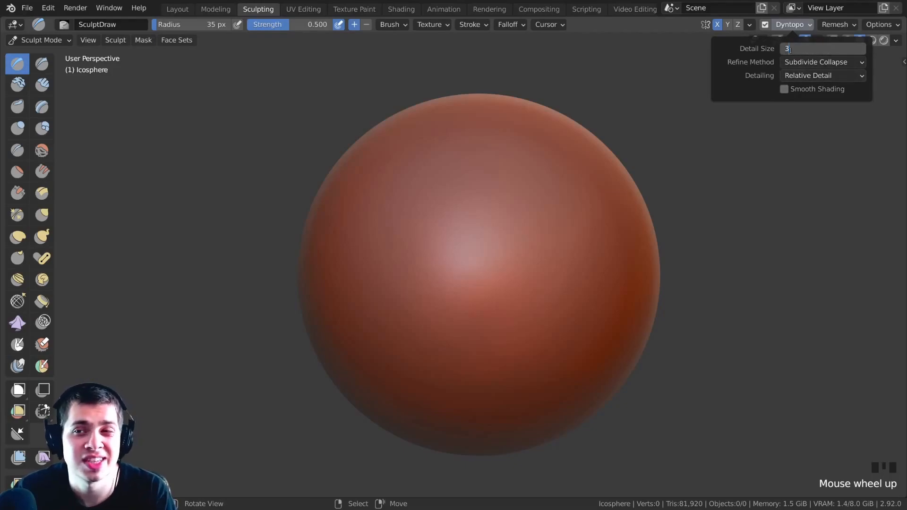
key("Return")
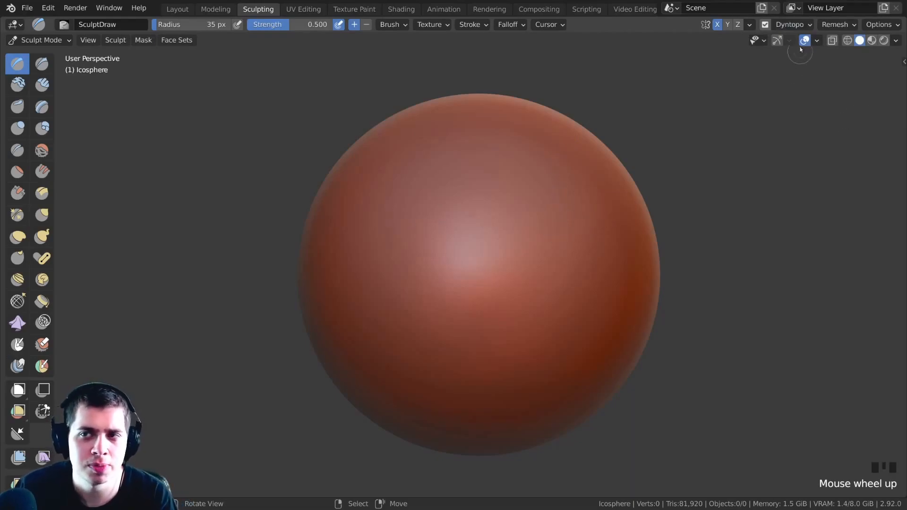
- Raise the Dyntopo detail size to 12.80 px and enlarge the SculptDraw brush radius to 134 px
left_click(792, 24)
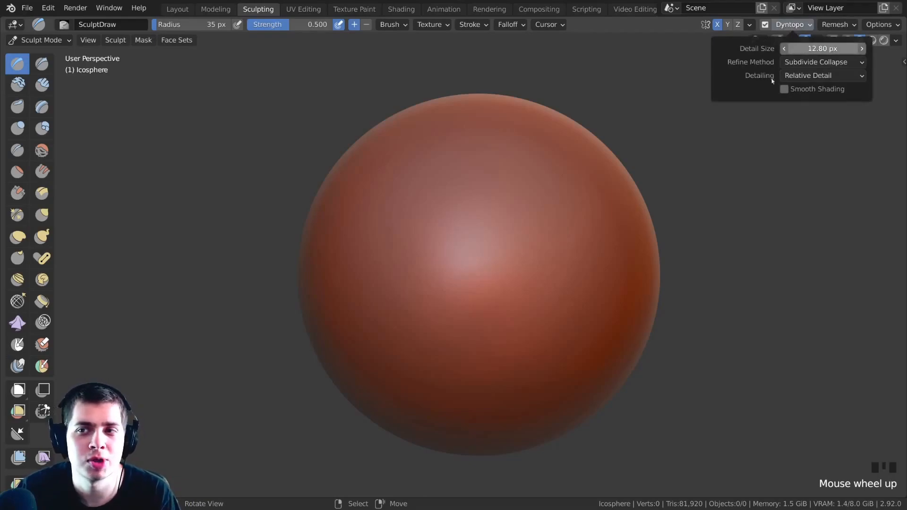
key("f")
left_click(524, 176)
- Sculpt a coarse trial stroke on the sphere, set the Dyntopo detail size to 6 px and sculpt a second one for comparison
left_click_drag(523, 176, 567, 255)
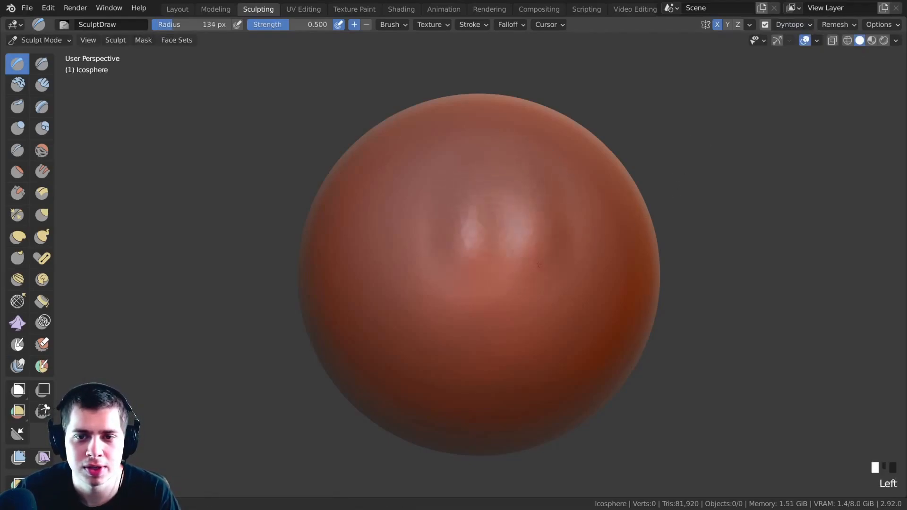
scroll(587, 253, "up", 3)
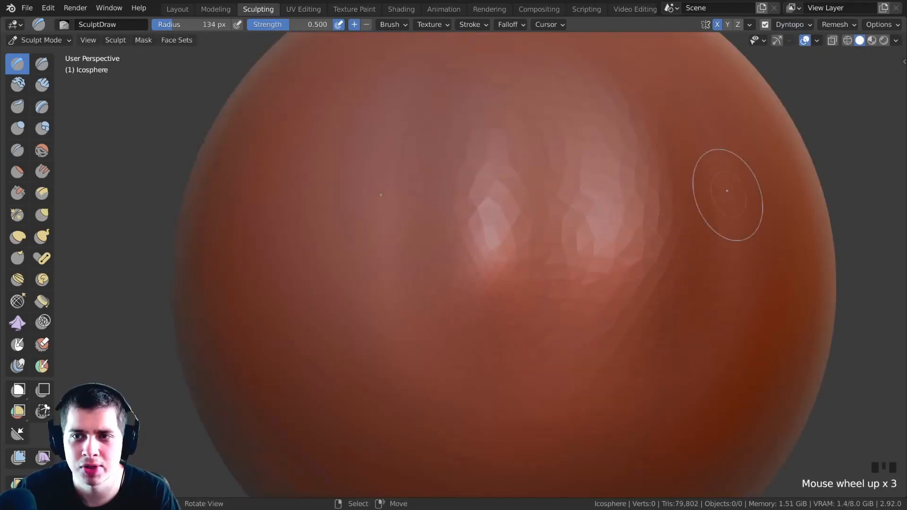
left_click(792, 25)
left_click(824, 49)
type("12.86")
key("Return")
left_click_drag(597, 156, 596, 265)
scroll(609, 223, "up", 1)
scroll(609, 223, "up", 1)
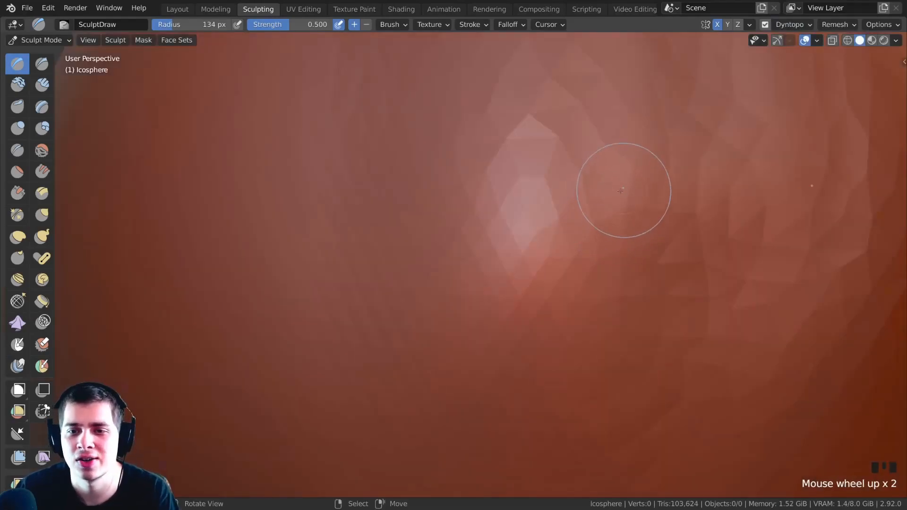
- Undo both Dyntopo trial strokes on the sphere
scroll(567, 208, "down", 5)
key("ctrl+z")
key("ctrl+z")
scroll(524, 172, "up", 1)
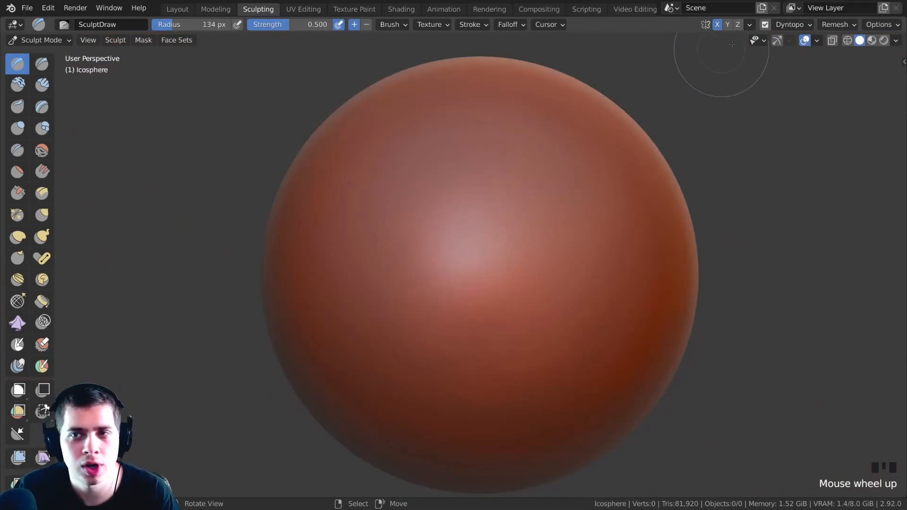
- Set the Dyntopo detail size back to 3 px
left_click(792, 25)
left_click_drag(824, 46, 853, 48)
middle_click_drag(437, 194, 428, 194, "shift")
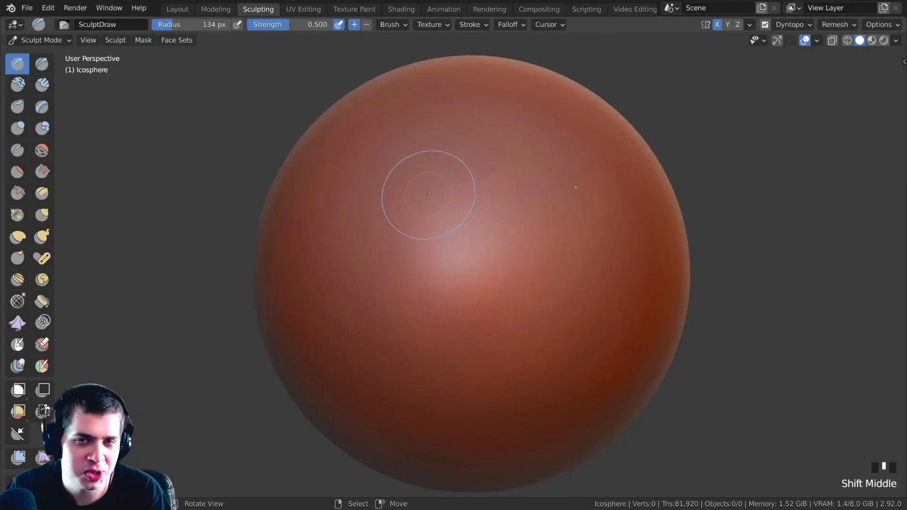
middle_click_drag(484, 179, 497, 189, "shift")
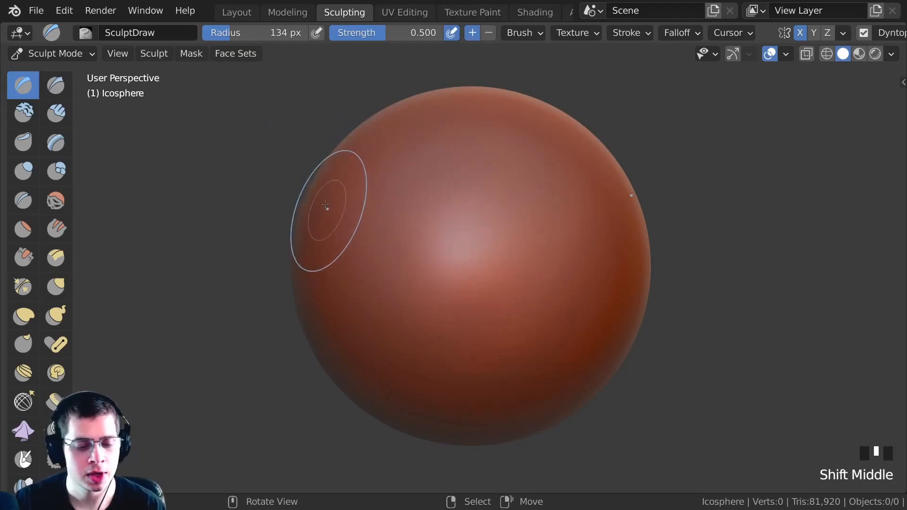
- Switch to the Grab brush and set its radius to 136 px
mouse_move(375, 274)
middle_mouse_down("ctrl")
mouse_move(376, 283)
mouse_move(378, 266)
mouse_move(427, 243)
mouse_move(417, 229)
middle_mouse_up("ctrl")
key("g")
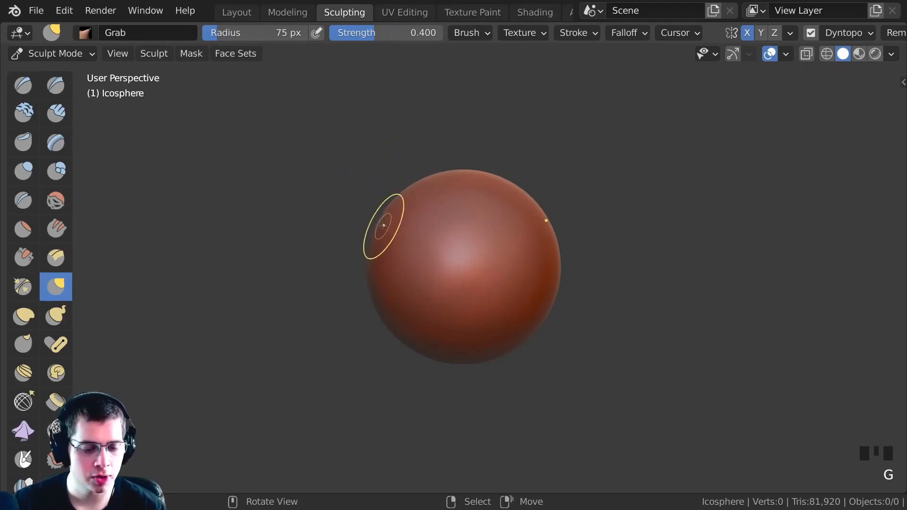
key("f")
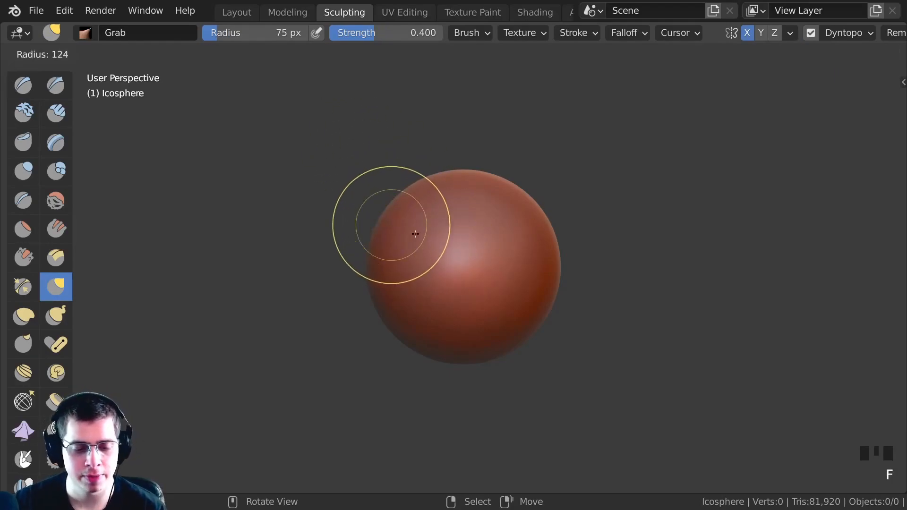
left_click(420, 238)
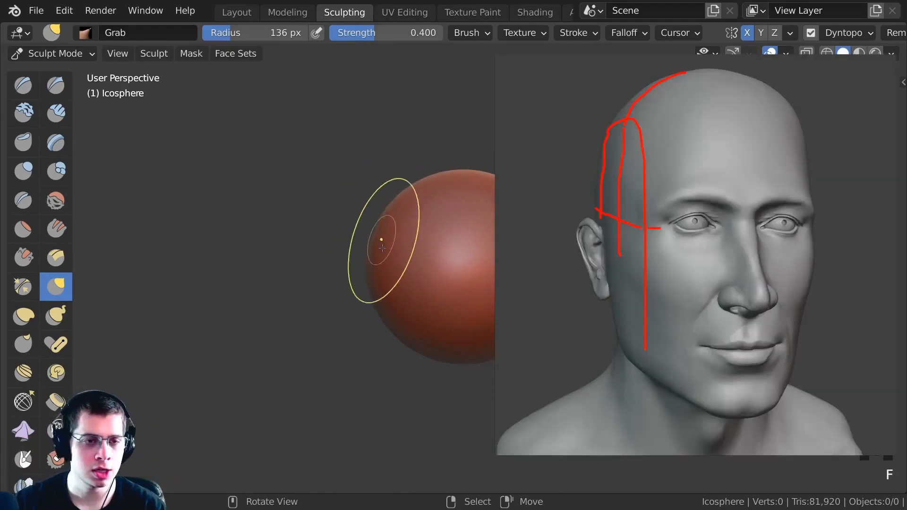
- Push the sphere's sides inward with mirrored Grab strokes to begin flattening the temples
middle_click_drag(384, 255, 386, 265, "ctrl")
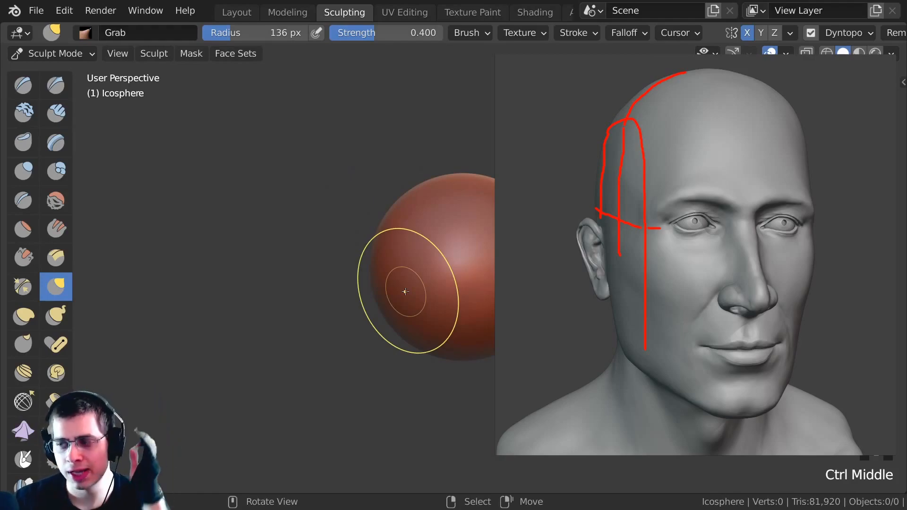
mouse_move(405, 288)
middle_mouse_down()
mouse_move(415, 273)
mouse_move(407, 262)
mouse_move(415, 272)
mouse_move(379, 274)
mouse_move(387, 275)
middle_mouse_up()
left_click_drag(387, 275, 392, 268)
middle_click_drag(392, 268, 393, 271, "ctrl")
mouse_move(393, 271)
left_mouse_down()
mouse_move(398, 281)
mouse_move(386, 264)
left_mouse_up()
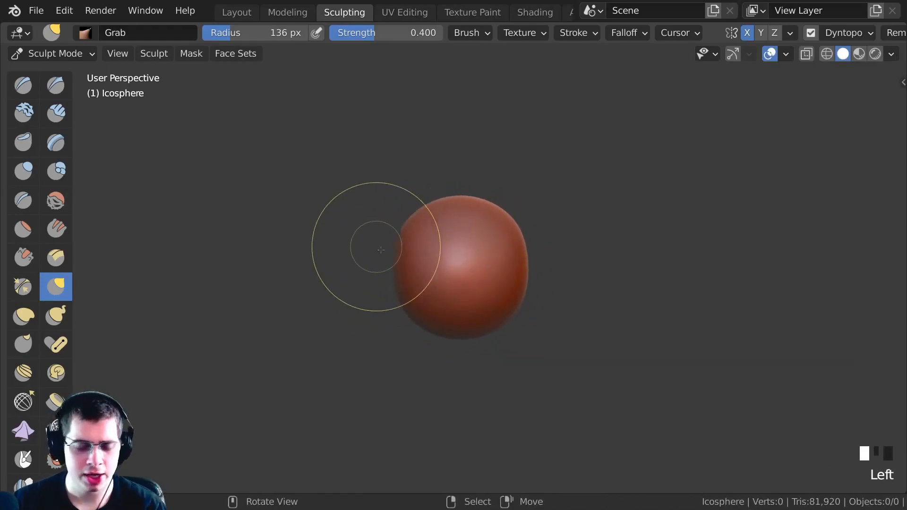
- Flatten both sides of the head further with Grab strokes until it forms a narrow block with nearly vertical sides
middle_click_drag(392, 248, 396, 260, "ctrl")
mouse_move(396, 260)
left_mouse_down()
mouse_move(400, 268)
mouse_move(405, 257)
left_mouse_up()
middle_click_drag(392, 250, 385, 247)
left_click_drag(400, 284, 400, 282)
left_click_drag(400, 282, 393, 279)
middle_click_drag(397, 271, 406, 253, "ctrl")
left_click_drag(406, 254, 406, 283)
mouse_move(409, 284)
middle_mouse_down("ctrl")
mouse_move(420, 293)
mouse_move(439, 282)
middle_mouse_up("ctrl")
mouse_move(402, 282)
middle_mouse_down("ctrl")
mouse_move(477, 292)
mouse_move(467, 281)
mouse_move(416, 279)
mouse_move(413, 293)
middle_mouse_up("ctrl")
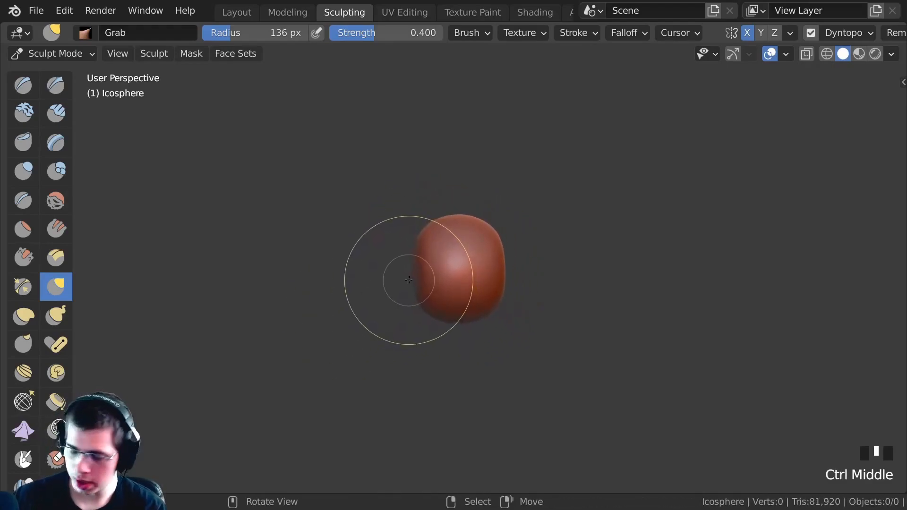
- Taper the lower half of the head and pull its front underside down with Grab to start the jaw
key("KP_1")
middle_click_drag(426, 233, 417, 308, "ctrl")
mouse_move(407, 277)
middle_mouse_down("ctrl")
mouse_move(407, 268)
mouse_move(408, 298)
middle_mouse_up("ctrl")
left_click_drag(409, 303, 418, 321)
mouse_move(422, 340)
middle_mouse_down()
mouse_move(478, 320)
mouse_move(466, 270)
mouse_move(477, 312)
middle_mouse_up()
left_click_drag(478, 312, 480, 309)
middle_click_drag(483, 312, 511, 312)
left_click_drag(506, 313, 496, 315)
mouse_move(496, 316)
middle_mouse_down()
mouse_move(417, 318)
mouse_move(461, 305)
middle_mouse_up()
middle_click_drag(461, 305, 455, 324, "ctrl")
left_click_drag(453, 326, 451, 334)
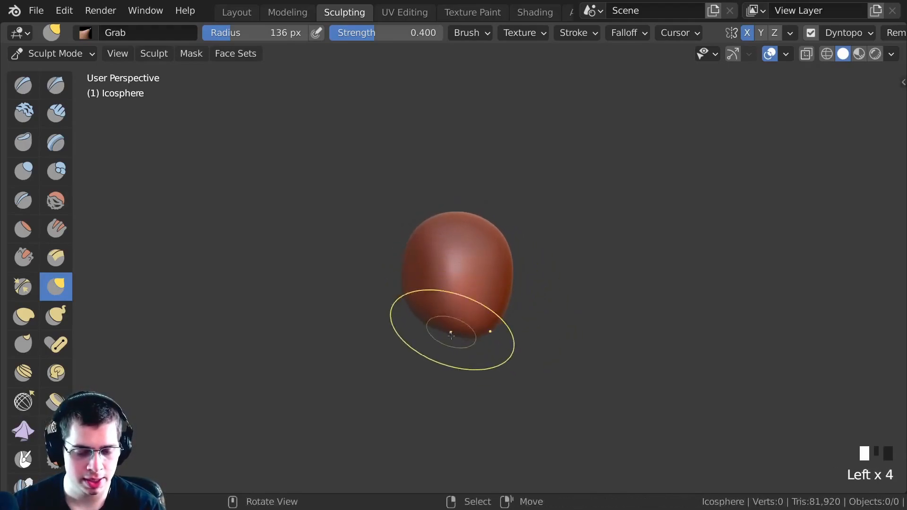
middle_click_drag(451, 334, 480, 314)
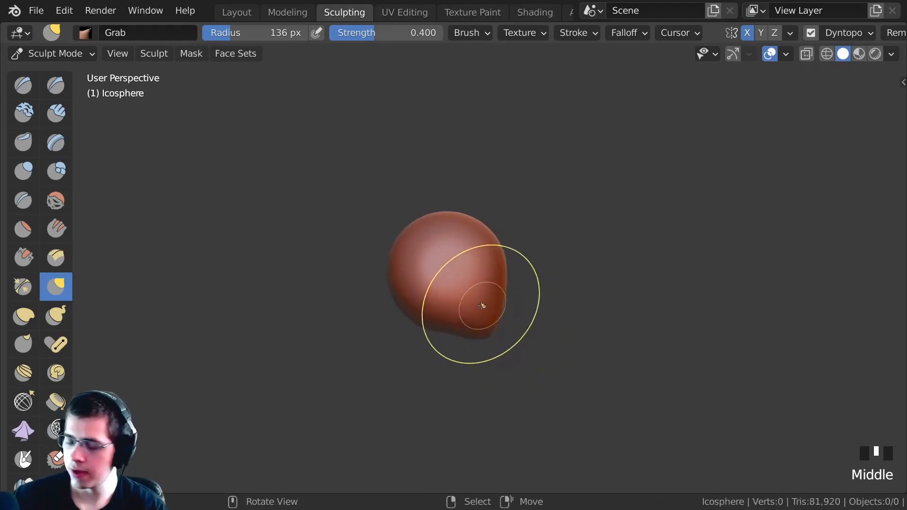
- In the right side view, pull the chin down with Grab and shape the front profile of the jaw
key("KP_3")
left_click_drag(422, 324, 420, 343)
middle_click_drag(421, 343, 385, 260, "ctrl")
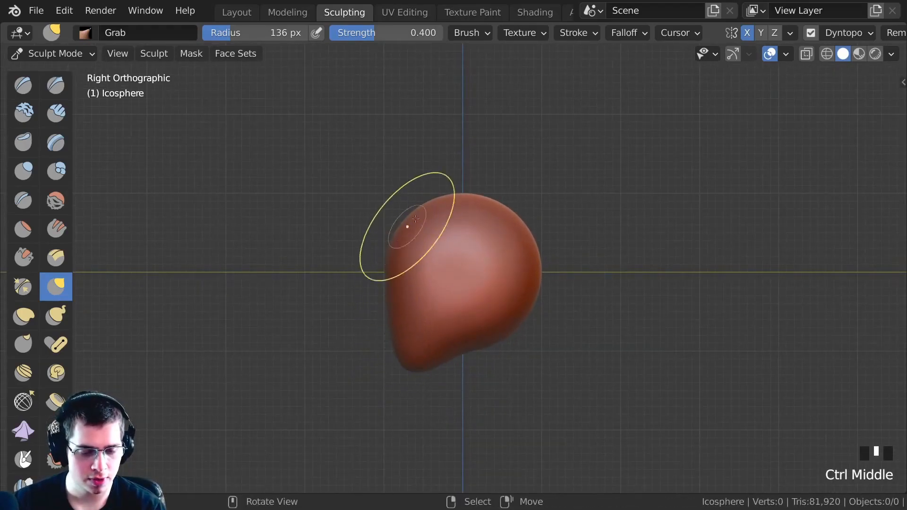
left_click(398, 344)
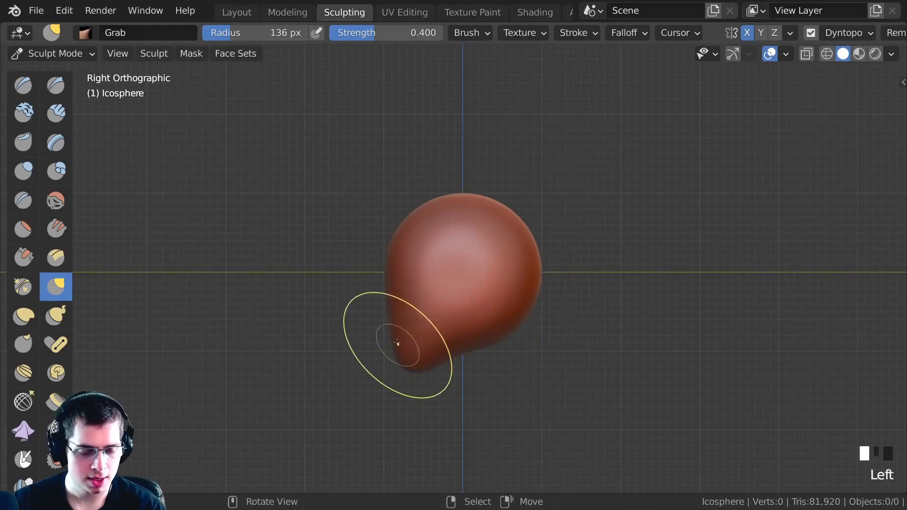
middle_click_drag(401, 347, 405, 358, "ctrl")
left_click(397, 344)
left_click_drag(398, 344, 395, 345)
- Refine the bottom of the chin from the front with short Grab strokes
mouse_move(397, 348)
middle_mouse_down()
mouse_move(463, 358)
mouse_move(433, 345)
middle_mouse_up()
left_click_drag(433, 346, 433, 349)
left_click_drag(433, 348, 431, 354)
left_click_drag(432, 353, 431, 357)
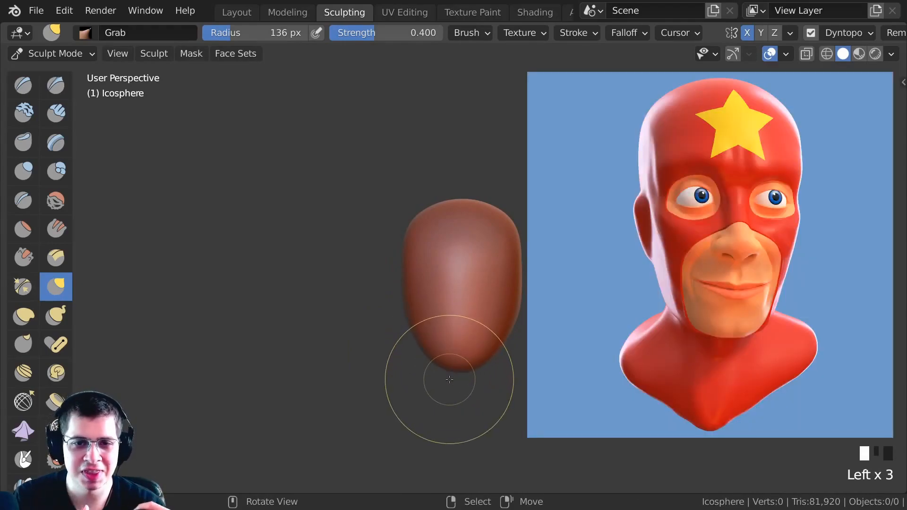
left_click_drag(432, 358, 433, 363)
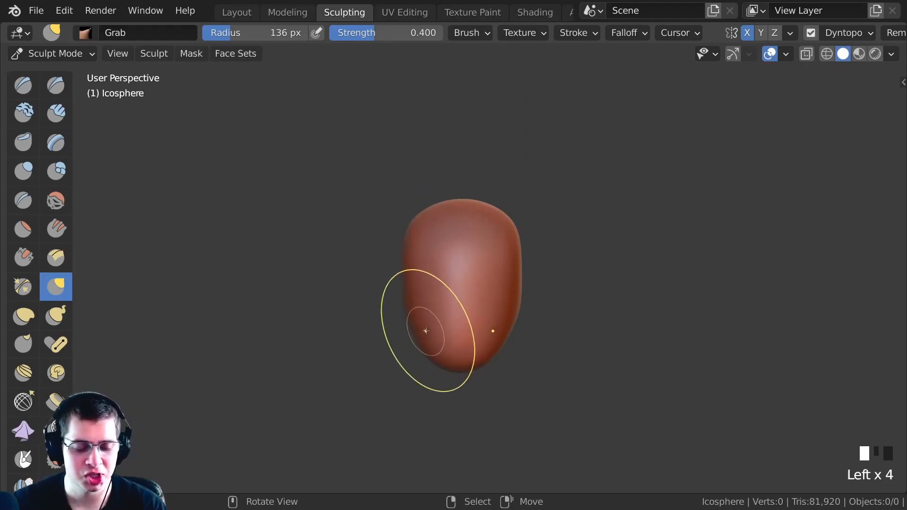
- Adjust the width and roundness of the lower jaw with small mirrored Grab strokes along its sides
mouse_move(461, 299)
middle_mouse_down()
mouse_move(482, 318)
mouse_move(428, 301)
mouse_move(431, 340)
mouse_move(421, 318)
mouse_move(454, 333)
mouse_move(422, 336)
middle_mouse_up()
middle_click_drag(423, 337, 416, 342, "ctrl")
left_click_drag(415, 342, 412, 333)
left_click_drag(410, 342, 407, 334)
middle_click_drag(407, 335, 425, 342)
left_click_drag(424, 342, 426, 329)
left_click_drag(422, 337, 420, 329)
left_click_drag(416, 334, 415, 328)
left_click_drag(420, 334, 418, 329)
left_click_drag(423, 336, 423, 329)
left_click_drag(427, 335, 420, 322)
- Shape the underside of the head behind the jaw with Grab into a concave curve below the skull
middle_click_drag(403, 311, 402, 309)
left_click_drag(429, 330, 402, 321)
mouse_move(430, 336)
middle_mouse_down()
mouse_move(411, 335)
mouse_move(438, 313)
mouse_move(314, 299)
mouse_move(452, 307)
mouse_move(324, 291)
mouse_move(293, 298)
middle_mouse_up()
left_click_drag(412, 305, 422, 304)
mouse_move(410, 316)
middle_mouse_down("ctrl")
mouse_move(407, 299)
mouse_move(449, 306)
middle_mouse_up("ctrl")
left_click_drag(407, 316, 421, 312)
middle_click_drag(345, 320, 418, 308)
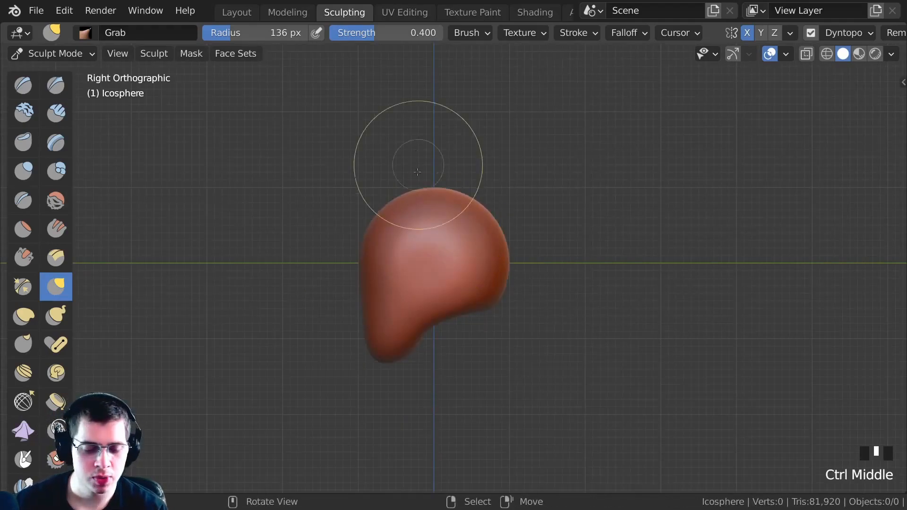
- Refine the back and base of the skull with Grab strokes in the right side view
middle_click_drag(435, 251, 427, 223, "ctrl")
middle_click_drag(428, 223, 429, 227, "shift")
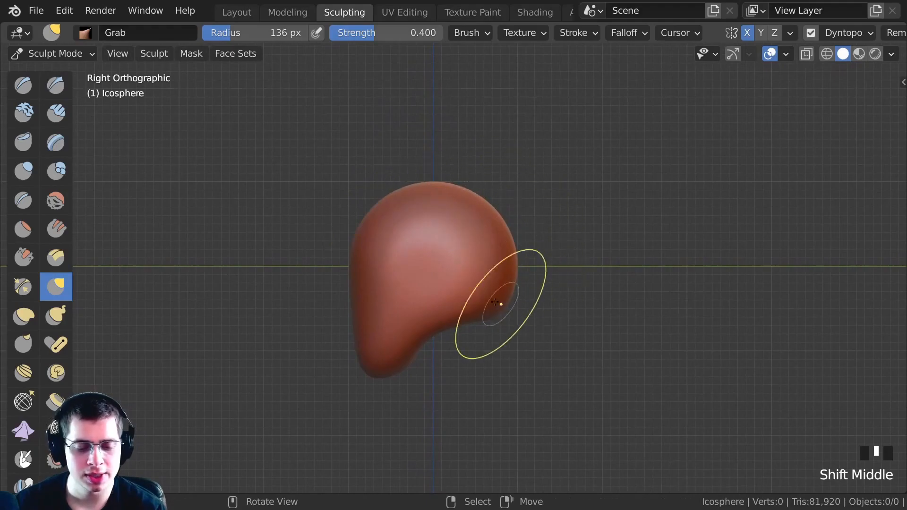
middle_click_drag(501, 300, 486, 324, "ctrl")
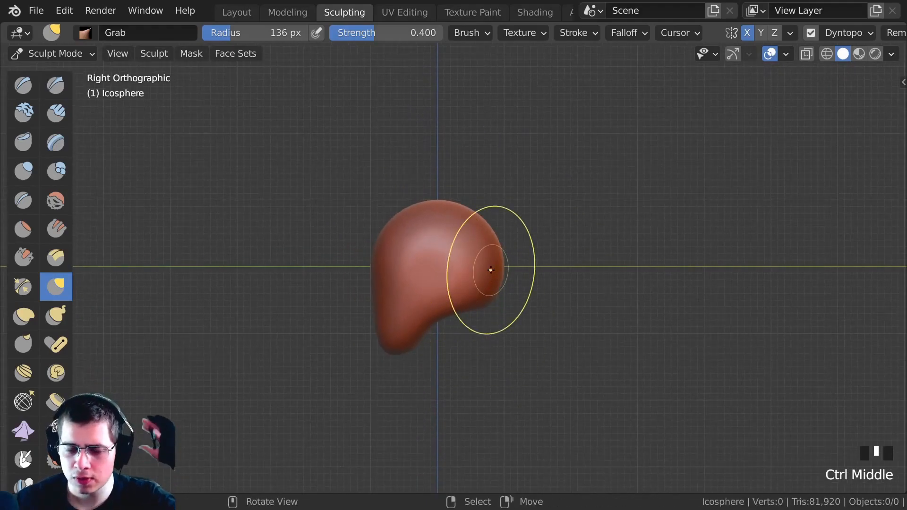
middle_click_drag(480, 227, 486, 263, "ctrl")
left_click_drag(490, 288, 485, 287)
left_click_drag(491, 266, 482, 267)
left_click_drag(489, 289, 480, 247)
middle_click_drag(480, 247, 330, 184)
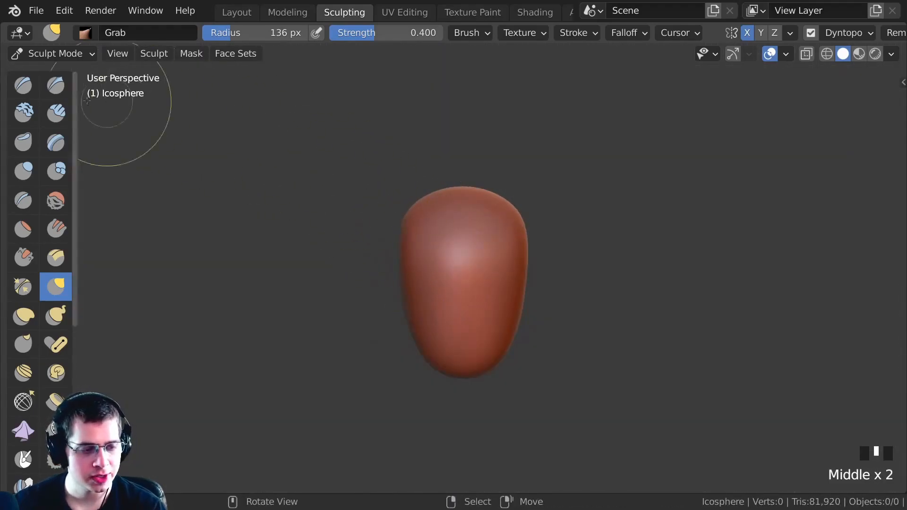
- Switch to the Clay Strips brush with a 44 px radius and open the Dyntopo settings to check the detail size
left_click(56, 114)
middle_click_drag(446, 284, 466, 287, "ctrl")
key("f")
left_click(451, 267)
middle_click_drag(755, 30, 611, 29)
left_click(754, 31)
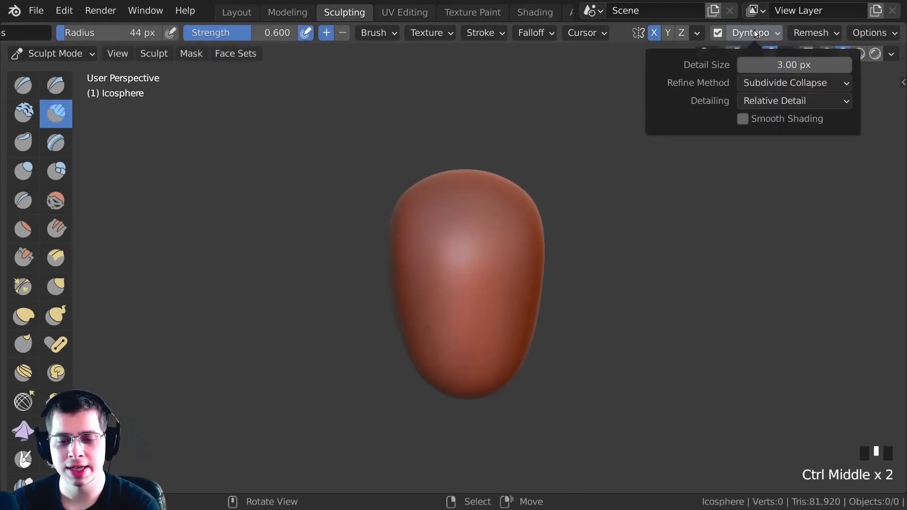
- Carve two mirrored eye sockets into the front of the head with subtractive Clay Strips strokes
middle_click_drag(449, 296, 442, 259)
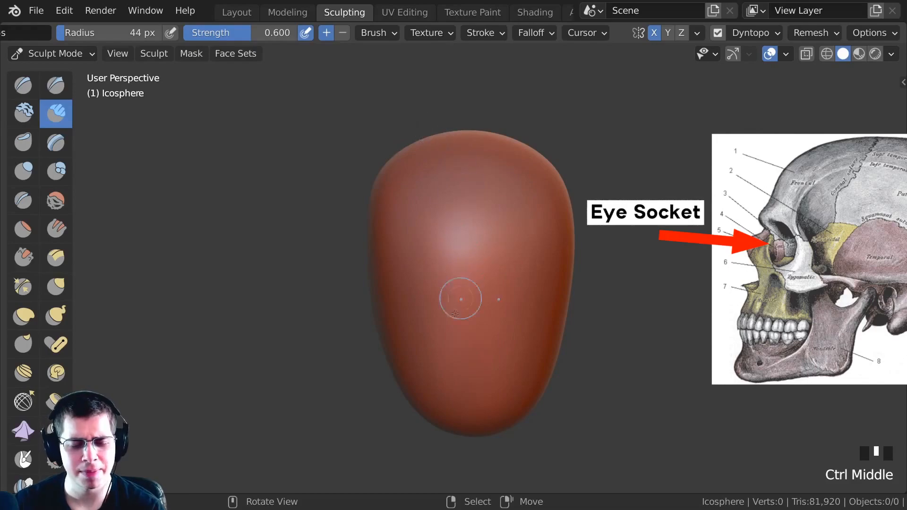
mouse_move(446, 250)
middle_mouse_down("shift")
mouse_move(441, 258)
mouse_move(432, 248)
middle_mouse_up("shift")
left_click_drag(431, 233, 443, 263, "ctrl")
left_click_drag(432, 236, 446, 267, "ctrl")
left_click_drag(434, 239, 449, 269, "ctrl")
left_click_drag(434, 237, 449, 269, "ctrl")
left_click_drag(434, 234, 447, 267, "ctrl")
mouse_move(434, 237)
left_mouse_down("ctrl")
mouse_move(439, 264)
mouse_move(406, 247)
mouse_move(441, 241)
left_mouse_up("ctrl")
left_click_drag(439, 237, 416, 241, "ctrl")
mouse_move(410, 260)
left_mouse_down("ctrl")
mouse_move(425, 265)
mouse_move(410, 238)
left_mouse_up("ctrl")
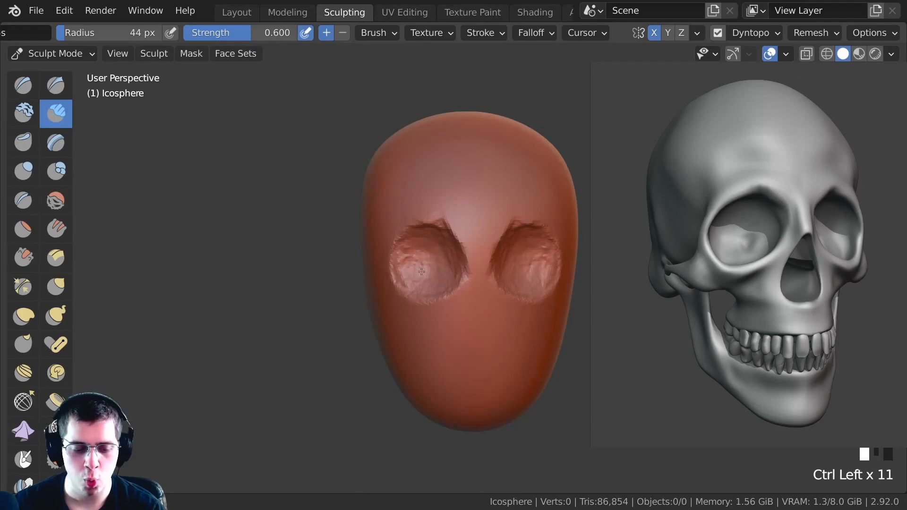
middle_click_drag(422, 274, 430, 280, "ctrl")
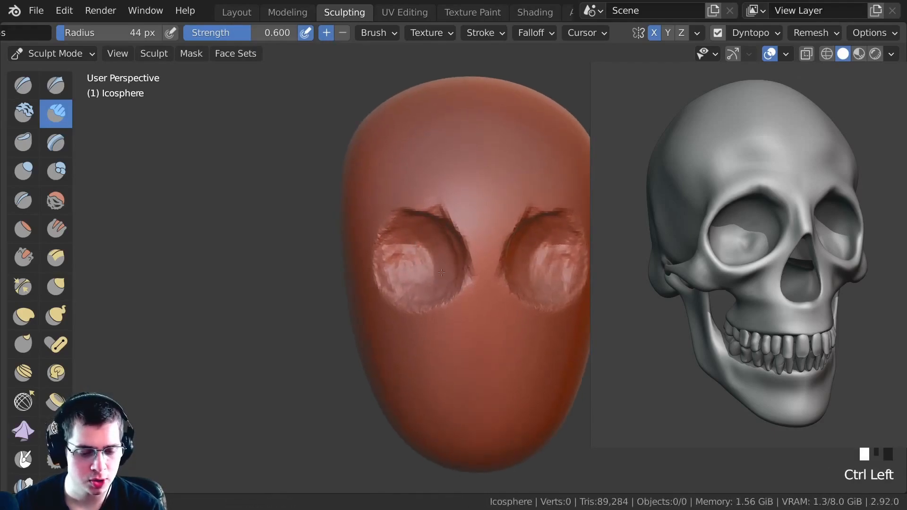
- Deepen the interior of the eye sockets with overlapping vertical subtractive Clay Strips strokes, extending toward the nose side
left_click_drag(405, 246, 409, 270, "ctrl")
middle_click_drag(418, 267, 420, 276, "ctrl")
left_click_drag(428, 245, 432, 272, "ctrl")
mouse_move(451, 241)
left_mouse_down("ctrl")
mouse_move(460, 257)
mouse_move(405, 253)
mouse_move(395, 286)
left_mouse_up("ctrl")
middle_click_drag(441, 253, 442, 278, "ctrl")
mouse_move(442, 279)
middle_mouse_down()
mouse_move(468, 279)
mouse_move(465, 272)
middle_mouse_up()
left_click_drag(457, 262, 456, 288, "ctrl")
left_click_drag(451, 250, 451, 284, "ctrl")
mouse_move(449, 250)
left_mouse_down("ctrl")
mouse_move(458, 260)
mouse_move(447, 279)
left_mouse_up("ctrl")
left_click_drag(447, 257, 444, 283, "ctrl")
left_click_drag(444, 263, 445, 286, "ctrl")
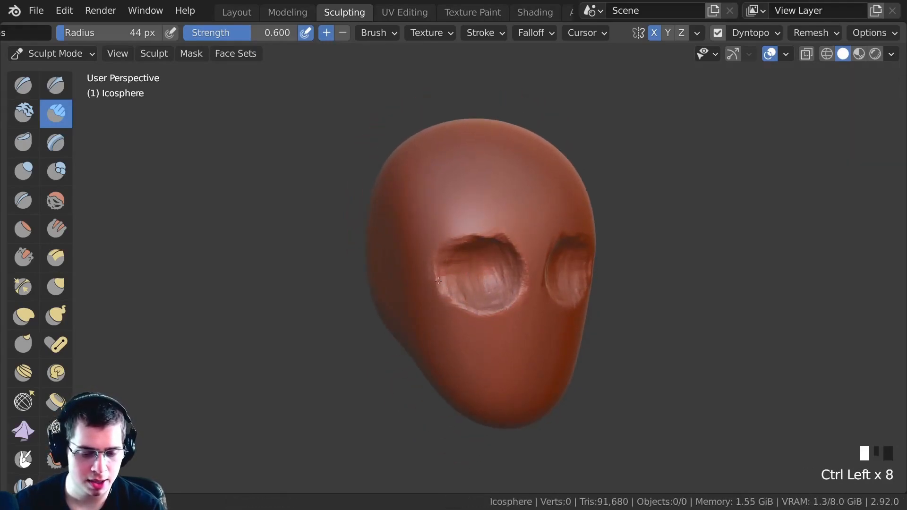
- Carve the lower and outer rims of the eye sockets from a three-quarter view to round their outline
middle_click_drag(501, 307, 518, 289, "ctrl")
left_click_drag(518, 288, 503, 301, "ctrl")
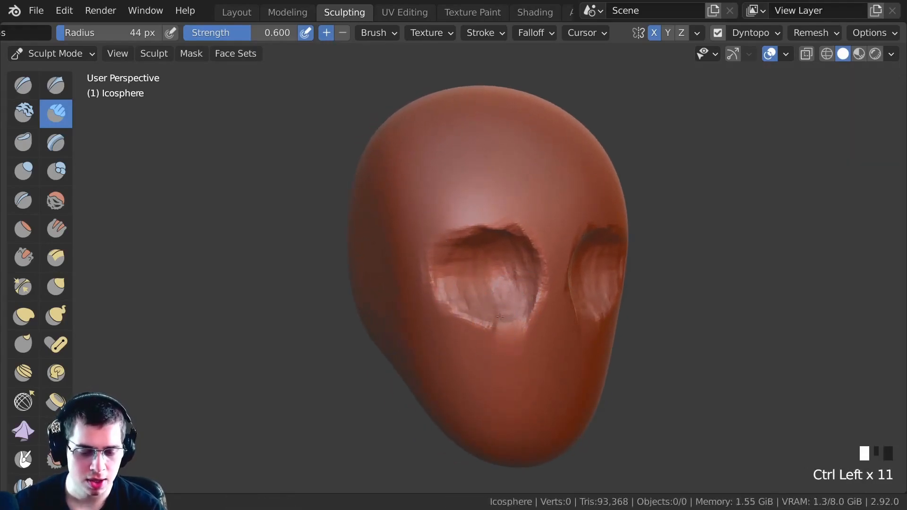
left_click_drag(485, 340, 472, 331, "ctrl")
mouse_move(472, 331)
middle_mouse_down("ctrl")
mouse_move(447, 310)
mouse_move(516, 313)
mouse_move(506, 298)
middle_mouse_up("ctrl")
middle_click_drag(506, 298, 486, 260, "ctrl")
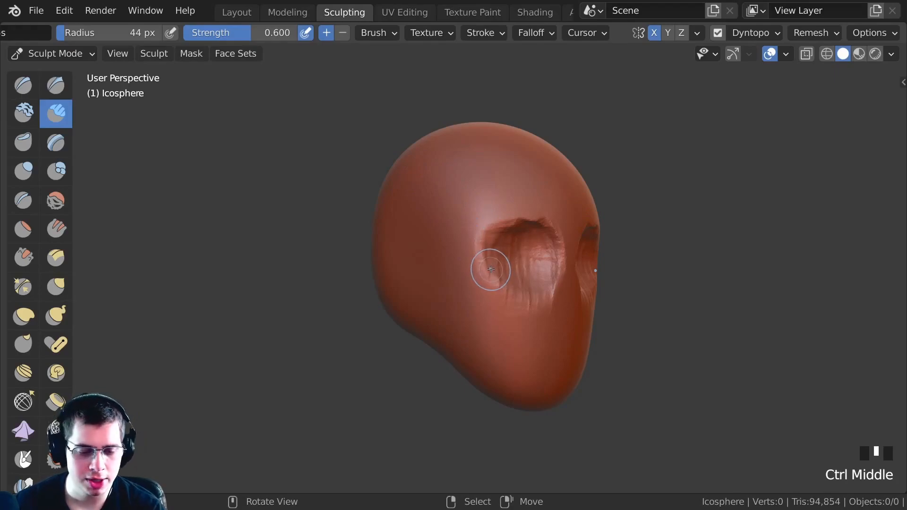
- Save the project as tutorial.blend
key("ctrl+shift+s")
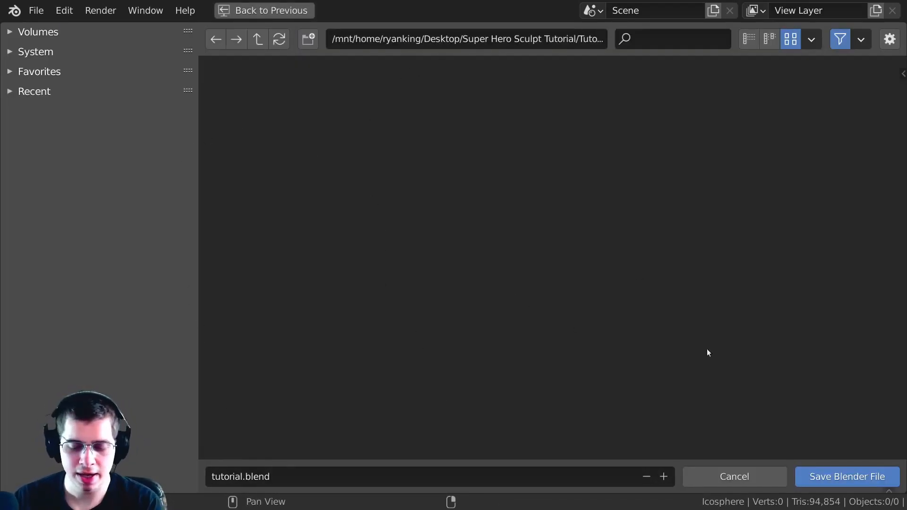
left_click(827, 478)
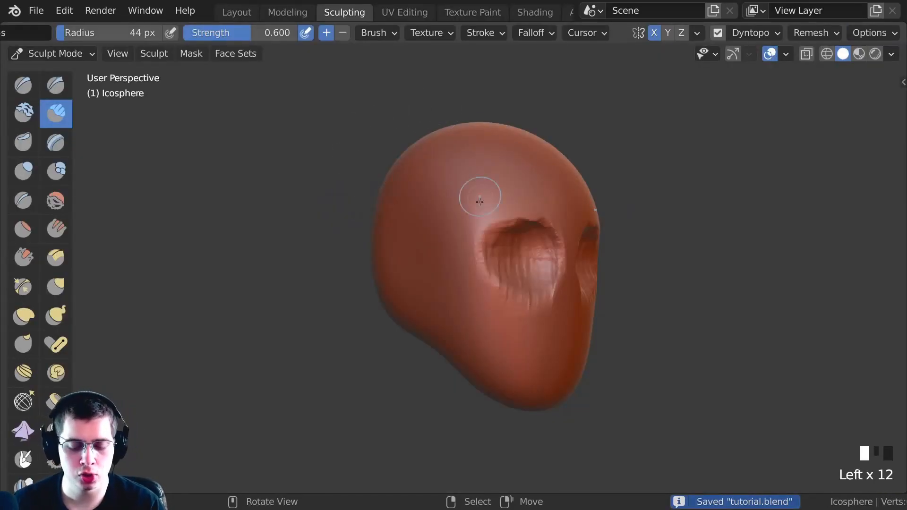
- Hollow the sides of the face below the eye sockets with crosshatched subtractive Clay Strips strokes down to the jaw
middle_click(467, 308)
mouse_move(466, 308)
middle_mouse_down()
mouse_move(443, 313)
mouse_move(435, 304)
mouse_move(449, 306)
mouse_move(452, 320)
mouse_move(478, 320)
middle_mouse_up()
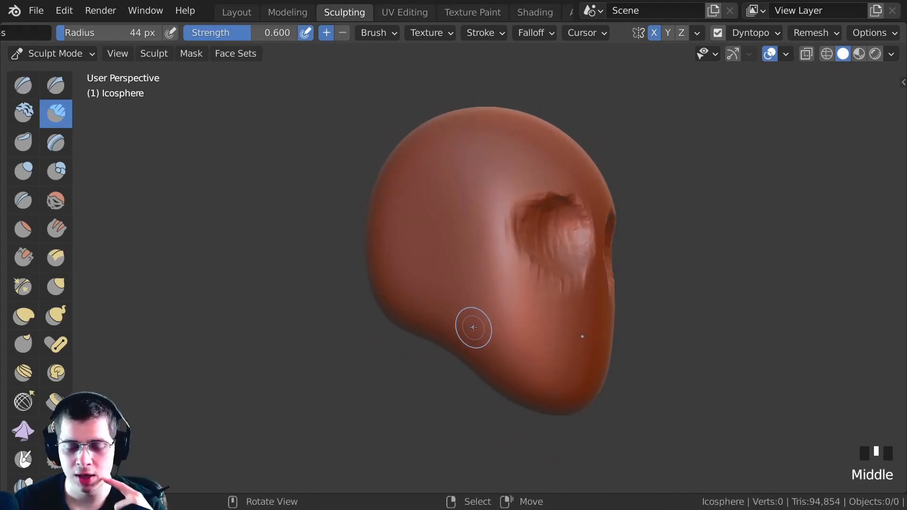
mouse_move(545, 335)
middle_mouse_down("ctrl")
mouse_move(561, 326)
mouse_move(551, 316)
middle_mouse_up("ctrl")
mouse_move(551, 316)
left_mouse_down("ctrl")
mouse_move(545, 307)
mouse_move(536, 357)
mouse_move(502, 294)
mouse_move(550, 374)
left_mouse_up("ctrl")
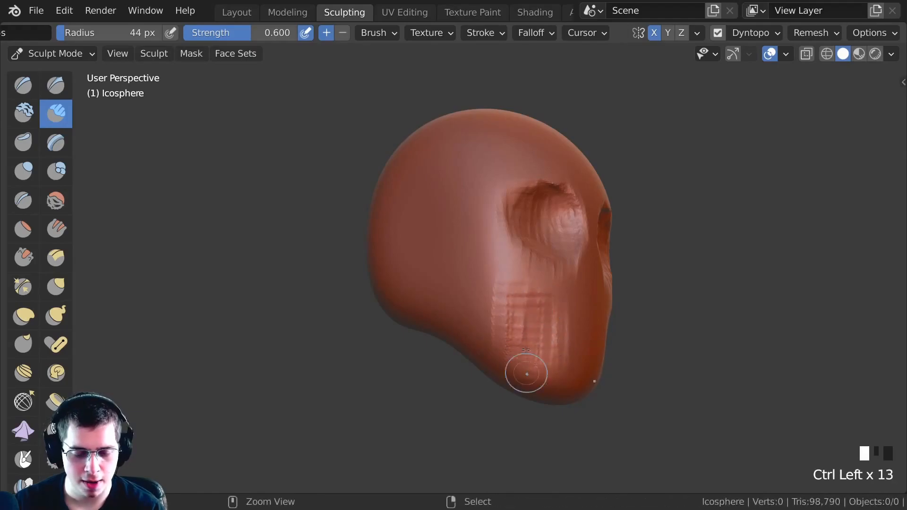
mouse_move(506, 349)
left_mouse_down("ctrl")
mouse_move(478, 280)
mouse_move(505, 306)
left_mouse_up("ctrl")
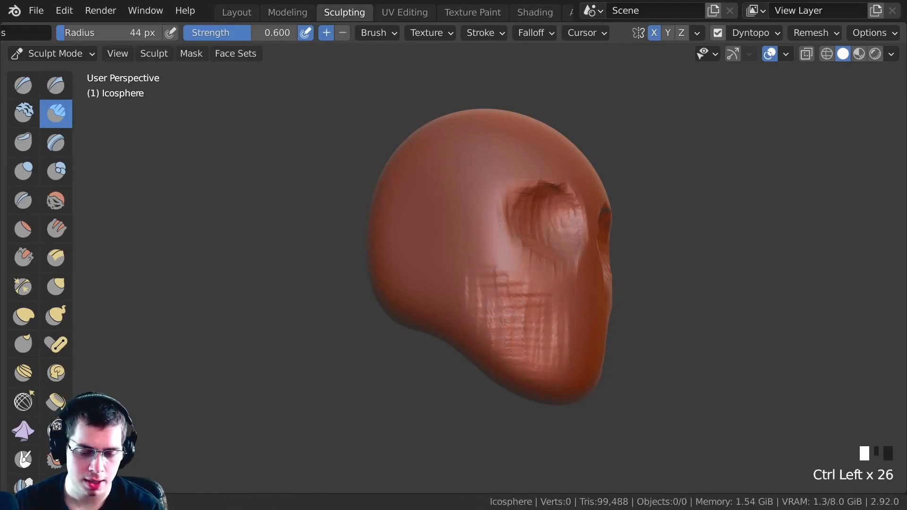
middle_click_drag(534, 357, 537, 324, "ctrl")
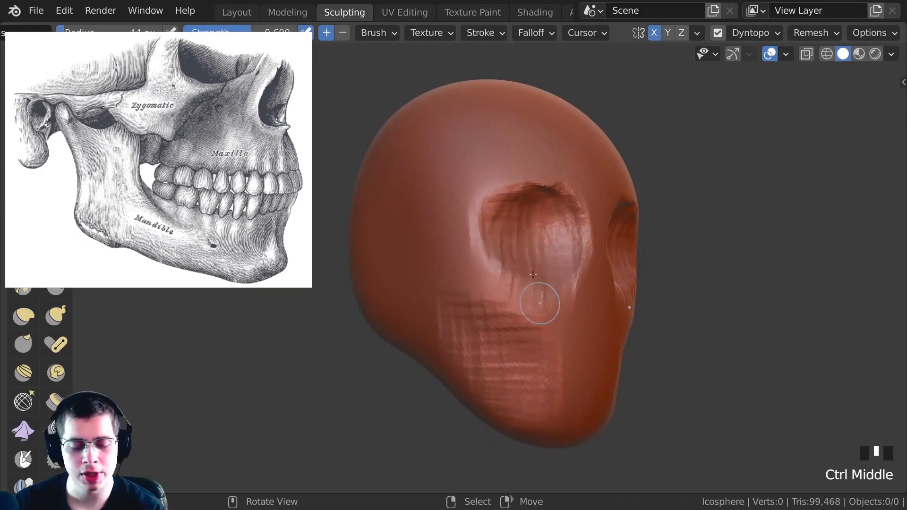
- Build up the cheekbones below and beside the outer edges of the eye sockets with additive Clay Strips strokes
middle_click_drag(538, 290, 498, 229, "ctrl")
mouse_move(539, 294)
left_mouse_down()
mouse_move(545, 288)
mouse_move(505, 274)
left_mouse_up()
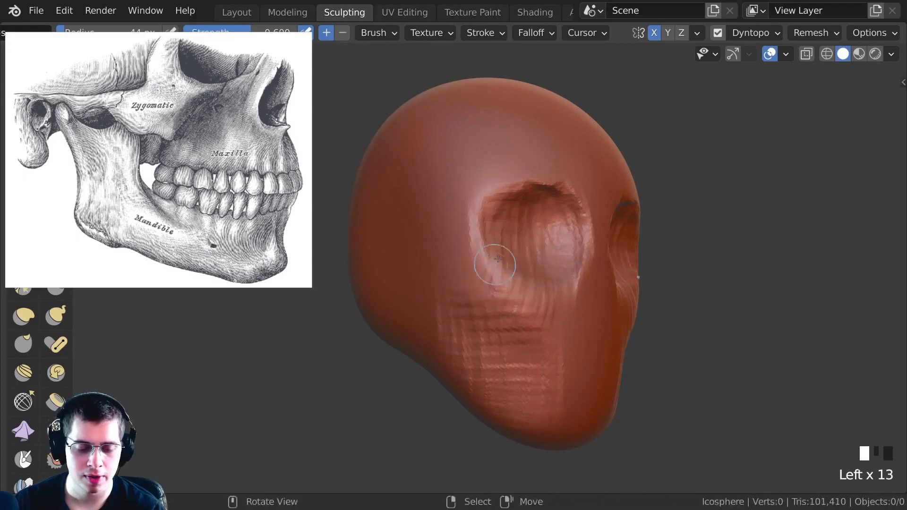
mouse_move(458, 227)
left_mouse_down()
mouse_move(461, 289)
mouse_move(515, 298)
mouse_move(551, 284)
mouse_move(511, 274)
mouse_move(508, 289)
left_mouse_up()
middle_click_drag(452, 244, 472, 249)
left_click_drag(472, 249, 473, 279)
mouse_move(449, 264)
middle_mouse_down("shift")
mouse_move(434, 281)
mouse_move(460, 265)
mouse_move(481, 228)
middle_mouse_up("shift")
mouse_move(468, 270)
middle_mouse_down()
mouse_move(476, 269)
mouse_move(472, 201)
mouse_move(479, 237)
mouse_move(468, 208)
middle_mouse_up()
- Carve the temples behind the eye sockets with curved subtractive Clay Strips strokes on the sides of the skull
left_click_drag(461, 179, 491, 203, "ctrl")
middle_click_drag(491, 203, 487, 239, "ctrl")
mouse_move(449, 189)
left_mouse_down("ctrl")
mouse_move(482, 237)
mouse_move(478, 222)
left_mouse_up("ctrl")
mouse_move(467, 175)
left_mouse_down("ctrl")
mouse_move(501, 208)
mouse_move(503, 248)
left_mouse_up("ctrl")
mouse_move(489, 196)
middle_mouse_down()
mouse_move(447, 203)
mouse_move(473, 204)
middle_mouse_up()
left_click_drag(446, 189, 464, 240, "ctrl")
left_click_drag(425, 202, 458, 250, "ctrl")
left_click_drag(466, 177, 500, 238, "ctrl")
left_click_drag(444, 189, 486, 239, "ctrl")
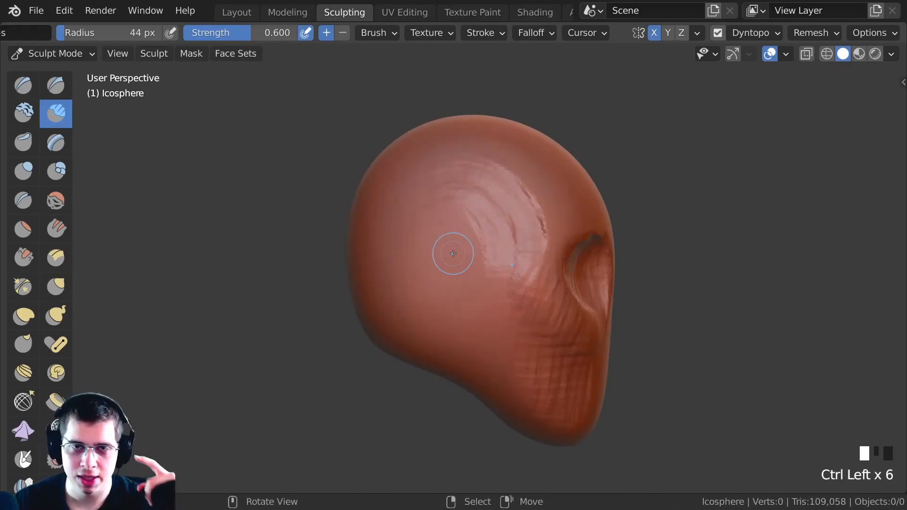
middle_click_drag(489, 245, 501, 272)
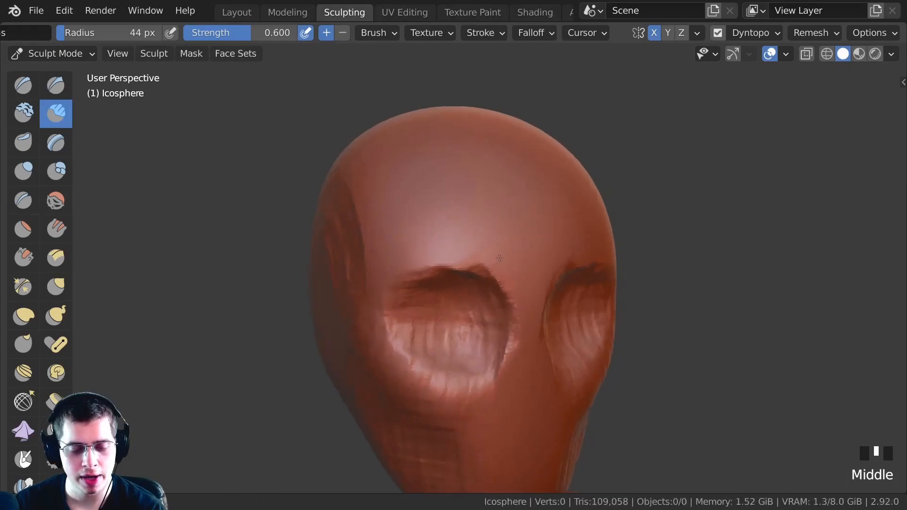
- Build up the brow ridge above the eye sockets with short additive Clay Strips strokes from the center to the outer corners
left_click(504, 273)
left_click_drag(504, 273, 507, 259)
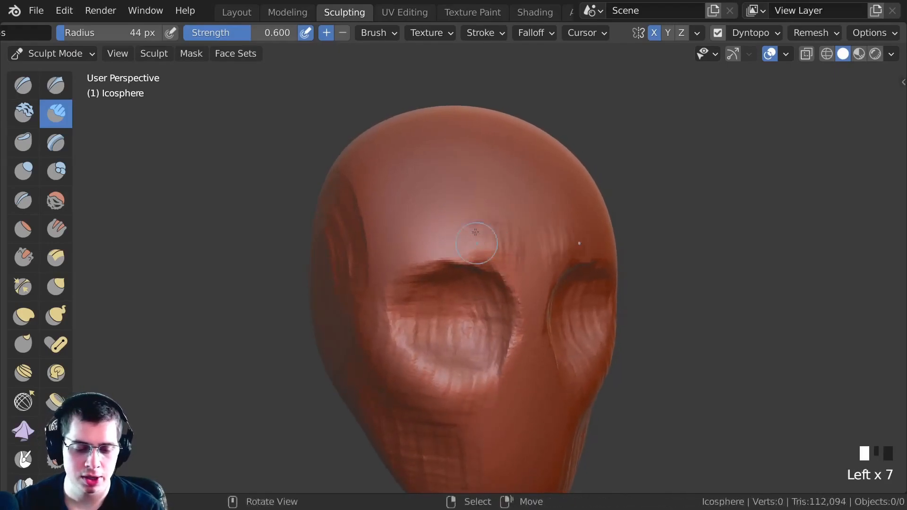
left_click_drag(468, 231, 467, 262)
left_click_drag(459, 229, 460, 262)
left_click_drag(449, 229, 452, 258)
left_click_drag(442, 223, 446, 257)
left_click_drag(435, 222, 439, 255)
mouse_move(429, 226)
left_mouse_down()
mouse_move(437, 250)
mouse_move(385, 237)
mouse_move(386, 295)
left_mouse_up()
left_click_drag(379, 270, 381, 296)
left_click_drag(374, 278, 379, 297)
middle_click_drag(508, 245, 488, 237, "shift")
middle_click_drag(501, 330, 450, 284, "shift")
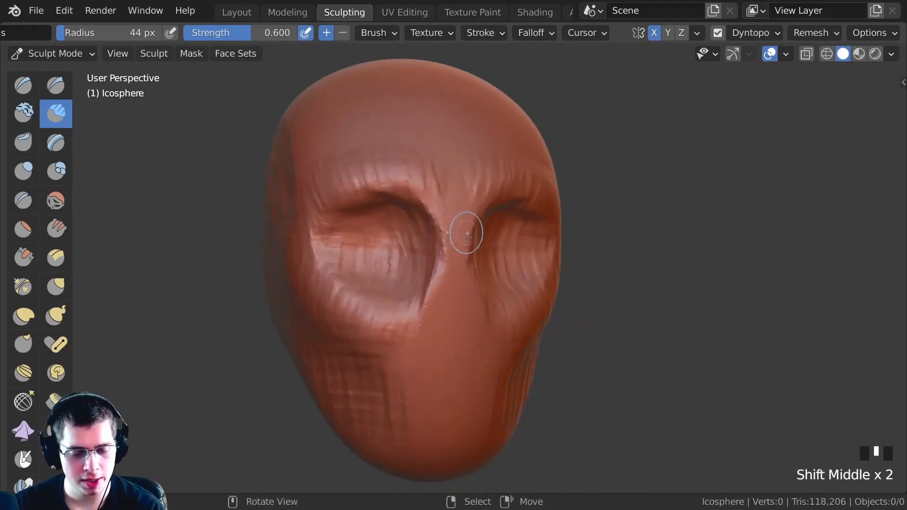
- Carve the nose bridge inward between the eye sockets with subtractive Clay Strips strokes below the brow
middle_click_drag(467, 234, 465, 247, "ctrl")
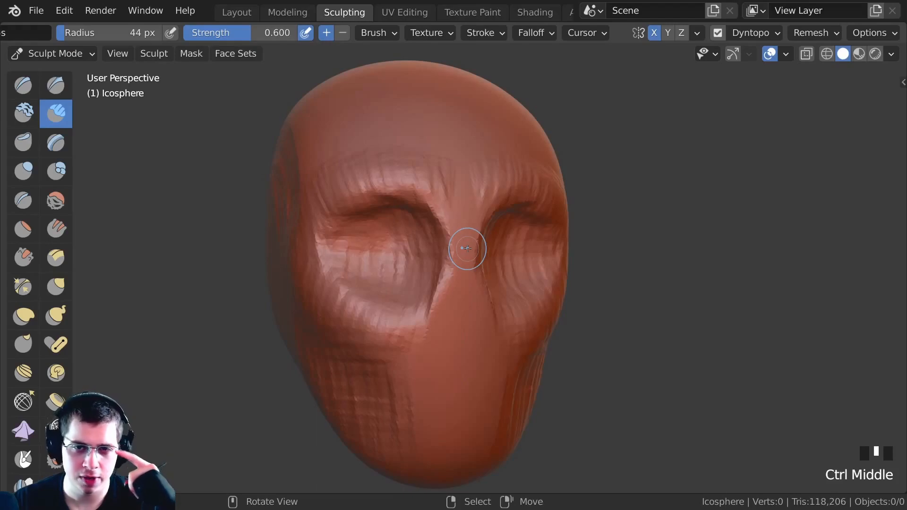
mouse_move(467, 248)
middle_mouse_down("ctrl")
mouse_move(429, 260)
mouse_move(450, 223)
mouse_move(445, 248)
middle_mouse_up("ctrl")
mouse_move(446, 247)
left_mouse_down("ctrl")
mouse_move(452, 231)
mouse_move(451, 264)
left_mouse_up("ctrl")
left_click_drag(451, 227, 448, 258, "ctrl")
left_click_drag(446, 219, 447, 256, "ctrl")
left_click_drag(449, 218, 448, 248, "ctrl")
mouse_move(446, 220)
left_mouse_down("ctrl")
mouse_move(446, 241)
mouse_move(446, 222)
left_mouse_up("ctrl")
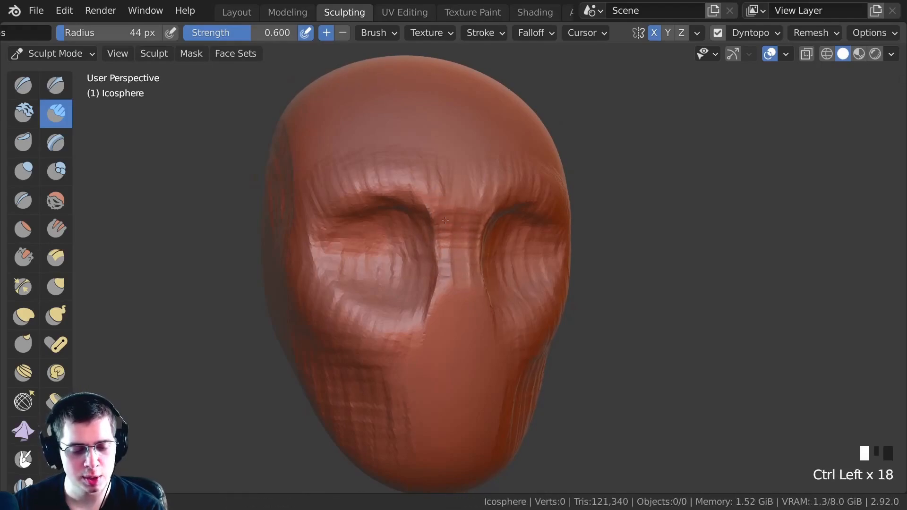
middle_click_drag(446, 222, 445, 293, "ctrl")
left_click_drag(446, 293, 446, 293, "ctrl")
mouse_move(445, 294)
middle_mouse_down("shift")
mouse_move(427, 268)
mouse_move(443, 208)
middle_mouse_up("shift")
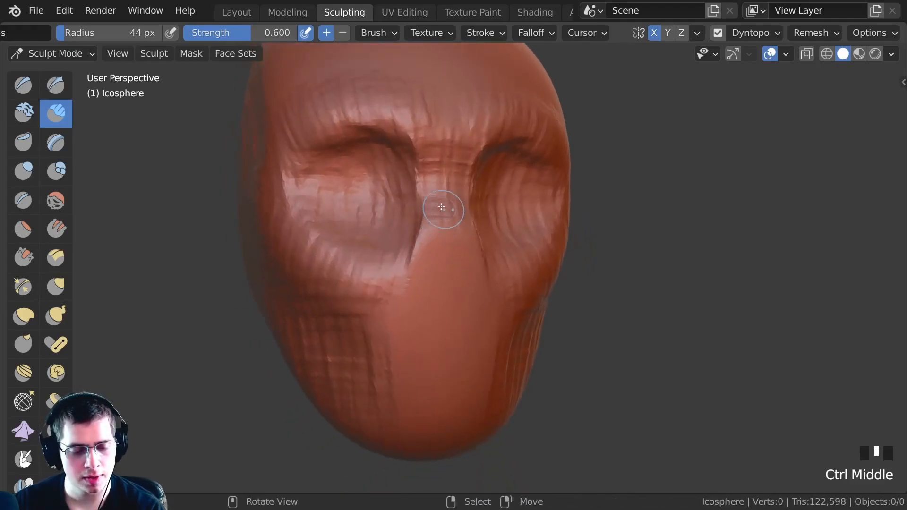
- Build up the nose from the bridge down to a rounded tip with additive Clay Strips strokes
middle_click_drag(452, 253, 383, 238)
left_click_drag(382, 241, 397, 260)
left_click_drag(392, 244, 406, 262)
left_click_drag(395, 241, 404, 260)
mouse_move(392, 238)
left_mouse_down()
mouse_move(400, 249)
mouse_move(393, 257)
left_mouse_up()
left_click_drag(385, 244, 380, 257)
left_click_drag(380, 239, 373, 279)
left_click_drag(364, 260, 372, 280)
left_click_drag(362, 262, 371, 282)
left_click_drag(363, 260, 365, 269)
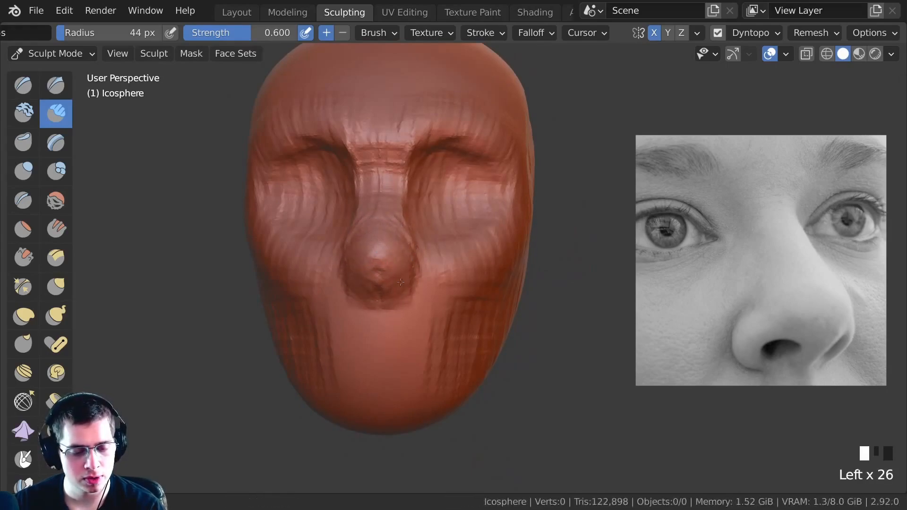
- Widen the lower nose and form the planes around its tip with mirrored Clay Strips strokes
mouse_move(392, 300)
middle_mouse_down("ctrl")
mouse_move(360, 300)
mouse_move(379, 269)
mouse_move(365, 235)
mouse_move(379, 241)
mouse_move(370, 198)
middle_mouse_up("ctrl")
left_click_drag(369, 198, 371, 198)
middle_click_drag(371, 199, 363, 203, "ctrl")
mouse_move(421, 249)
left_mouse_down()
mouse_move(346, 202)
mouse_move(358, 269)
left_mouse_up()
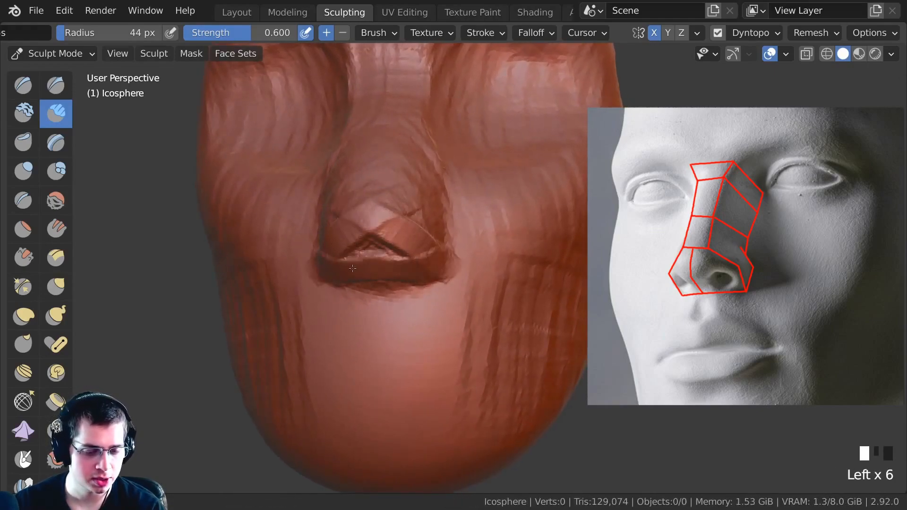
left_click_drag(357, 209, 378, 222)
middle_click_drag(378, 222, 395, 231, "ctrl")
left_click_drag(395, 231, 416, 250)
left_click_drag(392, 227, 413, 251)
left_click_drag(390, 229, 406, 246)
- Shape the sides and lower edge of the nose with Clay Strips to round out the tip
middle_click_drag(406, 246, 405, 234, "ctrl")
mouse_move(392, 227)
left_mouse_down()
mouse_move(416, 248)
mouse_move(442, 250)
left_mouse_up()
middle_click_drag(441, 250, 425, 302, "ctrl")
mouse_move(425, 303)
middle_mouse_down()
mouse_move(397, 279)
mouse_move(321, 276)
middle_mouse_up()
mouse_move(321, 276)
middle_mouse_down("ctrl")
mouse_move(208, 299)
mouse_move(338, 273)
mouse_move(444, 279)
middle_mouse_up("ctrl")
mouse_move(444, 278)
middle_mouse_down("ctrl")
mouse_move(458, 278)
mouse_move(426, 264)
middle_mouse_up("ctrl")
mouse_move(425, 265)
middle_mouse_down()
mouse_move(472, 269)
mouse_move(425, 255)
middle_mouse_up()
left_click_drag(381, 236, 387, 239)
mouse_move(393, 242)
middle_mouse_down()
mouse_move(322, 255)
mouse_move(357, 245)
mouse_move(409, 252)
mouse_move(364, 275)
mouse_move(402, 250)
middle_mouse_up()
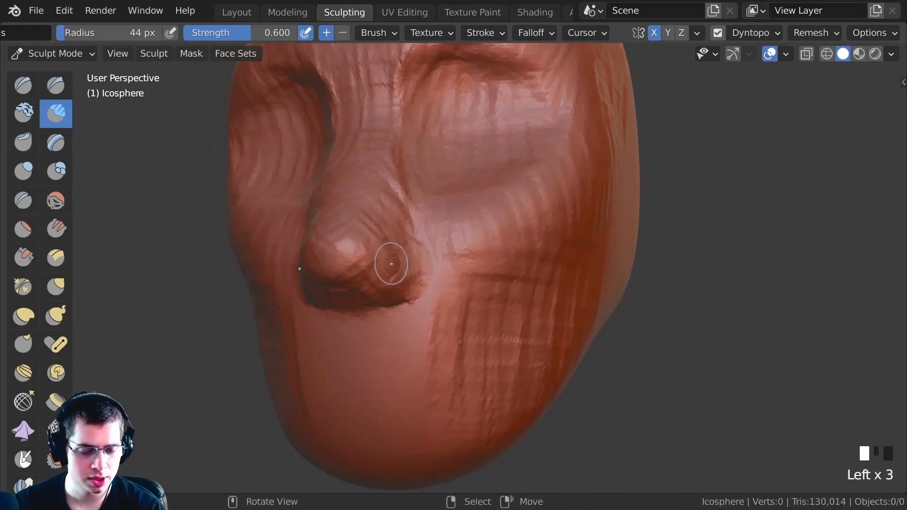
- Add volume to the nostril wings on both sides of the nose tip with short Clay Strips strokes
left_click_drag(391, 275, 391, 272)
left_click_drag(391, 272, 391, 270)
left_click_drag(391, 270, 390, 267)
left_click_drag(403, 263, 408, 279)
left_click_drag(397, 257, 404, 279)
middle_click_drag(388, 292, 366, 252)
mouse_move(340, 243)
middle_mouse_down("shift")
mouse_move(346, 259)
mouse_move(355, 232)
middle_mouse_up("shift")
mouse_move(354, 231)
middle_mouse_down("shift")
mouse_move(360, 249)
mouse_move(362, 236)
mouse_move(381, 239)
middle_mouse_up("shift")
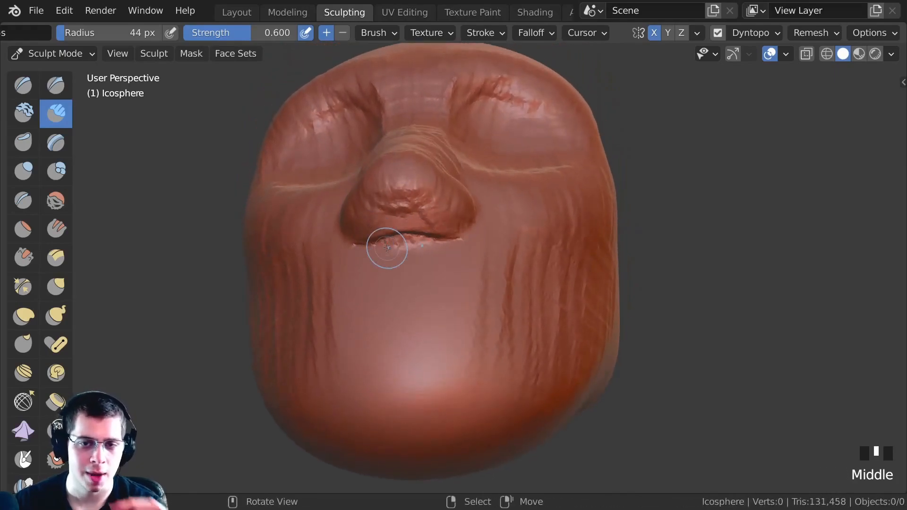
- Refine the underside of the nose and its transition to the upper lip area from a low view
mouse_move(338, 174)
middle_mouse_down("shift")
mouse_move(340, 201)
mouse_move(381, 190)
middle_mouse_up("shift")
left_click_drag(407, 226, 433, 228, "ctrl")
left_click_drag(433, 228, 434, 227, "ctrl")
left_click_drag(434, 227, 412, 201, "ctrl")
left_click_drag(412, 200, 415, 204, "ctrl")
mouse_move(414, 205)
middle_mouse_down("ctrl")
mouse_move(423, 287)
mouse_move(423, 250)
middle_mouse_up("ctrl")
middle_click_drag(423, 251, 421, 223)
left_click_drag(415, 232, 413, 226, "ctrl")
mouse_move(413, 226)
middle_mouse_down("ctrl")
mouse_move(415, 277)
mouse_move(434, 293)
mouse_move(456, 348)
mouse_move(473, 348)
middle_mouse_up("ctrl")
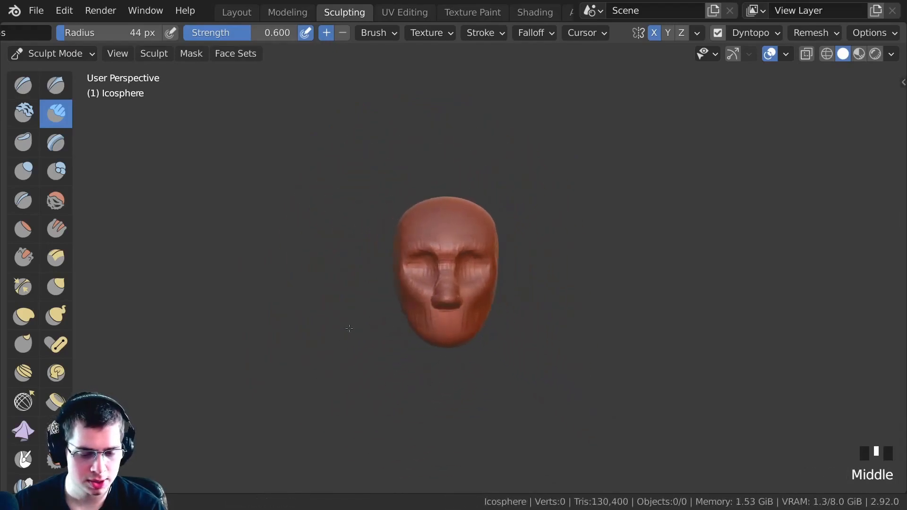
- Switch to the Grab brush with a 158 px radius and adjust the sides of the head from the front
middle_click_drag(425, 322, 409, 301)
key("g")
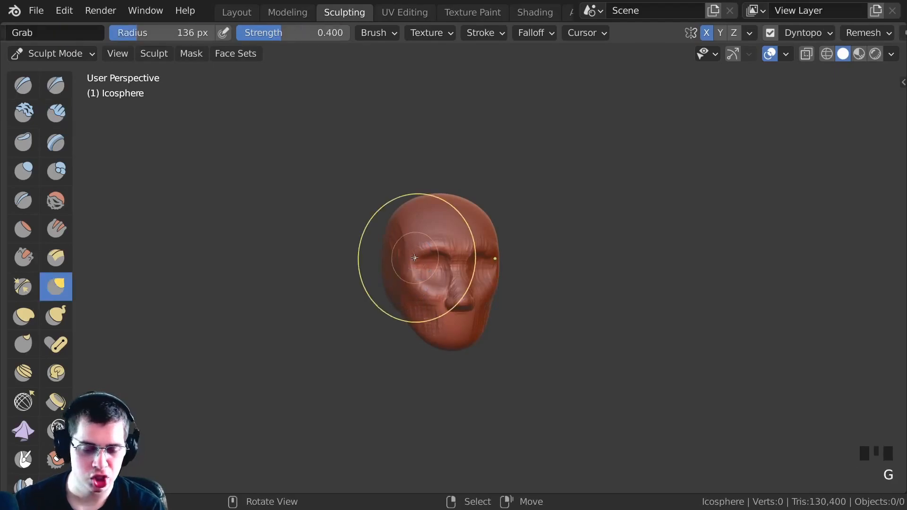
middle_click(401, 257, "ctrl")
key("f")
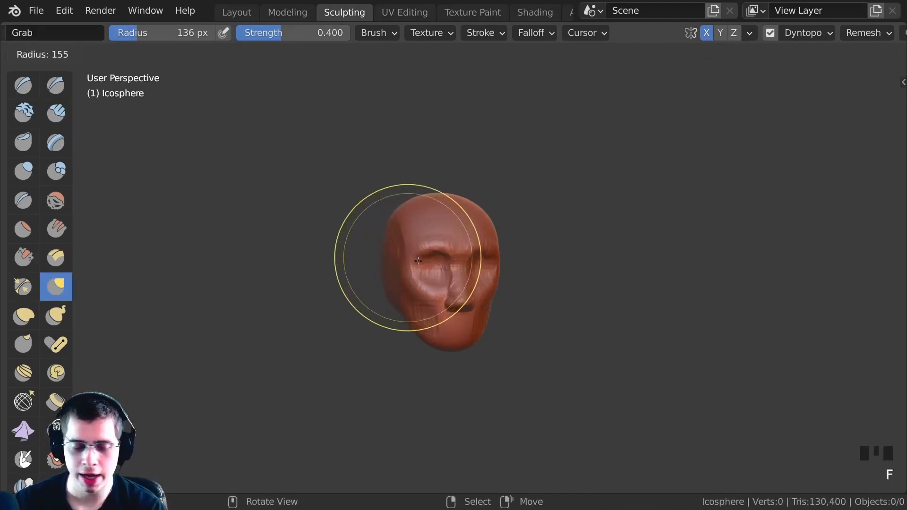
left_click(482, 257)
mouse_move(395, 288)
middle_mouse_down()
mouse_move(387, 253)
mouse_move(379, 266)
mouse_move(372, 261)
middle_mouse_up()
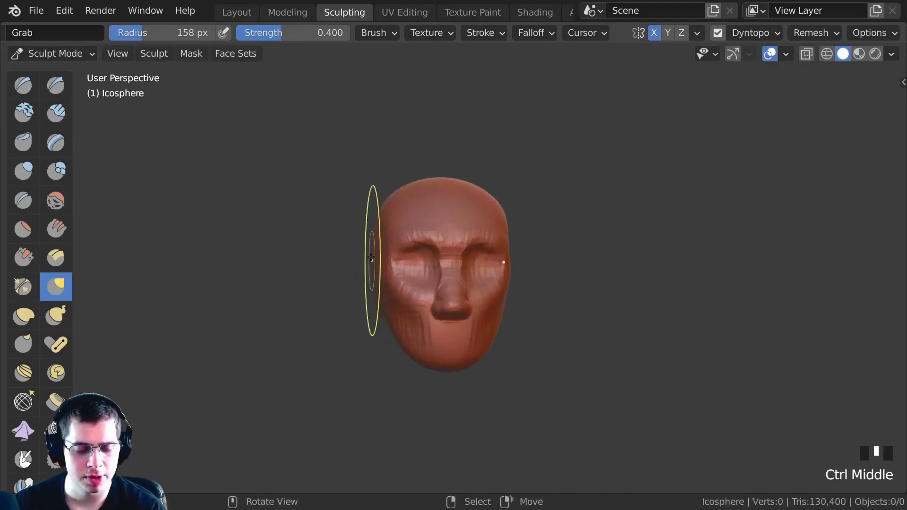
middle_click_drag(376, 215, 362, 247)
middle_click_drag(448, 250, 397, 241)
mouse_move(397, 242)
middle_mouse_down("ctrl")
mouse_move(402, 220)
mouse_move(427, 221)
middle_mouse_up("ctrl")
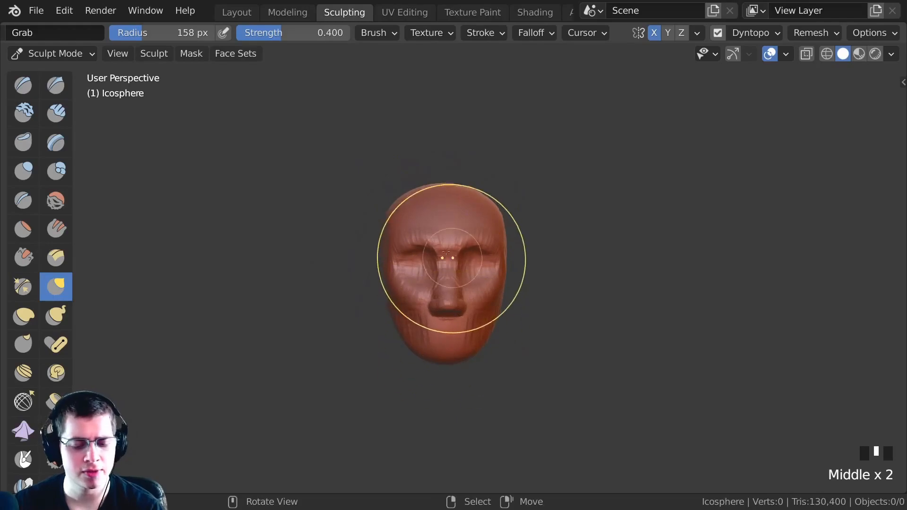
middle_click_drag(368, 246, 411, 272, "ctrl")
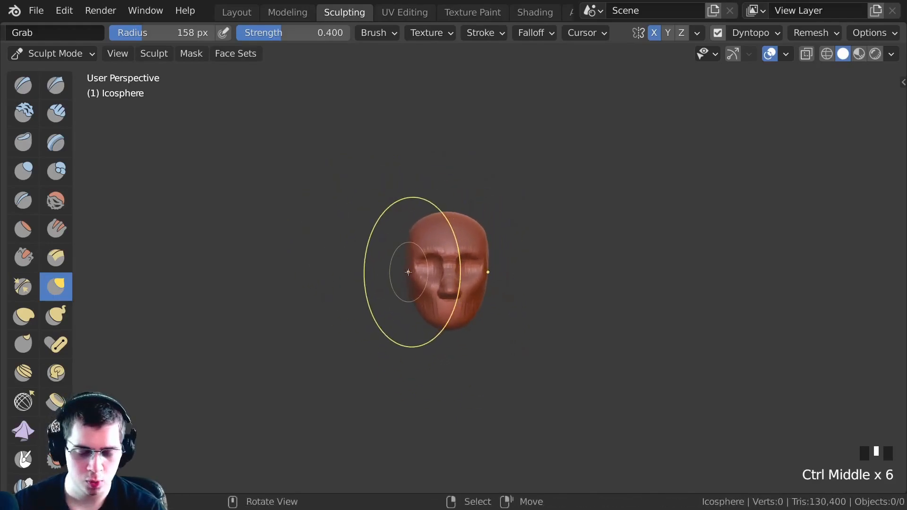
- Enlarge the Grab brush to 169 px and pull the sides of the face inward with small mirrored strokes
key("f")
left_click(409, 246)
left_click_drag(413, 275, 417, 275)
left_click_drag(413, 268, 416, 269)
left_click_drag(413, 261, 416, 263)
left_click_drag(413, 264, 416, 277)
left_click_drag(414, 281, 416, 282)
left_click_drag(415, 287, 408, 292)
left_click(393, 266)
middle_click_drag(408, 292, 415, 288)
left_click_drag(415, 288, 418, 288)
- Reshape the cheek and jaw contour with mirrored Grab strokes along the side of the lower face
mouse_move(411, 378)
middle_mouse_down("ctrl")
mouse_move(396, 261)
mouse_move(404, 276)
mouse_move(391, 272)
middle_mouse_up("ctrl")
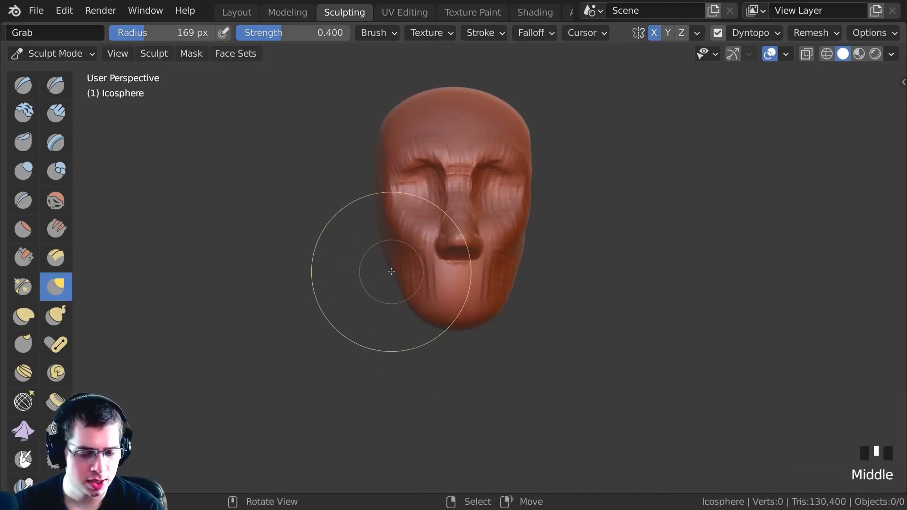
left_click_drag(389, 265, 384, 256)
middle_click_drag(385, 257, 389, 267, "ctrl")
left_click_drag(390, 227, 387, 227)
mouse_move(387, 227)
middle_mouse_down("ctrl")
mouse_move(354, 196)
mouse_move(451, 244)
mouse_move(385, 210)
mouse_move(392, 227)
mouse_move(435, 218)
middle_mouse_up("ctrl")
- Adjust the profile of the brow and upper face with Grab in the right side view
key("KP_3")
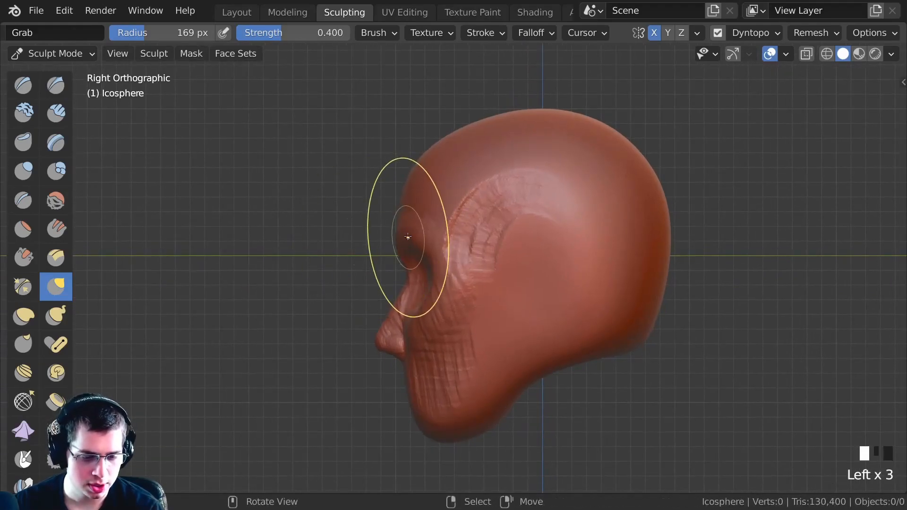
middle_click_drag(375, 247, 446, 257)
middle_click_drag(447, 258, 446, 303, "ctrl")
key("KP_3")
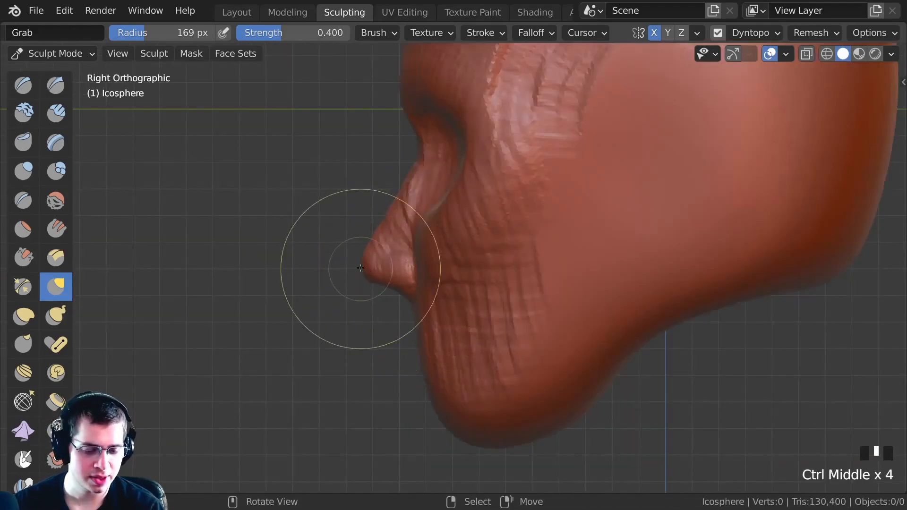
middle_click_drag(361, 269, 407, 289, "ctrl")
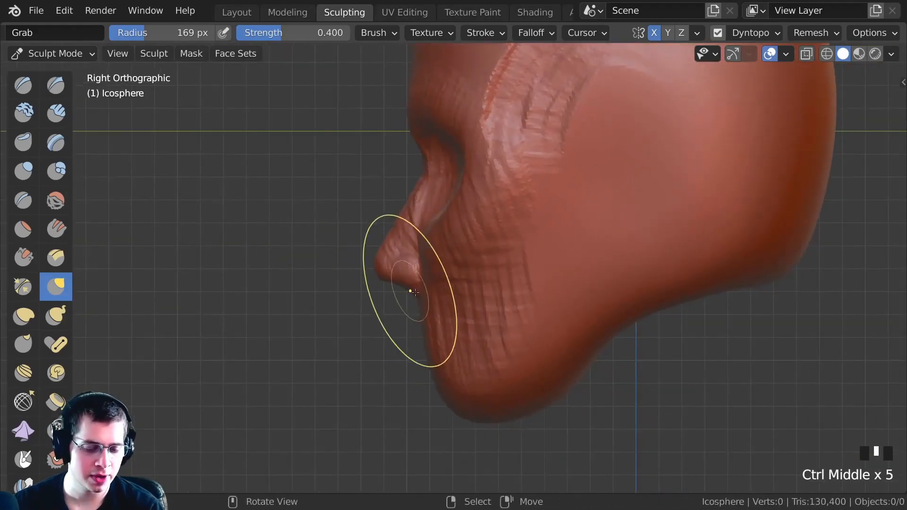
- Refine the nose profile with Grab strokes on its underside, tip and bridge in the right side view
left_click_drag(408, 293, 415, 286)
mouse_move(397, 282)
left_mouse_down()
mouse_move(377, 267)
mouse_move(374, 243)
left_mouse_up()
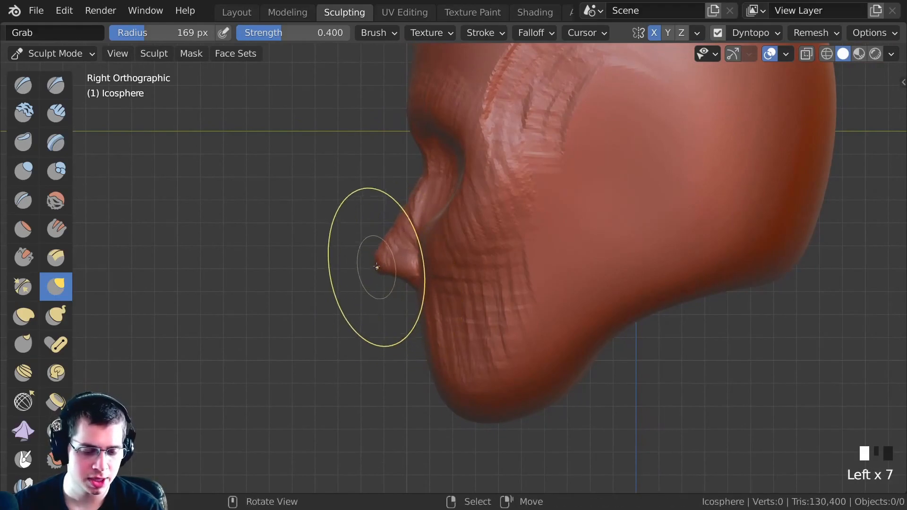
left_click_drag(388, 229, 394, 223)
middle_click_drag(395, 222, 391, 199, "ctrl")
left_click_drag(370, 214, 366, 219)
left_click_drag(367, 222, 361, 229)
mouse_move(361, 230)
middle_mouse_down("ctrl")
mouse_move(360, 247)
mouse_move(385, 209)
mouse_move(395, 238)
middle_mouse_up("ctrl")
left_click(386, 209)
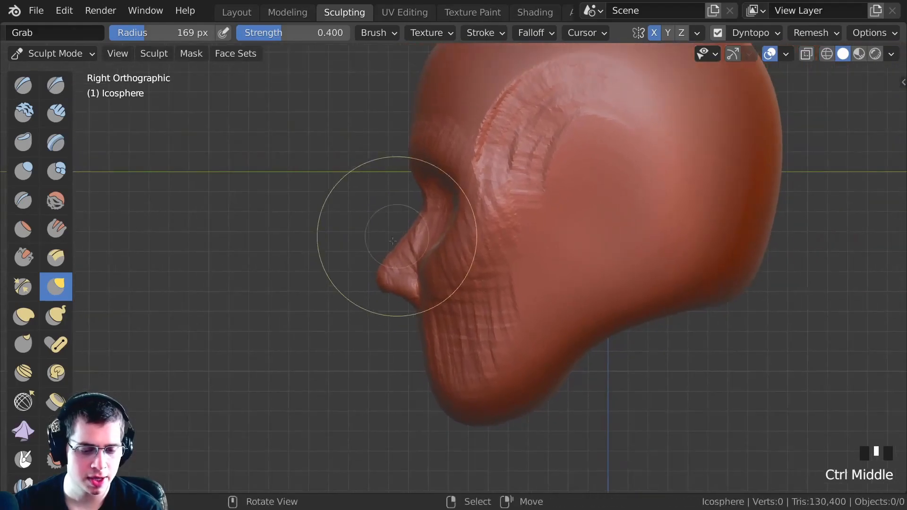
- Adjust the nose bridge and the inner eye area with Grab strokes in the right side view
left_click_drag(407, 233, 416, 225)
middle_click_drag(418, 222, 435, 189, "ctrl")
left_click_drag(439, 189, 447, 197)
middle_click_drag(448, 197, 452, 211, "ctrl")
mouse_move(453, 211)
middle_mouse_down("ctrl")
mouse_move(461, 225)
mouse_move(367, 309)
middle_mouse_up("ctrl")
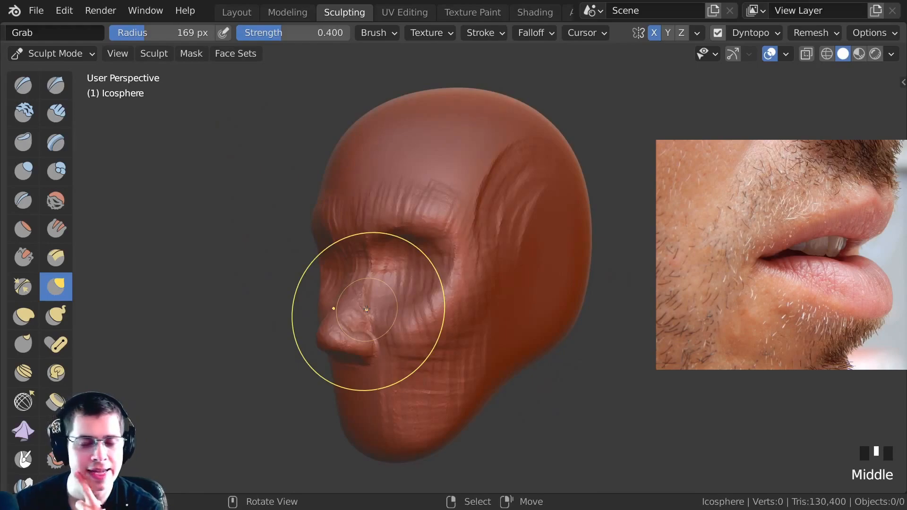
middle_click_drag(355, 400, 384, 312, "shift")
middle_click_drag(385, 312, 411, 320)
mouse_move(411, 321)
middle_mouse_down("shift")
mouse_move(449, 284)
mouse_move(415, 270)
mouse_move(458, 257)
middle_mouse_up("shift")
- Build up a rounded muzzle over the teeth area below the nose with 44 px Clay Strips strokes
left_click(55, 113)
left_click_drag(474, 254, 459, 287)
left_click_drag(466, 255, 457, 286)
left_click_drag(468, 254, 461, 283)
mouse_move(461, 279)
left_mouse_down()
mouse_move(469, 254)
mouse_move(420, 300)
mouse_move(409, 293)
left_mouse_up()
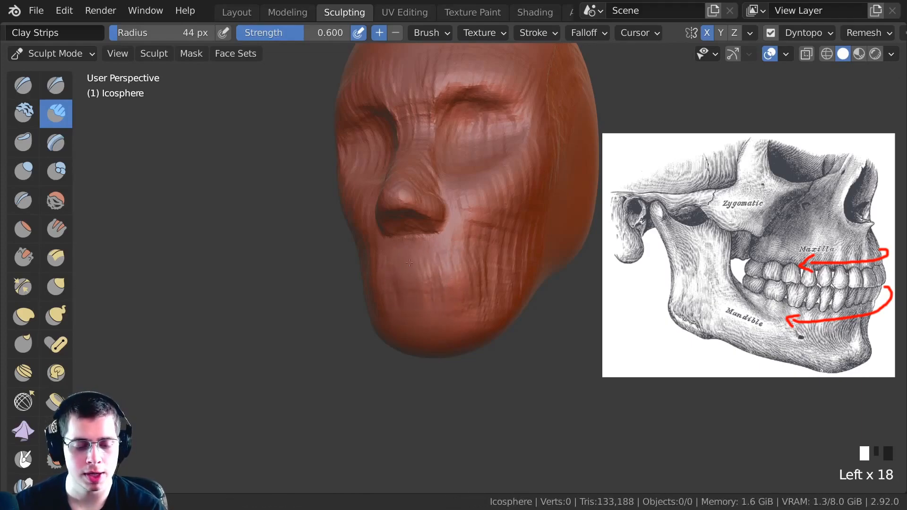
middle_click_drag(442, 274, 478, 253)
mouse_move(486, 255)
left_mouse_down()
mouse_move(486, 289)
mouse_move(477, 283)
left_mouse_up()
- Extend the muzzle volume sideways toward the cheeks with further mirrored Clay Strips strokes
middle_click_drag(443, 263, 466, 275)
mouse_move(462, 280)
left_mouse_down()
mouse_move(459, 298)
mouse_move(418, 302)
left_mouse_up()
mouse_move(392, 289)
middle_mouse_down()
mouse_move(318, 298)
mouse_move(402, 292)
mouse_move(410, 278)
middle_mouse_up()
left_click_drag(428, 270, 409, 291)
middle_click_drag(409, 291, 326, 286)
middle_click_drag(486, 279, 485, 233, "ctrl")
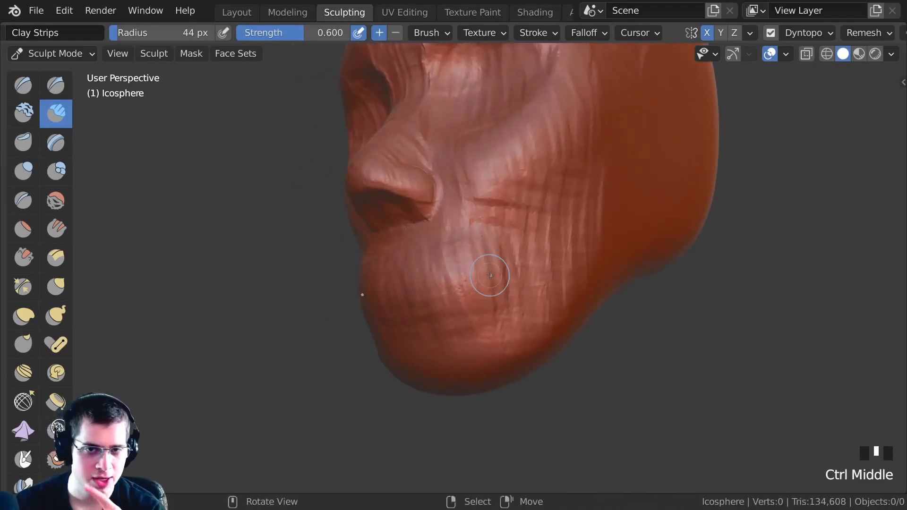
- Fill in the centre and lower edge of the muzzle with Clay Strips, blending it toward the chin
mouse_move(458, 258)
left_mouse_down()
mouse_move(466, 274)
mouse_move(454, 288)
left_mouse_up()
middle_click_drag(402, 283, 468, 277)
left_click_drag(428, 272, 437, 298)
mouse_move(426, 273)
left_mouse_down()
mouse_move(418, 249)
mouse_move(407, 251)
left_mouse_up()
left_click_drag(402, 273, 388, 254)
mouse_move(389, 203)
middle_mouse_down()
mouse_move(393, 346)
mouse_move(416, 278)
middle_mouse_up()
middle_click_drag(415, 279, 428, 289, "ctrl")
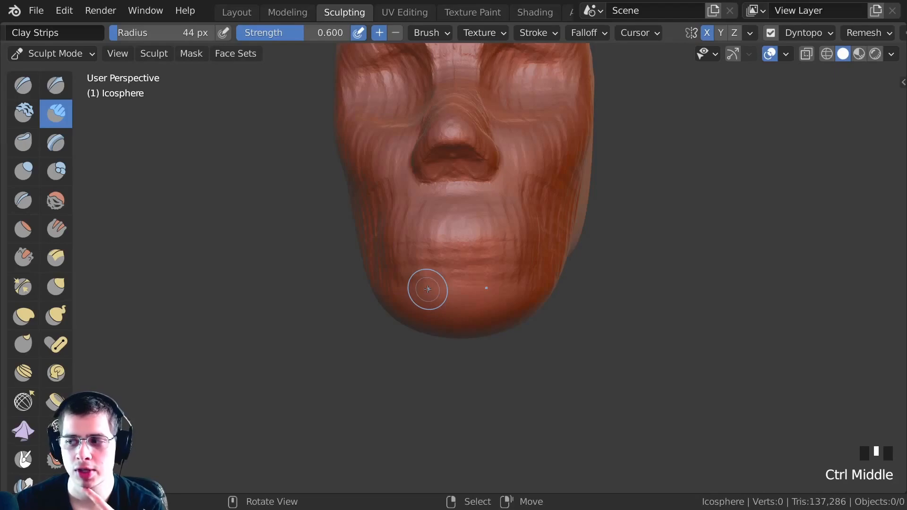
- Define the mouth crease and add volume to the chin below it with Clay Strips
middle_click_drag(439, 292, 482, 257, "ctrl")
left_click_drag(482, 258, 466, 278, "ctrl")
mouse_move(453, 251)
middle_mouse_down()
mouse_move(471, 260)
mouse_move(467, 310)
mouse_move(466, 301)
middle_mouse_up()
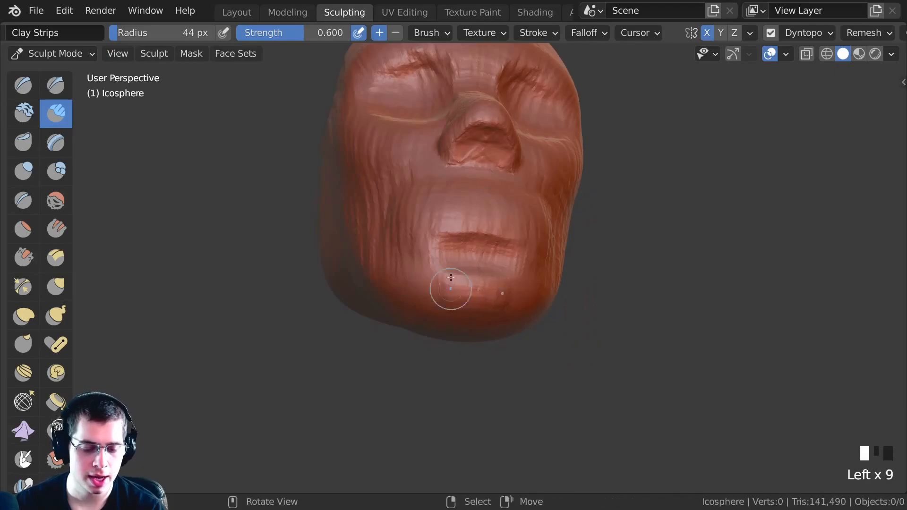
left_click_drag(419, 282, 412, 289)
mouse_move(415, 289)
middle_mouse_down("ctrl")
mouse_move(438, 332)
mouse_move(445, 330)
mouse_move(425, 271)
mouse_move(412, 275)
mouse_move(401, 257)
mouse_move(419, 303)
mouse_move(425, 263)
mouse_move(361, 229)
mouse_move(431, 260)
mouse_move(363, 206)
middle_mouse_up("ctrl")
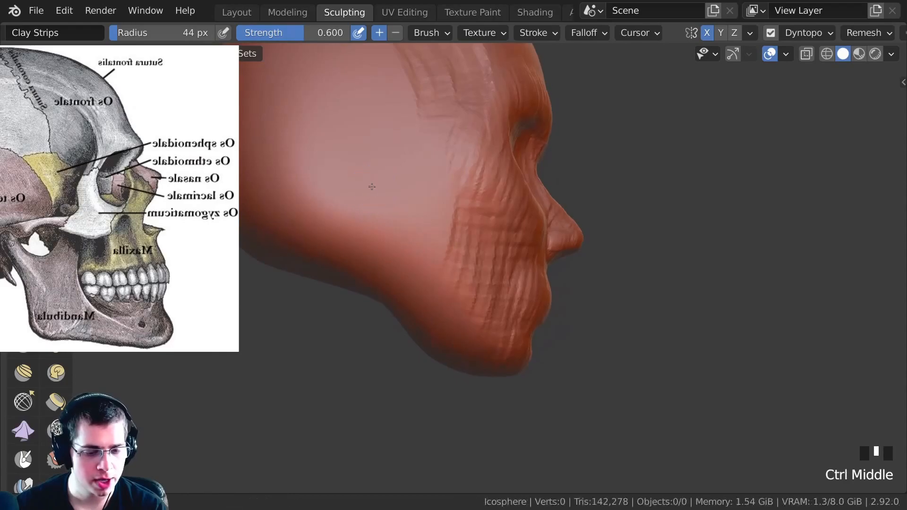
- Lay Clay Strips down the back of the jaw and along the lower jawline to mark the mandible
left_click_drag(381, 181, 382, 235)
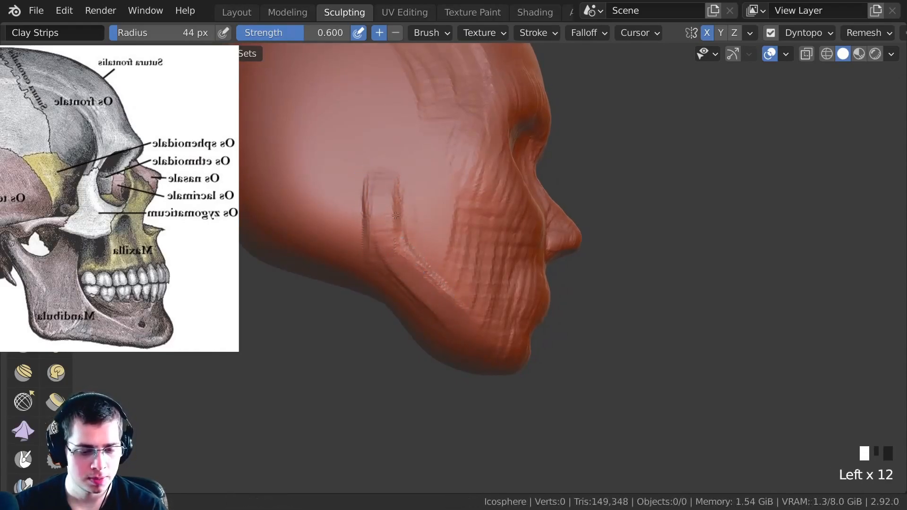
left_click_drag(375, 247, 412, 286)
middle_click_drag(412, 286, 417, 281)
left_click_drag(383, 250, 440, 307)
middle_click_drag(439, 307, 419, 286, "shift")
left_click_drag(425, 291, 461, 321)
- Thicken the mandible ridge from the jaw corner to the chin with more Clay Strips strokes
left_click_drag(357, 191, 373, 246)
middle_click_drag(403, 271, 384, 275)
left_click_drag(425, 284, 489, 327)
middle_click_drag(489, 327, 446, 283)
mouse_move(402, 278)
left_mouse_down()
mouse_move(477, 317)
mouse_move(466, 313)
left_mouse_up()
mouse_move(420, 290)
middle_mouse_down()
mouse_move(442, 310)
mouse_move(450, 346)
mouse_move(385, 227)
mouse_move(415, 255)
mouse_move(411, 233)
mouse_move(398, 242)
middle_mouse_up()
- Switch to the Grab brush at 169 px and pull the rear corner of the jaw into shape
key("g")
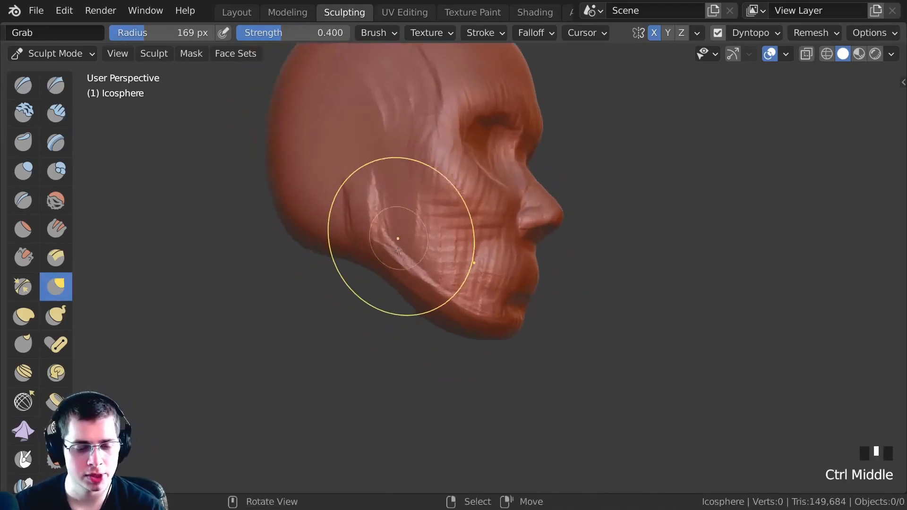
left_click_drag(398, 243, 399, 250)
left_click_drag(397, 251, 403, 279)
middle_click_drag(402, 279, 423, 276)
left_click_drag(421, 276, 420, 281)
left_click_drag(420, 279, 420, 284)
left_click_drag(419, 283, 419, 288)
mouse_move(428, 297)
middle_mouse_down("ctrl")
mouse_move(423, 312)
mouse_move(338, 254)
mouse_move(385, 202)
mouse_move(391, 244)
mouse_move(389, 212)
middle_mouse_up("ctrl")
- Refine the jaw angle and the side of the lower face with short mirrored Grab strokes
middle_click_drag(388, 213, 380, 233, "shift")
middle_click_drag(423, 269, 428, 222)
mouse_move(427, 222)
middle_mouse_down()
mouse_move(450, 201)
mouse_move(442, 240)
mouse_move(463, 219)
mouse_move(404, 236)
middle_mouse_up()
left_click_drag(404, 236, 404, 233)
left_click_drag(405, 239, 404, 235)
left_click_drag(405, 244, 402, 239)
left_click_drag(404, 243, 401, 241)
middle_click_drag(401, 241, 400, 245)
middle_click_drag(400, 245, 399, 236, "ctrl")
left_click_drag(399, 240, 397, 238)
left_click_drag(398, 246, 396, 244)
left_click_drag(398, 252, 395, 249)
- Adjust the jaw contour from another angle with small Grab strokes
mouse_move(397, 249)
middle_mouse_down()
mouse_move(391, 254)
mouse_move(389, 221)
mouse_move(502, 225)
middle_mouse_up()
left_click_drag(500, 217, 504, 221)
left_click_drag(507, 226, 510, 230)
left_click_drag(515, 238, 518, 243)
middle_click_drag(510, 245, 501, 289, "ctrl")
mouse_move(449, 288)
middle_mouse_down()
mouse_move(399, 380)
mouse_move(404, 253)
middle_mouse_up()
left_click(404, 253)
left_click(405, 253)
left_click(404, 252)
left_click(404, 254)
left_click(405, 254)
left_click(404, 255)
left_click(404, 257)
left_click(404, 257)
left_click(401, 262)
key("ctrl+z")
- Reshape the jaw corner and the underside of the jaw with mirrored Grab strokes
left_click(398, 248)
left_click(398, 245)
left_click(398, 243)
left_click(397, 240)
mouse_move(408, 256)
middle_mouse_down("ctrl")
mouse_move(441, 273)
mouse_move(407, 283)
mouse_move(362, 264)
mouse_move(401, 243)
middle_mouse_up("ctrl")
middle_click_drag(384, 200, 384, 234, "ctrl")
middle_click_drag(383, 233, 342, 251)
middle_click_drag(407, 258, 378, 262)
middle_click_drag(378, 262, 375, 239, "ctrl")
middle_click_drag(376, 239, 362, 223)
- Adjust the nostril area and the base of the nose with small mirrored Grab strokes
mouse_move(408, 263)
middle_mouse_down()
mouse_move(308, 217)
mouse_move(334, 233)
mouse_move(490, 246)
mouse_move(410, 233)
mouse_move(406, 272)
mouse_move(442, 258)
mouse_move(427, 252)
mouse_move(455, 278)
mouse_move(492, 267)
mouse_move(461, 263)
middle_mouse_up()
mouse_move(461, 262)
middle_mouse_down("ctrl")
mouse_move(471, 231)
mouse_move(499, 250)
middle_mouse_up("ctrl")
middle_click_drag(499, 250, 499, 238, "ctrl")
left_click_drag(499, 232, 501, 225)
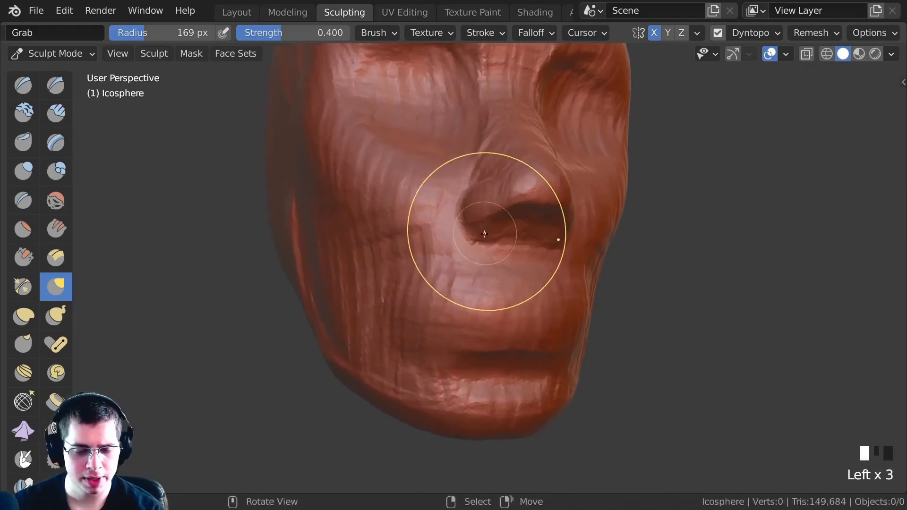
middle_click_drag(501, 236, 491, 222)
middle_click_drag(491, 222, 484, 213, "ctrl")
mouse_move(494, 219)
left_mouse_down()
mouse_move(502, 224)
mouse_move(479, 211)
mouse_move(483, 195)
left_mouse_up()
mouse_move(483, 196)
middle_mouse_down("ctrl")
mouse_move(472, 233)
mouse_move(430, 262)
middle_mouse_up("ctrl")
mouse_move(430, 263)
middle_mouse_down()
mouse_move(390, 293)
mouse_move(510, 283)
middle_mouse_up()
middle_click_drag(510, 283, 511, 321, "ctrl")
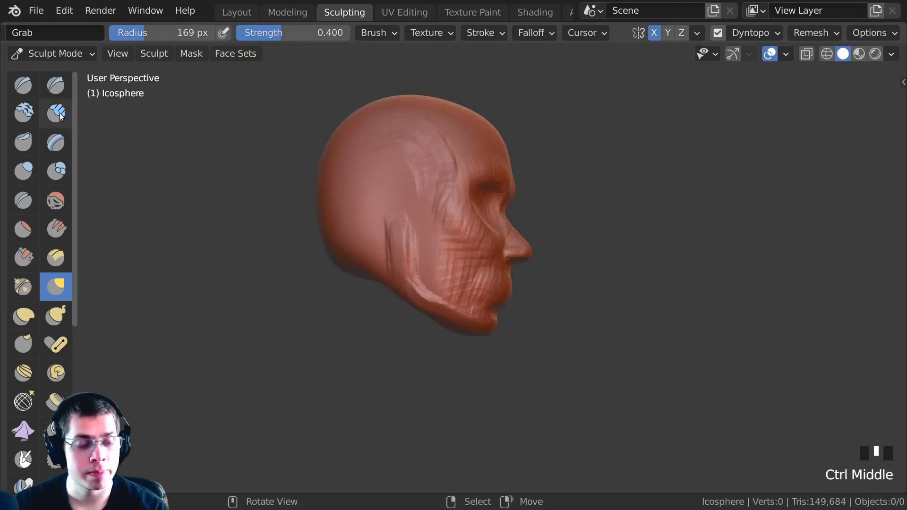
- Fill the hollow between the cheek and the jawline with vertical Clay Strips strokes
left_click(56, 114)
mouse_move(378, 213)
middle_mouse_down()
mouse_move(397, 236)
mouse_move(406, 232)
middle_mouse_up()
left_click_drag(406, 236, 409, 284)
mouse_move(418, 232)
left_mouse_down()
mouse_move(418, 288)
mouse_move(437, 283)
left_mouse_up()
middle_click_drag(423, 288, 424, 274, "ctrl")
mouse_move(425, 284)
left_mouse_down()
mouse_move(431, 313)
mouse_move(416, 287)
left_mouse_up()
middle_click_drag(454, 193, 363, 263)
middle_click_drag(453, 305, 439, 254)
middle_click_drag(395, 191, 391, 154)
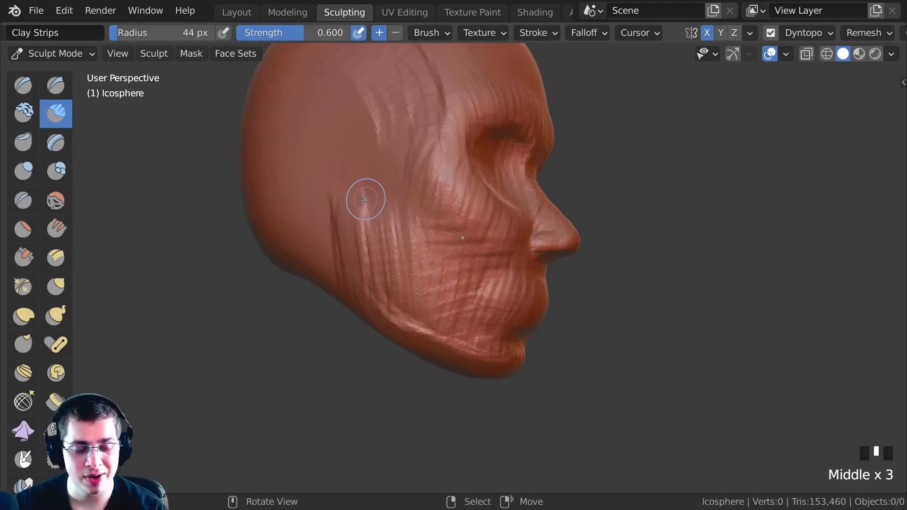
- Add Clay Strips toward the rear of the jaw and smooth the strokes on the side of the face
left_click_drag(360, 193, 346, 215, "shift")
middle_click_drag(345, 215, 364, 201, "shift")
left_click_drag(365, 201, 381, 184, "shift")
middle_click_drag(381, 184, 377, 165, "shift")
mouse_move(377, 189)
left_mouse_down("shift")
mouse_move(386, 252)
mouse_move(406, 265)
left_mouse_up("shift")
mouse_move(406, 264)
left_mouse_down("shift")
mouse_move(439, 279)
mouse_move(449, 264)
left_mouse_up("shift")
left_click_drag(449, 264, 458, 283, "shift")
left_click_drag(458, 284, 431, 257, "shift")
middle_click_drag(447, 284, 430, 276)
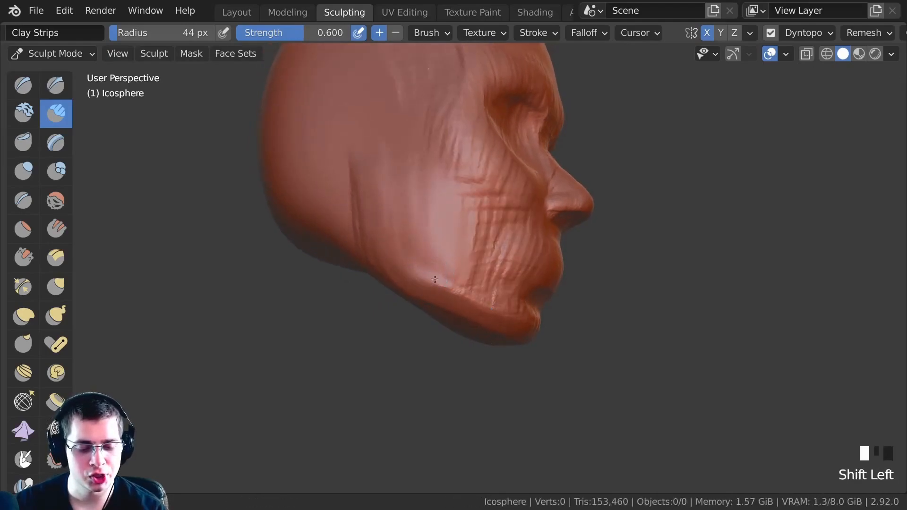
- Smooth the cheek and the lower jawline to blend the mandible into the head
mouse_move(402, 206)
middle_mouse_down("ctrl")
mouse_move(405, 186)
mouse_move(464, 203)
mouse_move(449, 217)
mouse_move(391, 172)
middle_mouse_up("ctrl")
middle_click_drag(400, 250, 414, 229)
left_click_drag(417, 237, 413, 230, "shift")
mouse_move(468, 215)
middle_mouse_down("ctrl")
mouse_move(486, 269)
mouse_move(478, 300)
middle_mouse_up("ctrl")
left_click_drag(400, 236, 392, 251, "shift")
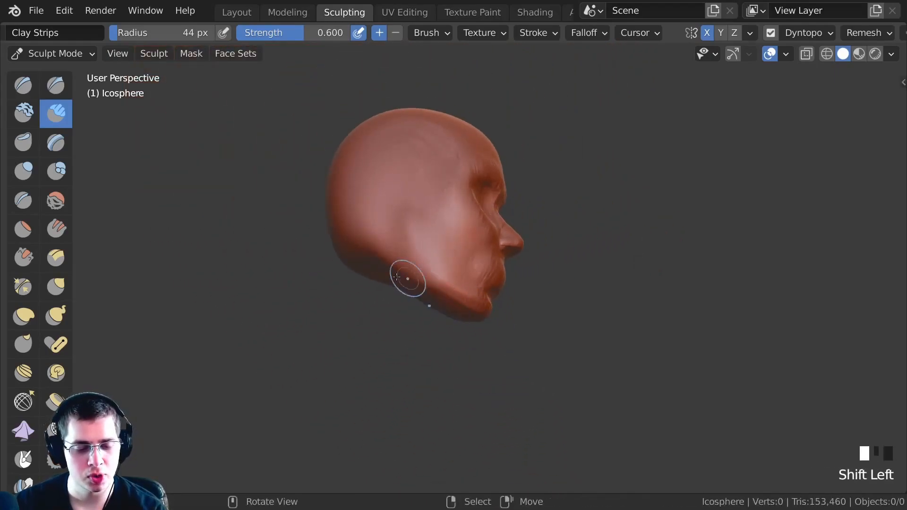
middle_click_drag(403, 278, 398, 262)
middle_click_drag(386, 204, 436, 225, "ctrl")
middle_click_drag(425, 251, 446, 282, "ctrl")
left_click_drag(445, 283, 449, 269, "shift")
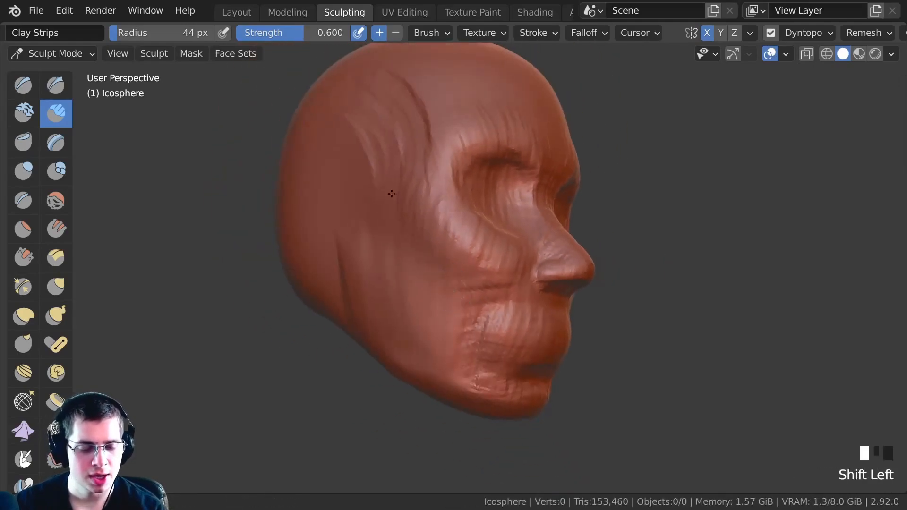
- Smooth the temple ridges and the side of the head above the jaw
middle_click_drag(447, 256, 454, 283)
left_click_drag(441, 246, 439, 227, "shift")
middle_click_drag(439, 231, 406, 196)
middle_click_drag(405, 192, 404, 243, "ctrl")
left_click_drag(401, 199, 381, 166, "shift")
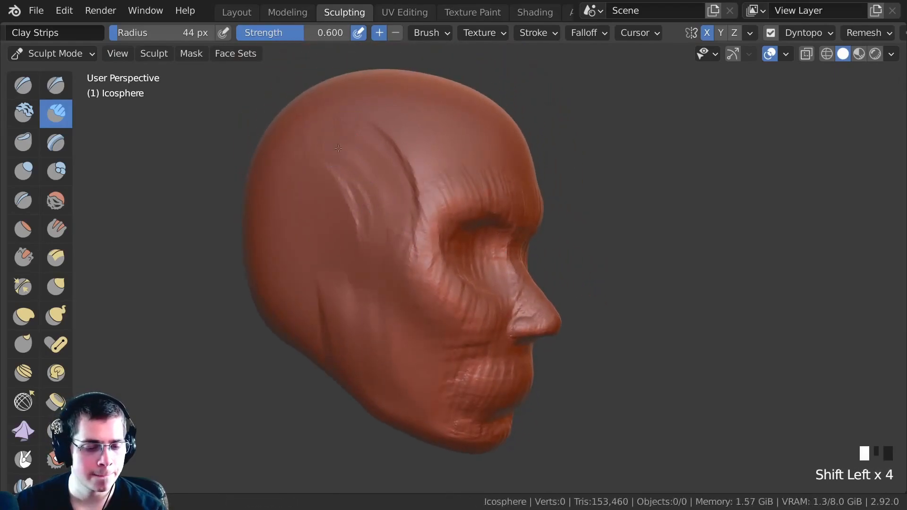
middle_click_drag(336, 146, 264, 156)
- Smooth the stroke marks along the outer eye socket and the brow
middle_click_drag(491, 218, 474, 237, "shift")
left_click_drag(474, 236, 444, 240, "shift")
middle_click_drag(445, 240, 446, 267, "ctrl")
mouse_move(446, 267)
middle_mouse_down("shift")
mouse_move(434, 283)
mouse_move(443, 279)
middle_mouse_up("shift")
middle_click_drag(458, 245, 473, 166, "ctrl")
left_click_drag(472, 166, 490, 128, "shift")
left_click_drag(480, 168, 466, 187, "shift")
left_click_drag(466, 187, 450, 206, "shift")
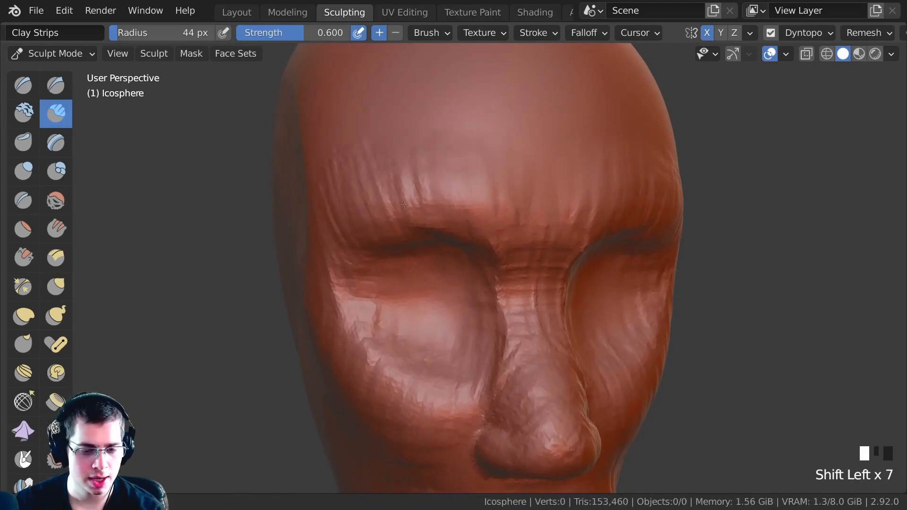
- Smooth the forehead above the brow, the nose bridge and the inside of the eye sockets
middle_click_drag(443, 211, 479, 283, "ctrl")
middle_click_drag(478, 284, 458, 264, "shift")
left_click_drag(458, 263, 454, 235, "shift")
middle_click_drag(483, 214, 478, 189)
left_click_drag(475, 198, 466, 238, "shift")
middle_click_drag(465, 239, 420, 250)
left_click_drag(416, 255, 425, 278, "shift")
left_click_drag(425, 279, 431, 300, "shift")
- Smooth the cheekbone and the area beside the nose
middle_click_drag(365, 230, 419, 226, "shift")
left_click_drag(306, 212, 316, 264, "shift")
middle_click_drag(316, 267, 340, 283)
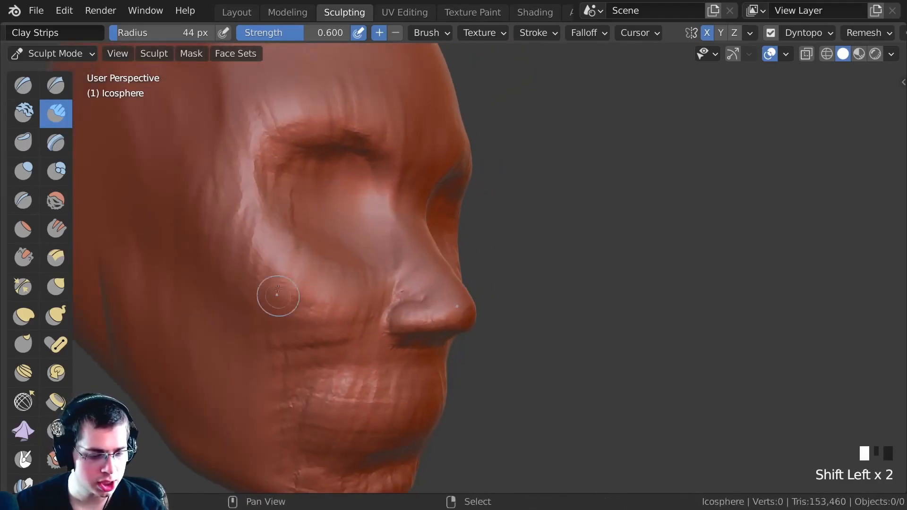
middle_click_drag(216, 180, 330, 178, "shift")
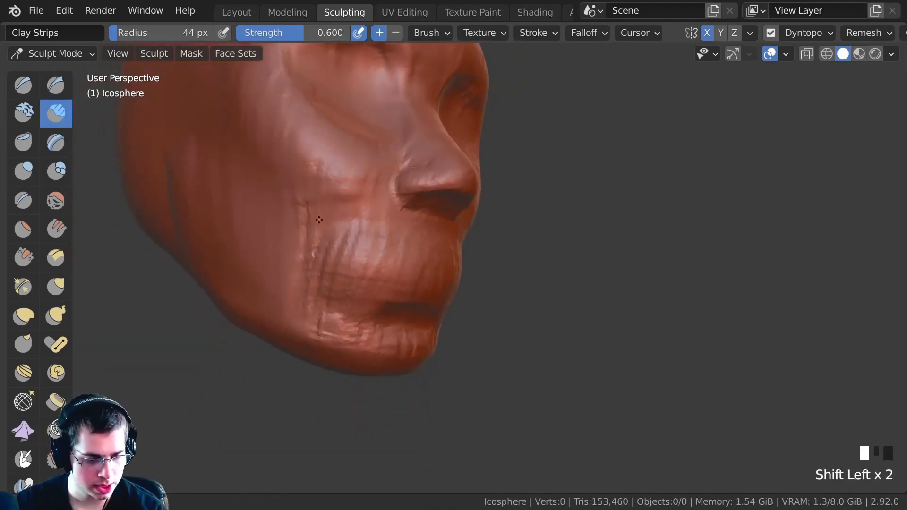
- Smooth the stroke marks around the mouth, lower cheek and chin
left_click_drag(305, 265, 331, 265, "shift")
mouse_move(365, 268)
middle_mouse_down()
mouse_move(326, 269)
mouse_move(330, 307)
middle_mouse_up()
middle_click_drag(472, 269, 466, 263, "shift")
left_click_drag(465, 288, 465, 307, "shift")
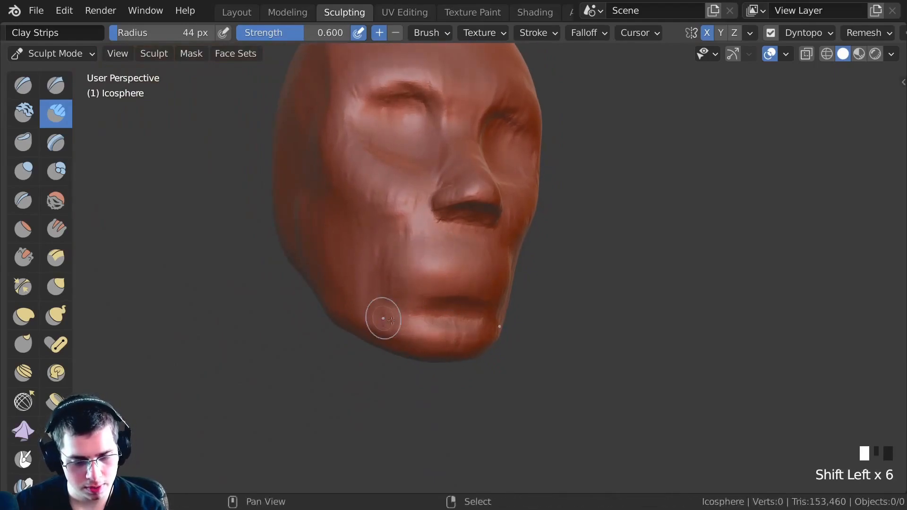
- Smooth the stroke marks along the lower cheek, the jaw and the sides of the nose
middle_click_drag(386, 319, 345, 302)
middle_click_drag(345, 302, 349, 265, "ctrl")
left_click_drag(426, 208, 435, 205, "shift")
middle_click_drag(455, 220, 415, 193)
left_click_drag(415, 192, 426, 208, "shift")
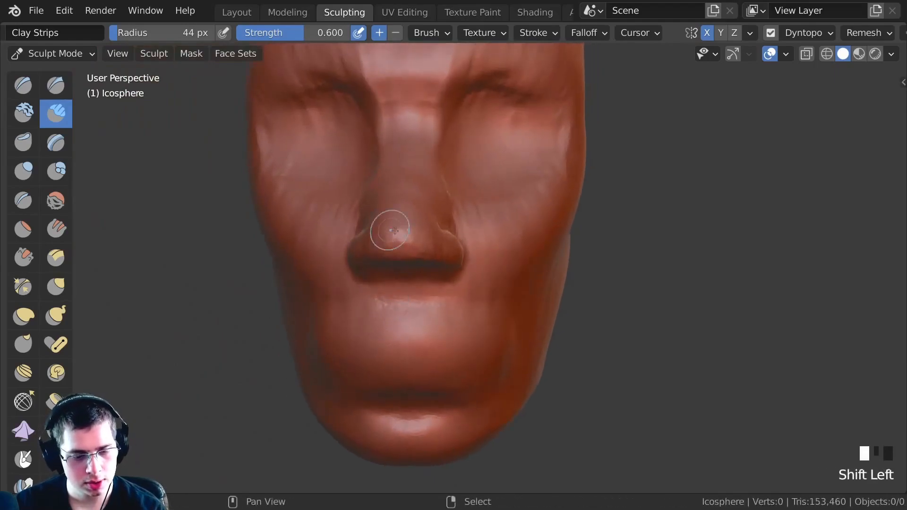
middle_click_drag(425, 208, 437, 225)
middle_click_drag(550, 255, 500, 322, "shift")
left_click_drag(501, 321, 487, 297, "shift")
middle_click_drag(437, 237, 435, 270, "ctrl")
- Save the file and check the overall head shape from several angles
left_click_drag(469, 150, 586, 187, "shift")
left_click_drag(589, 199, 567, 265, "shift")
middle_click_drag(550, 306, 440, 329)
middle_click_drag(441, 329, 437, 288, "shift")
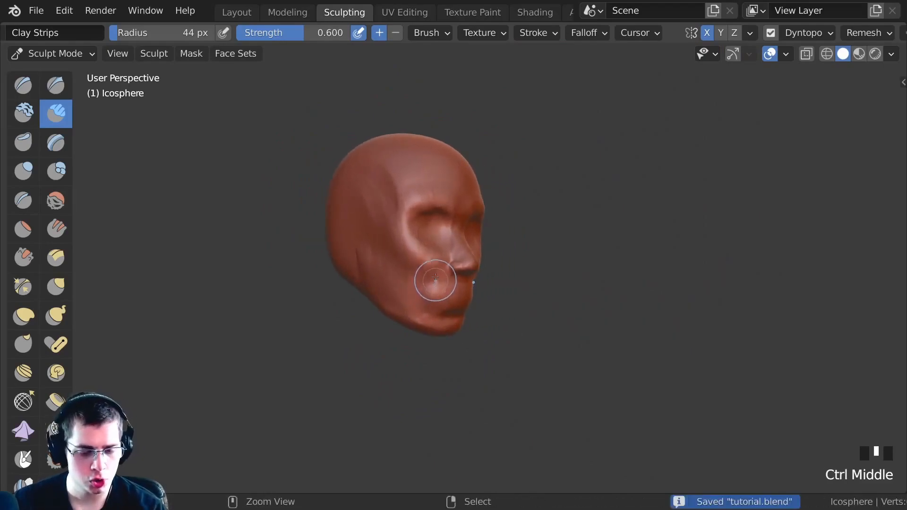
middle_click_drag(455, 240, 430, 232, "ctrl")
middle_click_drag(490, 266, 400, 226, "shift")
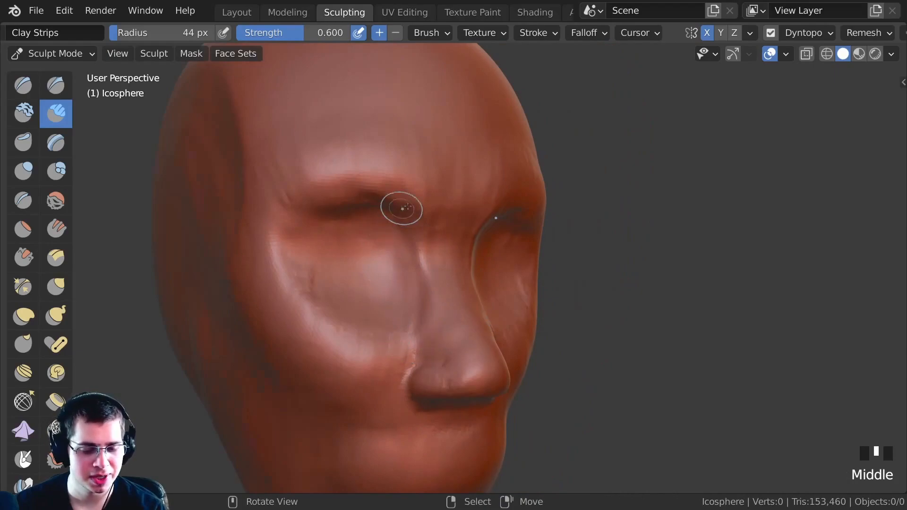
- Build up the top of the nose bridge between the eyes with short Clay Strips strokes
middle_click_drag(448, 240, 450, 239, "ctrl")
left_click_drag(455, 226, 449, 243)
left_click_drag(439, 234, 449, 262)
left_click_drag(442, 246, 449, 274)
mouse_move(442, 260)
left_mouse_down()
mouse_move(452, 282)
mouse_move(463, 274)
left_mouse_up()
left_click_drag(466, 265, 467, 288)
left_click_drag(463, 269, 466, 293)
left_click_drag(456, 272, 459, 303)
left_click_drag(451, 284, 457, 308)
left_click_drag(456, 290, 474, 319)
middle_click_drag(461, 276, 399, 267)
- Carve the side of the nose inward from the inner eye corner to the nostril with inverted Clay Strips strokes
middle_click_drag(398, 267, 399, 253, "ctrl")
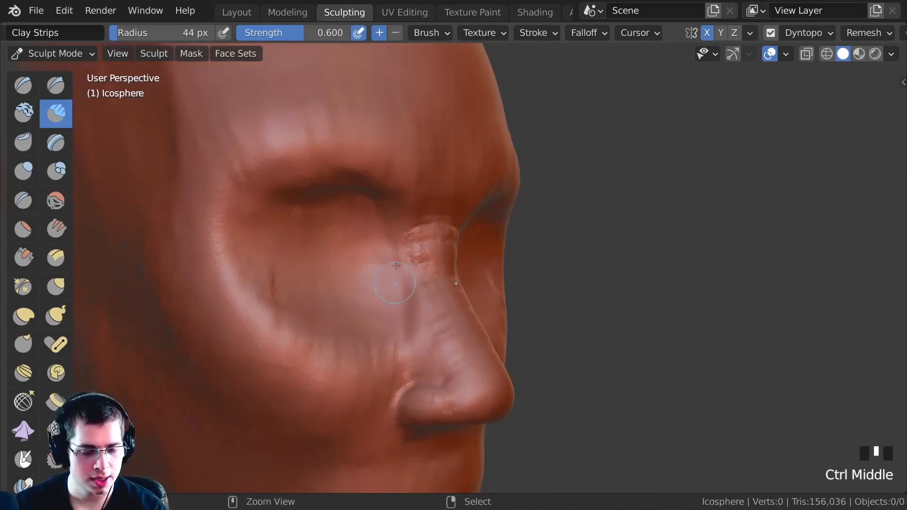
middle_click_drag(418, 326, 406, 233, "ctrl")
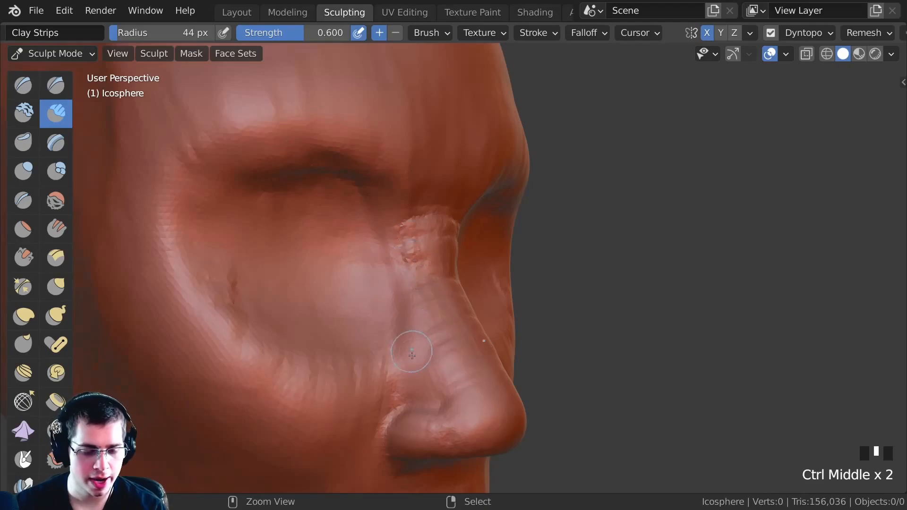
mouse_move(423, 368)
left_mouse_down("ctrl")
mouse_move(430, 340)
mouse_move(405, 367)
mouse_move(416, 280)
left_mouse_up("ctrl")
left_click_drag(408, 283, 392, 355, "ctrl")
mouse_move(402, 355)
left_mouse_down("ctrl")
mouse_move(409, 327)
mouse_move(395, 231)
mouse_move(416, 331)
left_mouse_up("ctrl")
left_click_drag(402, 245, 428, 391, "ctrl")
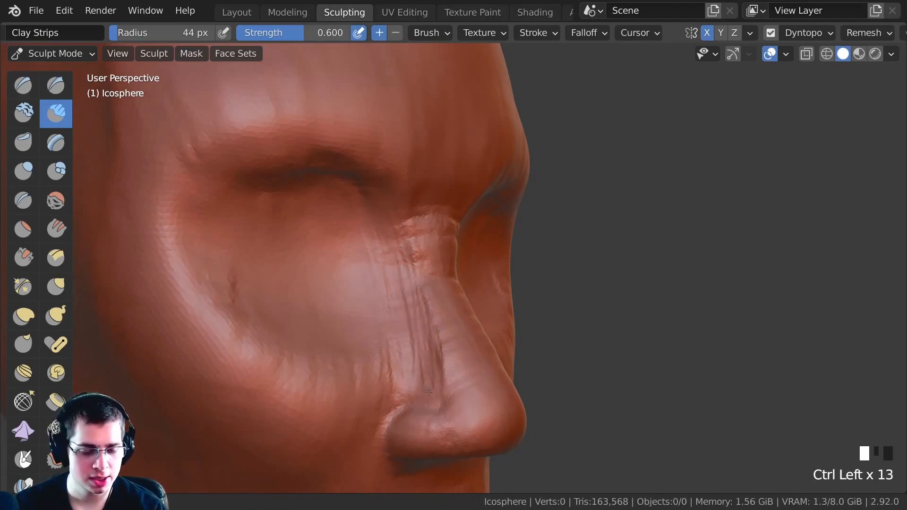
- Smooth the carved stroke marks along the side of the nose
left_click_drag(432, 346, 385, 222, "ctrl")
mouse_move(392, 236)
left_mouse_down("ctrl")
mouse_move(433, 361)
mouse_move(392, 238)
left_mouse_up("ctrl")
left_click_drag(397, 246, 433, 359, "ctrl")
left_click_drag(433, 360, 387, 258, "ctrl")
left_click_drag(437, 378, 419, 263, "shift")
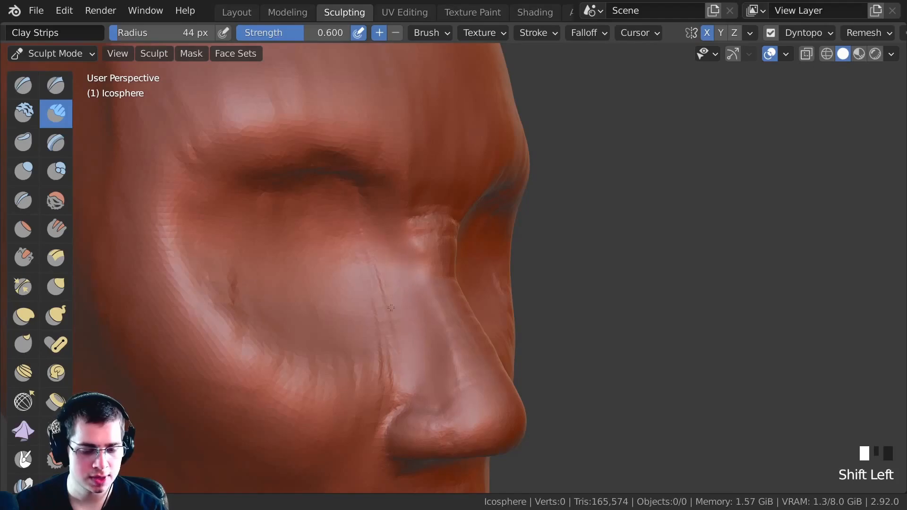
left_click_drag(397, 219, 425, 284, "shift")
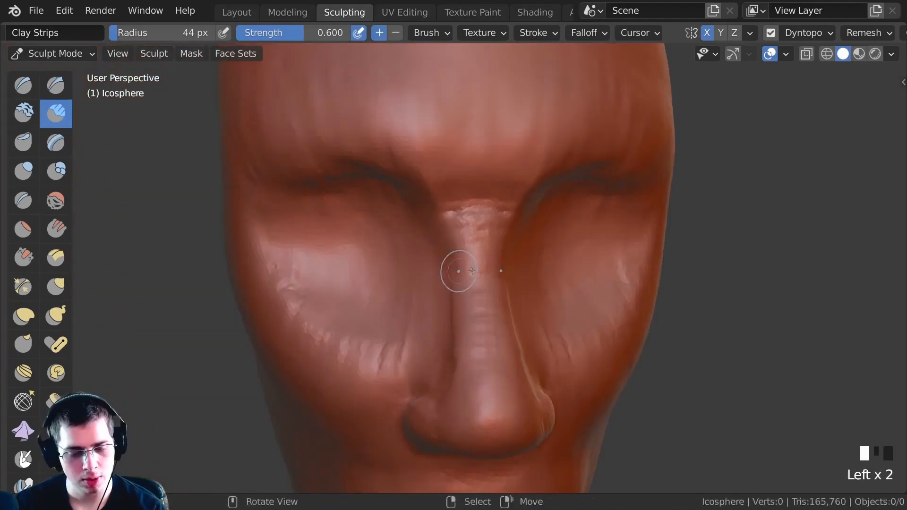
- Add Clay Strips strokes down the front of the nose bridge toward the tip
left_click_drag(490, 289, 465, 288)
left_click_drag(491, 284, 466, 282)
left_click_drag(491, 295, 466, 296)
left_click_drag(492, 305, 468, 307)
left_click_drag(492, 317, 468, 318)
mouse_move(493, 327)
left_mouse_down()
mouse_move(461, 328)
mouse_move(484, 312)
left_mouse_up()
left_click_drag(489, 359, 482, 326)
left_click_drag(487, 368, 481, 336)
left_click_drag(484, 374, 480, 370)
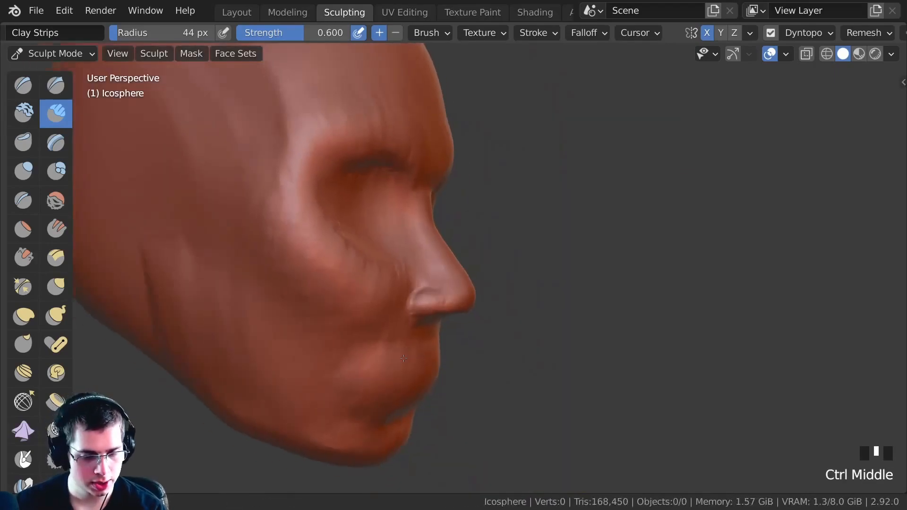
- Build a central strip of clay down the underside of the nose to form the septum
mouse_move(381, 283)
middle_mouse_down("ctrl")
mouse_move(380, 364)
mouse_move(247, 368)
mouse_move(257, 265)
mouse_move(366, 283)
middle_mouse_up("ctrl")
middle_click_drag(367, 284, 232, 326, "ctrl")
middle_click_drag(462, 321, 437, 230, "ctrl")
middle_click_drag(407, 294, 444, 253, "ctrl")
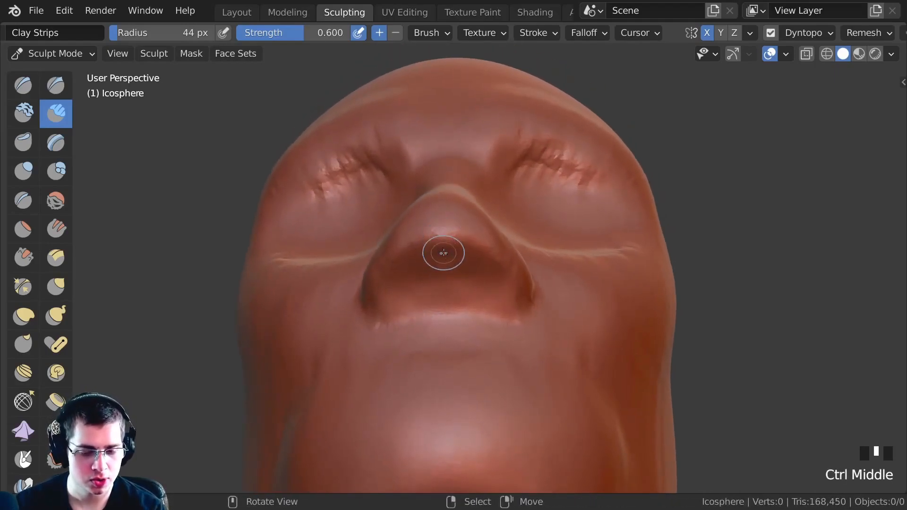
left_click_drag(443, 238, 445, 296)
left_click_drag(443, 240, 445, 295)
left_click_drag(443, 240, 443, 245)
left_click_drag(443, 282, 444, 300)
middle_click_drag(443, 295, 443, 267, "ctrl")
left_click_drag(440, 234, 443, 310)
left_click_drag(440, 234, 439, 280)
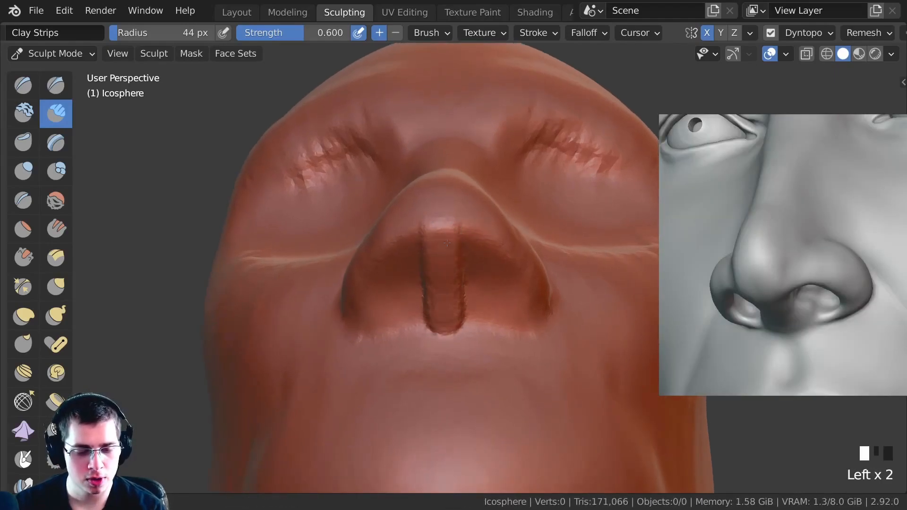
- Add Clay Strips strokes beneath the nose tip and along the septum to outline the inner nostril edges
middle_click_drag(480, 243, 456, 248)
mouse_move(427, 251)
left_mouse_down()
mouse_move(459, 254)
mouse_move(504, 279)
left_mouse_up()
middle_click_drag(477, 272, 473, 248)
left_click_drag(427, 243, 432, 276)
left_click_drag(430, 262, 435, 288)
left_click_drag(432, 272, 437, 300)
left_click_drag(434, 284, 438, 311)
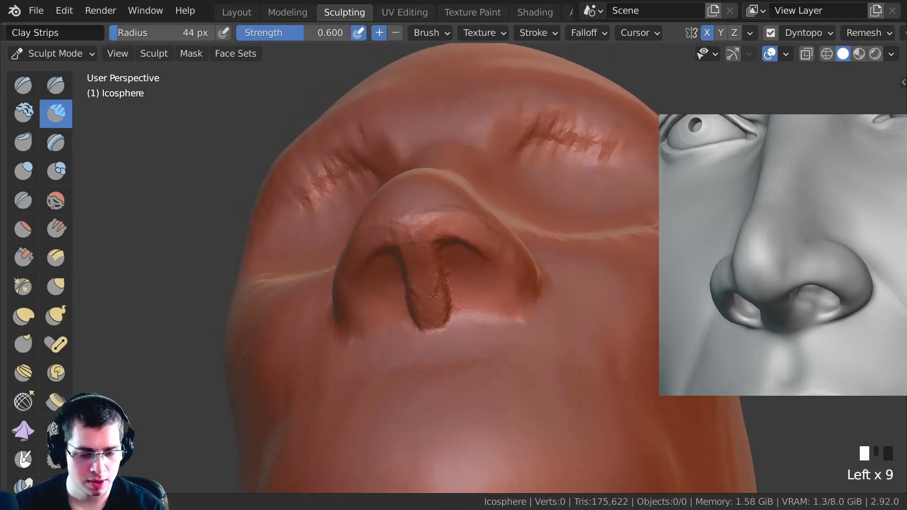
left_click_drag(417, 259, 428, 288)
- Build up the outer nostril rim around the underside of the nose with Clay Strips
left_click_drag(468, 255, 496, 257)
middle_click_drag(482, 260, 425, 269)
left_click_drag(428, 277, 472, 309)
left_click_drag(466, 305, 480, 312)
mouse_move(475, 302)
left_mouse_down()
mouse_move(482, 306)
mouse_move(466, 293)
left_mouse_up()
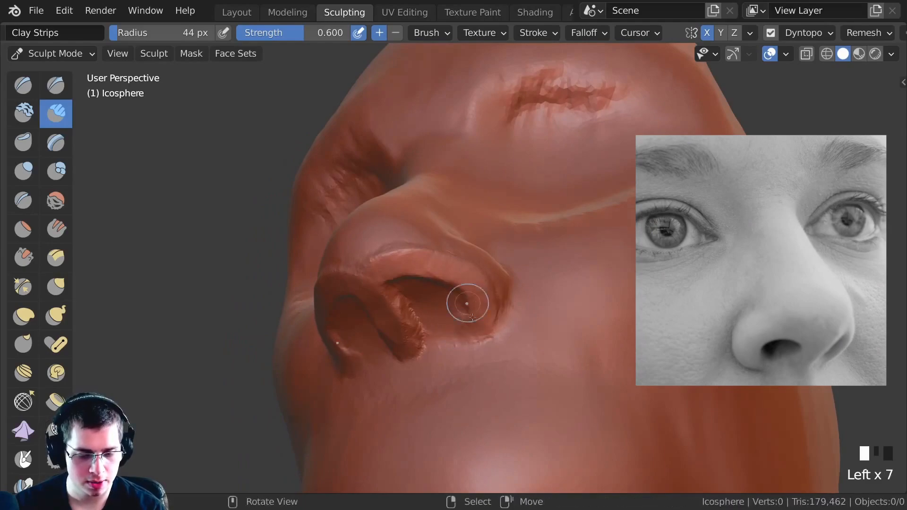
middle_click_drag(466, 293, 466, 340)
left_click_drag(466, 341, 444, 330)
- Refine the nostril rims and soften the nose's underside from several angles
mouse_move(444, 331)
middle_mouse_down()
mouse_move(432, 287)
mouse_move(435, 312)
middle_mouse_up()
mouse_move(435, 312)
left_mouse_down()
mouse_move(458, 355)
mouse_move(451, 297)
mouse_move(435, 289)
left_mouse_up()
middle_click_drag(435, 290, 419, 324)
left_click_drag(419, 324, 420, 321)
mouse_move(420, 321)
middle_mouse_down()
mouse_move(486, 305)
mouse_move(458, 259)
mouse_move(460, 247)
mouse_move(472, 255)
middle_mouse_up()
left_click_drag(472, 255, 472, 269, "ctrl")
middle_click_drag(471, 280, 470, 239, "ctrl")
mouse_move(470, 239)
left_mouse_down("ctrl")
mouse_move(478, 227)
mouse_move(470, 231)
left_mouse_up("ctrl")
- Switch to the Draw brush, enlarge its radius to 87 px and hollow out the nostrils
left_click(23, 85)
mouse_move(378, 246)
middle_mouse_down()
mouse_move(405, 264)
mouse_move(450, 233)
mouse_move(469, 248)
middle_mouse_up()
key("f")
left_click(509, 241)
mouse_move(474, 242)
left_mouse_down("ctrl")
mouse_move(477, 235)
mouse_move(459, 238)
mouse_move(474, 247)
left_mouse_up("ctrl")
mouse_move(474, 247)
middle_mouse_down()
mouse_move(449, 212)
mouse_move(440, 258)
middle_mouse_up()
mouse_move(440, 258)
left_mouse_down("ctrl")
mouse_move(454, 247)
mouse_move(447, 251)
left_mouse_up("ctrl")
mouse_move(446, 251)
left_mouse_down("shift")
mouse_move(466, 255)
mouse_move(431, 257)
mouse_move(449, 265)
left_mouse_up("shift")
left_click_drag(449, 264, 467, 278, "shift")
left_click_drag(467, 279, 465, 287, "shift")
middle_click_drag(435, 267, 462, 293)
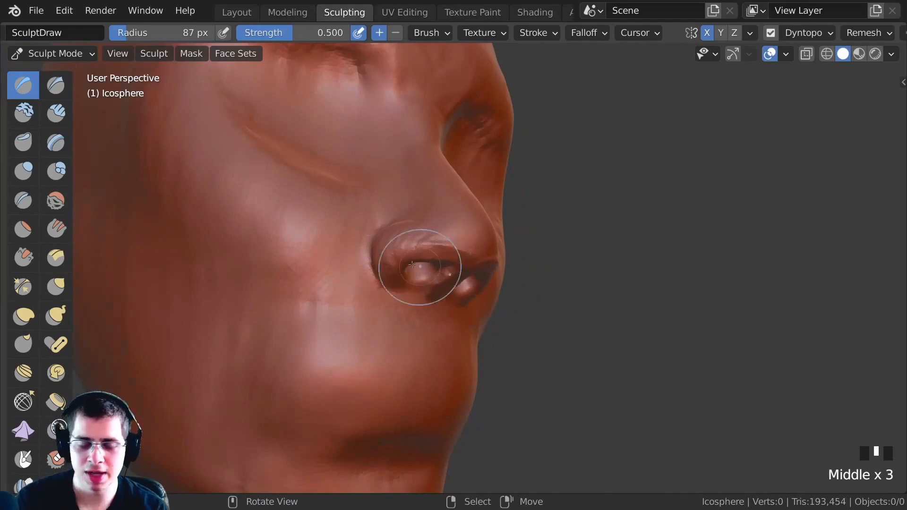
- Reshape the nostril wings and the base of the nose with the Grab brush
mouse_move(452, 282)
middle_mouse_down("ctrl")
mouse_move(419, 282)
mouse_move(394, 294)
mouse_move(395, 306)
mouse_move(384, 302)
middle_mouse_up("ctrl")
key("g")
left_click_drag(384, 302, 383, 308)
middle_click_drag(384, 308, 382, 283, "shift")
middle_click_drag(382, 284, 381, 275, "ctrl")
left_click_drag(381, 282, 381, 290)
left_click_drag(381, 290, 381, 296)
middle_click_drag(380, 303, 356, 295)
middle_click_drag(356, 295, 467, 277, "ctrl")
left_click_drag(467, 277, 467, 281)
middle_click_drag(467, 280, 458, 293, "ctrl")
mouse_move(458, 293)
middle_mouse_down()
mouse_move(364, 324)
mouse_move(413, 254)
mouse_move(416, 264)
middle_mouse_up()
- Thicken the outer nostril wing with the Clay Strips brush
left_click(56, 113)
middle_click_drag(164, 137, 448, 261, "ctrl")
left_click_drag(420, 239, 411, 250)
middle_click_drag(411, 251, 424, 251)
left_click_drag(424, 251, 374, 251)
middle_click_drag(375, 251, 416, 250)
left_click_drag(416, 251, 390, 251)
mouse_move(390, 252)
middle_mouse_down()
mouse_move(399, 252)
mouse_move(388, 251)
middle_mouse_up()
left_click_drag(389, 250, 381, 237)
mouse_move(381, 243)
left_mouse_down()
mouse_move(377, 237)
mouse_move(381, 246)
left_mouse_up()
- Add Clay Strips strokes around the nostril opening and across the septum below the nose tip
middle_click_drag(433, 255, 413, 239)
left_click_drag(413, 239, 401, 232)
middle_click_drag(406, 241, 427, 226)
middle_click_drag(427, 227, 431, 213, "ctrl")
middle_click_drag(430, 212, 439, 212)
mouse_move(439, 212)
left_mouse_down()
mouse_move(460, 235)
mouse_move(449, 241)
left_mouse_up()
middle_click_drag(449, 241, 477, 248)
left_click_drag(477, 247, 472, 241)
left_click_drag(478, 250, 473, 243)
left_click_drag(479, 253, 475, 248)
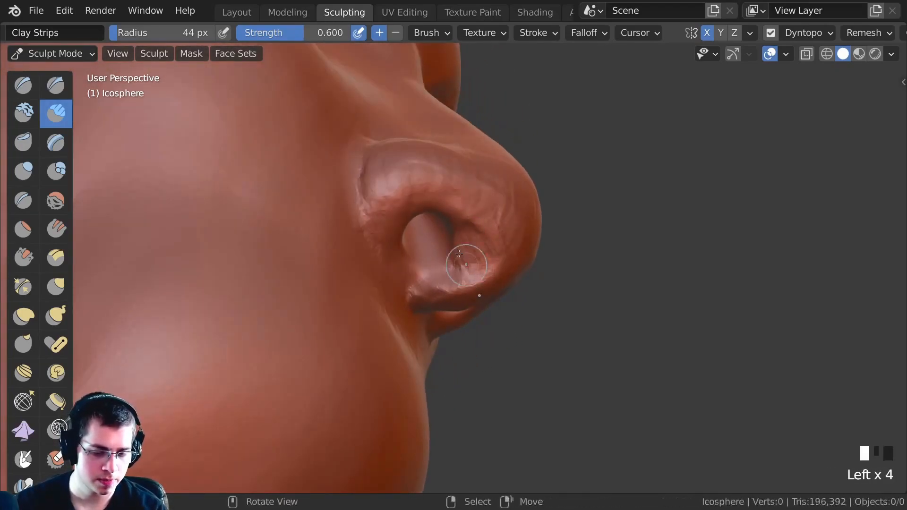
middle_click_drag(460, 256, 466, 241, "ctrl")
left_click_drag(473, 250, 454, 279)
left_click_drag(449, 264, 429, 286)
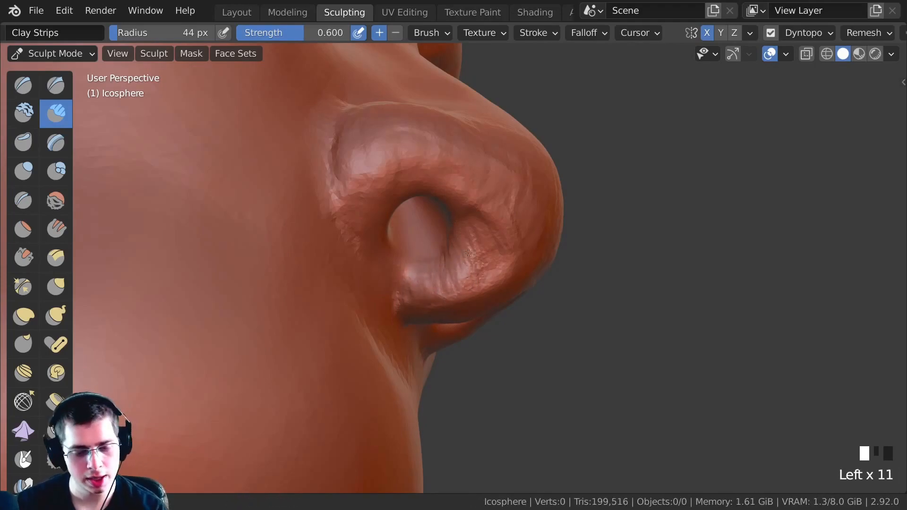
- Build up the back edge of the nostril wing and the inner nostril rim with Clay Strips
left_click_drag(488, 224, 440, 215)
middle_click_drag(383, 186, 333, 158)
left_click_drag(333, 158, 331, 189)
middle_click_drag(331, 203, 338, 189)
left_click_drag(338, 188, 347, 182)
middle_click_drag(347, 182, 355, 194)
middle_click_drag(355, 194, 352, 200, "shift")
left_click_drag(415, 255, 420, 234)
left_click_drag(423, 252, 426, 231)
mouse_move(430, 248)
left_mouse_down()
mouse_move(426, 226)
mouse_move(402, 198)
mouse_move(367, 186)
left_mouse_up()
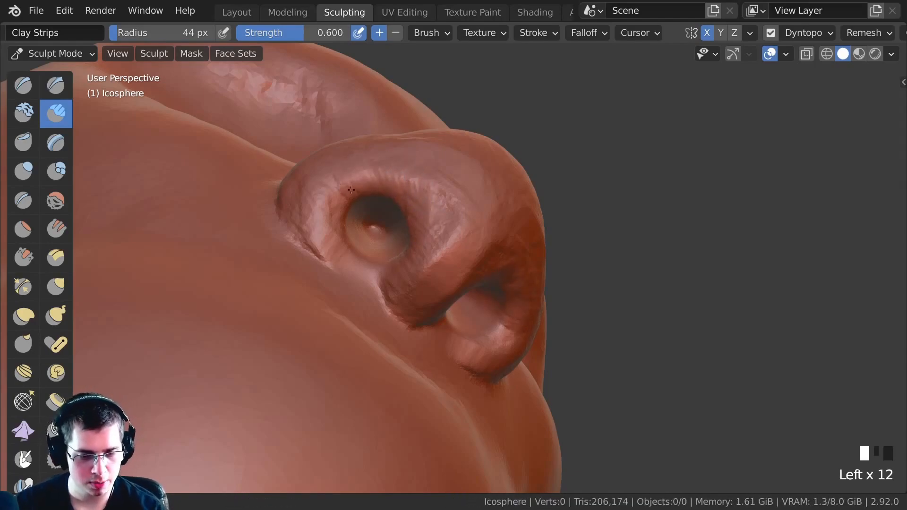
- Fill in the clay where the nostril wing and septum meet the upper lip
left_click_drag(328, 229, 324, 245)
left_click_drag(323, 245, 348, 260)
middle_click_drag(348, 259, 351, 286, "ctrl")
mouse_move(378, 201)
left_mouse_down("shift")
mouse_move(421, 199)
mouse_move(444, 222)
left_mouse_up("shift")
left_click_drag(444, 222, 455, 205, "shift")
middle_click_drag(422, 206, 454, 349, "shift")
- Smooth the nose's surface around the nostrils and save the file
left_click_drag(426, 308, 433, 300, "shift")
middle_click_drag(416, 293, 444, 278)
middle_click_drag(444, 279, 433, 247, "ctrl")
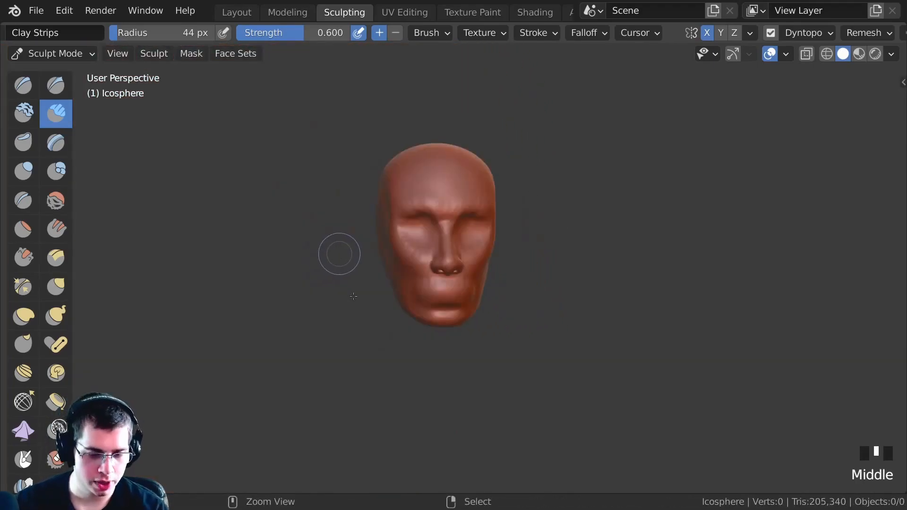
key("ctrl+s")
middle_click_drag(353, 296, 395, 209)
middle_click_drag(413, 296, 415, 317, "shift")
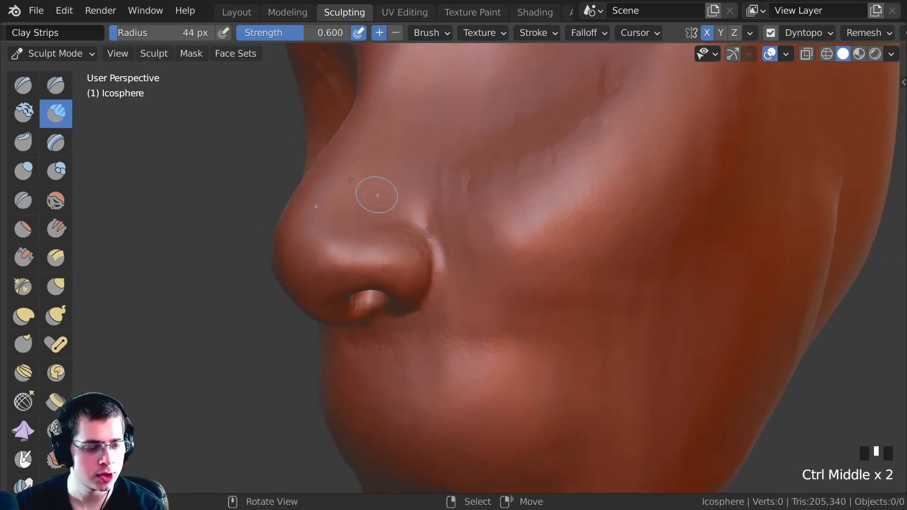
- Carve the groove where the nostril wing meets the cheek, using the Crease brush with a 46 px radius
left_click(23, 201)
key("f")
left_click(423, 223)
middle_click_drag(423, 222, 421, 222)
left_click_drag(418, 226, 436, 253)
middle_click_drag(404, 221, 416, 248)
mouse_move(415, 247)
left_mouse_down()
mouse_move(423, 243)
mouse_move(419, 253)
left_mouse_up()
middle_click_drag(419, 253, 432, 237)
left_click_drag(431, 237, 437, 255, "shift")
left_click_drag(434, 246, 442, 271, "shift")
middle_click_drag(441, 271, 428, 203)
left_click(425, 197, "shift")
- Deepen and refine the crease around the back and upper edge of the nostril wing
middle_click_drag(472, 285, 439, 278)
left_click_drag(418, 222, 434, 278)
left_click_drag(434, 267, 433, 299)
middle_click_drag(433, 299, 428, 260)
left_click_drag(433, 270, 396, 281)
middle_click_drag(396, 281, 416, 236)
left_click_drag(415, 224, 402, 239)
middle_click_drag(411, 241, 442, 232)
left_click_drag(448, 225, 428, 226)
left_click_drag(421, 223, 405, 224)
middle_click_drag(411, 227, 427, 253)
middle_click_drag(428, 252, 430, 232, "ctrl")
left_click_drag(440, 236, 449, 273)
- Crease the inner rim of the nostril opening from beside the septum around to the wing
middle_click_drag(377, 275, 376, 284, "ctrl")
left_click_drag(378, 264, 378, 196, "shift")
middle_click_drag(376, 203, 376, 214, "ctrl")
mouse_move(376, 214)
middle_mouse_down("shift")
mouse_move(374, 226)
mouse_move(414, 215)
middle_mouse_up("shift")
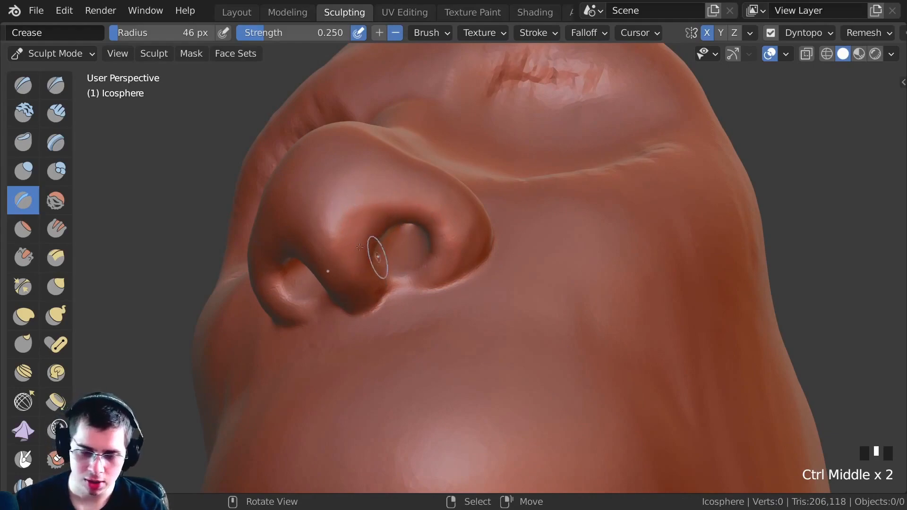
middle_click_drag(366, 219, 370, 241, "ctrl")
left_click_drag(376, 272, 384, 231, "ctrl")
left_click_drag(377, 250, 392, 218, "ctrl")
left_click_drag(385, 227, 400, 215, "ctrl")
middle_click_drag(406, 209, 431, 257, "ctrl")
left_click_drag(432, 257, 440, 243, "ctrl")
left_click_drag(440, 244, 446, 232, "ctrl")
mouse_move(386, 269)
left_mouse_down("ctrl")
mouse_move(449, 253)
mouse_move(380, 234)
mouse_move(402, 241)
left_mouse_up("ctrl")
middle_click_drag(402, 241, 425, 256, "ctrl")
left_click_drag(426, 255, 438, 254, "ctrl")
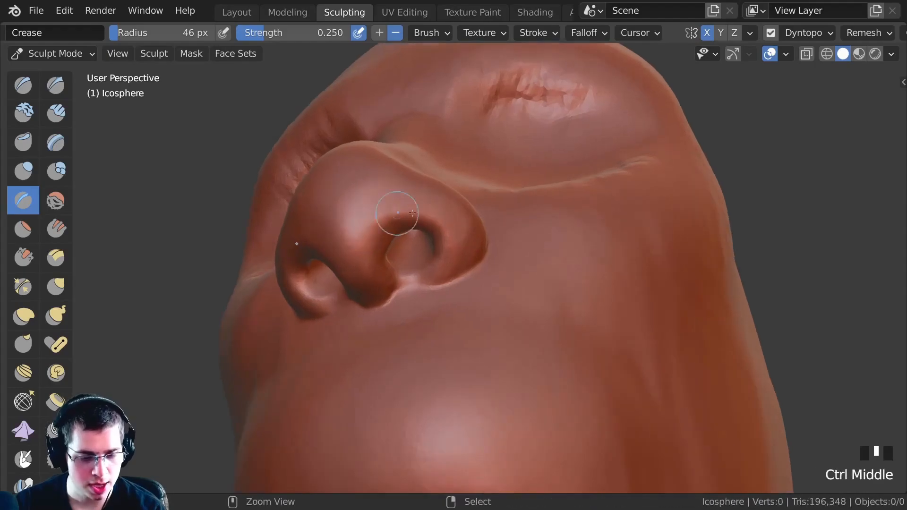
- Undo the last crease stroke, then crease and smooth the upper rim of the nostril opening again
mouse_move(438, 253)
middle_mouse_down()
mouse_move(420, 264)
mouse_move(350, 216)
middle_mouse_up()
key("ctrl+z")
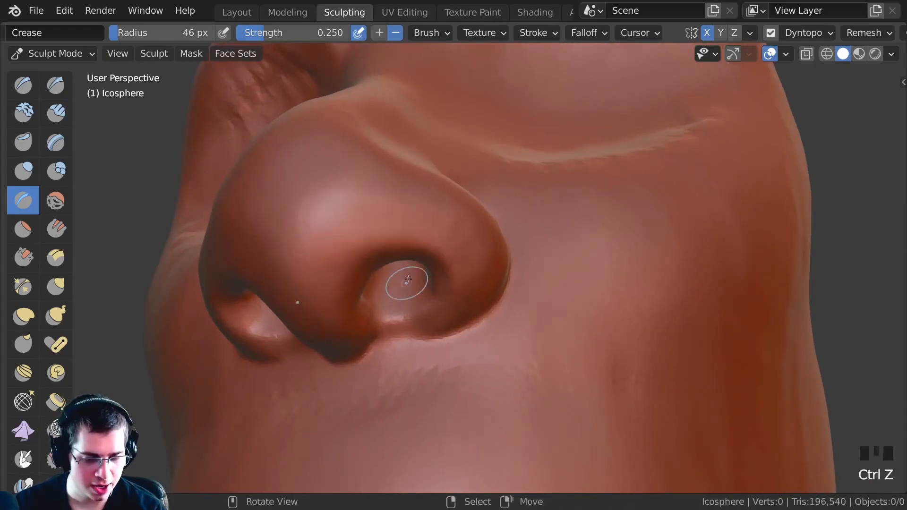
middle_click_drag(403, 285, 436, 255, "ctrl")
left_click_drag(447, 236, 442, 234, "ctrl")
left_click_drag(446, 241, 438, 232, "ctrl")
left_click_drag(444, 236, 407, 227, "ctrl")
mouse_move(406, 227)
left_mouse_down("ctrl")
mouse_move(371, 231)
mouse_move(402, 227)
left_mouse_up("ctrl")
middle_click_drag(401, 227, 392, 212, "ctrl")
mouse_move(392, 213)
middle_mouse_down("ctrl")
mouse_move(384, 203)
mouse_move(384, 217)
mouse_move(364, 210)
middle_mouse_up("ctrl")
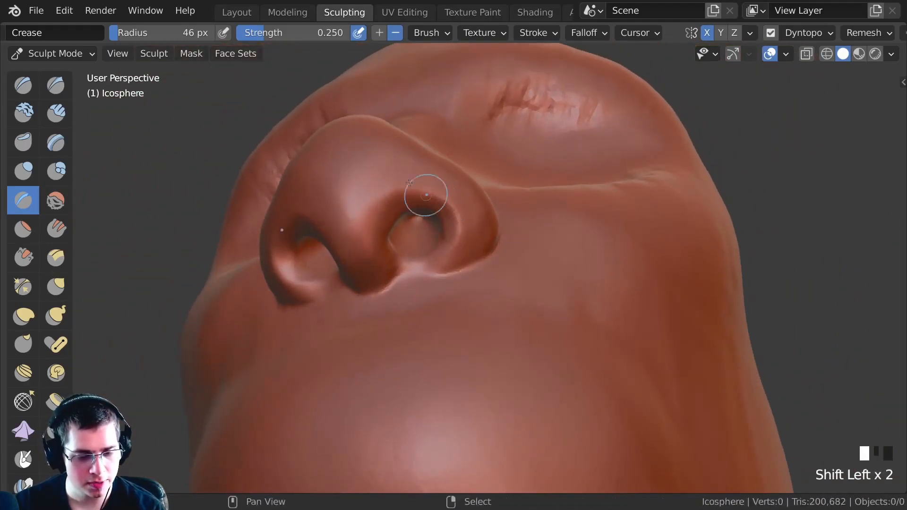
- Examine the nose and the whole head's proportions from several angles
left_click_drag(354, 221, 355, 231, "shift")
middle_click_drag(356, 232, 368, 279)
left_click_drag(387, 227, 400, 236, "shift")
middle_click_drag(401, 236, 302, 264)
middle_click_drag(344, 293, 345, 352, "ctrl")
mouse_move(335, 325)
middle_mouse_down()
mouse_move(405, 330)
mouse_move(392, 306)
mouse_move(423, 305)
middle_mouse_up()
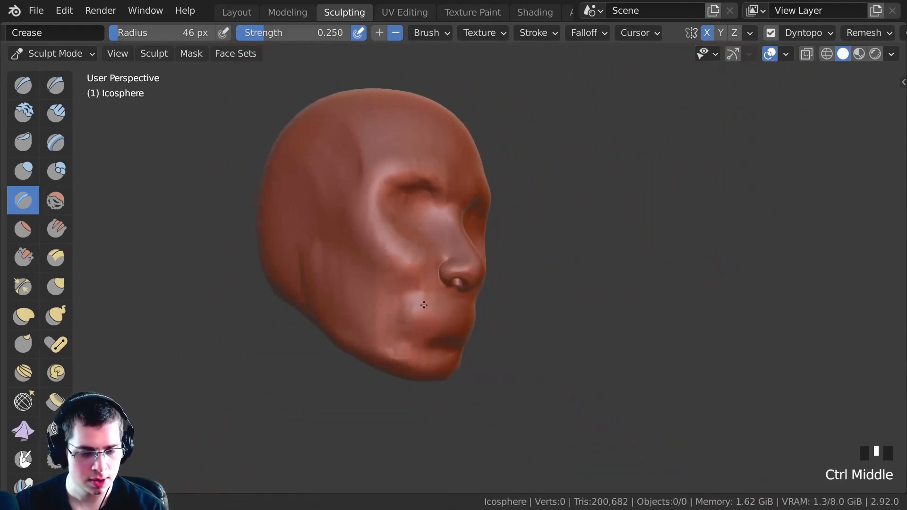
- Build up the upper smile fold from the nostril wing across the cheek using Clay Strips with a 35 px radius
left_click(55, 113)
mouse_move(355, 162)
middle_mouse_down()
mouse_move(401, 247)
mouse_move(389, 247)
middle_mouse_up()
mouse_move(388, 247)
middle_mouse_down("ctrl")
mouse_move(388, 223)
mouse_move(381, 222)
middle_mouse_up("ctrl")
middle_click_drag(380, 222, 399, 249, "shift")
scroll(391, 235, "up", 2)
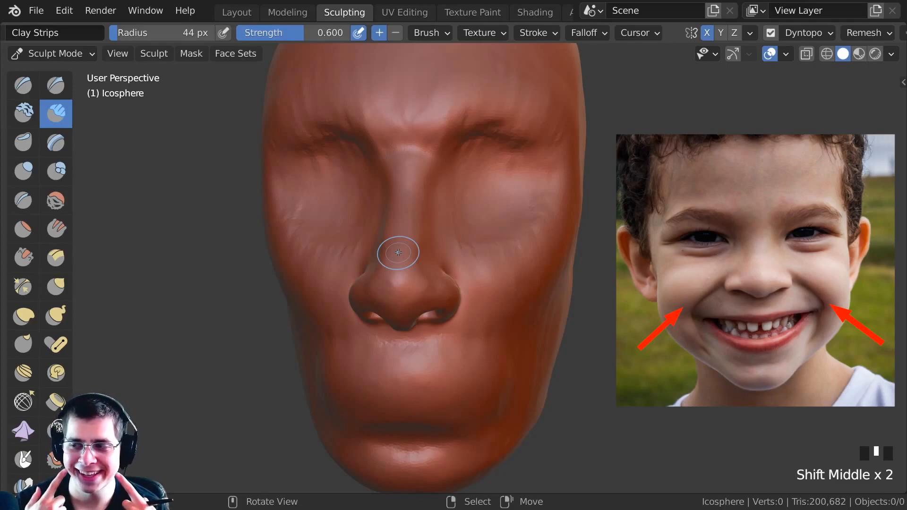
middle_click_drag(398, 252, 427, 263)
middle_click_drag(427, 264, 438, 263, "ctrl")
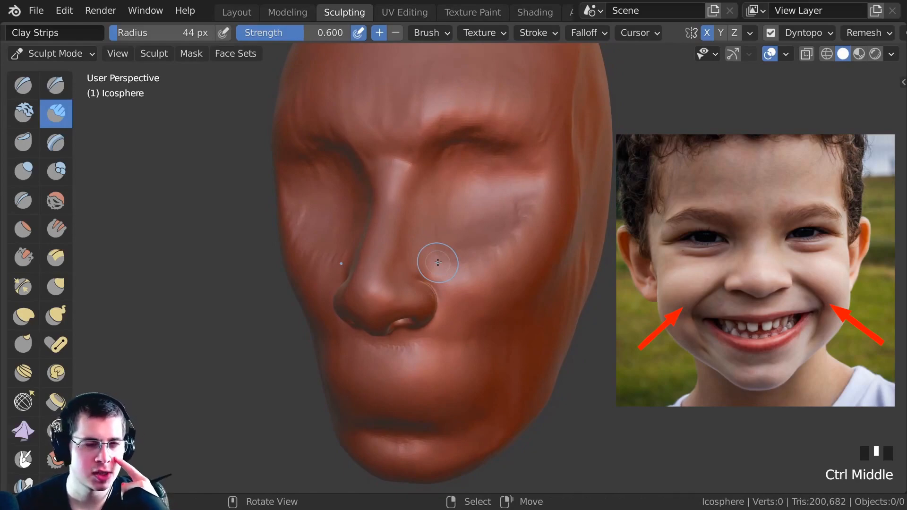
mouse_move(448, 311)
middle_mouse_down("ctrl")
mouse_move(450, 245)
mouse_move(433, 246)
middle_mouse_up("ctrl")
key("f")
left_click(467, 245)
left_click_drag(427, 240, 449, 265)
middle_click_drag(447, 232, 436, 226)
left_click_drag(437, 232, 473, 265)
middle_click_drag(456, 253, 443, 232, "ctrl")
left_click_drag(442, 234, 498, 303)
- Extend the Clay Strips smile fold down the cheek beside the mouth and thicken its upper end
middle_click_drag(500, 306, 473, 268)
left_click_drag(473, 268, 487, 279)
middle_click_drag(478, 289, 474, 282, "ctrl")
left_click_drag(408, 210, 423, 222)
middle_click_drag(423, 222, 405, 215)
middle_click_drag(435, 256, 424, 211, "shift")
left_click_drag(466, 250, 489, 288)
mouse_move(500, 322)
left_mouse_down()
mouse_move(485, 265)
mouse_move(505, 400)
left_mouse_up()
middle_click_drag(497, 343, 503, 367)
left_click_drag(428, 203, 440, 214)
left_click_drag(508, 354, 511, 378)
- Add clay between the upper smile fold and the cheek, and smooth the raised ridge into the cheek
left_click_drag(414, 188, 448, 215)
left_click_drag(427, 201, 472, 241)
mouse_move(473, 364)
middle_mouse_down("ctrl")
mouse_move(475, 384)
mouse_move(521, 392)
mouse_move(303, 247)
mouse_move(389, 211)
mouse_move(391, 227)
mouse_move(400, 216)
middle_mouse_up("ctrl")
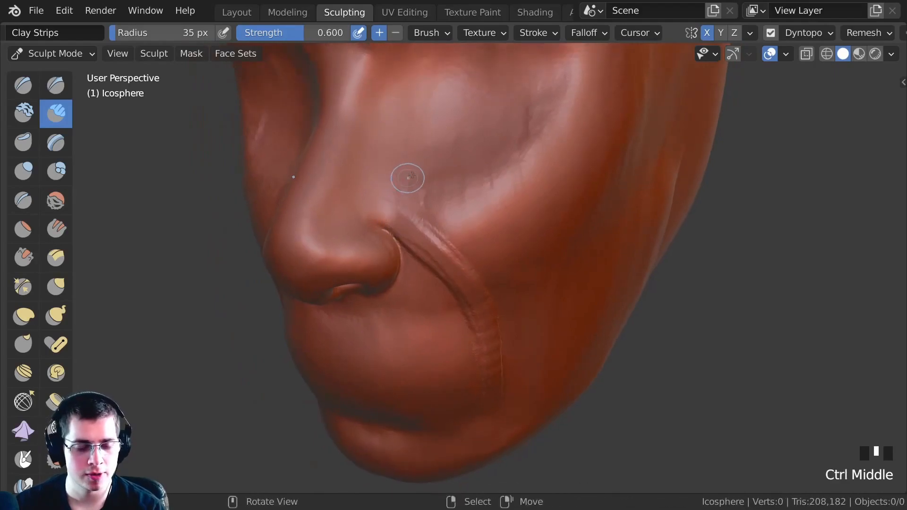
left_click_drag(395, 208, 416, 191)
left_click_drag(397, 210, 420, 193)
left_click_drag(401, 208, 442, 189)
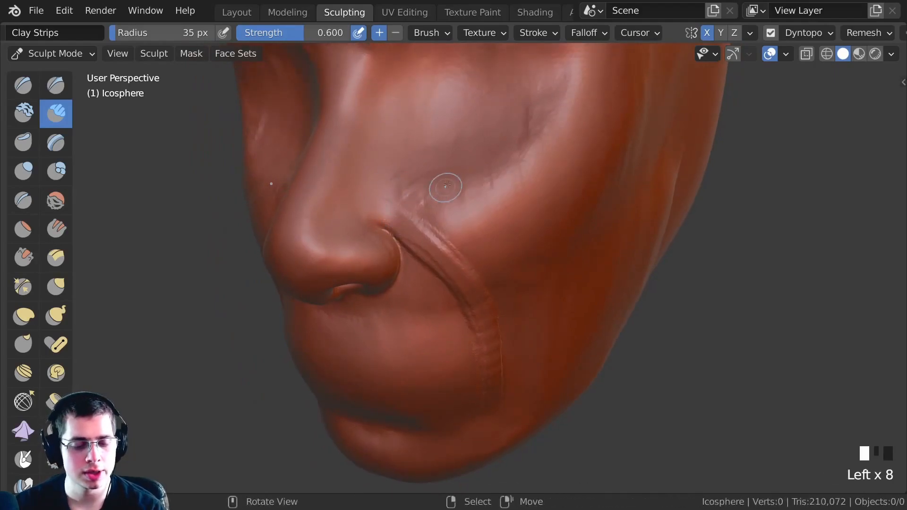
mouse_move(425, 226)
middle_mouse_down()
mouse_move(419, 205)
mouse_move(427, 232)
middle_mouse_up()
mouse_move(427, 231)
left_mouse_down()
mouse_move(487, 321)
mouse_move(506, 389)
mouse_move(524, 376)
left_mouse_up()
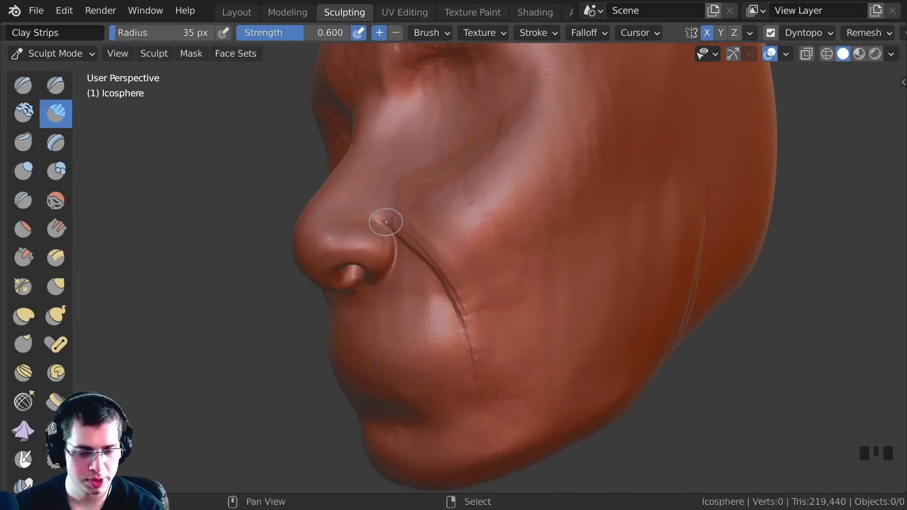
middle_click_drag(385, 219, 385, 221, "ctrl")
- Carve away clay on the mouth side of the smile fold with subtractive Clay Strips strokes
middle_click_drag(457, 363, 402, 198, "ctrl")
left_click_drag(406, 191, 411, 191, "ctrl")
left_click_drag(397, 210, 414, 192, "ctrl")
left_click_drag(396, 212, 416, 194, "ctrl")
mouse_move(407, 231)
left_mouse_down("ctrl")
mouse_move(425, 205)
mouse_move(412, 243)
left_mouse_up("ctrl")
left_click_drag(403, 236, 396, 258, "ctrl")
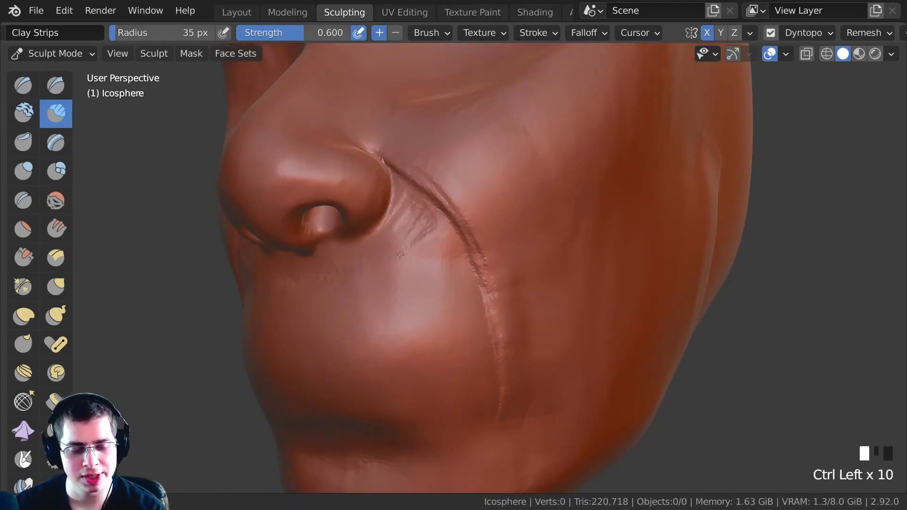
left_click_drag(452, 260, 465, 272, "ctrl")
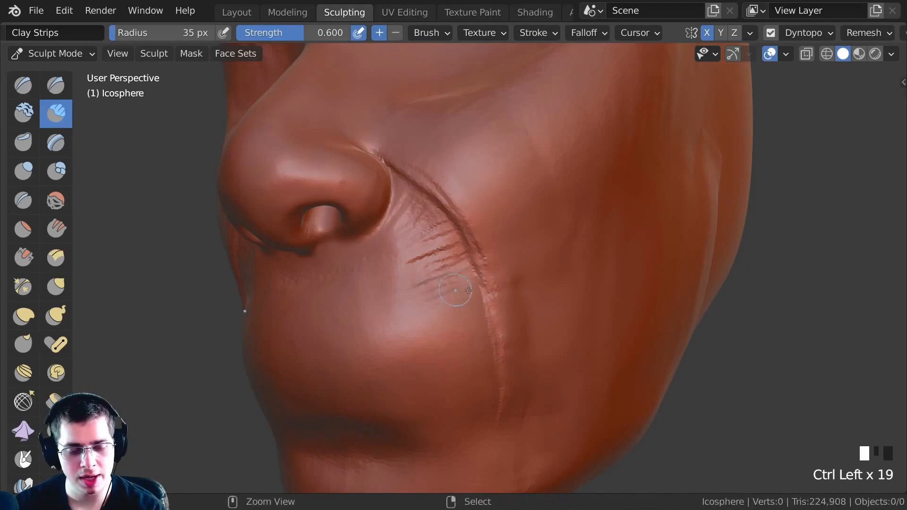
mouse_move(461, 319)
left_mouse_down("ctrl")
mouse_move(449, 341)
mouse_move(424, 287)
left_mouse_up("ctrl")
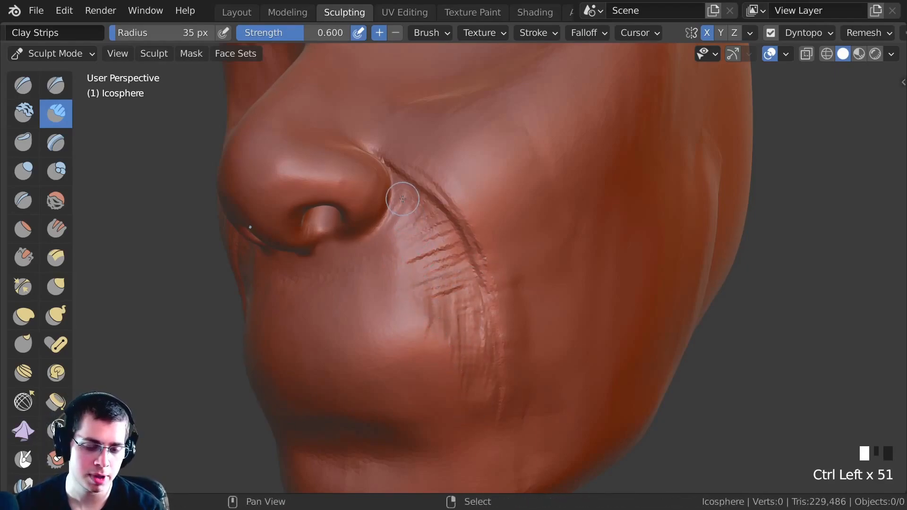
left_click_drag(431, 243, 472, 303, "shift")
left_click_drag(419, 241, 445, 250, "shift")
- Carve along the inner edge of the smile fold and smooth it into the area around the mouth
scroll(421, 241, "down", 1)
left_click_drag(423, 217, 461, 303, "ctrl")
left_click_drag(428, 227, 451, 269, "ctrl")
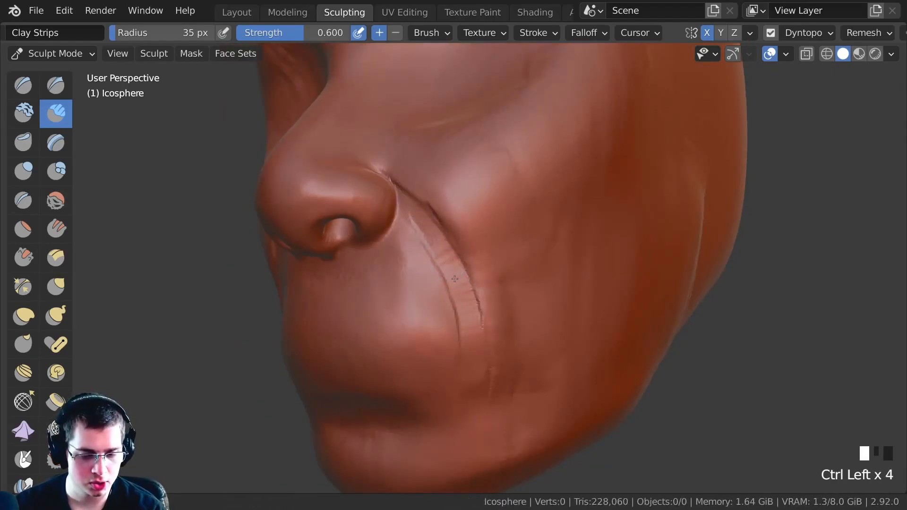
left_click_drag(473, 386, 465, 344, "ctrl")
mouse_move(434, 257)
left_mouse_down("shift")
mouse_move(451, 285)
mouse_move(434, 241)
left_mouse_up("shift")
left_click_drag(431, 274, 434, 318, "shift")
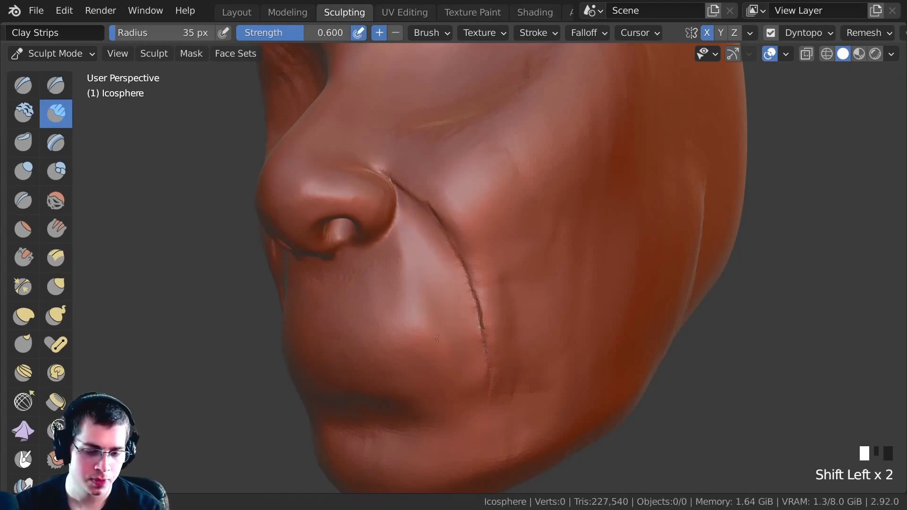
- Sharpen the smile fold from the top of the nostril wing down the cheek with the Crease brush
middle_click_drag(401, 266, 283, 288, "ctrl")
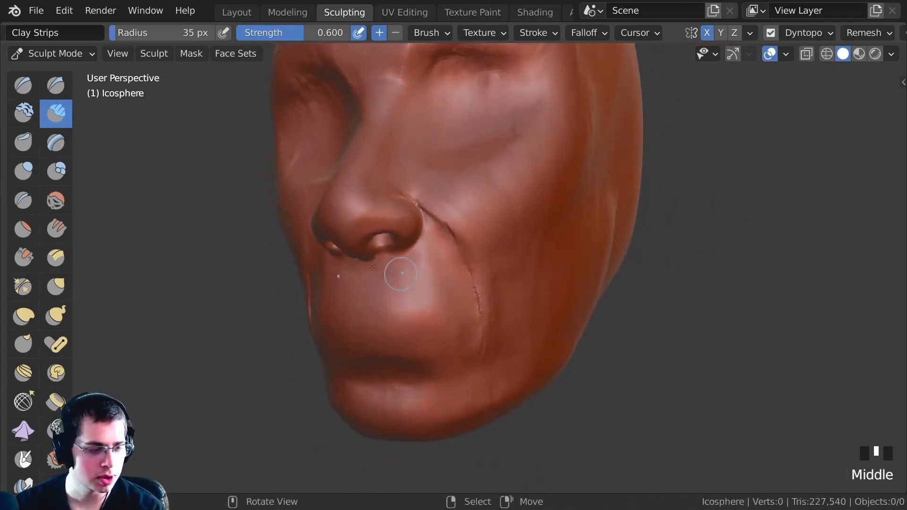
left_click(19, 200)
middle_click_drag(402, 236, 411, 203, "ctrl")
mouse_move(418, 203)
middle_mouse_down()
mouse_move(397, 207)
mouse_move(397, 189)
middle_mouse_up()
left_click_drag(397, 189, 423, 219)
middle_click_drag(423, 219, 427, 196)
left_click_drag(393, 171, 425, 207)
middle_click_drag(425, 207, 446, 201)
left_click_drag(411, 180, 453, 227)
left_click_drag(449, 220, 468, 264)
left_click_drag(468, 264, 486, 305)
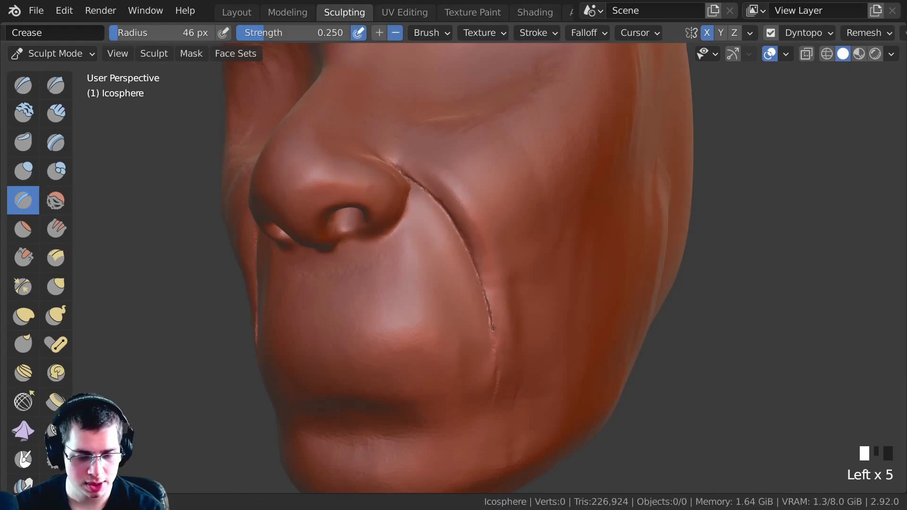
- Continue the smile fold crease down to its lower end beside the mouth
left_click_drag(494, 350, 495, 355)
left_click_drag(478, 314, 469, 314, "shift")
mouse_move(451, 226)
left_mouse_down()
mouse_move(474, 270)
mouse_move(495, 355)
left_mouse_up()
middle_click_drag(494, 348, 482, 293)
left_click_drag(486, 352, 487, 371, "shift")
middle_click_drag(484, 354, 471, 206, "ctrl")
left_click_drag(471, 207, 459, 191, "shift")
- Deepen and even out the lower half of the smile fold with long crease strokes
middle_click_drag(459, 191, 448, 164, "shift")
left_click_drag(492, 265, 498, 281, "shift")
middle_click_drag(498, 282, 494, 258, "ctrl")
left_click_drag(487, 264, 505, 314, "shift")
mouse_move(506, 315)
middle_mouse_down()
mouse_move(476, 299)
mouse_move(477, 309)
middle_mouse_up()
left_click_drag(484, 239, 498, 307, "shift")
left_click_drag(488, 255, 504, 331, "shift")
left_click_drag(491, 264, 506, 333, "shift")
left_click_drag(493, 234, 506, 393, "shift")
- Refine the crease at the smile fold's upper end where it joins the nostril wing
mouse_move(507, 275)
left_mouse_down("shift")
mouse_move(392, 130)
mouse_move(382, 149)
left_mouse_up("shift")
middle_click_drag(381, 149, 397, 147)
left_click_drag(371, 136, 402, 158)
left_click_drag(387, 147, 430, 189)
left_click_drag(416, 172, 456, 236)
mouse_move(444, 215)
left_mouse_down()
mouse_move(482, 312)
mouse_move(435, 247)
left_mouse_up()
- Crease a short horizontal line for the centre of the mouth between the nose and chin
left_click_drag(477, 374, 475, 364, "shift")
mouse_move(474, 363)
middle_mouse_down("ctrl")
mouse_move(462, 324)
mouse_move(379, 221)
mouse_move(414, 246)
mouse_move(405, 259)
mouse_move(445, 289)
mouse_move(447, 270)
mouse_move(412, 261)
mouse_move(466, 291)
mouse_move(457, 275)
middle_mouse_up("ctrl")
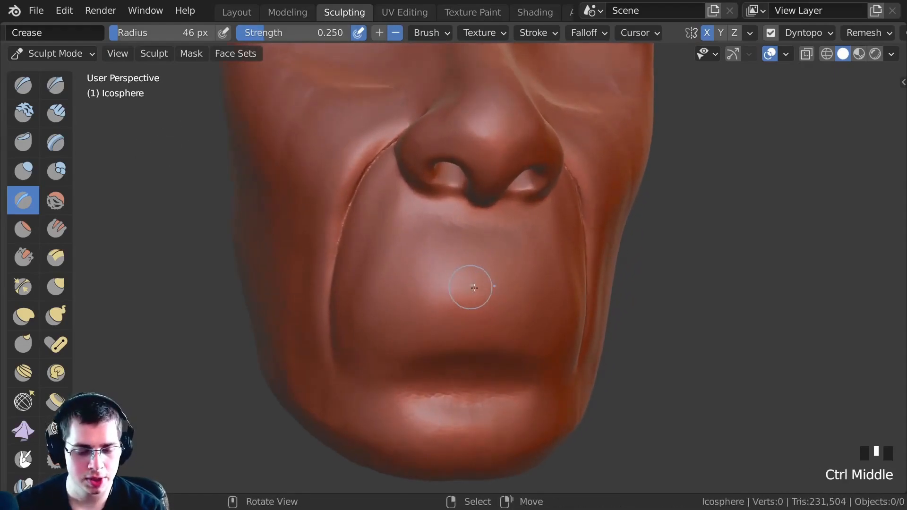
left_click_drag(472, 286, 425, 289)
left_click_drag(471, 286, 421, 288)
left_click_drag(472, 286, 451, 288)
middle_click_drag(485, 292, 470, 284, "ctrl")
left_click_drag(477, 283, 425, 291)
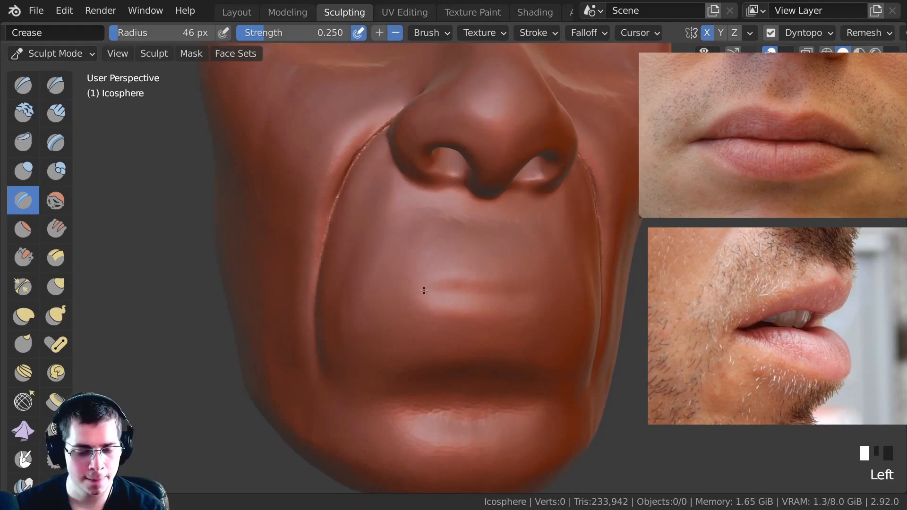
- Deepen the central mouth line into a curve that dips in the middle and rises at both sides
left_click_drag(494, 295, 473, 293)
left_click_drag(487, 293, 464, 298)
middle_click_drag(464, 297, 460, 285, "ctrl")
left_click_drag(461, 286, 440, 288)
middle_click_drag(485, 299, 470, 298)
left_click_drag(461, 292, 425, 286)
mouse_move(440, 288)
left_mouse_down()
mouse_move(413, 283)
mouse_move(437, 301)
left_mouse_up()
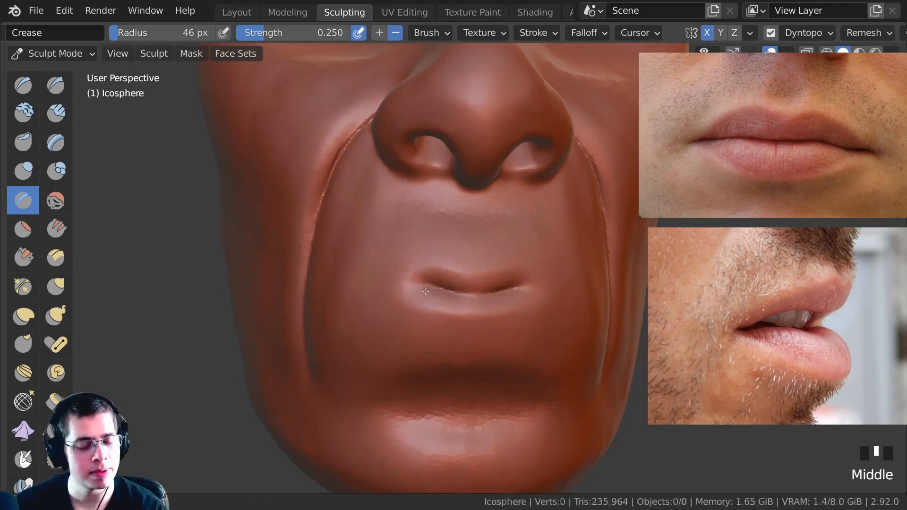
- Extend the mouth line outward to the mouth corners and deepen it along its full width
middle_click_drag(363, 289, 374, 289)
left_click(374, 290)
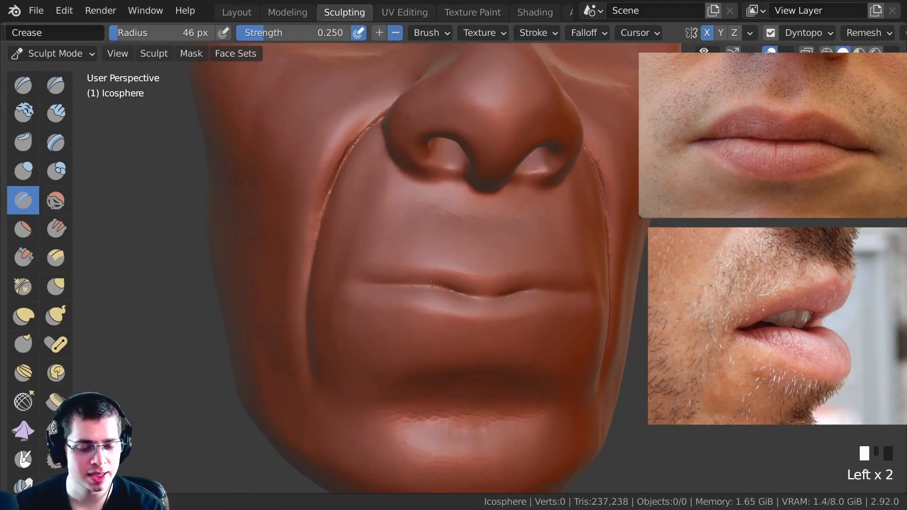
left_click_drag(439, 291, 412, 285)
mouse_move(350, 278)
middle_mouse_down("ctrl")
mouse_move(349, 300)
mouse_move(413, 335)
mouse_move(470, 300)
middle_mouse_up("ctrl")
left_click(470, 299)
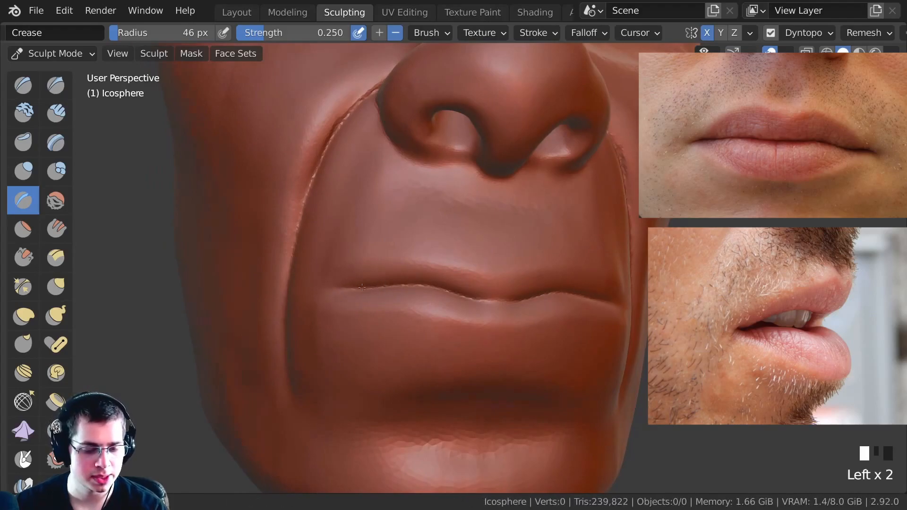
- Refine the crease of the mouth line, deepening it from the lips' middle out to the mouth corner
middle_click_drag(349, 291, 360, 288)
left_click_drag(374, 282, 439, 276)
middle_click_drag(424, 278, 381, 282)
left_click_drag(380, 299, 416, 299)
left_click_drag(407, 300, 492, 309)
middle_click_drag(373, 295, 413, 302)
left_click_drag(402, 293, 356, 298)
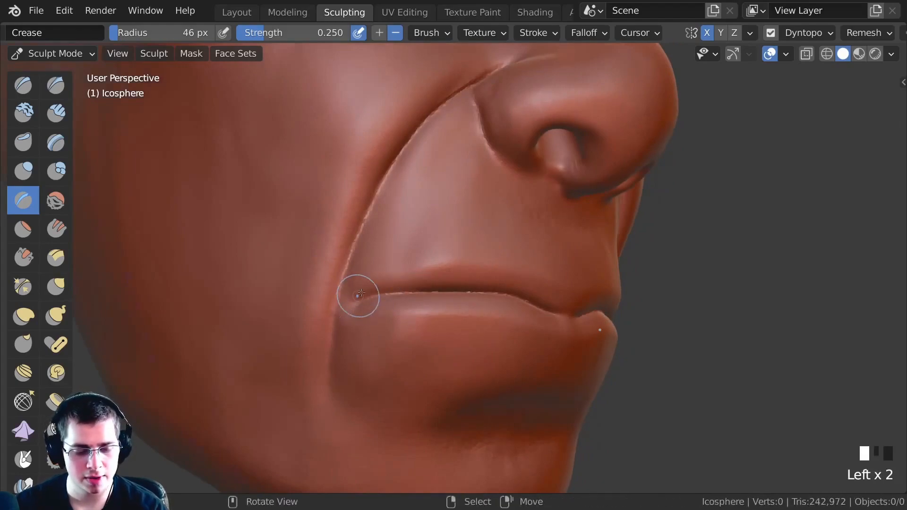
- Crease a small downward tuck at the mouth corner where it meets the smile fold
middle_click_drag(356, 298, 348, 289, "ctrl")
left_click_drag(343, 303, 339, 314)
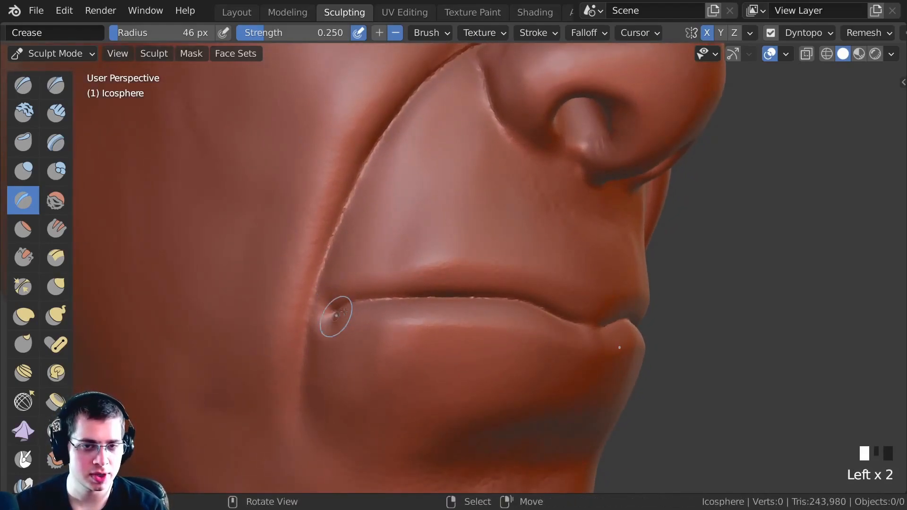
middle_click_drag(334, 283, 361, 268)
left_click_drag(374, 267, 416, 264)
mouse_move(416, 263)
middle_mouse_down("ctrl")
mouse_move(419, 299)
mouse_move(340, 324)
mouse_move(401, 344)
mouse_move(431, 248)
mouse_move(436, 288)
middle_mouse_up("ctrl")
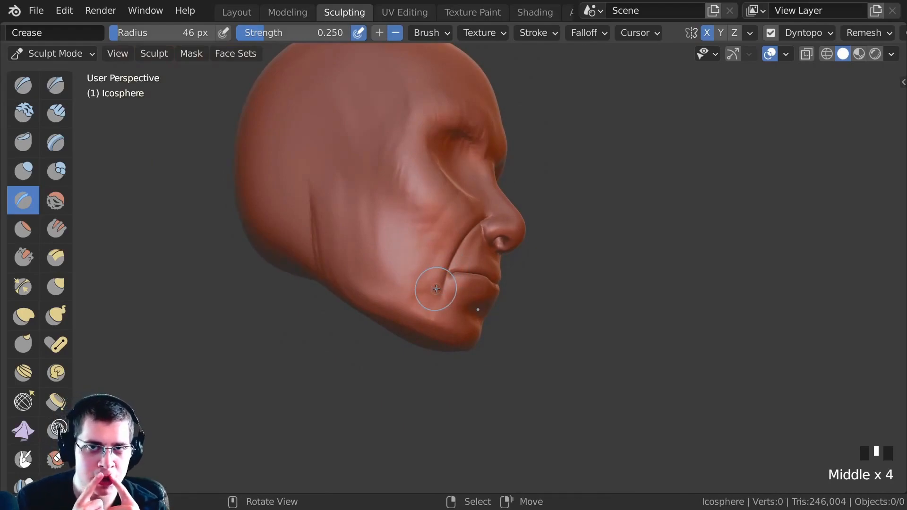
- Pull the mouth corners and the cheek area around the smile folds into shape with the Grab brush
mouse_move(468, 276)
middle_mouse_down()
mouse_move(488, 310)
mouse_move(461, 264)
mouse_move(479, 249)
mouse_move(457, 272)
mouse_move(314, 217)
mouse_move(455, 285)
mouse_move(443, 243)
middle_mouse_up()
key("g")
left_click_drag(444, 243, 436, 255)
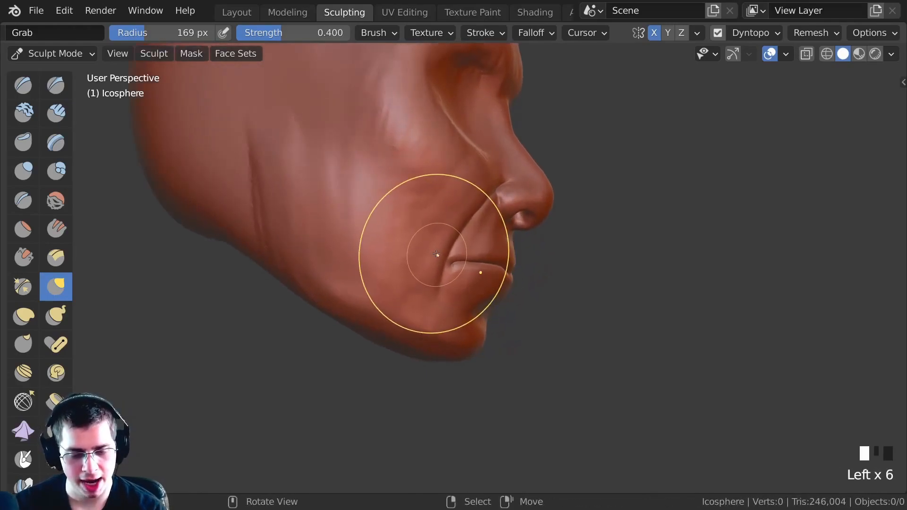
left_click_drag(455, 216, 425, 233)
mouse_move(425, 233)
middle_mouse_down()
mouse_move(364, 269)
mouse_move(302, 264)
mouse_move(331, 212)
middle_mouse_up()
left_click_drag(368, 255, 371, 246)
mouse_move(370, 255)
middle_mouse_down()
mouse_move(375, 232)
mouse_move(374, 282)
mouse_move(385, 239)
mouse_move(389, 298)
mouse_move(441, 287)
mouse_move(420, 298)
mouse_move(437, 251)
mouse_move(400, 261)
middle_mouse_up()
mouse_move(475, 258)
middle_mouse_down()
mouse_move(452, 260)
mouse_move(446, 241)
middle_mouse_up()
left_click_drag(351, 262, 347, 258)
middle_click_drag(351, 260, 354, 278, "ctrl")
left_click_drag(356, 250, 365, 245)
left_click_drag(381, 255, 387, 247)
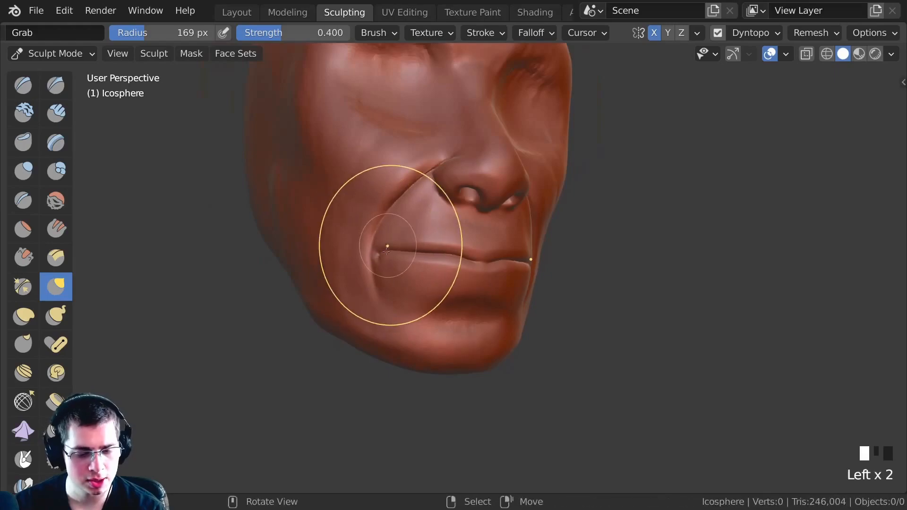
- Grab the mouth corners upward and outward into a slight smile
middle_click_drag(416, 257, 407, 260)
left_click_drag(378, 259, 373, 255)
left_click_drag(374, 256, 368, 250)
middle_click_drag(368, 251, 350, 228, "ctrl")
middle_click_drag(350, 229, 357, 228)
left_click_drag(357, 228, 356, 225)
middle_click_drag(355, 225, 395, 232)
- Adjust the position of the lips and the mouth area in side view with small Grab moves
left_click_drag(406, 235, 416, 186)
mouse_move(415, 186)
middle_mouse_down()
mouse_move(391, 229)
mouse_move(458, 248)
mouse_move(421, 239)
mouse_move(514, 325)
mouse_move(526, 323)
mouse_move(520, 284)
middle_mouse_up()
left_click(519, 273)
left_click_drag(515, 270, 509, 270)
left_click_drag(501, 270, 495, 269)
left_click_drag(485, 270, 480, 269)
middle_click_drag(480, 269, 482, 293, "ctrl")
- Add volume to the chin and its underside with short Clay Strips strokes
mouse_move(482, 293)
middle_mouse_down()
mouse_move(507, 288)
mouse_move(499, 252)
mouse_move(362, 183)
middle_mouse_up()
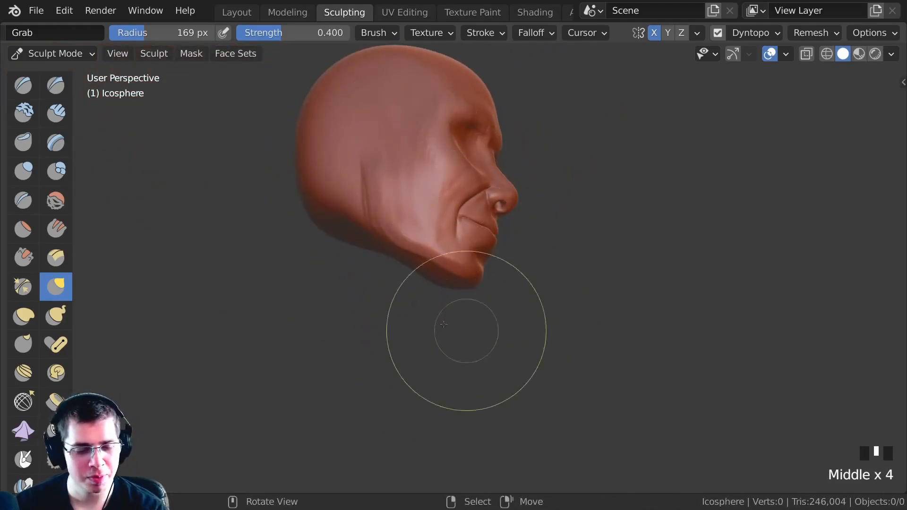
middle_click_drag(425, 284, 314, 213, "shift")
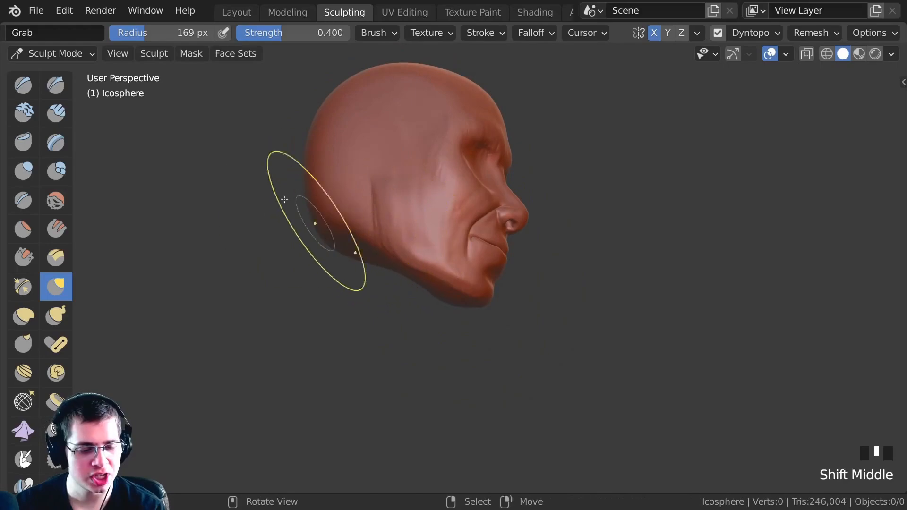
left_click(56, 113)
mouse_move(118, 146)
middle_mouse_down()
mouse_move(331, 212)
mouse_move(409, 252)
mouse_move(458, 263)
mouse_move(476, 242)
mouse_move(461, 235)
middle_mouse_up()
left_click(475, 242)
left_click(476, 242)
left_click(476, 242)
left_click(471, 243)
left_click(471, 246)
left_click(472, 250)
left_click(471, 253)
left_click(471, 250)
left_click(469, 248)
left_click(467, 246)
left_click(460, 240)
left_click(455, 255)
left_click(449, 269)
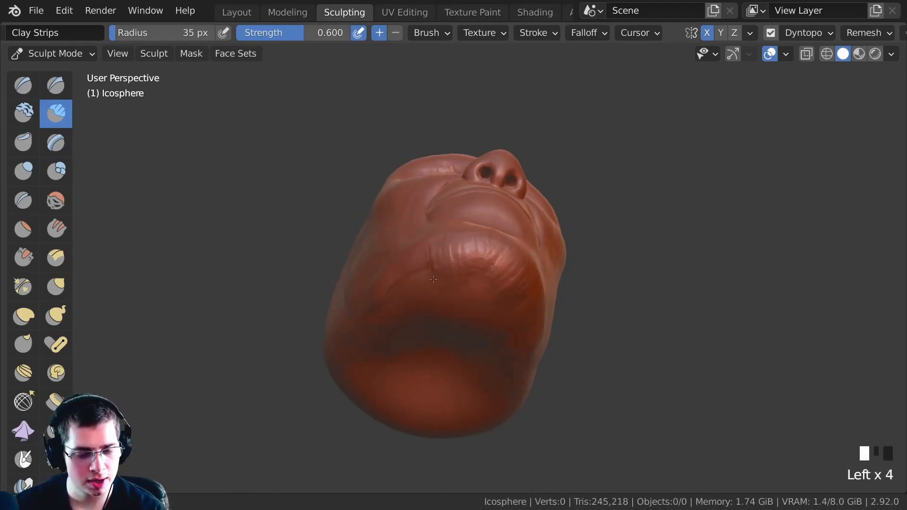
- Build up the jawline with Clay Strips from below the ear area to the chin and smooth it
middle_click_drag(434, 278, 534, 321)
left_click(384, 227)
left_click(384, 228)
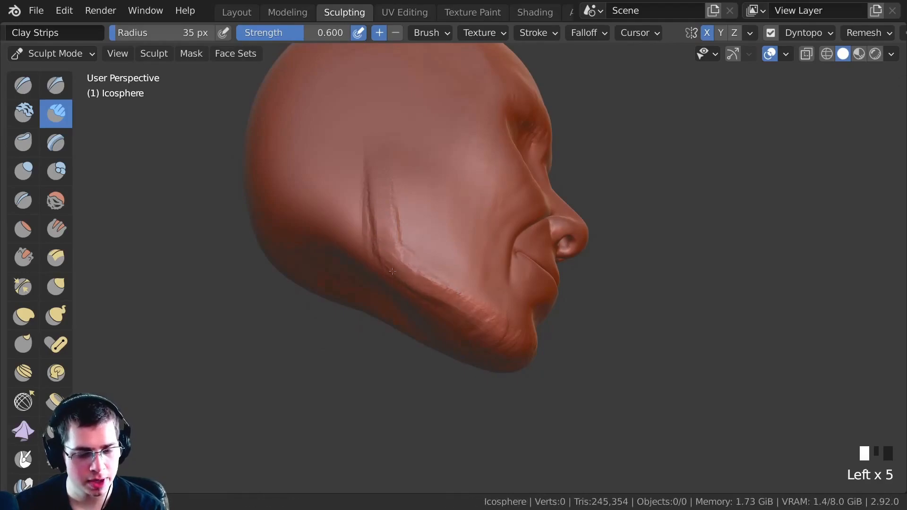
mouse_move(385, 199)
left_mouse_down("shift")
mouse_move(399, 264)
mouse_move(503, 324)
left_mouse_up("shift")
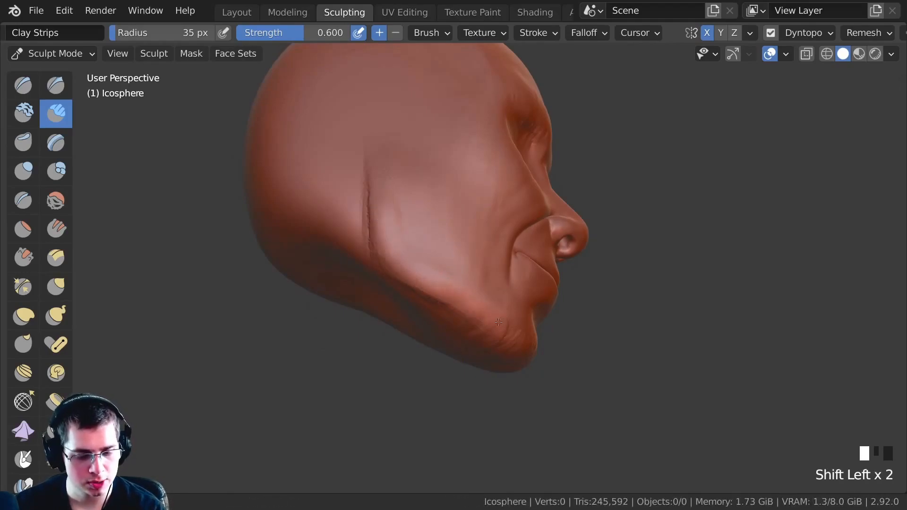
- Carve a hollow beneath and behind the jaw corner with subtractive Clay Strips strokes
middle_click_drag(386, 215, 392, 226)
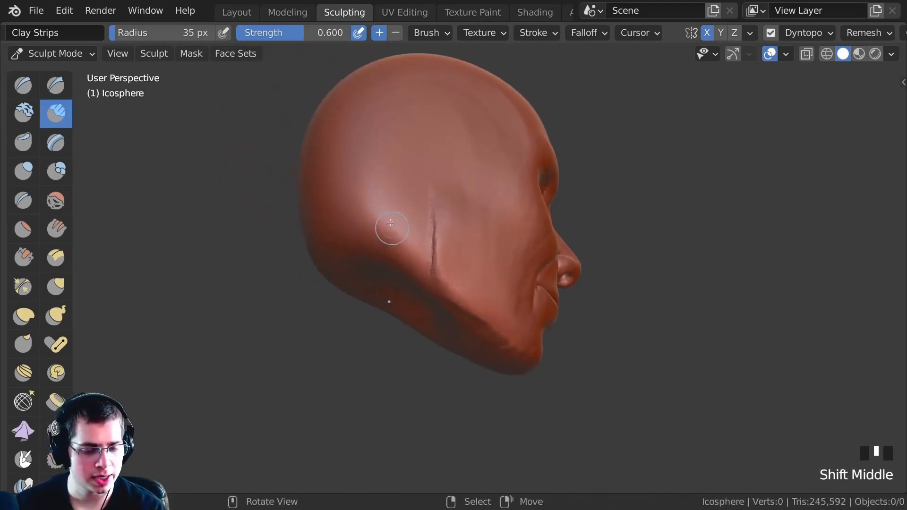
middle_click_drag(404, 282, 415, 263)
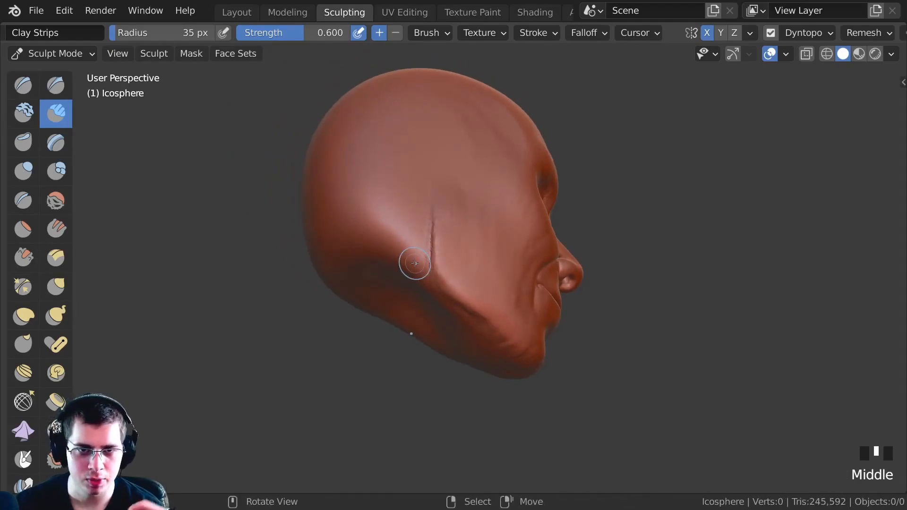
mouse_move(394, 230)
middle_mouse_down("ctrl")
mouse_move(422, 311)
mouse_move(397, 255)
mouse_move(371, 235)
middle_mouse_up("ctrl")
mouse_move(370, 235)
left_mouse_down()
mouse_move(340, 331)
mouse_move(371, 225)
left_mouse_up()
mouse_move(371, 225)
middle_mouse_down()
mouse_move(384, 260)
mouse_move(431, 254)
mouse_move(423, 210)
mouse_move(435, 234)
middle_mouse_up()
left_click_drag(436, 234, 414, 210, "ctrl")
left_click_drag(427, 240, 436, 250, "ctrl")
left_click_drag(416, 213, 432, 241, "ctrl")
left_click_drag(414, 215, 435, 246, "ctrl")
left_click_drag(418, 213, 430, 236, "ctrl")
mouse_move(406, 265)
middle_mouse_down("ctrl")
mouse_move(364, 338)
mouse_move(406, 256)
middle_mouse_up("ctrl")
left_click_drag(418, 222, 433, 246, "ctrl")
left_click_drag(421, 241, 411, 230, "ctrl")
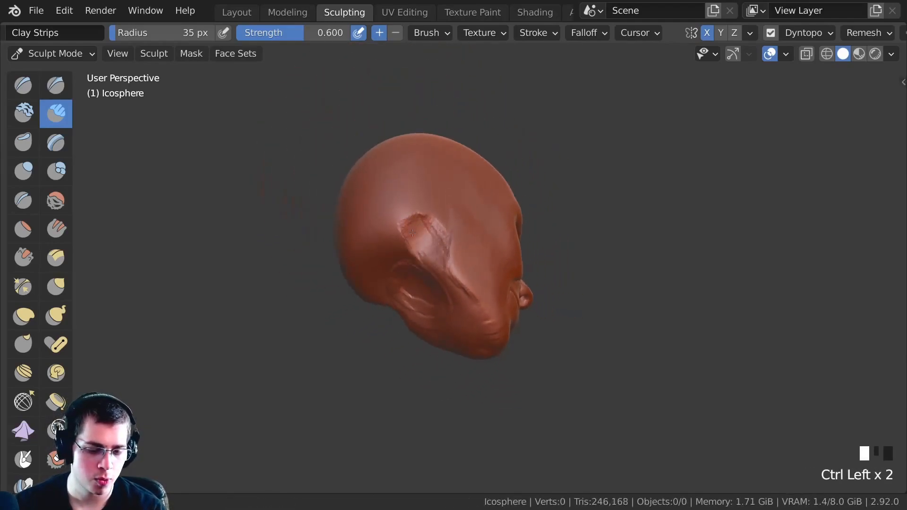
- Cut away the lower back of the head behind the jaw with subtractive Clay Strips strokes
left_click_drag(423, 274, 416, 255, "ctrl")
left_click_drag(406, 227, 412, 270, "ctrl")
left_click_drag(400, 227, 402, 274, "ctrl")
left_click_drag(392, 232, 397, 278, "ctrl")
left_click_drag(385, 237, 389, 284, "ctrl")
mouse_move(378, 246)
left_mouse_down("ctrl")
mouse_move(381, 290)
mouse_move(402, 232)
left_mouse_up("ctrl")
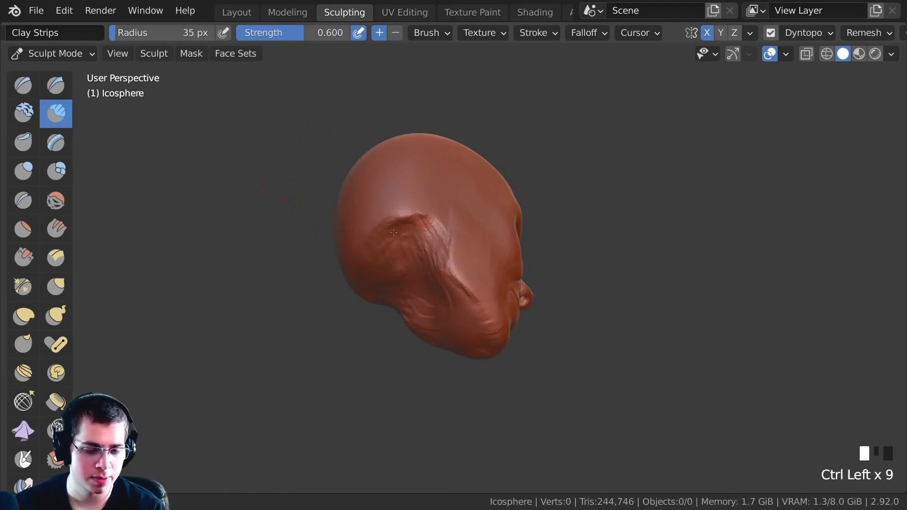
- Widen and deepen the carved recess at the base of the skull where the neck attaches
left_click_drag(374, 267, 378, 279, "ctrl")
middle_click_drag(378, 279, 387, 250)
mouse_move(386, 251)
middle_mouse_down("ctrl")
mouse_move(367, 293)
mouse_move(385, 250)
middle_mouse_up("ctrl")
mouse_move(385, 222)
left_mouse_down("ctrl")
mouse_move(403, 204)
mouse_move(378, 213)
left_mouse_up("ctrl")
left_click_drag(378, 218, 411, 208, "ctrl")
left_click_drag(413, 208, 398, 216, "ctrl")
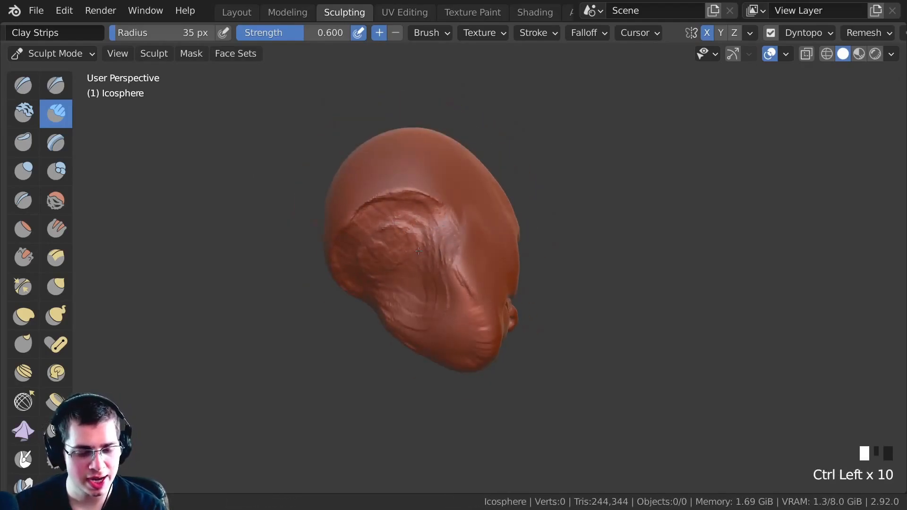
left_click_drag(440, 231, 442, 239, "ctrl")
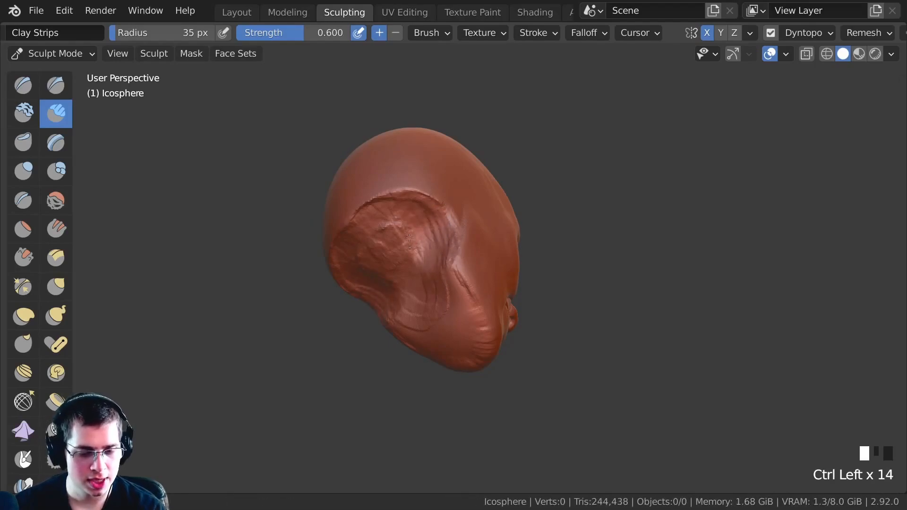
left_click_drag(377, 253, 385, 267, "ctrl")
mouse_move(380, 222)
left_mouse_down("ctrl")
mouse_move(395, 208)
mouse_move(402, 255)
left_mouse_up("ctrl")
left_click_drag(388, 218, 403, 269, "ctrl")
mouse_move(403, 269)
middle_mouse_down("ctrl")
mouse_move(403, 298)
mouse_move(435, 278)
middle_mouse_up("ctrl")
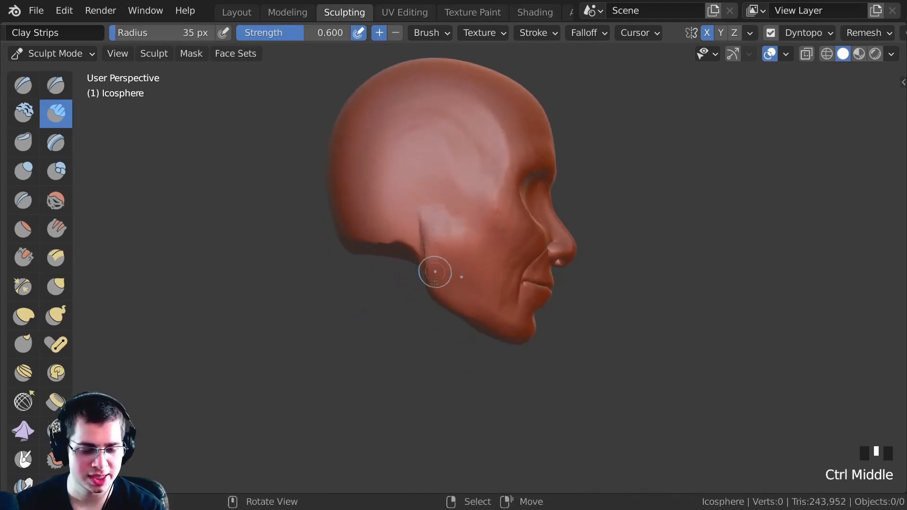
- Carve down the underside of the head between the two jaw corners, working towards the chin
middle_click_drag(422, 228, 437, 307)
middle_click_drag(437, 306, 459, 289, "shift")
middle_click_drag(460, 288, 456, 241)
left_click_drag(455, 241, 451, 260, "ctrl")
left_click_drag(466, 243, 456, 265, "ctrl")
left_click_drag(470, 246, 461, 267, "ctrl")
middle_click_drag(461, 267, 462, 286, "ctrl")
left_click_drag(460, 288, 465, 301, "ctrl")
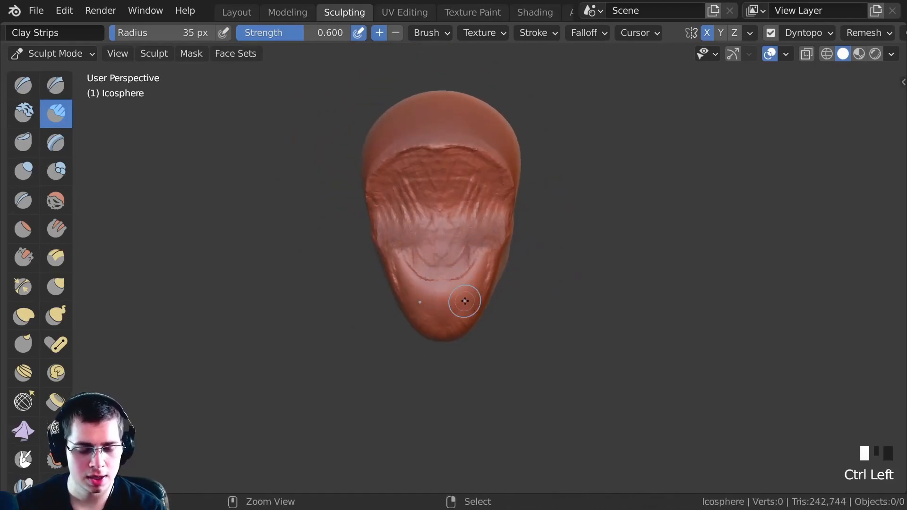
- Hollow out the area under the jaw up to the chin, leaving a raised rim along the jaw edges
mouse_move(461, 246)
left_mouse_down("ctrl")
mouse_move(451, 295)
mouse_move(445, 283)
left_mouse_up("ctrl")
middle_click_drag(446, 278, 448, 267, "ctrl")
mouse_move(461, 250)
left_mouse_down("ctrl")
mouse_move(451, 284)
mouse_move(467, 295)
left_mouse_up("ctrl")
mouse_move(472, 284)
left_mouse_down("ctrl")
mouse_move(467, 233)
mouse_move(479, 265)
left_mouse_up("ctrl")
left_click_drag(482, 255, 477, 276, "ctrl")
left_click_drag(476, 278, 449, 314, "ctrl")
middle_click_drag(451, 302, 451, 279, "ctrl")
left_click_drag(461, 265, 453, 288, "ctrl")
middle_click_drag(451, 264, 452, 279, "ctrl")
- Smooth the carved skull base and the hollow under the jaw
left_click_drag(449, 236, 428, 280, "shift")
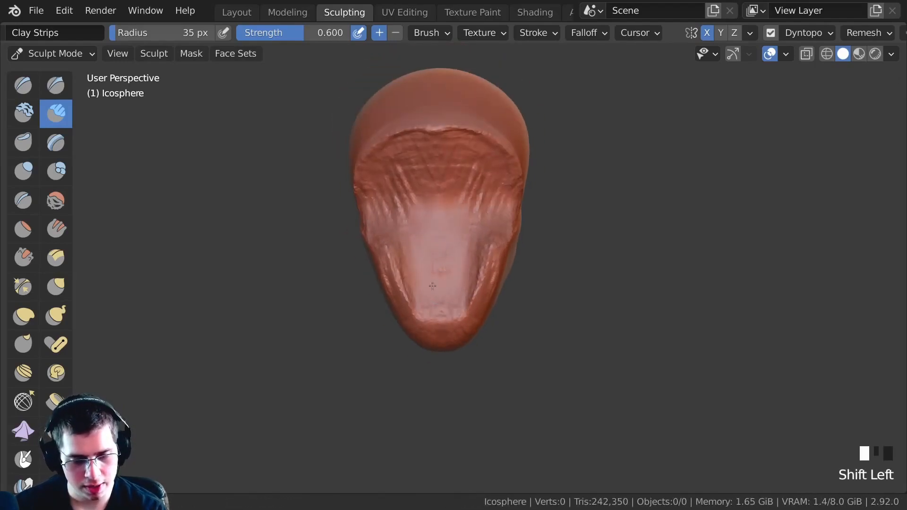
left_click_drag(421, 164, 433, 177, "shift")
mouse_move(440, 175)
left_mouse_down("shift")
mouse_move(437, 152)
mouse_move(472, 135)
left_mouse_up("shift")
left_click_drag(486, 189, 494, 219, "shift")
mouse_move(429, 129)
left_mouse_down("shift")
mouse_move(431, 113)
mouse_move(488, 131)
left_mouse_up("shift")
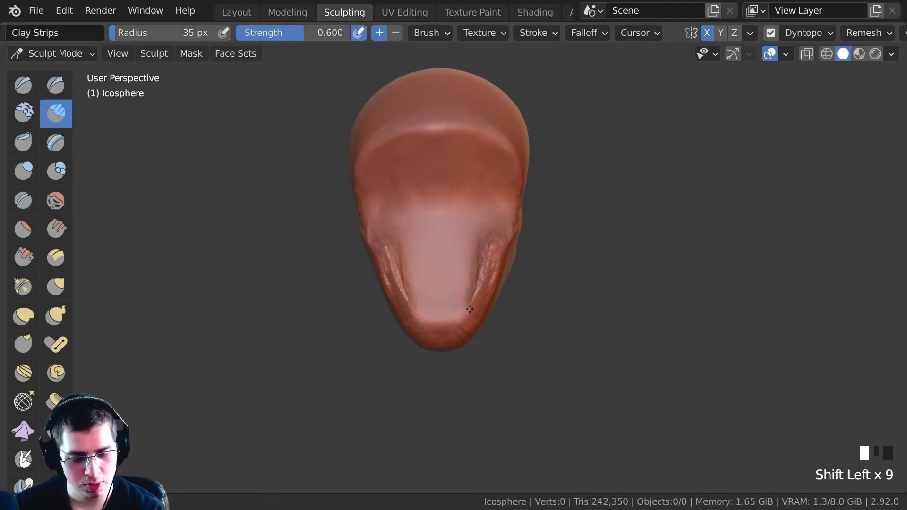
middle_click_drag(493, 252, 452, 189)
- Build up the jaw's lower edge with Clay Strips from the jaw corner towards the chin
left_click(442, 173)
left_click_drag(440, 194, 451, 210)
left_click_drag(451, 211, 498, 277)
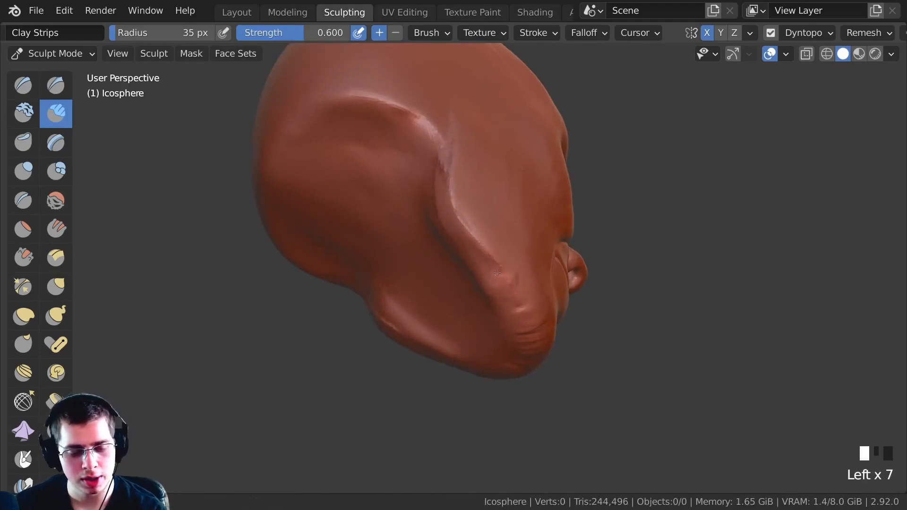
left_click_drag(452, 215, 487, 264)
left_click_drag(444, 199, 472, 246)
mouse_move(439, 212)
middle_mouse_down()
mouse_move(412, 228)
mouse_move(425, 255)
middle_mouse_up()
- Reshape the jaw and the lower back of the head with the Grab brush
mouse_move(425, 255)
middle_mouse_down("ctrl")
mouse_move(432, 275)
mouse_move(420, 279)
middle_mouse_up("ctrl")
key("g")
middle_click_drag(421, 279, 416, 247, "ctrl")
mouse_move(411, 251)
left_mouse_down()
mouse_move(401, 254)
mouse_move(407, 276)
left_mouse_up()
middle_click_drag(407, 276, 407, 288, "ctrl")
left_click_drag(405, 269, 401, 253)
left_click_drag(395, 234, 384, 215)
middle_click_drag(384, 214, 385, 265, "ctrl")
mouse_move(385, 265)
middle_mouse_down()
mouse_move(349, 305)
mouse_move(371, 314)
mouse_move(441, 193)
middle_mouse_up()
mouse_move(451, 256)
middle_mouse_down("shift")
mouse_move(428, 171)
mouse_move(441, 176)
mouse_move(253, 153)
mouse_move(407, 197)
mouse_move(324, 132)
mouse_move(330, 166)
mouse_move(378, 212)
mouse_move(438, 248)
mouse_move(430, 258)
middle_mouse_up("shift")
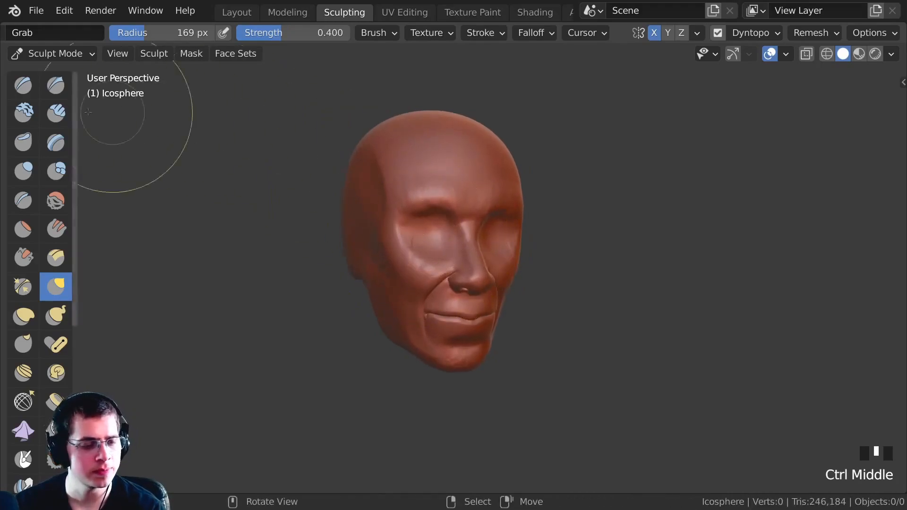
- Carve the eye sockets around the eyeball bulges using Clay Strips with a 51 px radius, and smooth them
left_click(56, 114)
mouse_move(360, 199)
middle_mouse_down("shift")
mouse_move(380, 214)
mouse_move(460, 222)
middle_mouse_up("shift")
middle_click_drag(461, 222, 421, 208)
middle_click_drag(421, 208, 413, 221)
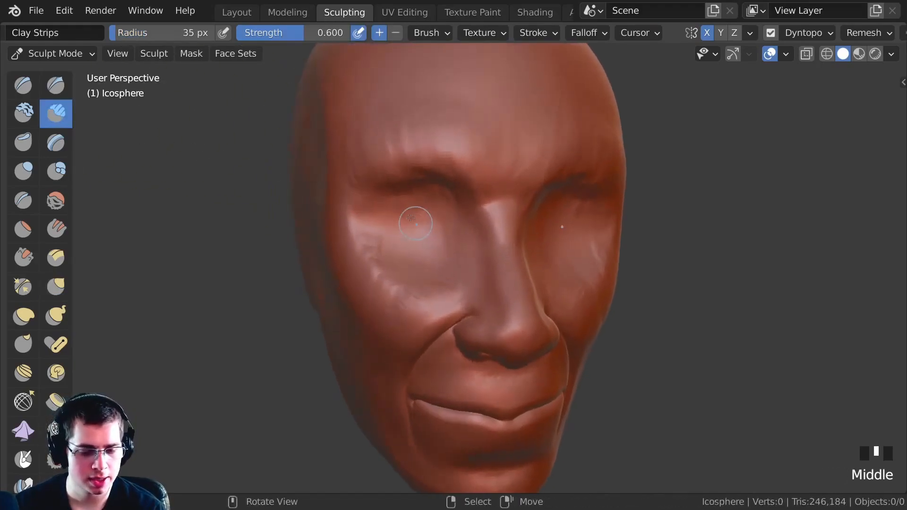
key("f")
left_click(434, 222)
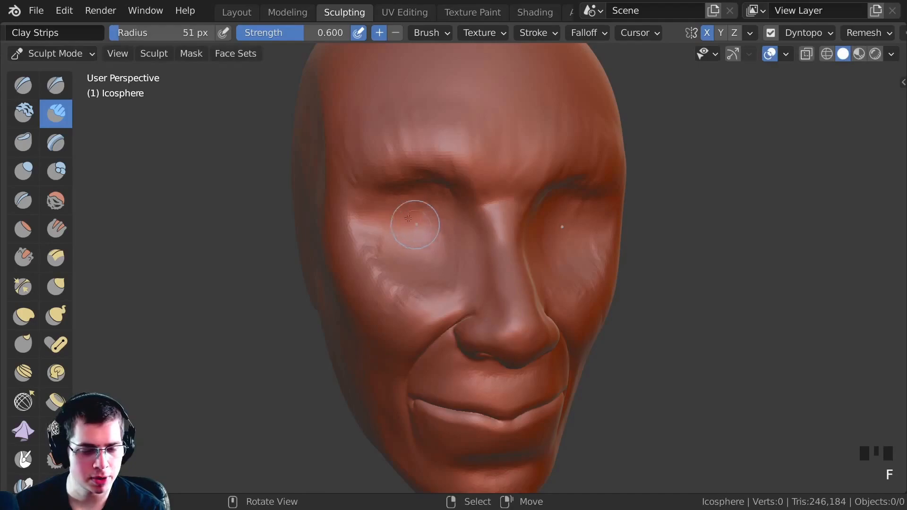
left_click_drag(417, 228, 429, 233, "ctrl")
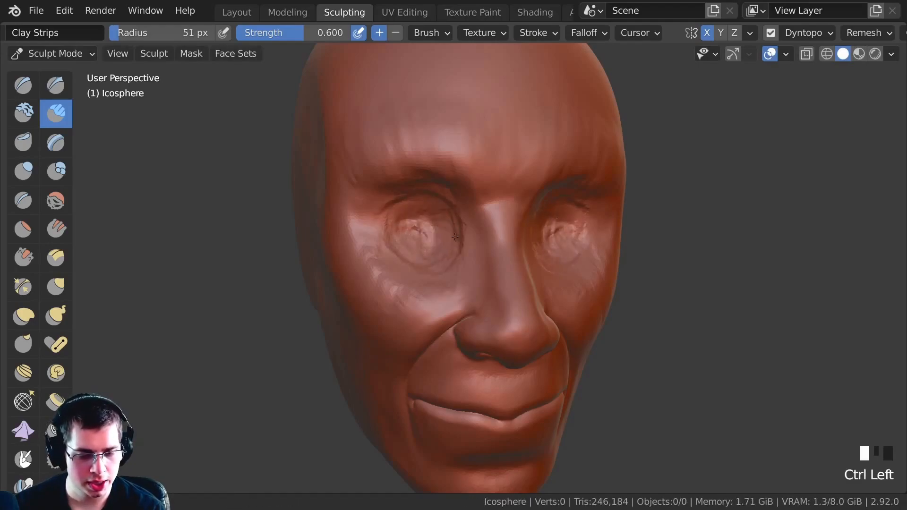
left_click_drag(458, 256, 471, 240, "shift")
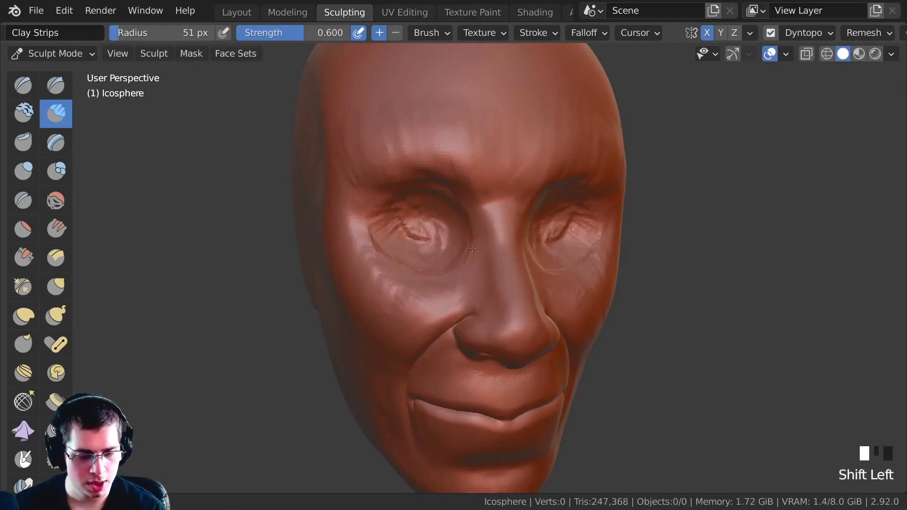
mouse_move(458, 220)
middle_mouse_down("shift")
mouse_move(395, 176)
mouse_move(399, 273)
middle_mouse_up("shift")
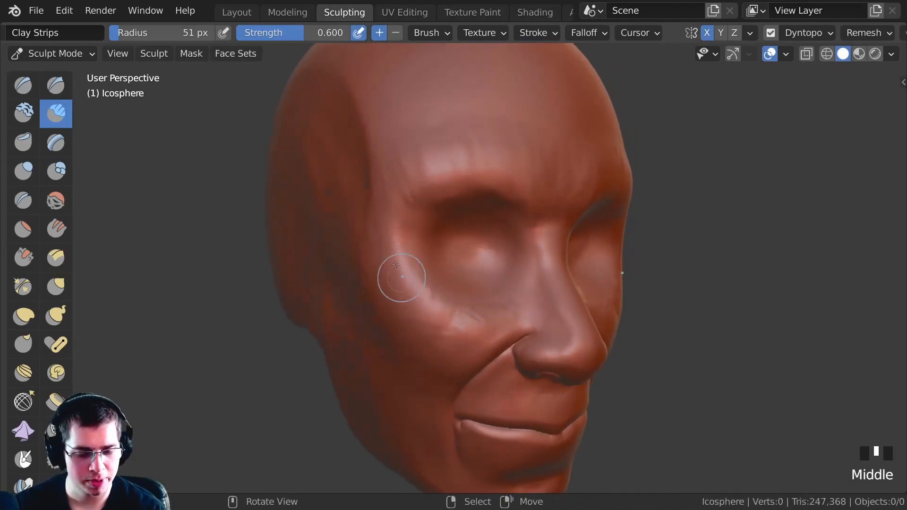
- Build up the cheekbone below and beside the eye socket with short Clay Strips strokes
middle_click_drag(455, 175, 374, 237)
mouse_move(451, 293)
middle_mouse_down()
mouse_move(393, 160)
mouse_move(377, 213)
mouse_move(436, 277)
mouse_move(387, 257)
mouse_move(459, 310)
mouse_move(498, 310)
mouse_move(464, 324)
mouse_move(473, 327)
middle_mouse_up()
triple_click(473, 327)
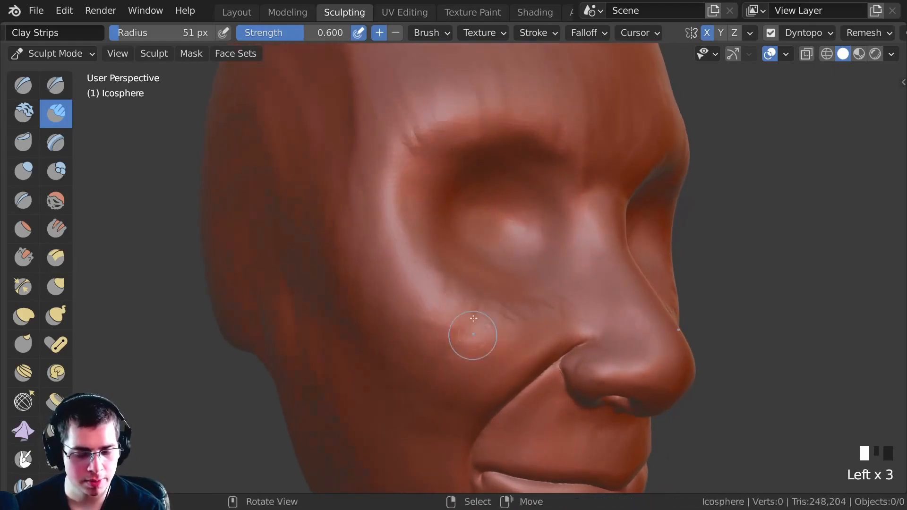
left_click_drag(462, 294, 468, 319)
left_click_drag(455, 298, 458, 322)
mouse_move(444, 298)
left_mouse_down()
mouse_move(449, 321)
mouse_move(440, 317)
left_mouse_up()
left_click_drag(427, 288, 423, 305)
left_click_drag(412, 276, 415, 300)
left_click_drag(402, 268, 404, 291)
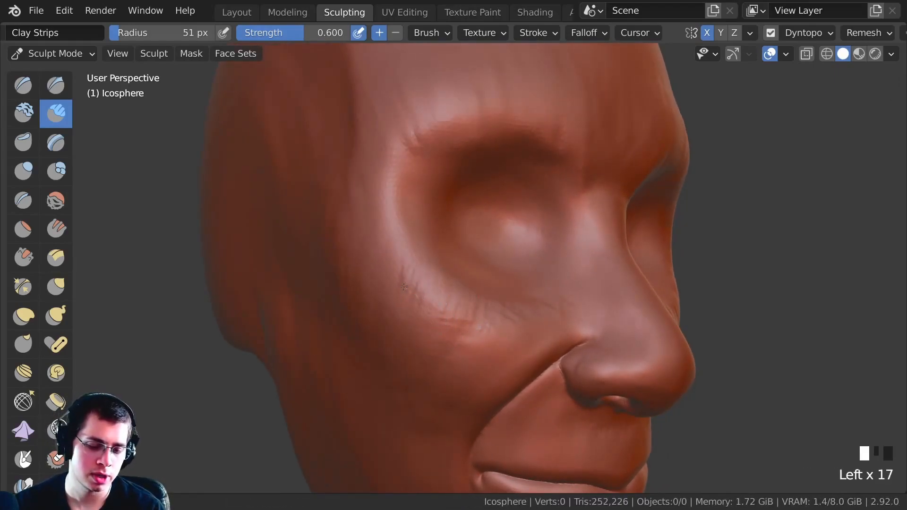
- Extend the cheekbone strokes inward below the eye socket towards the nose and smooth the socket's lower rim
left_click_drag(517, 293, 525, 314, "shift")
left_click_drag(496, 295, 501, 316, "shift")
left_click_drag(474, 312, 464, 293, "shift")
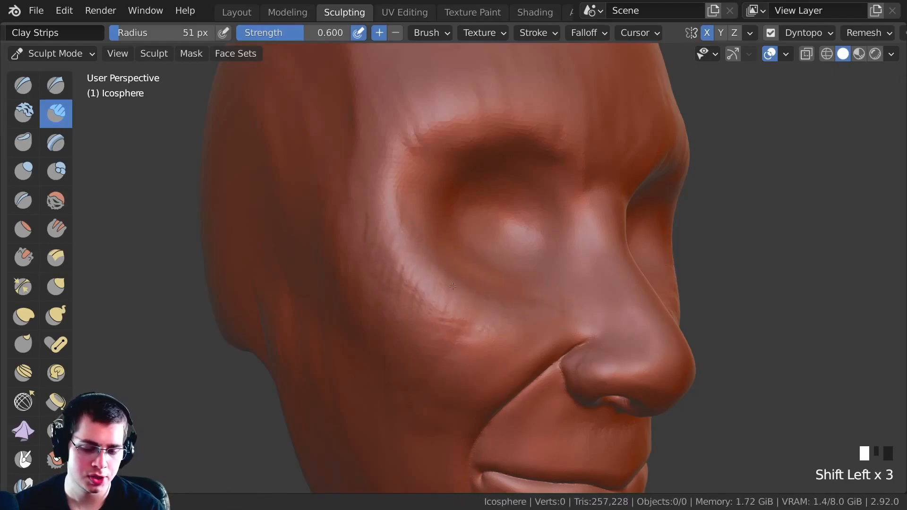
- Refine and smooth the cheekbones and the outer rims of the eye sockets
mouse_move(498, 324)
middle_mouse_down()
mouse_move(408, 249)
mouse_move(442, 243)
middle_mouse_up()
left_click_drag(443, 222, 440, 260, "ctrl")
left_click_drag(440, 224, 442, 267, "ctrl")
mouse_move(456, 232)
left_mouse_down("ctrl")
mouse_move(469, 250)
mouse_move(416, 203)
mouse_move(414, 260)
left_mouse_up("ctrl")
mouse_move(412, 219)
left_mouse_down("ctrl")
mouse_move(413, 246)
mouse_move(451, 243)
left_mouse_up("ctrl")
middle_click_drag(405, 269, 417, 260)
left_click_drag(452, 204, 445, 225, "shift")
left_click_drag(442, 210, 419, 245, "shift")
- Save the sculpt to tutorial.blend
mouse_move(445, 272)
left_mouse_down()
mouse_move(425, 257)
mouse_move(452, 294)
left_mouse_up()
left_click_drag(451, 294, 444, 274, "shift")
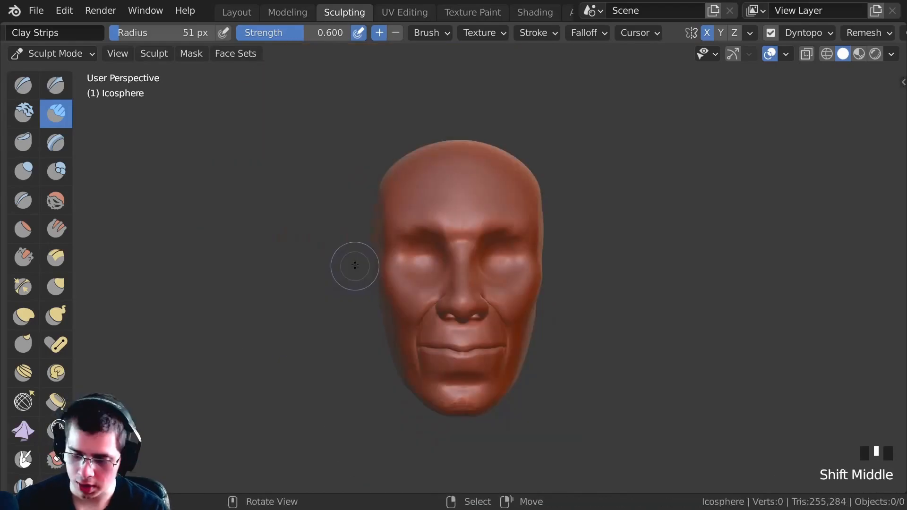
key("ctrl+s")
middle_click_drag(366, 214, 392, 178)
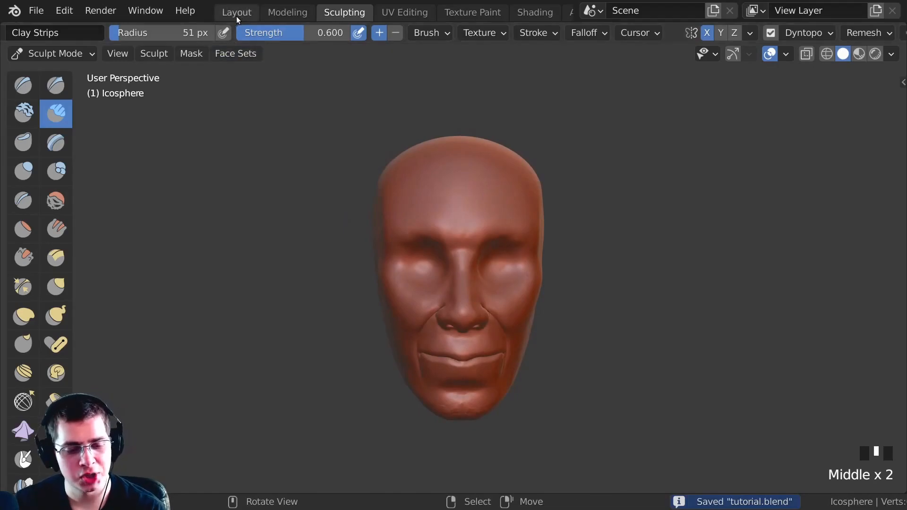
- Switch to the Layout workspace, reset the 3D cursor to the world origin and add a UV sphere there
left_click(236, 12)
mouse_move(253, 167)
middle_mouse_down("ctrl")
mouse_move(308, 256)
mouse_move(285, 259)
mouse_move(327, 267)
middle_mouse_up("ctrl")
middle_click_drag(311, 234, 324, 191)
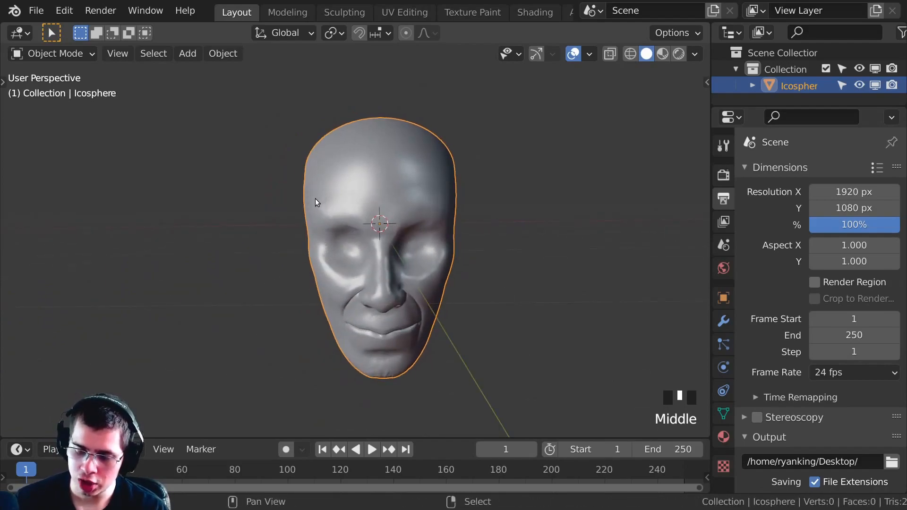
key("shift+c")
middle_click_drag(316, 295, 331, 277)
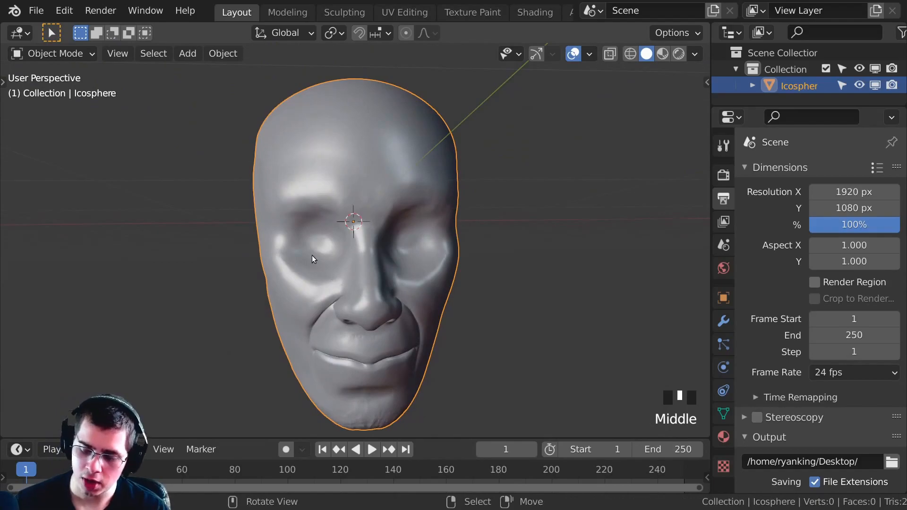
key("shift+a")
mouse_move(233, 176)
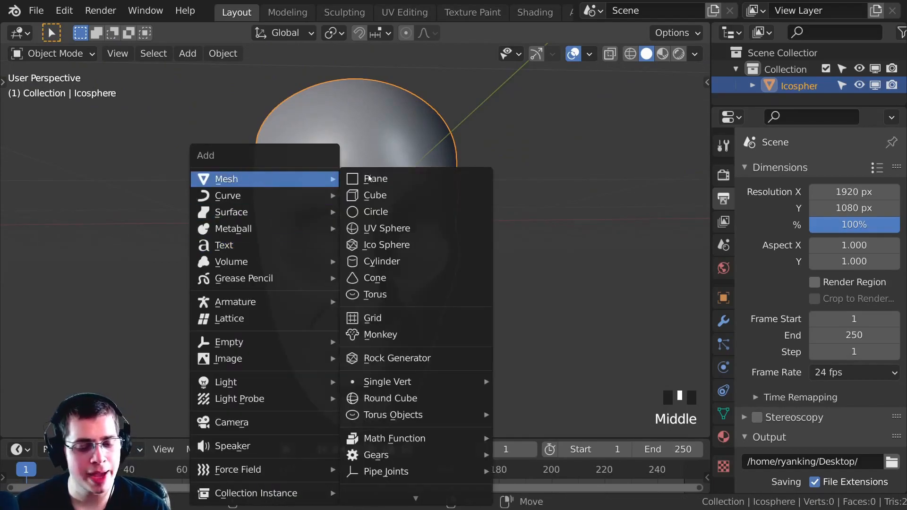
left_click(384, 231)
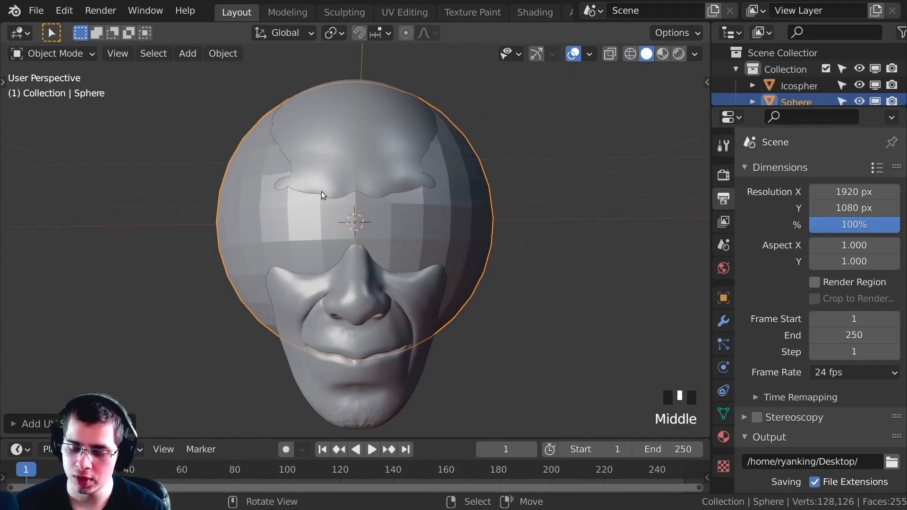
- In Edit Mode, move the whole sphere mesh out in front of the face and scale it down to roughly eyeball size
middle_click_drag(317, 189, 296, 210)
key("Tab")
middle_click_drag(369, 202, 351, 251)
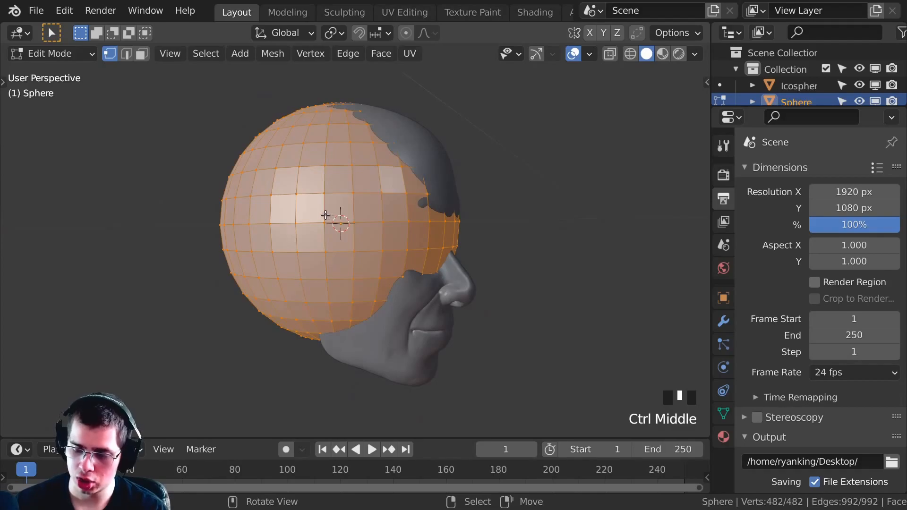
key("g")
left_click(435, 238)
key("s")
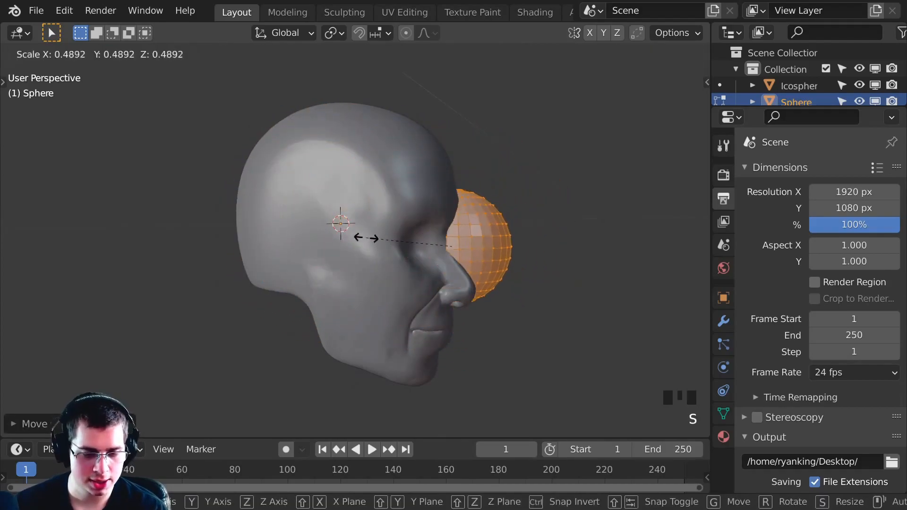
left_click(413, 242)
- Move the sphere over one eye socket and scale it down slightly to fit
middle_click_drag(350, 242, 301, 240)
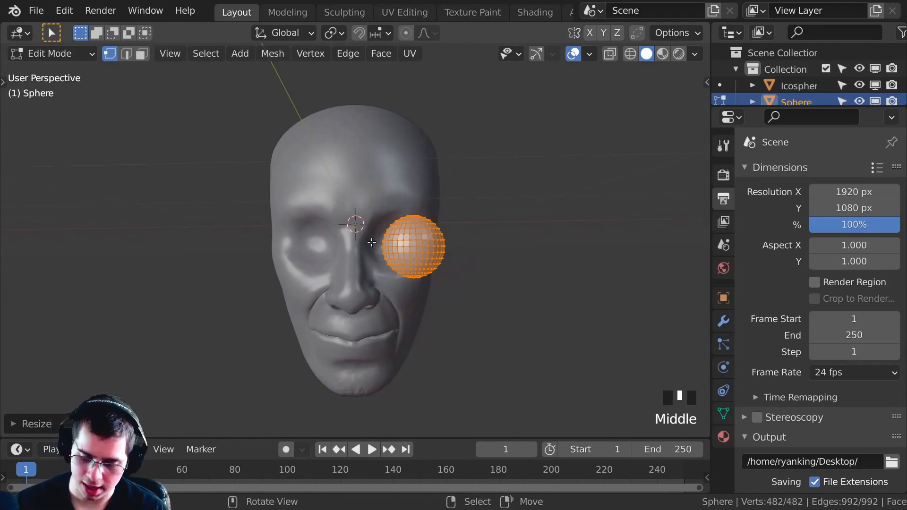
key("g")
left_click(336, 224)
scroll(336, 225, "up", 2)
key("s")
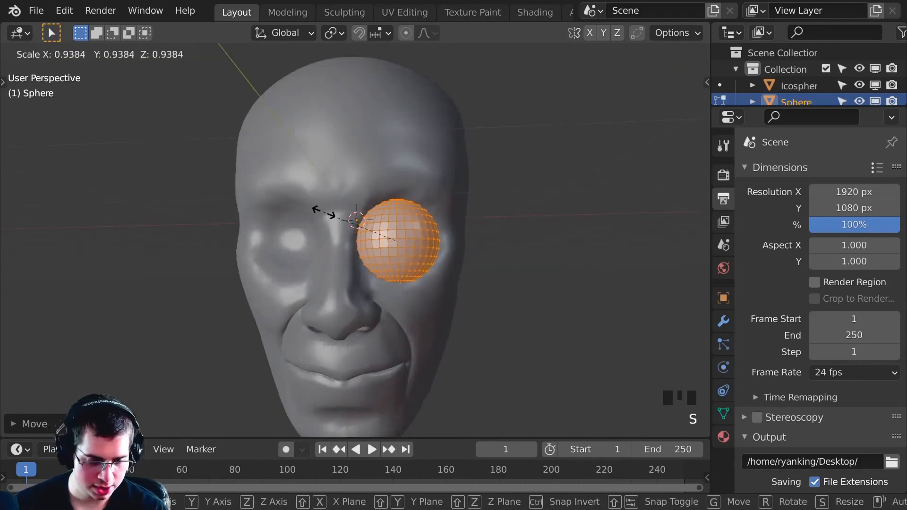
left_click(338, 217)
- Rotate the eyeball mesh 90° around the global X axis so its pole faces forward
middle_click_drag(339, 218, 264, 286)
middle_click_drag(257, 327, 261, 260)
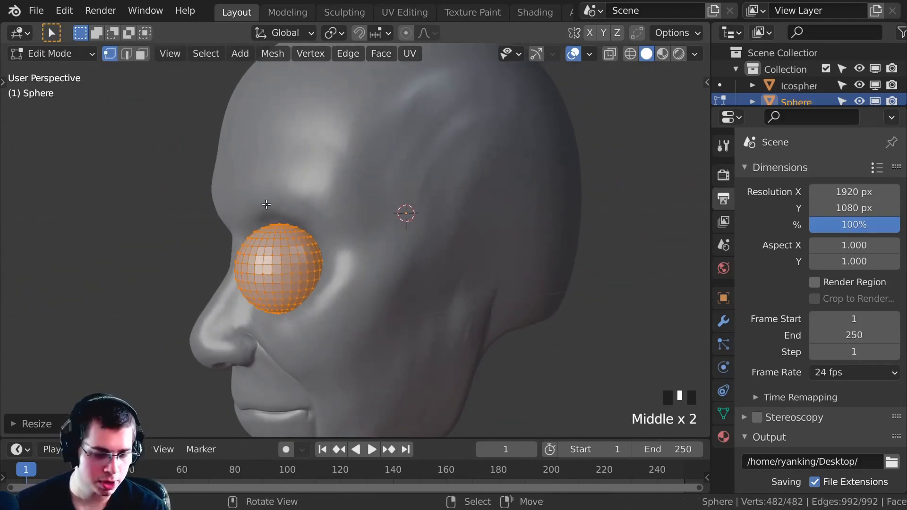
key("r")
key("z")
key("x")
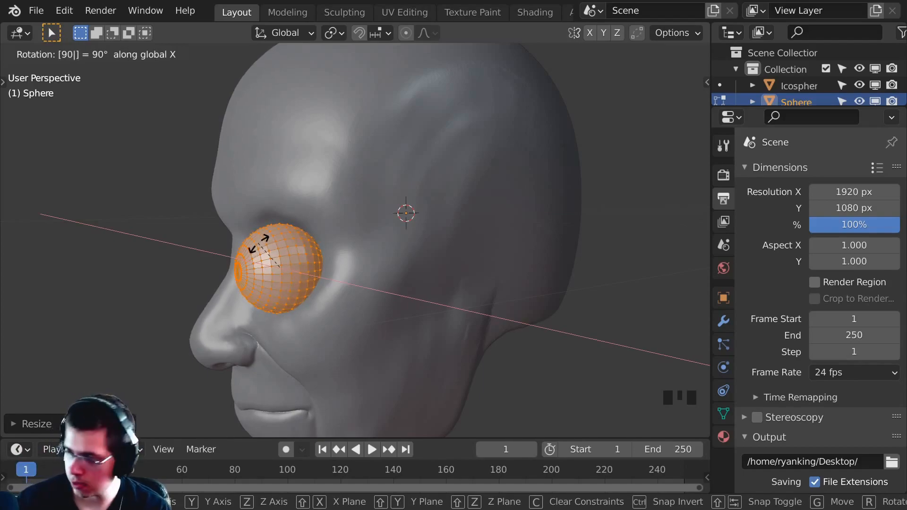
key("Return")
- In the right orthographic view, move the eyeball back into the eye socket
middle_click_drag(241, 297, 314, 288)
middle_click_drag(315, 288, 246, 243, "ctrl")
key("KP_3")
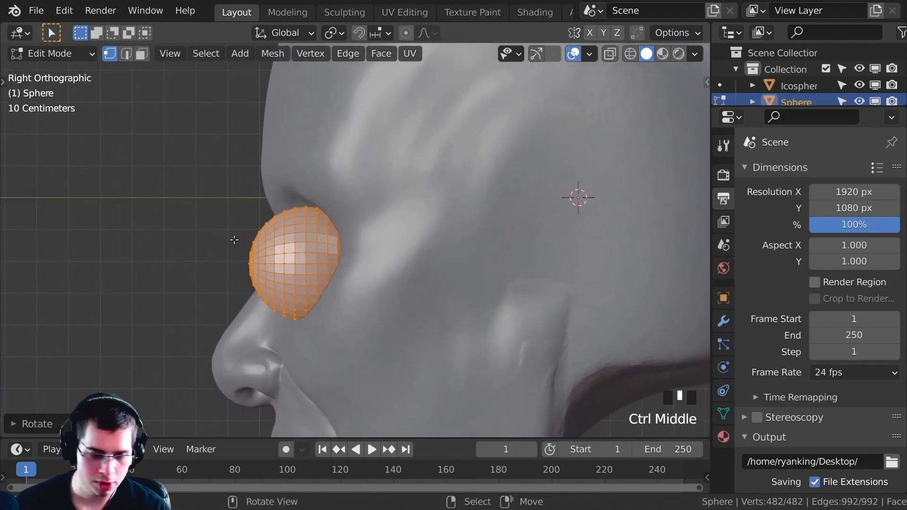
key("g")
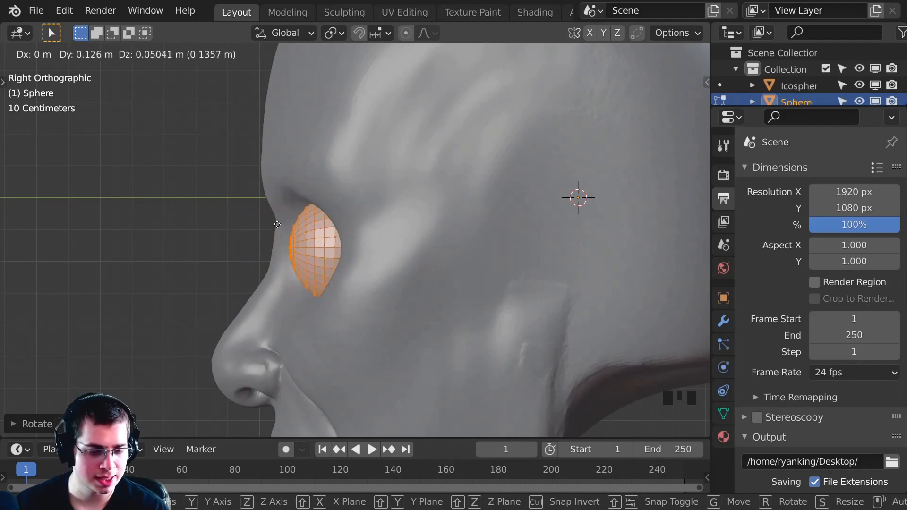
left_click(277, 225)
key("g")
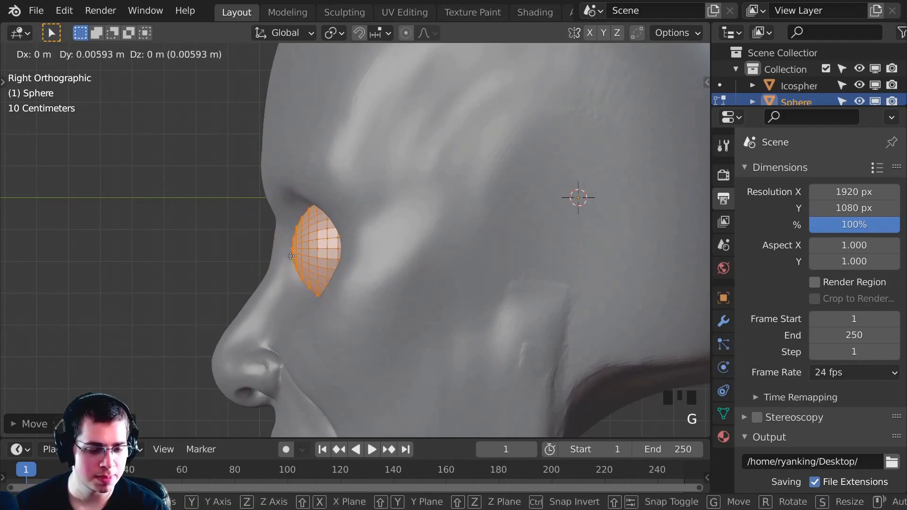
left_click(291, 256)
- Scale the eyeball mesh down a little more to fit the socket, then return to Object Mode
middle_click_drag(291, 256, 367, 279)
mouse_move(367, 279)
middle_mouse_down("ctrl")
mouse_move(356, 276)
mouse_move(366, 276)
middle_mouse_up("ctrl")
key("s")
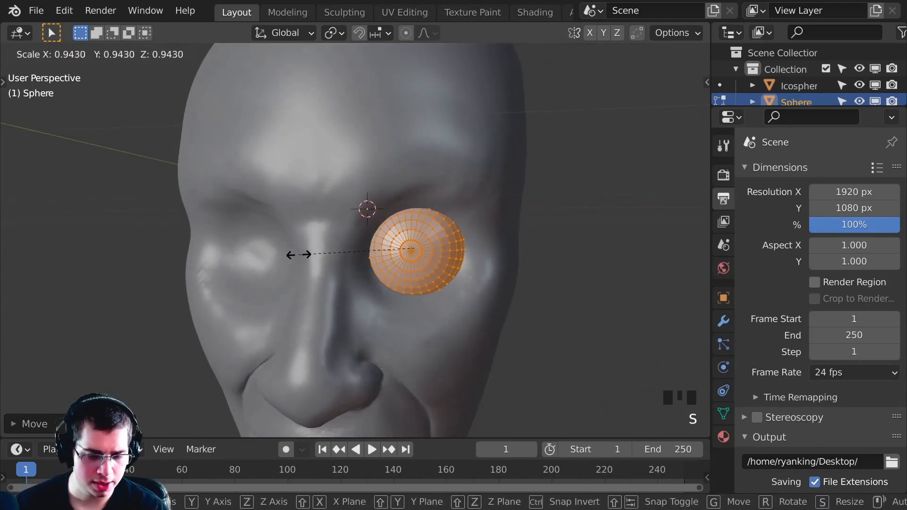
left_click(300, 255)
key("Tab")
middle_click_drag(293, 215, 300, 260, "ctrl")
key("Tab")
key("s")
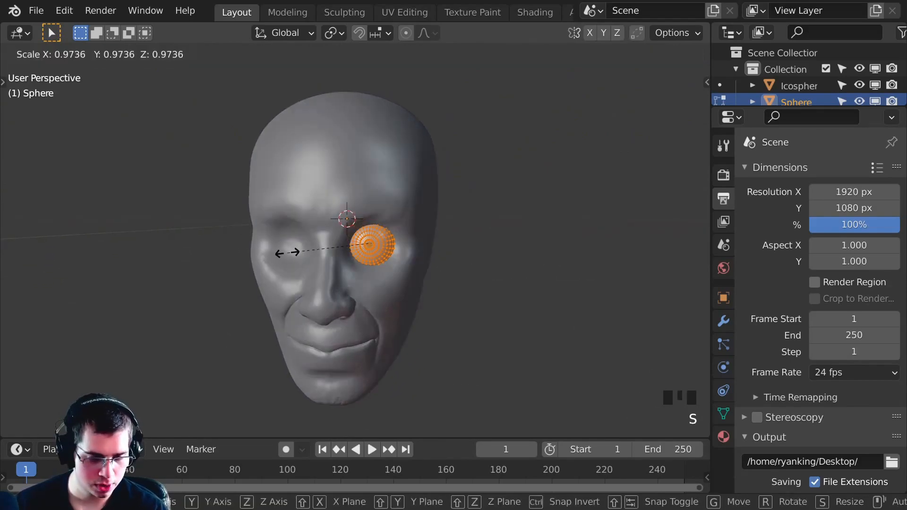
left_click(293, 251)
middle_click_drag(293, 251, 453, 361)
key("Tab")
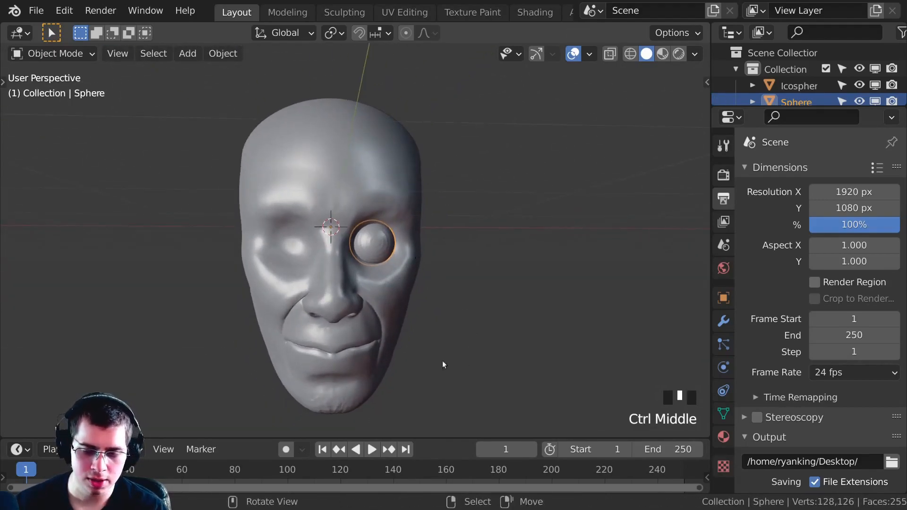
- Add a Mirror modifier on the X axis to the eyeball to create the second eye
left_click(722, 321)
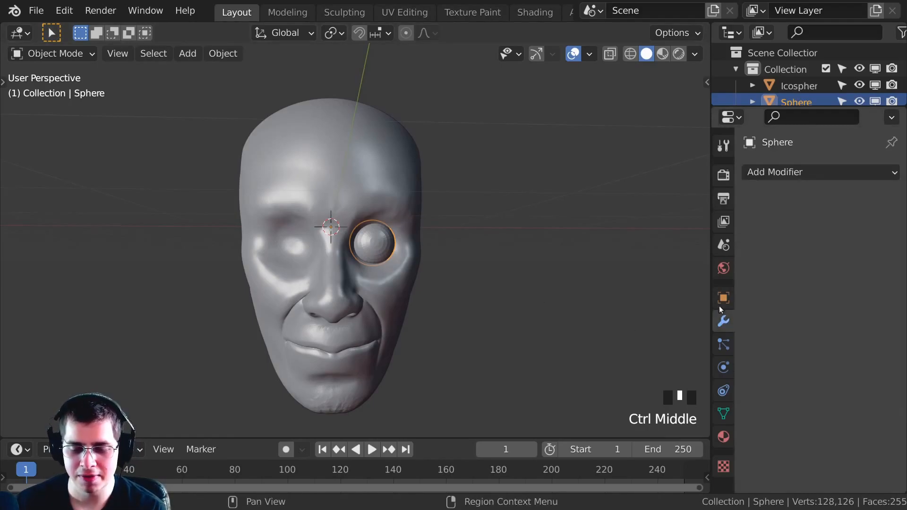
left_click(770, 172)
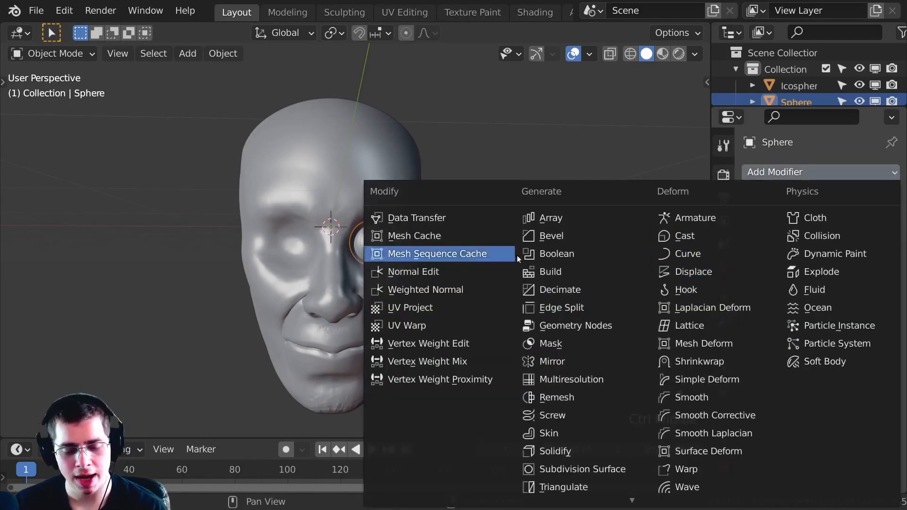
left_click(544, 361)
middle_click_drag(249, 152, 364, 280, "ctrl")
left_click(815, 225)
left_click(815, 225)
middle_click_drag(364, 236, 343, 194, "shift")
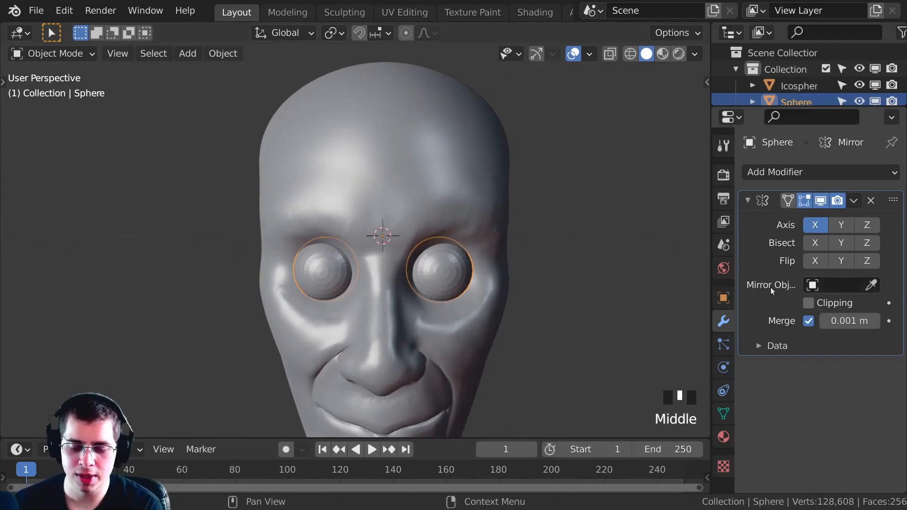
left_click(871, 285)
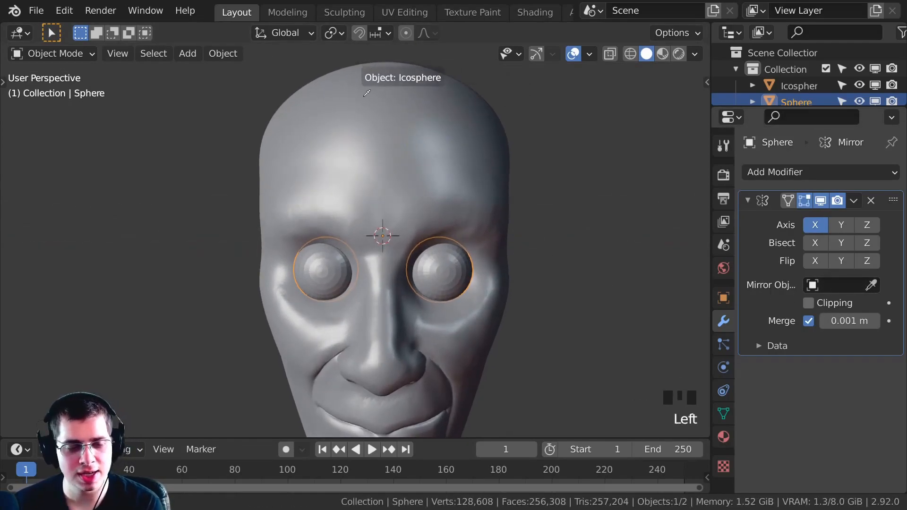
key("Escape")
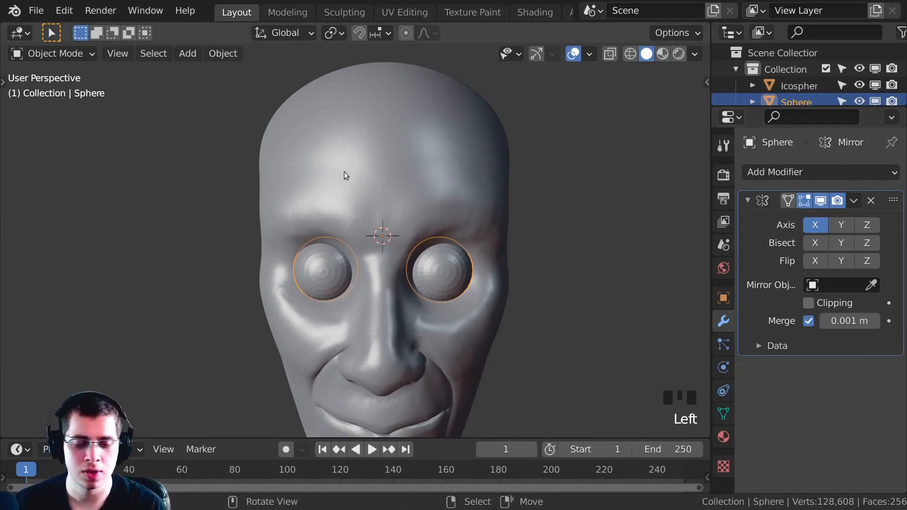
middle_click_drag(303, 284, 354, 265)
middle_click_drag(354, 264, 368, 277, "ctrl")
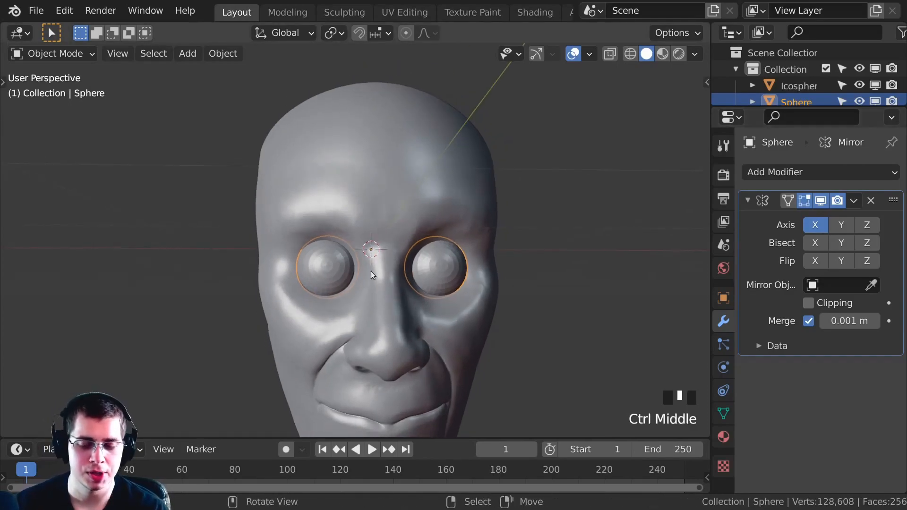
left_click(813, 225)
left_click(813, 225)
- Apply smooth shading to the mirrored eyeballs
middle_click_drag(343, 308, 355, 217, "ctrl")
right_click(299, 210)
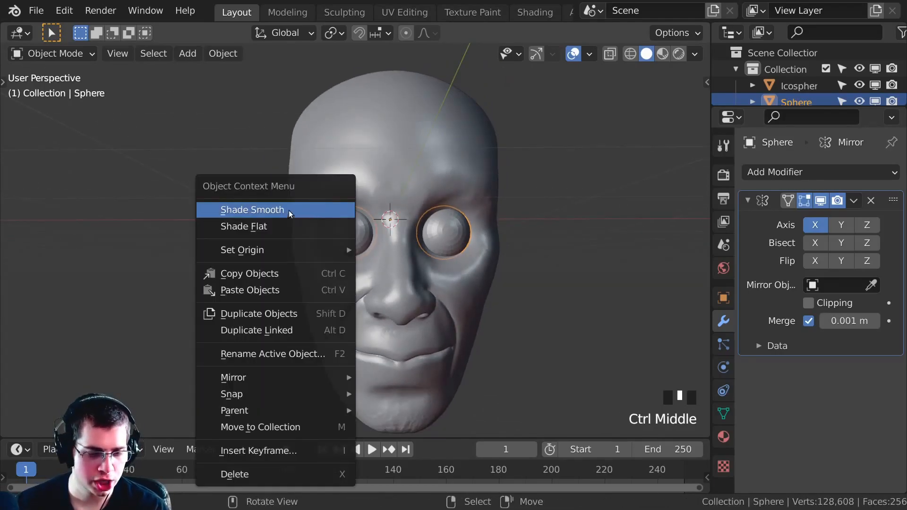
left_click(284, 212)
- In the right orthographic view, nudge the eyeball mesh slightly forward in its socket and leave Edit Mode
middle_click_drag(431, 252, 321, 231, "ctrl")
key("KP_3")
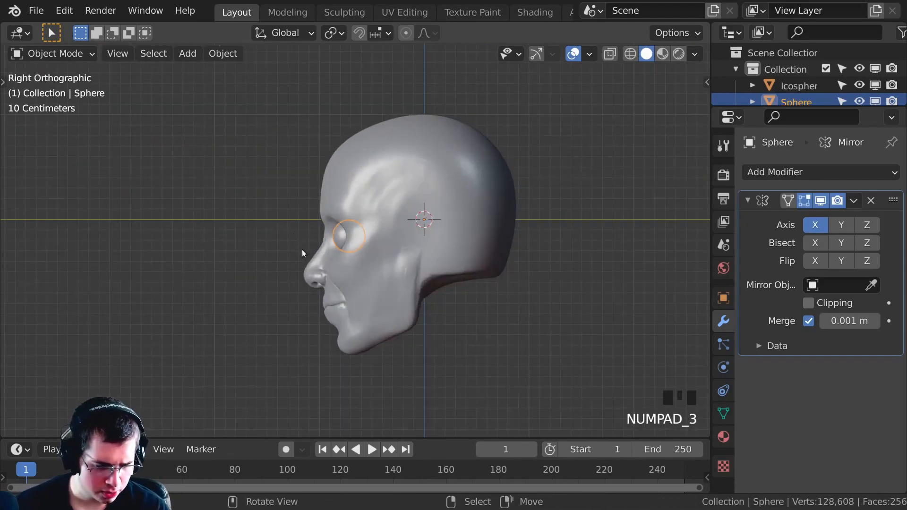
middle_click_drag(275, 201, 309, 261, "shift")
key("Tab")
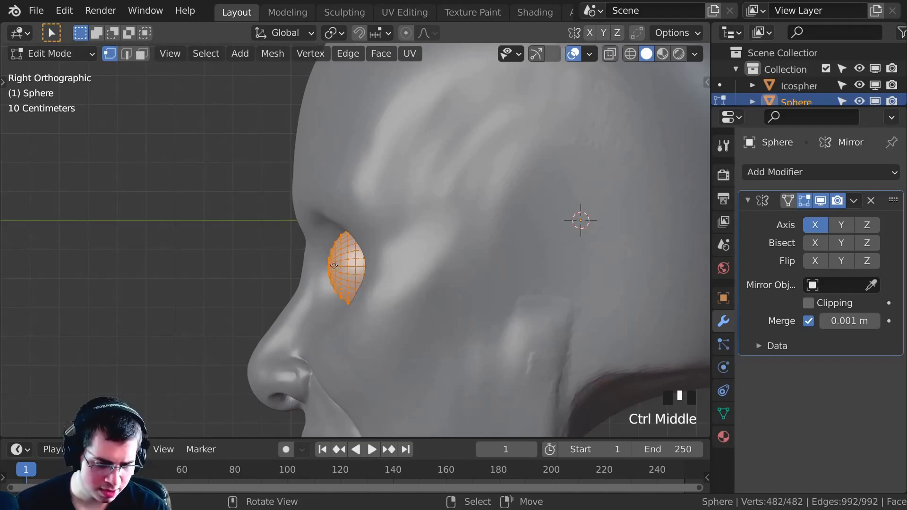
key("g")
left_click(326, 265)
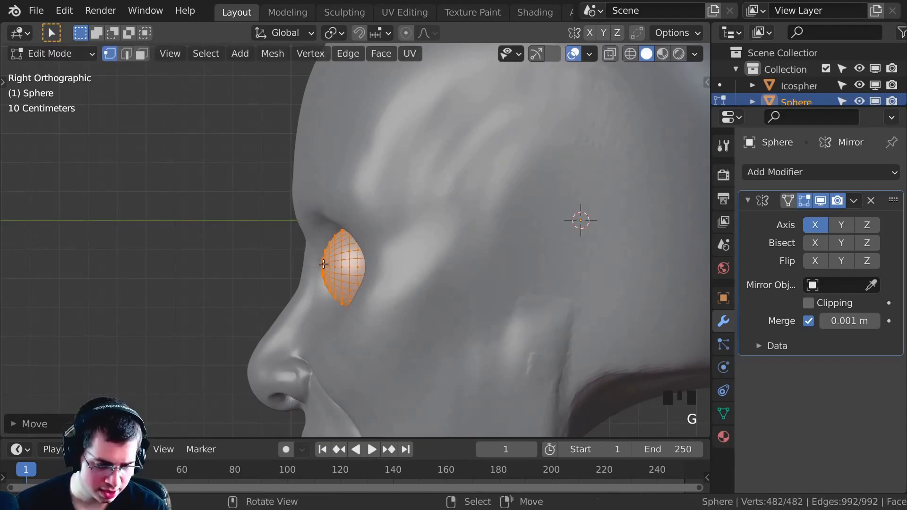
key("Tab")
- Select the head, return to the Sculpting workspace and re-enable Dyntopo
middle_click_drag(359, 283, 465, 315)
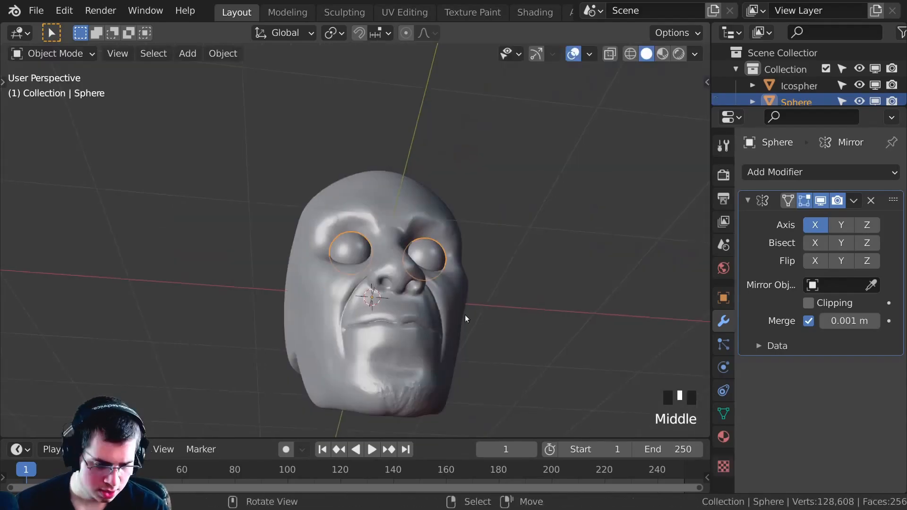
middle_click_drag(264, 259, 308, 256)
middle_click_drag(287, 166, 343, 69)
right_click(354, 182)
left_click(331, 14)
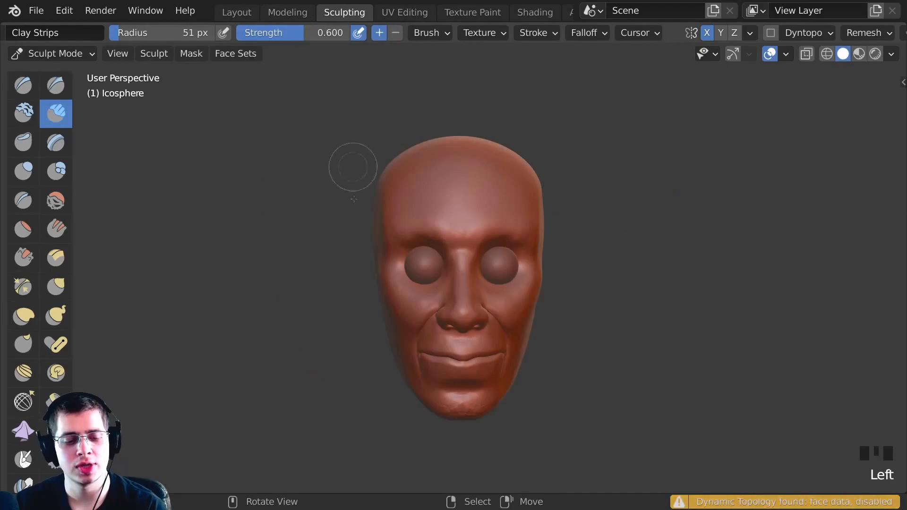
middle_click_drag(357, 312, 410, 157, "shift")
middle_click_drag(462, 300, 425, 222)
middle_click_drag(425, 222, 397, 236, "shift")
middle_click_drag(359, 213, 338, 185, "ctrl")
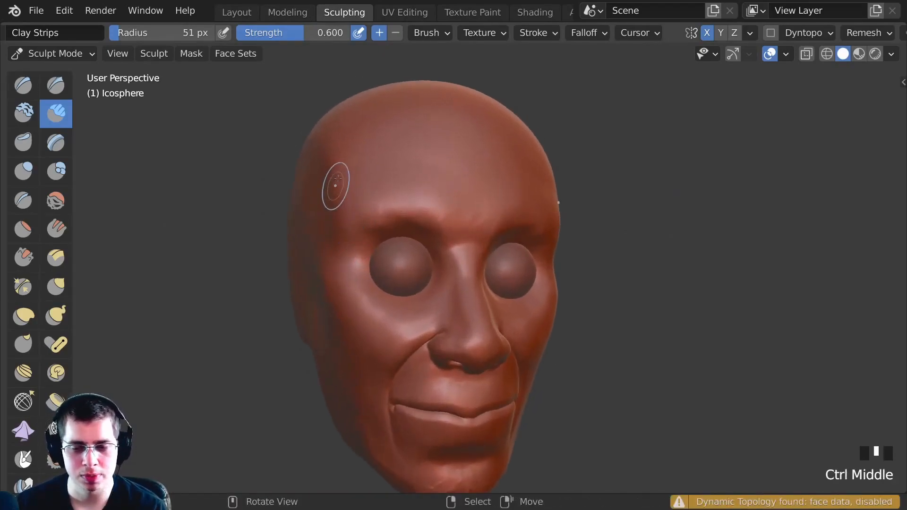
left_click(771, 33)
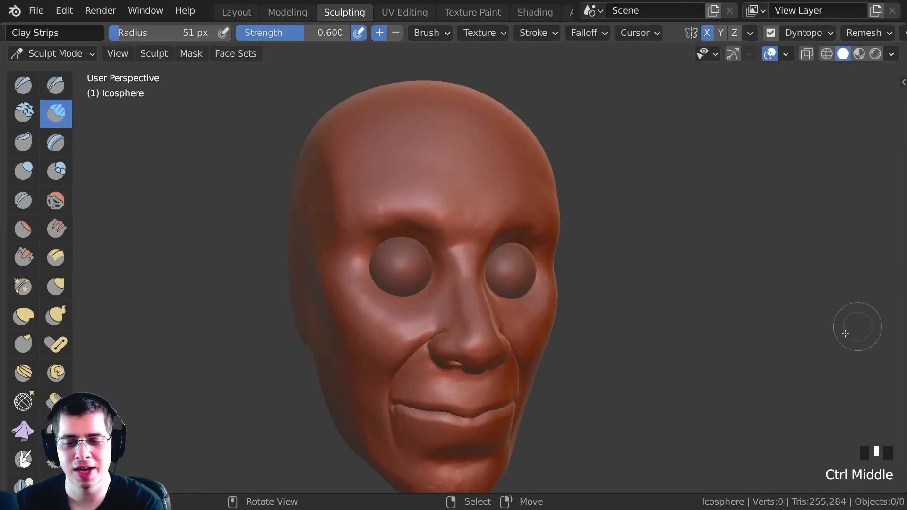
- Build up the upper eyelid with Clay Strips strokes along the top edge of the eyeball
middle_click_drag(328, 260, 378, 196)
middle_click_drag(392, 257, 510, 240, "shift")
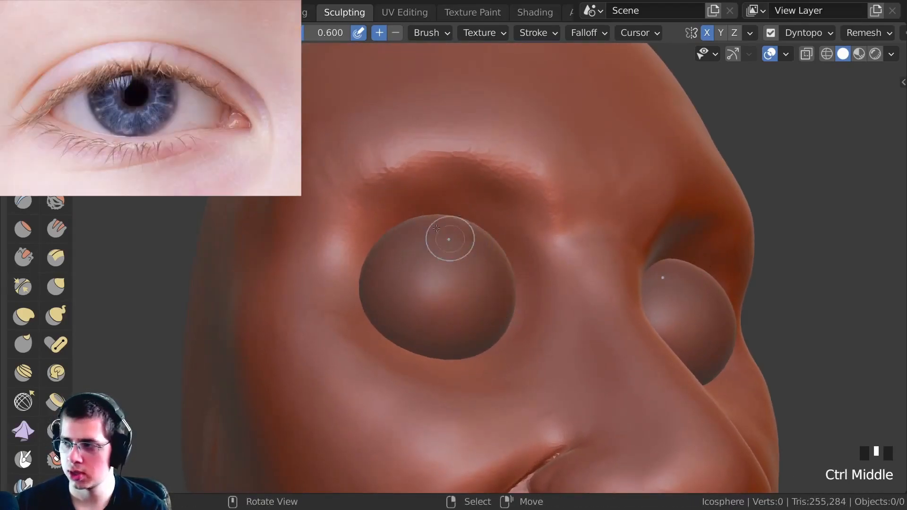
left_click_drag(402, 230, 501, 275)
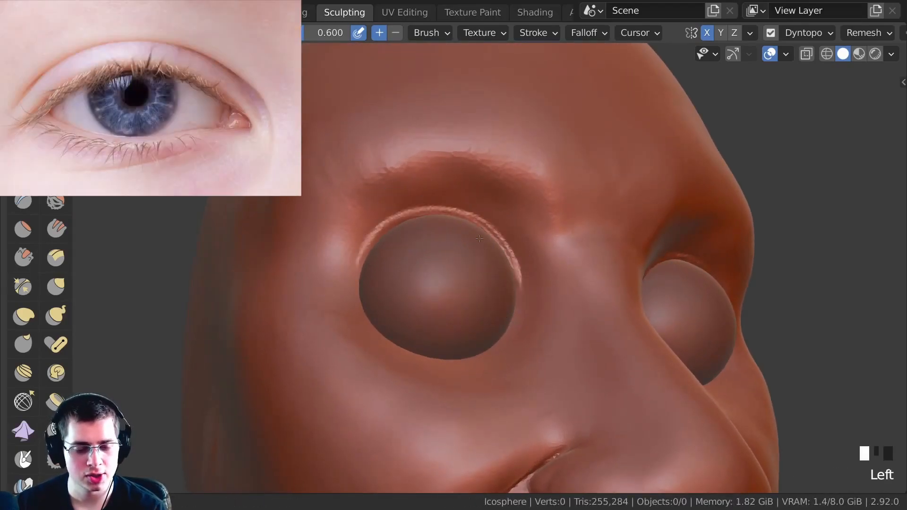
left_click_drag(408, 221, 399, 221)
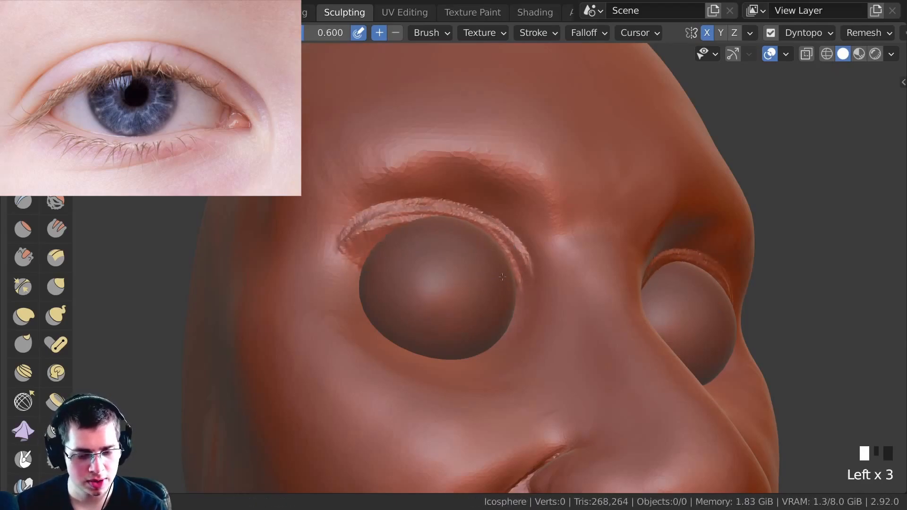
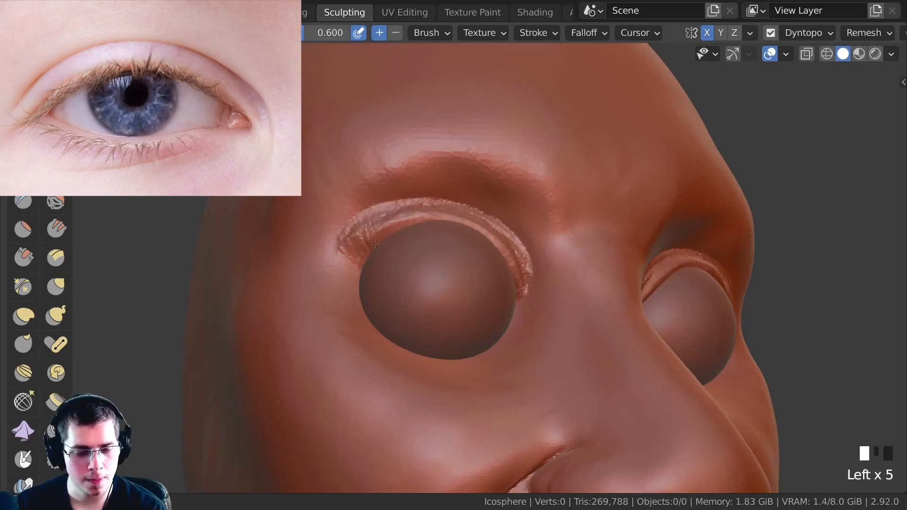
- Extend the upper eyelid down both corners of the eyeball with Clay Strips strokes
left_click_drag(515, 275, 373, 243)
middle_click_drag(479, 248, 386, 234, "ctrl")
left_click_drag(373, 208, 331, 236)
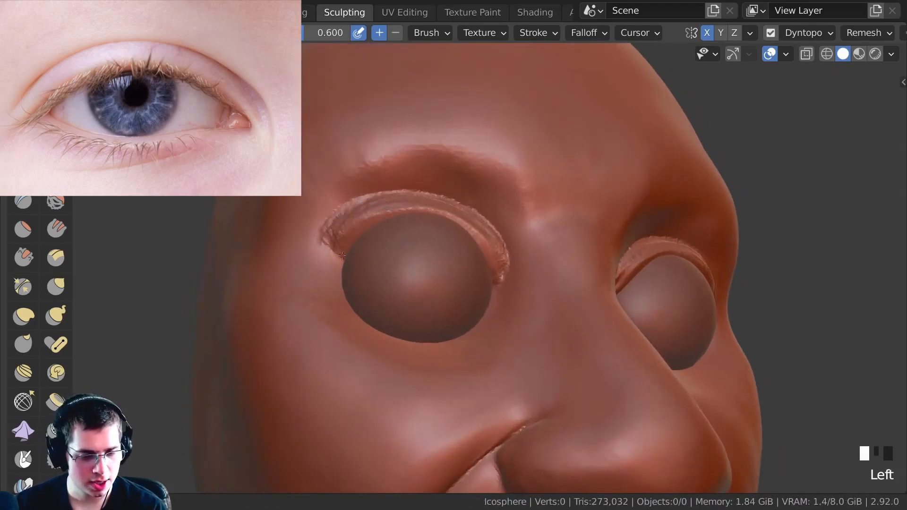
middle_click_drag(359, 250, 357, 223, "ctrl")
left_click_drag(354, 196, 305, 267)
left_click_drag(416, 196, 386, 218)
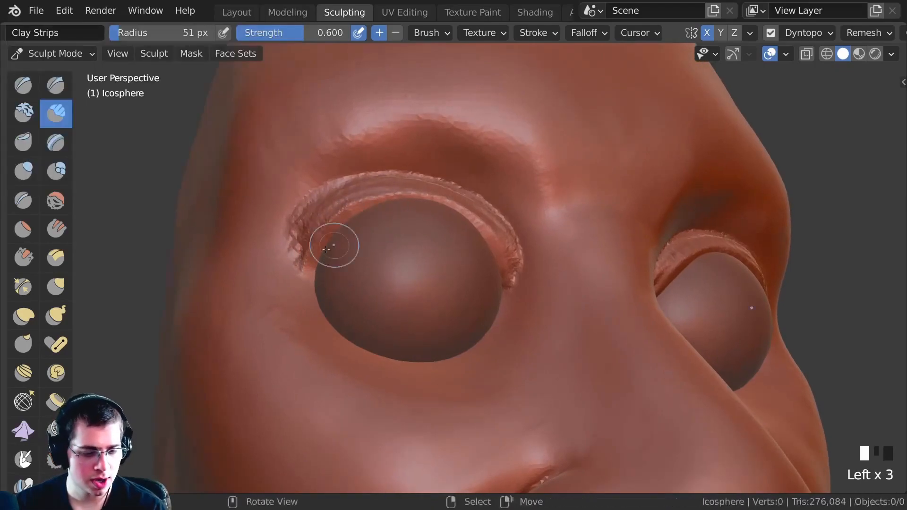
left_click_drag(460, 231, 490, 266)
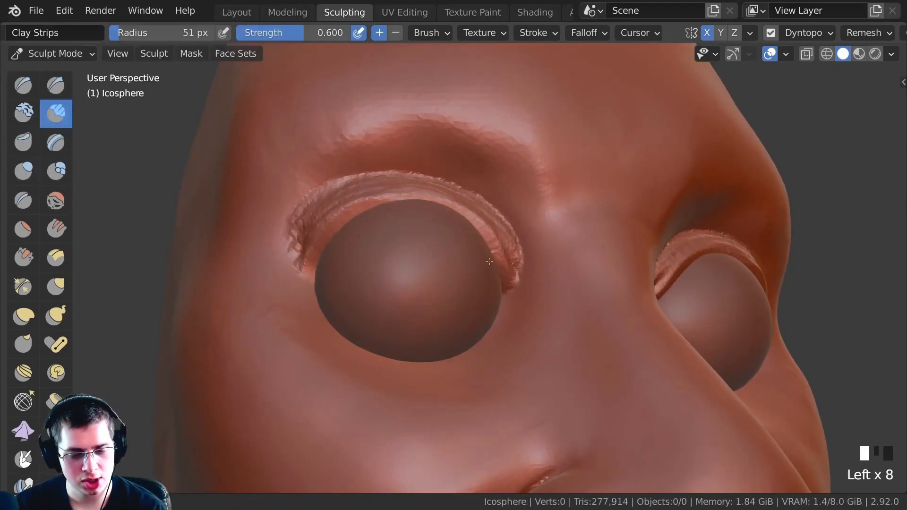
left_click_drag(364, 212, 300, 267)
- Thicken the upper eyelid's underside with more Clay Strips strokes, closing it against the eyeball
mouse_move(469, 259)
middle_mouse_down("ctrl")
mouse_move(418, 357)
mouse_move(454, 374)
mouse_move(397, 334)
mouse_move(421, 330)
middle_mouse_up("ctrl")
middle_click_drag(421, 330, 368, 203, "ctrl")
left_click_drag(367, 164, 353, 174)
middle_click_drag(353, 173, 349, 157, "ctrl")
left_click(349, 157)
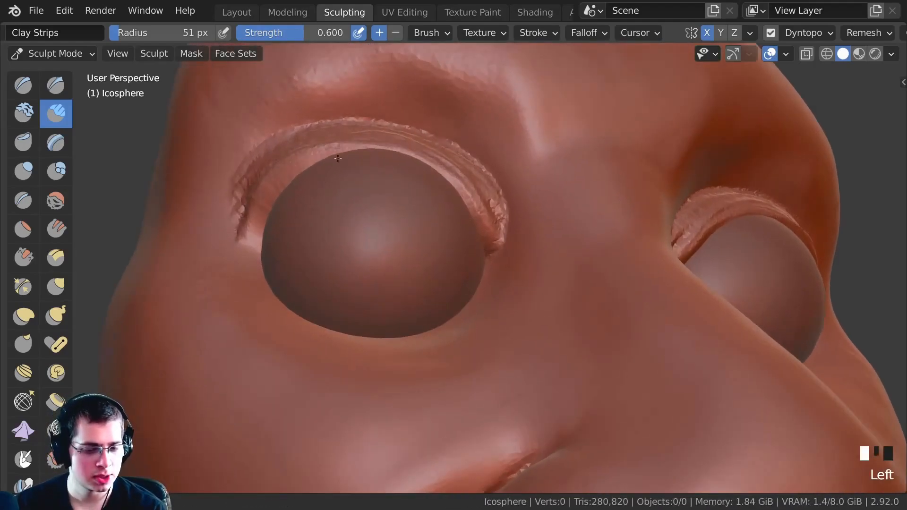
left_click_drag(331, 174, 415, 163)
mouse_move(439, 175)
left_mouse_down()
mouse_move(289, 170)
mouse_move(255, 227)
left_mouse_up()
- Start the lower eyelid with Clay Strips strokes along the bottom edge of the eyeball
middle_click_drag(396, 197, 398, 312, "ctrl")
mouse_move(398, 312)
middle_mouse_down()
mouse_move(399, 343)
mouse_move(391, 298)
middle_mouse_up()
middle_click_drag(389, 353, 429, 265, "ctrl")
middle_click_drag(439, 328, 436, 270, "ctrl")
middle_click_drag(436, 270, 456, 257, "shift")
left_click_drag(533, 298, 447, 336)
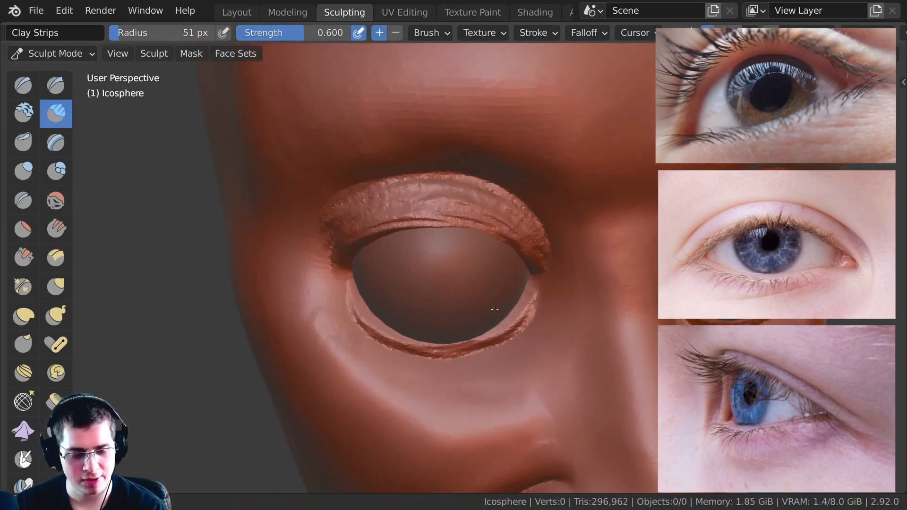
- Build up the lower eyelid's rim from the inner to the outer corner with Clay Strips
middle_click_drag(448, 330, 449, 319, "ctrl")
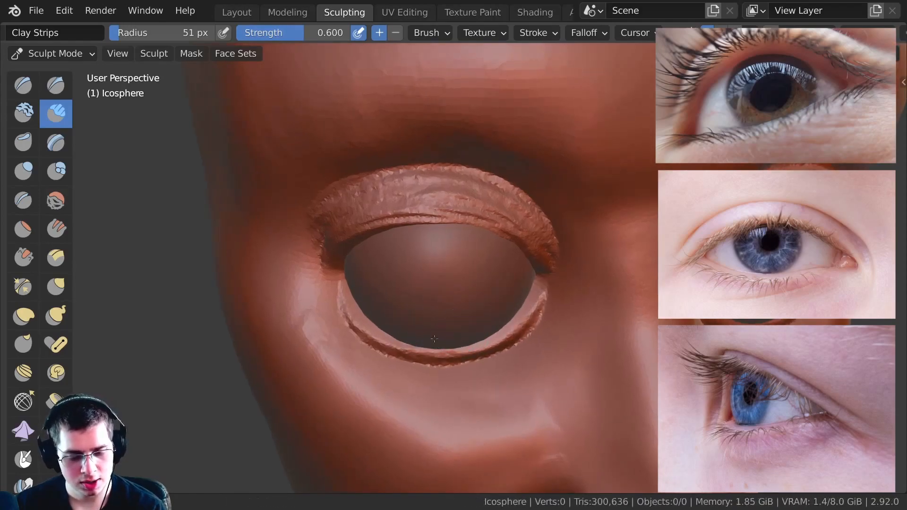
left_click_drag(373, 302, 336, 282)
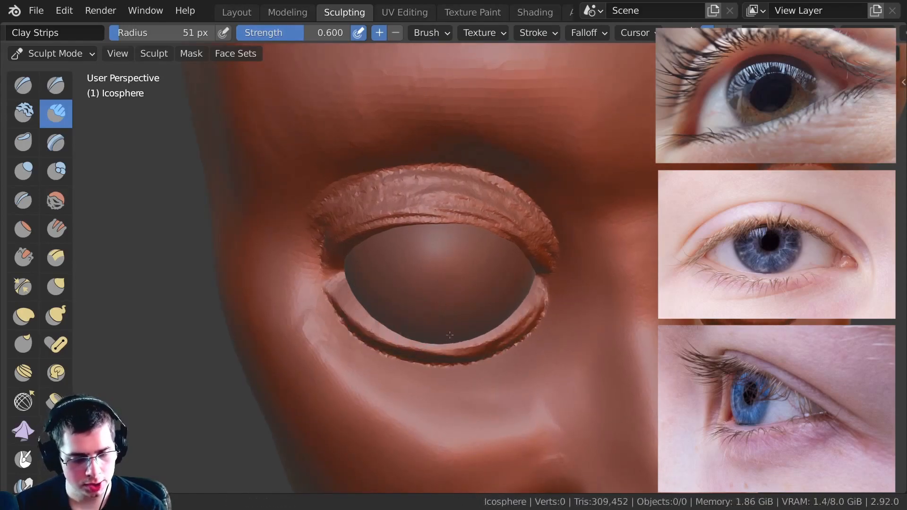
left_click_drag(444, 320, 430, 335)
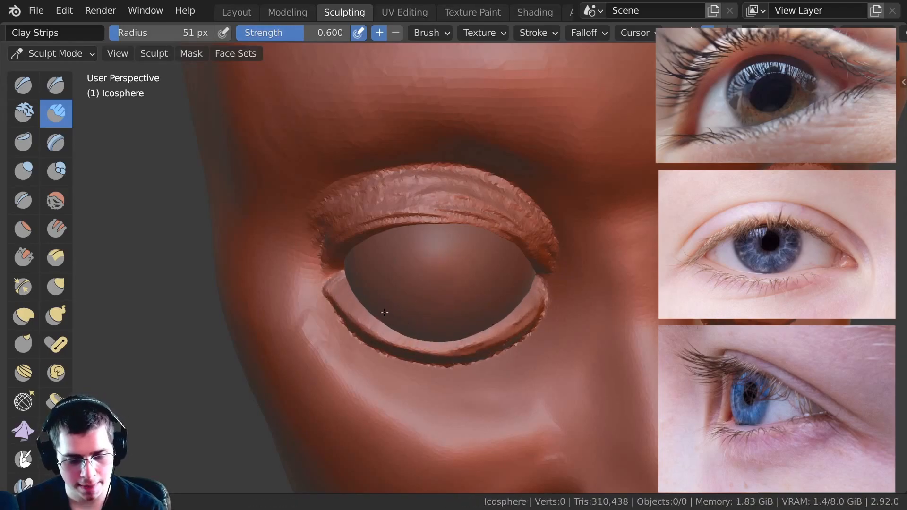
middle_click_drag(388, 315, 388, 369, "ctrl")
mouse_move(388, 331)
middle_mouse_down()
mouse_move(444, 288)
mouse_move(477, 279)
mouse_move(437, 274)
mouse_move(374, 289)
mouse_move(425, 278)
mouse_move(471, 247)
middle_mouse_up()
- Fill in the lower eyelid near the inner eye corner with short Clay Strips strokes
scroll(470, 266, "up", 6)
mouse_move(534, 333)
left_mouse_down()
mouse_move(565, 310)
mouse_move(539, 333)
left_mouse_up()
middle_click_drag(562, 311, 534, 323)
left_click_drag(554, 317, 549, 319)
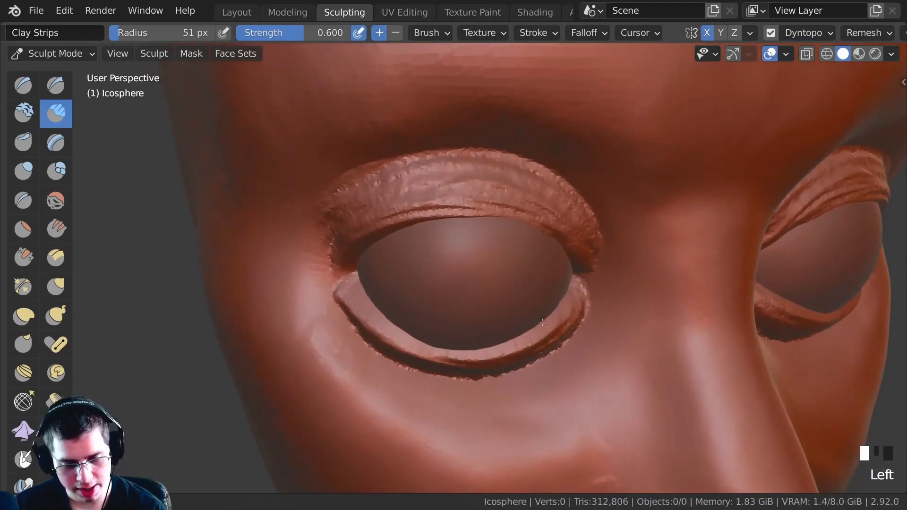
middle_click_drag(454, 332, 423, 257, "ctrl")
middle_click_drag(423, 258, 407, 238, "shift")
mouse_move(407, 239)
middle_mouse_down()
mouse_move(396, 247)
mouse_move(421, 278)
mouse_move(426, 269)
mouse_move(474, 273)
mouse_move(459, 300)
mouse_move(364, 303)
mouse_move(354, 253)
mouse_move(522, 263)
mouse_move(429, 264)
mouse_move(441, 254)
mouse_move(479, 286)
mouse_move(461, 284)
mouse_move(456, 255)
middle_mouse_up()
- Switch to the Grab brush and pull the lower eyelid up against the eyeball in small moves
key("g")
left_click_drag(462, 254, 467, 252)
left_click_drag(462, 252, 466, 251)
left_click_drag(462, 255, 466, 254)
left_click_drag(462, 254, 465, 253)
left_click_drag(460, 254, 463, 254)
middle_click_drag(463, 254, 378, 256)
mouse_move(378, 255)
middle_mouse_down("ctrl")
mouse_move(434, 259)
mouse_move(414, 262)
mouse_move(377, 323)
middle_mouse_up("ctrl")
left_click_drag(380, 318, 380, 313)
left_click_drag(382, 314, 380, 311)
left_click_drag(381, 312, 380, 310)
left_click_drag(383, 311, 380, 310)
middle_click_drag(383, 306, 382, 310)
left_click_drag(382, 308, 380, 307)
middle_click_drag(380, 307, 396, 278)
- Reshape the upper eyelid over the eyeball with small Grab adjustments
mouse_move(392, 278)
middle_mouse_down()
mouse_move(384, 271)
mouse_move(445, 241)
middle_mouse_up()
middle_click_drag(444, 241, 449, 221, "ctrl")
left_click_drag(448, 220, 451, 222)
left_click_drag(447, 219, 451, 222)
left_click_drag(447, 219, 452, 224)
middle_click_drag(452, 224, 440, 243, "ctrl")
left_click_drag(442, 248, 441, 243)
left_click_drag(437, 248, 432, 241)
middle_click_drag(416, 246, 446, 247)
left_click_drag(432, 246, 428, 240)
mouse_move(416, 226)
middle_mouse_down()
mouse_move(360, 185)
mouse_move(416, 208)
mouse_move(347, 231)
mouse_move(398, 213)
mouse_move(384, 209)
mouse_move(462, 229)
middle_mouse_up()
- Adjust the outer eye corner and the upper eyelid's edge with the Grab brush, working from a low angle
middle_click_drag(330, 244, 367, 250, "ctrl")
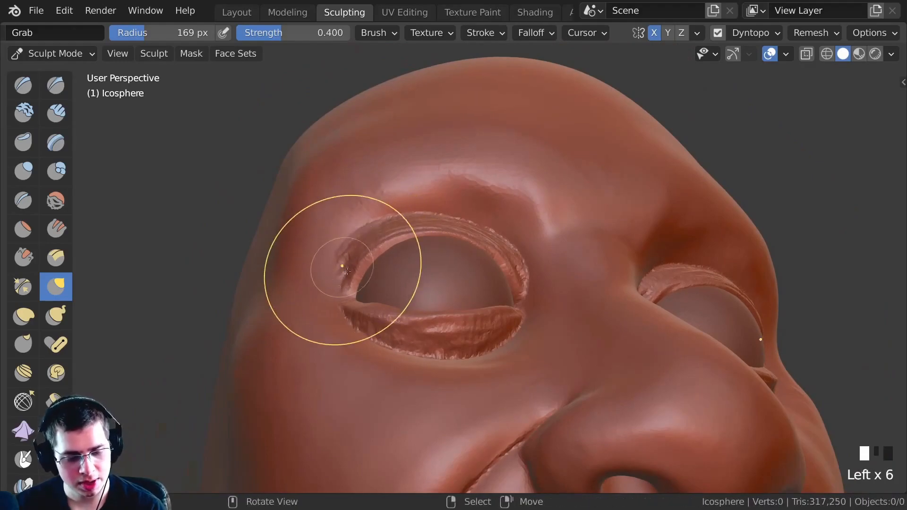
left_click_drag(461, 241, 464, 239)
left_click_drag(477, 246, 479, 244)
left_click_drag(494, 252, 514, 271)
left_click_drag(516, 279, 518, 286)
mouse_move(347, 265)
middle_mouse_down("ctrl")
mouse_move(353, 246)
mouse_move(334, 262)
mouse_move(314, 239)
mouse_move(336, 275)
middle_mouse_up("ctrl")
left_click_drag(337, 279, 339, 278)
- Shape the inner eye corner and the adjoining eyelid edges with the Grab brush
mouse_move(359, 279)
middle_mouse_down()
mouse_move(475, 466)
mouse_move(478, 342)
mouse_move(470, 363)
middle_mouse_up()
left_click_drag(388, 343, 385, 331)
left_click_drag(385, 335, 385, 330)
mouse_move(386, 333)
middle_mouse_down()
mouse_move(395, 299)
mouse_move(404, 331)
middle_mouse_up()
mouse_move(405, 333)
middle_mouse_down()
mouse_move(425, 312)
mouse_move(398, 266)
mouse_move(458, 273)
middle_mouse_up()
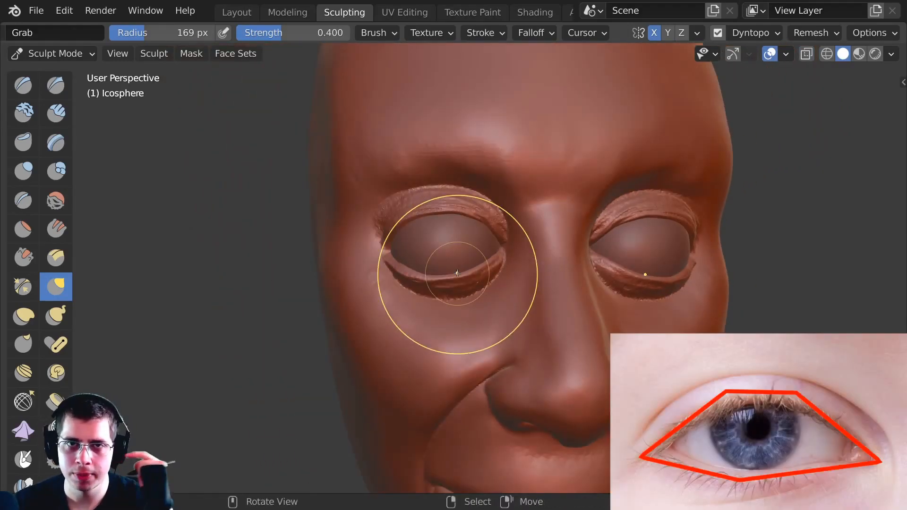
mouse_move(458, 273)
middle_mouse_down()
mouse_move(447, 279)
mouse_move(497, 240)
mouse_move(486, 255)
middle_mouse_up()
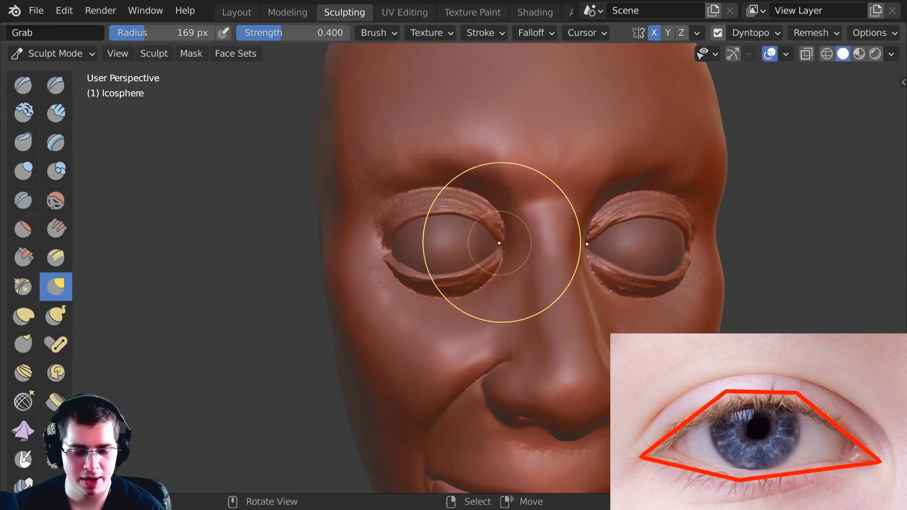
mouse_move(468, 244)
middle_mouse_down()
mouse_move(419, 280)
mouse_move(470, 288)
mouse_move(425, 280)
mouse_move(463, 281)
middle_mouse_up()
- Refine the overall eyelid outline with the Grab brush, comparing the eye from the front and side
mouse_move(400, 301)
middle_mouse_down()
mouse_move(411, 283)
mouse_move(385, 162)
mouse_move(493, 257)
mouse_move(444, 330)
middle_mouse_up()
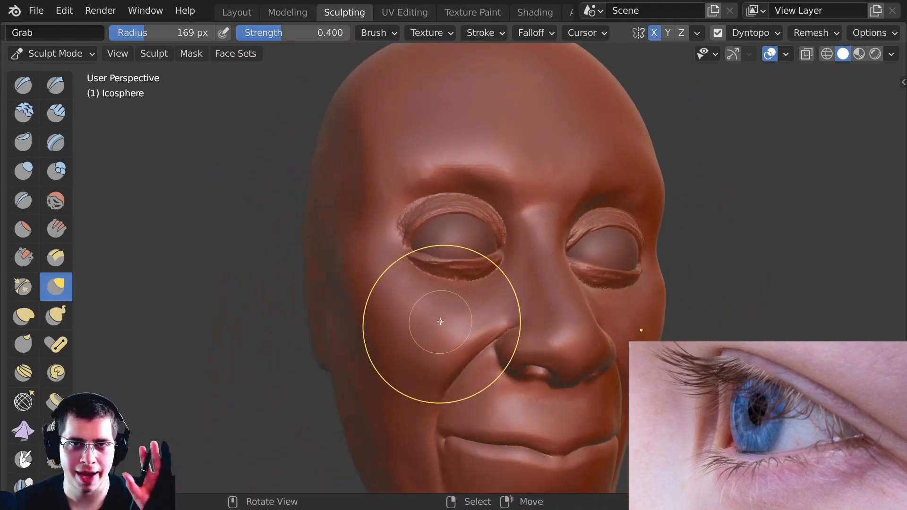
mouse_move(439, 318)
middle_mouse_down()
mouse_move(481, 294)
mouse_move(419, 268)
mouse_move(473, 283)
mouse_move(517, 278)
mouse_move(504, 262)
mouse_move(378, 286)
mouse_move(499, 216)
middle_mouse_up()
middle_click_drag(442, 264, 506, 277)
left_click_drag(505, 295, 506, 286)
middle_click_drag(501, 293, 437, 302)
mouse_move(428, 307)
middle_mouse_down("ctrl")
mouse_move(400, 383)
mouse_move(431, 339)
mouse_move(585, 343)
mouse_move(402, 330)
mouse_move(415, 233)
mouse_move(380, 346)
mouse_move(401, 209)
mouse_move(411, 235)
mouse_move(368, 330)
middle_mouse_up("ctrl")
mouse_move(369, 330)
middle_mouse_down()
mouse_move(340, 369)
mouse_move(367, 357)
middle_mouse_up()
middle_click_drag(366, 357, 352, 295, "ctrl")
left_click_drag(354, 293, 346, 289)
middle_click_drag(350, 296, 378, 250, "ctrl")
mouse_move(383, 249)
middle_mouse_down()
mouse_move(367, 251)
mouse_move(371, 215)
middle_mouse_up()
middle_click_drag(371, 215, 321, 212)
middle_click_drag(321, 212, 308, 227, "shift")
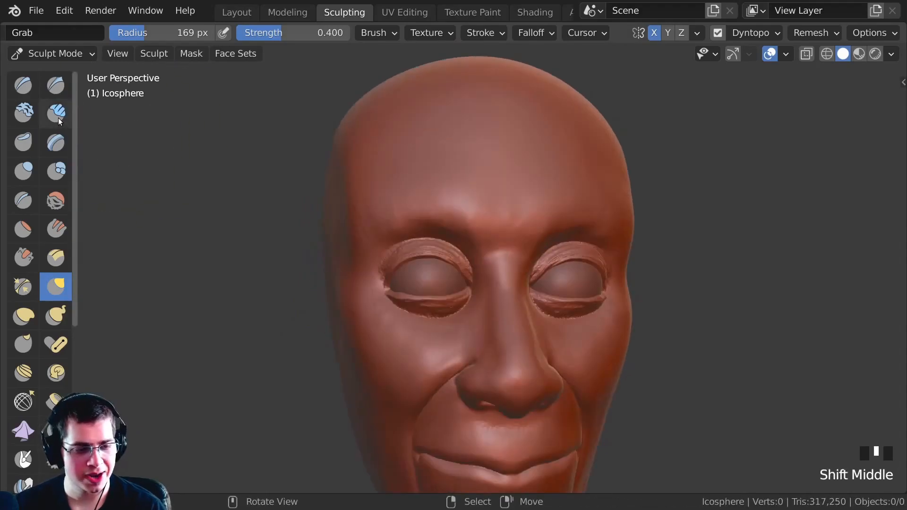
- Return to the Clay Strips brush and smooth the upper eyelid's surface and its outer end into the socket
left_click(56, 114)
mouse_move(397, 207)
middle_mouse_down("shift")
mouse_move(417, 268)
mouse_move(531, 256)
mouse_move(356, 209)
mouse_move(389, 240)
middle_mouse_up("shift")
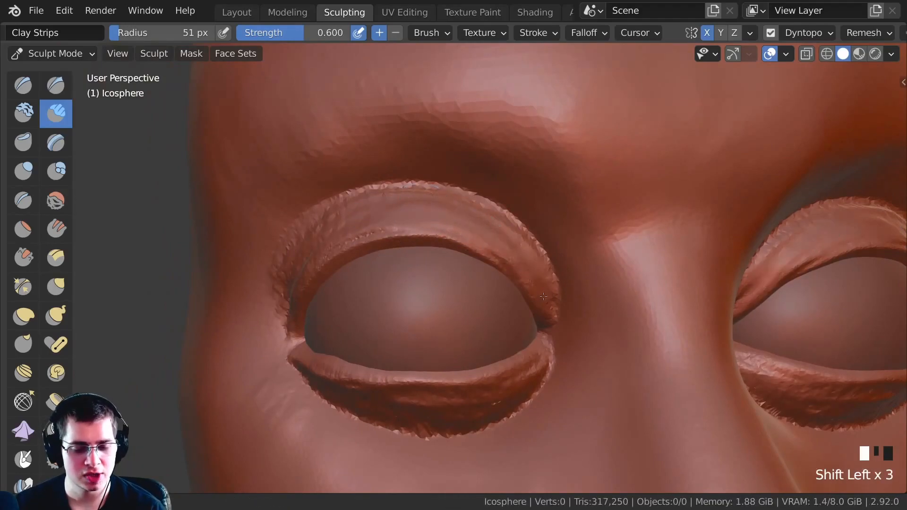
mouse_move(321, 222)
middle_mouse_down()
mouse_move(407, 204)
mouse_move(366, 222)
mouse_move(366, 239)
middle_mouse_up()
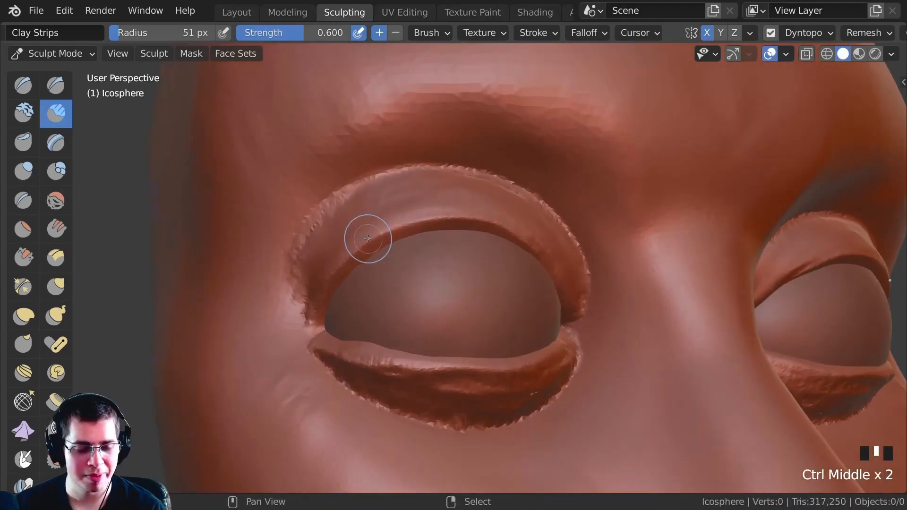
left_click_drag(367, 239, 482, 222, "shift")
middle_click_drag(416, 285, 360, 238, "ctrl")
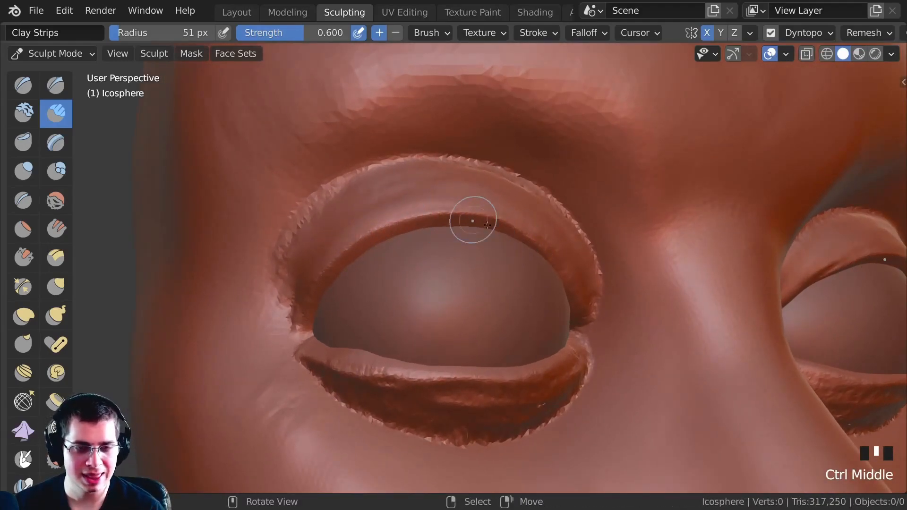
middle_click_drag(480, 221, 480, 240)
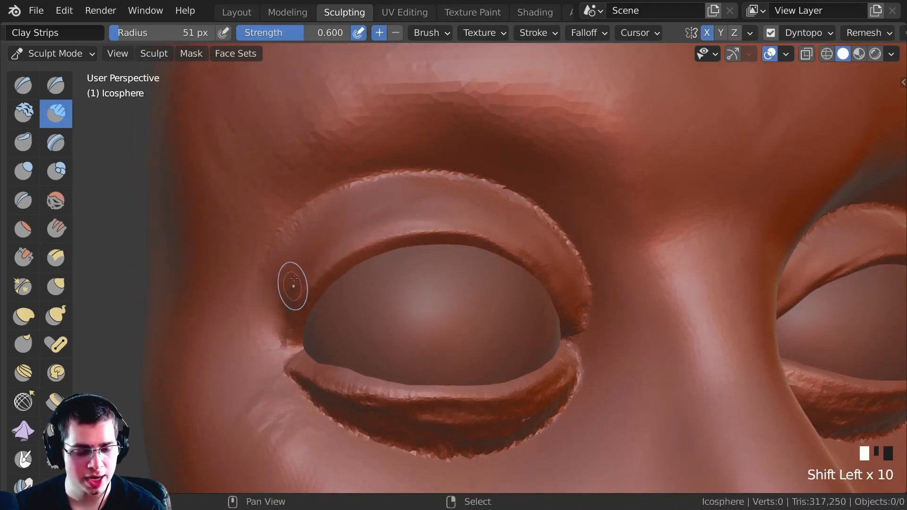
middle_click_drag(293, 284, 345, 162, "ctrl")
left_click_drag(344, 162, 544, 180, "shift")
key("ctrl+z")
mouse_move(361, 231)
left_mouse_down("shift")
mouse_move(467, 236)
mouse_move(525, 255)
left_mouse_up("shift")
key("ctrl+z")
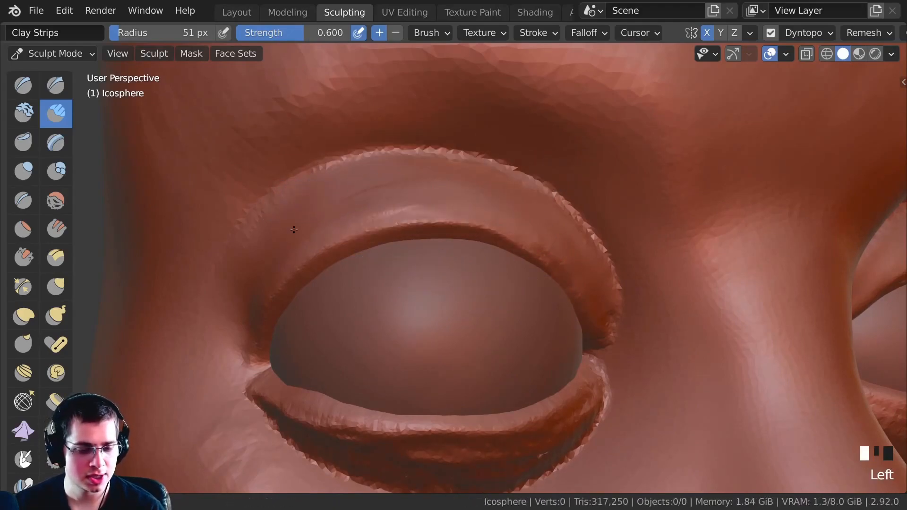
- Refine the upper eyelid's outer half with Clay Strips strokes
middle_click_drag(291, 232, 340, 219, "ctrl")
mouse_move(289, 239)
middle_mouse_down("shift")
mouse_move(257, 258)
mouse_move(499, 335)
middle_mouse_up("shift")
left_click_drag(499, 334, 469, 355, "shift")
- Smooth the lower eyelid's front face and blend its lower edge into the cheek
left_click_drag(328, 334, 324, 330, "shift")
left_click_drag(324, 330, 321, 326, "shift")
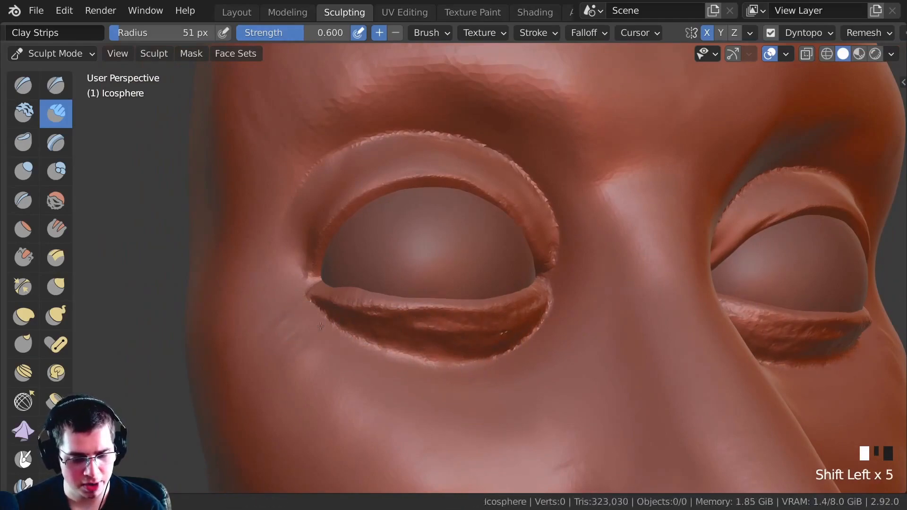
left_click_drag(373, 349, 437, 366, "shift")
left_click_drag(523, 339, 467, 371, "shift")
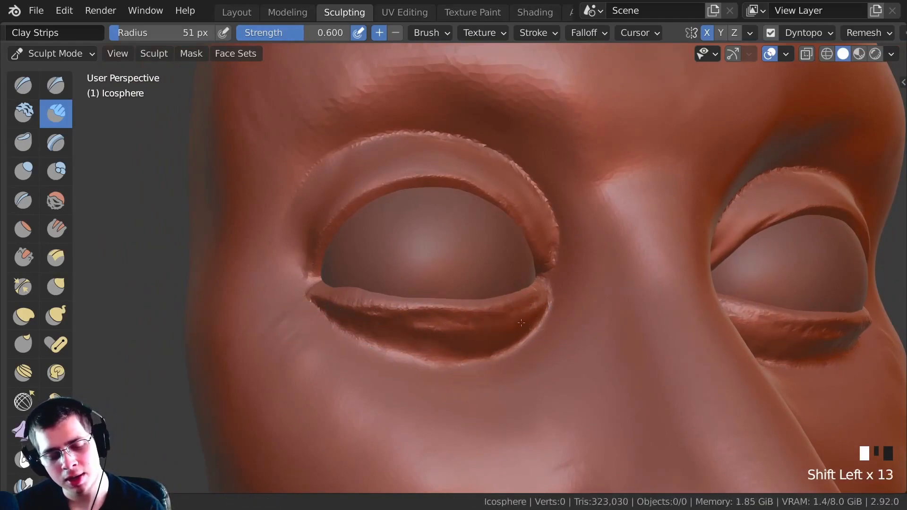
middle_click_drag(364, 322, 389, 314)
left_click_drag(389, 314, 441, 319, "shift")
mouse_move(336, 289)
middle_mouse_down()
mouse_move(378, 330)
mouse_move(472, 307)
middle_mouse_up()
left_click_drag(543, 283, 517, 300, "shift")
mouse_move(517, 300)
middle_mouse_down("ctrl")
mouse_move(510, 247)
mouse_move(547, 240)
middle_mouse_up("ctrl")
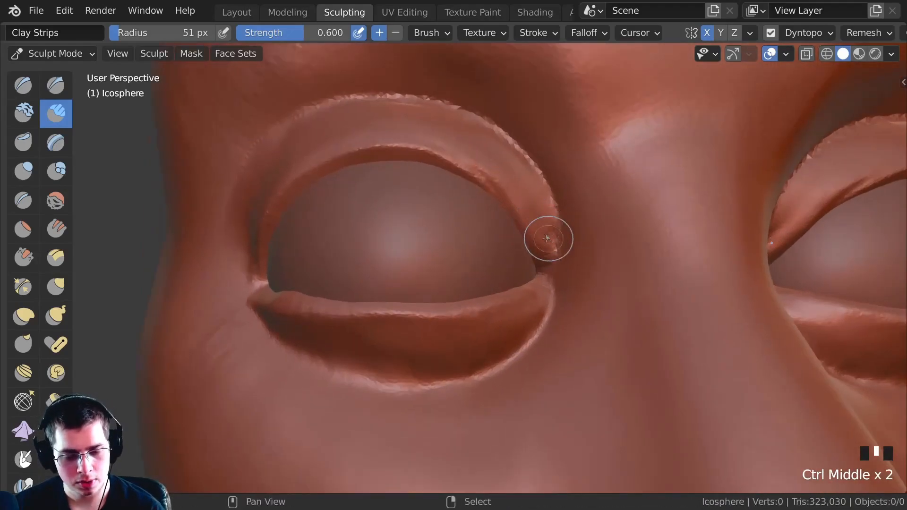
- Carve the eyelids near the inner eye corner with inverted Clay Strips strokes and smooth the lower lid's edge
middle_click_drag(526, 191, 461, 149, "ctrl+shift")
mouse_move(521, 201)
middle_mouse_down()
mouse_move(359, 257)
mouse_move(329, 250)
mouse_move(582, 266)
middle_mouse_up()
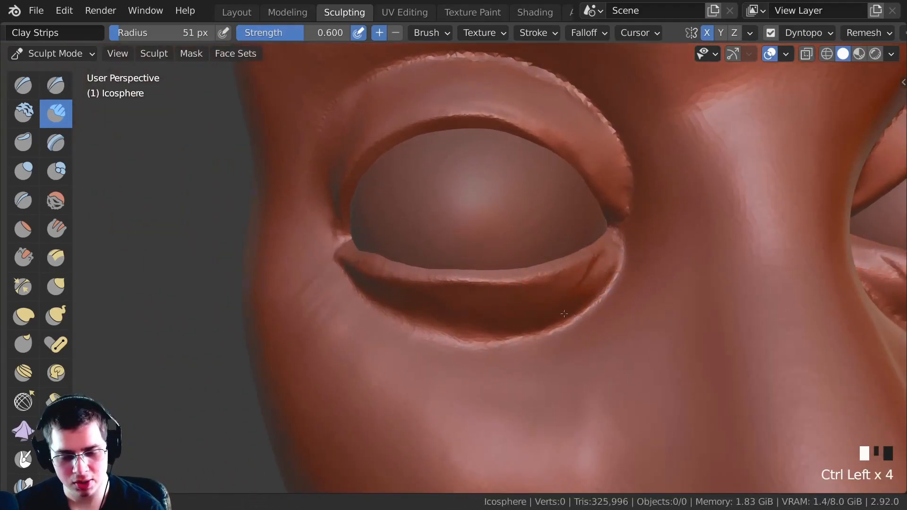
left_click_drag(613, 260, 535, 343, "shift")
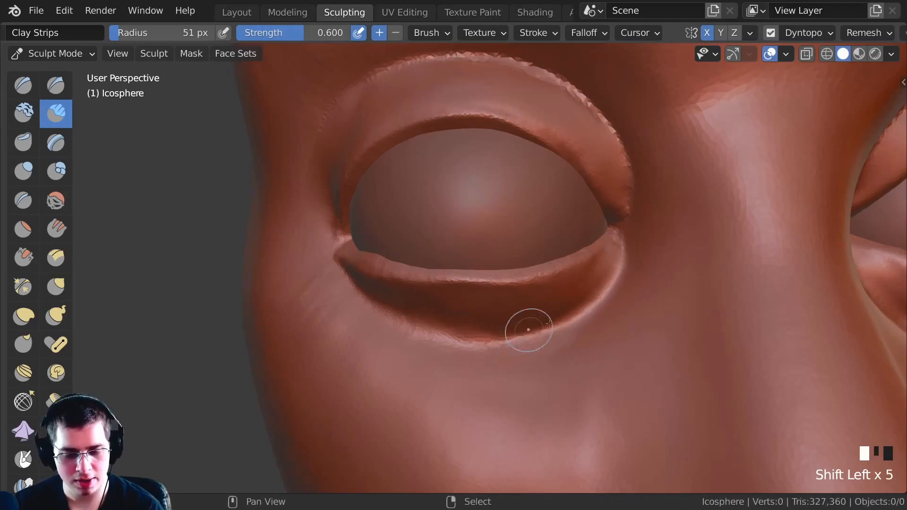
middle_click_drag(502, 347, 567, 275)
- Carve back the middle of the lower eyelid below its rim with inverted Clay Strips and smooth it
middle_click_drag(451, 307, 499, 293)
left_click_drag(499, 293, 441, 290, "ctrl")
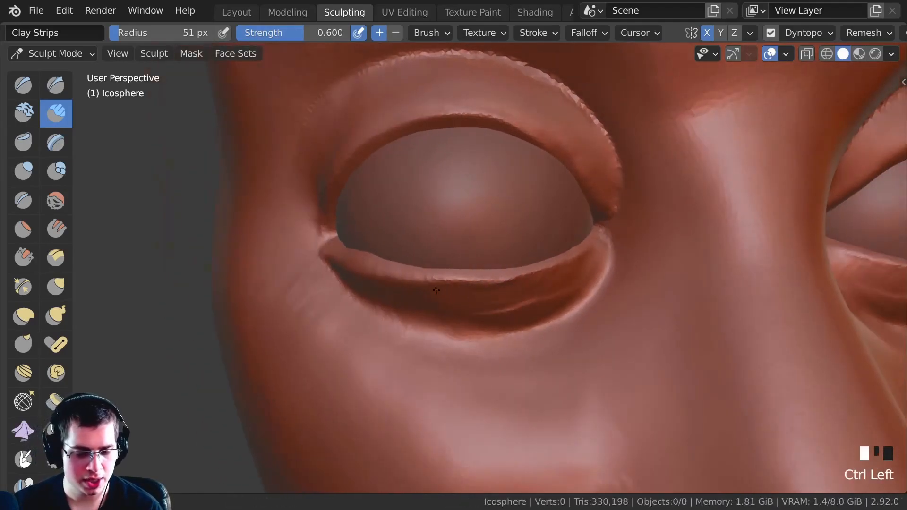
middle_click_drag(415, 290, 429, 289)
left_click_drag(430, 289, 400, 279, "ctrl")
middle_click_drag(551, 302, 535, 304)
left_click_drag(535, 304, 417, 301, "ctrl")
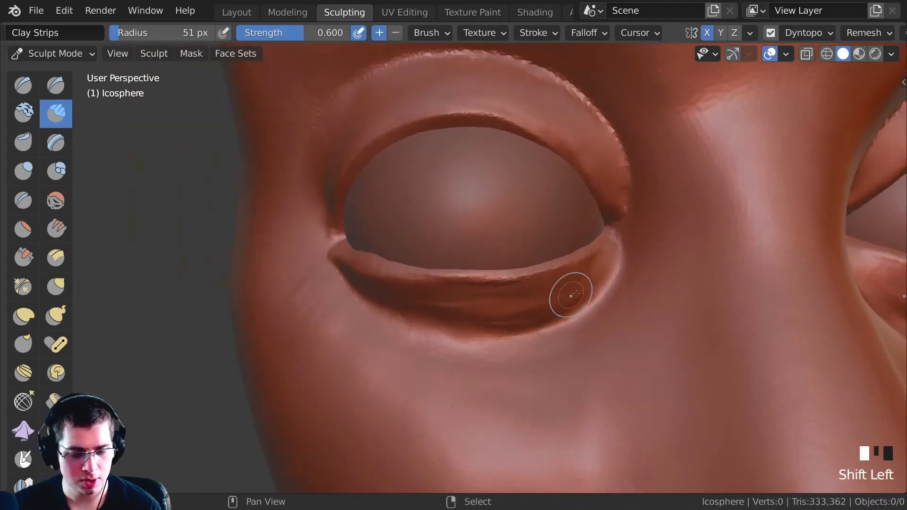
middle_click_drag(443, 318, 432, 302)
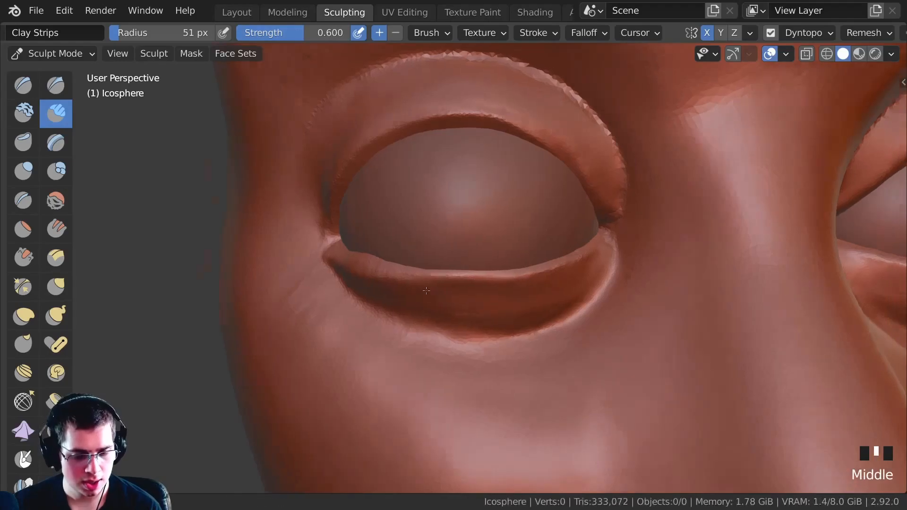
- Carve down the outer end of the lower eyelid and blend it into the outer eye corner
left_click_drag(433, 302, 401, 286, "ctrl")
middle_click_drag(402, 286, 356, 272, "shift")
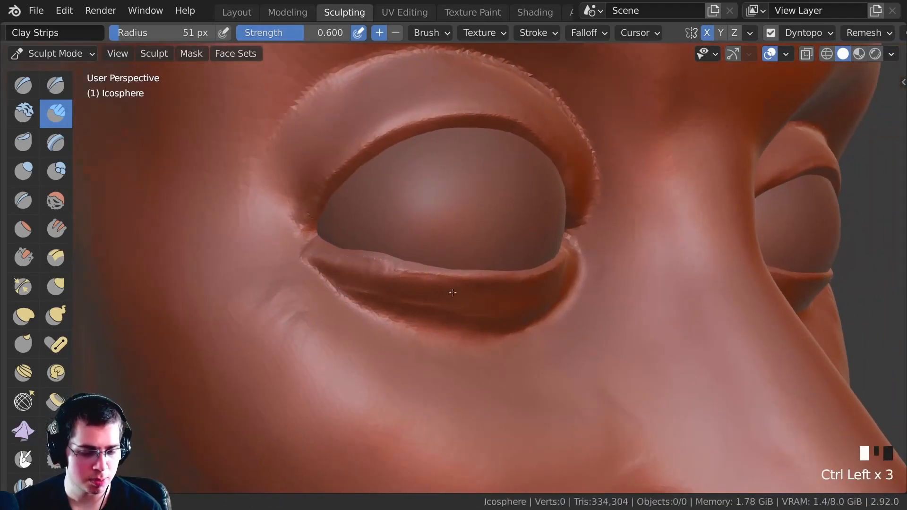
middle_click_drag(356, 291, 321, 264, "ctrl")
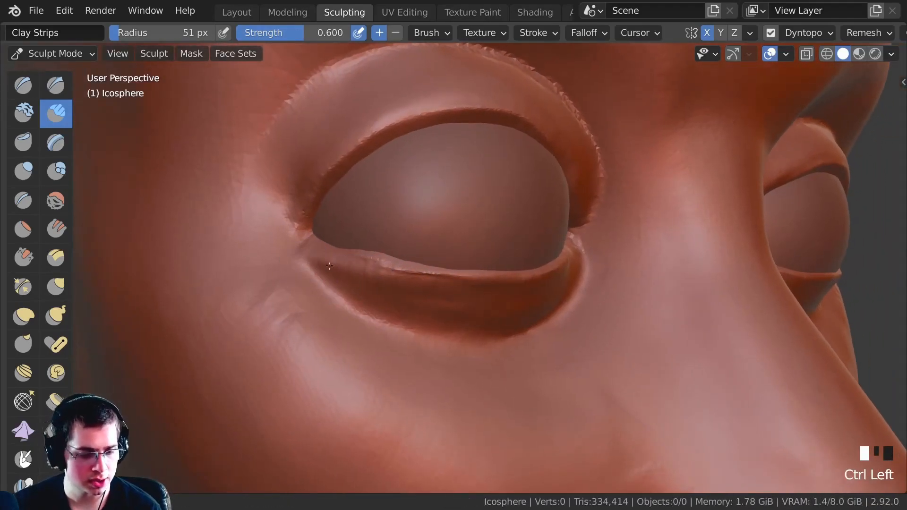
middle_click_drag(382, 310, 312, 229, "ctrl")
middle_click_drag(399, 321, 617, 226)
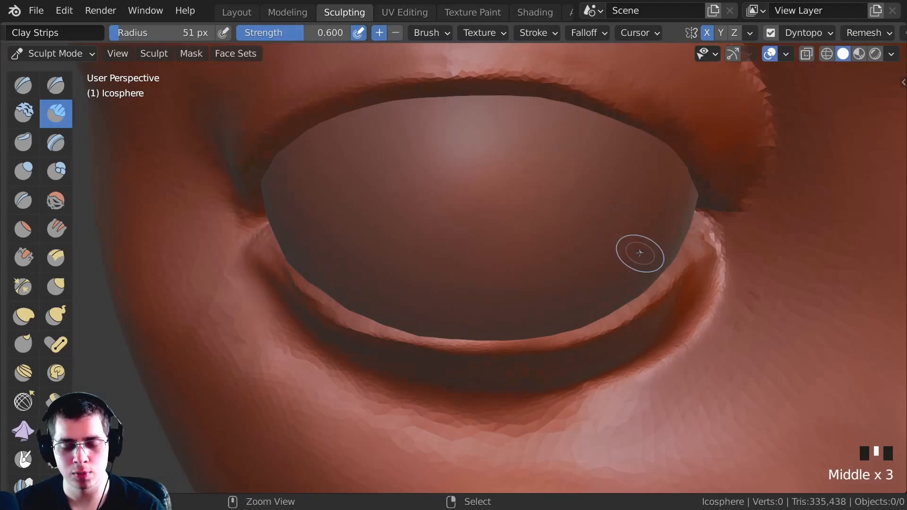
- Define the lower eyelid's rim where it meets the eyeball, working close up from the inner corner outward
mouse_move(685, 232)
left_mouse_down("ctrl")
mouse_move(658, 270)
mouse_move(609, 303)
left_mouse_up("ctrl")
left_click_drag(610, 304, 538, 326, "ctrl")
left_click_drag(539, 326, 517, 330, "ctrl")
scroll(516, 330, "up", 1)
left_click_drag(596, 345, 549, 354, "ctrl")
left_click_drag(501, 359, 451, 359, "ctrl")
middle_click_drag(450, 360, 559, 302)
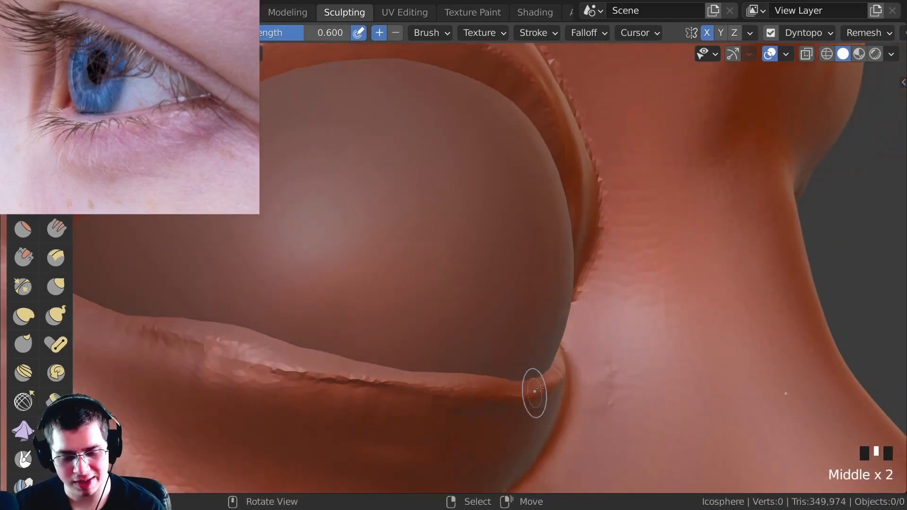
- Clean up the top surface of the lower eyelid's rim from the inner corner toward the outer side
middle_click_drag(538, 390, 519, 352)
mouse_move(519, 352)
left_mouse_down("ctrl")
mouse_move(463, 354)
mouse_move(276, 302)
mouse_move(233, 261)
left_mouse_up("ctrl")
left_click_drag(354, 345, 378, 354, "ctrl")
mouse_move(378, 353)
middle_mouse_down("ctrl")
mouse_move(415, 385)
mouse_move(466, 349)
middle_mouse_up("ctrl")
- Sharpen the edge of the lower eyelid's rim from the outer side to the inner corner with the inverted Crease brush
left_click(23, 200)
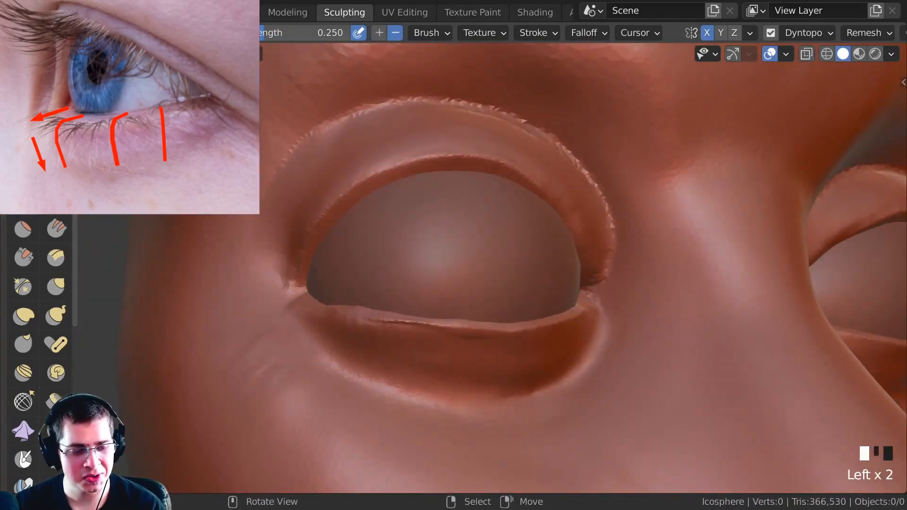
middle_click_drag(271, 260, 296, 324)
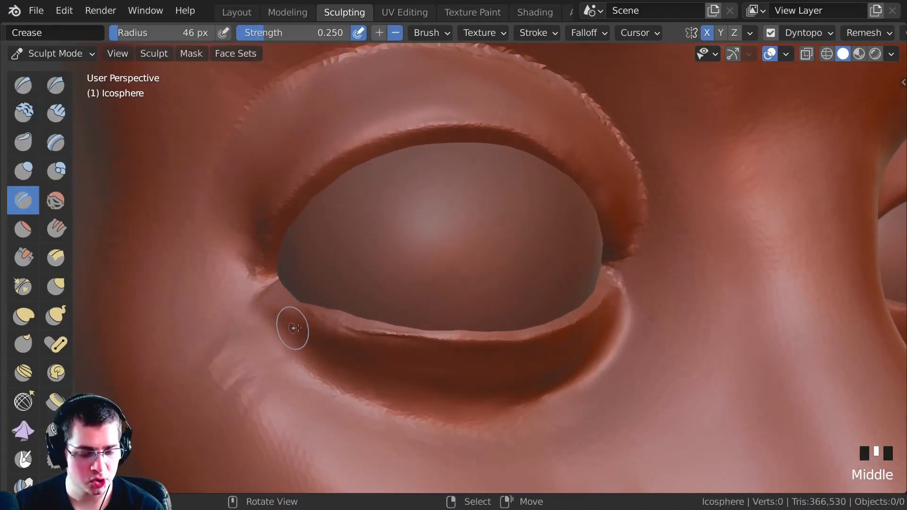
middle_click_drag(295, 289, 274, 291, "ctrl")
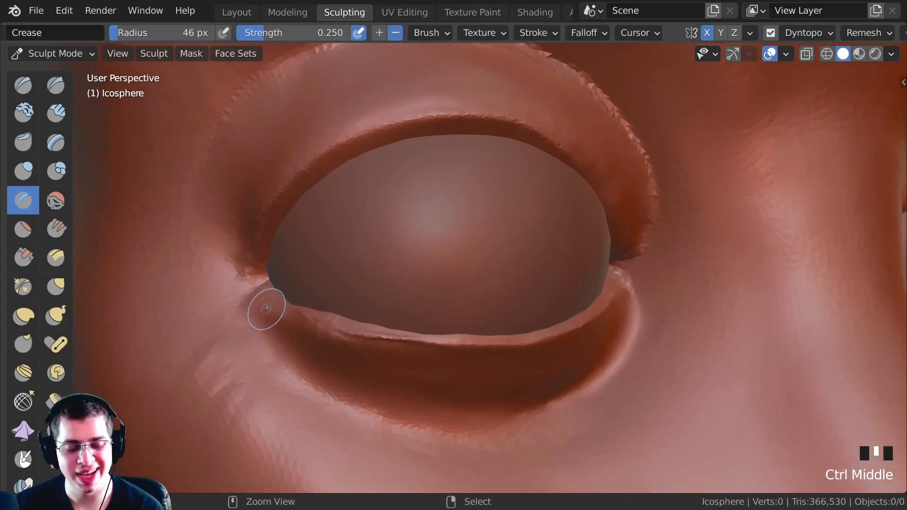
middle_click_drag(336, 339, 334, 355, "ctrl")
left_click_drag(283, 313, 300, 315, "ctrl")
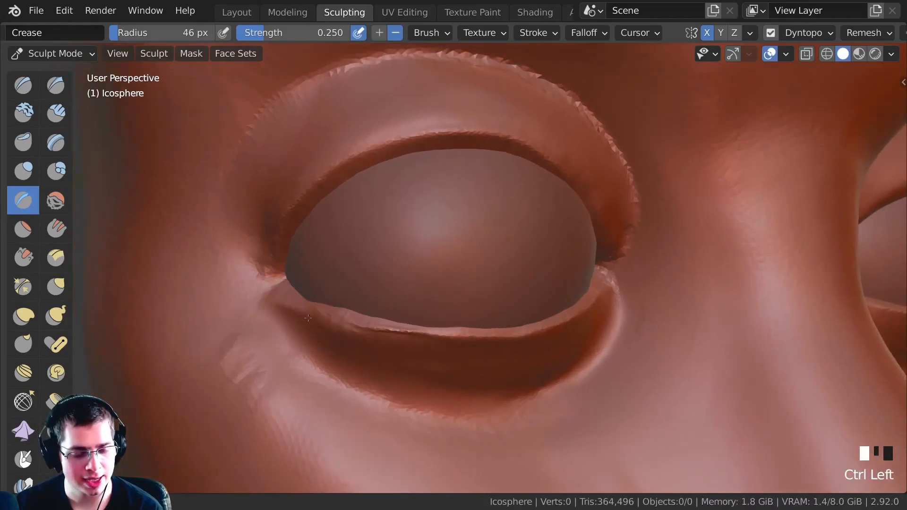
left_click_drag(353, 323, 384, 324, "ctrl")
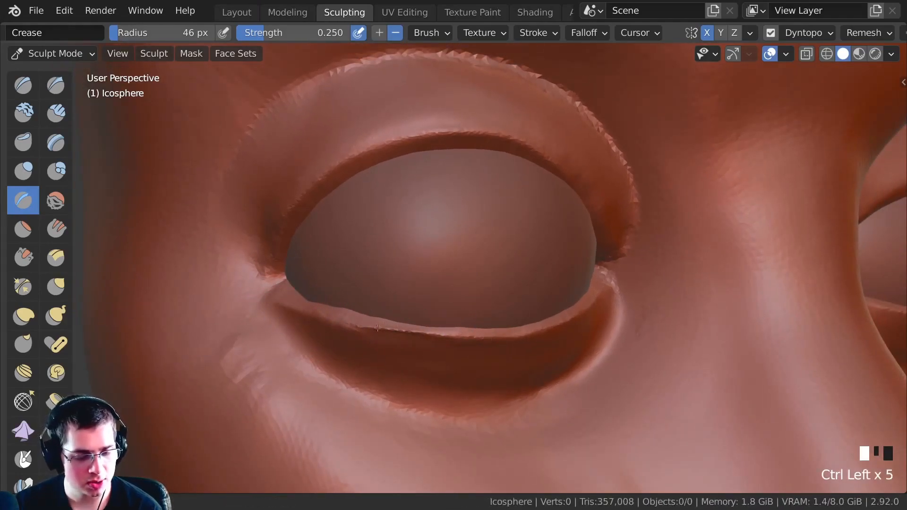
middle_click_drag(463, 337, 417, 333, "ctrl")
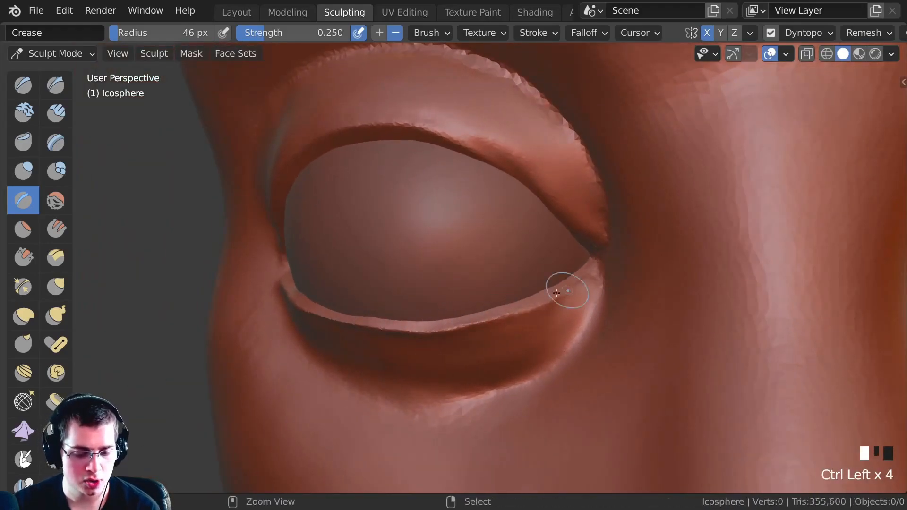
middle_click_drag(348, 326, 550, 320)
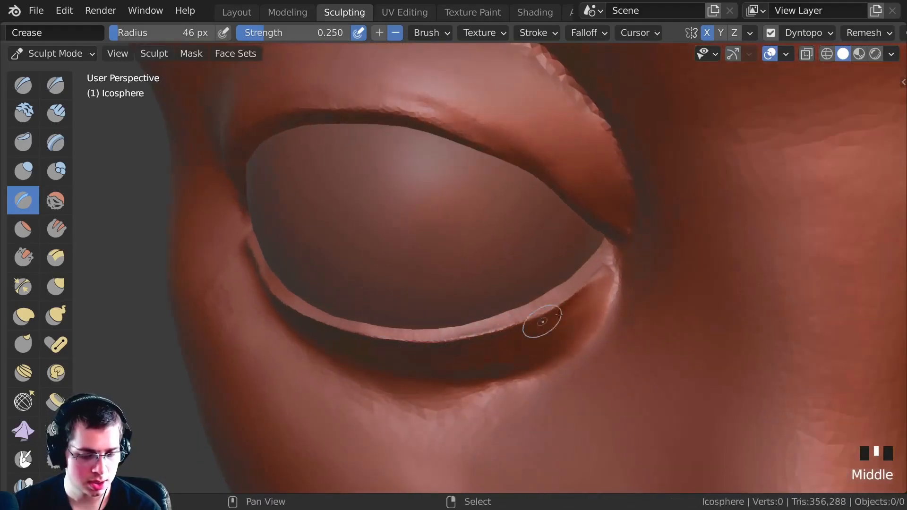
- Smooth and refine the creased lower eyelid rim along its middle and into the inner eye corner
middle_click_drag(473, 331, 414, 323)
left_click_drag(414, 323, 427, 330, "shift")
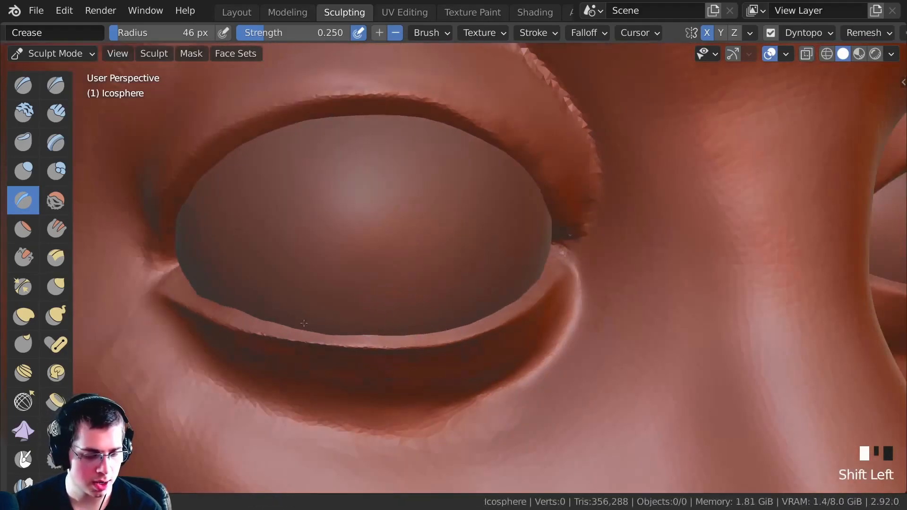
middle_click_drag(426, 329, 557, 326)
left_click_drag(558, 326, 616, 307, "ctrl")
middle_click_drag(615, 306, 643, 304)
mouse_move(643, 304)
left_mouse_down("ctrl")
mouse_move(647, 293)
mouse_move(645, 310)
left_mouse_up("ctrl")
middle_click_drag(644, 310, 654, 285)
left_click_drag(614, 350, 543, 374, "shift")
middle_click_drag(543, 373, 468, 417, "ctrl")
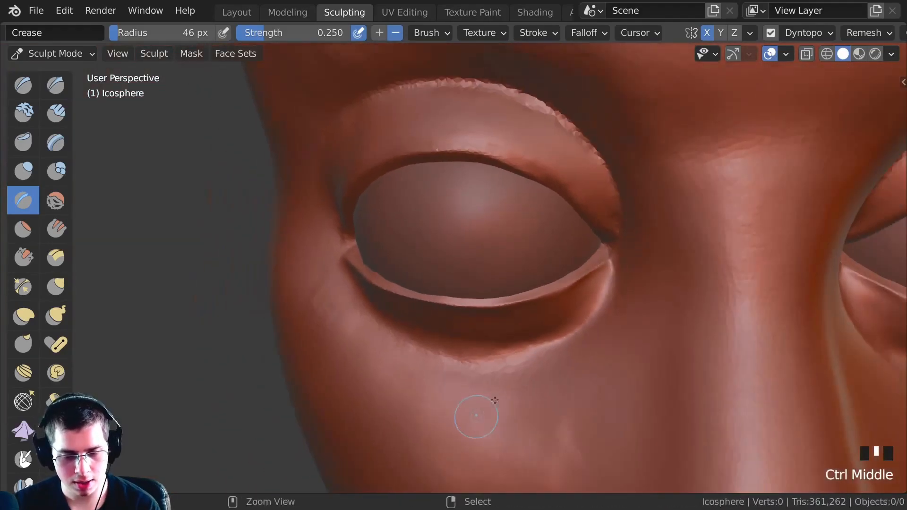
- Sharpen the lower edge of the upper eyelid across to the inner corner with the inverted Crease brush
left_click_drag(520, 371, 391, 348, "shift")
middle_click_drag(391, 348, 495, 349)
left_click_drag(312, 331, 290, 324, "shift")
middle_click_drag(289, 324, 278, 243)
middle_click_drag(277, 173, 424, 179, "shift")
left_click_drag(424, 178, 444, 187, "ctrl")
middle_click_drag(444, 187, 513, 182, "ctrl")
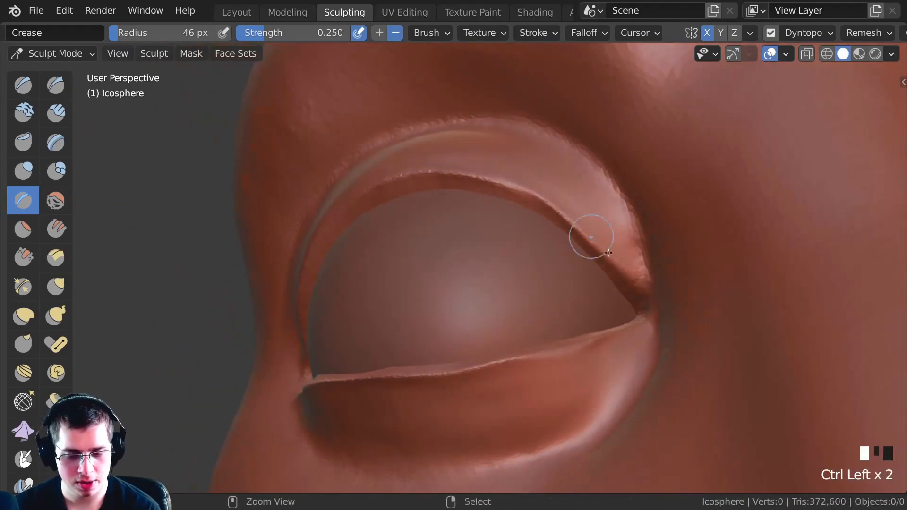
left_click_drag(600, 244, 631, 284, "ctrl")
- Refine the middle of the upper eyelid's rim with short crease strokes and smooth the edge
middle_click_drag(397, 175, 421, 170)
left_click_drag(421, 171, 445, 173, "ctrl")
middle_click_drag(444, 173, 474, 176)
left_click_drag(474, 177, 401, 180, "ctrl")
middle_click_drag(401, 179, 374, 186)
left_click_drag(374, 186, 422, 178, "ctrl")
mouse_move(422, 178)
middle_mouse_down()
mouse_move(463, 197)
mouse_move(470, 223)
middle_mouse_up()
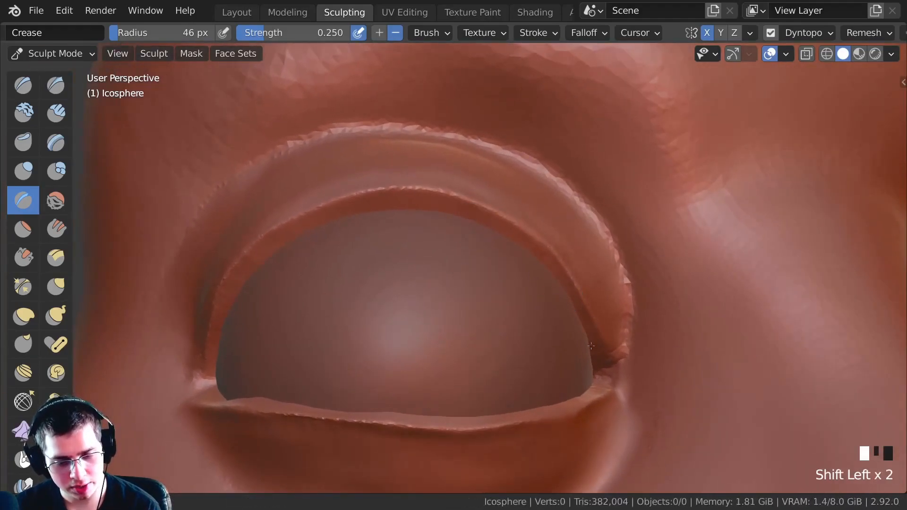
- Smooth the upper eyelid from the outer corner across its fold and save the file
middle_click_drag(330, 182, 346, 188)
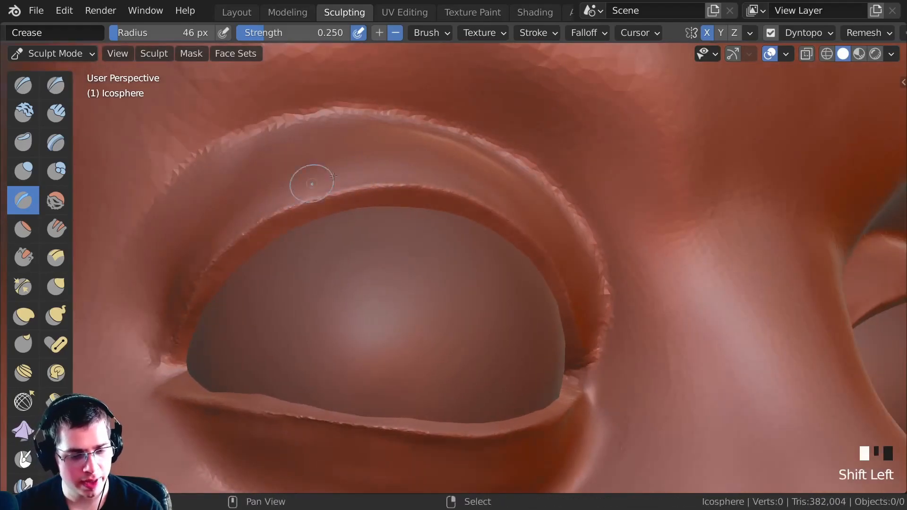
left_click_drag(145, 338, 162, 339, "shift")
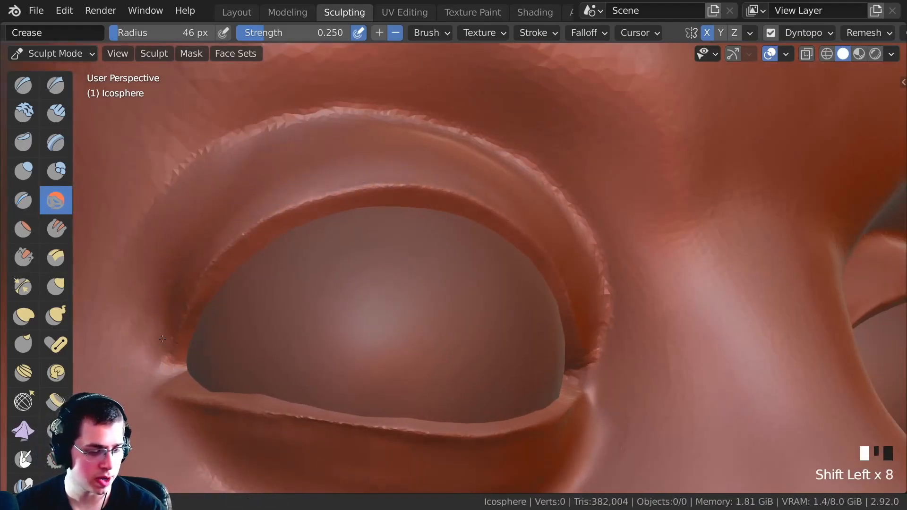
left_click_drag(191, 230, 212, 194, "shift")
middle_click_drag(213, 193, 533, 248, "ctrl")
middle_click_drag(458, 189, 360, 329, "ctrl")
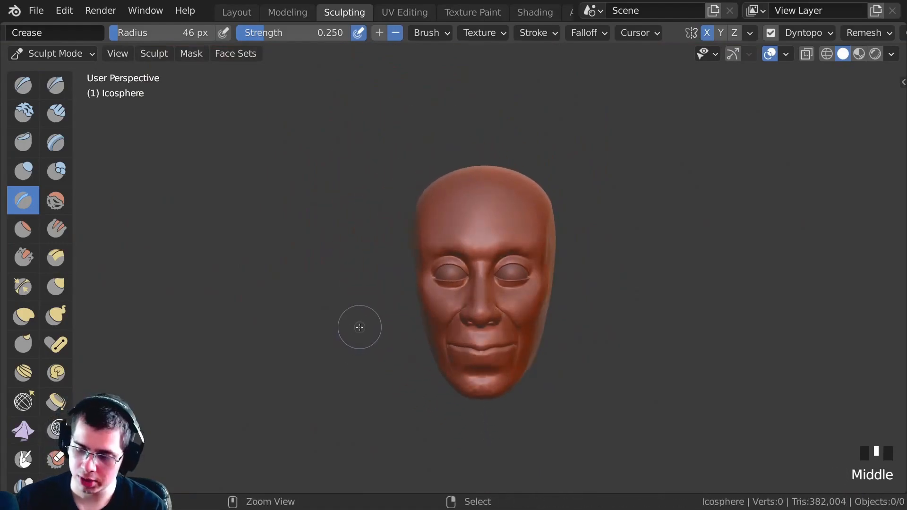
key("ctrl+s")
- Reshape the arch and outer side of the upper eyelid with the Grab brush so it follows the eyeball
middle_click_drag(393, 285, 440, 323)
middle_click_drag(440, 323, 361, 218)
middle_click_drag(361, 218, 393, 235)
mouse_move(433, 269)
middle_mouse_down("ctrl")
mouse_move(420, 239)
mouse_move(417, 265)
mouse_move(415, 202)
mouse_move(423, 236)
mouse_move(426, 216)
mouse_move(433, 224)
mouse_move(425, 234)
middle_mouse_up("ctrl")
key("g")
left_click_drag(425, 233, 423, 229)
left_click_drag(401, 234, 398, 230)
left_click_drag(378, 241, 360, 244)
left_click_drag(353, 253, 349, 248)
middle_click_drag(347, 240, 344, 215, "ctrl")
left_click_drag(332, 272, 330, 270)
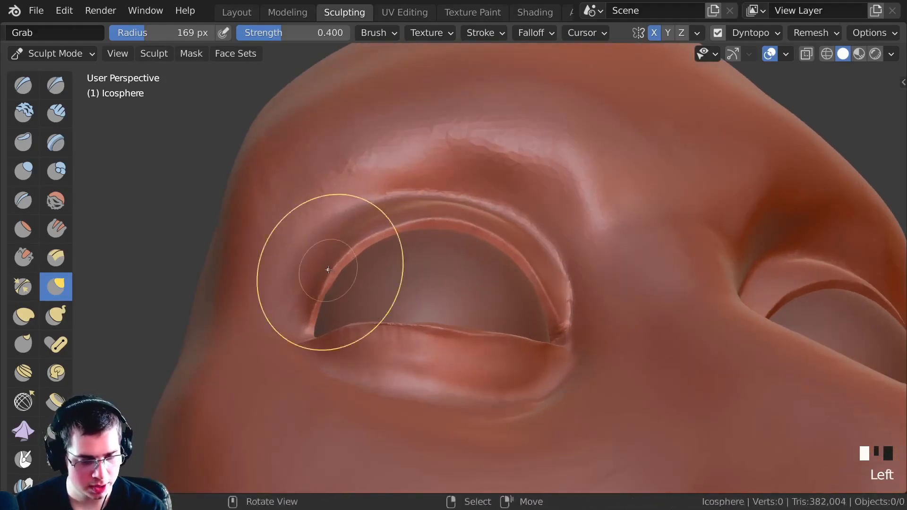
- Pull the inner half of the upper eyelid into a cleaner curve with the Grab brush
middle_click_drag(502, 241, 504, 260, "ctrl")
left_click_drag(504, 260, 501, 256)
left_click_drag(505, 261, 503, 256)
left_click_drag(507, 261, 491, 245)
left_click_drag(469, 234, 461, 232)
left_click_drag(504, 260, 500, 257)
mouse_move(500, 256)
middle_mouse_down("ctrl")
mouse_move(360, 287)
mouse_move(369, 312)
mouse_move(365, 260)
mouse_move(376, 284)
middle_mouse_up("ctrl")
- Adjust the outer eye corner and the lower eyelid's contour with the Grab brush, checking from several angles
left_click_drag(357, 268, 351, 279)
middle_click_drag(351, 279, 381, 318)
left_click_drag(338, 282, 365, 263)
left_click_drag(409, 288, 417, 289)
left_click_drag(426, 291, 427, 289)
left_click_drag(433, 292, 432, 289)
middle_click_drag(433, 289, 456, 307)
left_click_drag(306, 272, 303, 270)
middle_click_drag(311, 250, 350, 302, "ctrl")
mouse_move(368, 255)
middle_mouse_down()
mouse_move(399, 259)
mouse_move(408, 247)
middle_mouse_up()
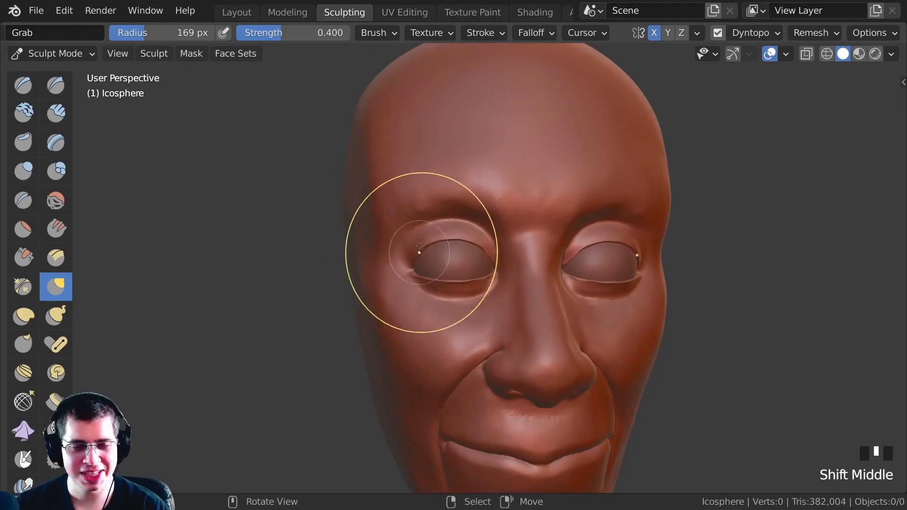
- Move and scale the mirrored eyeball's mesh slightly in Edit Mode to fit it within the eyelids
mouse_move(433, 251)
middle_mouse_down("ctrl")
mouse_move(434, 267)
mouse_move(435, 220)
middle_mouse_up("ctrl")
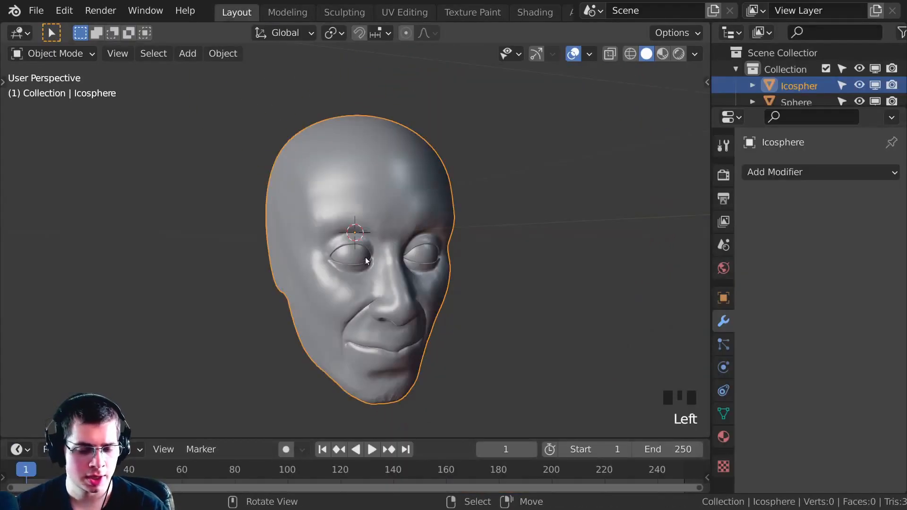
mouse_move(365, 257)
middle_mouse_down("shift")
mouse_move(384, 220)
mouse_move(444, 259)
middle_mouse_up("shift")
right_click(432, 255)
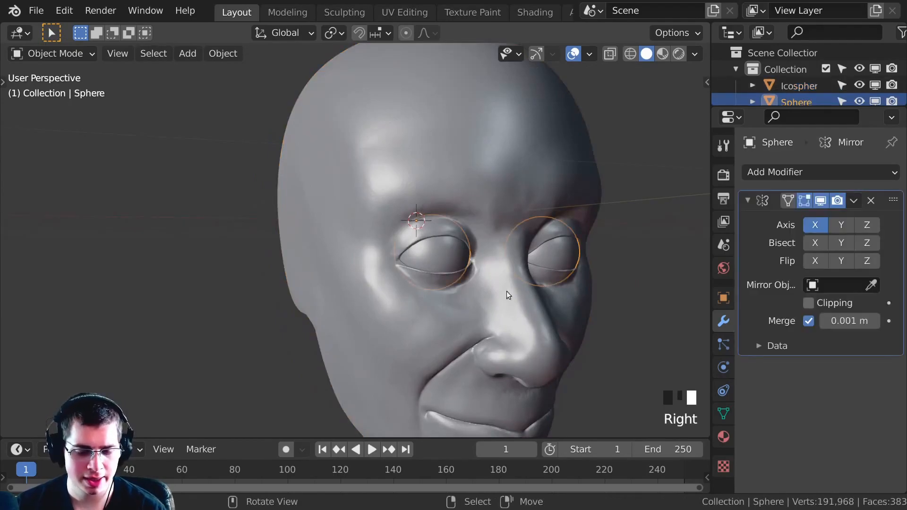
middle_click_drag(514, 292, 397, 279, "shift")
key("Tab")
middle_click_drag(379, 245, 394, 251)
key("g")
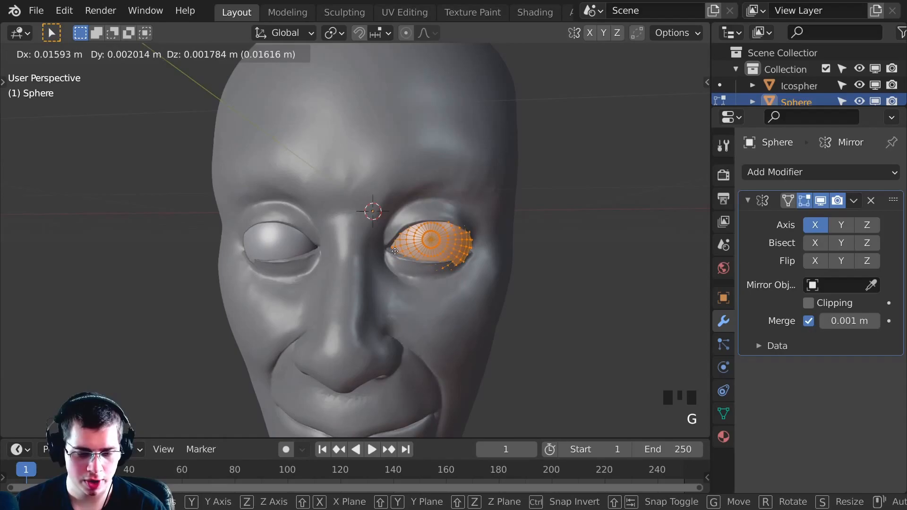
left_click(396, 251)
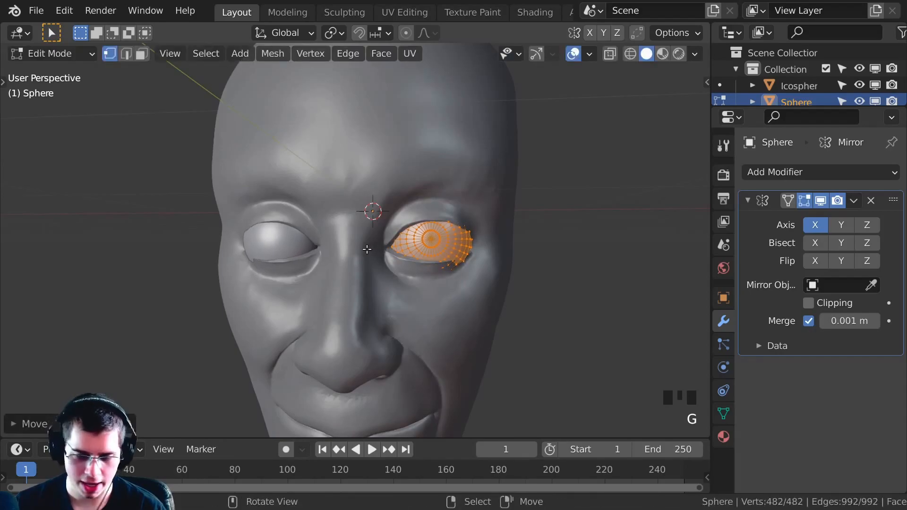
key("s")
left_click(368, 245)
mouse_move(273, 227)
middle_mouse_down()
mouse_move(276, 237)
mouse_move(288, 229)
middle_mouse_up()
key("Tab")
- Inspect the head with the adjusted eyeballs, undo the last change and return to the Sculpting workspace
middle_click_drag(344, 127, 344, 144, "ctrl")
right_click_drag(334, 117, 347, 62)
key("ctrl+z")
left_click(345, 12)
- Nudge the inner eye corner and adjacent eyelid edges around the adjusted eyeball with the Grab brush
mouse_move(455, 259)
middle_mouse_down("ctrl")
mouse_move(446, 278)
mouse_move(487, 246)
middle_mouse_up("ctrl")
left_click_drag(448, 268, 450, 266)
left_click_drag(452, 272, 450, 267)
left_click_drag(452, 270, 450, 261)
middle_click_drag(392, 242, 361, 246)
left_click_drag(461, 267, 439, 263)
left_click_drag(434, 259, 434, 247)
- Shift the upper eyelid's edge from the inner corner toward the outer side with the Grab brush
middle_click_drag(350, 239, 375, 244)
middle_click_drag(371, 243, 366, 258, "ctrl")
left_click_drag(458, 267, 455, 265)
left_click_drag(440, 260, 436, 255)
left_click_drag(425, 242, 422, 243)
left_click_drag(417, 247, 415, 250)
left_click_drag(409, 255, 406, 261)
mouse_move(407, 261)
middle_mouse_down("ctrl")
mouse_move(402, 236)
mouse_move(473, 245)
middle_mouse_up("ctrl")
- Fine-tune the upper eyelid's arch and the inner eye area with small Grab adjustments
left_click_drag(416, 251, 418, 247)
left_click_drag(421, 246, 421, 243)
left_click_drag(420, 241, 424, 246)
middle_click_drag(425, 247, 378, 247)
mouse_move(378, 246)
middle_mouse_down("ctrl")
mouse_move(378, 265)
mouse_move(383, 227)
middle_mouse_up("ctrl")
left_click_drag(437, 221, 440, 217)
middle_click_drag(440, 217, 466, 217)
left_click_drag(446, 219, 445, 213)
mouse_move(345, 260)
middle_mouse_down("ctrl")
mouse_move(344, 240)
mouse_move(370, 241)
middle_mouse_up("ctrl")
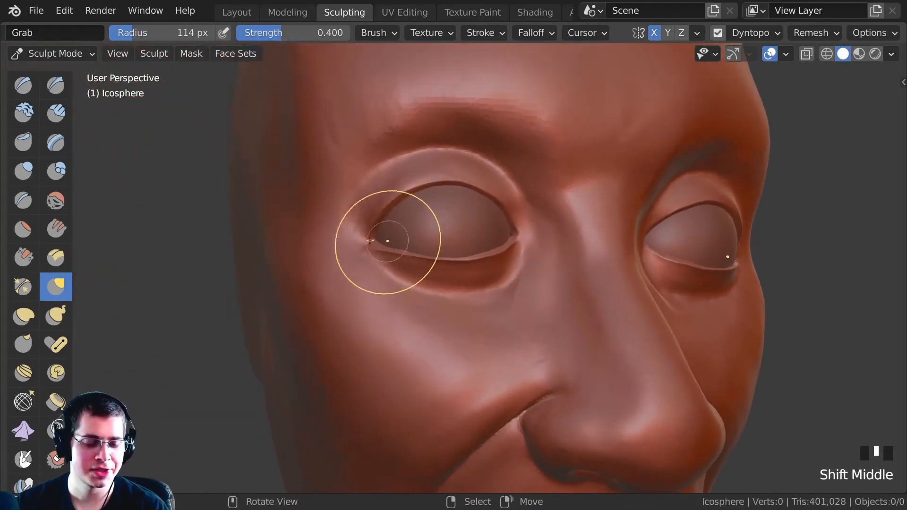
- Crease the outer eye corner so the eyelids meet in a line extending outward onto the skin
left_click(23, 203)
middle_click_drag(293, 222, 331, 222)
mouse_move(331, 222)
middle_mouse_down("ctrl")
mouse_move(334, 208)
mouse_move(349, 221)
middle_mouse_up("ctrl")
middle_click_drag(350, 220, 367, 231, "shift")
left_click_drag(367, 231, 356, 237)
left_click_drag(364, 233, 326, 236)
left_click_drag(326, 236, 319, 235, "shift")
left_click_drag(321, 235, 311, 234, "shift")
- Deepen the inner eye corner between the upper and lower eyelids with short Crease strokes
middle_click_drag(344, 194, 364, 219, "ctrl")
left_click_drag(389, 240, 378, 240, "shift")
left_click_drag(385, 240, 374, 243, "shift")
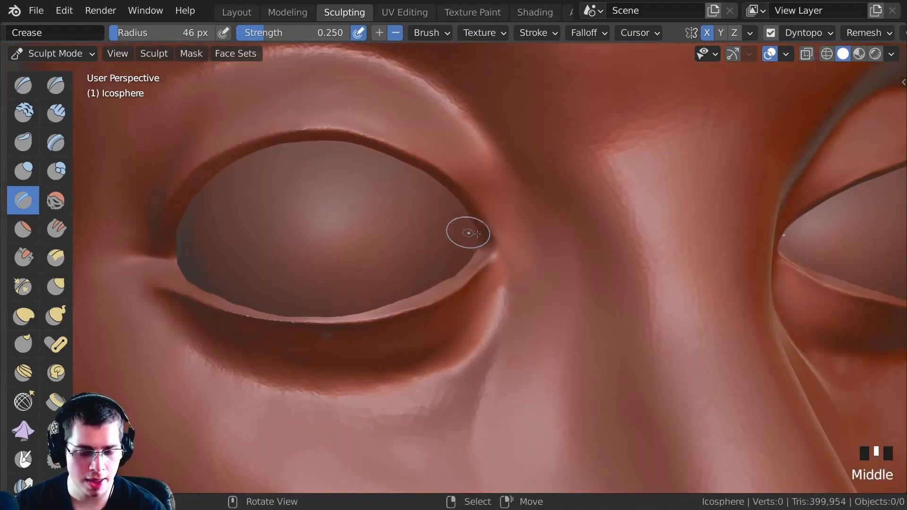
middle_click_drag(477, 233, 477, 224, "ctrl")
left_click_drag(473, 222, 496, 239)
mouse_move(480, 225)
left_mouse_down()
mouse_move(498, 241)
mouse_move(478, 220)
left_mouse_up()
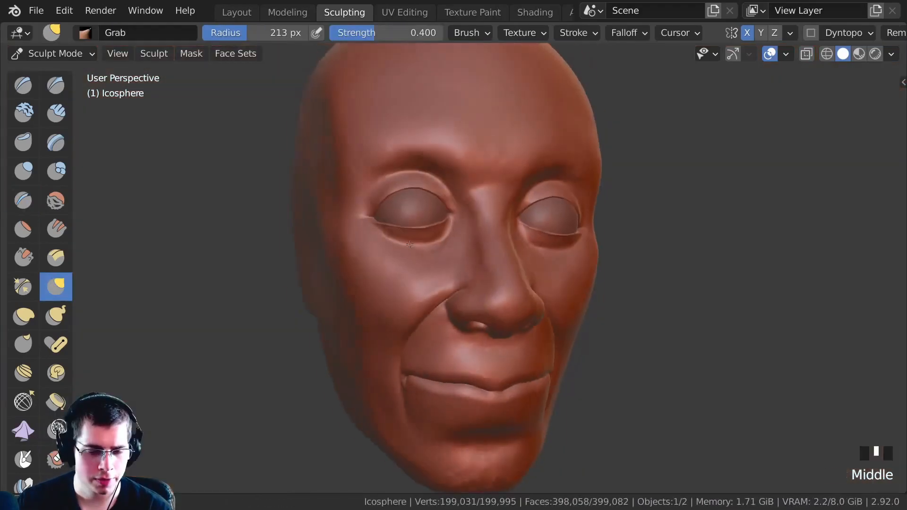
mouse_move(425, 218)
middle_mouse_down("shift")
mouse_move(444, 222)
mouse_move(428, 224)
middle_mouse_up("shift")
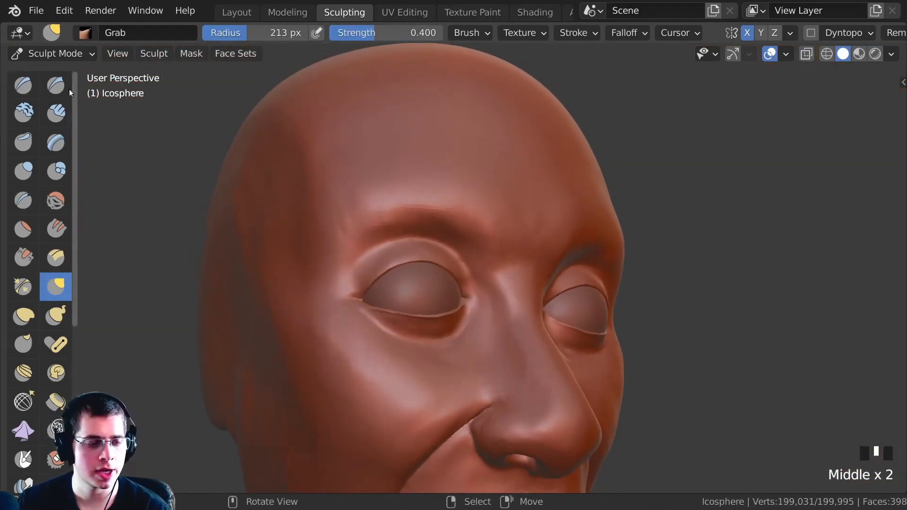
- Build up the brow ridge above the eye with Clay Strips from the inner brow to the outer end
left_click(55, 114)
middle_click_drag(485, 201, 480, 222, "shift")
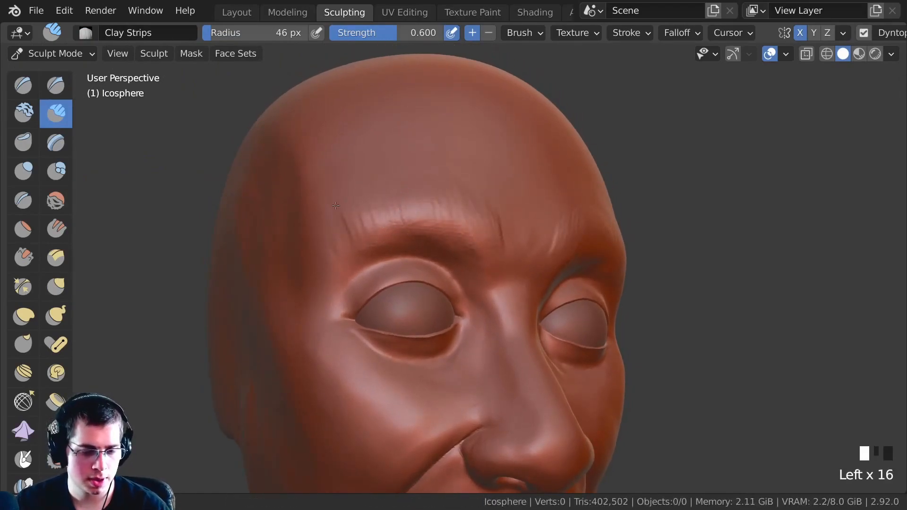
left_click_drag(326, 250, 331, 258)
middle_click_drag(388, 226, 360, 228)
left_click_drag(360, 228, 368, 249)
left_click_drag(448, 226, 452, 243, "shift")
mouse_move(477, 222)
middle_mouse_down("ctrl")
mouse_move(481, 256)
mouse_move(482, 222)
middle_mouse_up("ctrl")
- Add volume with Clay Strips at the inner end of the brow where it meets the nose bridge
middle_click_drag(482, 222, 502, 235)
left_click_drag(480, 236, 482, 255)
middle_click_drag(489, 267, 490, 251, "ctrl")
left_click_drag(490, 252, 490, 283)
middle_click_drag(490, 283, 479, 278)
mouse_move(483, 267)
left_mouse_down()
mouse_move(485, 288)
mouse_move(478, 272)
left_mouse_up()
left_click_drag(480, 283, 406, 251)
- Fill out the outer brow and the area below the brow ridge with Clay Strips
left_click_drag(373, 224, 340, 226)
middle_click_drag(295, 274, 334, 212, "ctrl")
mouse_move(444, 288)
left_mouse_down("shift")
mouse_move(461, 273)
mouse_move(447, 249)
left_mouse_up("shift")
mouse_move(379, 256)
middle_mouse_down("shift")
mouse_move(378, 266)
mouse_move(330, 271)
middle_mouse_up("shift")
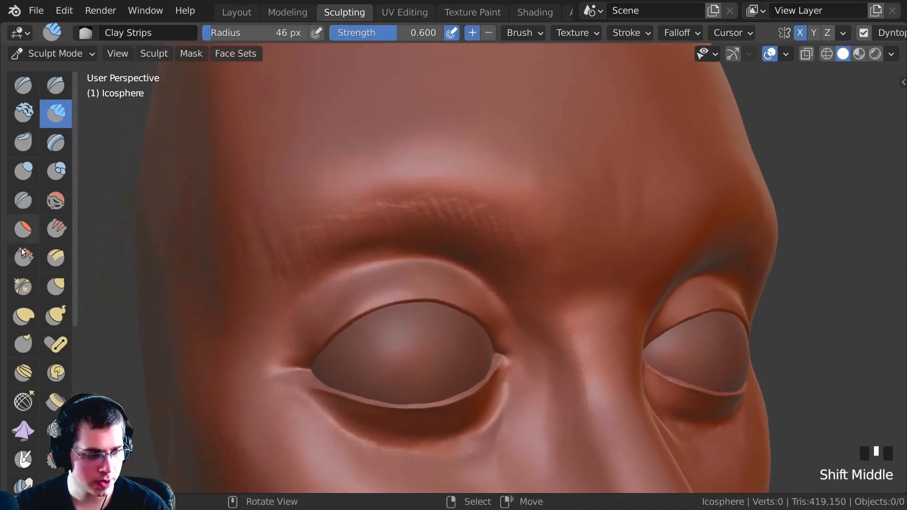
- Define the fold above the upper eyelid from the inner side to the outer corner with the Crease brush
left_click(24, 206)
middle_click_drag(432, 260, 435, 284, "ctrl")
left_click_drag(488, 301, 451, 281)
middle_click_drag(451, 282, 451, 295, "ctrl")
mouse_move(475, 303)
left_mouse_down()
mouse_move(422, 267)
mouse_move(397, 268)
left_mouse_up()
middle_click_drag(387, 274, 380, 257, "ctrl")
mouse_move(409, 265)
left_mouse_down()
mouse_move(376, 272)
mouse_move(326, 312)
left_mouse_up()
left_click_drag(323, 317, 378, 275)
left_click_drag(369, 279, 404, 268)
- Build up two raised areas on the forehead above the inner ends of the brows with Clay Strips
key("c")
middle_click_drag(404, 268, 453, 213, "ctrl")
left_click_drag(453, 213, 455, 215)
left_click_drag(455, 215, 456, 218)
left_click_drag(456, 218, 457, 220)
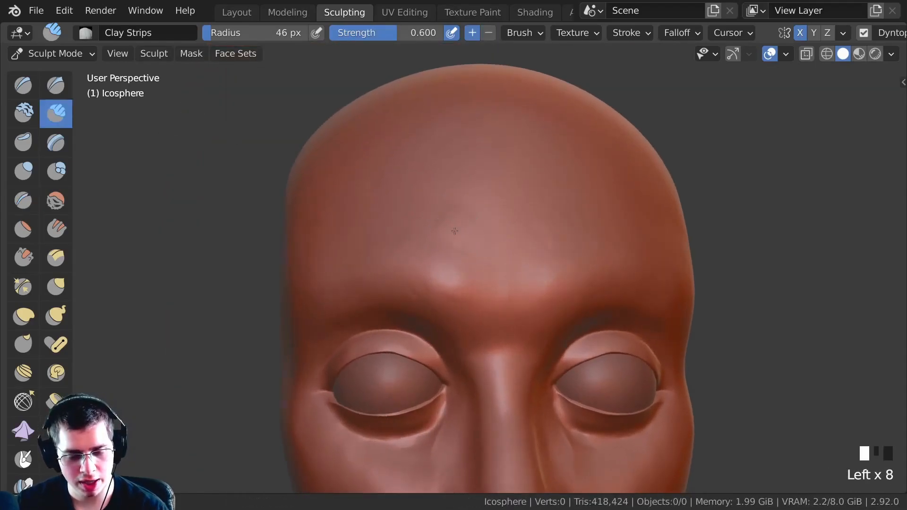
left_click_drag(452, 254, 470, 284)
middle_click_drag(474, 302, 473, 264, "ctrl")
left_click_drag(471, 256, 471, 250)
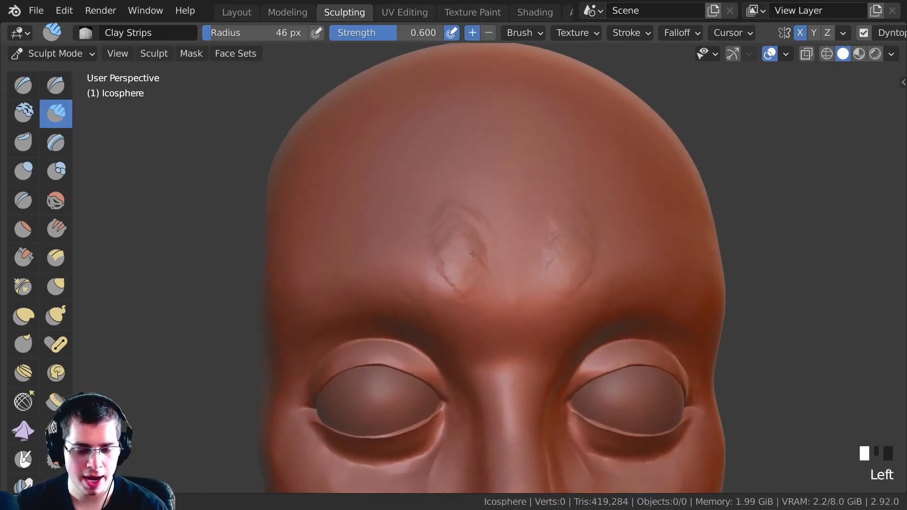
- Add volume with Clay Strips above the brow, working from its inner end outward, and smooth the strokes
left_click_drag(429, 281, 446, 285)
middle_click_drag(446, 286, 404, 297)
left_click_drag(404, 298, 401, 268)
middle_click_drag(358, 277, 374, 307, "ctrl")
left_click_drag(382, 277, 429, 270, "shift")
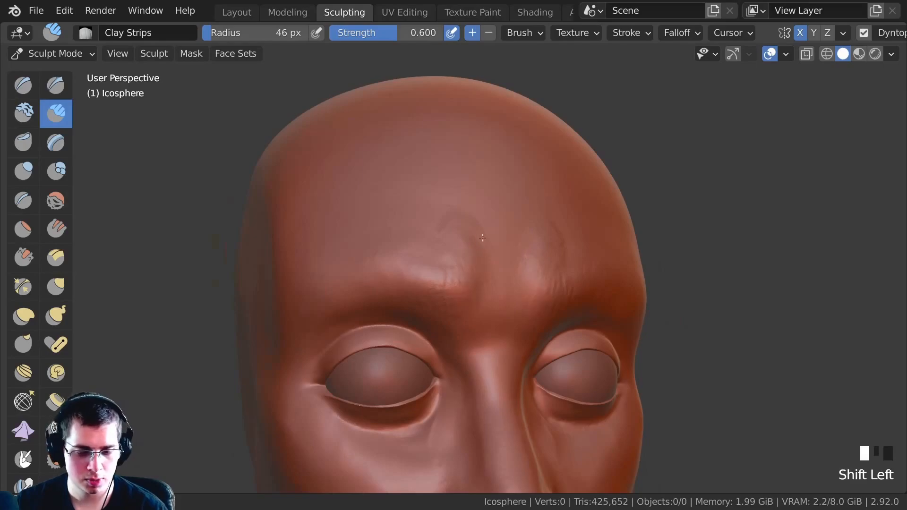
- Carve a shallow vertical groove down the middle of the forehead and between the brows, and smooth it
left_click_drag(483, 246, 387, 271, "shift")
middle_click_drag(387, 272, 359, 271)
middle_click_drag(501, 257, 502, 206, "ctrl")
left_click_drag(501, 206, 504, 232, "ctrl")
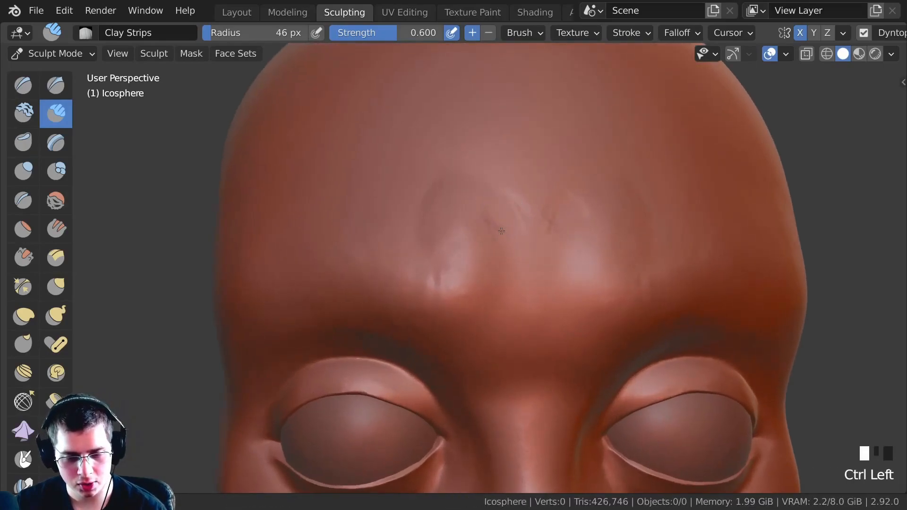
mouse_move(499, 326)
left_mouse_down("shift")
mouse_move(479, 326)
mouse_move(513, 319)
left_mouse_up("shift")
middle_click_drag(512, 320, 513, 333, "ctrl")
left_click_drag(506, 312, 506, 293)
middle_click_drag(472, 293, 425, 369, "ctrl")
mouse_move(425, 369)
middle_mouse_down("shift")
mouse_move(397, 355)
mouse_move(302, 343)
mouse_move(387, 293)
mouse_move(425, 246)
mouse_move(378, 189)
mouse_move(415, 226)
middle_mouse_up("shift")
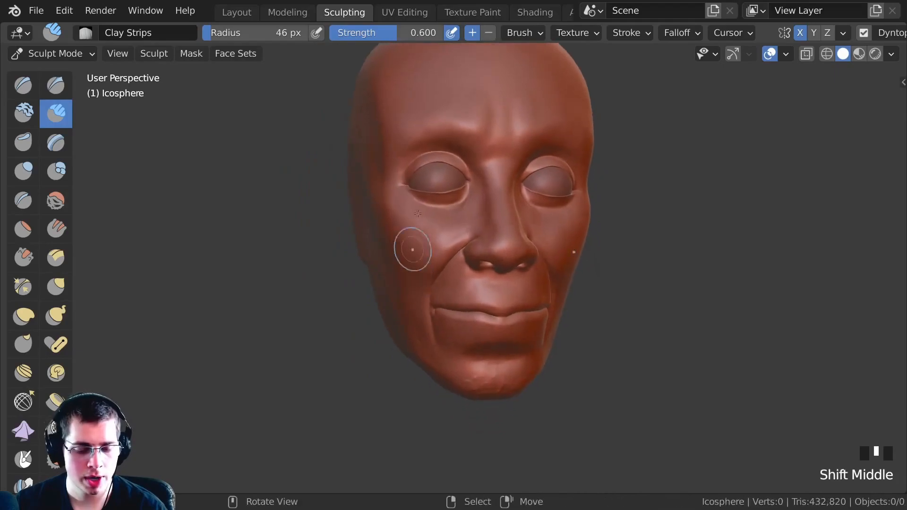
- Carve the philtrum into the upper lip area below the nose with subtractive Clay Strips
middle_click_drag(468, 268, 444, 264)
middle_click_drag(444, 272, 445, 255, "ctrl")
middle_click_drag(446, 277, 441, 245, "shift")
middle_click_drag(451, 303, 463, 230, "ctrl")
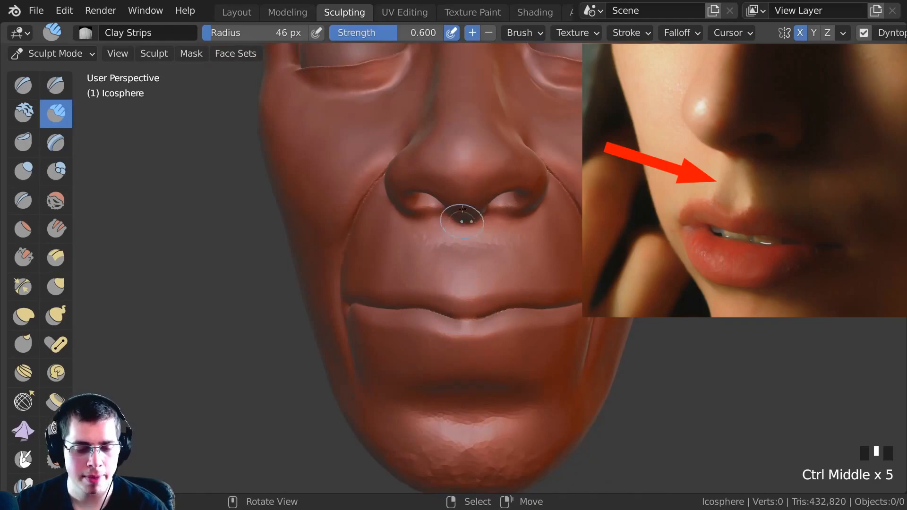
mouse_move(466, 250)
middle_mouse_down("ctrl")
mouse_move(468, 223)
mouse_move(480, 229)
mouse_move(466, 233)
middle_mouse_up("ctrl")
left_click_drag(469, 210, 475, 243, "ctrl")
left_click_drag(473, 215, 479, 251, "ctrl")
mouse_move(476, 222)
left_mouse_down("ctrl")
mouse_move(486, 258)
mouse_move(471, 300)
left_mouse_up("ctrl")
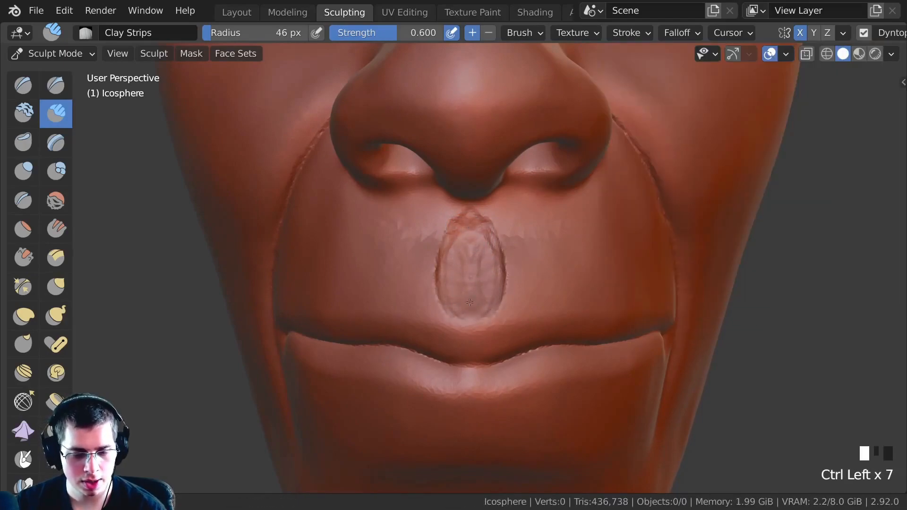
- Refine the philtrum's depth and rim, and smooth it into the surrounding upper lip area
mouse_move(466, 239)
left_mouse_down("shift")
mouse_move(474, 276)
mouse_move(491, 283)
left_mouse_up("shift")
mouse_move(491, 284)
left_mouse_down("shift")
mouse_move(489, 237)
mouse_move(501, 232)
left_mouse_up("shift")
mouse_move(503, 220)
middle_mouse_down()
mouse_move(495, 229)
mouse_move(490, 217)
middle_mouse_up()
mouse_move(492, 216)
left_mouse_down()
mouse_move(513, 238)
mouse_move(519, 317)
left_mouse_up()
middle_click_drag(519, 307, 519, 318, "ctrl")
left_click_drag(522, 271, 522, 326)
middle_click_drag(522, 326, 502, 353, "ctrl")
left_click_drag(508, 293, 506, 227)
left_click_drag(506, 222, 514, 204, "shift")
left_click_drag(518, 307, 496, 251, "shift")
scroll(490, 239, "down", 2)
mouse_move(490, 239)
middle_mouse_down()
mouse_move(439, 250)
mouse_move(434, 265)
middle_mouse_up()
- Pull the sides of the philtrum toward the centre with the Grab brush at a radius of 137 px
key("g")
key("f")
mouse_move(425, 265)
left_mouse_down()
mouse_move(437, 273)
mouse_move(437, 260)
left_mouse_up()
left_click_drag(438, 278, 442, 296)
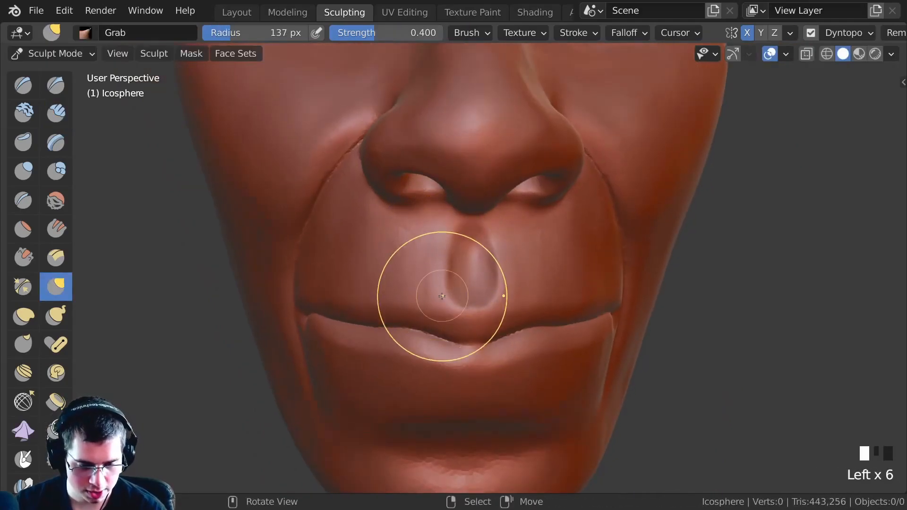
middle_click_drag(425, 288, 455, 285)
left_click_drag(456, 285, 463, 283)
left_click_drag(460, 286, 467, 284)
left_click_drag(463, 284, 469, 281)
left_click_drag(464, 282, 470, 280)
mouse_move(460, 276)
middle_mouse_down()
mouse_move(530, 271)
mouse_move(447, 299)
middle_mouse_up()
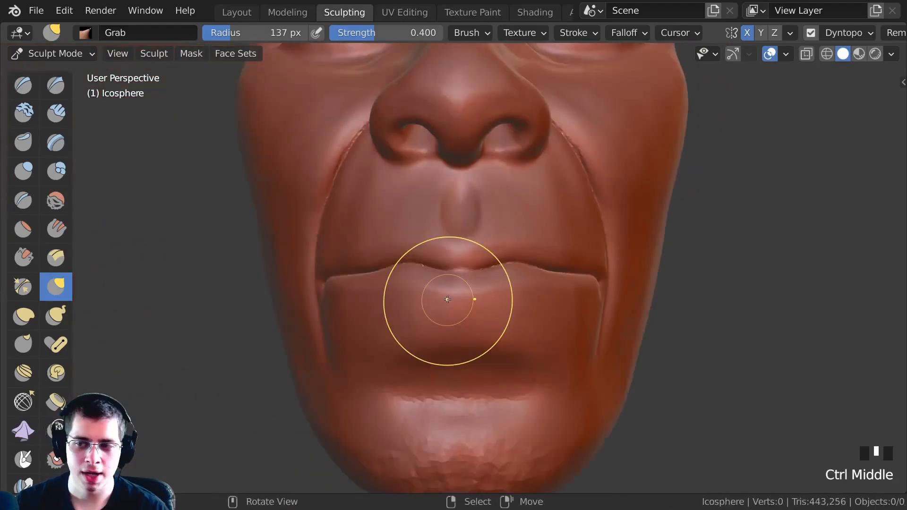
middle_click_drag(465, 269, 468, 243)
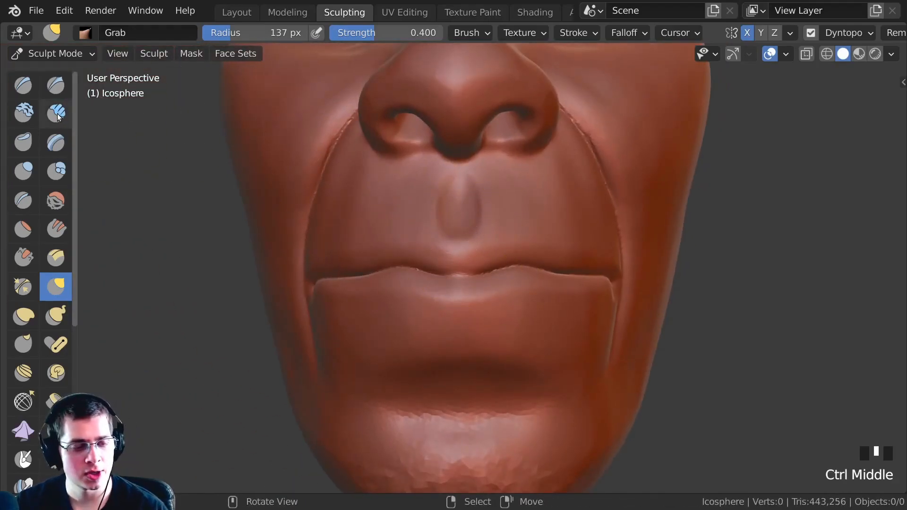
- Build up the centre of the upper lip below the philtrum with short vertical Clay Strips strokes
left_click(57, 115)
middle_click_drag(369, 222, 474, 280, "ctrl")
left_click_drag(477, 272, 474, 277)
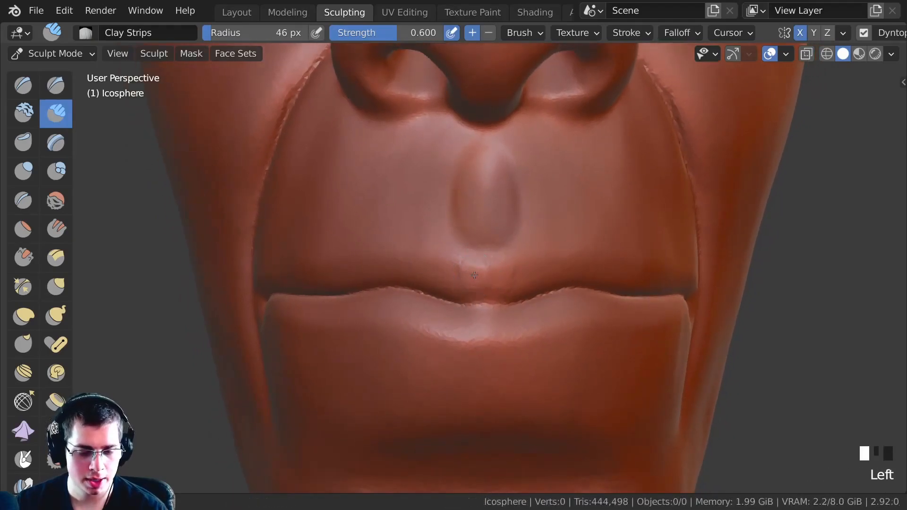
middle_click_drag(474, 278, 497, 263)
left_click_drag(496, 264, 487, 269)
left_click_drag(493, 263, 485, 269)
left_click_drag(491, 265, 483, 270)
left_click_drag(488, 260, 480, 271)
left_click_drag(485, 260, 478, 271)
left_click_drag(482, 260, 474, 272)
left_click_drag(477, 261, 471, 272)
left_click_drag(475, 262, 471, 273)
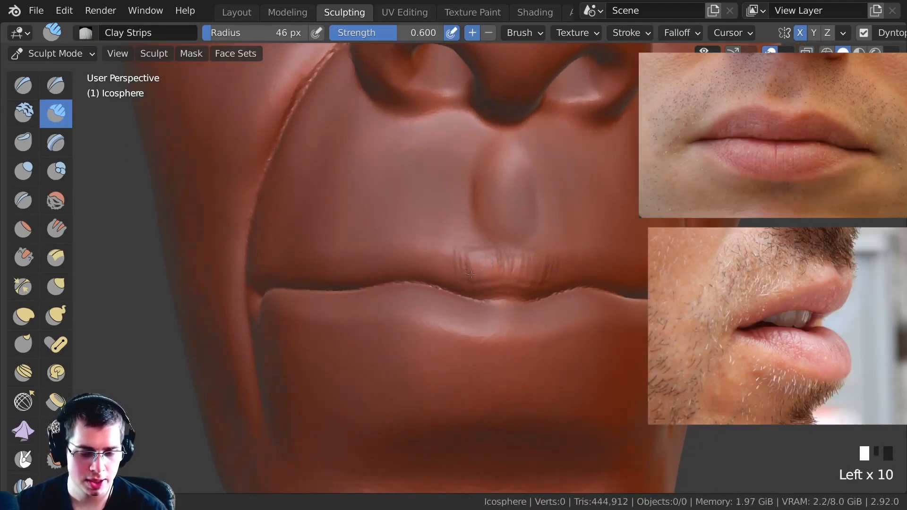
- Extend the upper lip's volume from the centre along its side with Clay Strips
middle_click_drag(429, 261, 427, 236)
left_click(425, 231)
left_click_drag(427, 235, 420, 250)
mouse_move(421, 250)
middle_mouse_down()
mouse_move(424, 265)
mouse_move(428, 237)
middle_mouse_up()
left_click(428, 237)
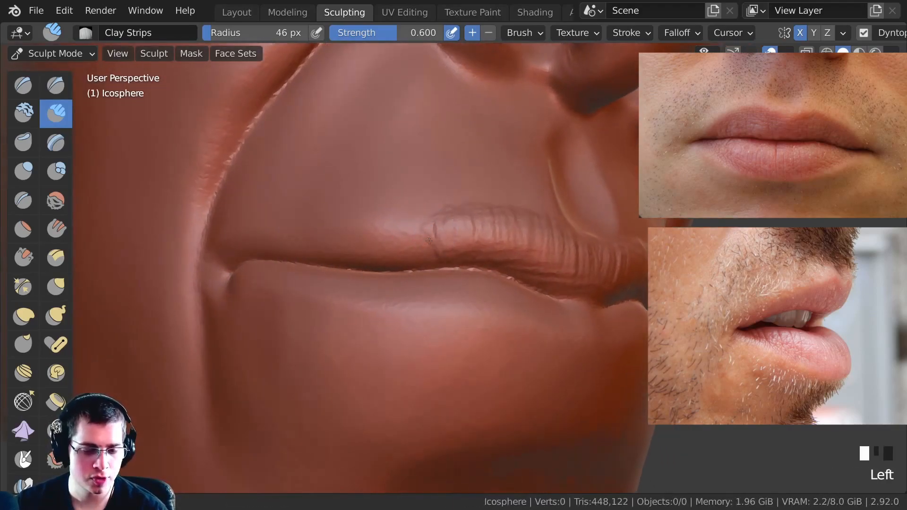
left_click_drag(402, 237, 387, 241)
middle_click_drag(387, 241, 387, 245, "ctrl")
- Set the Clay Strips radius to 37 px and taper the upper lip out to the corner of the mouth
key("f")
left_click(383, 235)
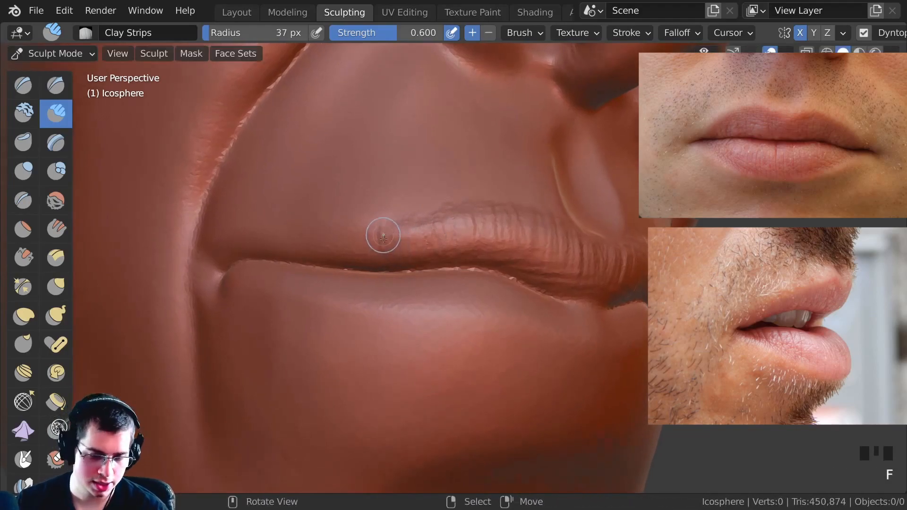
left_click_drag(383, 235, 361, 227)
middle_click_drag(360, 228, 371, 235, "ctrl")
left_click_drag(380, 231, 365, 253)
left_click_drag(360, 231, 354, 253)
mouse_move(349, 231)
left_mouse_down()
mouse_move(343, 253)
mouse_move(329, 255)
left_mouse_up()
middle_click_drag(322, 241, 319, 227, "ctrl")
middle_click_drag(231, 223, 276, 236, "shift")
mouse_move(277, 236)
middle_mouse_down("ctrl")
mouse_move(264, 230)
mouse_move(319, 242)
mouse_move(324, 269)
mouse_move(490, 251)
mouse_move(510, 303)
mouse_move(537, 323)
middle_mouse_up("ctrl")
left_click(319, 243)
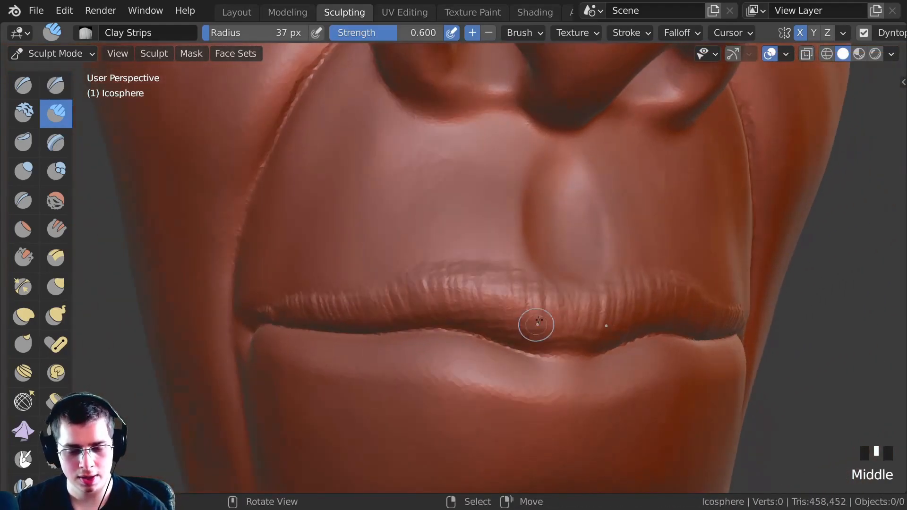
- Build up the centre of the lower lip with short vertical Clay Strips strokes
left_click(548, 326)
left_click(558, 330)
left_click_drag(531, 331, 532, 336)
middle_click_drag(533, 284, 534, 316, "ctrl")
left_click(535, 315)
middle_click_drag(492, 265, 428, 320, "ctrl")
mouse_move(428, 320)
middle_mouse_down("shift")
mouse_move(441, 288)
mouse_move(418, 255)
middle_mouse_up("shift")
mouse_move(437, 288)
middle_mouse_down("ctrl")
mouse_move(447, 253)
mouse_move(473, 293)
mouse_move(478, 334)
mouse_move(484, 322)
middle_mouse_up("ctrl")
left_click(483, 309)
left_click_drag(479, 267, 480, 295)
left_click_drag(478, 267, 479, 295)
left_click_drag(478, 266, 478, 296)
left_click_drag(472, 265, 460, 303)
middle_click_drag(460, 302, 463, 283, "ctrl")
left_click_drag(472, 269, 473, 302)
mouse_move(464, 267)
left_mouse_down()
mouse_move(464, 302)
mouse_move(451, 302)
left_mouse_up()
left_click_drag(440, 272, 436, 302)
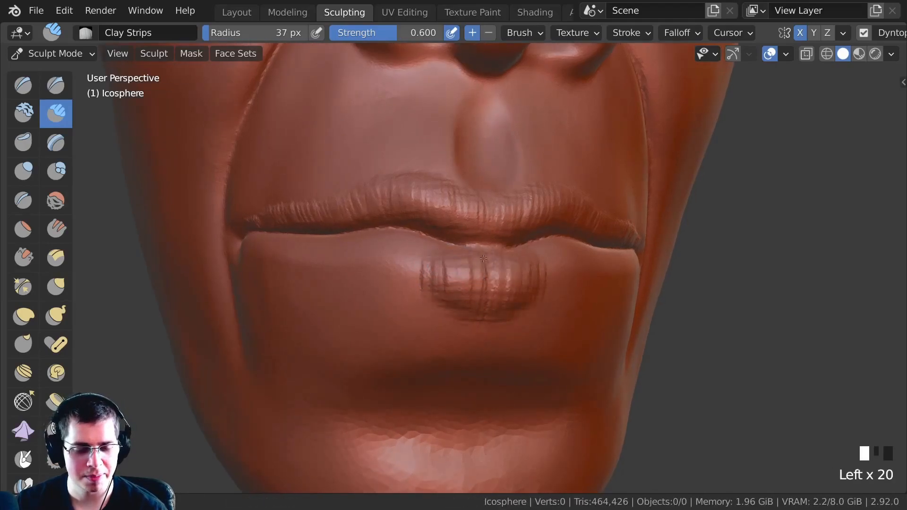
- Extend the lower lip's volume from the centre along its side with Clay Strips
left_click_drag(415, 273, 417, 289)
left_click_drag(421, 260, 427, 288)
left_click_drag(422, 259, 422, 285)
left_click_drag(419, 258, 385, 300)
left_click_drag(364, 246, 362, 280)
middle_click_drag(362, 280, 364, 272, "ctrl")
middle_click_drag(364, 272, 396, 257)
left_click_drag(398, 250, 402, 280)
middle_click_drag(405, 279, 414, 265, "ctrl")
left_click_drag(420, 263, 421, 272)
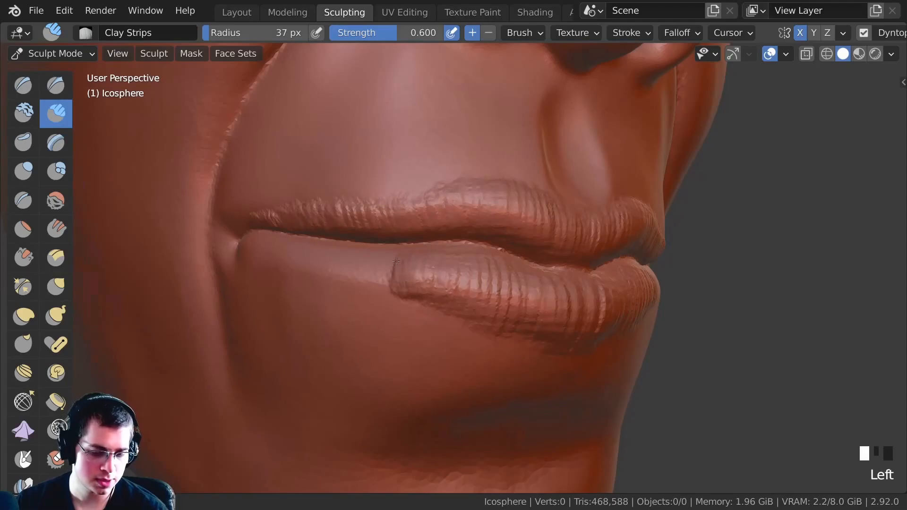
- Taper the lower lip out to the corner of the mouth with thin Clay Strips strokes
left_click_drag(368, 261, 360, 279)
middle_click_drag(341, 253, 327, 239, "ctrl")
middle_click_drag(327, 238, 418, 271, "shift")
middle_click_drag(419, 271, 433, 267, "ctrl")
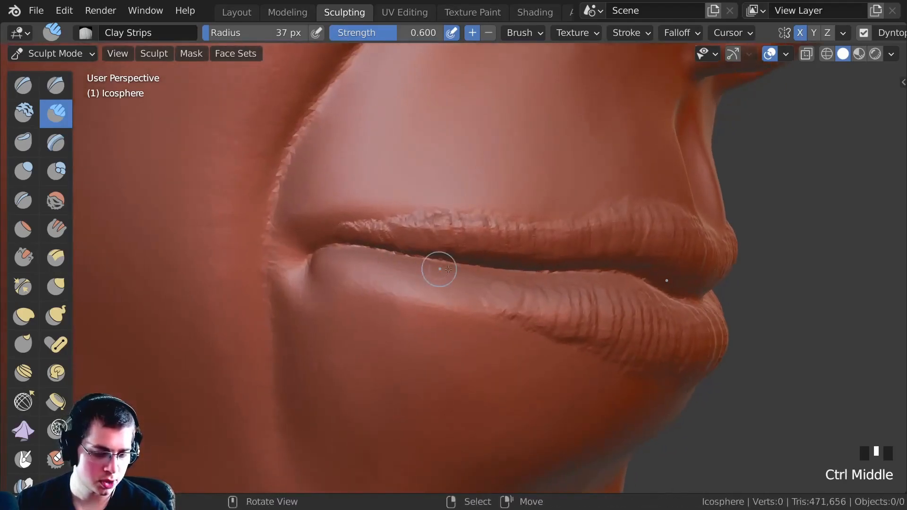
left_click_drag(488, 284, 489, 296)
left_click_drag(409, 273, 354, 258)
middle_click_drag(456, 318, 428, 313)
middle_click_drag(428, 313, 429, 299, "ctrl")
middle_click_drag(491, 293, 440, 291)
- Carve in the area directly beneath the centre of the lower lip with subtractive Clay Strips and smooth it
middle_click_drag(440, 291, 444, 326, "ctrl")
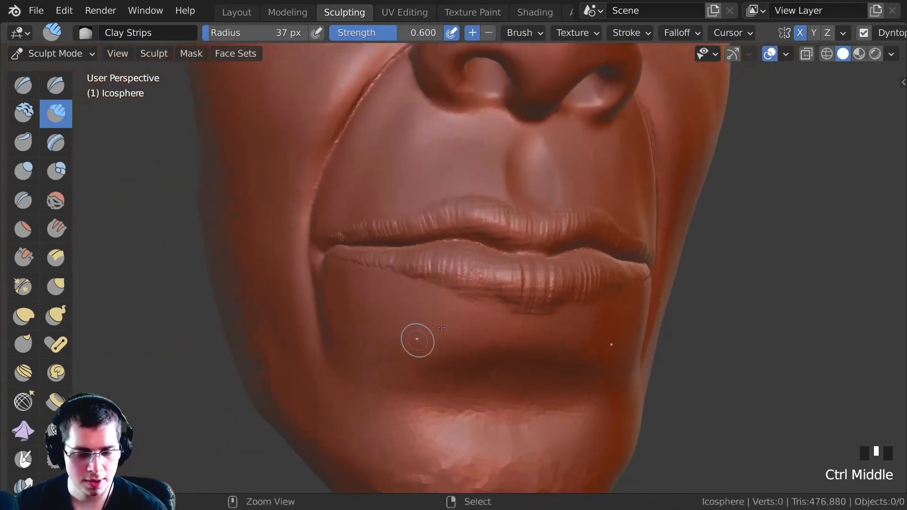
middle_click_drag(515, 321, 493, 318)
middle_click_drag(493, 317, 493, 305, "ctrl")
left_click_drag(493, 304, 492, 308, "ctrl")
middle_click_drag(492, 308, 486, 285)
left_click_drag(486, 285, 556, 320, "ctrl")
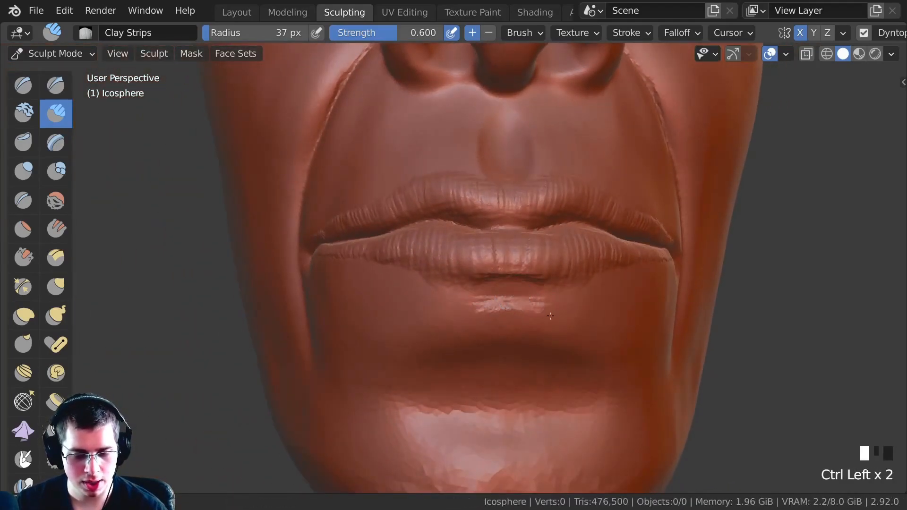
middle_click_drag(542, 316, 520, 269)
left_click_drag(520, 269, 517, 266, "ctrl")
middle_click_drag(542, 288, 520, 295)
- Sharpen the lower lip's underside from the centre toward the sides by carving beneath its edge with Clay Strips
mouse_move(520, 295)
left_mouse_down("ctrl")
mouse_move(466, 312)
mouse_move(458, 291)
left_mouse_up("ctrl")
scroll(517, 304, "down", 1)
left_click_drag(457, 290, 465, 279, "shift")
middle_click_drag(551, 310, 543, 302)
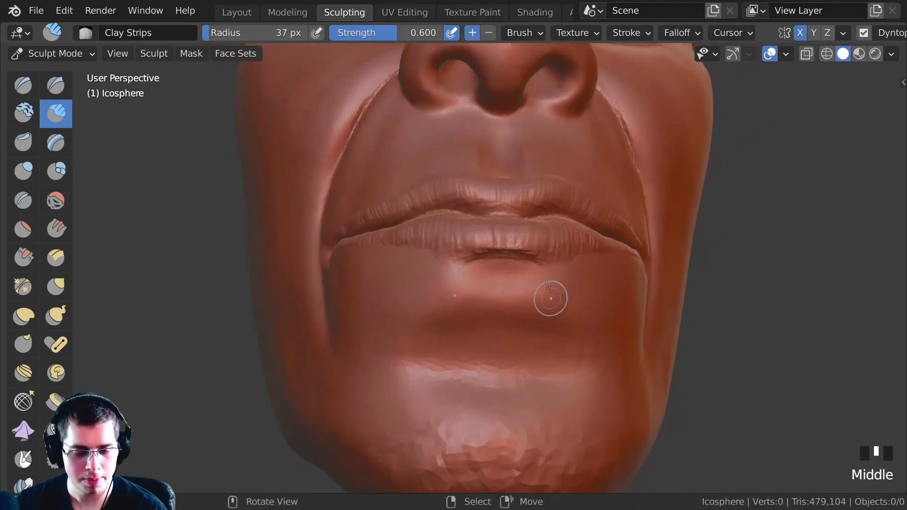
left_click_drag(543, 301, 527, 305)
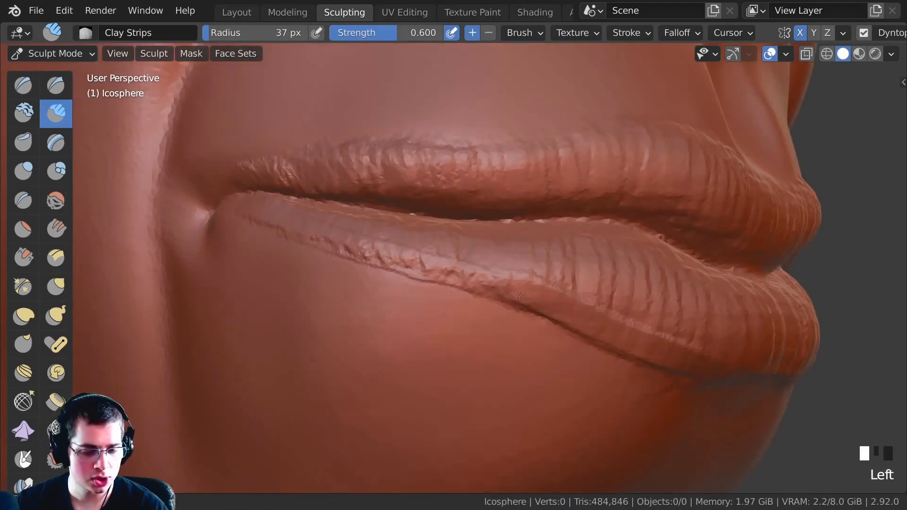
middle_click_drag(519, 295, 426, 255, "ctrl")
middle_click_drag(620, 327, 515, 319)
left_click_drag(515, 319, 528, 314)
left_click_drag(613, 316, 567, 296)
middle_click_drag(501, 276, 492, 314)
middle_click_drag(583, 328, 593, 290)
left_click_drag(593, 289, 563, 274)
scroll(582, 286, "down", 1)
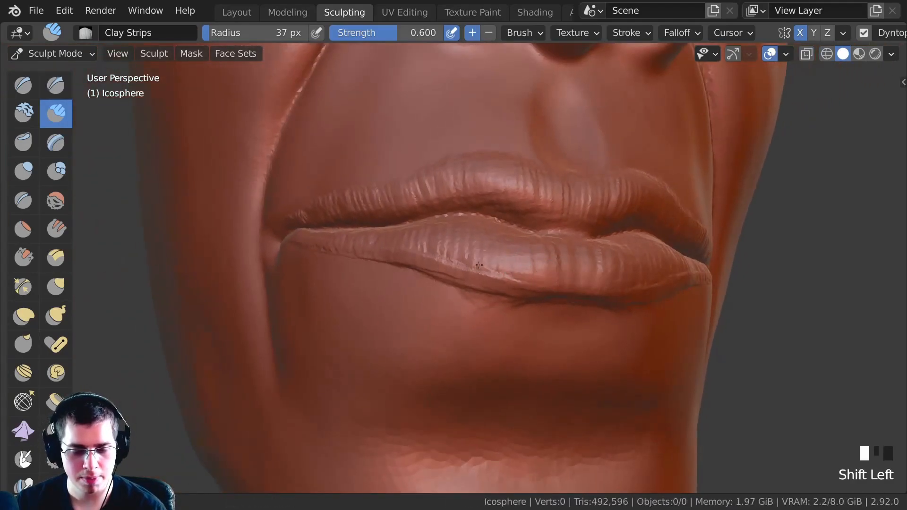
- Smooth the Clay Strips marks on the lower and upper lips
middle_click_drag(522, 284, 531, 255)
left_click_drag(530, 255, 497, 252, "shift")
scroll(496, 265, "down", 2)
middle_click_drag(496, 265, 486, 293)
scroll(487, 303, "up", 2)
left_click_drag(515, 330, 453, 321, "shift")
middle_click_drag(421, 307, 460, 285)
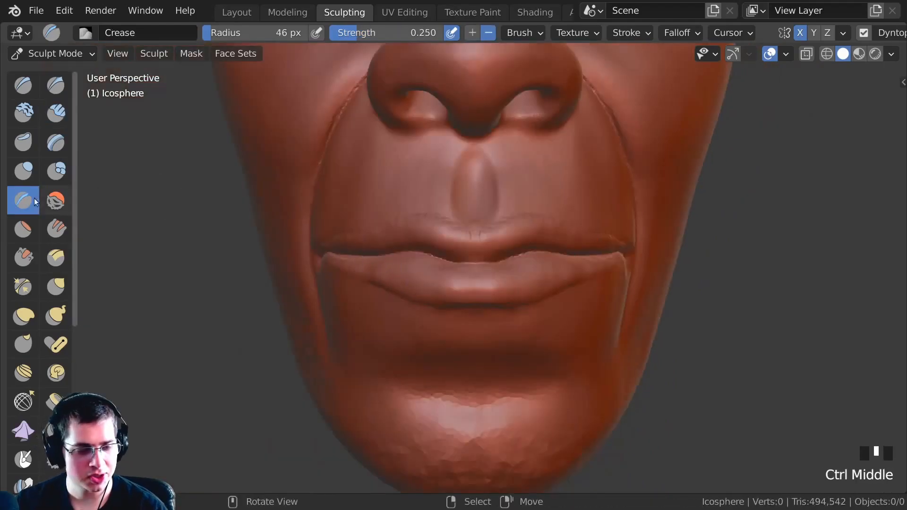
- Deepen the parting line between the upper and lower lips with the Crease brush and save the file
mouse_move(426, 283)
middle_mouse_down("ctrl")
mouse_move(432, 245)
mouse_move(523, 296)
mouse_move(521, 269)
middle_mouse_up("ctrl")
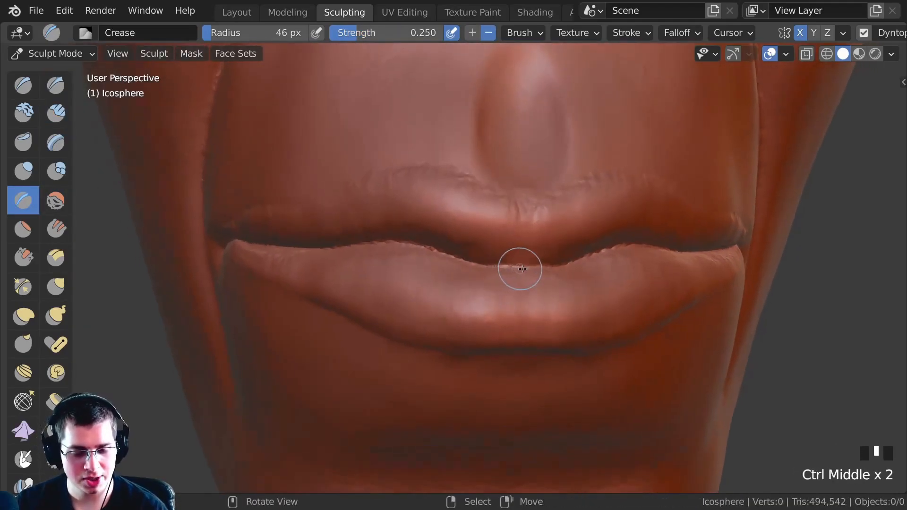
middle_click_drag(444, 254, 411, 238, "ctrl")
left_click_drag(411, 237, 410, 236)
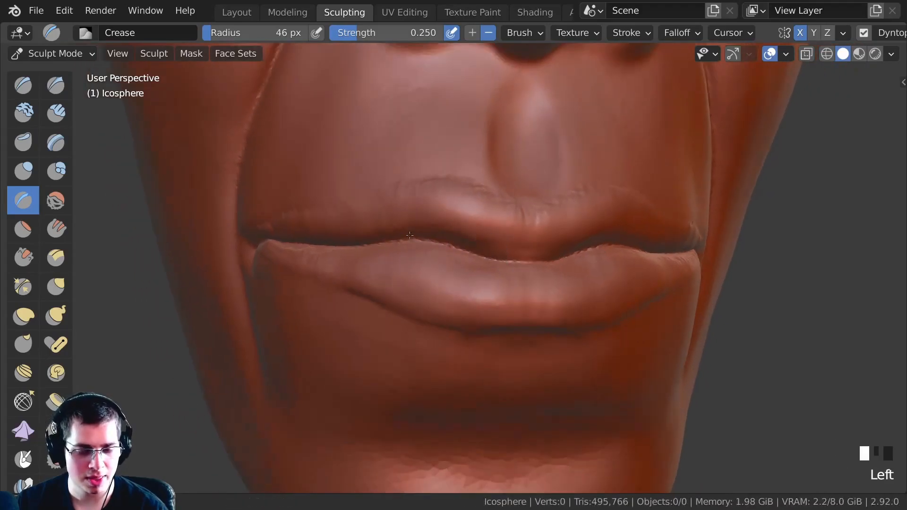
middle_click_drag(418, 233, 448, 243)
mouse_move(334, 231)
middle_mouse_down()
mouse_move(384, 238)
mouse_move(325, 236)
middle_mouse_up()
left_click_drag(325, 236, 392, 241)
middle_click_drag(420, 237, 402, 225)
left_click_drag(404, 224, 410, 221, "ctrl")
key("ctrl+s")
- Crease beneath the lower lip from its centre outward to sharpen its underside
mouse_move(446, 253)
middle_mouse_down()
mouse_move(455, 251)
mouse_move(448, 237)
middle_mouse_up()
mouse_move(448, 236)
middle_mouse_down("ctrl")
mouse_move(439, 218)
mouse_move(423, 236)
mouse_move(431, 284)
mouse_move(550, 248)
middle_mouse_up("ctrl")
left_click_drag(510, 232, 437, 222, "ctrl")
middle_click_drag(444, 227, 455, 235)
left_click_drag(522, 246, 436, 224, "ctrl")
middle_click_drag(419, 226, 502, 251)
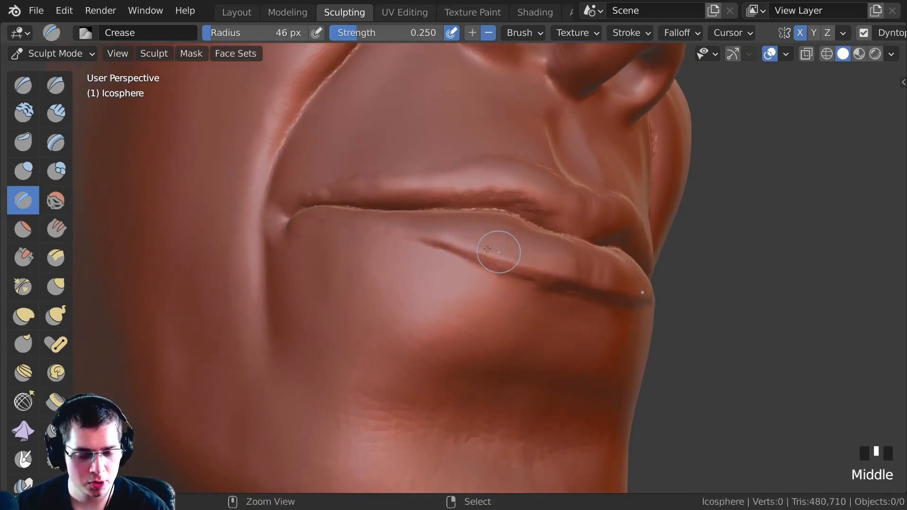
left_click_drag(502, 251, 483, 236, "ctrl")
- Extend the crease under the lower lip outward toward the corner of the mouth
middle_click_drag(383, 215, 278, 207)
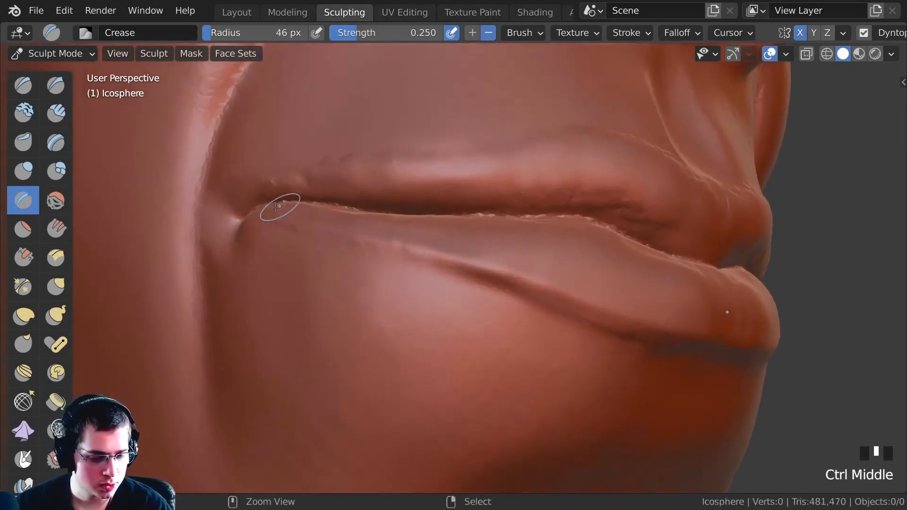
left_click_drag(336, 230, 406, 238, "ctrl")
middle_click_drag(406, 238, 288, 214, "shift")
left_click_drag(287, 214, 313, 235, "shift")
middle_click_drag(496, 255, 501, 284, "ctrl")
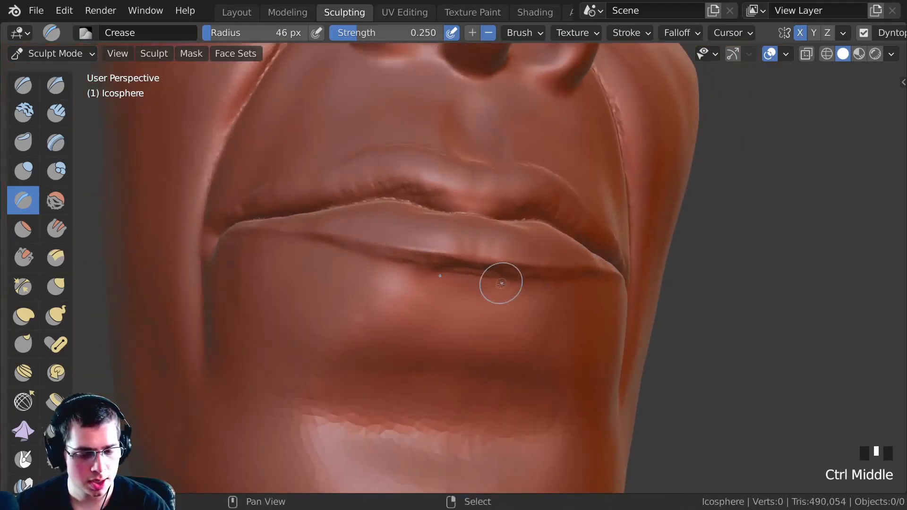
left_click_drag(342, 252, 362, 257, "shift")
middle_click_drag(354, 256, 316, 214, "ctrl")
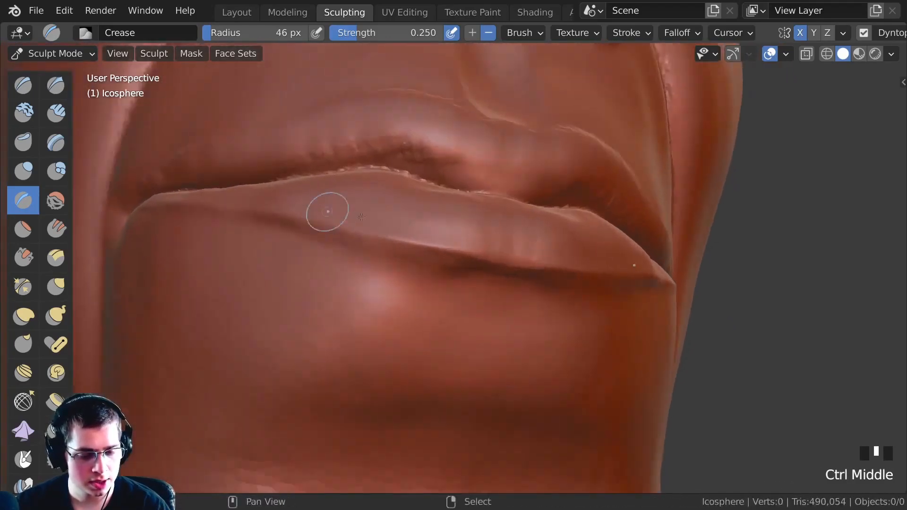
- Deepen the crease along the lower lip's bottom edge between the mouth corner and the middle
left_click_drag(326, 220, 209, 198, "shift")
left_click_drag(387, 229, 420, 248)
middle_click_drag(421, 253, 433, 245)
left_click_drag(520, 259, 531, 271)
middle_click_drag(531, 271, 480, 253, "ctrl")
left_click_drag(480, 253, 449, 243)
left_click_drag(453, 248, 397, 224)
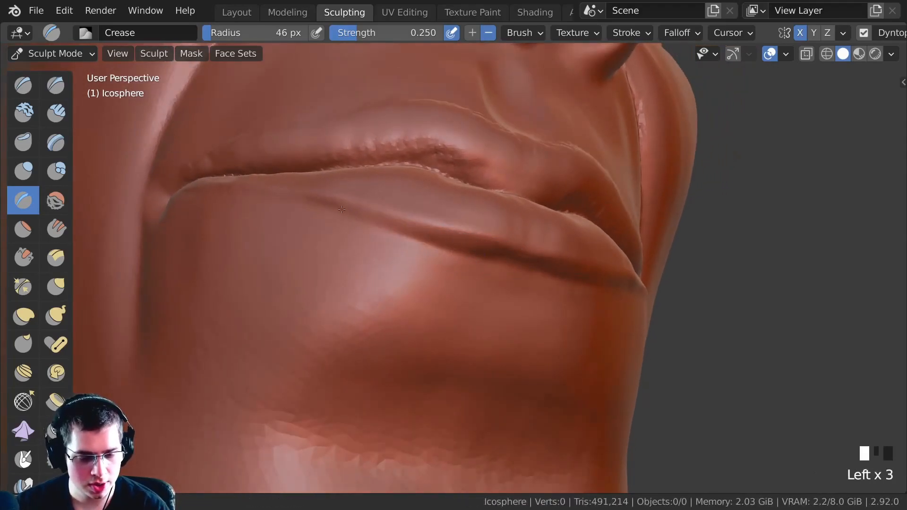
- Refine the crease directly beneath the centre of the lower lip
middle_click_drag(393, 222, 357, 216)
left_click_drag(356, 215, 394, 231)
mouse_move(419, 219)
middle_mouse_down()
mouse_move(393, 226)
mouse_move(432, 229)
middle_mouse_up()
left_click_drag(432, 229, 416, 235)
left_click_drag(416, 235, 410, 237)
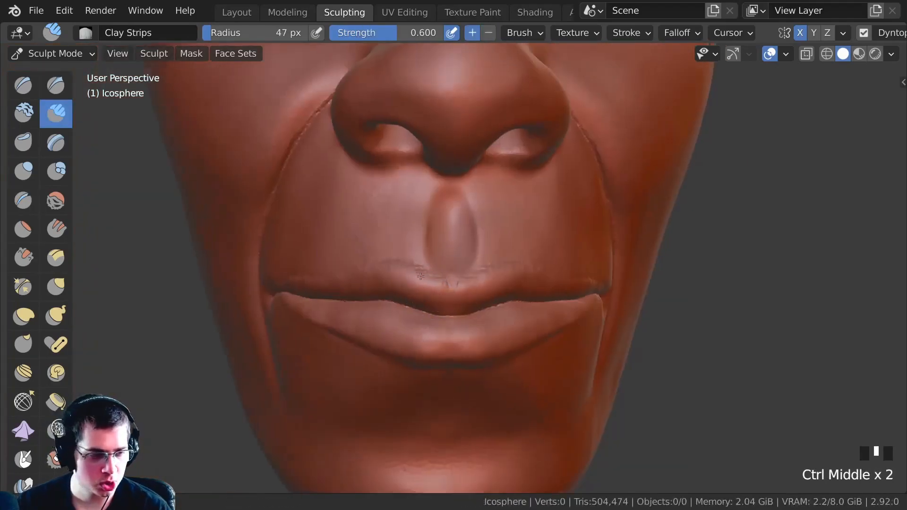
middle_click_drag(466, 289, 466, 248, "ctrl")
mouse_move(363, 266)
middle_mouse_down("shift")
mouse_move(379, 271)
mouse_move(374, 249)
mouse_move(386, 229)
middle_mouse_up("shift")
- Pinch a raised border along the upper lip's top edge near the philtrum with the inverted Crease brush
left_click(23, 200)
left_click_drag(397, 248, 428, 266, "ctrl")
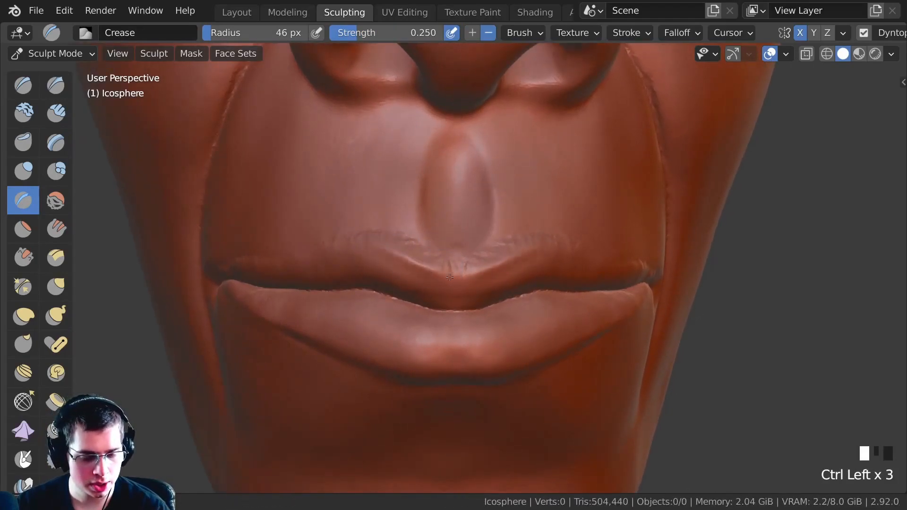
middle_click_drag(372, 246, 416, 250)
left_click_drag(439, 250, 388, 259, "ctrl")
middle_click_drag(387, 259, 407, 259)
mouse_move(407, 259)
left_mouse_down("ctrl")
mouse_move(375, 262)
mouse_move(397, 260)
left_mouse_up("ctrl")
middle_click_drag(397, 259, 439, 251)
left_click_drag(439, 250, 467, 239, "ctrl")
middle_click_drag(467, 239, 427, 241)
left_click_drag(427, 241, 475, 265, "ctrl")
middle_click_drag(408, 240, 417, 239)
left_click_drag(418, 239, 397, 243, "ctrl")
middle_click_drag(401, 243, 430, 243)
left_click_drag(430, 238, 461, 240, "ctrl")
- Continue the raised border along the upper lip toward the mouth corner and smooth out the rough marks
middle_click_drag(466, 257, 418, 269)
left_click_drag(418, 269, 426, 272)
middle_click_drag(426, 271, 449, 270)
left_click_drag(412, 276, 449, 291)
middle_click_drag(354, 265, 380, 265)
left_click_drag(381, 269, 399, 273)
scroll(281, 277, "down", 1)
left_click_drag(312, 282, 435, 273, "shift")
middle_click_drag(435, 273, 425, 269)
left_click_drag(425, 270, 414, 274, "shift")
middle_click_drag(414, 274, 477, 308)
left_click_drag(477, 308, 480, 310, "shift")
middle_click_drag(389, 248, 416, 239, "ctrl")
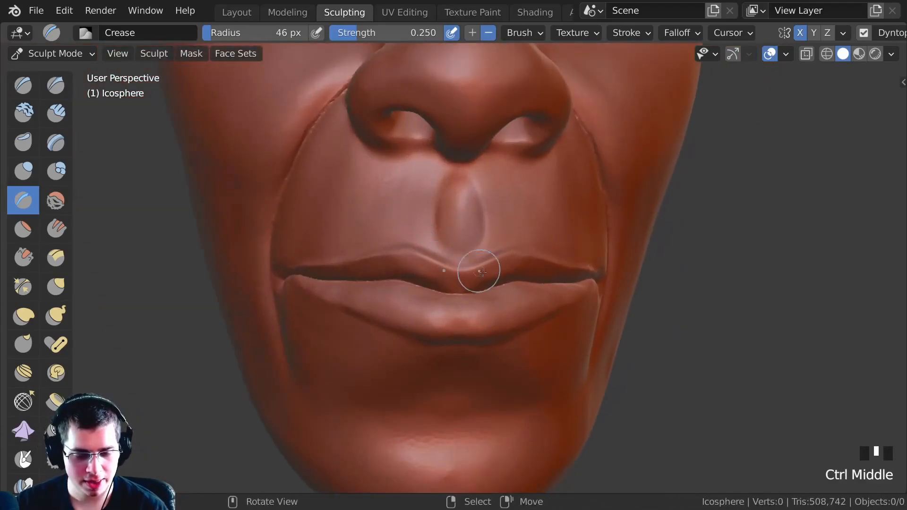
- Adjust the shape of the upper lip's peaks beside the philtrum with the Grab brush
key("g")
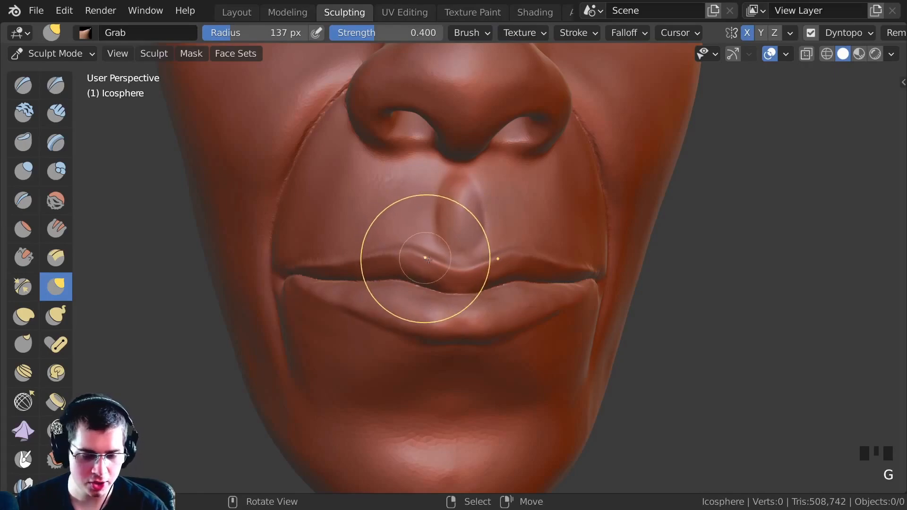
middle_click_drag(429, 260, 385, 282, "ctrl")
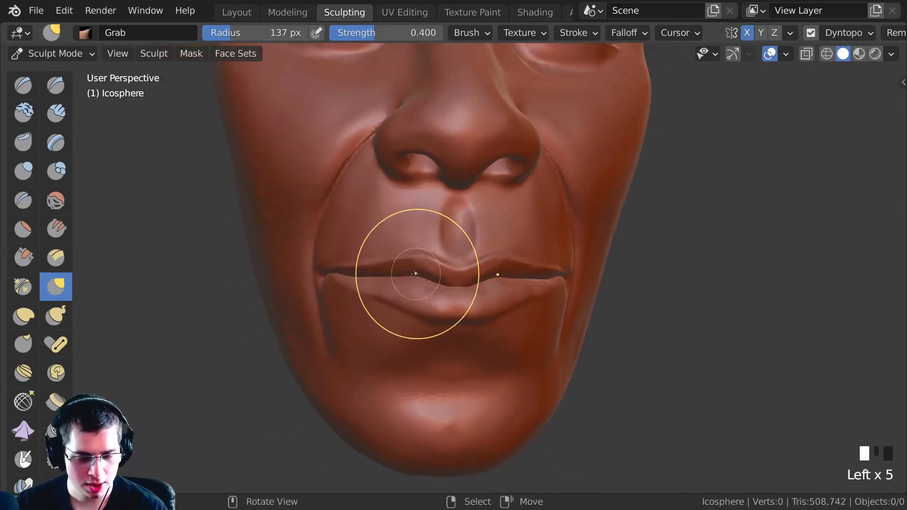
mouse_move(439, 272)
middle_mouse_down("ctrl")
mouse_move(458, 283)
mouse_move(411, 257)
middle_mouse_up("ctrl")
left_click_drag(411, 258, 408, 247)
middle_click_drag(432, 254, 397, 292, "ctrl")
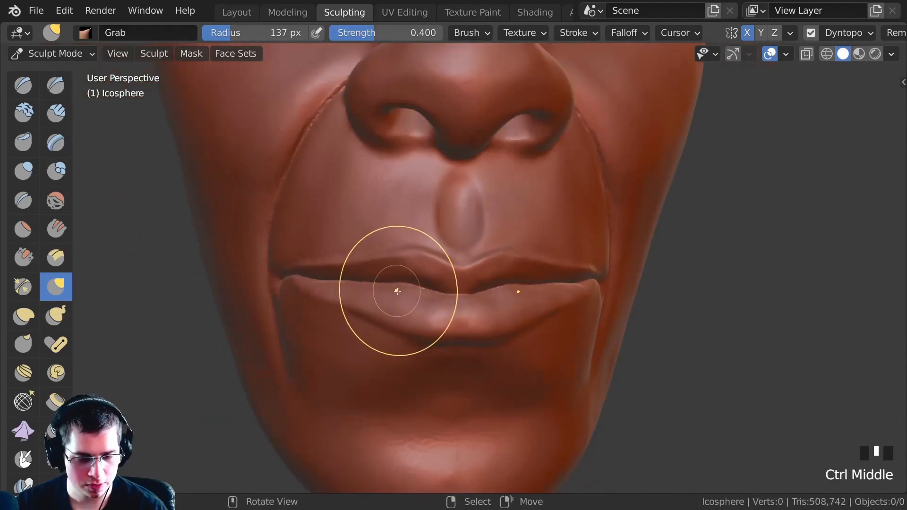
mouse_move(463, 301)
middle_mouse_down()
mouse_move(447, 302)
mouse_move(373, 222)
mouse_move(338, 247)
mouse_move(427, 251)
middle_mouse_up()
- Build up the skin just above the upper lip beside the philtrum with Clay Strips strokes and smooth it
key("c")
left_click_drag(430, 279, 424, 261)
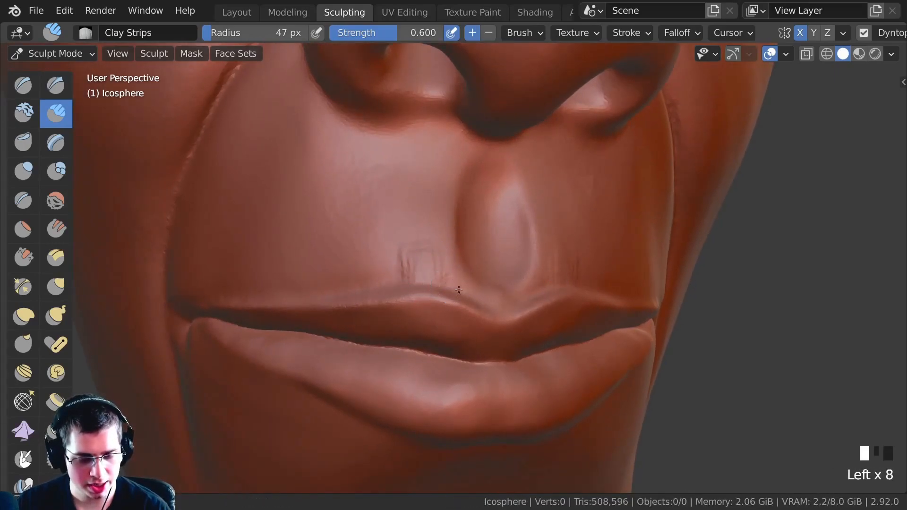
middle_click_drag(457, 290, 456, 281)
left_click_drag(456, 281, 456, 279)
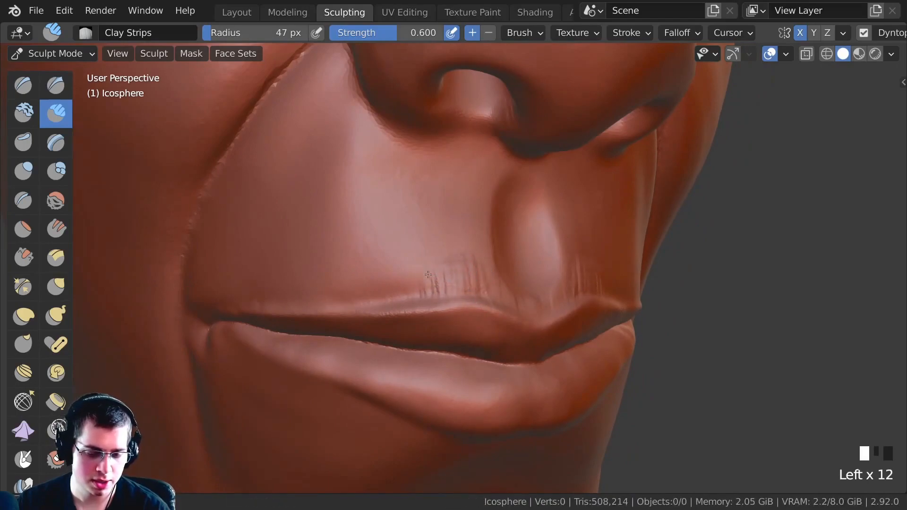
middle_click_drag(375, 285, 419, 262)
left_click_drag(425, 278, 428, 303)
middle_click_drag(428, 302, 418, 284)
mouse_move(418, 283)
left_mouse_down()
mouse_move(423, 294)
mouse_move(429, 283)
left_mouse_up()
middle_click_drag(429, 282, 404, 286)
left_click_drag(404, 286, 421, 279, "shift")
middle_click_drag(425, 260, 486, 266, "ctrl")
mouse_move(364, 263)
middle_mouse_down()
mouse_move(431, 269)
mouse_move(419, 280)
mouse_move(424, 264)
middle_mouse_up()
- Pull the lips and mouth corners into shape with the Grab brush
key("g")
left_click_drag(424, 264, 423, 270)
left_click_drag(366, 258, 398, 267)
left_click_drag(401, 267, 412, 270)
left_click_drag(415, 271, 428, 273)
mouse_move(378, 269)
middle_mouse_down("ctrl")
mouse_move(321, 259)
mouse_move(332, 259)
middle_mouse_up("ctrl")
left_click_drag(331, 259, 302, 258)
middle_click_drag(274, 256, 264, 268, "ctrl")
left_click_drag(402, 263, 440, 268)
middle_click_drag(455, 272, 404, 278)
middle_click_drag(449, 302, 473, 359, "ctrl")
mouse_move(478, 373)
middle_mouse_down()
mouse_move(500, 356)
mouse_move(375, 300)
mouse_move(331, 267)
mouse_move(324, 289)
mouse_move(446, 165)
mouse_move(405, 236)
mouse_move(399, 277)
middle_mouse_up()
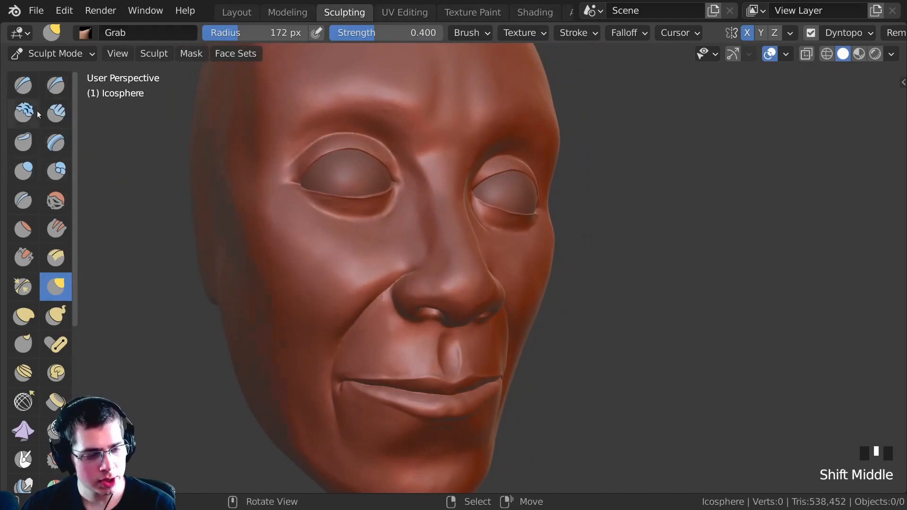
- Sharpen the side edge of the nose bridge with inverted Crease strokes and smooth along it
left_click(23, 196)
middle_click_drag(406, 231, 405, 196, "ctrl")
left_click(428, 256, "ctrl")
middle_click_drag(427, 257, 415, 227)
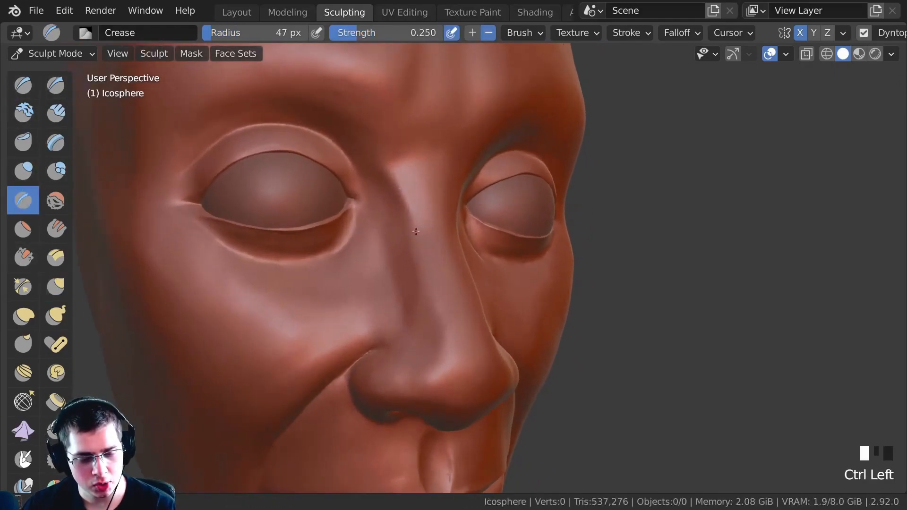
mouse_move(423, 279)
middle_mouse_down("ctrl")
mouse_move(399, 186)
mouse_move(411, 204)
middle_mouse_up("ctrl")
left_click(402, 181, "ctrl")
left_click(423, 204, "shift")
left_click(398, 257, "ctrl")
mouse_move(398, 258)
middle_mouse_down()
mouse_move(386, 228)
mouse_move(331, 222)
mouse_move(392, 222)
middle_mouse_up()
left_click(386, 227, "shift")
mouse_move(392, 222)
middle_mouse_down("shift")
mouse_move(403, 208)
mouse_move(437, 259)
mouse_move(403, 245)
middle_mouse_up("shift")
left_click(434, 293, "ctrl")
left_click(445, 325, "shift")
left_click(445, 324, "shift")
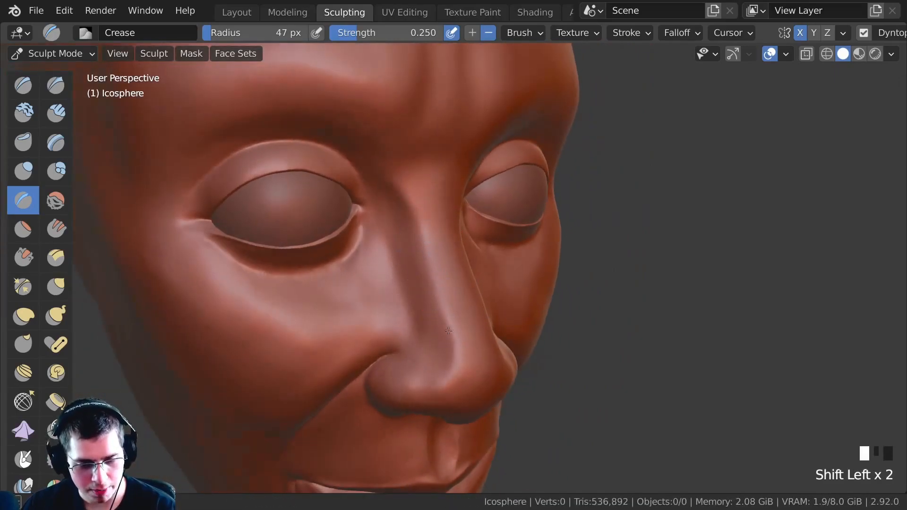
- Crease the side of the nose from beside the inner eye corner downward
middle_click_drag(430, 328, 382, 207)
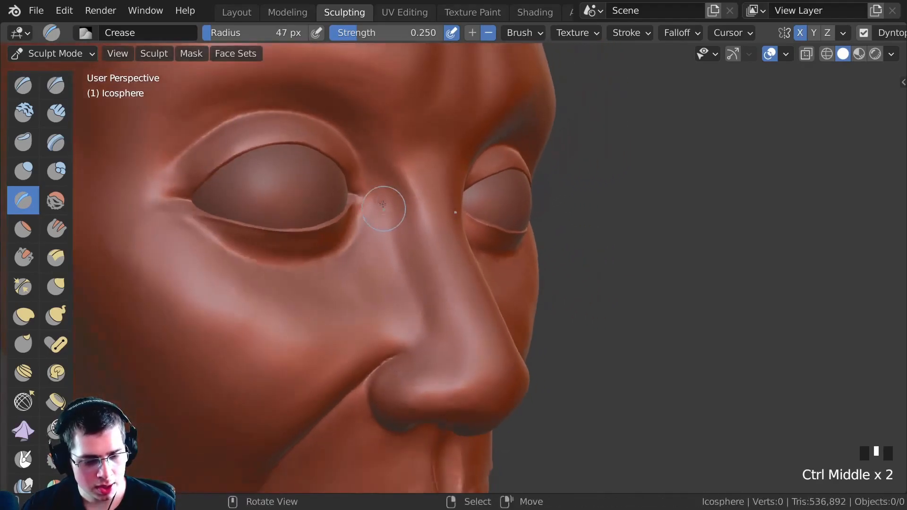
left_click_drag(394, 187, 403, 217)
left_click_drag(398, 189, 408, 227)
left_click_drag(402, 189, 409, 237)
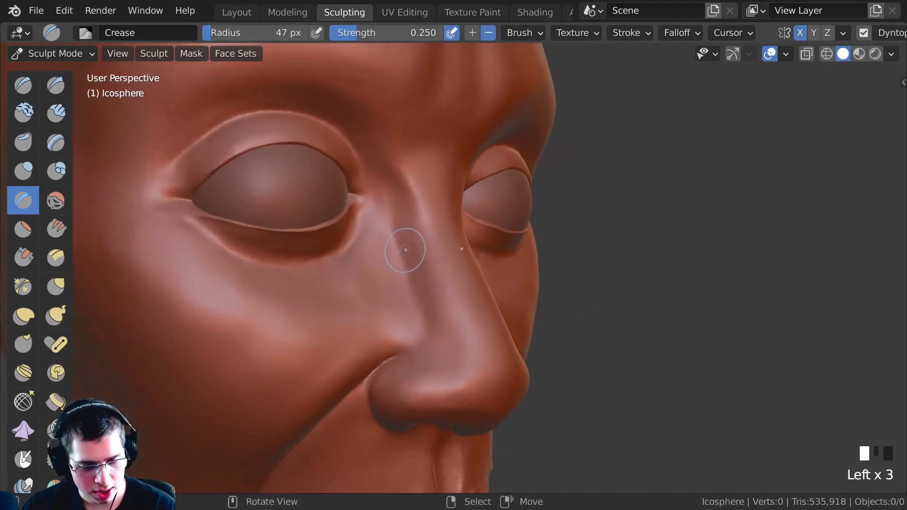
middle_click_drag(405, 247, 412, 279, "ctrl")
left_click_drag(419, 284, 422, 299, "shift")
- Crease the lower side of the nose toward the top of the nostril wing and save the file
mouse_move(422, 300)
middle_mouse_down("shift")
mouse_move(385, 340)
mouse_move(393, 345)
mouse_move(413, 310)
middle_mouse_up("shift")
left_click_drag(412, 310, 401, 323)
left_click_drag(412, 313, 398, 326)
left_click_drag(410, 314, 395, 329)
middle_click_drag(409, 321, 418, 373, "ctrl")
mouse_move(418, 373)
middle_mouse_down()
mouse_move(391, 369)
mouse_move(532, 368)
middle_mouse_up()
middle_click_drag(532, 368, 537, 374, "ctrl")
mouse_move(302, 286)
middle_mouse_down()
mouse_move(271, 282)
mouse_move(280, 260)
mouse_move(375, 253)
mouse_move(411, 303)
mouse_move(410, 269)
mouse_move(418, 326)
mouse_move(417, 304)
middle_mouse_up()
key("ctrl+s")
- Crease a vertical cleft into the middle of the chin and smooth its surroundings
mouse_move(417, 303)
middle_mouse_down("shift")
mouse_move(417, 275)
mouse_move(378, 247)
middle_mouse_up("shift")
middle_click_drag(378, 246, 395, 251, "shift")
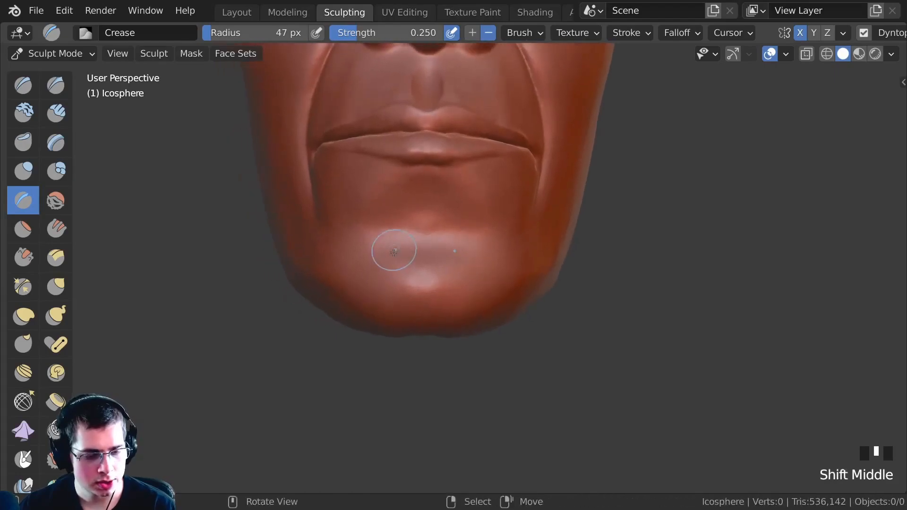
left_click_drag(418, 302, 418, 307)
middle_click_drag(419, 308, 419, 270)
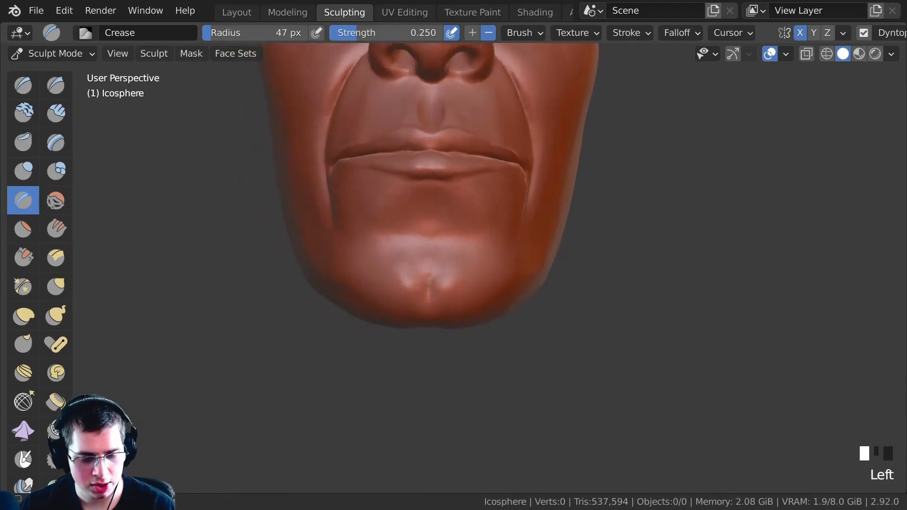
left_click(411, 259, "shift")
left_click(409, 259, "shift")
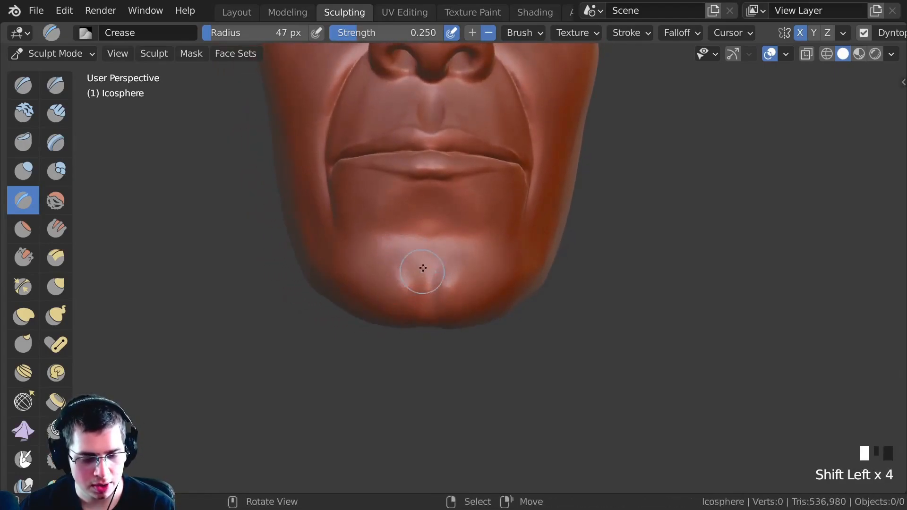
left_click(396, 250)
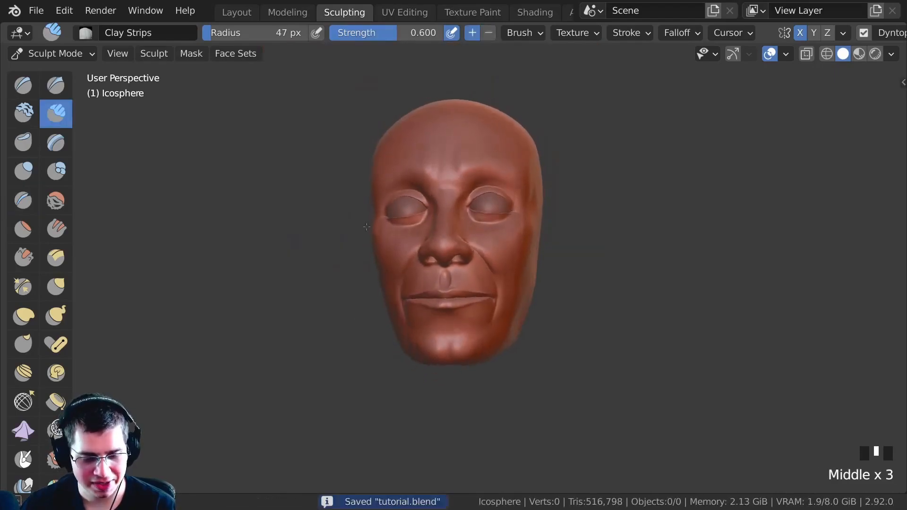
- Rework the underside of the jaw with Clay Strips and smooth the jaw edges
mouse_move(378, 279)
middle_mouse_down()
mouse_move(419, 277)
mouse_move(373, 204)
mouse_move(379, 311)
mouse_move(395, 303)
middle_mouse_up()
middle_click_drag(433, 355, 399, 273)
middle_click_drag(409, 306, 403, 270)
mouse_move(454, 222)
middle_mouse_down("ctrl")
mouse_move(461, 227)
mouse_move(455, 209)
middle_mouse_up("ctrl")
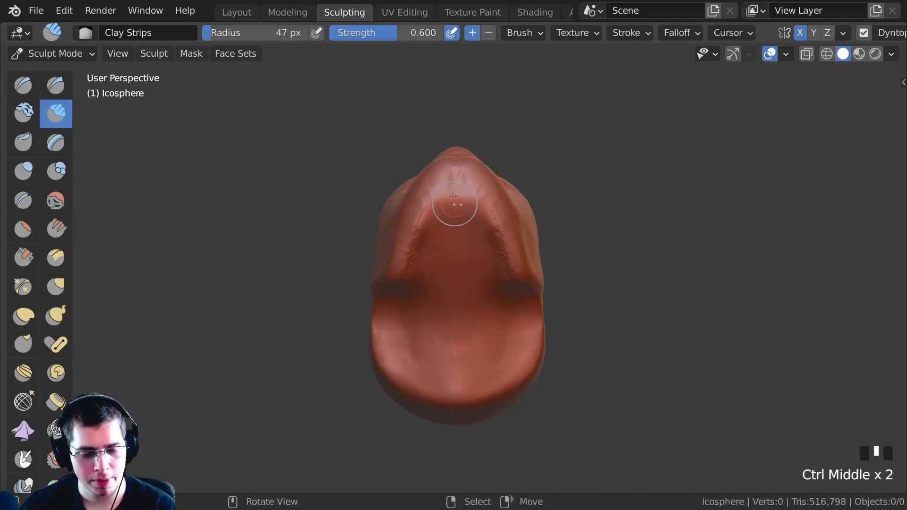
left_click_drag(456, 208, 501, 254, "shift")
middle_click_drag(469, 247, 488, 246)
left_click_drag(488, 246, 504, 280, "shift")
middle_click_drag(456, 230, 463, 234)
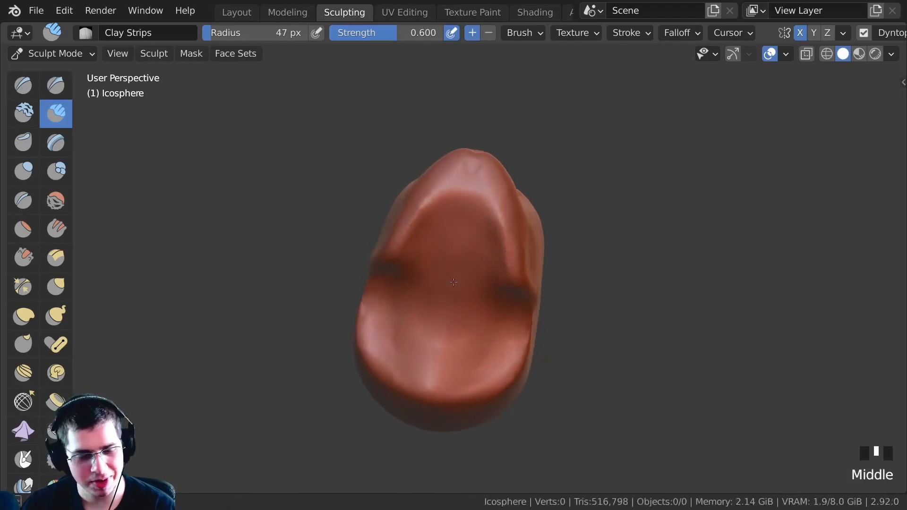
- Raise a neck stump from the underside of the head using the Draw brush at a 124 px radius
left_click(23, 86)
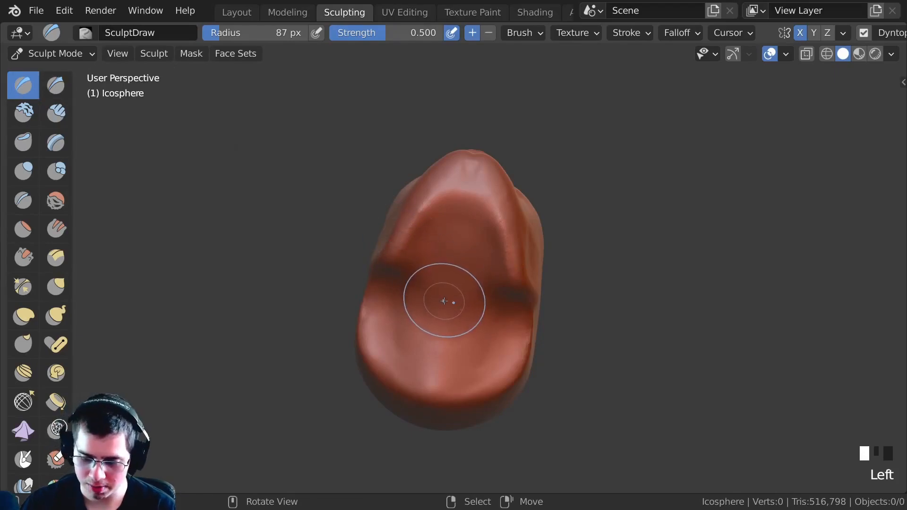
key("f")
left_click(470, 313)
scroll(447, 305, "up", 1)
left_click_drag(444, 315, 439, 328)
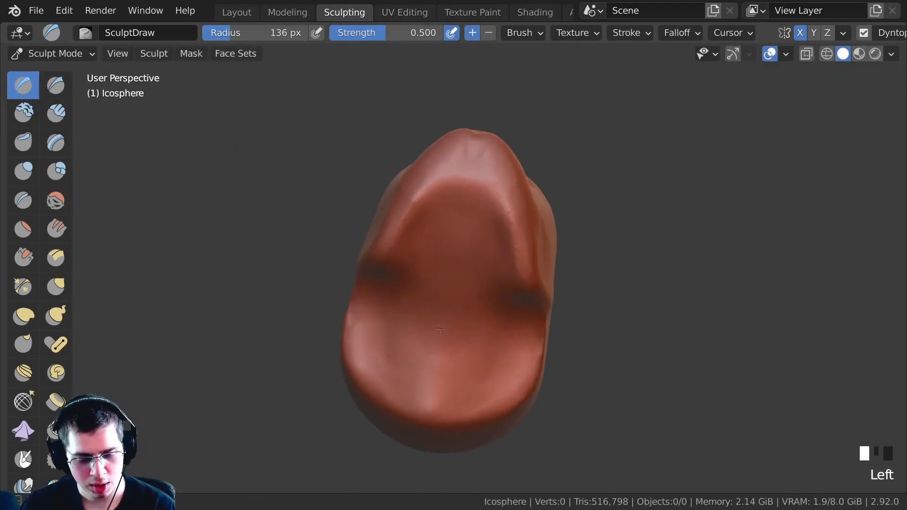
key("f")
left_click(458, 313)
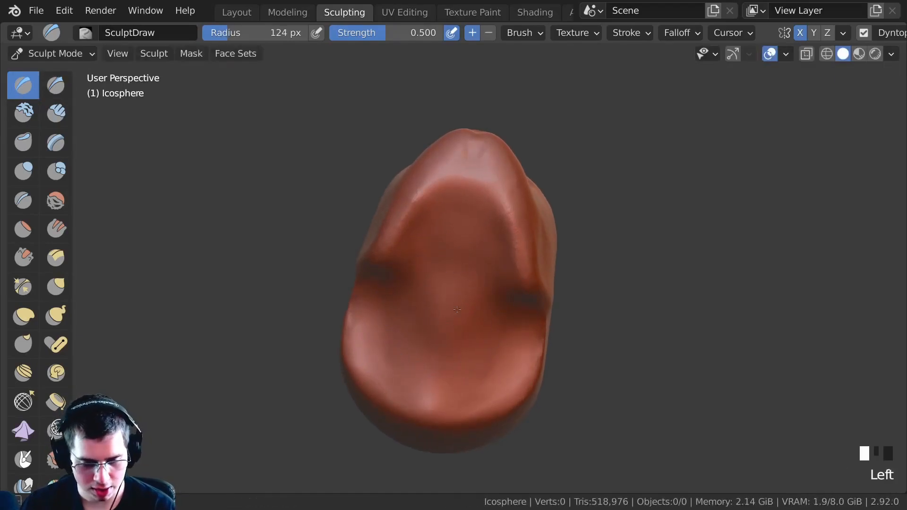
middle_click_drag(444, 362, 439, 328, "ctrl")
left_click(437, 323)
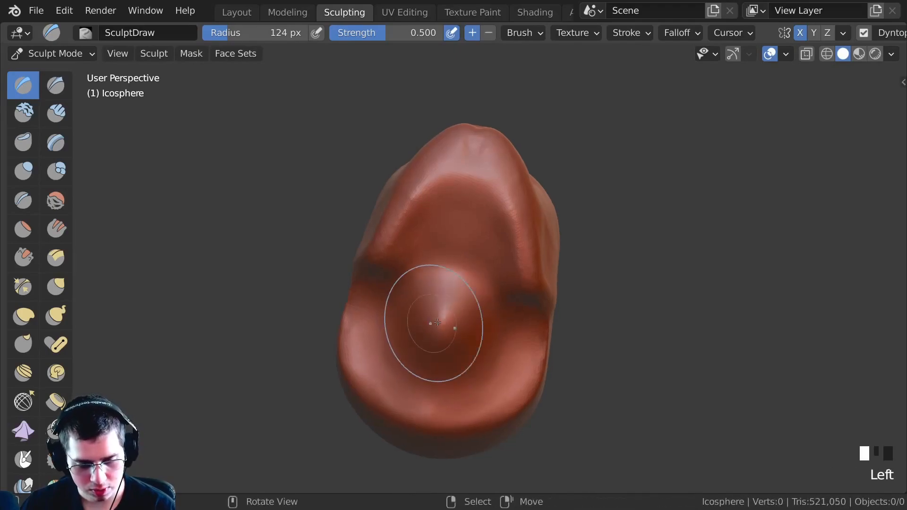
- Extend the neck stump downward with the Draw brush at a 95 px radius
key("f")
left_click(447, 352)
mouse_move(450, 355)
left_mouse_down()
mouse_move(427, 340)
mouse_move(433, 361)
left_mouse_up()
middle_click_drag(432, 361, 420, 281)
left_click_drag(420, 281, 416, 277)
middle_click_drag(416, 276, 411, 255, "ctrl")
left_click_drag(411, 255, 403, 305)
middle_click_drag(403, 305, 402, 260)
mouse_move(402, 260)
left_mouse_down()
mouse_move(407, 277)
mouse_move(401, 264)
left_mouse_up()
mouse_move(400, 264)
middle_mouse_down()
mouse_move(398, 248)
mouse_move(391, 281)
middle_mouse_up()
left_click(396, 236)
left_click(392, 272)
- Thicken the sides of the neck stump with further Draw brush strokes
left_click(391, 271)
left_click(392, 281)
left_click_drag(391, 281, 365, 294)
middle_click_drag(364, 293, 451, 330)
mouse_move(352, 260)
middle_mouse_down()
mouse_move(391, 294)
mouse_move(406, 283)
mouse_move(363, 269)
mouse_move(350, 222)
middle_mouse_up()
left_click(363, 270)
middle_click_drag(359, 312, 339, 274)
left_click(365, 281)
left_click_drag(364, 281, 389, 330)
middle_click_drag(389, 292, 395, 326)
left_click_drag(395, 326, 396, 298)
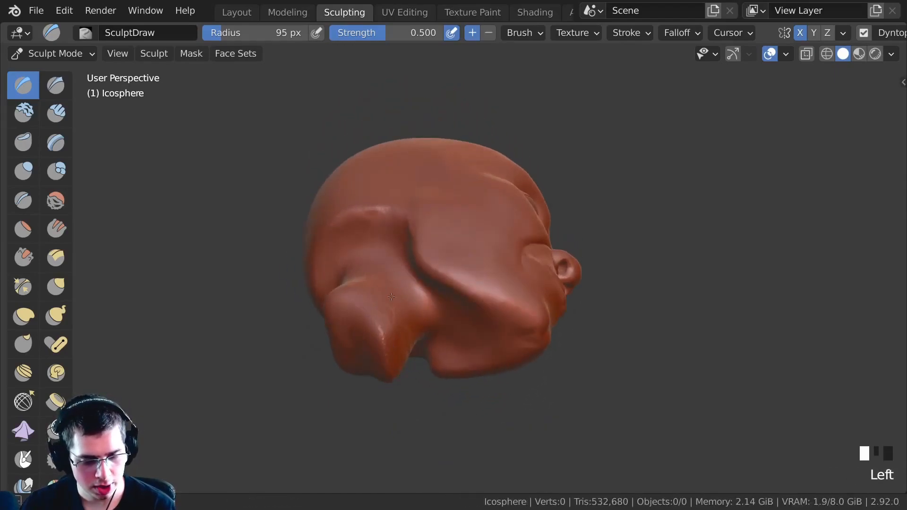
- Fill out the lower end of the neck stump with Draw strokes and round it off
middle_click_drag(357, 319, 363, 337)
mouse_move(364, 338)
left_mouse_down()
mouse_move(378, 312)
mouse_move(375, 326)
left_mouse_up()
mouse_move(375, 326)
middle_mouse_down()
mouse_move(371, 265)
mouse_move(250, 313)
mouse_move(376, 246)
mouse_move(373, 227)
middle_mouse_up()
middle_click_drag(373, 265, 360, 212, "ctrl")
mouse_move(331, 246)
middle_mouse_down("shift")
mouse_move(401, 259)
mouse_move(395, 208)
middle_mouse_up("shift")
mouse_move(386, 284)
left_mouse_down()
mouse_move(392, 288)
mouse_move(397, 269)
left_mouse_up()
middle_click_drag(396, 269, 396, 250, "ctrl")
mouse_move(392, 279)
left_mouse_down()
mouse_move(397, 289)
mouse_move(388, 274)
left_mouse_up()
middle_click_drag(388, 274, 385, 246)
middle_click_drag(385, 245, 383, 265, "ctrl")
left_click_drag(382, 264, 380, 256)
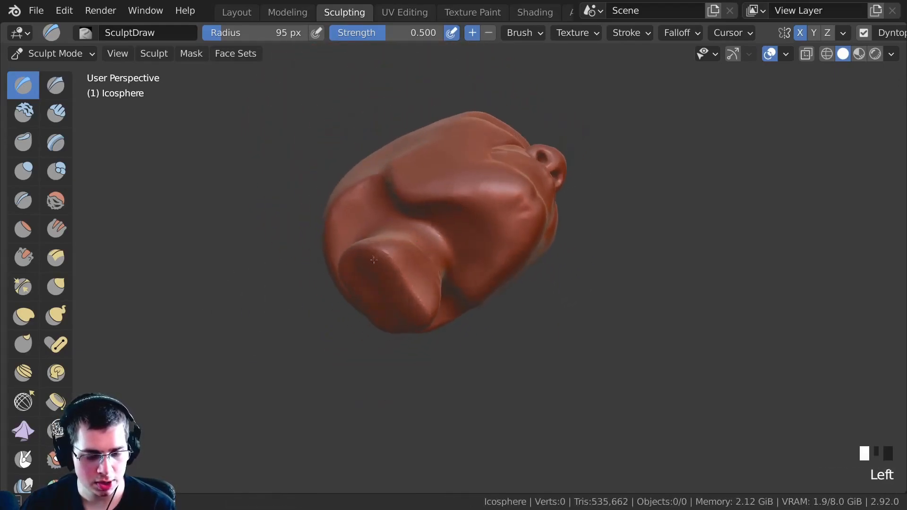
- Add volume to the neck's bottom face and inspect the head and neck from the side
left_click_drag(417, 303, 411, 288, "shift")
middle_click_drag(411, 289, 403, 249)
mouse_move(403, 249)
left_mouse_down()
mouse_move(405, 269)
mouse_move(402, 246)
left_mouse_up()
mouse_move(402, 246)
middle_mouse_down()
mouse_move(394, 303)
mouse_move(359, 298)
mouse_move(319, 248)
middle_mouse_up()
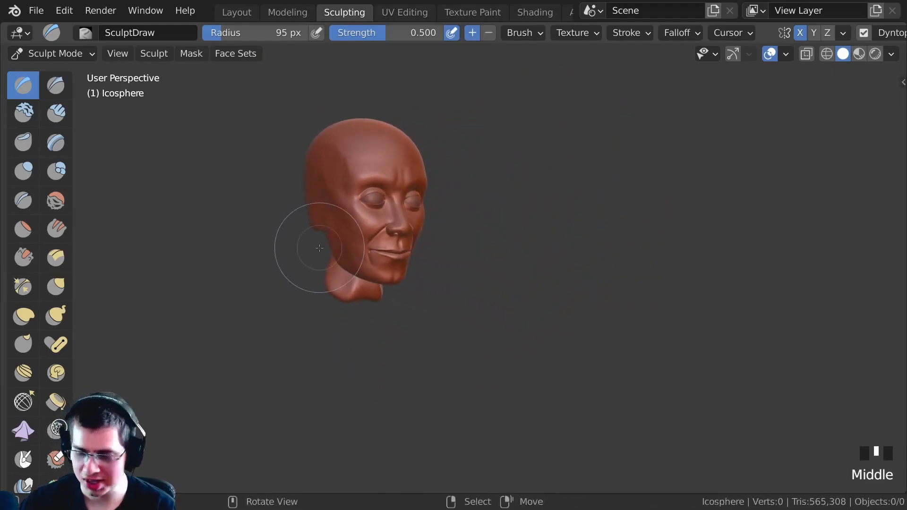
key("KP_Decimal")
middle_click_drag(370, 259, 459, 210)
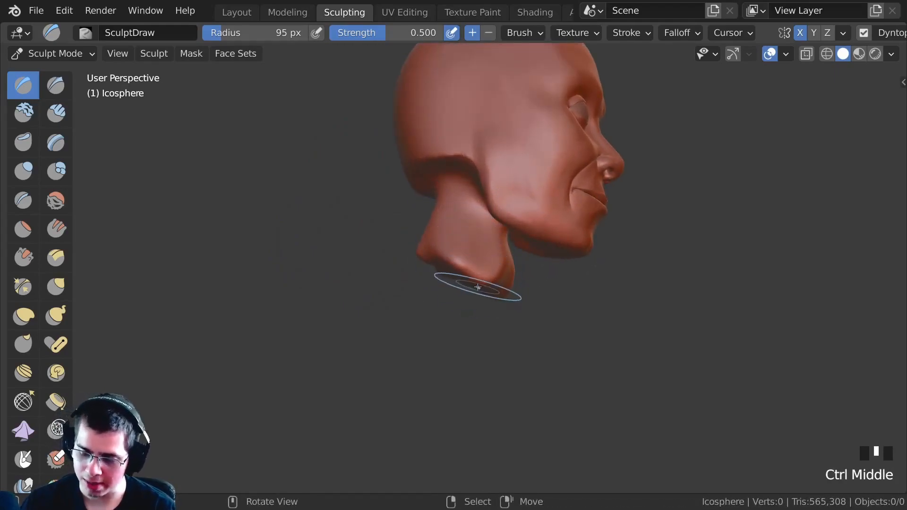
- Pull the lower end of the neck into shape with the Grab brush at a 128 px radius
key("g")
middle_click_drag(487, 279, 451, 282, "ctrl")
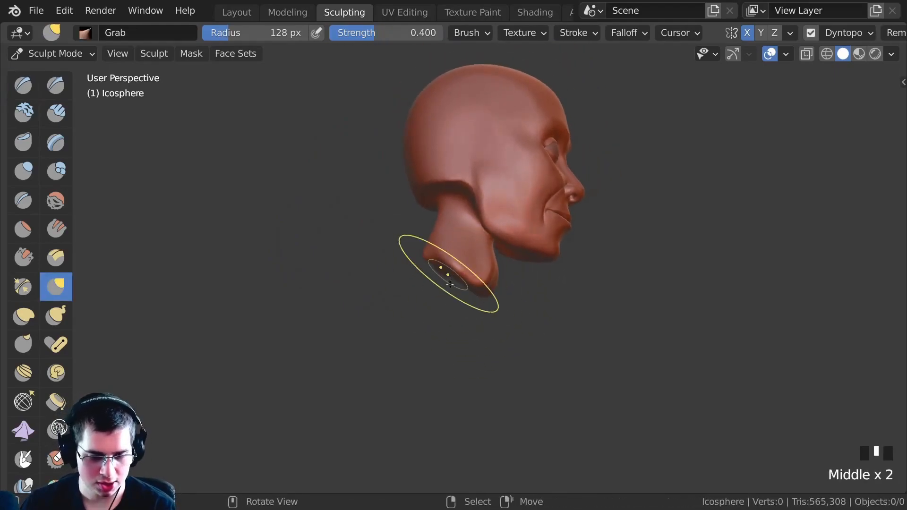
mouse_move(455, 316)
middle_mouse_down()
mouse_move(440, 275)
mouse_move(460, 322)
mouse_move(411, 264)
middle_mouse_up()
left_click_drag(465, 298, 468, 307)
middle_click_drag(392, 279, 378, 279)
middle_click_drag(378, 279, 312, 274)
left_click_drag(459, 293, 431, 291)
- Flare the base of the neck outward and downward toward the shoulders with the Grab brush
middle_click_drag(435, 296, 486, 273)
middle_click_drag(421, 274, 425, 311)
middle_click_drag(422, 275, 430, 302)
left_click_drag(441, 312, 492, 358)
middle_click_drag(425, 340, 405, 369)
mouse_move(494, 279)
middle_mouse_down()
mouse_move(486, 313)
mouse_move(501, 378)
middle_mouse_up()
middle_click_drag(454, 260, 446, 227)
middle_click_drag(498, 240, 421, 307)
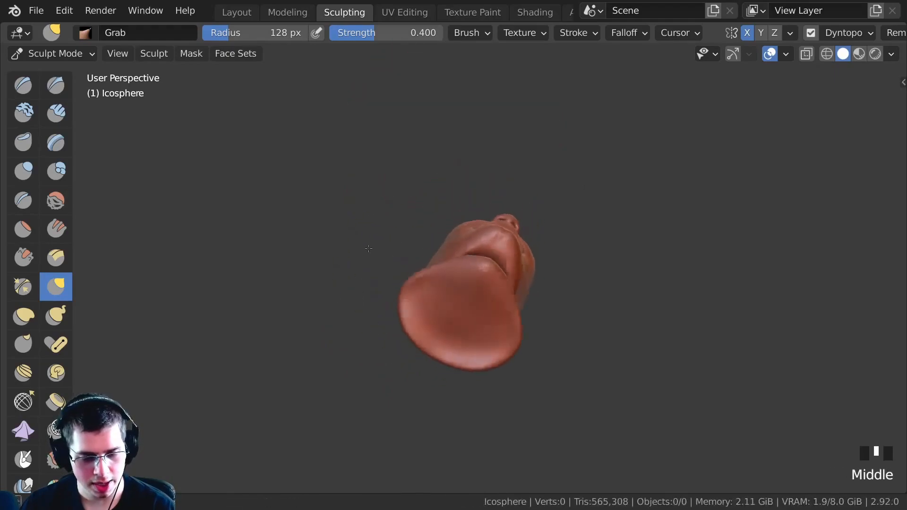
middle_click_drag(403, 254, 437, 288)
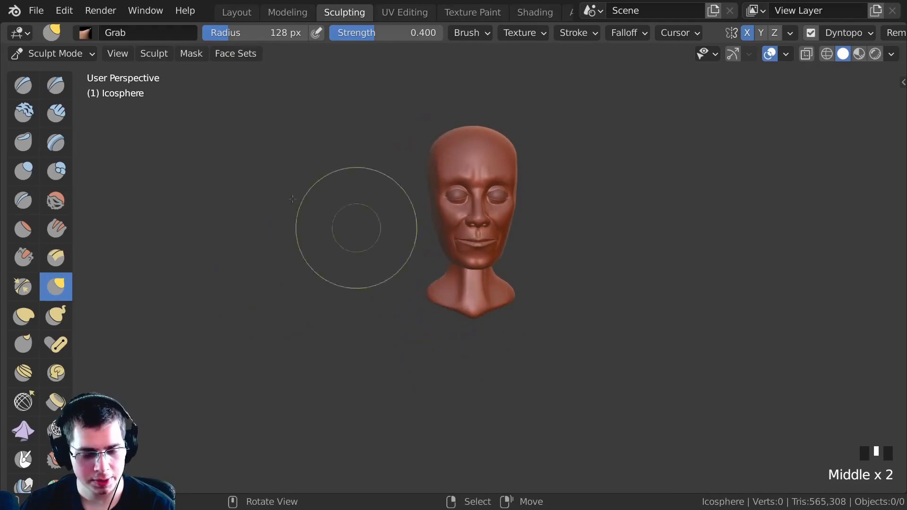
- Build up the front and side of the neck with Clay Strips at a 47 px radius
left_click(55, 113)
mouse_move(397, 268)
middle_mouse_down("shift")
mouse_move(405, 233)
mouse_move(426, 260)
middle_mouse_up("shift")
left_click_drag(425, 260, 463, 265)
left_click_drag(421, 279, 406, 291)
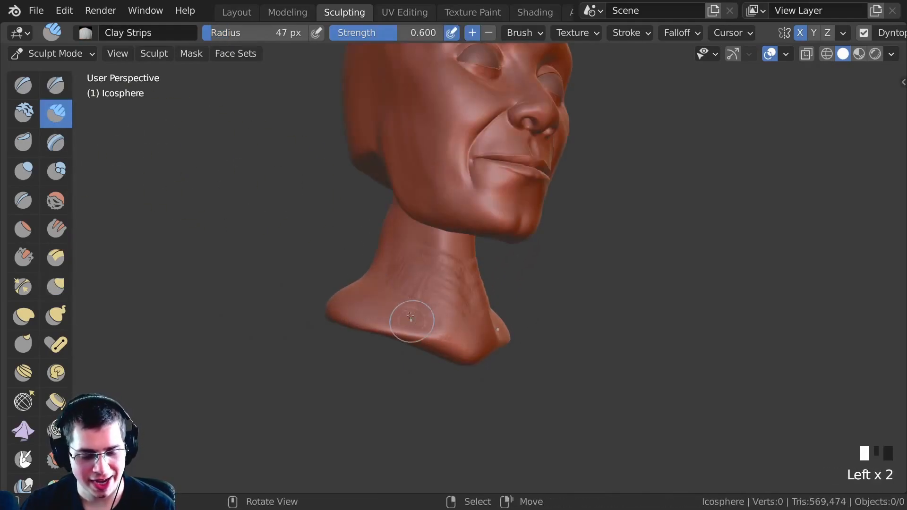
mouse_move(412, 298)
middle_mouse_down()
mouse_move(415, 246)
mouse_move(432, 208)
middle_mouse_up()
mouse_move(432, 208)
middle_mouse_down("ctrl")
mouse_move(435, 234)
mouse_move(421, 233)
middle_mouse_up("ctrl")
left_click_drag(446, 239, 456, 233)
middle_click_drag(474, 243, 460, 254)
left_click(461, 254)
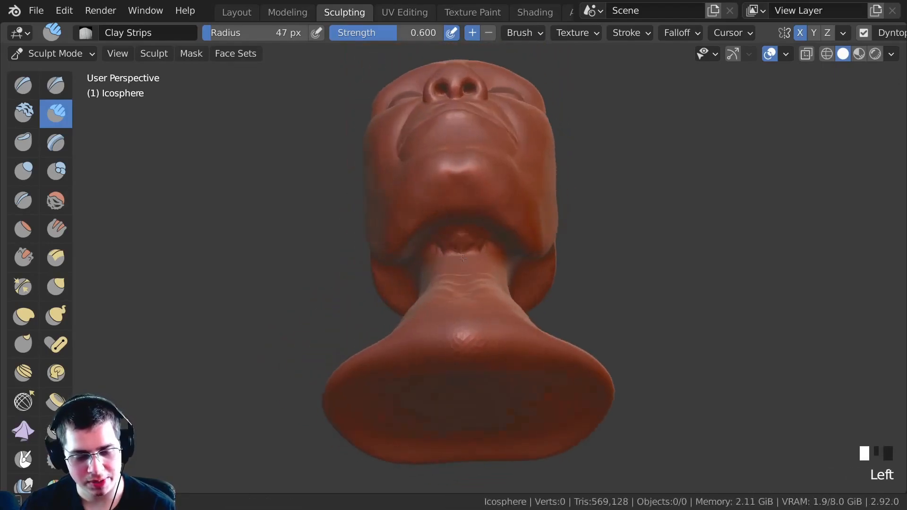
- Fill the junction between the throat and the underside of the chin with Clay Strips
left_click_drag(461, 247, 468, 248)
middle_click_drag(468, 248, 446, 264)
left_click_drag(447, 257, 459, 253)
middle_click_drag(460, 253, 427, 236)
left_click_drag(444, 248, 466, 251)
mouse_move(465, 251)
middle_mouse_down()
mouse_move(418, 258)
mouse_move(431, 203)
mouse_move(374, 216)
mouse_move(425, 214)
middle_mouse_up()
left_click_drag(414, 155, 426, 182)
- Add Clay Strips strokes to the upper side of the neck behind the jaw
scroll(430, 184, "down", 2)
middle_click_drag(453, 189, 406, 184)
left_click_drag(428, 170, 440, 198)
mouse_move(439, 198)
middle_mouse_down()
mouse_move(462, 199)
mouse_move(428, 259)
mouse_move(486, 275)
mouse_move(488, 252)
middle_mouse_up()
middle_click_drag(488, 252, 502, 237)
left_click_drag(465, 229, 466, 242, "shift")
middle_click_drag(465, 242, 428, 251)
left_click_drag(430, 257, 435, 265, "shift")
middle_click_drag(435, 265, 434, 198, "ctrl")
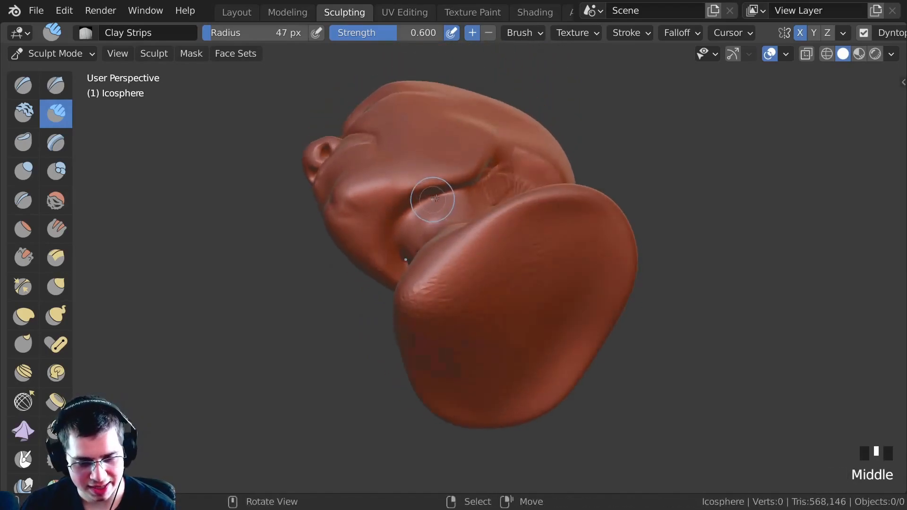
- Carve down the overhanging skull edge behind the jaw and fill the hollow beneath it with Clay Strips
left_click_drag(455, 193, 475, 189)
middle_click_drag(475, 189, 449, 226)
left_click_drag(449, 198, 454, 212)
middle_click_drag(454, 212, 465, 215)
left_click_drag(465, 196, 463, 213)
middle_click_drag(463, 212, 461, 224)
mouse_move(460, 224)
middle_mouse_down("ctrl")
mouse_move(456, 203)
mouse_move(451, 219)
mouse_move(467, 202)
middle_mouse_up("ctrl")
left_click_drag(472, 200, 477, 223, "ctrl")
middle_click_drag(477, 222, 401, 204)
mouse_move(402, 204)
middle_mouse_down("ctrl")
mouse_move(393, 180)
mouse_move(397, 227)
middle_mouse_up("ctrl")
mouse_move(475, 232)
left_mouse_down("ctrl")
mouse_move(481, 248)
mouse_move(494, 231)
left_mouse_up("ctrl")
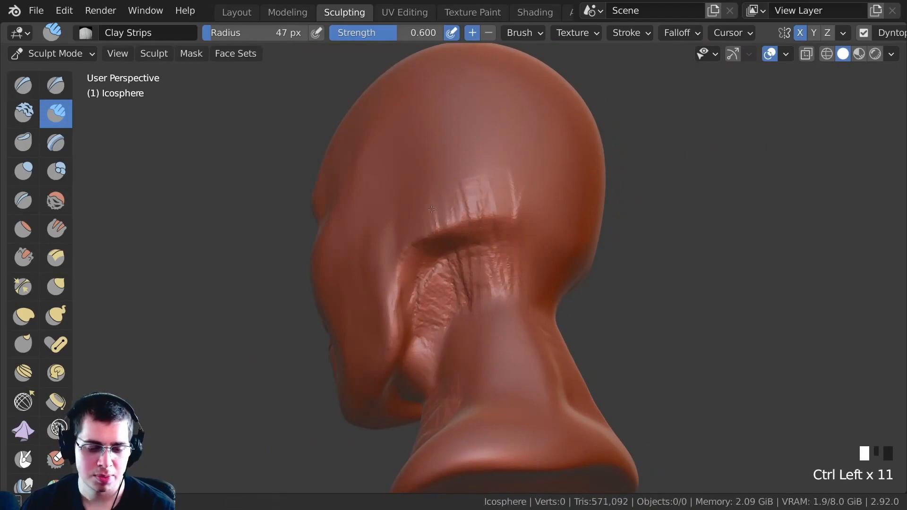
- Blend the back of the skull into the neck with Clay Strips and smooth the transition
middle_click_drag(423, 270, 445, 249, "ctrl")
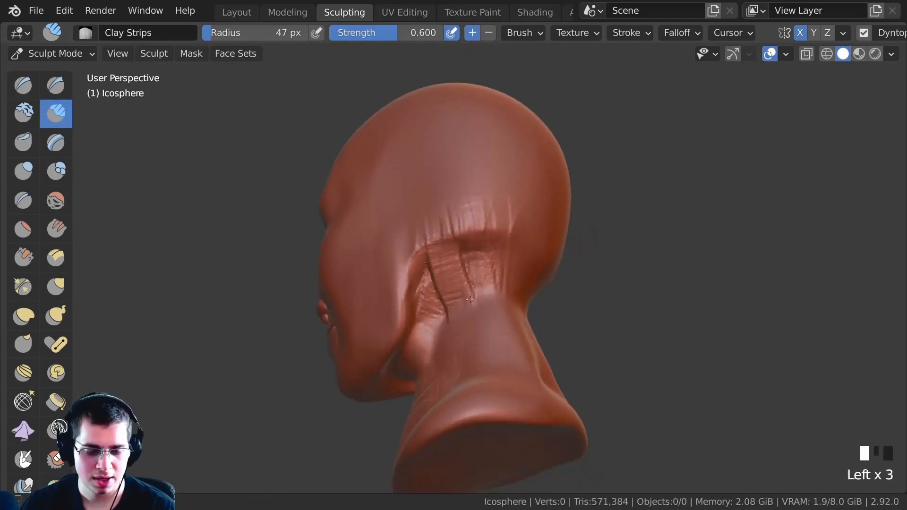
middle_click_drag(451, 228, 466, 249)
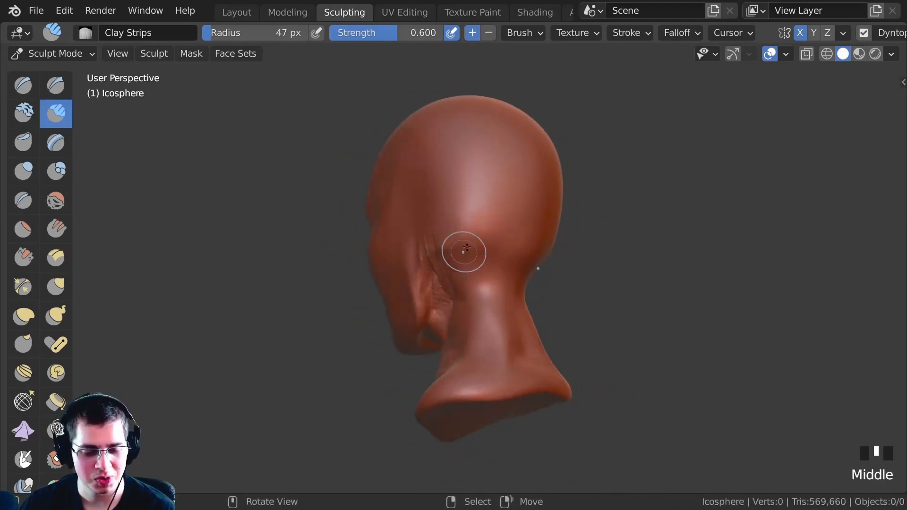
middle_click_drag(460, 291, 489, 283)
left_click_drag(484, 295, 485, 331)
mouse_move(485, 293)
middle_mouse_down()
mouse_move(492, 277)
mouse_move(428, 203)
middle_mouse_up()
mouse_move(427, 203)
middle_mouse_down("ctrl")
mouse_move(439, 224)
mouse_move(449, 216)
middle_mouse_up("ctrl")
- Work Clay Strips along the groove where the side of the neck meets the jaw
scroll(454, 208, "down", 1)
mouse_move(441, 215)
left_mouse_down()
mouse_move(454, 208)
mouse_move(444, 239)
left_mouse_up()
middle_click_drag(445, 239, 458, 236)
left_click_drag(458, 236, 441, 250)
middle_click_drag(442, 250, 476, 211)
left_click_drag(476, 211, 460, 211)
middle_click_drag(460, 211, 506, 252)
left_click_drag(506, 252, 505, 236)
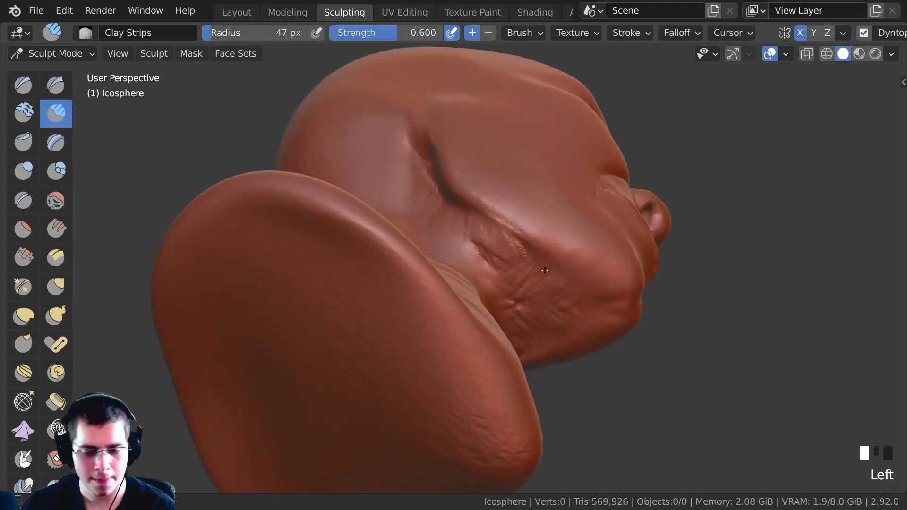
- Build up and smooth the underside of the jaw beside the neck with Clay Strips
middle_click_drag(543, 269, 468, 258)
left_click_drag(468, 258, 462, 260, "shift")
mouse_move(472, 235)
middle_mouse_down()
mouse_move(425, 259)
mouse_move(466, 269)
middle_mouse_up()
middle_click_drag(503, 304, 466, 338)
middle_click_drag(428, 296, 383, 259)
left_click_drag(446, 265, 458, 267)
middle_click_drag(459, 268, 452, 239)
middle_click_drag(453, 238, 456, 205, "ctrl")
- Refine the transition from the jaw corner into the side of the neck with Clay Strips
mouse_move(457, 205)
left_mouse_down()
mouse_move(440, 258)
mouse_move(436, 211)
left_mouse_up()
middle_click_drag(418, 216, 340, 259)
middle_click_drag(373, 265, 376, 219, "ctrl")
left_click_drag(465, 222, 477, 279)
middle_click_drag(425, 236, 460, 233)
middle_click_drag(461, 234, 461, 268, "ctrl")
left_click_drag(462, 267, 435, 347, "shift")
- Shape the lower part of the neck with Clay Strips and save the file
middle_click_drag(408, 348, 447, 343)
left_click_drag(444, 371, 399, 353, "shift")
middle_click_drag(399, 353, 437, 362)
left_click_drag(441, 399, 417, 395, "shift")
middle_click_drag(417, 394, 444, 384)
left_click(444, 383)
left_click_drag(414, 359, 427, 373)
key("ctrl+s")
- Adjust the neck's profile and base with the Grab brush, extending the lower front downward
middle_click_drag(415, 237, 411, 269, "ctrl")
mouse_move(411, 270)
middle_mouse_down()
mouse_move(351, 296)
mouse_move(353, 263)
mouse_move(369, 300)
middle_mouse_up()
mouse_move(369, 300)
middle_mouse_down()
mouse_move(393, 291)
mouse_move(444, 308)
middle_mouse_up()
middle_click_drag(445, 307, 475, 322)
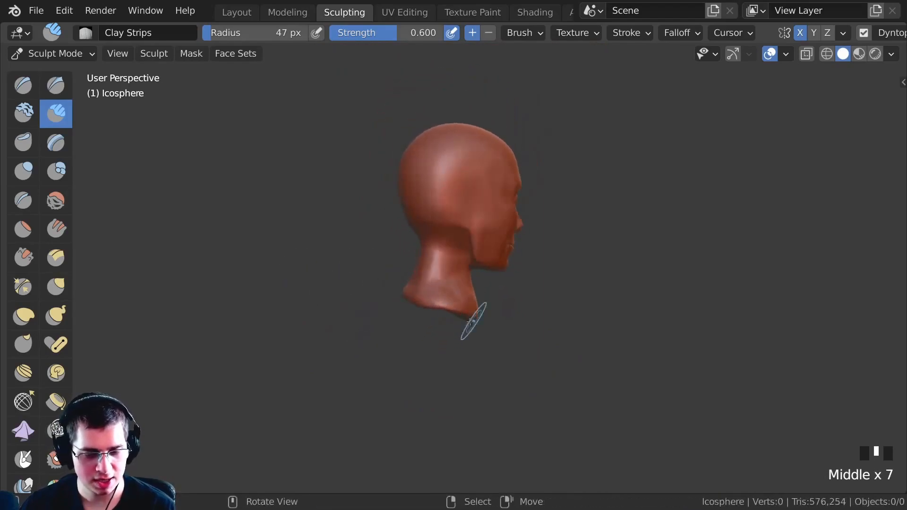
key("g")
mouse_move(472, 277)
middle_mouse_down("ctrl")
mouse_move(470, 253)
mouse_move(484, 251)
mouse_move(389, 247)
mouse_move(501, 271)
middle_mouse_up("ctrl")
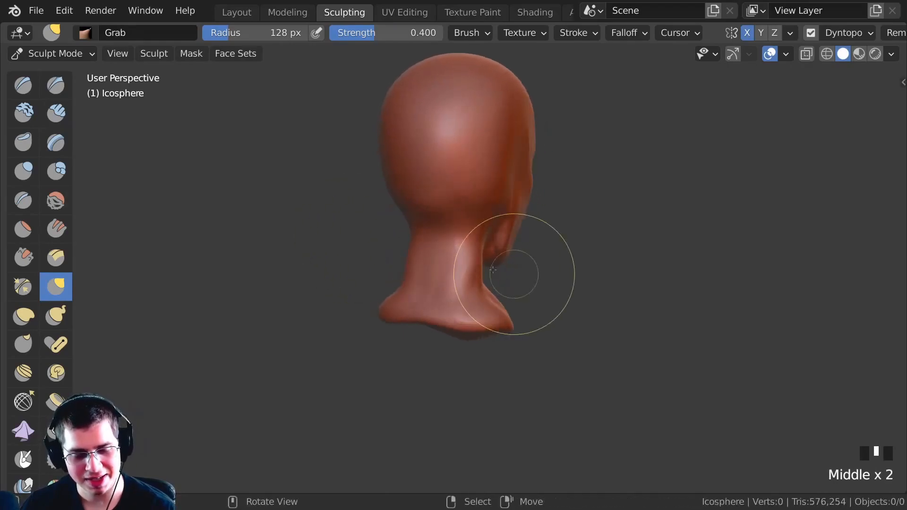
middle_click_drag(448, 280, 437, 307, "ctrl")
left_click_drag(435, 307, 437, 295)
mouse_move(435, 288)
middle_mouse_down()
mouse_move(333, 240)
mouse_move(423, 271)
mouse_move(410, 246)
middle_mouse_up()
left_click_drag(410, 252, 385, 245)
middle_click_drag(386, 247, 451, 282)
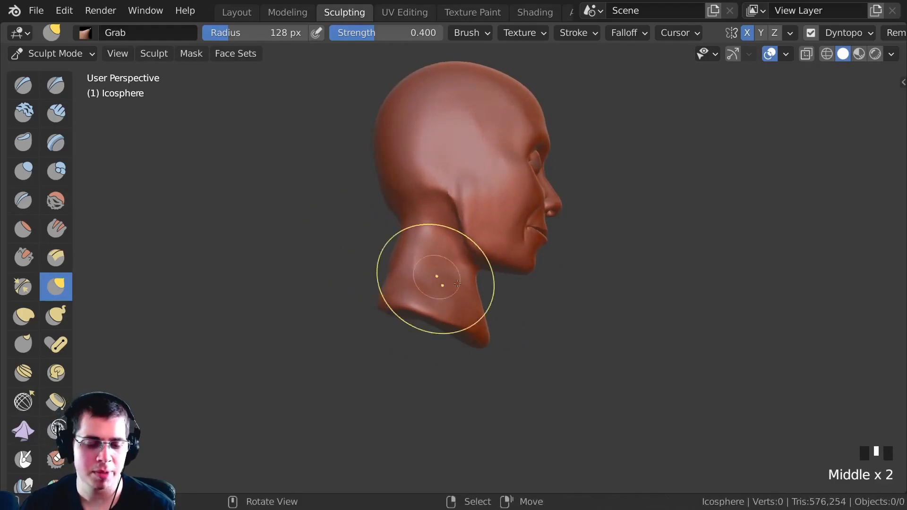
- Adjust the front corner of the neck base with the Grab brush at a 128 px radius
left_click_drag(487, 345, 478, 342)
mouse_move(445, 345)
middle_mouse_down()
mouse_move(307, 312)
mouse_move(283, 253)
mouse_move(359, 260)
middle_mouse_up()
mouse_move(360, 260)
middle_mouse_down("ctrl")
mouse_move(361, 249)
mouse_move(430, 283)
mouse_move(435, 249)
middle_mouse_up("ctrl")
middle_click_drag(435, 249, 429, 250)
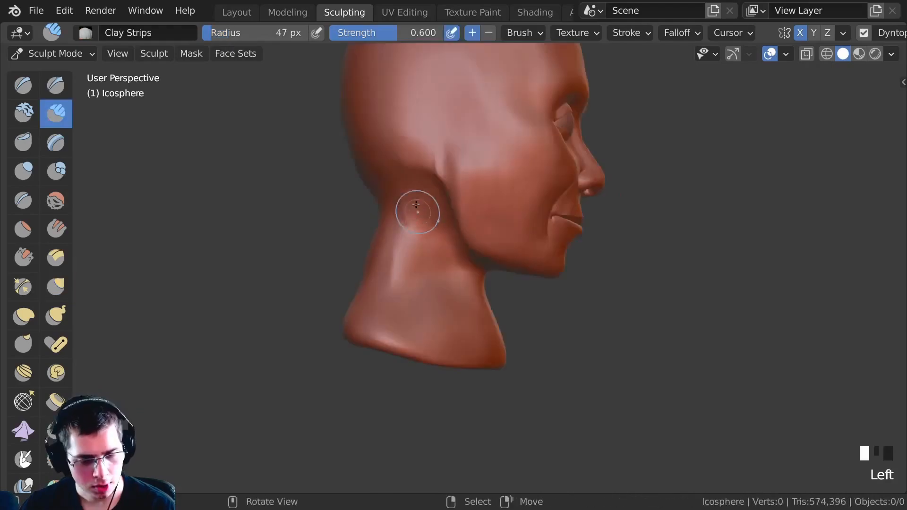
- Build up diagonal strips on the side of the neck behind the jaw with Clay Strips at a 47 px radius
left_click_drag(417, 211, 425, 234)
middle_click_drag(421, 234, 412, 216, "ctrl")
left_click_drag(411, 216, 432, 246)
middle_click_drag(432, 250, 435, 262)
left_click_drag(411, 213, 442, 255)
left_click_drag(406, 208, 443, 255)
left_click_drag(407, 210, 442, 253)
middle_click_drag(427, 238, 416, 207)
middle_click_drag(416, 208, 414, 220, "ctrl")
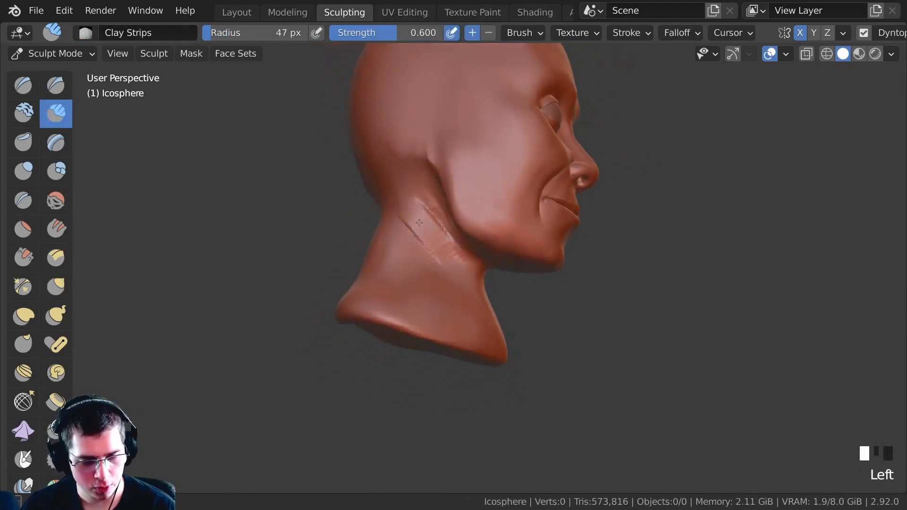
- Reshape the rear lower edge of the neck base with the Grab brush at a 96 px radius
left_click_drag(413, 250, 421, 241)
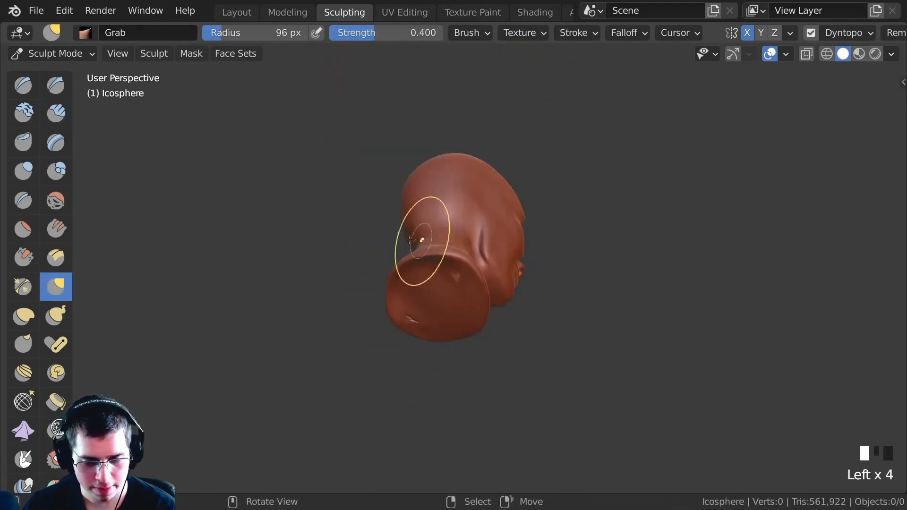
middle_click_drag(421, 241, 399, 317)
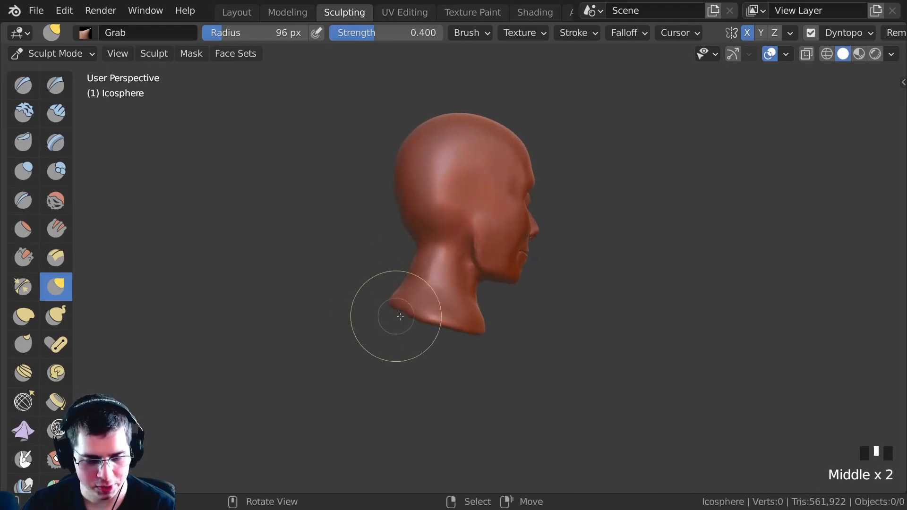
middle_click_drag(366, 281, 381, 288)
middle_click_drag(381, 288, 395, 296, "ctrl")
key("KP_3")
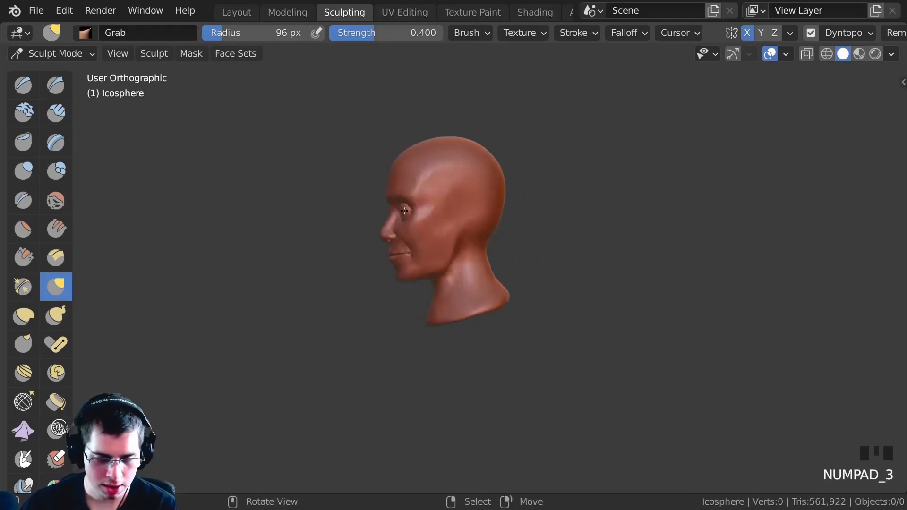
middle_click_drag(490, 273, 410, 296, "ctrl")
key("KP_1")
key("KP_3")
left_click(411, 296)
key("KP_1")
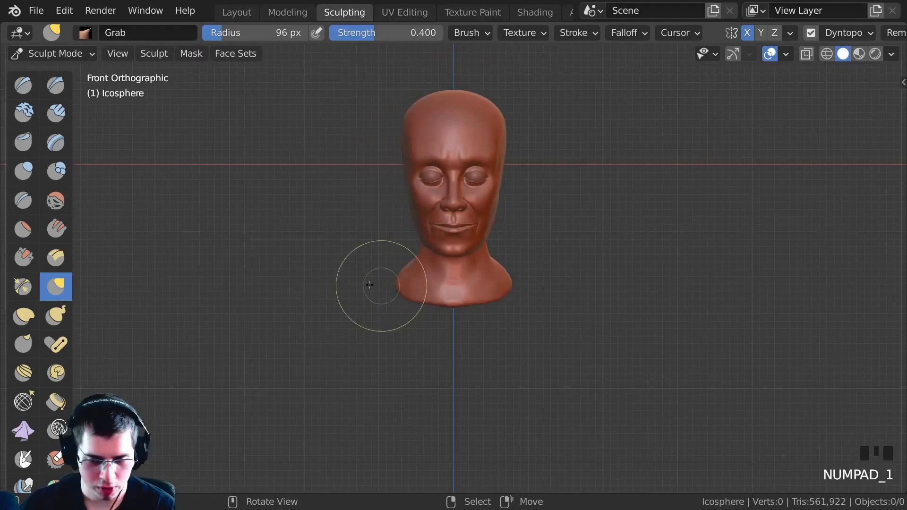
- Shape the shoulder slopes and pull the front of the neck base into a downward point with the Grab brush
left_click(402, 258)
middle_click_drag(402, 258, 455, 302, "ctrl")
left_click(406, 269)
left_click(400, 259)
left_click(423, 239)
mouse_move(420, 276)
middle_mouse_down()
mouse_move(429, 314)
mouse_move(432, 243)
mouse_move(431, 277)
mouse_move(403, 258)
mouse_move(411, 245)
middle_mouse_up()
left_click(422, 285)
middle_click_drag(420, 288, 404, 295, "ctrl")
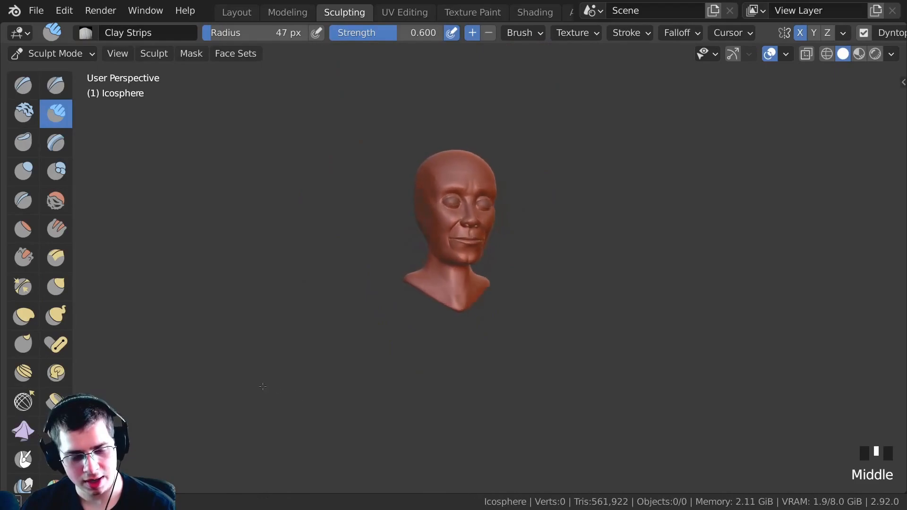
mouse_move(449, 246)
middle_mouse_down()
mouse_move(461, 264)
mouse_move(409, 229)
mouse_move(445, 269)
middle_mouse_up()
left_click_drag(478, 231, 472, 239)
- Fill the hollow underside of the neck base with Clay Strips at a 47 px radius
middle_click_drag(401, 224, 439, 214, "ctrl")
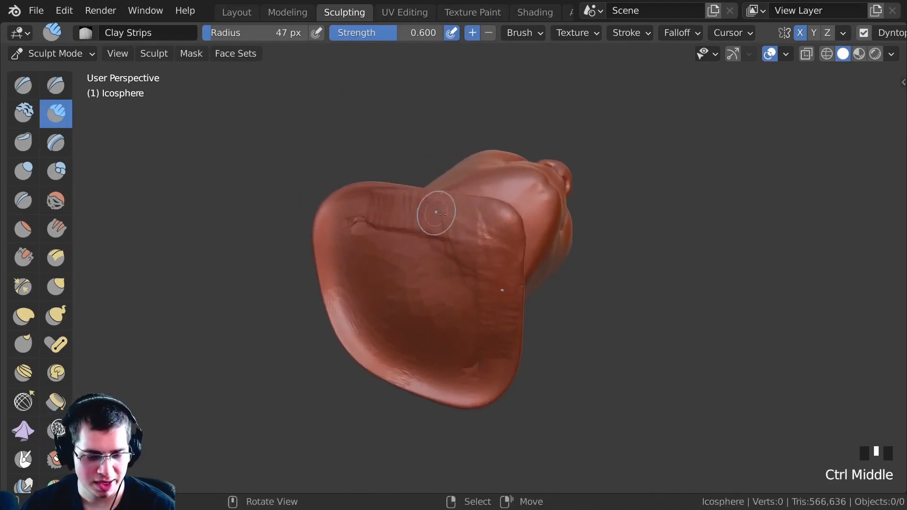
left_click_drag(348, 211, 335, 214)
middle_click_drag(335, 214, 336, 221)
mouse_move(333, 222)
left_mouse_down()
mouse_move(332, 250)
mouse_move(366, 343)
mouse_move(387, 353)
left_mouse_up()
left_click_drag(461, 371, 477, 272)
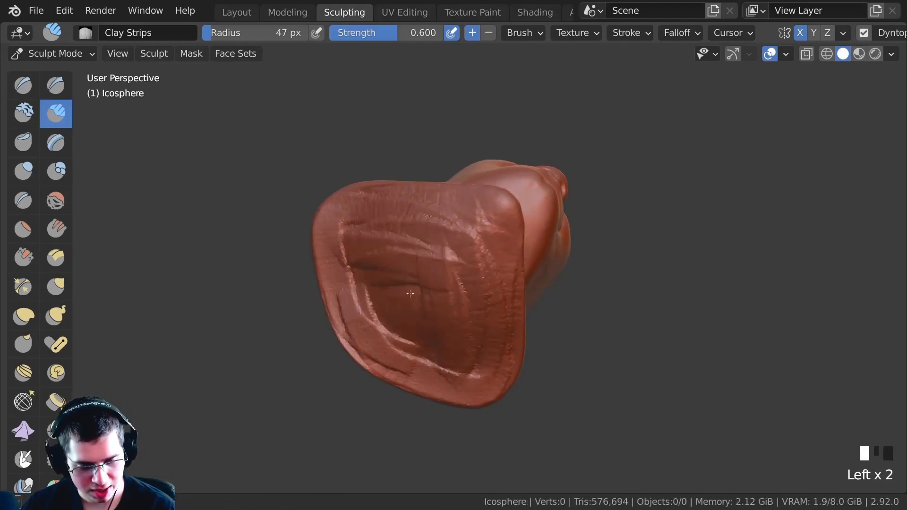
left_click_drag(410, 284, 385, 323, "shift")
left_click_drag(433, 291, 444, 284, "shift")
middle_click_drag(444, 283, 492, 293)
middle_click_drag(496, 298, 498, 271, "ctrl")
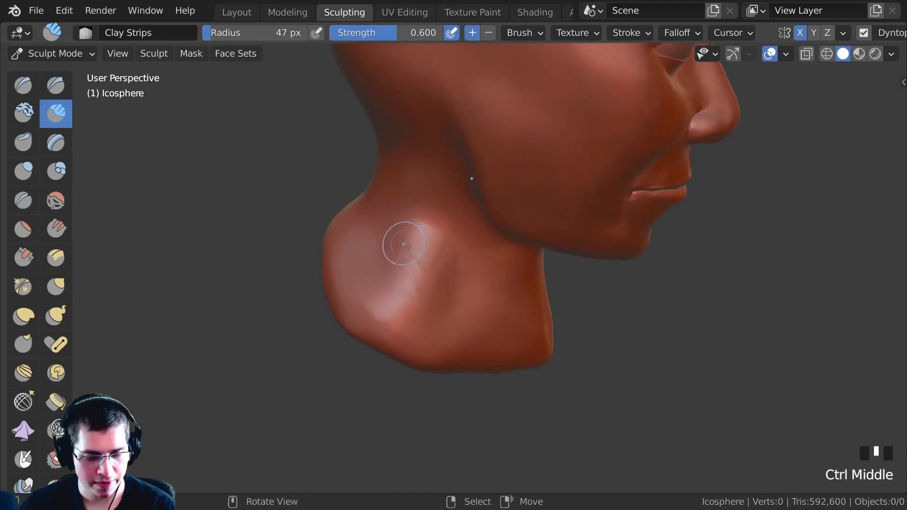
left_click_drag(411, 236, 389, 307)
- Sculpt and smooth the transition from the side of the neck into the shoulder with Clay Strips
left_click_drag(427, 246, 435, 293)
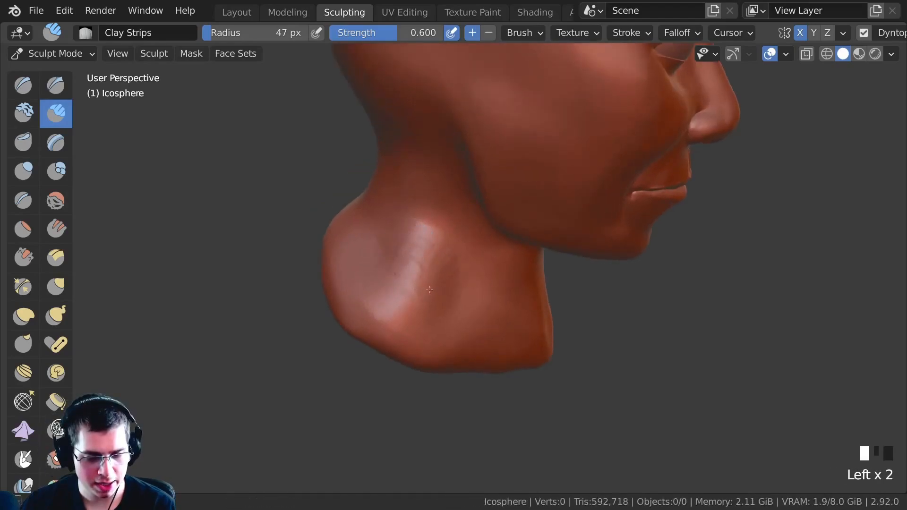
middle_click_drag(435, 293, 410, 289)
left_click_drag(379, 294, 397, 307)
middle_click_drag(402, 293, 405, 316, "ctrl")
left_click_drag(411, 289, 425, 303, "shift")
mouse_move(396, 298)
middle_mouse_down()
mouse_move(304, 292)
mouse_move(246, 303)
middle_mouse_up()
mouse_move(317, 327)
middle_mouse_down("ctrl")
mouse_move(344, 348)
mouse_move(387, 288)
middle_mouse_up("ctrl")
mouse_move(387, 289)
middle_mouse_down("ctrl")
mouse_move(383, 231)
mouse_move(412, 250)
middle_mouse_up("ctrl")
left_click_drag(401, 292, 398, 299)
middle_click_drag(402, 327, 406, 338, "shift")
left_click_drag(392, 317, 421, 344)
middle_click_drag(420, 344, 421, 315, "shift")
left_click_drag(418, 312, 421, 315)
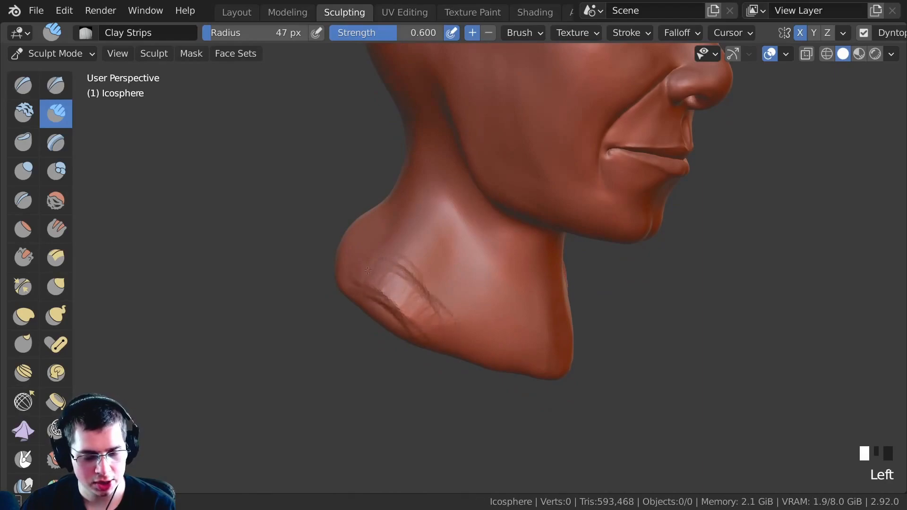
- Build up and smooth the lower edge of the shoulder base with Clay Strips
left_click_drag(372, 273, 448, 323, "shift")
left_click_drag(352, 277, 420, 296)
scroll(420, 295, "down", 2)
mouse_move(421, 303)
middle_mouse_down()
mouse_move(365, 330)
mouse_move(340, 330)
middle_mouse_up()
left_click_drag(428, 328, 438, 336, "shift")
scroll(438, 336, "down", 2)
middle_click_drag(438, 330, 367, 316)
middle_click_drag(407, 289, 422, 277)
middle_click_drag(445, 273, 465, 274)
middle_click_drag(444, 274, 439, 296, "ctrl")
left_click_drag(414, 291, 429, 298)
middle_click_drag(429, 298, 451, 296)
middle_click_drag(444, 283, 443, 307, "ctrl")
- Build up the Adam's apple on the centre of the throat below the chin with Clay Strips and smooth it
middle_click_drag(416, 283, 431, 276)
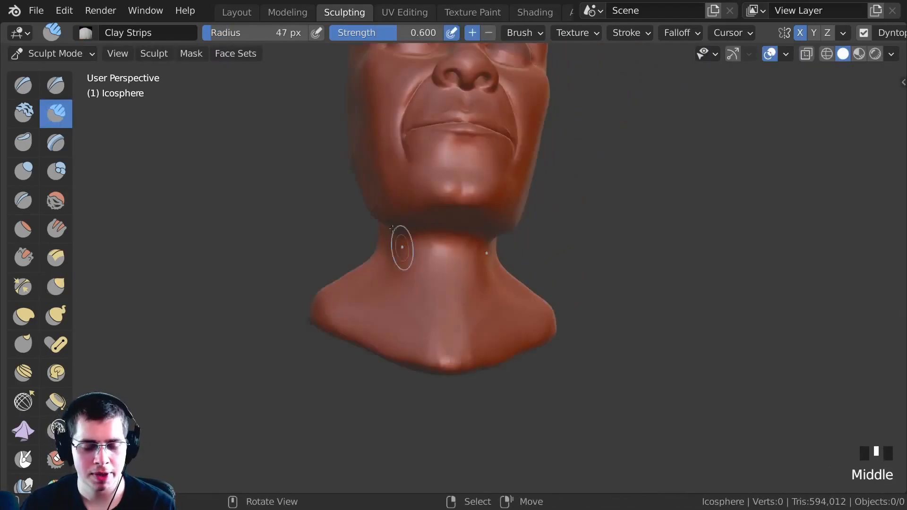
mouse_move(401, 248)
middle_mouse_down("ctrl")
mouse_move(405, 283)
mouse_move(405, 263)
mouse_move(414, 277)
mouse_move(438, 253)
mouse_move(414, 211)
mouse_move(438, 249)
middle_mouse_up("ctrl")
mouse_move(432, 248)
left_mouse_down()
mouse_move(430, 233)
mouse_move(432, 243)
left_mouse_up()
middle_click_drag(432, 243, 436, 232, "ctrl")
left_click(434, 255)
mouse_move(433, 271)
middle_mouse_down("ctrl")
mouse_move(434, 255)
mouse_move(445, 262)
middle_mouse_up("ctrl")
left_click(446, 246)
left_click_drag(450, 256, 431, 237)
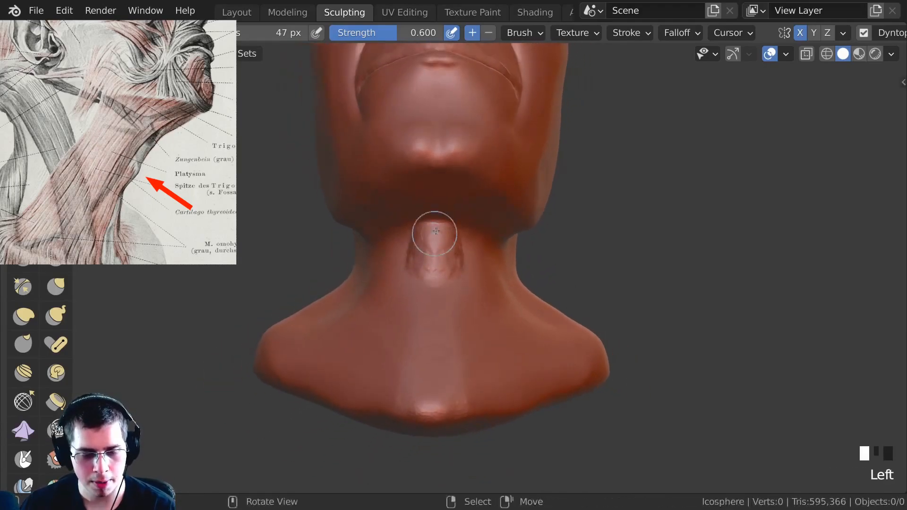
middle_click_drag(431, 236, 433, 219, "ctrl")
left_click_drag(434, 219, 440, 241)
middle_click_drag(439, 241, 442, 258, "ctrl")
left_click_drag(446, 246, 454, 257, "shift")
mouse_move(456, 250)
left_mouse_down("shift")
mouse_move(459, 262)
mouse_move(446, 248)
mouse_move(437, 256)
left_mouse_up("shift")
- Start the sternocleidomastoid muscle behind the jaw corner with Clay Strips at a 51 px radius
middle_click_drag(437, 255, 609, 226)
middle_click_drag(379, 227, 401, 208, "ctrl")
middle_click_drag(402, 208, 392, 222)
mouse_move(392, 222)
middle_mouse_down()
mouse_move(403, 219)
mouse_move(405, 201)
mouse_move(365, 134)
mouse_move(387, 164)
mouse_move(387, 117)
middle_mouse_up()
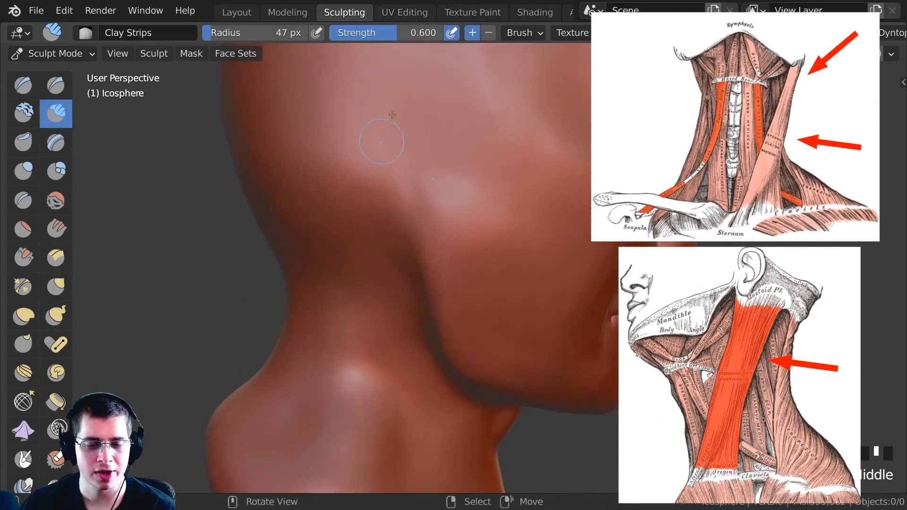
mouse_move(399, 193)
middle_mouse_down()
mouse_move(396, 245)
mouse_move(406, 144)
middle_mouse_up()
middle_click_drag(407, 217, 427, 148)
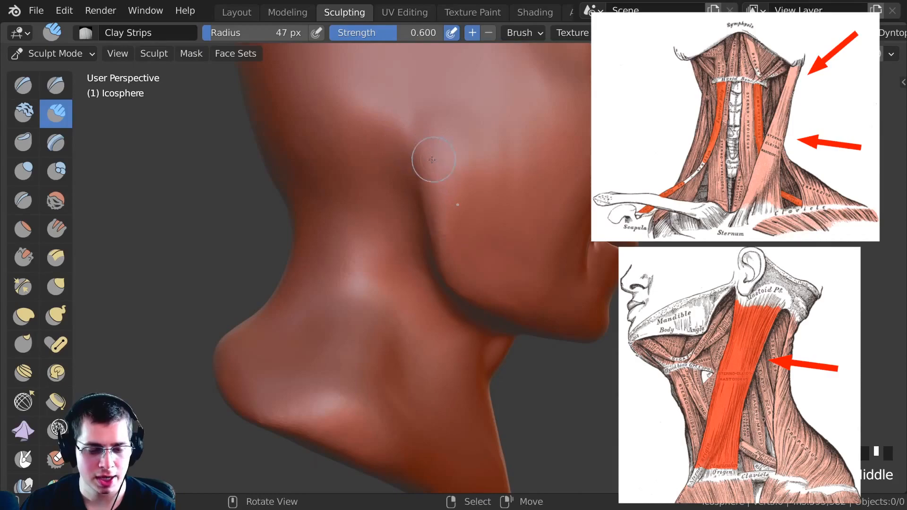
mouse_move(395, 182)
middle_mouse_down()
mouse_move(385, 192)
mouse_move(374, 154)
middle_mouse_up()
key("f")
left_click(384, 154)
middle_click_drag(399, 234, 390, 275)
middle_click_drag(384, 347, 358, 177)
key("f")
mouse_move(351, 142)
middle_mouse_down("shift")
mouse_move(375, 146)
mouse_move(367, 171)
middle_mouse_up("shift")
scroll(367, 156, "up", 1)
mouse_move(367, 145)
left_mouse_down()
mouse_move(377, 182)
mouse_move(366, 199)
left_mouse_up()
- Extend the sternocleidomastoid muscle diagonally down the neck to the front of the base with Clay Strips
mouse_move(367, 198)
middle_mouse_down("shift")
mouse_move(357, 190)
mouse_move(362, 176)
middle_mouse_up("shift")
mouse_move(364, 177)
left_mouse_down()
mouse_move(383, 196)
mouse_move(396, 241)
left_mouse_up()
middle_click_drag(396, 241, 375, 239)
left_click_drag(375, 239, 405, 260)
middle_click_drag(405, 259, 392, 236)
middle_click_drag(392, 237, 387, 213, "ctrl")
left_click_drag(388, 279, 407, 329)
mouse_move(408, 328)
middle_mouse_down()
mouse_move(410, 302)
mouse_move(414, 326)
middle_mouse_up()
left_click_drag(413, 326, 415, 325)
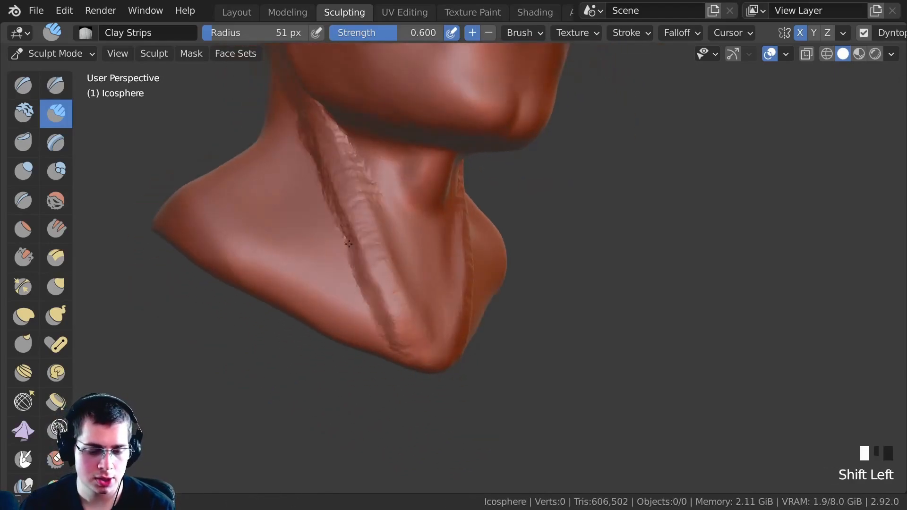
- Smooth the sternocleidomastoid muscle into the surrounding neck and save the file
middle_click_drag(399, 312, 406, 245)
left_click_drag(395, 186, 401, 215, "shift")
middle_click_drag(402, 215, 378, 284, "ctrl")
middle_click_drag(378, 283, 345, 265)
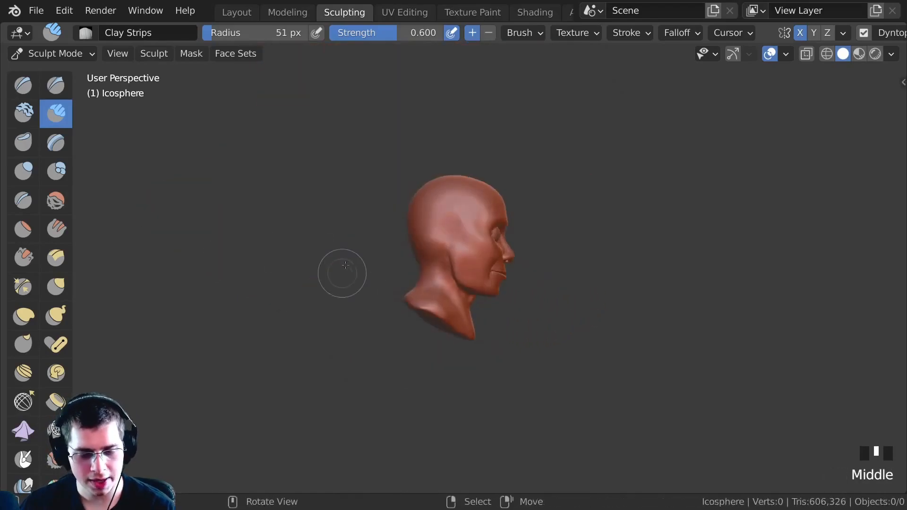
middle_click_drag(413, 219, 376, 229, "ctrl")
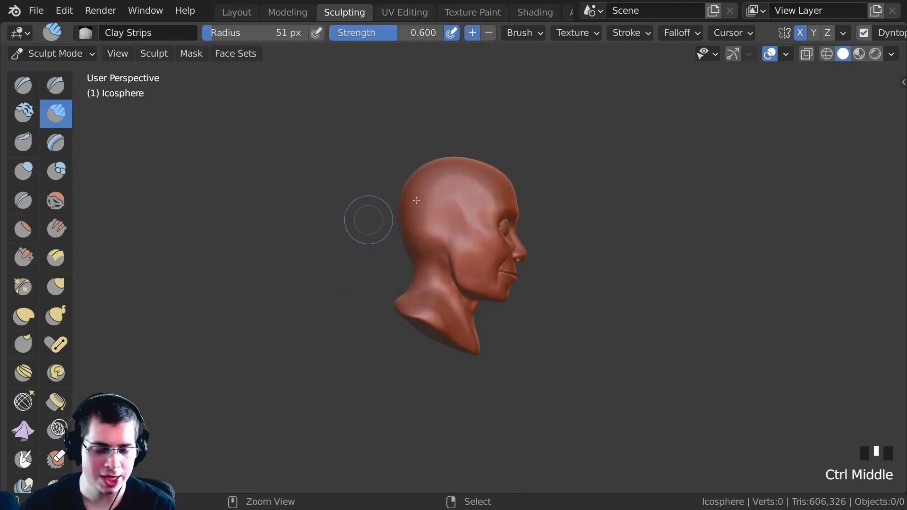
key("ctrl+s")
middle_click_drag(418, 223, 386, 135, "ctrl")
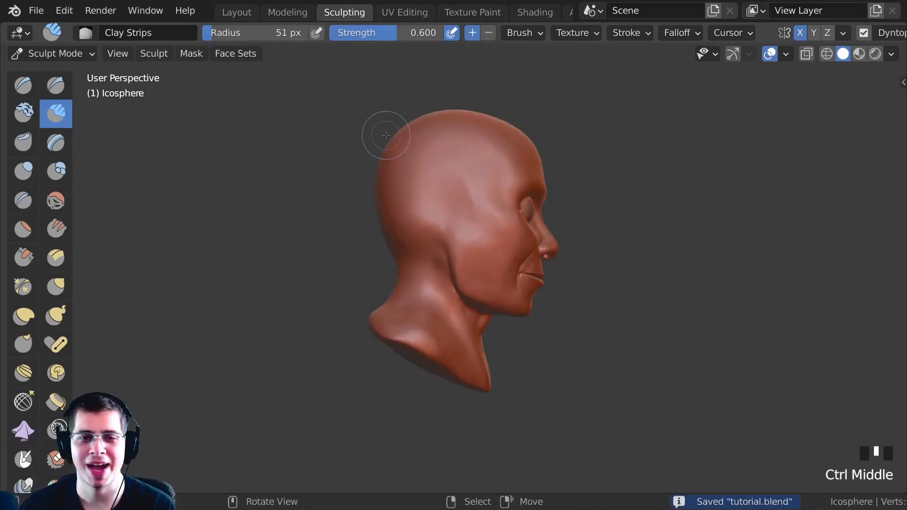
- Sculpt the upper rim of the ear in the right side view with Clay Strips at a 26 px radius
mouse_move(435, 225)
middle_mouse_down("ctrl")
mouse_move(433, 186)
mouse_move(446, 268)
mouse_move(452, 208)
mouse_move(416, 223)
mouse_move(431, 234)
middle_mouse_up("ctrl")
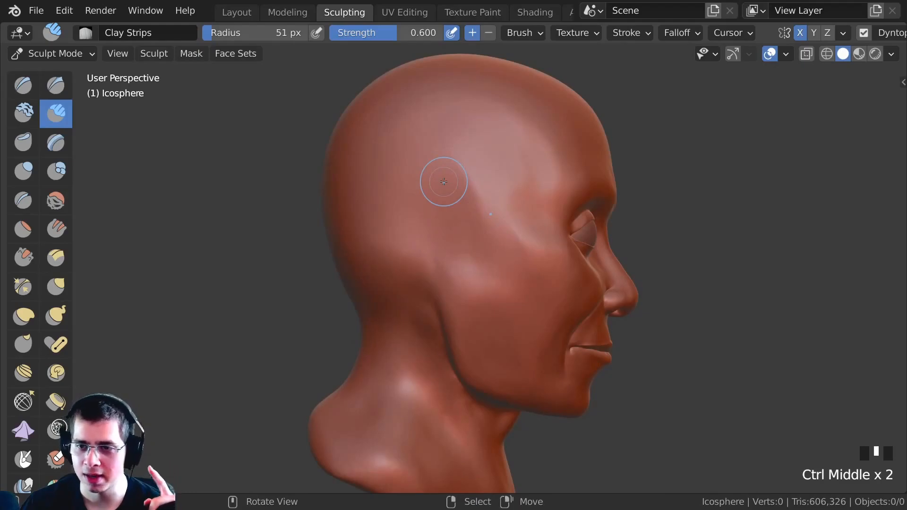
middle_click_drag(428, 217, 430, 235, "shift")
mouse_move(430, 236)
middle_mouse_down("ctrl")
mouse_move(425, 209)
mouse_move(433, 216)
middle_mouse_up("ctrl")
key("f")
left_click(421, 209)
middle_click_drag(433, 217, 438, 222)
key("KP_3")
middle_click_drag(359, 227, 422, 238, "shift")
key("g")
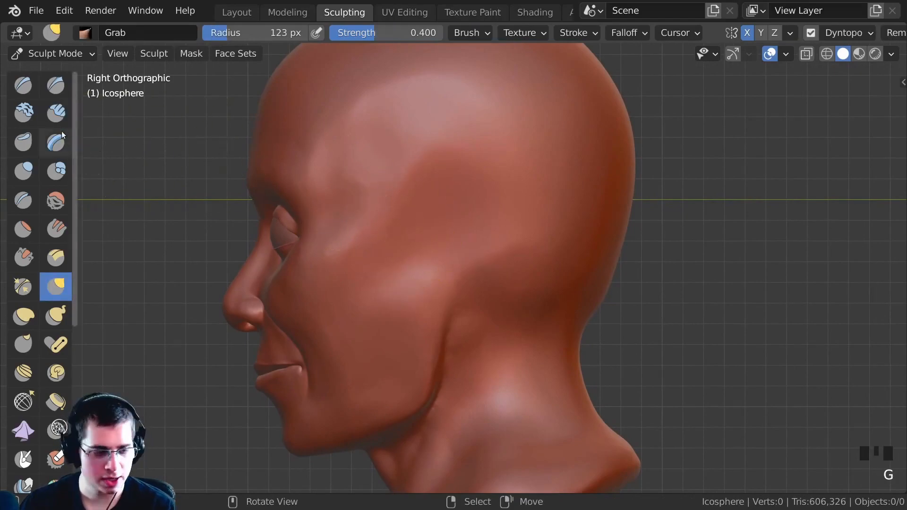
left_click(56, 113)
key("f")
left_click(398, 202)
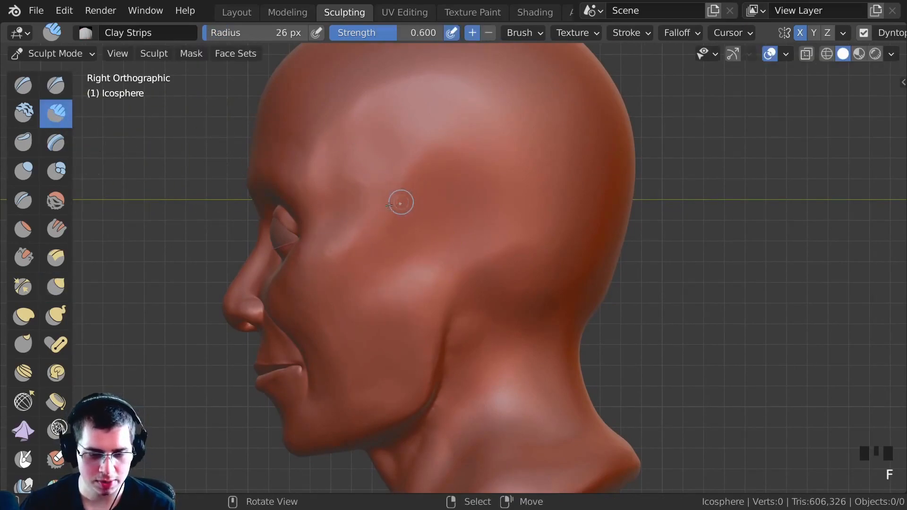
left_click_drag(408, 210, 428, 197)
mouse_move(431, 198)
left_mouse_down()
mouse_move(402, 208)
mouse_move(435, 204)
left_mouse_up()
left_click_drag(416, 205, 439, 208)
- Continue the ear outline down its back edge to the earlobe with Clay Strips
left_click_drag(420, 203, 444, 212)
left_click_drag(427, 203, 456, 235)
mouse_move(428, 201)
left_mouse_down()
mouse_move(411, 216)
mouse_move(439, 201)
mouse_move(469, 235)
mouse_move(453, 276)
left_mouse_up()
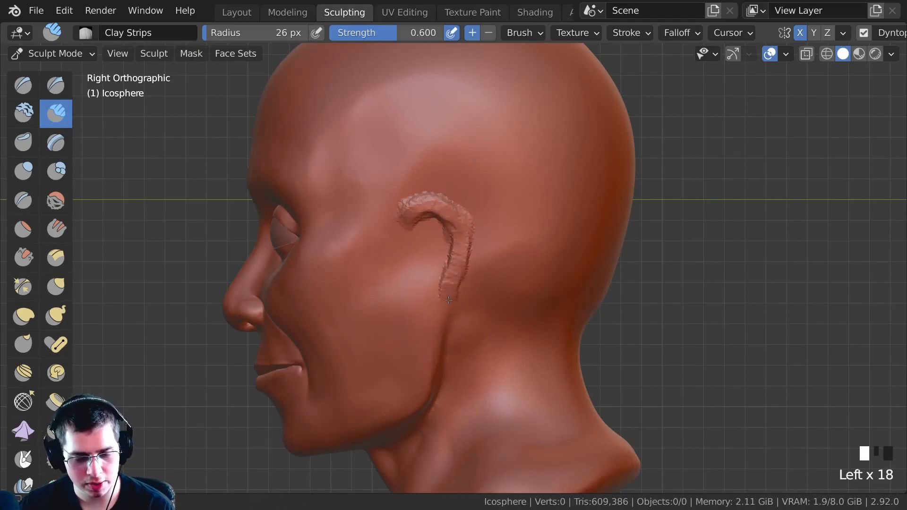
left_click_drag(432, 314, 443, 279)
middle_click_drag(436, 217, 436, 221)
left_click(436, 221)
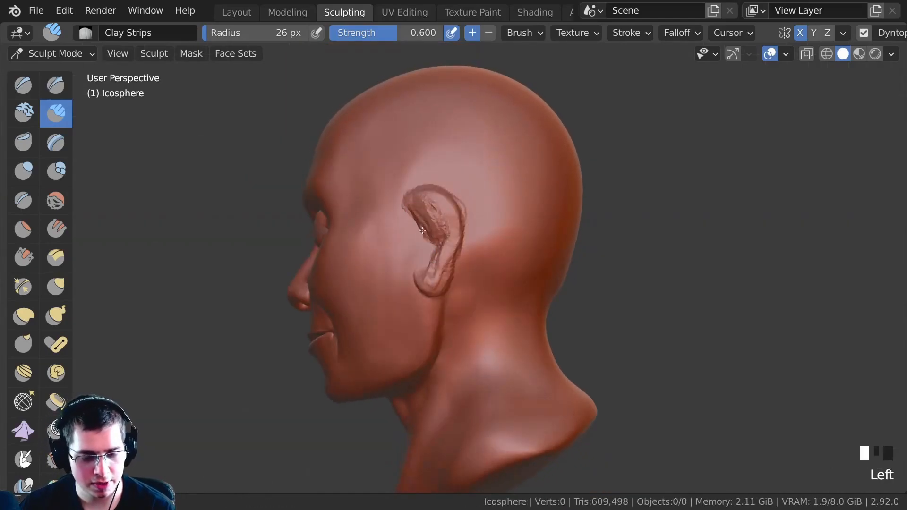
- Fill in the inner area of the ear between the rim and the earlobe with Clay Strips
left_click_drag(426, 237, 431, 256)
middle_click_drag(431, 236, 429, 261, "shift")
scroll(429, 261, "up", 1)
left_click_drag(406, 203, 409, 208)
left_click_drag(430, 286, 428, 294)
middle_click_drag(475, 268, 462, 266)
middle_click_drag(462, 266, 464, 251, "ctrl")
left_click_drag(428, 236, 433, 330, "shift")
- Thicken and smooth the ear's back edge and lobe, blending the form into the head
middle_click_drag(433, 302, 453, 251)
middle_click_drag(454, 250, 458, 267, "ctrl")
left_click_drag(457, 268, 451, 279, "shift")
left_click_drag(449, 250, 447, 262, "shift")
middle_click_drag(447, 262, 427, 250, "ctrl")
left_click_drag(428, 250, 419, 271)
middle_click_drag(402, 208, 405, 236)
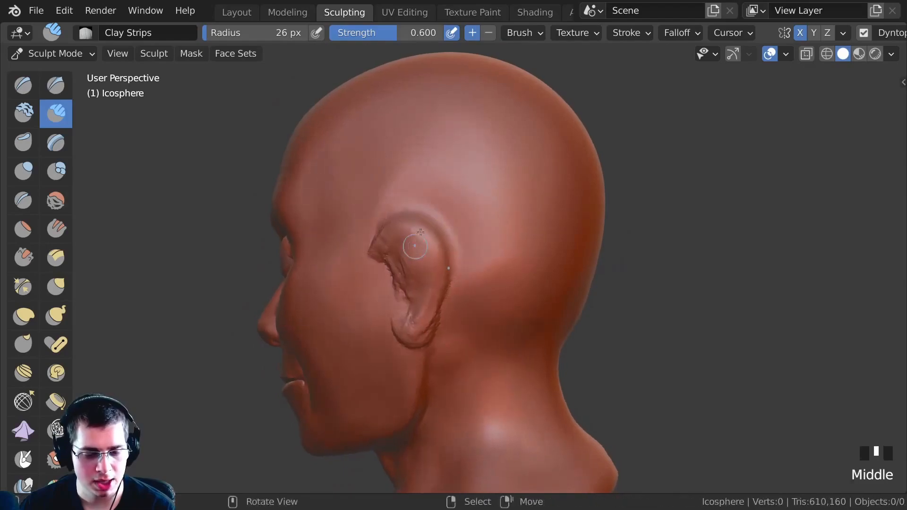
- Smooth the rough strokes over the ear's lobe, inner area and front edge, blending them into the head
left_click_drag(401, 274, 408, 310)
middle_click_drag(420, 328, 433, 296)
left_click_drag(433, 296, 443, 281, "shift")
left_click_drag(445, 277, 433, 294, "shift")
middle_click_drag(416, 301, 428, 298)
mouse_move(416, 227)
left_mouse_down("shift")
mouse_move(427, 276)
mouse_move(410, 260)
mouse_move(435, 261)
left_mouse_up("shift")
mouse_move(435, 261)
middle_mouse_down("ctrl")
mouse_move(441, 314)
mouse_move(395, 254)
middle_mouse_up("ctrl")
mouse_move(393, 217)
left_mouse_down()
mouse_move(429, 216)
mouse_move(437, 245)
left_mouse_up()
middle_click_drag(419, 192, 409, 178)
mouse_move(409, 177)
middle_mouse_down("ctrl")
mouse_move(411, 199)
mouse_move(408, 185)
middle_mouse_up("ctrl")
left_click_drag(406, 188, 422, 211)
- Carve a curved groove inside the ear's upper and back rim with Clay Strips at a 26 px radius
left_click_drag(411, 284, 402, 302)
mouse_move(405, 264)
middle_mouse_down("ctrl")
mouse_move(410, 302)
mouse_move(401, 301)
middle_mouse_up("ctrl")
mouse_move(407, 292)
left_mouse_down("shift")
mouse_move(423, 281)
mouse_move(430, 255)
left_mouse_up("shift")
middle_click_drag(400, 230, 396, 206, "ctrl")
left_click_drag(382, 208, 427, 219)
mouse_move(389, 189)
left_mouse_down()
mouse_move(423, 206)
mouse_move(434, 232)
left_mouse_up()
mouse_move(401, 192)
left_mouse_down()
mouse_move(429, 217)
mouse_move(432, 272)
left_mouse_up()
mouse_move(395, 190)
left_mouse_down()
mouse_move(421, 198)
mouse_move(434, 265)
left_mouse_up()
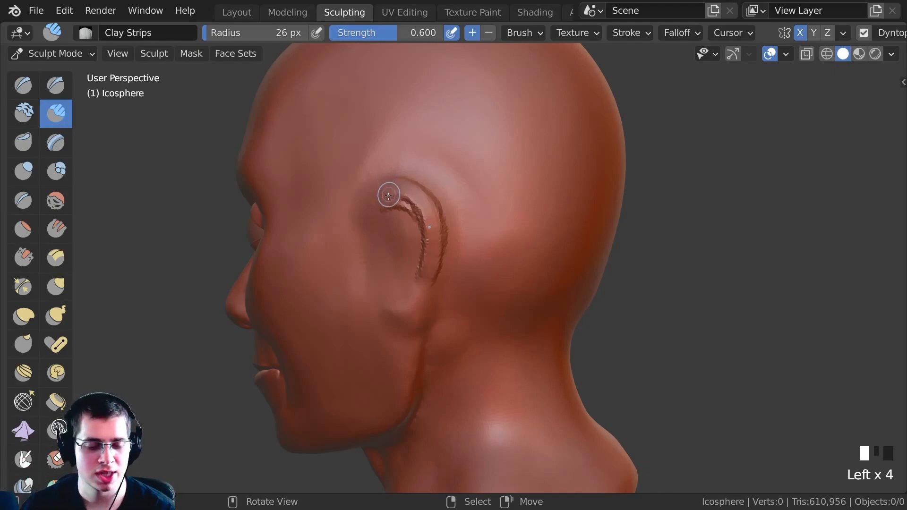
- Smooth the groove and the ear's rim into a soft, continuous curve
middle_click_drag(389, 193, 406, 180)
left_click_drag(406, 179, 411, 173)
mouse_move(420, 173)
middle_mouse_down()
mouse_move(405, 203)
mouse_move(415, 241)
middle_mouse_up()
mouse_move(415, 241)
left_mouse_down()
mouse_move(419, 251)
mouse_move(427, 213)
mouse_move(420, 255)
left_mouse_up()
left_click_drag(433, 198, 426, 236, "shift")
middle_click_drag(425, 236, 425, 271, "ctrl")
left_click_drag(425, 257, 426, 267, "shift")
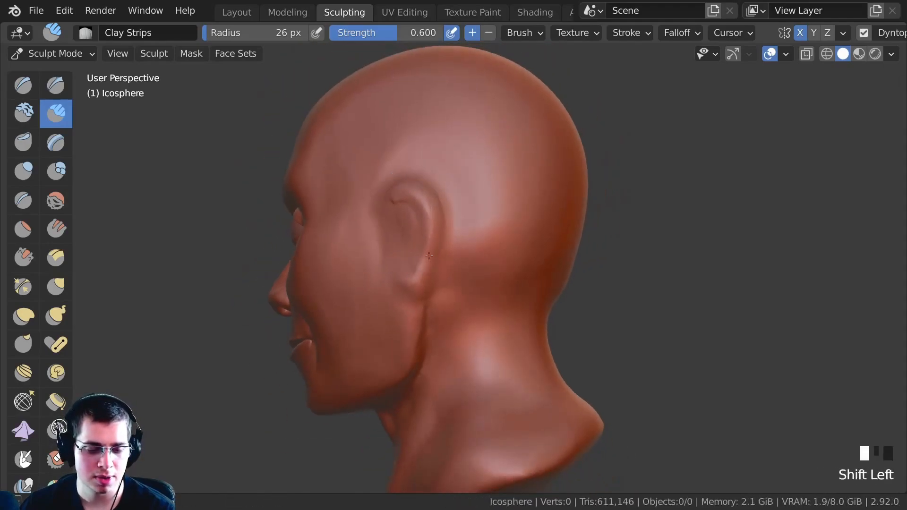
- Fill in the hollow inside the ear with Clay Strips at a 42 px radius
mouse_move(402, 216)
middle_mouse_down("ctrl")
mouse_move(375, 289)
mouse_move(366, 276)
mouse_move(376, 221)
mouse_move(371, 233)
mouse_move(454, 184)
middle_mouse_up("ctrl")
left_click_drag(454, 184, 470, 191)
middle_click_drag(470, 192, 402, 246, "ctrl")
mouse_move(402, 246)
middle_mouse_down()
mouse_move(285, 248)
mouse_move(477, 265)
middle_mouse_up()
middle_click_drag(477, 265, 501, 223, "ctrl")
left_click_drag(457, 201, 473, 210)
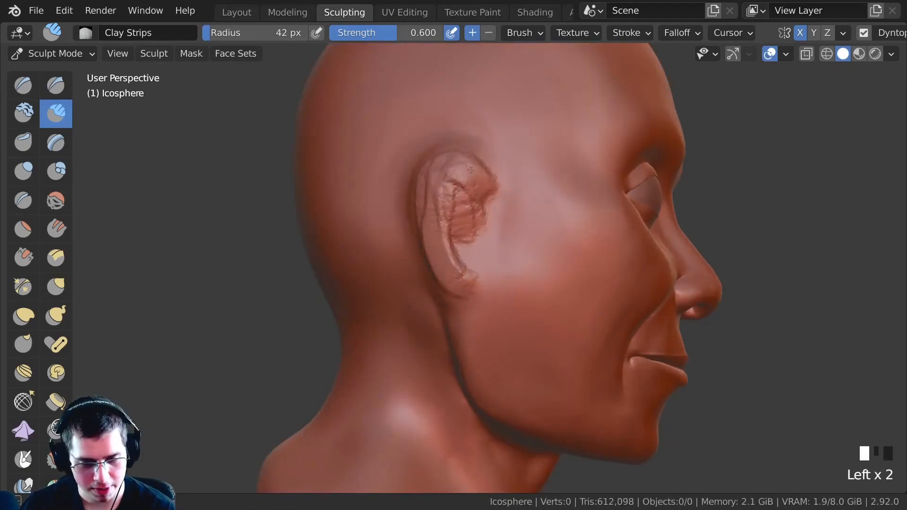
- Finish filling the ear and smooth it into a simple solid form that blends into the head
left_click_drag(475, 173, 454, 176)
middle_click_drag(454, 176, 442, 188)
left_click_drag(443, 188, 452, 184)
middle_click_drag(451, 183, 453, 206, "shift")
left_click_drag(452, 206, 465, 213)
middle_click_drag(466, 212, 474, 203)
left_click_drag(446, 210, 440, 229)
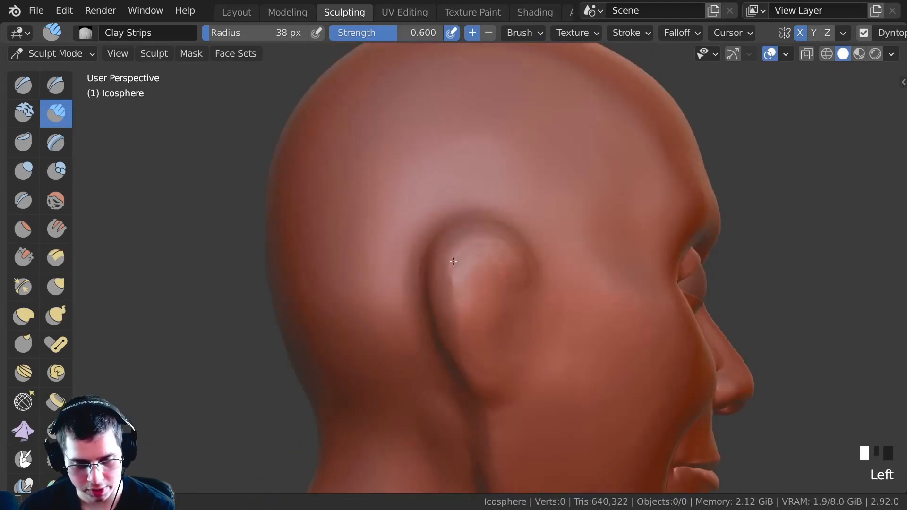
middle_click_drag(440, 214, 442, 208, "shift")
mouse_move(449, 227)
left_mouse_down()
mouse_move(447, 259)
mouse_move(448, 241)
mouse_move(477, 240)
left_mouse_up()
mouse_move(477, 240)
middle_mouse_down("ctrl")
mouse_move(301, 277)
mouse_move(294, 267)
mouse_move(427, 258)
mouse_move(449, 160)
middle_mouse_up("ctrl")
mouse_move(453, 144)
left_mouse_down()
mouse_move(473, 161)
mouse_move(483, 123)
left_mouse_up()
mouse_move(451, 165)
middle_mouse_down("ctrl")
mouse_move(421, 212)
mouse_move(450, 206)
middle_mouse_up("ctrl")
- Adjust the ear's shape and its placement against the head with the Grab brush at a 153 px radius
key("g")
left_click_drag(450, 206, 434, 220)
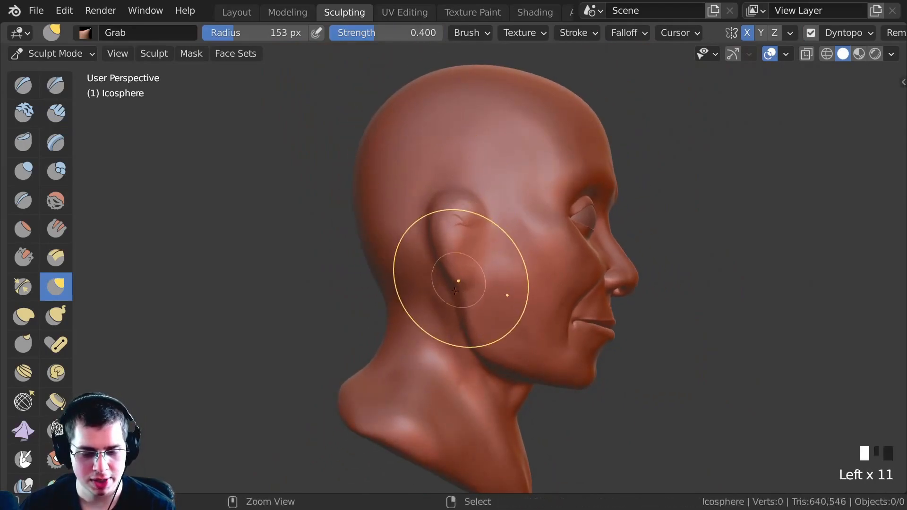
middle_click_drag(456, 285, 453, 300, "ctrl")
left_click_drag(442, 236, 438, 229)
mouse_move(437, 228)
middle_mouse_down()
mouse_move(255, 223)
mouse_move(295, 251)
middle_mouse_up()
mouse_move(295, 251)
middle_mouse_down()
mouse_move(426, 259)
mouse_move(490, 251)
mouse_move(468, 239)
middle_mouse_up()
left_click_drag(468, 239, 476, 211)
middle_click_drag(476, 210, 383, 241)
middle_click_drag(383, 241, 384, 216, "ctrl")
left_click_drag(385, 226, 371, 233)
middle_click_drag(368, 234, 388, 229)
left_click_drag(389, 230, 373, 241)
mouse_move(373, 241)
middle_mouse_down("ctrl")
mouse_move(373, 264)
mouse_move(425, 245)
mouse_move(422, 290)
middle_mouse_up("ctrl")
middle_click_drag(372, 317, 408, 326)
middle_click_drag(408, 326, 397, 255, "ctrl")
middle_click_drag(397, 255, 394, 208, "ctrl")
middle_click_drag(380, 277, 378, 236, "shift")
- Examine the proportions of the head and ears from the front and the side
middle_click_drag(378, 236, 293, 235)
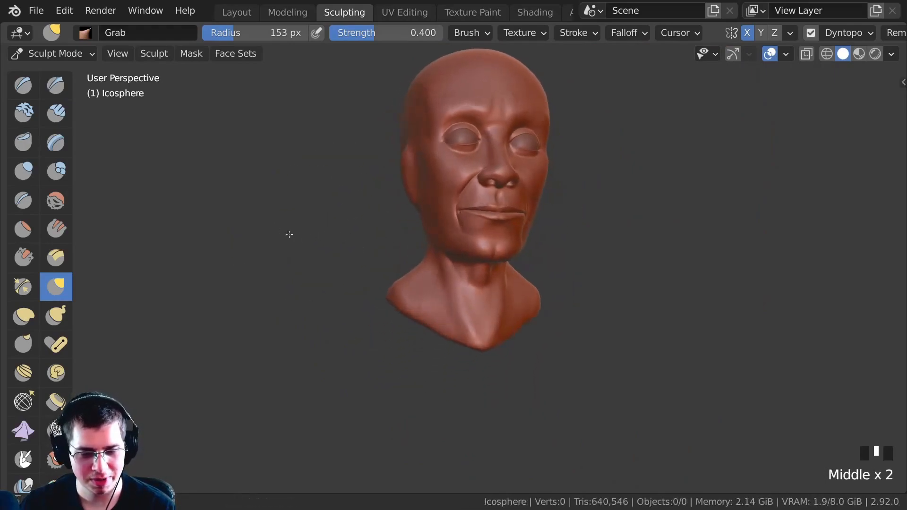
mouse_move(328, 259)
middle_mouse_down("shift")
mouse_move(395, 306)
mouse_move(537, 260)
mouse_move(364, 283)
mouse_move(369, 268)
mouse_move(389, 299)
mouse_move(334, 285)
mouse_move(307, 301)
mouse_move(435, 269)
mouse_move(384, 284)
mouse_move(383, 259)
mouse_move(382, 288)
middle_mouse_up("shift")
middle_click_drag(382, 231, 367, 271, "shift")
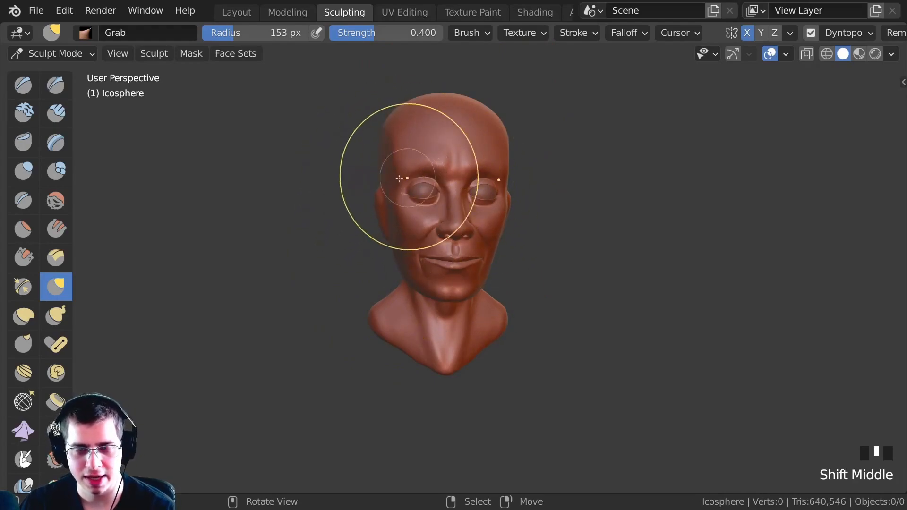
middle_click_drag(403, 178, 409, 197, "ctrl")
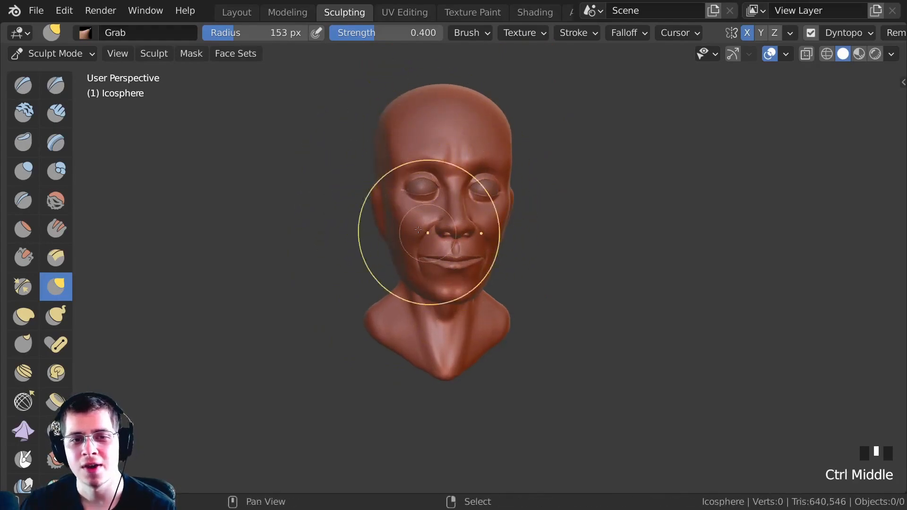
mouse_move(474, 172)
middle_mouse_down()
mouse_move(434, 256)
mouse_move(390, 299)
mouse_move(379, 340)
middle_mouse_up()
mouse_move(439, 289)
middle_mouse_down()
mouse_move(366, 284)
mouse_move(397, 279)
mouse_move(379, 261)
mouse_move(385, 313)
mouse_move(349, 239)
mouse_move(333, 241)
middle_mouse_up()
left_click_drag(361, 281, 355, 283)
mouse_move(354, 284)
middle_mouse_down()
mouse_move(387, 265)
mouse_move(375, 251)
mouse_move(362, 336)
middle_mouse_up()
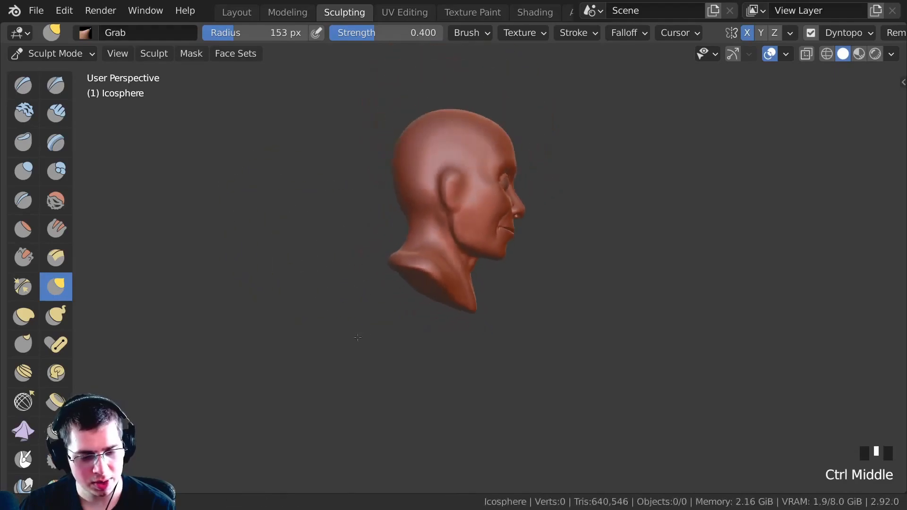
- Build up the neck muscles at the back of the head with Clay Strips at a 38 px radius
middle_click_drag(276, 335, 353, 344)
middle_click_drag(353, 344, 236, 248, "ctrl")
mouse_move(331, 255)
middle_mouse_down()
mouse_move(382, 265)
mouse_move(478, 320)
mouse_move(313, 282)
mouse_move(454, 302)
middle_mouse_up()
left_click(476, 316)
left_click(56, 113)
mouse_move(378, 307)
middle_mouse_down("ctrl")
mouse_move(386, 263)
mouse_move(401, 251)
middle_mouse_up("ctrl")
left_click(402, 250)
mouse_move(405, 295)
left_mouse_down("shift")
mouse_move(395, 221)
mouse_move(379, 251)
left_mouse_up("shift")
middle_click_drag(387, 248, 409, 206, "ctrl")
left_click_drag(408, 207, 442, 265, "ctrl")
middle_click_drag(441, 265, 439, 218)
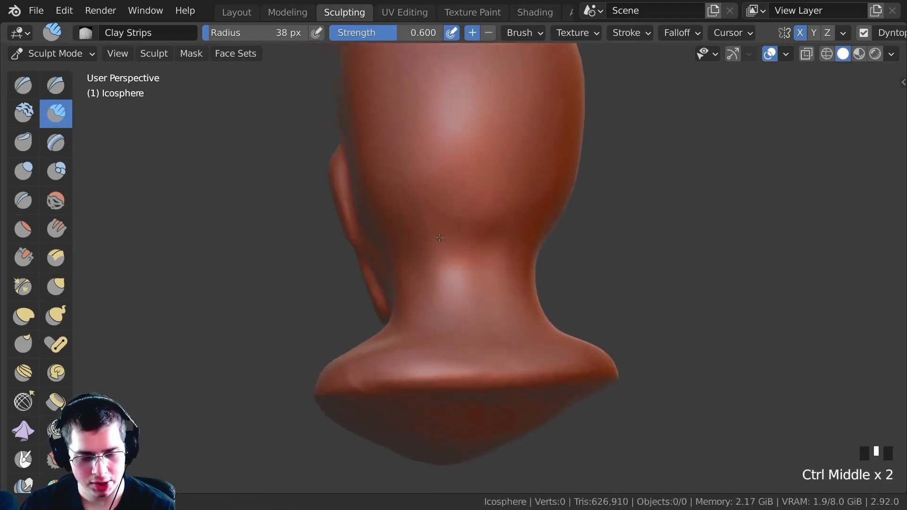
left_click(439, 218)
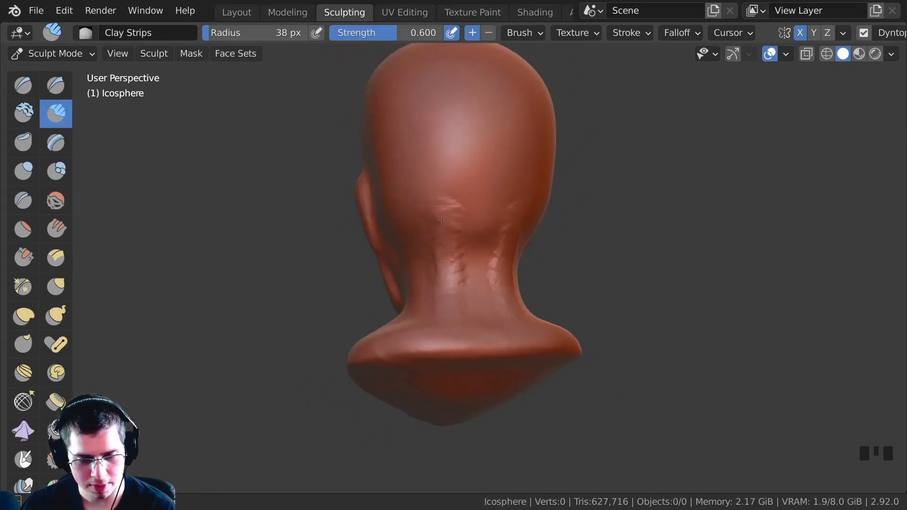
- Carve the hollow at the nape between the two neck muscles below the skull
middle_click_drag(441, 220, 421, 314)
left_click_drag(421, 314, 455, 256, "ctrl")
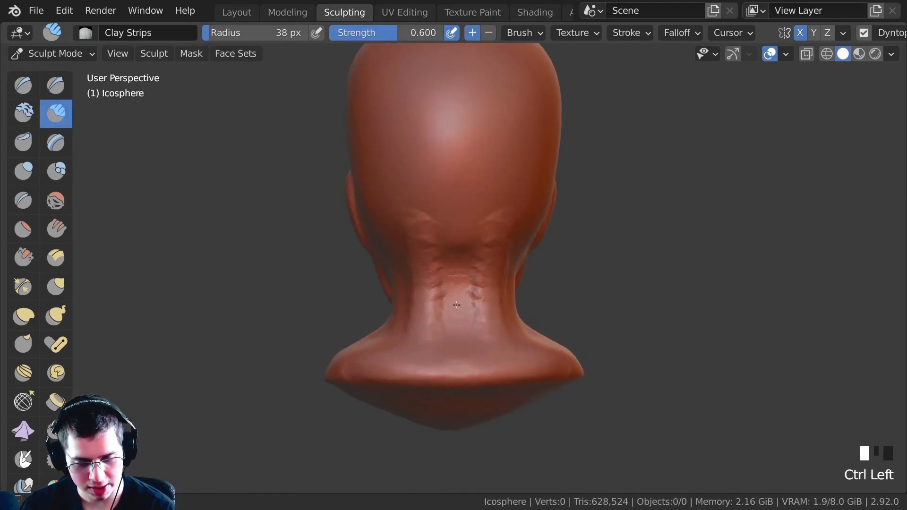
middle_click_drag(461, 241, 428, 273, "ctrl")
left_click_drag(451, 287, 467, 290, "shift")
middle_click_drag(467, 290, 494, 307)
- Smooth the back of the neck and blend the muscles into the skull
mouse_move(449, 250)
left_mouse_down("shift")
mouse_move(448, 239)
mouse_move(449, 251)
left_mouse_up("shift")
middle_click_drag(466, 218, 456, 194)
scroll(458, 227, "down", 1)
left_click_drag(461, 255, 463, 265, "shift")
middle_click_drag(463, 265, 433, 236)
scroll(423, 229, "up", 3)
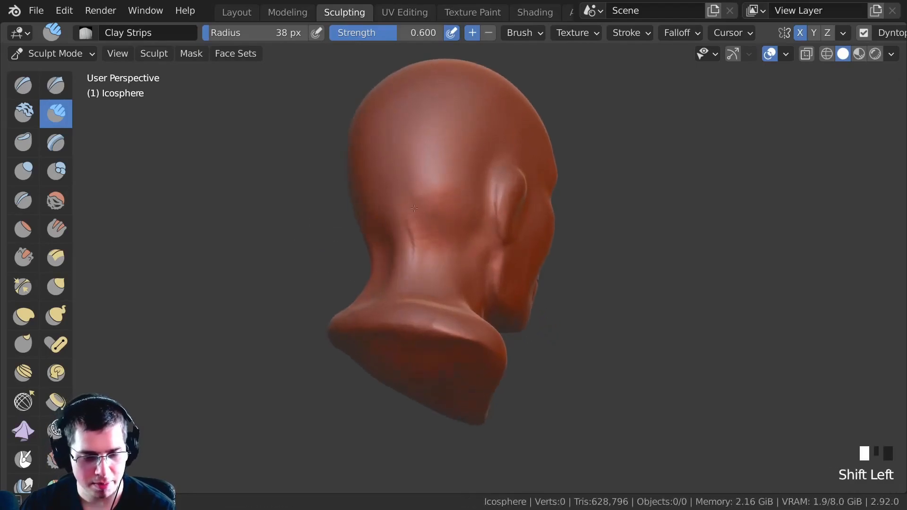
- Save the file and bring up the head in the Layout workspace in Object Mode
middle_click_drag(421, 266, 278, 182)
key("ctrl+s")
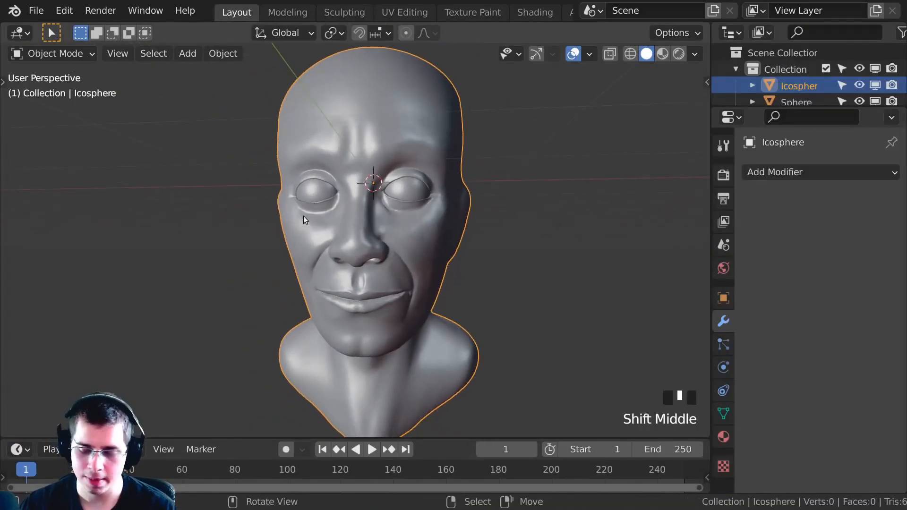
mouse_move(304, 216)
middle_mouse_down()
mouse_move(347, 228)
mouse_move(302, 207)
middle_mouse_up()
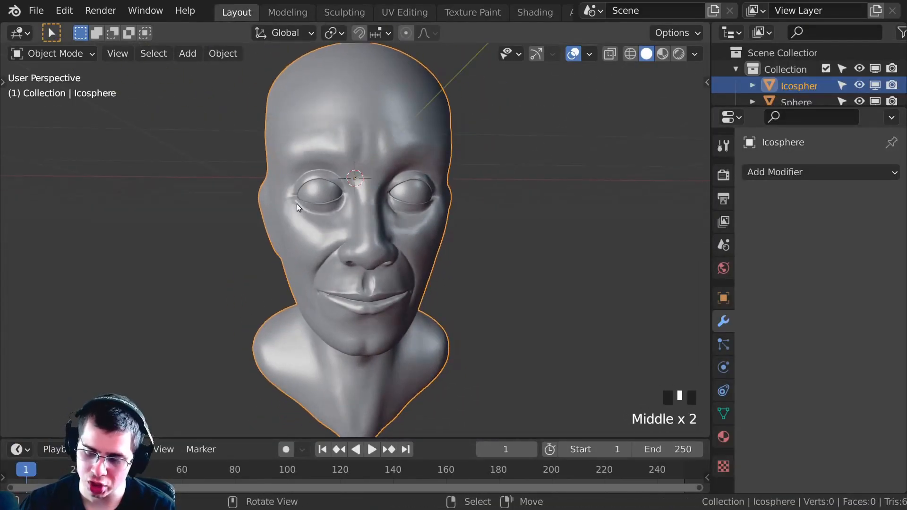
- Duplicate the head mesh in place
key("shift+d")
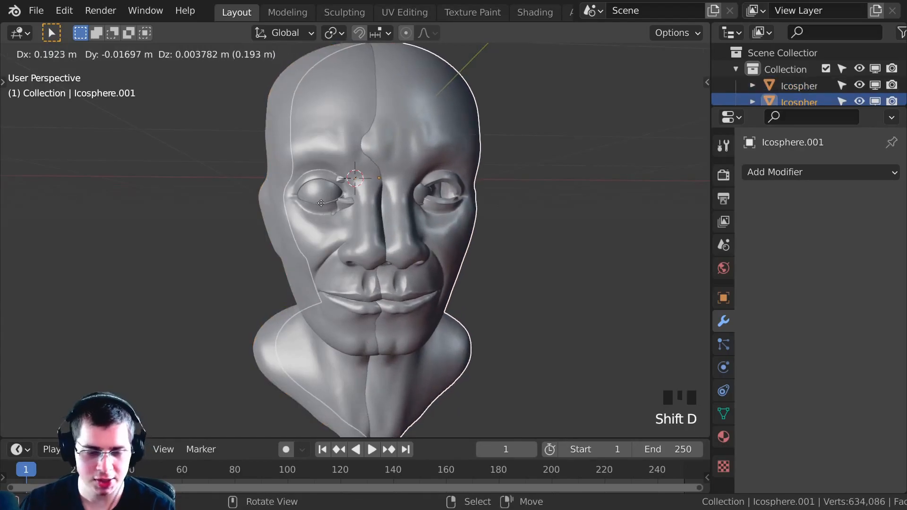
right_click(294, 145)
middle_click_drag(276, 146, 309, 183, "ctrl")
key("g")
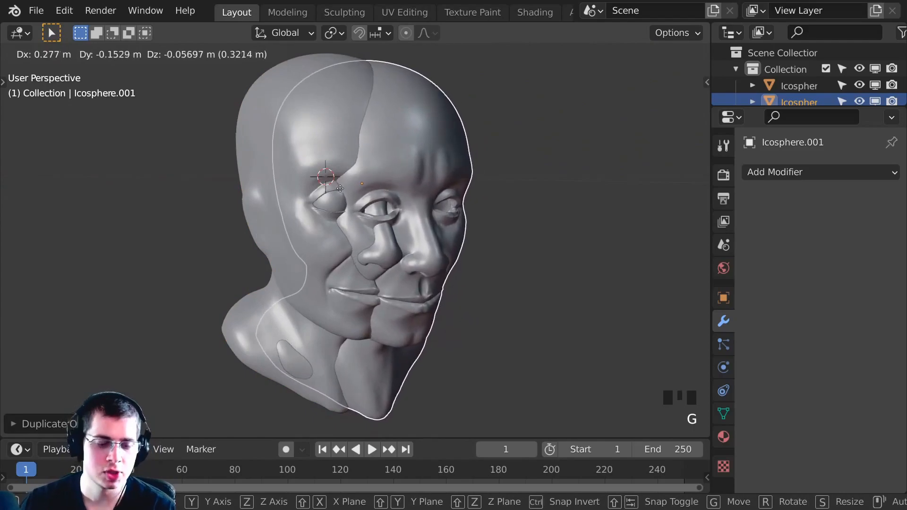
right_click(338, 195)
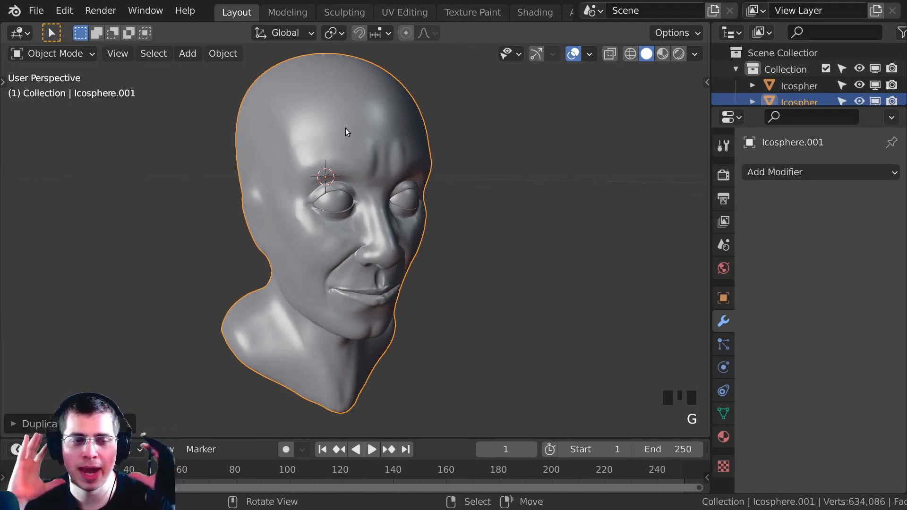
- Add a Displace modifier to the duplicated head
middle_click_drag(338, 99, 368, 109)
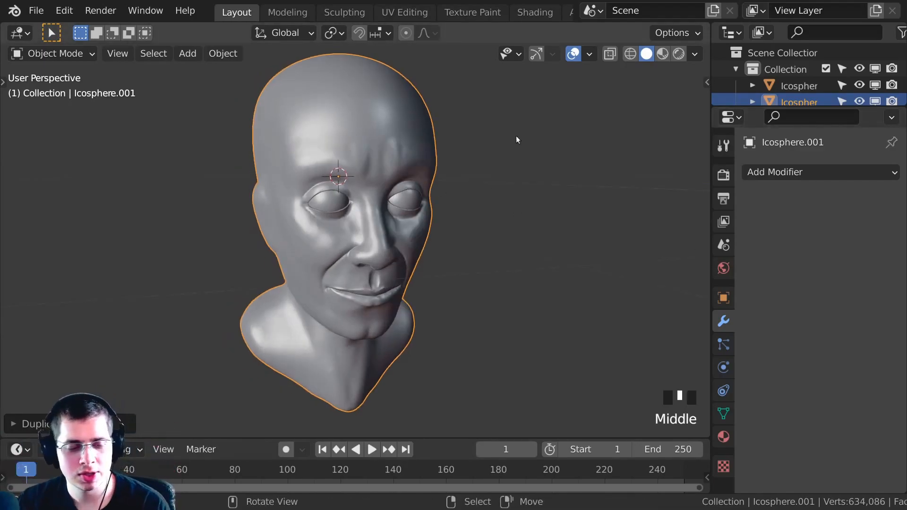
left_click(767, 173)
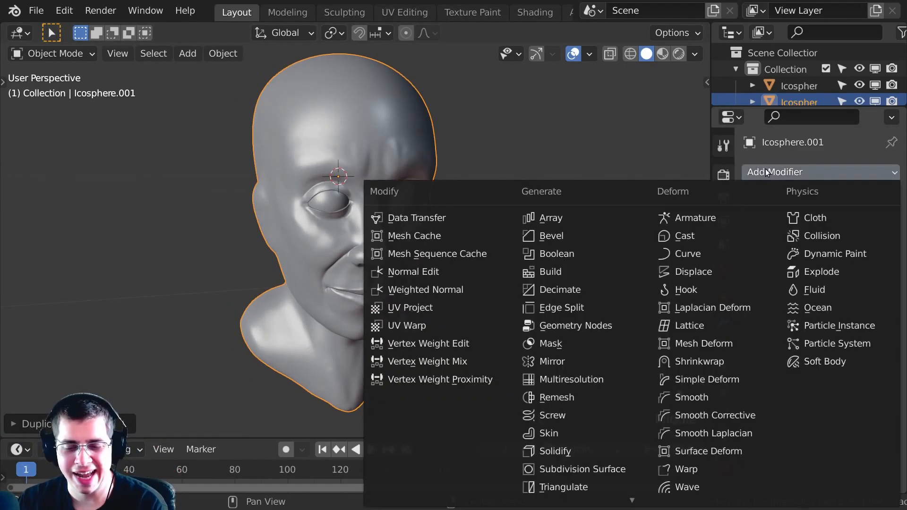
left_click(683, 272)
- Try Displace strengths of 0 and 0.1 on the duplicated head
scroll(299, 198, "down", 3)
middle_click_drag(288, 213, 284, 283)
middle_click_drag(284, 283, 500, 251, "ctrl")
mouse_move(818, 300)
left_mouse_down()
mouse_move(789, 303)
mouse_move(825, 304)
mouse_move(815, 304)
left_mouse_up()
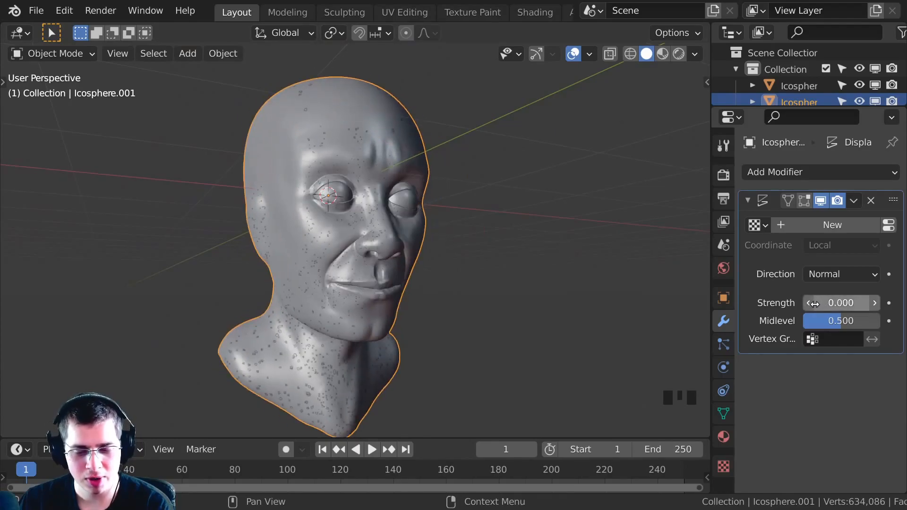
middle_click_drag(361, 290, 276, 225)
middle_click_drag(276, 225, 293, 235, "shift")
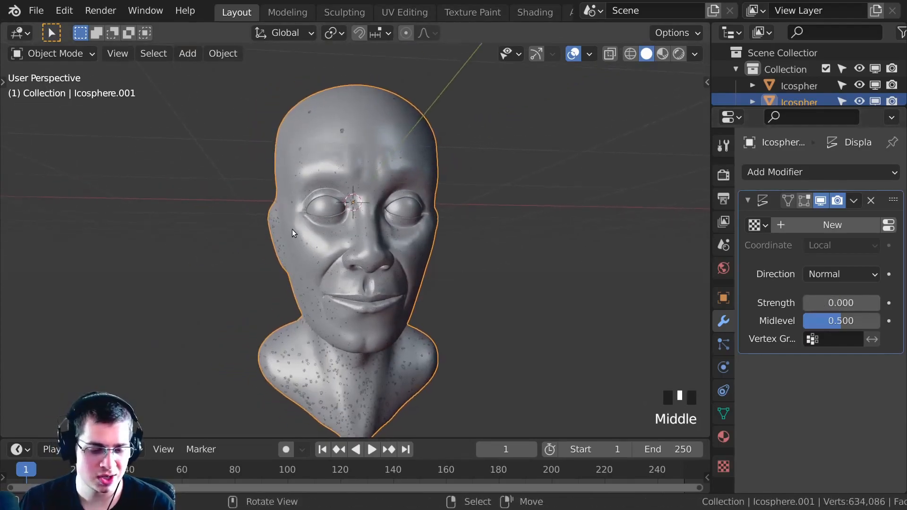
left_click(851, 302)
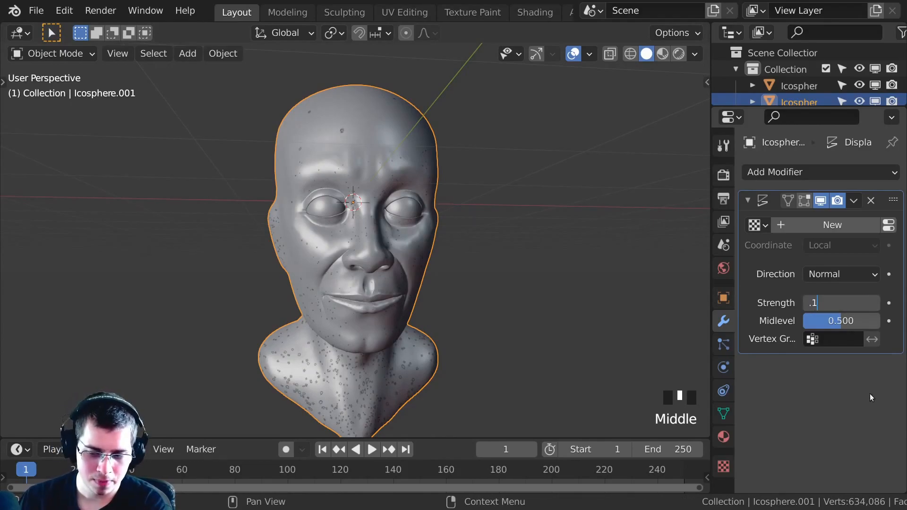
key("Return")
- Set the Displace strength of the duplicated head to 0.015
middle_click_drag(339, 292, 379, 263)
left_click(819, 302)
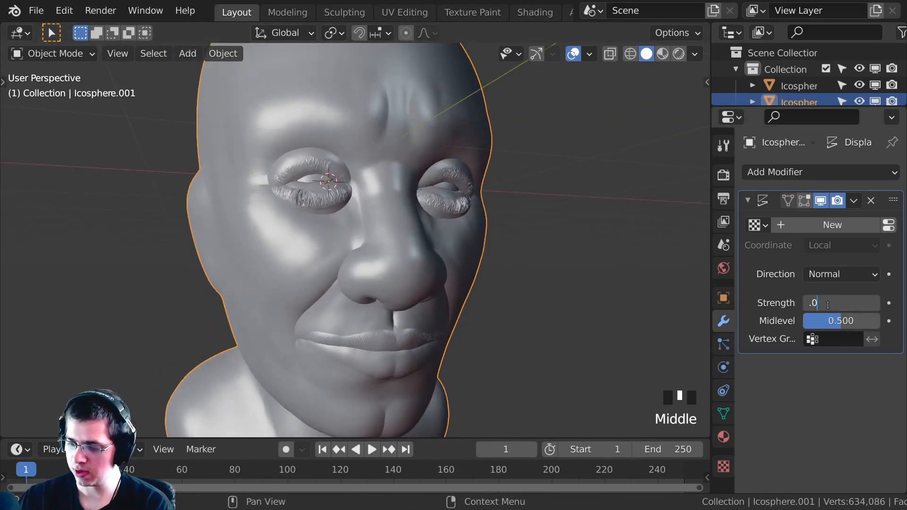
key("Return")
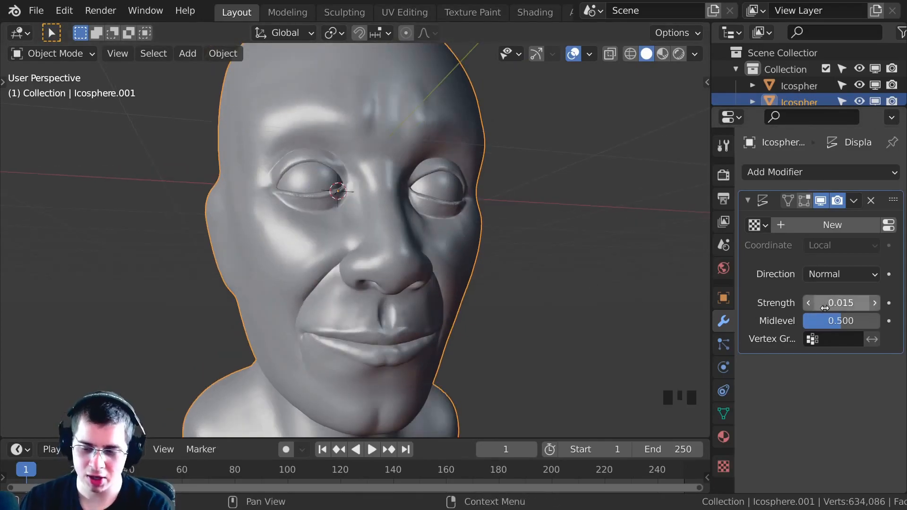
left_click(826, 308)
middle_click_drag(352, 210, 306, 240, "ctrl")
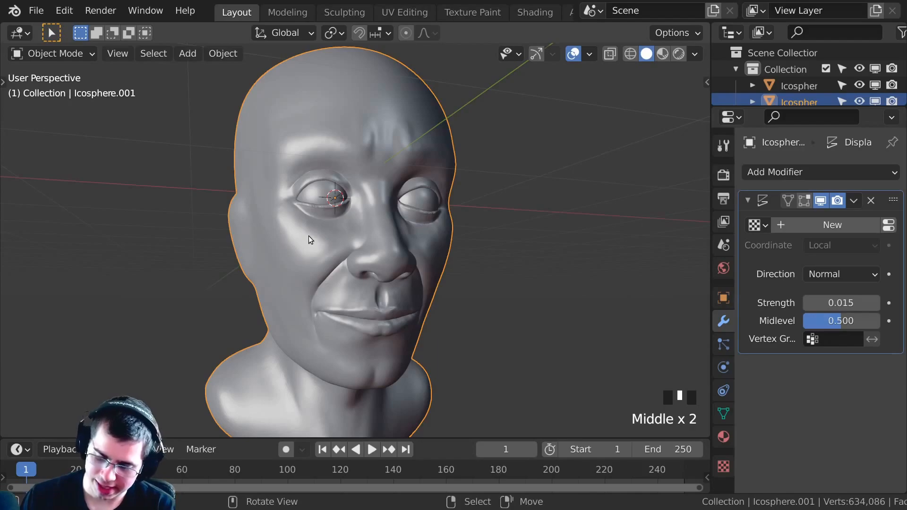
- Compare the displaced duplicate with the original head by repeatedly hiding and unhiding the duplicate
key("alt+h")
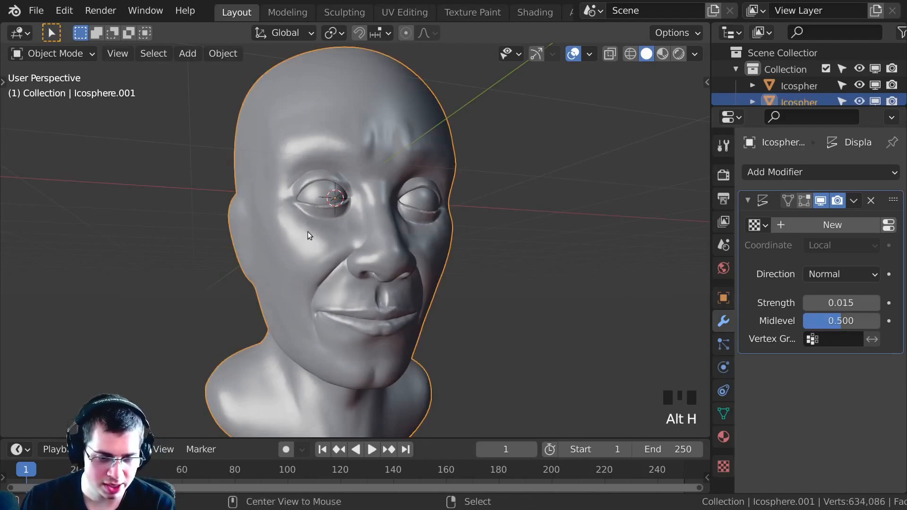
key("h")
key("alt+h")
key("h")
key("alt+h")
key("h")
key("alt+h")
key("h")
key("alt+h")
middle_click_drag(308, 231, 329, 82)
middle_click_drag(369, 315, 228, 225)
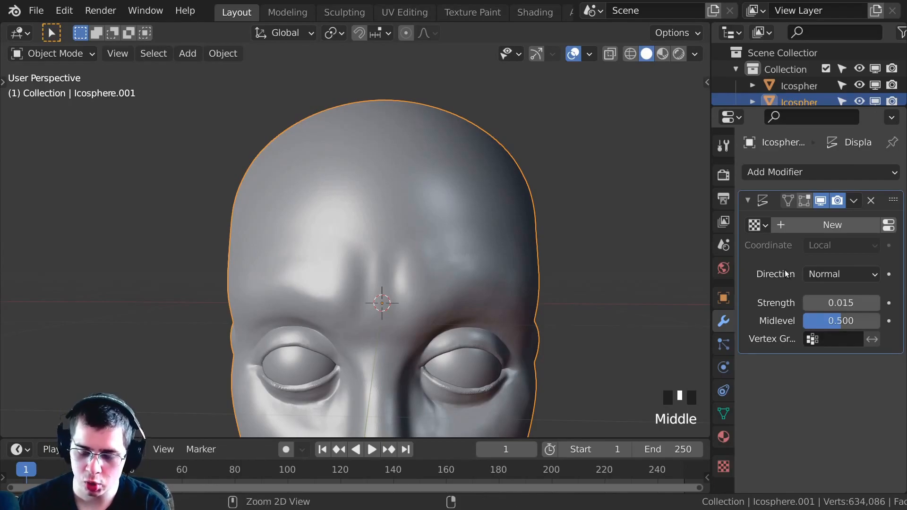
- Apply the Displace modifier and return to the Sculpting workspace with the duplicated head
key("ctrl+a")
middle_click_drag(277, 232, 278, 227, "shift")
left_click(345, 12)
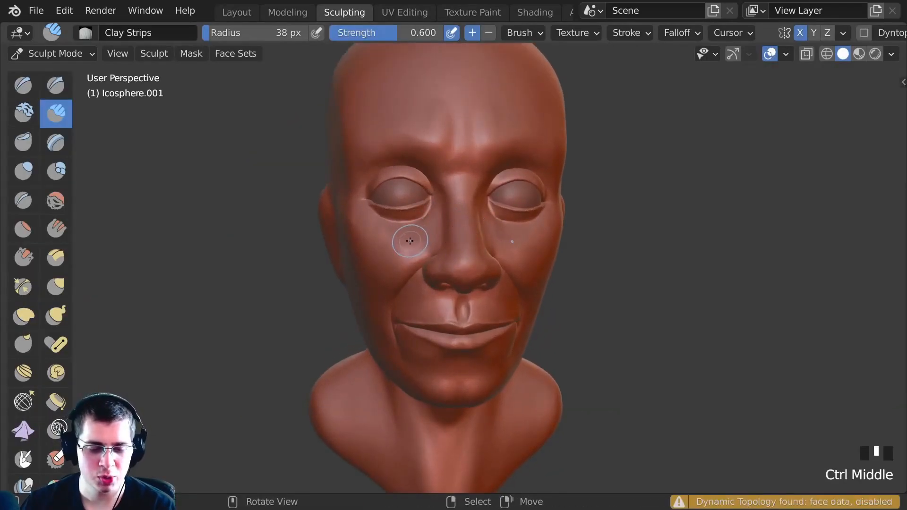
- Start carving the mask's edge across the nose bridge with Clay Strips at a 22 px radius
mouse_move(412, 230)
middle_mouse_down("shift")
mouse_move(398, 243)
mouse_move(401, 236)
middle_mouse_up("shift")
key("f")
left_click(434, 245)
left_click(56, 114)
middle_click_drag(425, 279, 395, 289)
mouse_move(395, 290)
middle_mouse_down("ctrl")
mouse_move(393, 280)
mouse_move(415, 283)
middle_mouse_up("ctrl")
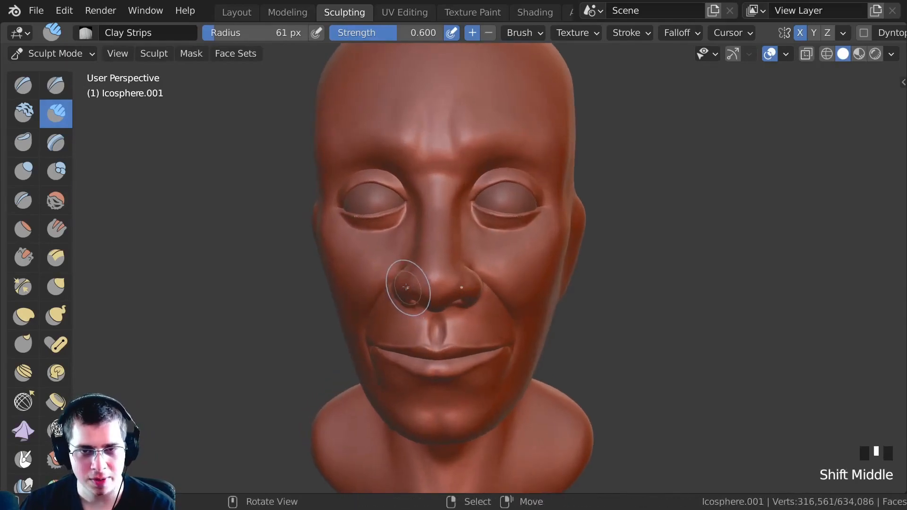
key("f")
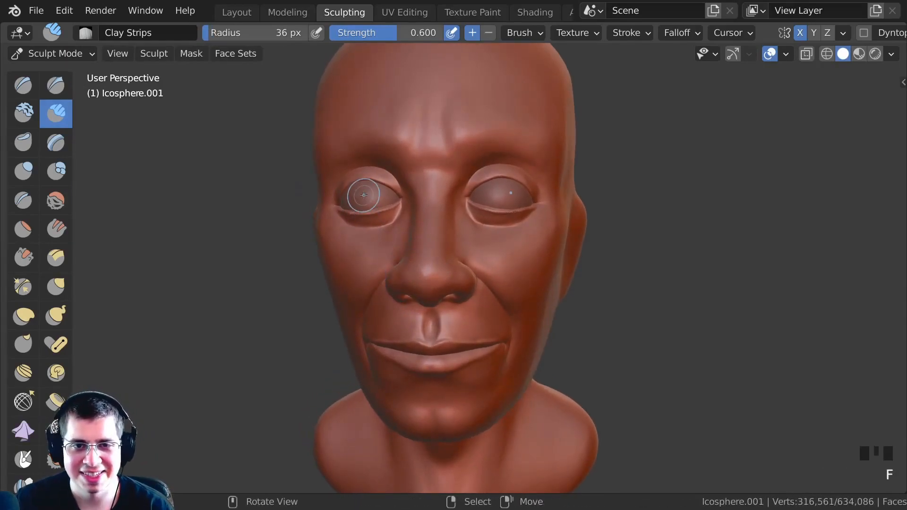
mouse_move(405, 226)
middle_mouse_down()
mouse_move(398, 284)
mouse_move(419, 249)
mouse_move(403, 257)
mouse_move(416, 255)
mouse_move(409, 249)
middle_mouse_up()
key("f")
left_click(417, 249)
left_click(418, 249, "ctrl")
left_click_drag(408, 247, 447, 264, "ctrl")
middle_click_drag(405, 259, 403, 267)
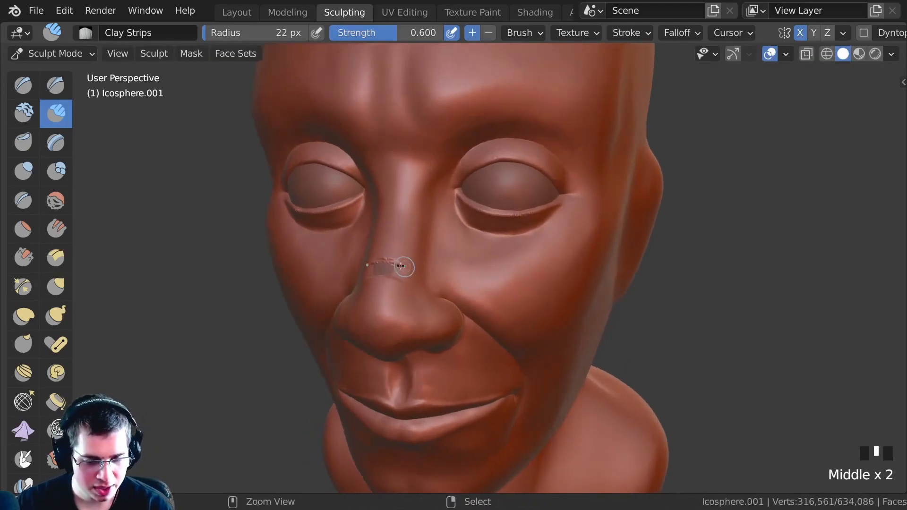
- Deepen the mask edge over the nose bridge and extend it down the side of the nose
left_click_drag(401, 273, 368, 269, "ctrl")
middle_click_drag(387, 277, 389, 267, "ctrl")
left_click_drag(373, 268, 394, 276, "ctrl")
middle_click_drag(394, 276, 390, 271, "ctrl")
mouse_move(391, 271)
left_mouse_down("ctrl")
mouse_move(366, 265)
mouse_move(412, 280)
left_mouse_up("ctrl")
middle_click_drag(412, 279, 416, 283)
- Widen the carved mask edge and continue it to the cheek beside the nostril with Clay Strips at 39 px
key("f")
left_click(423, 285)
left_click_drag(397, 276, 425, 287, "ctrl")
mouse_move(465, 309)
left_mouse_down("ctrl")
mouse_move(360, 269)
mouse_move(440, 301)
left_mouse_up("ctrl")
mouse_move(445, 304)
middle_mouse_down()
mouse_move(415, 300)
mouse_move(362, 252)
middle_mouse_up()
left_click_drag(362, 251, 362, 251, "ctrl")
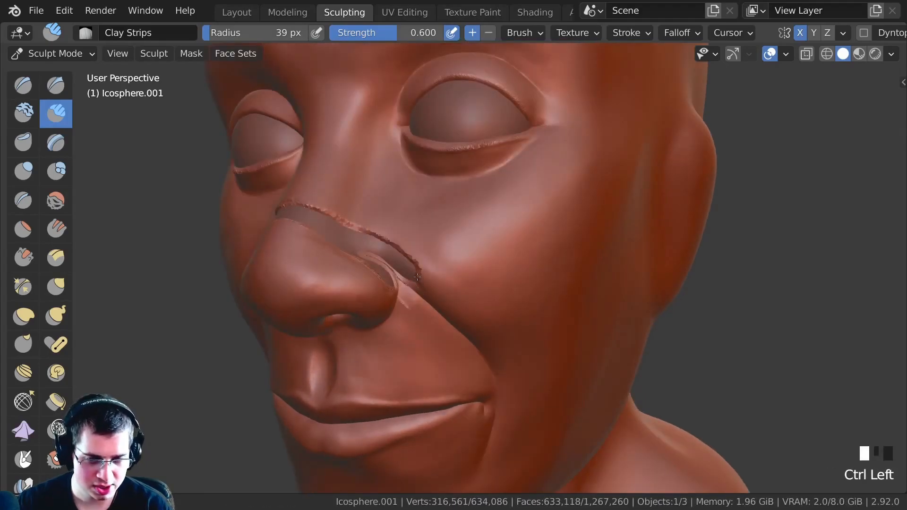
- Carve the mask away beside the nostril, over the upper lip and across the nose front with Clay Strips up to 65 px
middle_click_drag(419, 277, 458, 345)
mouse_move(420, 274)
left_mouse_down("ctrl")
mouse_move(449, 298)
mouse_move(415, 282)
left_mouse_up("ctrl")
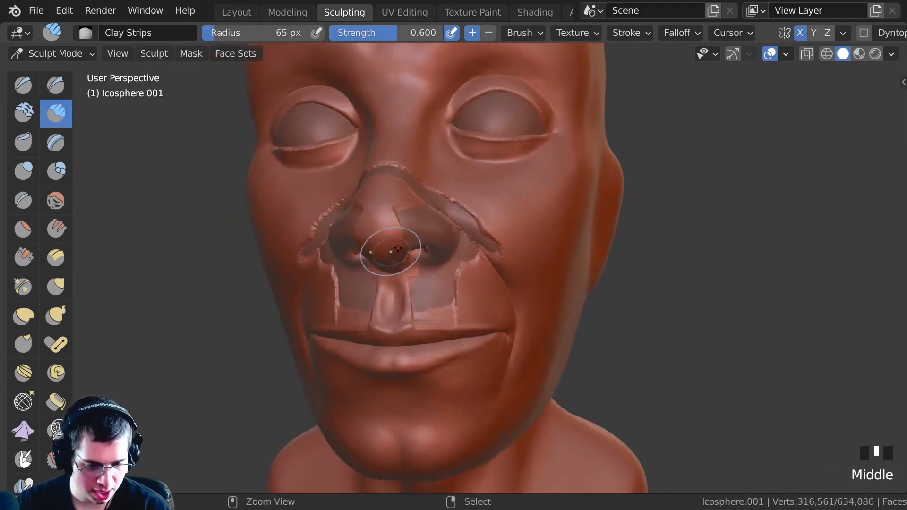
mouse_move(387, 307)
left_mouse_down("ctrl")
mouse_move(402, 341)
mouse_move(411, 303)
left_mouse_up("ctrl")
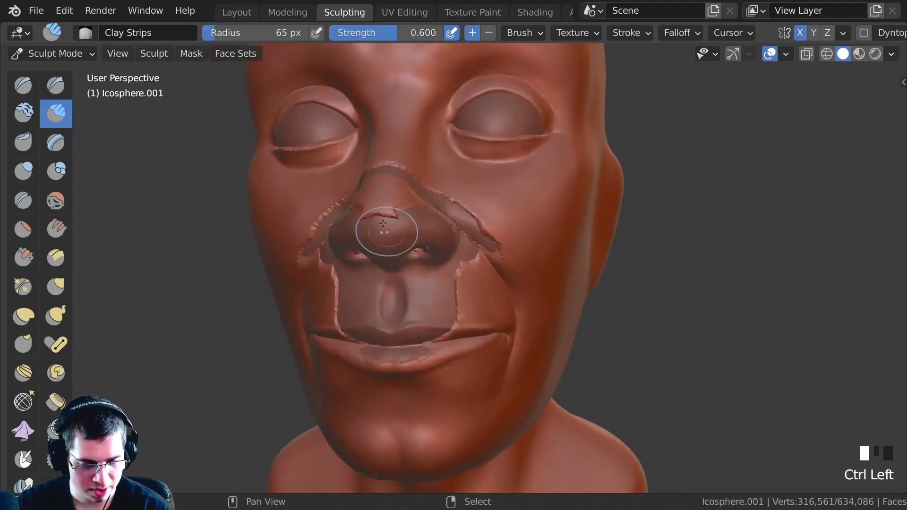
middle_click_drag(385, 233, 387, 312, "shift")
left_click_drag(387, 312, 382, 305, "ctrl")
middle_click_drag(382, 305, 381, 279, "ctrl")
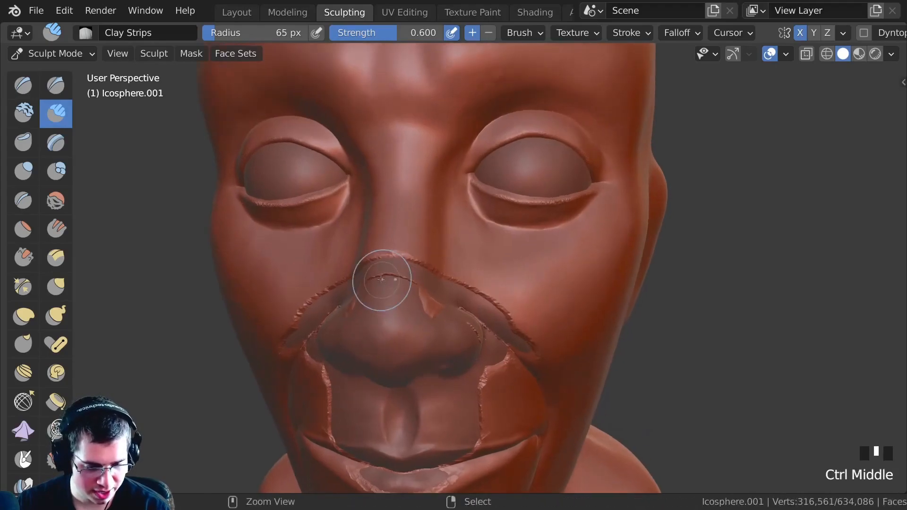
- Clear the remaining mask patches from the sides and tip of the nose with a smaller Clay Strips brush
key("f")
left_click(396, 305)
left_click_drag(416, 300, 429, 322, "ctrl")
middle_click_drag(429, 322, 410, 318)
left_click_drag(423, 296, 431, 306, "ctrl")
- Extend the mask's carved edge along the cheek and down past the mouth corner with Clay Strips at 50 px
middle_click_drag(425, 306, 360, 208, "shift")
middle_click_drag(360, 208, 378, 195, "ctrl")
left_click_drag(377, 195, 420, 255, "ctrl")
left_click_drag(392, 208, 445, 302, "ctrl")
mouse_move(368, 193)
left_mouse_down("ctrl")
mouse_move(397, 203)
mouse_move(459, 288)
left_mouse_up("ctrl")
mouse_move(458, 288)
middle_mouse_down("ctrl")
mouse_move(461, 316)
mouse_move(415, 278)
middle_mouse_up("ctrl")
mouse_move(416, 278)
left_mouse_down("ctrl")
mouse_move(427, 291)
mouse_move(437, 373)
left_mouse_up("ctrl")
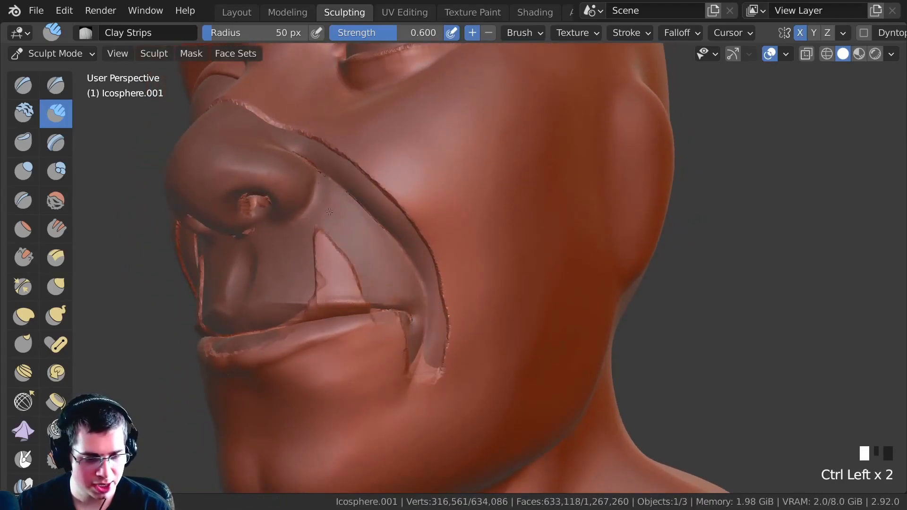
- Clear the mask above the mouth corner and carry its edge from there down toward the chin
middle_click_drag(323, 297, 370, 293)
middle_click_drag(407, 329, 373, 267, "ctrl")
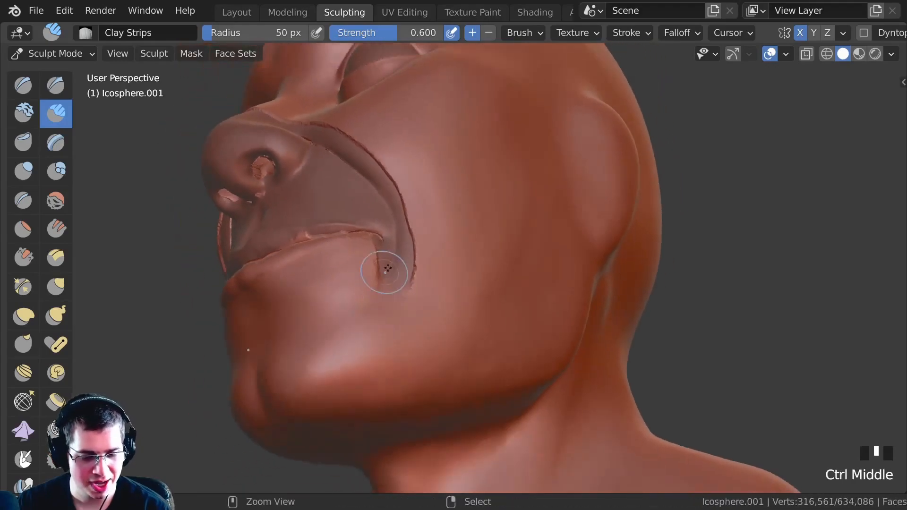
left_click_drag(373, 267, 395, 270, "ctrl")
middle_click_drag(361, 363, 368, 331)
left_click_drag(378, 257, 375, 276, "ctrl")
mouse_move(341, 331)
middle_mouse_down("ctrl")
mouse_move(344, 297)
mouse_move(297, 290)
mouse_move(326, 328)
mouse_move(336, 290)
mouse_move(373, 295)
mouse_move(378, 284)
middle_mouse_up("ctrl")
left_click_drag(378, 284, 381, 274, "ctrl")
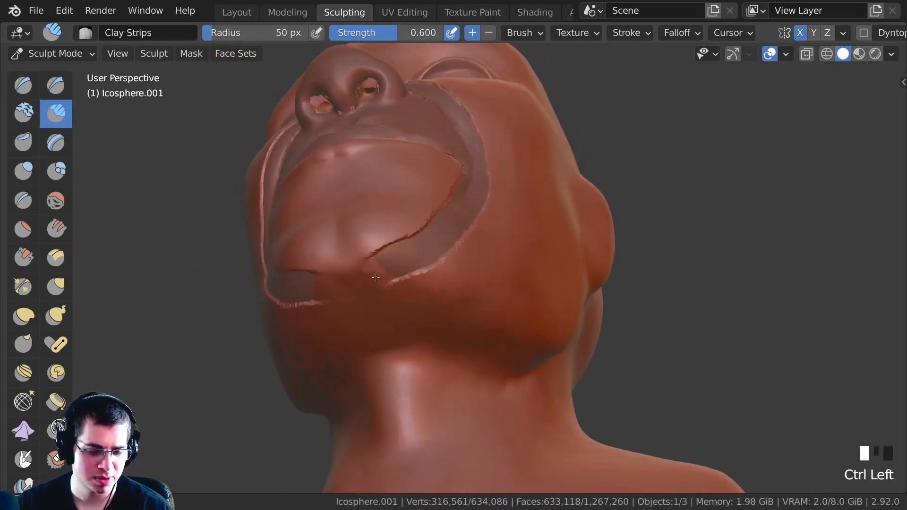
- Join the mask's edge beneath the chin and carve the mask off the chin surface
middle_click_drag(343, 272, 350, 212)
mouse_move(350, 213)
left_mouse_down("ctrl")
mouse_move(350, 196)
mouse_move(312, 216)
left_mouse_up("ctrl")
middle_click_drag(312, 216, 304, 237, "shift")
left_click_drag(309, 243, 378, 217, "ctrl")
left_click_drag(416, 202, 390, 208, "ctrl")
left_click_drag(289, 245, 363, 213, "ctrl")
left_click_drag(293, 363, 314, 344, "ctrl")
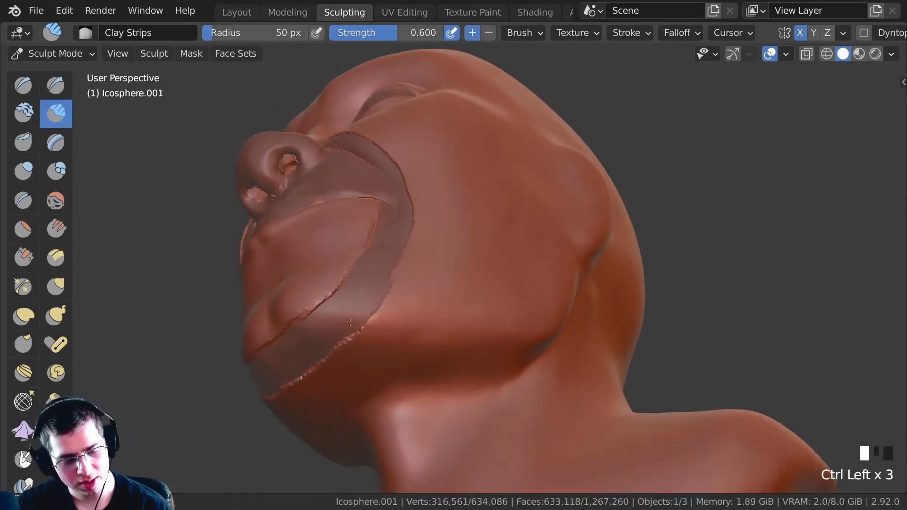
middle_click_drag(325, 278, 338, 285)
mouse_move(338, 286)
left_mouse_down("ctrl")
mouse_move(397, 298)
mouse_move(393, 270)
left_mouse_up("ctrl")
- Remove the rest of the mask from the chin and lower lip with Clay Strips at 74 px
key("f")
left_click(376, 302)
middle_click_drag(393, 270, 391, 297)
mouse_move(390, 297)
left_mouse_down("ctrl")
mouse_move(406, 317)
mouse_move(437, 300)
left_mouse_up("ctrl")
scroll(416, 314, "up", 1)
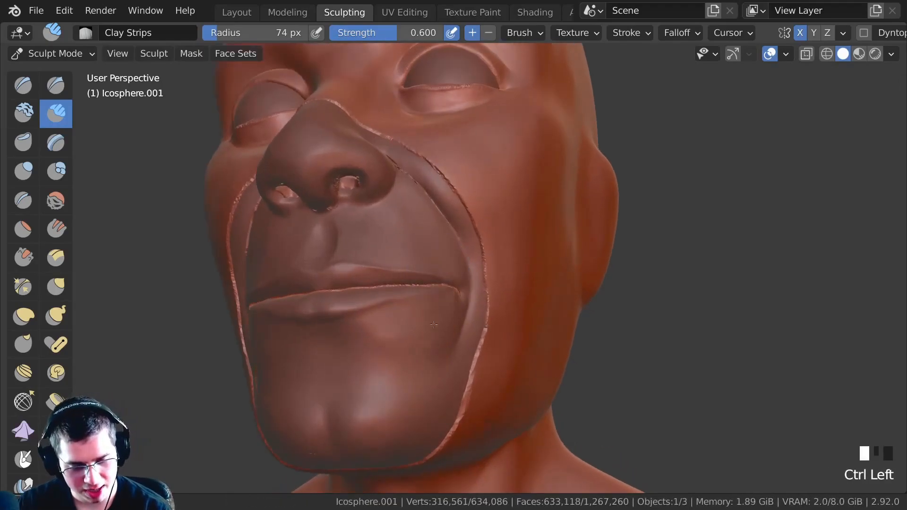
middle_click_drag(344, 320, 315, 298)
- Examine the Clay Strips brush's Front Faces Only option and test carving along the line between the lips
left_click(522, 33)
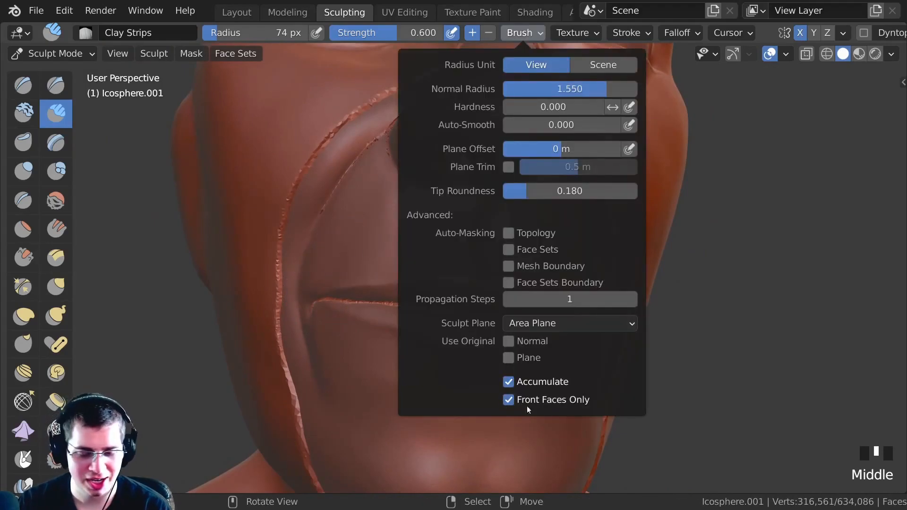
mouse_move(328, 304)
middle_mouse_down("shift")
mouse_move(328, 277)
mouse_move(370, 298)
mouse_move(370, 311)
mouse_move(363, 302)
middle_mouse_up("shift")
middle_click_drag(385, 189, 351, 319, "shift")
left_click_drag(540, 213, 533, 215, "ctrl")
mouse_move(477, 312)
middle_mouse_down()
mouse_move(449, 236)
mouse_move(435, 287)
middle_mouse_up()
left_click_drag(435, 288, 436, 287, "ctrl")
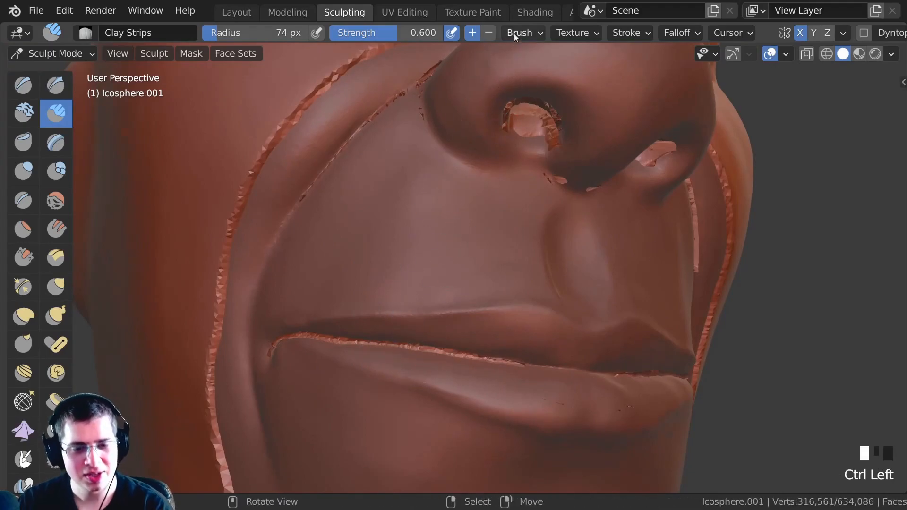
left_click(520, 33)
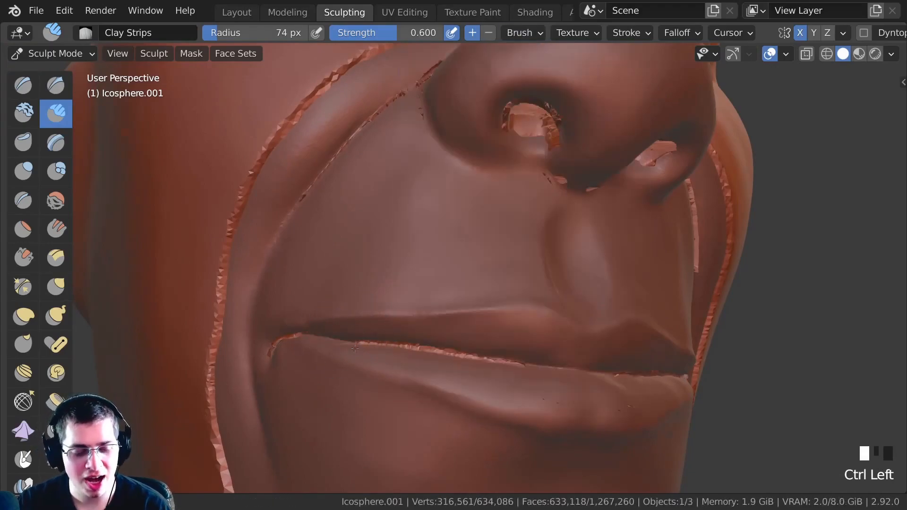
- Clear the leftover mask slivers between the lips and at the mouth corner
left_click_drag(479, 365, 502, 368, "ctrl")
middle_click_drag(567, 411, 554, 412)
left_click_drag(555, 412, 549, 410, "ctrl")
mouse_move(551, 408)
middle_mouse_down()
mouse_move(468, 391)
mouse_move(515, 379)
middle_mouse_up()
mouse_move(380, 361)
left_mouse_down("ctrl")
mouse_move(348, 348)
mouse_move(503, 387)
left_mouse_up("ctrl")
middle_click_drag(497, 386, 429, 344)
mouse_move(392, 328)
left_mouse_down("ctrl")
mouse_move(391, 342)
mouse_move(406, 334)
left_mouse_up("ctrl")
- Carve the leftover mask out of the nostrils and around the nose base with Clay Strips, resizing the brush to 87 px
key("f")
left_click(417, 146)
middle_click_drag(417, 126, 406, 188, "shift")
left_click_drag(401, 185, 414, 188, "ctrl")
mouse_move(410, 181)
middle_mouse_down()
mouse_move(416, 208)
mouse_move(345, 228)
middle_mouse_up()
key("f")
left_click_drag(344, 228, 398, 282, "ctrl")
left_click_drag(468, 341, 490, 383, "ctrl")
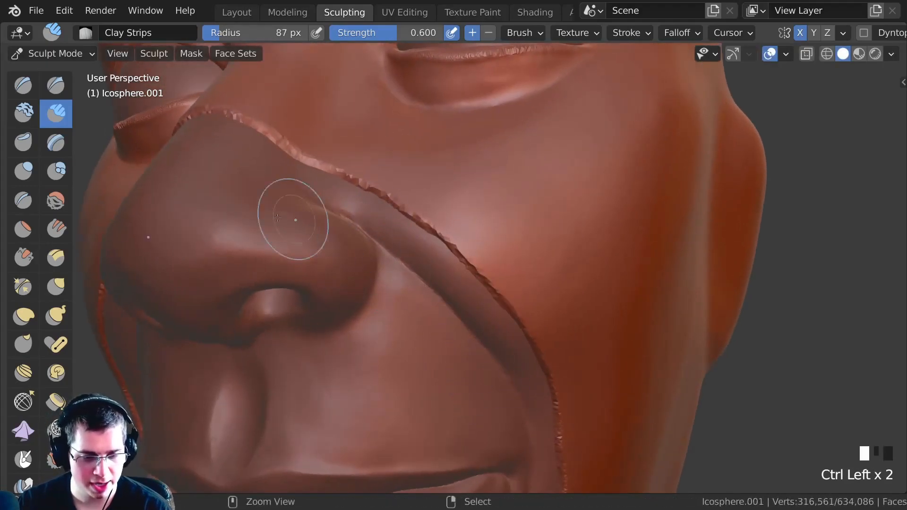
mouse_move(316, 249)
middle_mouse_down("ctrl")
mouse_move(293, 286)
mouse_move(284, 214)
middle_mouse_up("ctrl")
middle_click_drag(448, 343, 428, 288, "ctrl")
- Carve the mask's eye opening over the eyeball, the upper lid and the inner eye corner with Clay Strips at 53 px
mouse_move(301, 157)
middle_mouse_down("ctrl")
mouse_move(348, 257)
mouse_move(248, 151)
mouse_move(336, 247)
mouse_move(275, 240)
mouse_move(314, 188)
mouse_move(334, 219)
mouse_move(329, 181)
middle_mouse_up("ctrl")
left_click_drag(303, 184, 349, 171, "ctrl")
middle_click_drag(348, 171, 334, 173)
mouse_move(293, 177)
left_mouse_down("ctrl")
mouse_move(345, 173)
mouse_move(399, 232)
mouse_move(369, 207)
left_mouse_up("ctrl")
left_click_drag(373, 212, 355, 192, "ctrl")
left_click_drag(359, 196, 338, 179, "ctrl")
left_click_drag(345, 184, 328, 176, "ctrl")
left_click_drag(333, 179, 330, 155, "ctrl")
left_click_drag(321, 154, 362, 167, "ctrl")
left_click_drag(349, 162, 393, 200, "ctrl")
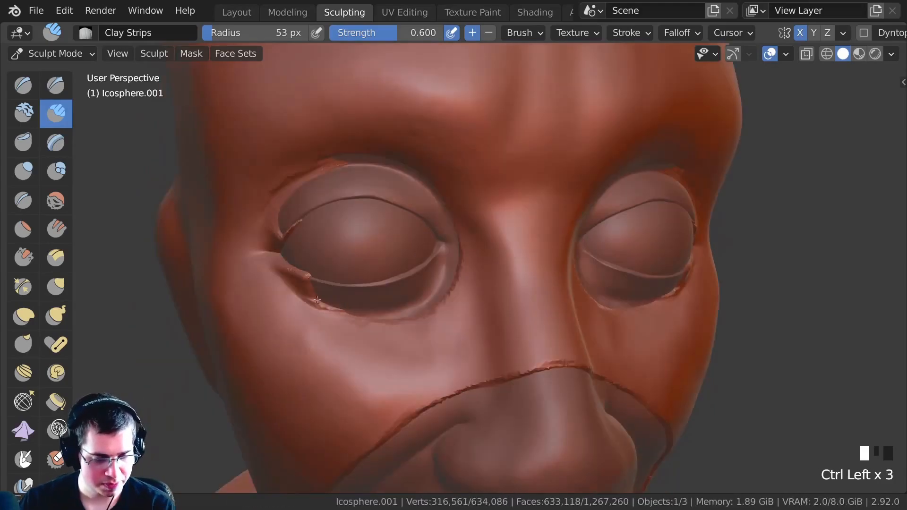
- Extend the eye opening below the lower lid and around the outer eye corner
left_click_drag(357, 314, 277, 284, "ctrl")
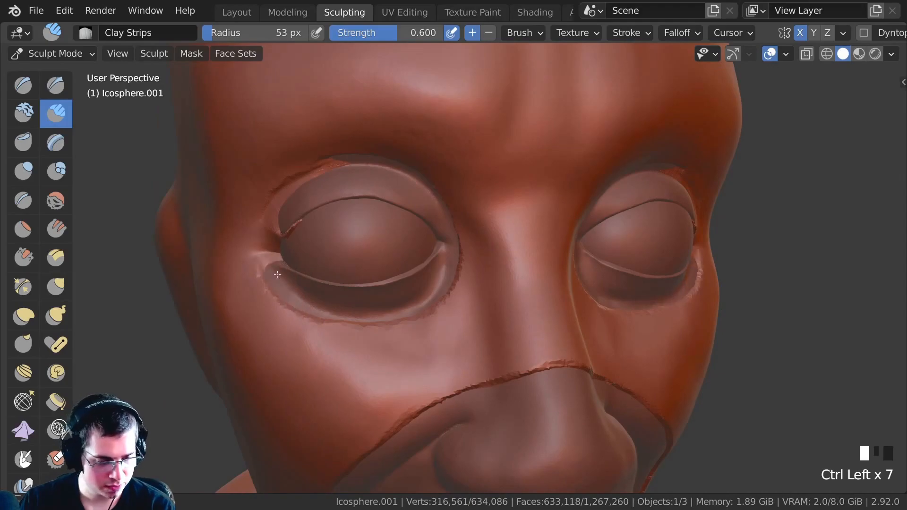
middle_click_drag(278, 275, 273, 203)
left_click_drag(265, 222, 282, 165, "ctrl")
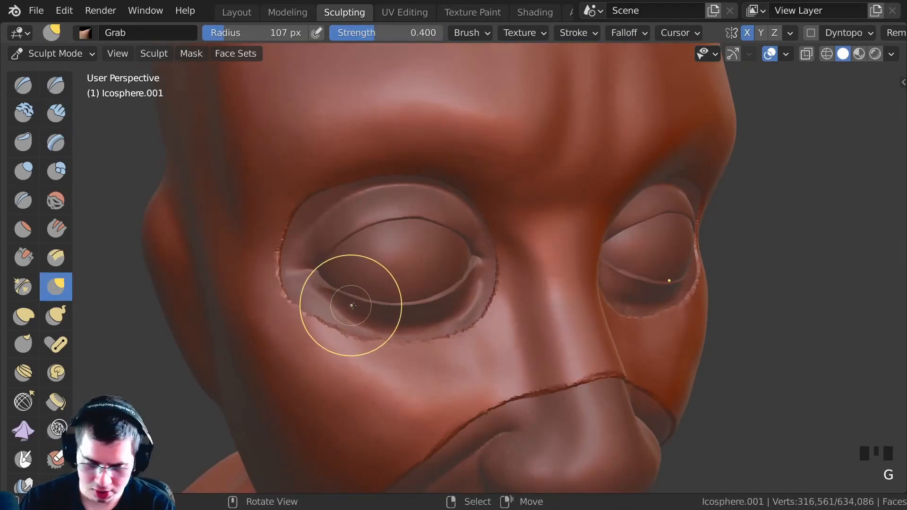
mouse_move(348, 300)
middle_mouse_down()
mouse_move(419, 313)
mouse_move(431, 340)
middle_mouse_up()
left_click_drag(432, 341, 485, 367)
middle_click_drag(481, 367, 573, 321)
left_click_drag(577, 318, 576, 312)
- Reshape the outer corner and the upper and lower edges of the eye opening with the Grab brush at 140 px
mouse_move(558, 303)
middle_mouse_down()
mouse_move(352, 284)
mouse_move(357, 316)
middle_mouse_up()
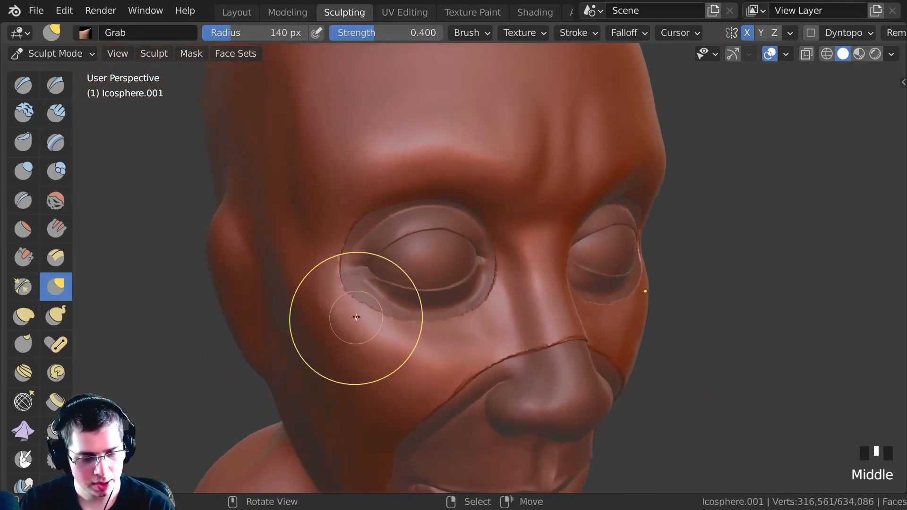
middle_click_drag(330, 253, 313, 236)
left_click_drag(320, 168, 334, 160)
left_click_drag(336, 165, 338, 162)
middle_click_drag(338, 162, 410, 104, "ctrl")
mouse_move(412, 103)
middle_mouse_down("shift")
mouse_move(406, 152)
mouse_move(439, 198)
middle_mouse_up("shift")
middle_click_drag(439, 199, 447, 198)
left_click_drag(448, 198, 482, 212)
middle_click_drag(482, 212, 419, 213)
left_click_drag(419, 212, 415, 239)
mouse_move(416, 239)
middle_mouse_down()
mouse_move(323, 214)
mouse_move(344, 254)
mouse_move(415, 253)
mouse_move(384, 284)
middle_mouse_up()
middle_click_drag(384, 317, 302, 302, "ctrl")
middle_click_drag(302, 302, 291, 333, "ctrl")
- Refine the eye opening's outline and the surrounding mask shape from several angles with the Grab brush
middle_click_drag(410, 199, 394, 277, "shift")
middle_click_drag(394, 276, 463, 208, "ctrl")
left_click_drag(482, 207, 489, 211)
left_click_drag(491, 210, 494, 213)
left_click_drag(480, 205, 471, 210)
middle_click_drag(340, 189, 363, 190)
middle_click_drag(363, 190, 288, 293, "ctrl")
middle_click_drag(233, 320, 298, 200, "shift")
left_click_drag(298, 200, 293, 206)
left_click_drag(286, 207, 281, 212)
left_click_drag(279, 213, 288, 211)
middle_click_drag(295, 203, 397, 222)
middle_click_drag(397, 222, 463, 255)
middle_click_drag(515, 231, 501, 284, "ctrl")
middle_click_drag(500, 283, 294, 239)
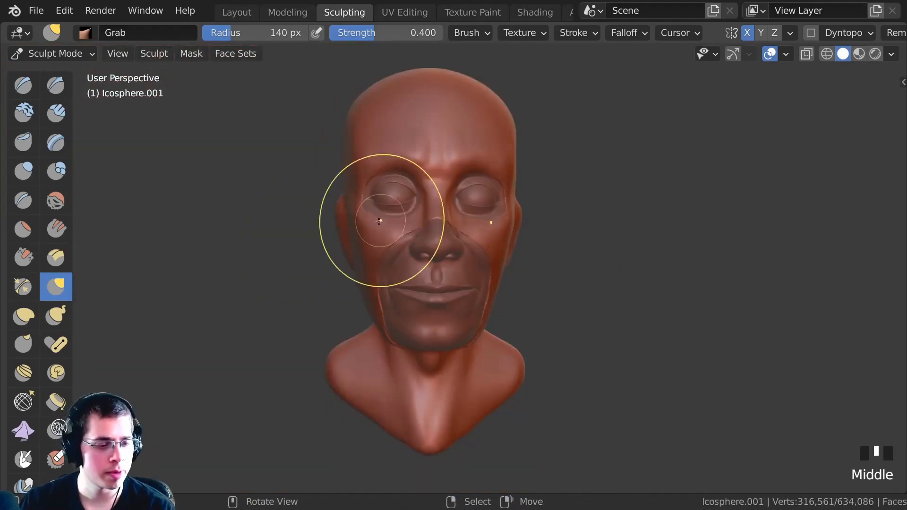
middle_click_drag(385, 223, 209, 142, "ctrl")
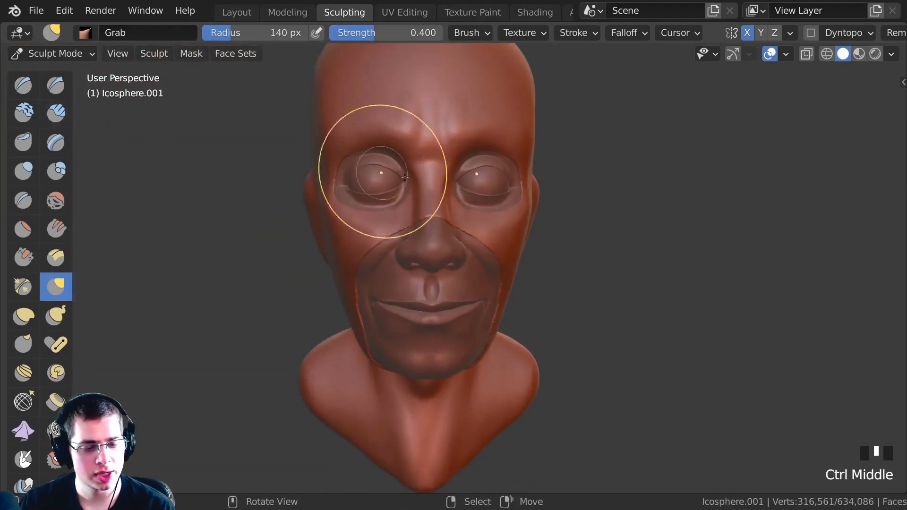
- Trim the edge of the eye opening into a cleaner outline with Clay Strips at a 20 px radius
left_click(56, 113)
key("f")
left_click(391, 225)
mouse_move(392, 225)
middle_mouse_down("shift")
mouse_move(383, 283)
mouse_move(425, 278)
middle_mouse_up("shift")
middle_click_drag(425, 278, 426, 241, "ctrl")
mouse_move(425, 241)
middle_mouse_down("shift")
mouse_move(411, 256)
mouse_move(402, 208)
middle_mouse_up("shift")
mouse_move(402, 208)
middle_mouse_down()
mouse_move(416, 210)
mouse_move(430, 190)
middle_mouse_up()
scroll(737, 33, "down", 5)
- Enable Dyntopo and refine the upper inner edge of the eye opening with Clay Strips
left_click(717, 32)
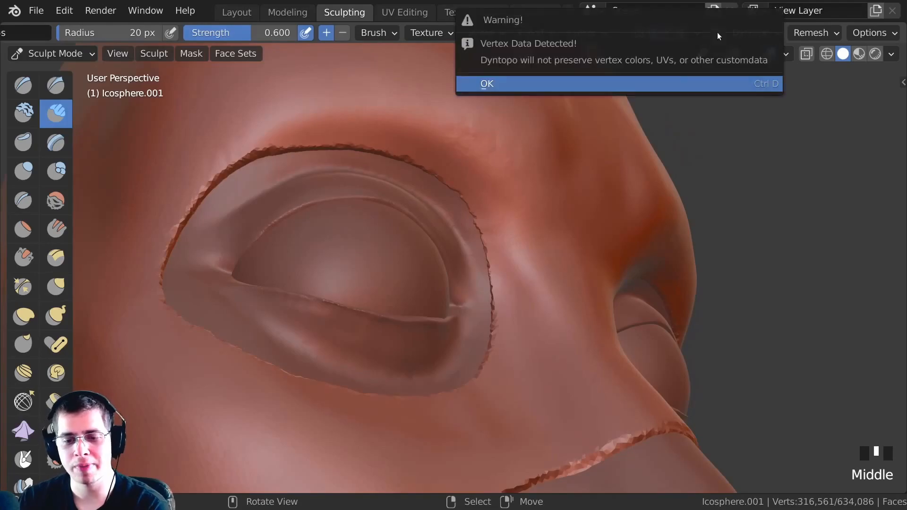
key("Return")
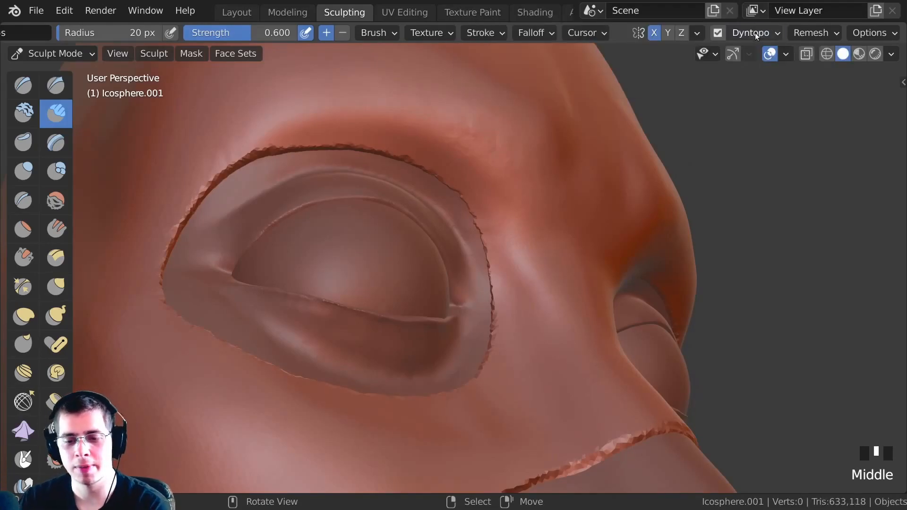
middle_click_drag(378, 178, 395, 147, "ctrl")
left_click_drag(379, 127, 412, 144)
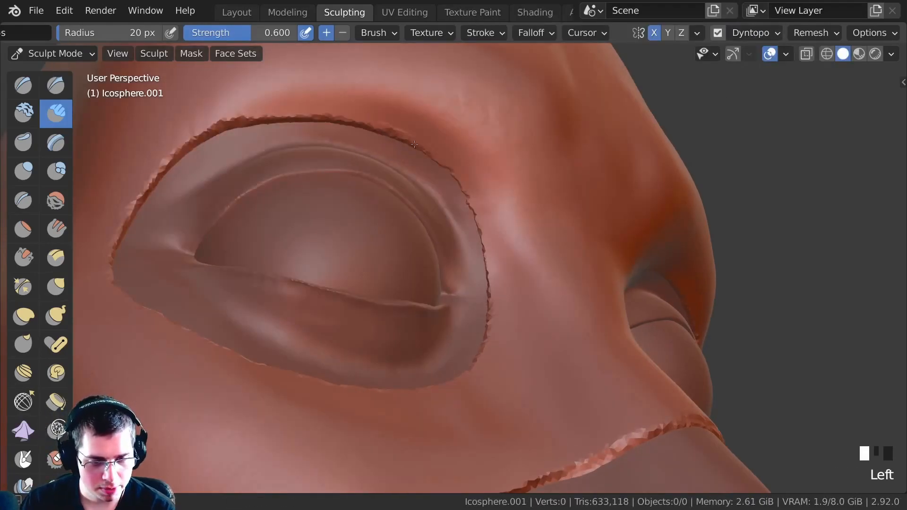
middle_click_drag(413, 144, 411, 123)
mouse_move(404, 103)
left_mouse_down()
mouse_move(462, 176)
mouse_move(485, 272)
left_mouse_up()
mouse_move(473, 199)
left_mouse_down("shift")
mouse_move(446, 144)
mouse_move(404, 107)
left_mouse_up("shift")
- Smooth the jagged edge of the eye opening along the brow and down beside the nose bridge
mouse_move(463, 173)
middle_mouse_down()
mouse_move(471, 191)
mouse_move(483, 172)
middle_mouse_up()
mouse_move(501, 173)
left_mouse_down("ctrl")
mouse_move(521, 210)
mouse_move(520, 203)
left_mouse_up("ctrl")
mouse_move(517, 215)
middle_mouse_down()
mouse_move(529, 263)
mouse_move(528, 229)
middle_mouse_up()
left_click_drag(537, 205, 540, 212)
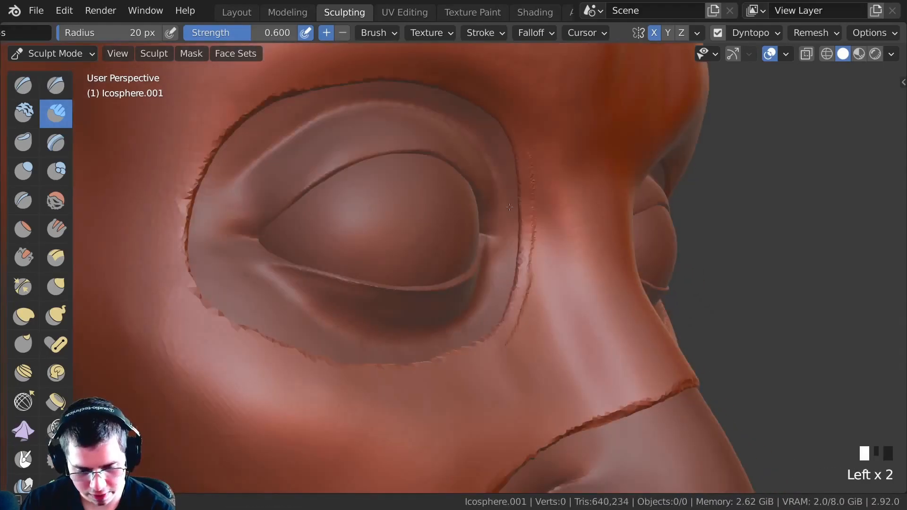
left_click_drag(509, 207, 512, 222)
middle_click_drag(513, 222, 502, 172)
middle_click_drag(502, 173, 491, 223, "shift")
mouse_move(428, 119)
middle_mouse_down()
mouse_move(421, 138)
mouse_move(388, 106)
mouse_move(411, 138)
middle_mouse_up()
left_click_drag(411, 138, 345, 109, "shift")
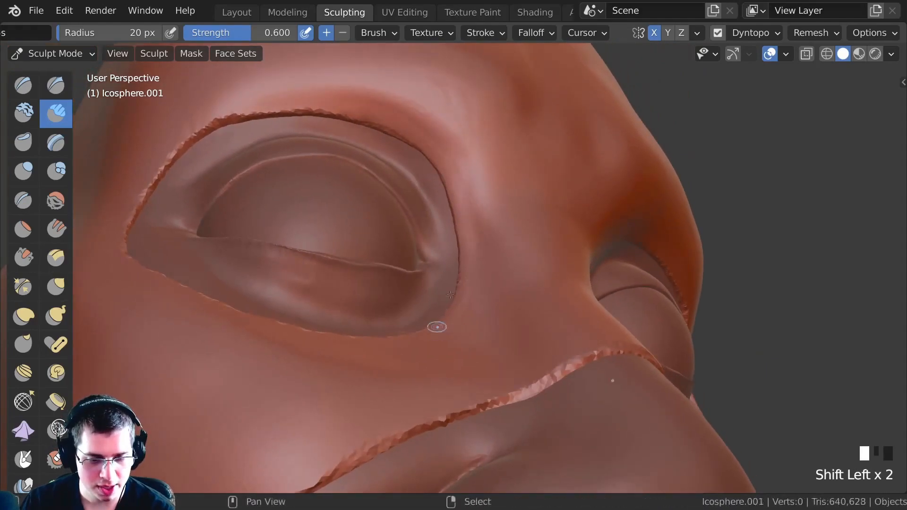
middle_click_drag(444, 309, 435, 265)
- Sharpen the eye opening's inner edge beside the nose with the Crease brush at 68 px radius and 0.250 strength
middle_click_drag(229, 146, 264, 166)
left_click_drag(292, 189, 250, 222, "shift")
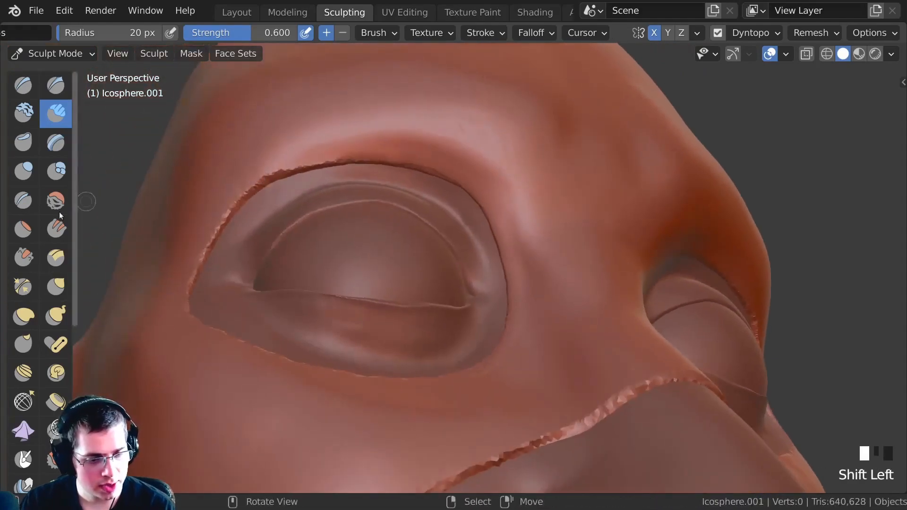
left_click(21, 203)
middle_click_drag(283, 223, 401, 204)
mouse_move(401, 203)
middle_mouse_down("shift")
mouse_move(453, 189)
mouse_move(397, 236)
middle_mouse_up("shift")
mouse_move(472, 236)
middle_mouse_down()
mouse_move(460, 255)
mouse_move(463, 221)
mouse_move(387, 121)
middle_mouse_up()
left_click_drag(415, 136, 444, 160, "ctrl")
middle_click_drag(445, 161, 438, 121, "ctrl")
left_click_drag(438, 121, 493, 164, "ctrl")
middle_click_drag(533, 260, 513, 300)
left_click(512, 300, "ctrl")
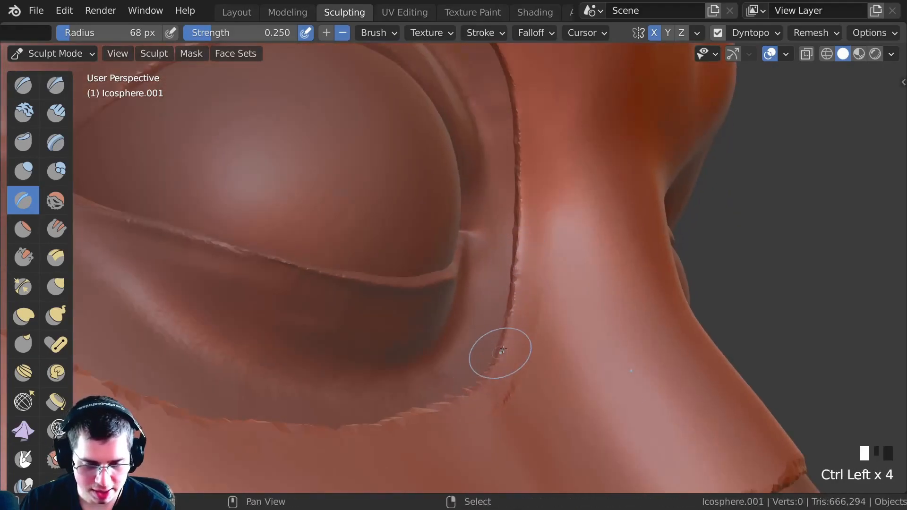
- Sharpen the eye opening's inner edge along the nose bridge and up toward the brow with the Crease brush
middle_click_drag(520, 287, 495, 208, "shift")
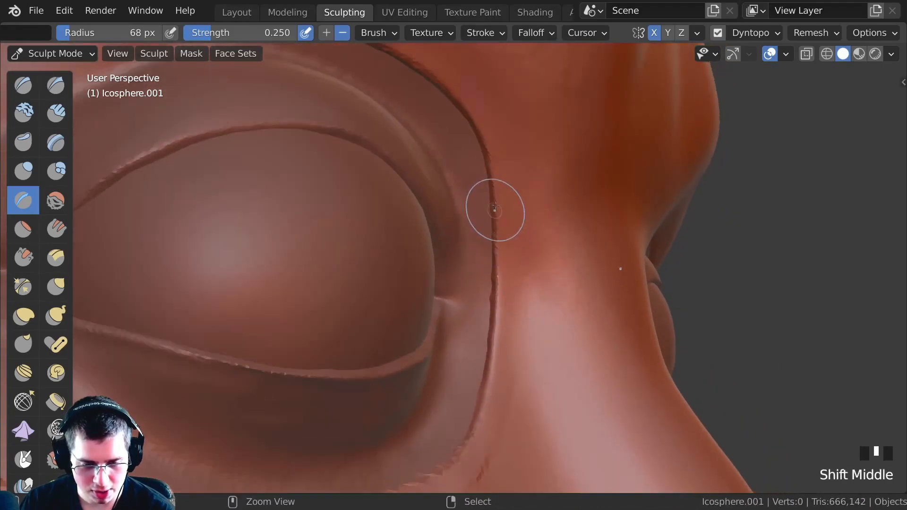
left_click_drag(498, 307, 496, 326, "ctrl")
mouse_move(496, 326)
middle_mouse_down("shift")
mouse_move(498, 266)
mouse_move(492, 302)
middle_mouse_up("shift")
middle_click_drag(440, 222, 427, 205, "ctrl")
left_click_drag(427, 205, 477, 265, "shift")
middle_click_drag(477, 265, 430, 205, "shift")
left_click_drag(430, 205, 482, 276, "shift")
middle_click_drag(482, 276, 481, 202, "ctrl")
left_click(481, 202, "ctrl")
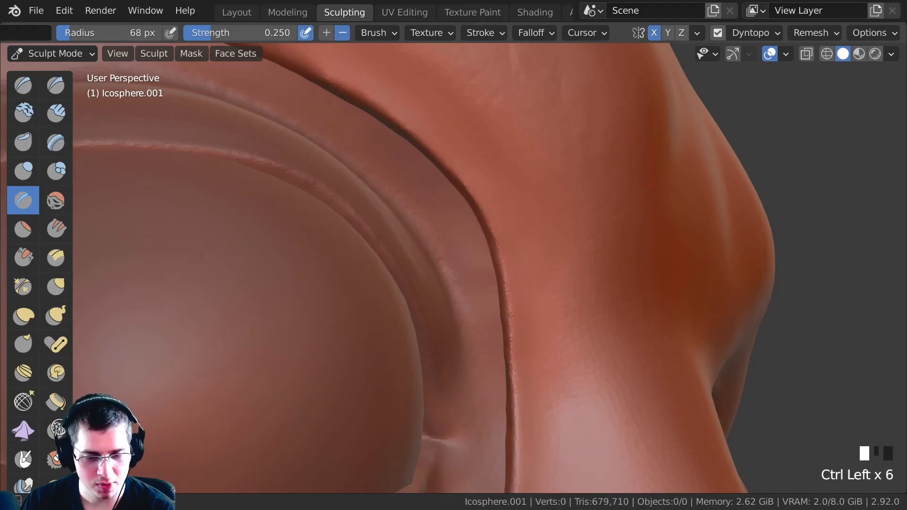
- Crease the rough upper edge of the eye opening beneath the brow toward its outer side
mouse_move(404, 140)
middle_mouse_down("shift")
mouse_move(369, 203)
mouse_move(251, 135)
middle_mouse_up("shift")
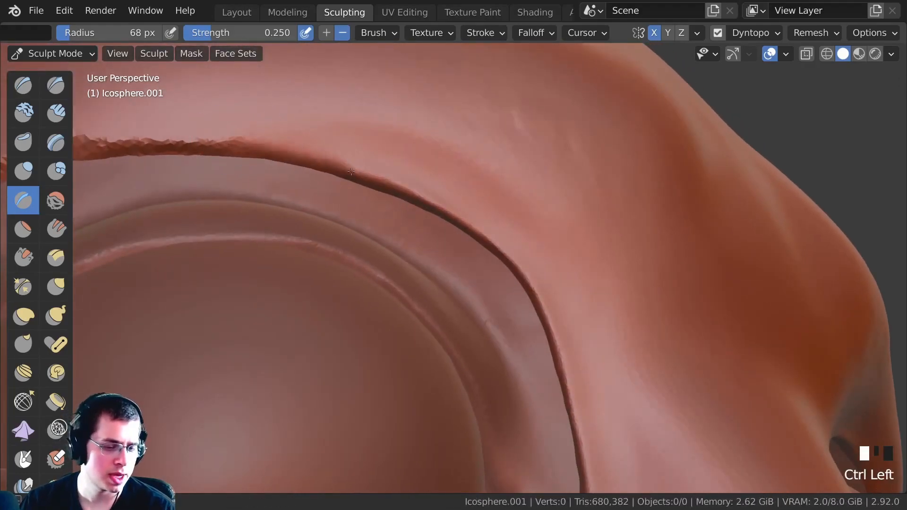
left_click_drag(285, 152, 233, 142, "ctrl")
middle_click_drag(426, 204, 439, 305, "ctrl")
middle_click_drag(439, 264, 427, 288)
mouse_move(428, 288)
middle_mouse_down()
mouse_move(425, 295)
mouse_move(428, 204)
mouse_move(505, 263)
mouse_move(415, 324)
mouse_move(357, 168)
middle_mouse_up()
middle_click_drag(479, 272, 396, 326)
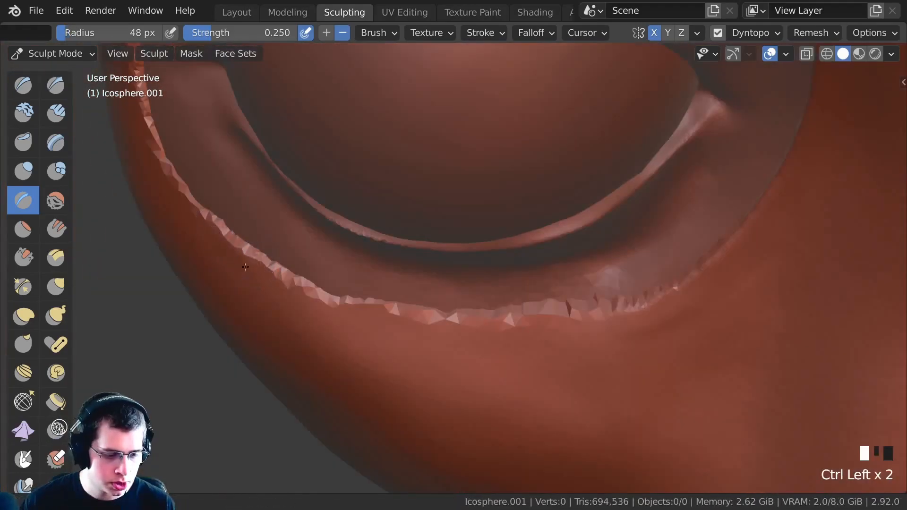
- Set the Crease radius to 48 px and refine the jagged lower edge of the eye opening near its outer corner
middle_click_drag(234, 237, 211, 253, "shift")
left_click_drag(211, 253, 224, 262, "ctrl")
middle_click_drag(224, 263, 208, 255, "shift")
left_click_drag(209, 255, 240, 286, "ctrl")
middle_click_drag(280, 303, 240, 263, "ctrl")
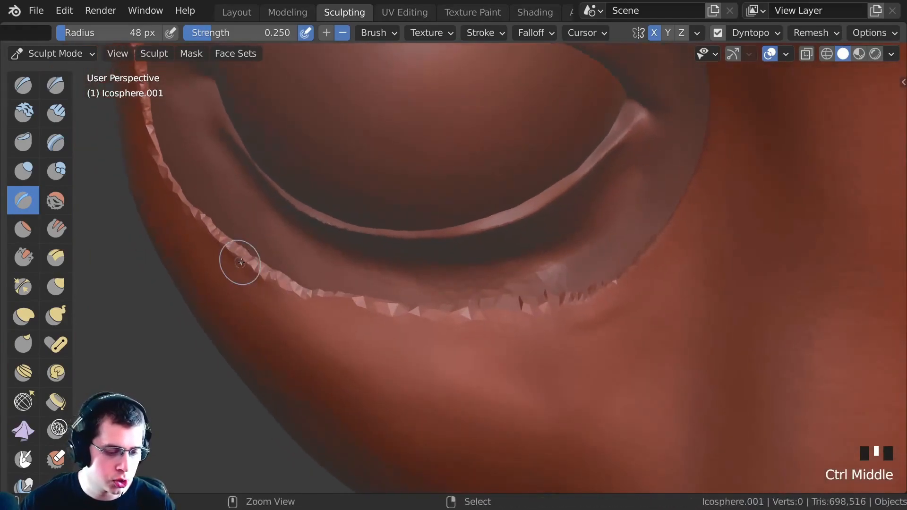
middle_click_drag(304, 293, 249, 277, "ctrl")
left_click_drag(250, 277, 283, 296, "ctrl")
mouse_move(279, 284)
middle_mouse_down()
mouse_move(263, 310)
mouse_move(271, 322)
mouse_move(268, 279)
middle_mouse_up()
left_click_drag(268, 279, 307, 291, "ctrl")
middle_click_drag(307, 291, 278, 289)
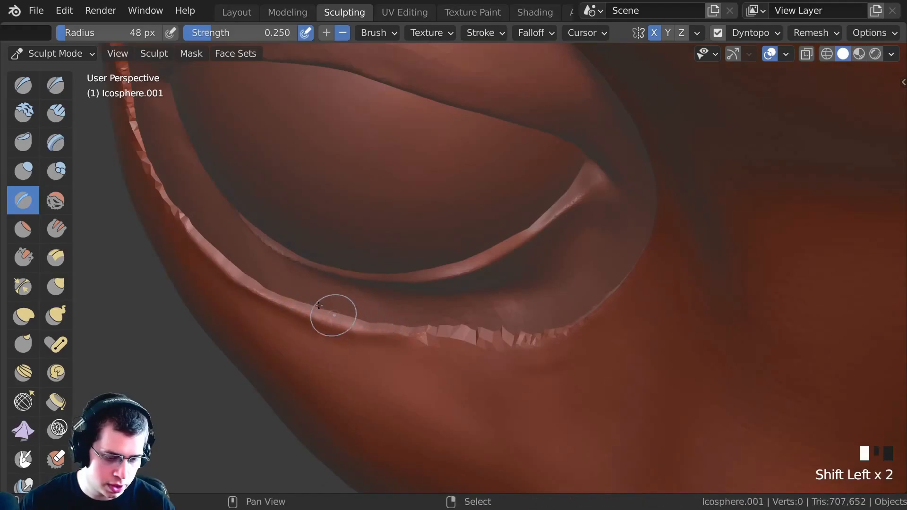
- Crease and smooth the eye opening's lower outer curve where it turns up toward the temple
middle_click_drag(329, 311, 368, 318)
middle_click_drag(255, 248, 340, 255, "shift")
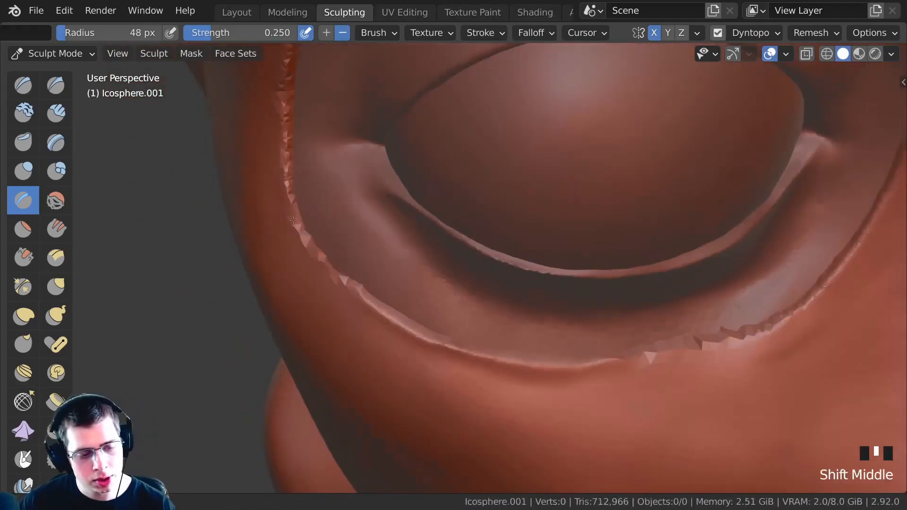
middle_click_drag(265, 222, 261, 176, "ctrl")
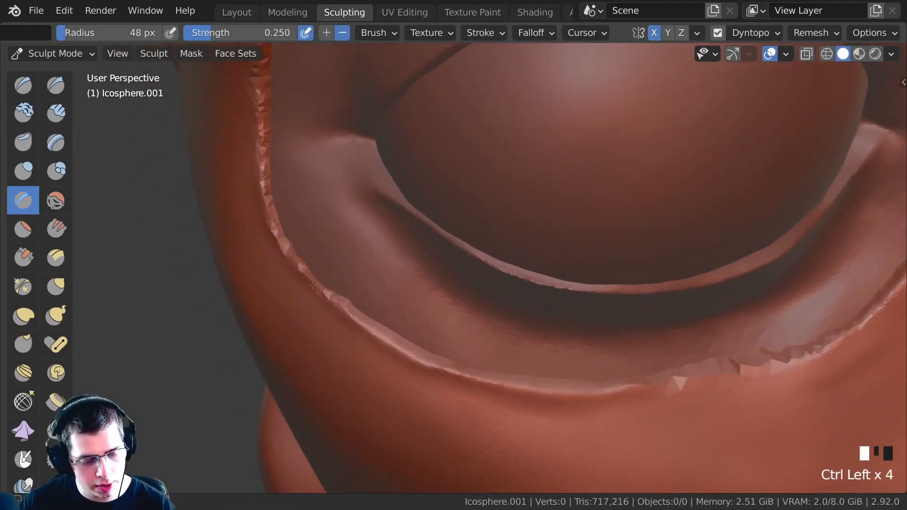
left_click_drag(320, 278, 362, 314, "shift")
middle_click_drag(362, 314, 374, 380, "shift")
left_click_drag(263, 176, 274, 234, "ctrl")
middle_click_drag(255, 158, 271, 244, "shift")
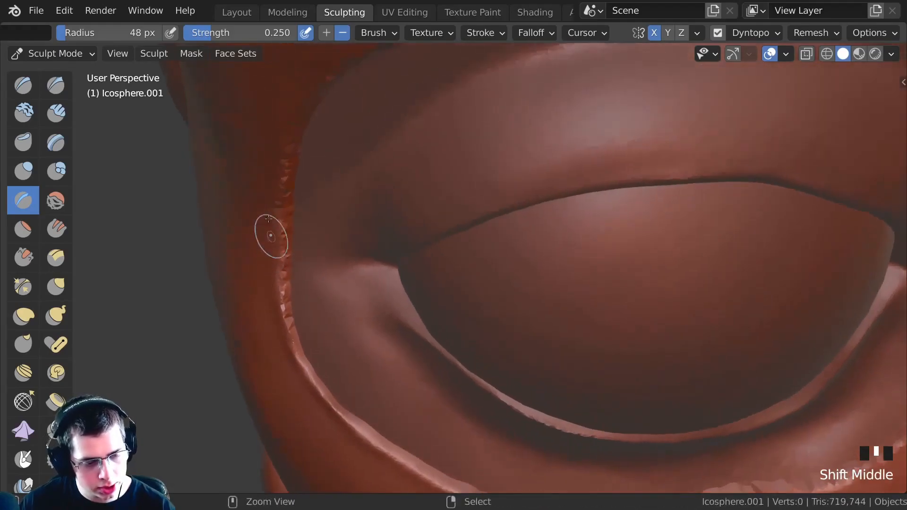
- Clean up the rough outer side of the eye opening from the outer corner up to the brow
left_click_drag(280, 266, 278, 196, "ctrl")
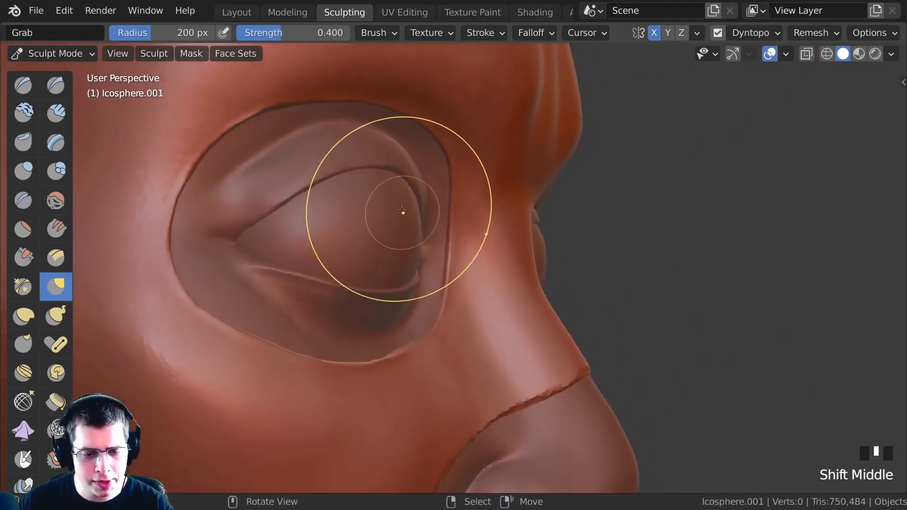
mouse_move(403, 211)
middle_mouse_down("shift")
mouse_move(365, 261)
mouse_move(377, 265)
middle_mouse_up("shift")
left_click_drag(376, 266, 377, 267)
left_click(385, 210)
middle_click_drag(384, 210, 384, 198, "ctrl")
middle_click_drag(376, 282, 299, 227)
middle_click_drag(341, 294, 411, 255)
middle_click_drag(411, 255, 392, 213, "shift")
middle_click_drag(393, 189, 383, 206, "shift")
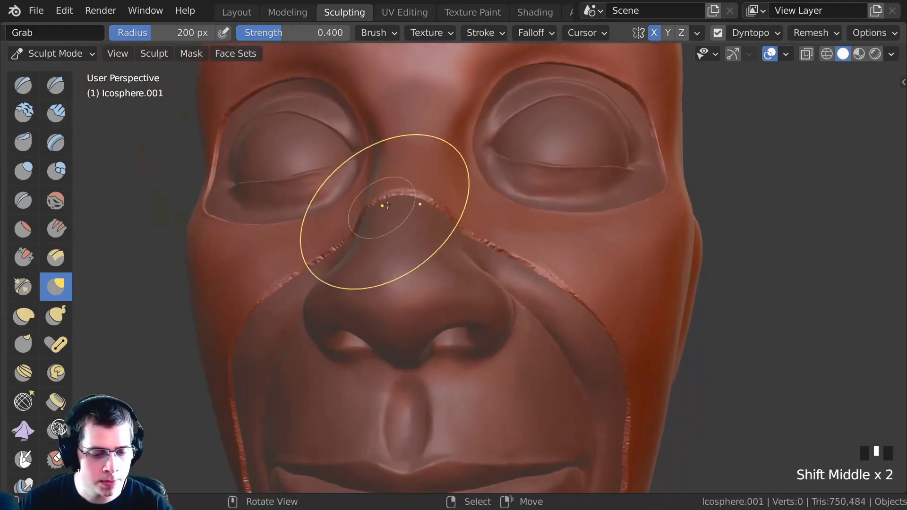
- Sharpen the mask's edge over the nose bridge and beside the nose with the Crease brush at 48 px radius
middle_click_drag(409, 259, 280, 185)
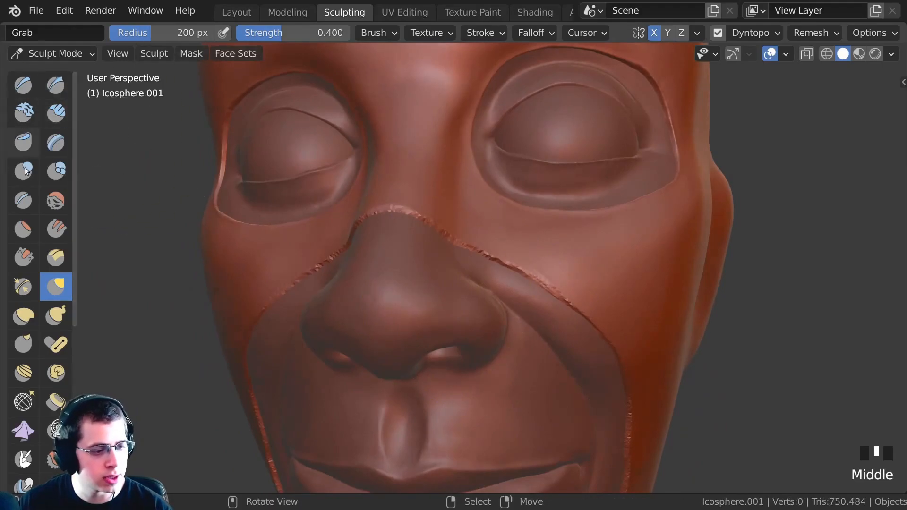
middle_click_drag(331, 264, 296, 259)
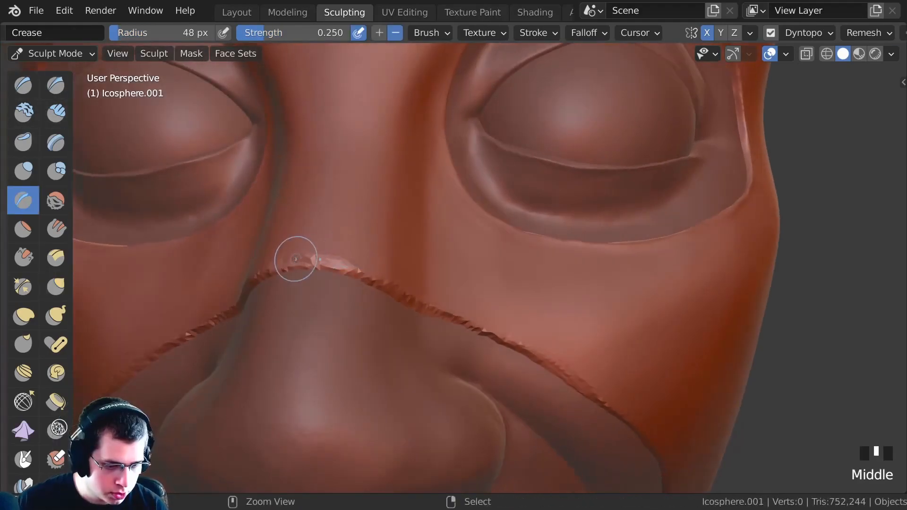
left_click_drag(296, 259, 355, 272, "ctrl")
middle_click_drag(366, 277, 328, 266)
left_click_drag(331, 271, 380, 290, "ctrl")
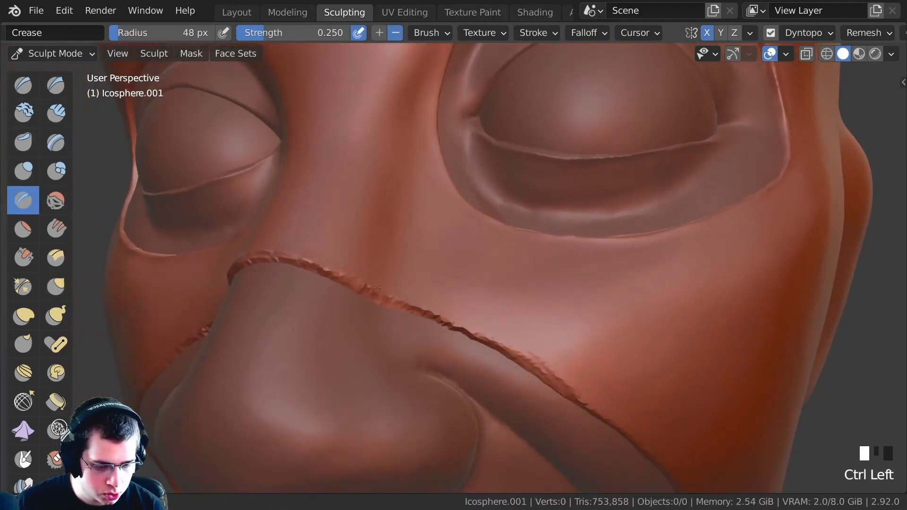
middle_click_drag(408, 301, 301, 251, "ctrl")
left_click_drag(348, 281, 393, 303, "ctrl")
middle_click_drag(399, 306, 339, 266, "shift")
- Continue creasing the mask's face-opening edge from the side of the nose down across the cheek
left_click_drag(289, 240, 354, 268, "ctrl")
left_click_drag(439, 313, 435, 315, "ctrl")
middle_click_drag(435, 313, 415, 254, "shift")
left_click_drag(364, 232, 416, 263, "ctrl")
middle_click_drag(416, 262, 402, 242)
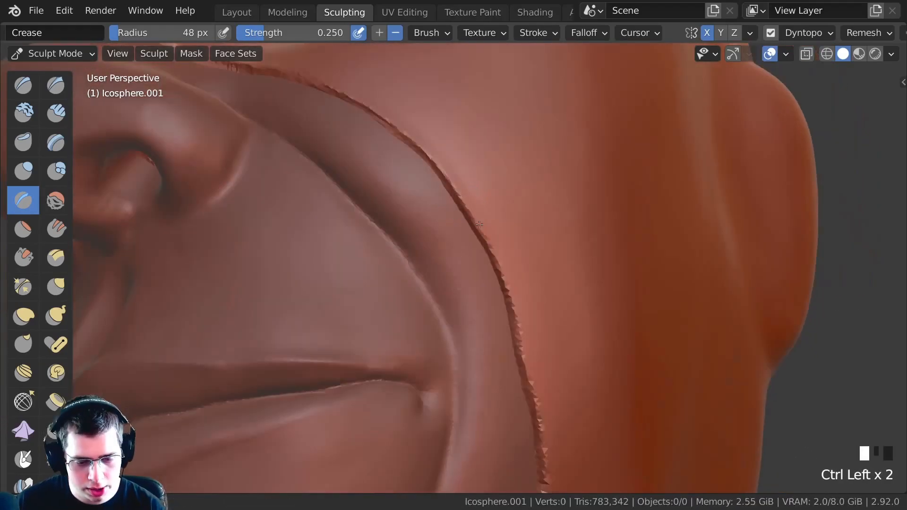
middle_click_drag(496, 211, 475, 207, "shift")
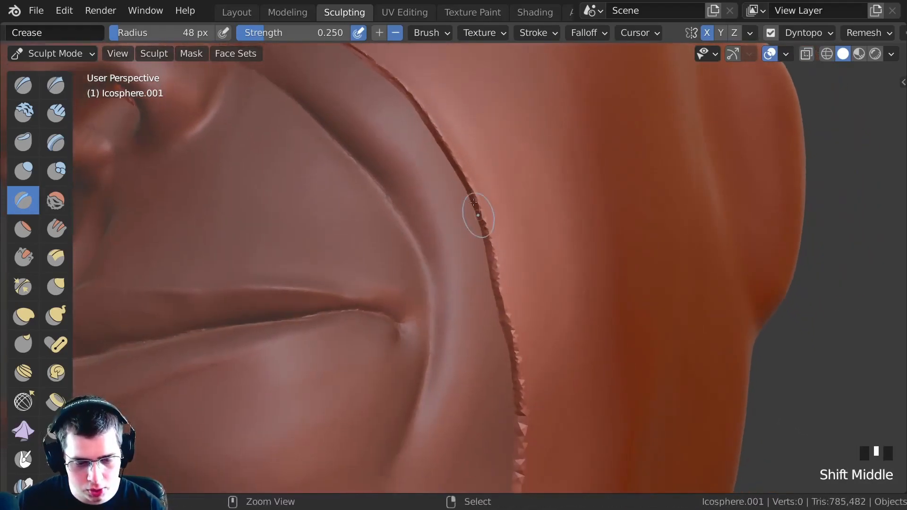
- Crease the jagged edge of the face opening beside the corner of the mouth
middle_click_drag(499, 274, 475, 190, "shift")
left_click_drag(498, 292, 501, 305, "ctrl")
middle_click_drag(502, 304, 479, 215, "shift")
left_click_drag(468, 154, 491, 267, "ctrl")
middle_click_drag(492, 267, 484, 175, "shift")
left_click_drag(481, 169, 489, 210, "ctrl")
middle_click_drag(488, 210, 486, 174, "shift")
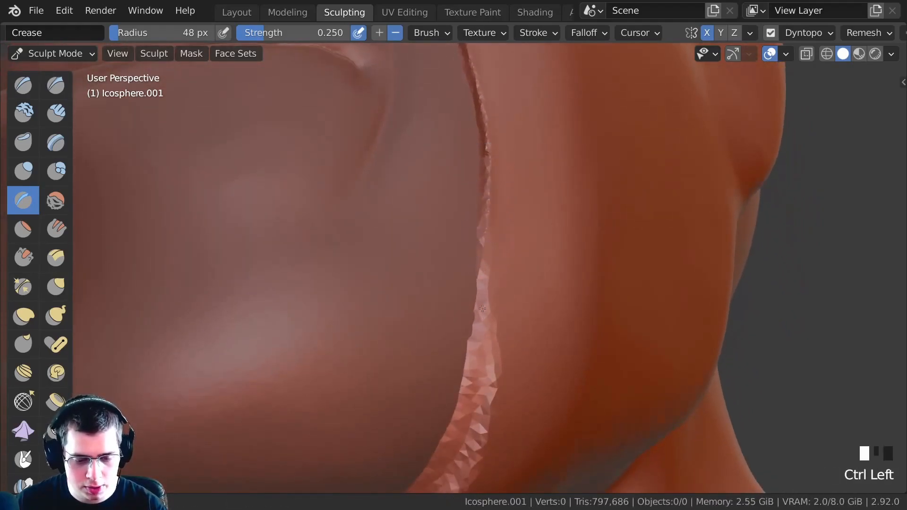
- Crease and smooth the faceted face-opening edge where it curves from the cheek around the jaw
left_click_drag(485, 315, 489, 204, "ctrl")
middle_click_drag(490, 204, 492, 147, "shift")
left_click_drag(461, 390, 486, 232, "ctrl")
middle_click_drag(486, 232, 485, 196)
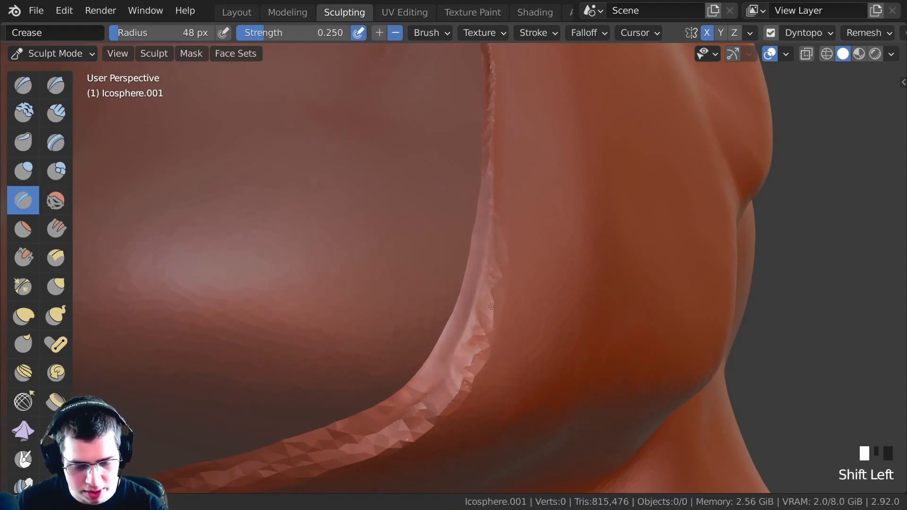
mouse_move(508, 183)
middle_mouse_down("ctrl")
mouse_move(469, 257)
mouse_move(449, 355)
middle_mouse_up("ctrl")
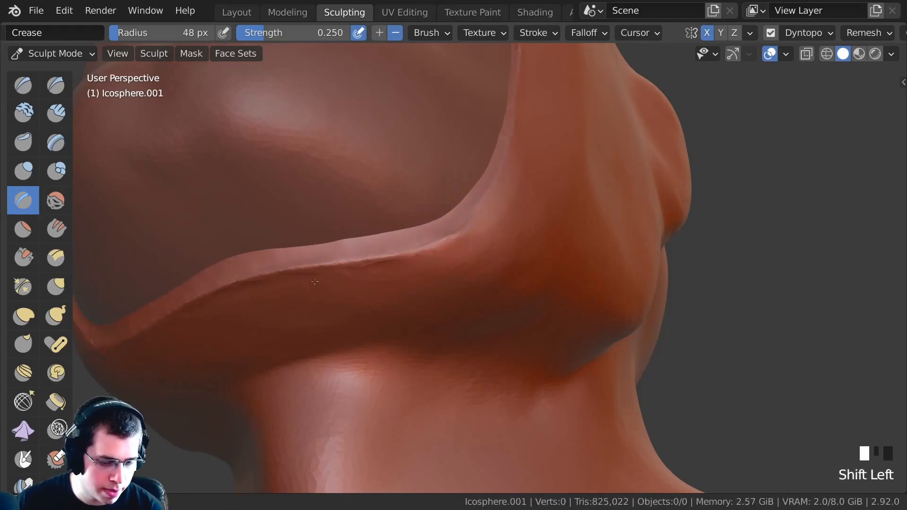
- Smooth the mask's edge under the jaw and along the chin
mouse_move(340, 302)
middle_mouse_down()
mouse_move(316, 234)
mouse_move(333, 295)
mouse_move(322, 243)
middle_mouse_up()
left_click_drag(338, 190, 301, 242, "ctrl")
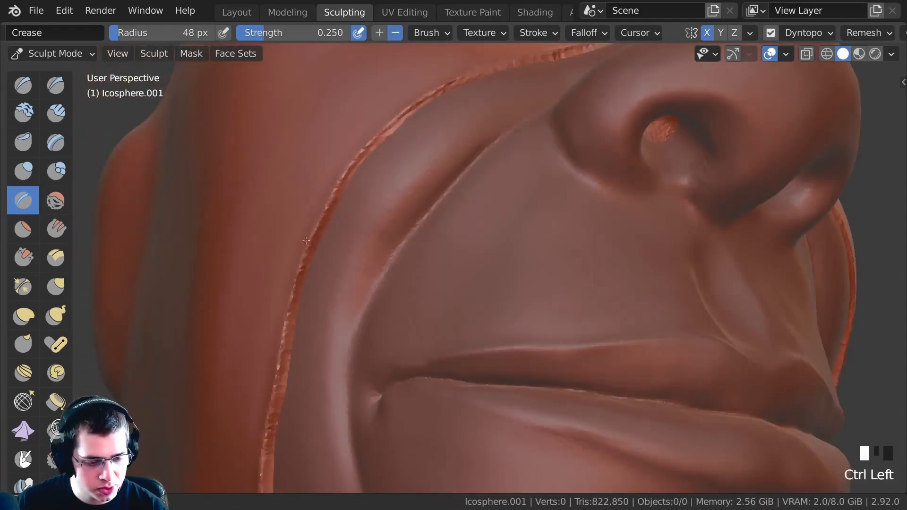
middle_click_drag(311, 193, 302, 255, "shift")
mouse_move(303, 227)
middle_mouse_down("ctrl")
mouse_move(317, 335)
mouse_move(283, 322)
middle_mouse_up("ctrl")
mouse_move(283, 321)
middle_mouse_down("shift")
mouse_move(340, 283)
mouse_move(383, 302)
mouse_move(330, 284)
middle_mouse_up("shift")
mouse_move(331, 283)
middle_mouse_down("shift")
mouse_move(356, 293)
mouse_move(364, 198)
middle_mouse_up("shift")
mouse_move(364, 198)
middle_mouse_down("shift")
mouse_move(407, 223)
mouse_move(402, 264)
mouse_move(322, 187)
middle_mouse_up("shift")
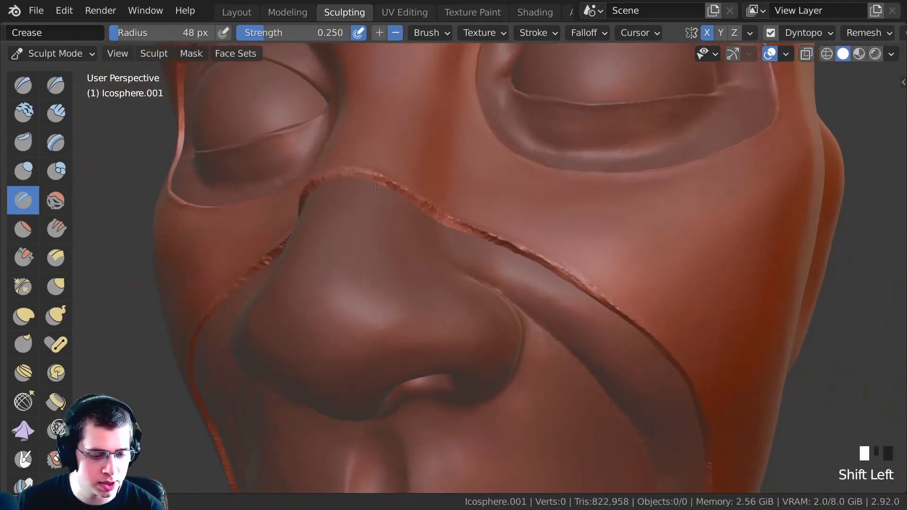
- Smooth the face-opening edge from the nose bridge across the cheek and down past the mouth
middle_click_drag(472, 241, 366, 190, "shift")
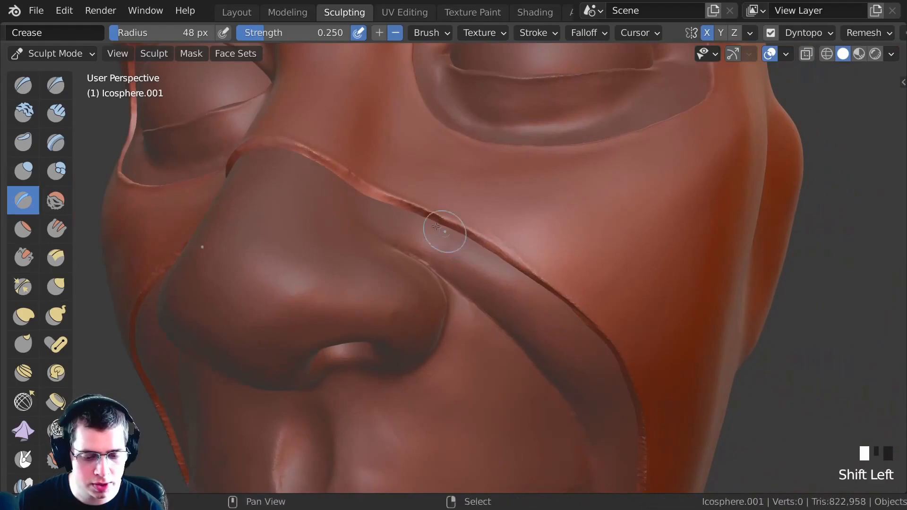
middle_click_drag(580, 323, 468, 190, "shift")
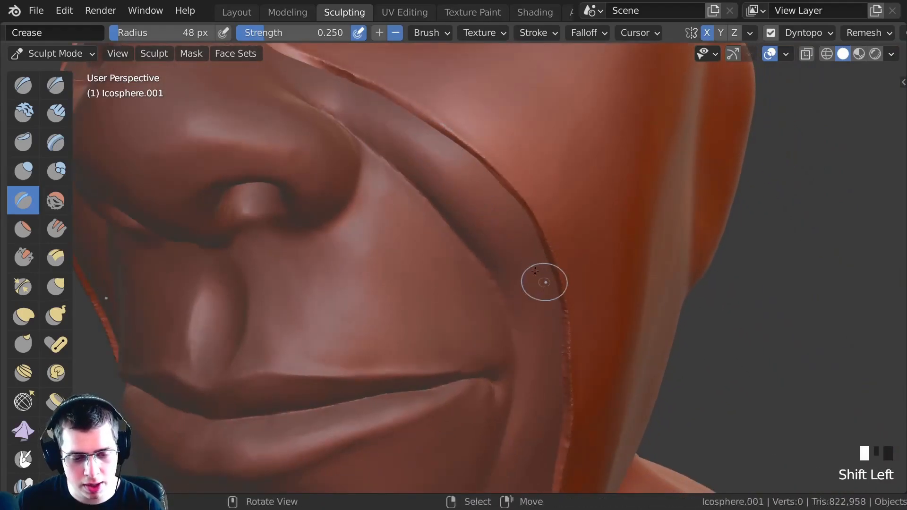
middle_click_drag(538, 274, 507, 200)
middle_click_drag(543, 308, 489, 153, "shift")
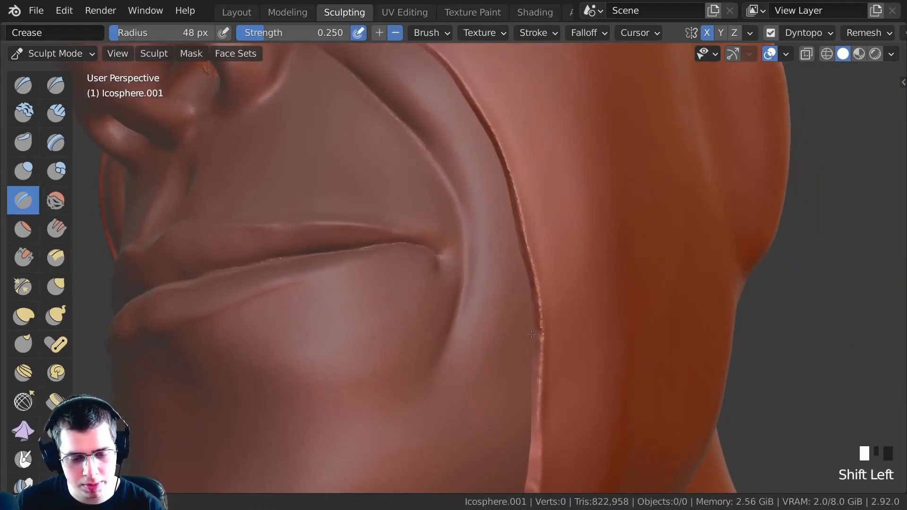
middle_click_drag(531, 328, 505, 190, "shift")
middle_click_drag(498, 370, 515, 222, "shift")
middle_click_drag(515, 222, 713, 177)
- Reshape the mask's edge beside the mouth and around the jaw with the Grab brush at 238 px radius and 0.400 strength
key("g")
key("f")
left_click(359, 347)
middle_click_drag(361, 330, 431, 342, "ctrl")
left_click_drag(432, 342, 440, 337)
left_click_drag(445, 342, 445, 336)
left_click_drag(425, 341, 371, 337)
middle_click_drag(365, 333, 307, 331)
left_click_drag(381, 335, 371, 318)
left_click_drag(462, 314, 456, 307)
middle_click_drag(457, 308, 466, 347)
middle_click_drag(465, 347, 454, 240, "shift")
middle_click_drag(480, 310, 487, 293, "ctrl")
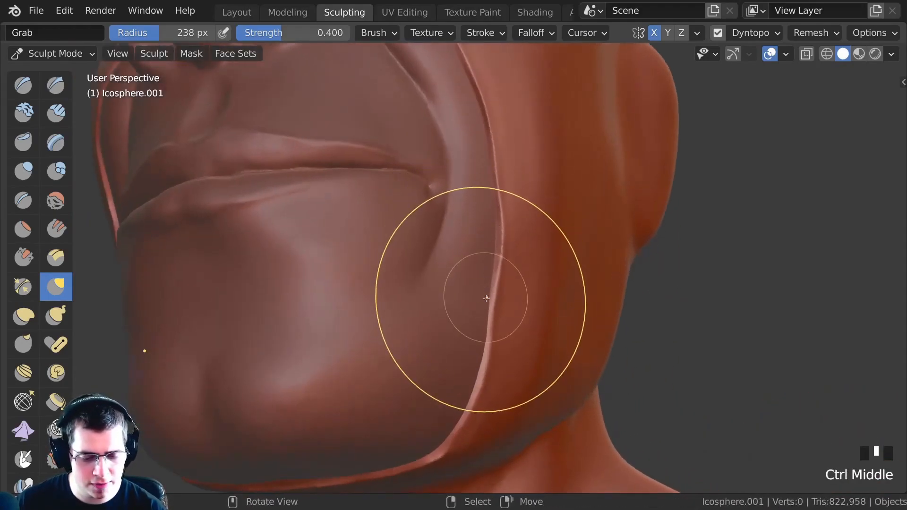
left_click_drag(487, 293, 493, 291)
left_click_drag(489, 279, 494, 277)
left_click_drag(492, 264, 496, 263)
- Refine the mask's edge beside the mouth and down to the jaw with the Crease brush at 48 px radius
left_click(24, 205)
mouse_move(497, 220)
middle_mouse_down("shift")
mouse_move(474, 275)
mouse_move(455, 231)
mouse_move(460, 204)
middle_mouse_up("shift")
left_click_drag(474, 244, 473, 268, "ctrl")
left_click_drag(473, 264, 467, 305, "ctrl")
left_click_drag(468, 298, 461, 350, "ctrl")
left_click_drag(462, 331, 451, 369, "ctrl")
mouse_move(435, 296)
middle_mouse_down()
mouse_move(392, 240)
mouse_move(420, 166)
mouse_move(271, 186)
middle_mouse_up()
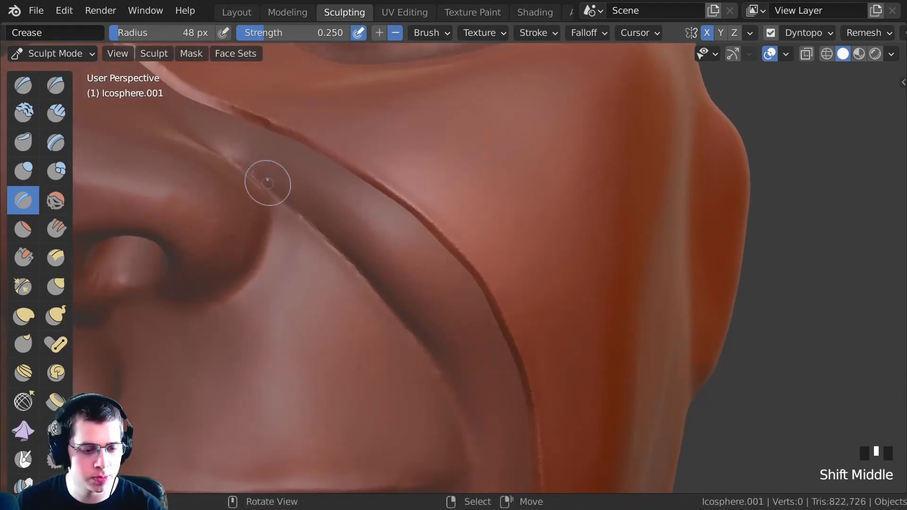
- Refine the face-opening edge from the side of the nose across the upper cheek
left_click(278, 124, "ctrl")
left_click_drag(346, 158, 364, 182, "ctrl")
middle_click_drag(364, 186, 487, 316, "shift")
middle_click_drag(246, 166, 237, 162, "ctrl")
left_click_drag(236, 162, 330, 220, "ctrl")
middle_click_drag(292, 213, 315, 331, "ctrl")
middle_click_drag(315, 331, 339, 367, "ctrl")
mouse_move(338, 367)
middle_mouse_down()
mouse_move(492, 361)
mouse_move(402, 307)
mouse_move(381, 271)
middle_mouse_up()
- Resize the Grab brush and adjust the contour of the mask's edge around the nose and cheek
key("g")
key("f")
left_click(320, 265)
left_click_drag(379, 276, 381, 276)
left_click(382, 276)
middle_click_drag(382, 276, 421, 378)
left_click(423, 307)
middle_click_drag(421, 378, 278, 279)
middle_click_drag(279, 278, 312, 302, "shift")
middle_click_drag(312, 303, 142, 101)
- Switch to the Layout workspace, clear the selection and examine the masked head from several angles
middle_click_drag(401, 141, 236, 28)
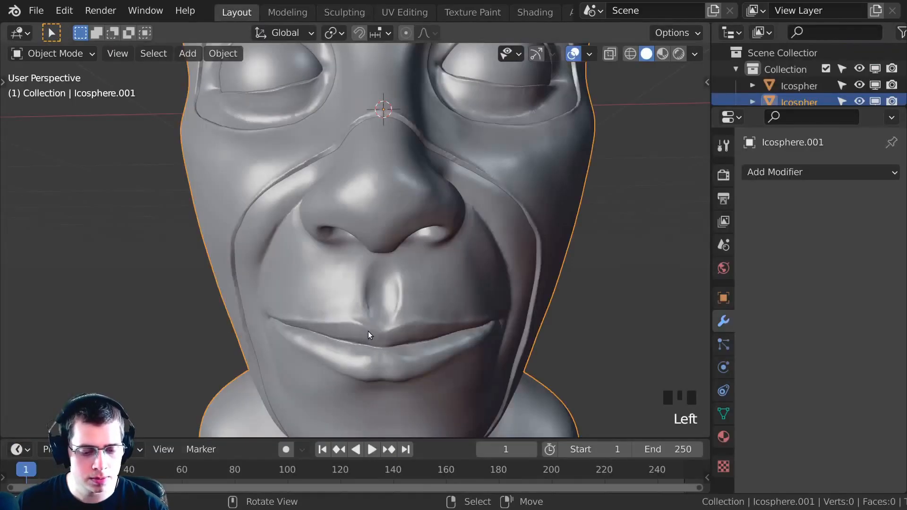
middle_click_drag(368, 330, 466, 237)
scroll(447, 211, "up", 3)
scroll(392, 186, "down", 1)
middle_click_drag(392, 186, 406, 188)
key("a")
right_click(371, 168)
left_click(371, 168)
scroll(372, 171, "up", 1, "shift")
scroll(371, 172, "up", 5)
key("alt+a")
scroll(481, 209, "down", 5)
middle_click_drag(449, 241, 444, 222, "shift")
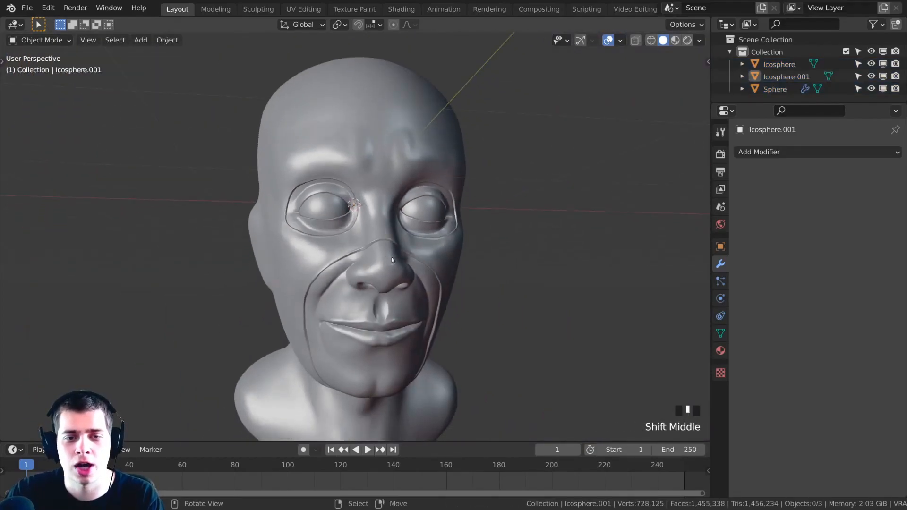
scroll(390, 257, "down", 2)
middle_click_drag(390, 257, 434, 254)
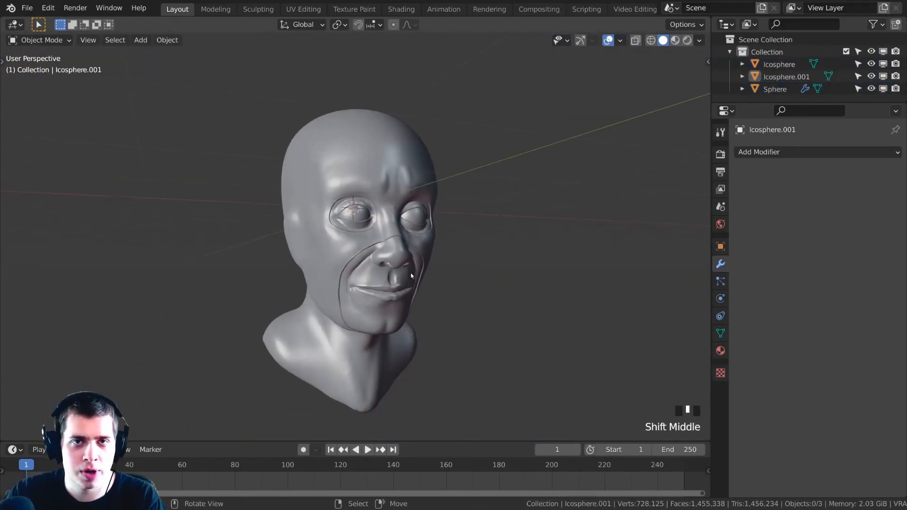
middle_click_drag(411, 187, 426, 99)
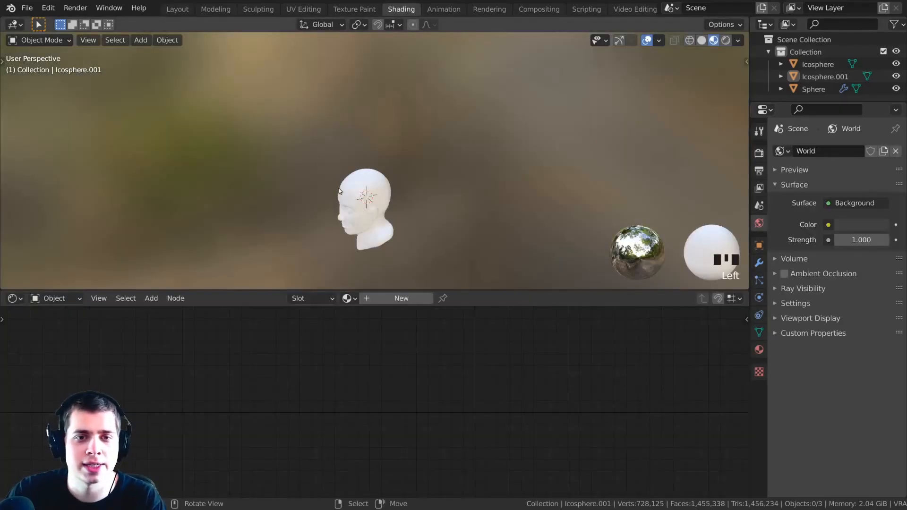
- Switch to the Shading workspace and create a new material for the mask object
middle_click_drag(339, 188, 382, 156)
middle_click_drag(382, 156, 386, 134, "shift")
scroll(385, 135, "up", 2)
mouse_move(386, 134)
middle_mouse_down()
mouse_move(390, 123)
mouse_move(423, 134)
mouse_move(410, 120)
middle_mouse_up()
scroll(390, 122, "up", 2)
scroll(419, 144, "up", 2)
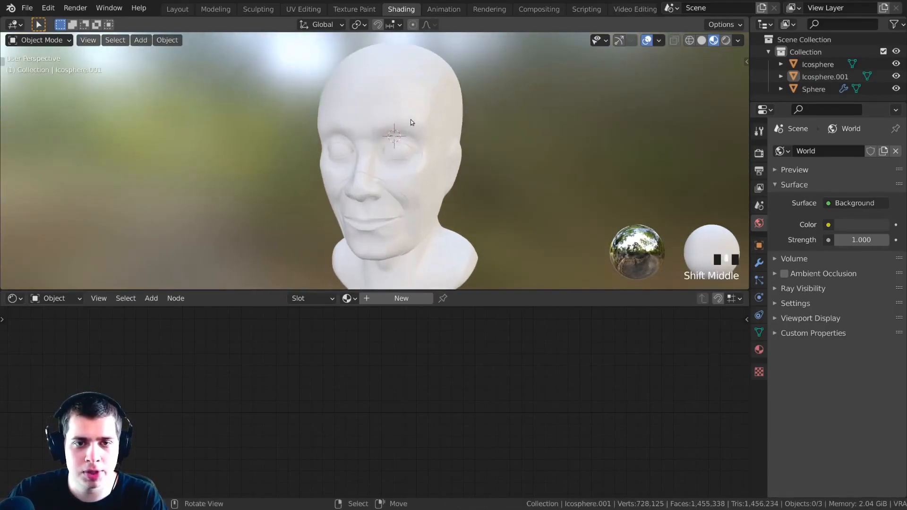
right_click(410, 154)
middle_click_drag(410, 154, 431, 187)
key("g")
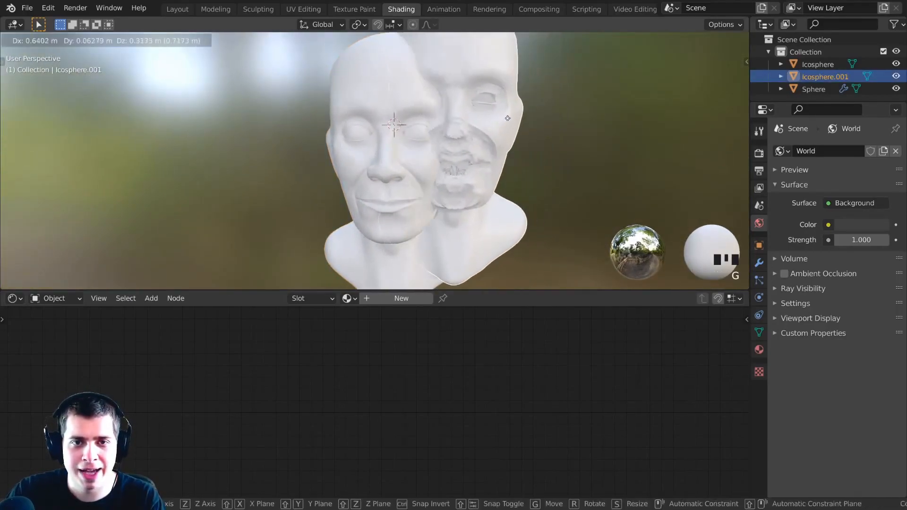
right_click(508, 119)
left_click(398, 297)
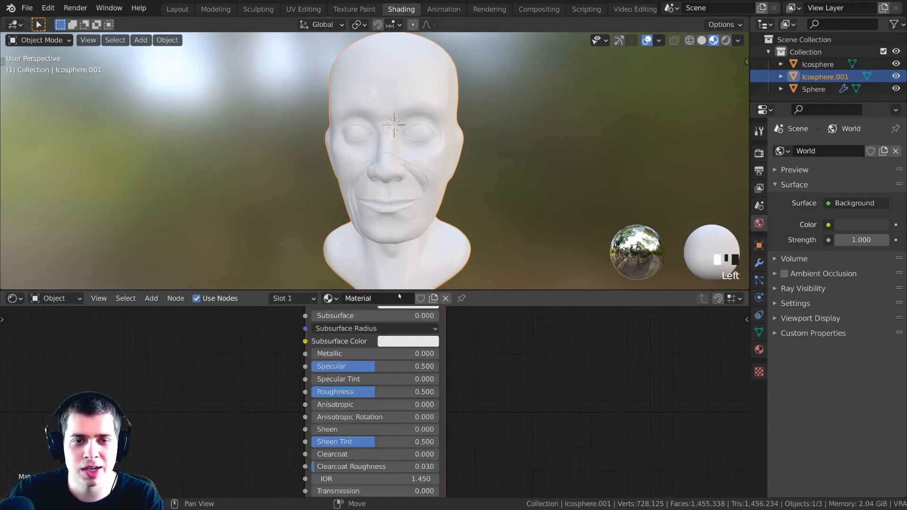
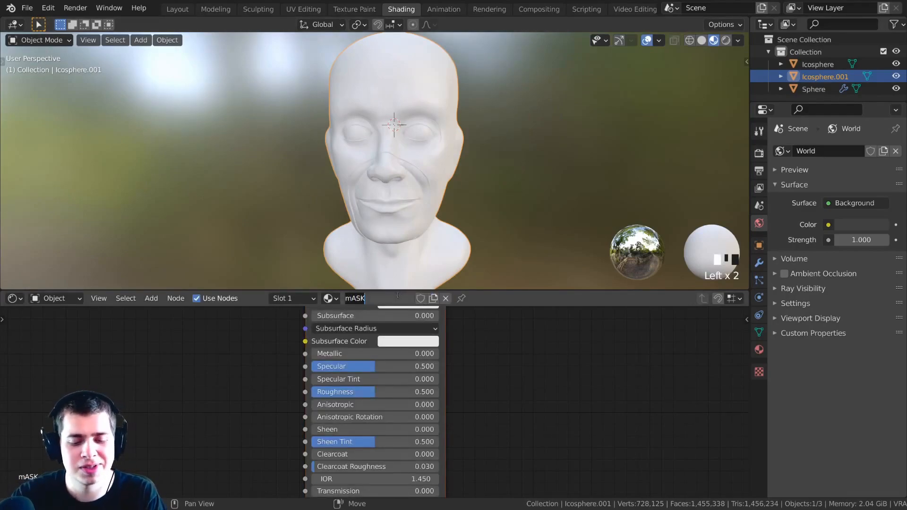
- Name the mask's material Mask, set its base color to a fully saturated red and its roughness to 0.414
type("Mask")
left_click(573, 316)
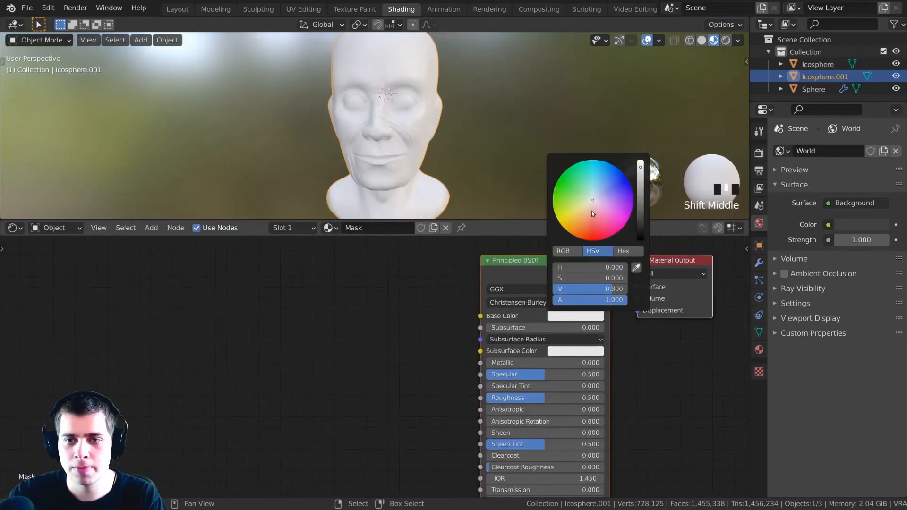
left_click_drag(593, 214, 588, 240)
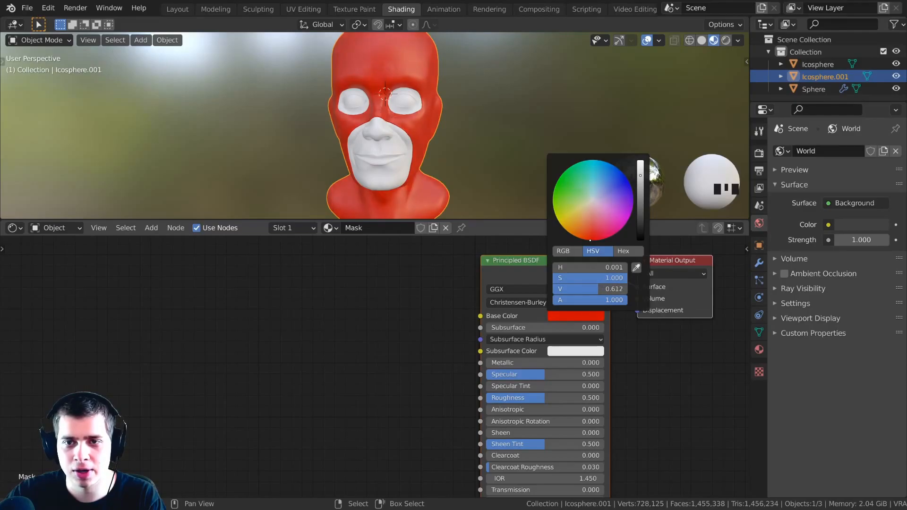
scroll(542, 373, "up", 3)
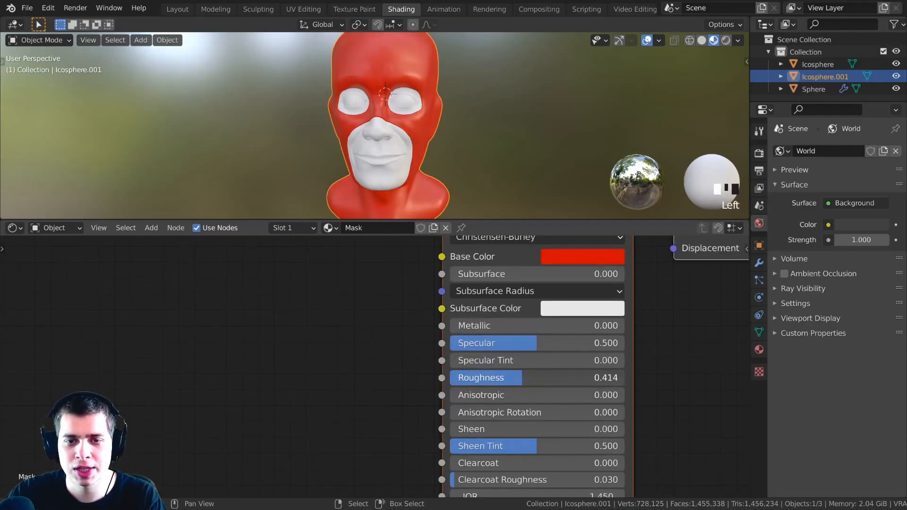
- Clear the selection, examine the masked head in Rendered shading, and return to Solid shading
key("a")
middle_click_drag(340, 152, 330, 176)
key("z")
middle_click_drag(468, 125, 463, 97)
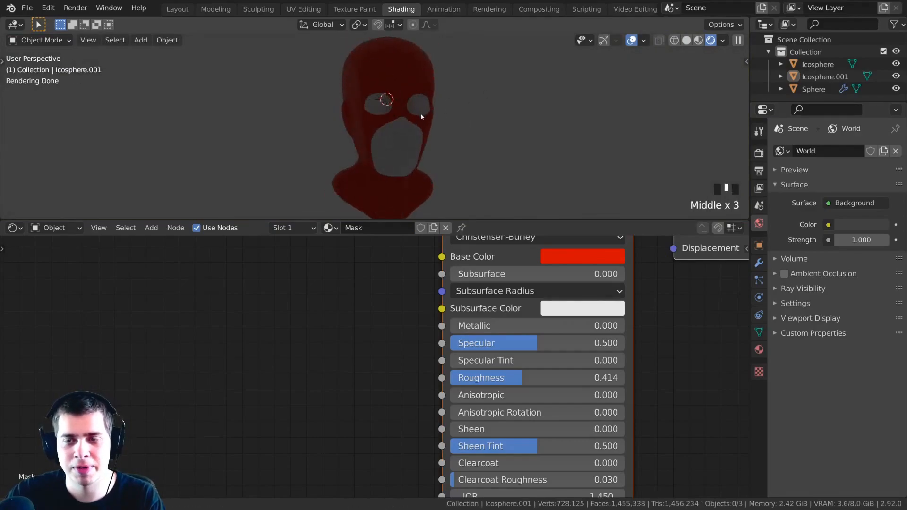
scroll(416, 111, "up", 1)
middle_click(407, 104)
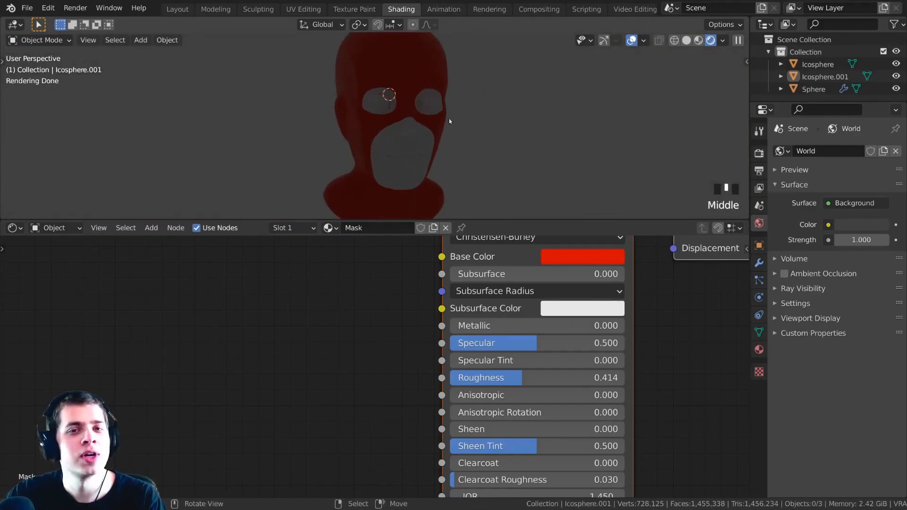
key("z")
left_click(494, 119)
middle_click_drag(427, 96, 427, 99)
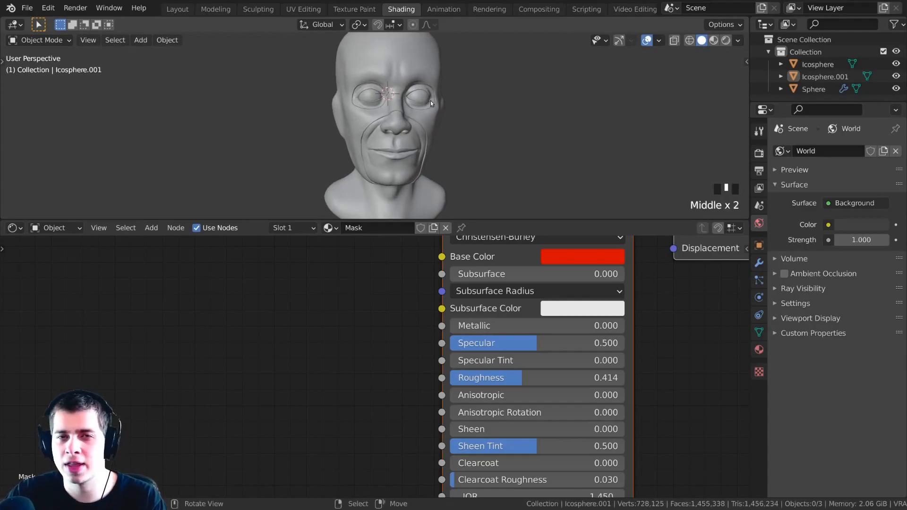
scroll(455, 117, "up", 1)
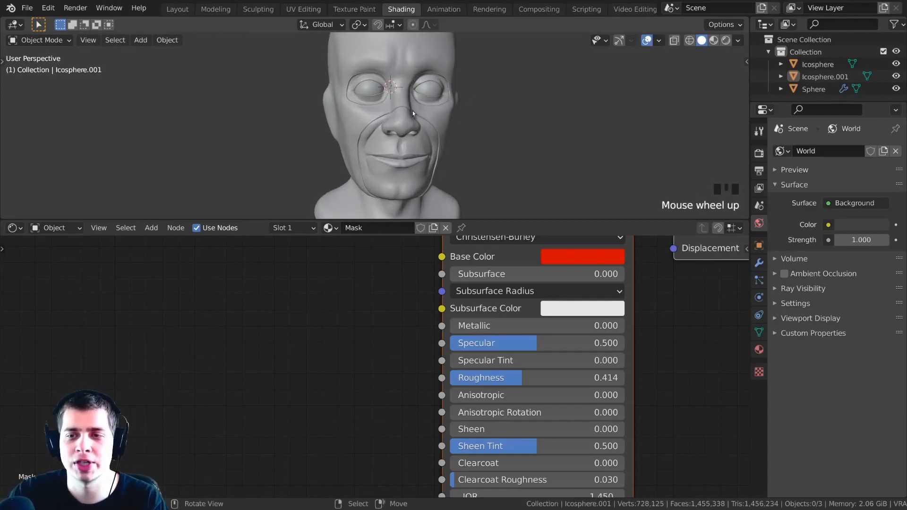
middle_click(522, 146)
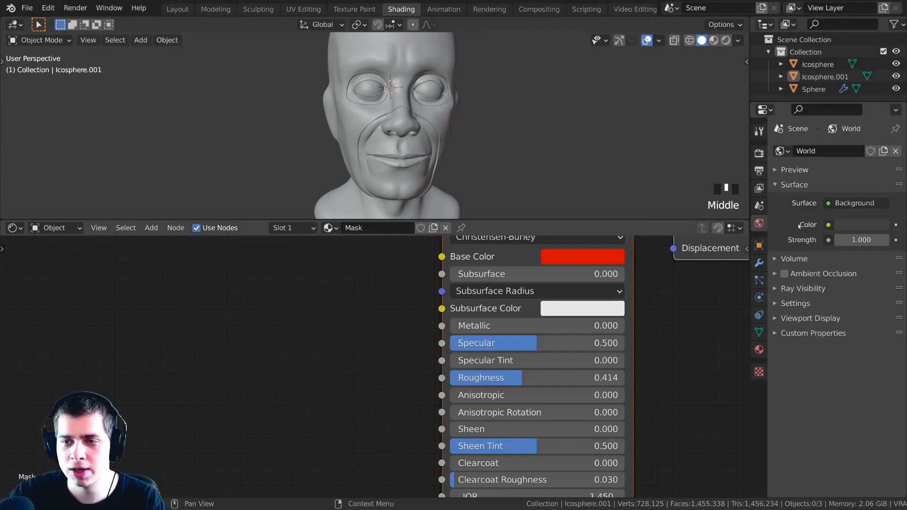
- Assign an Environment Texture using cannon_1k.exr to the world color and view the head in Rendered shading
left_click(826, 224)
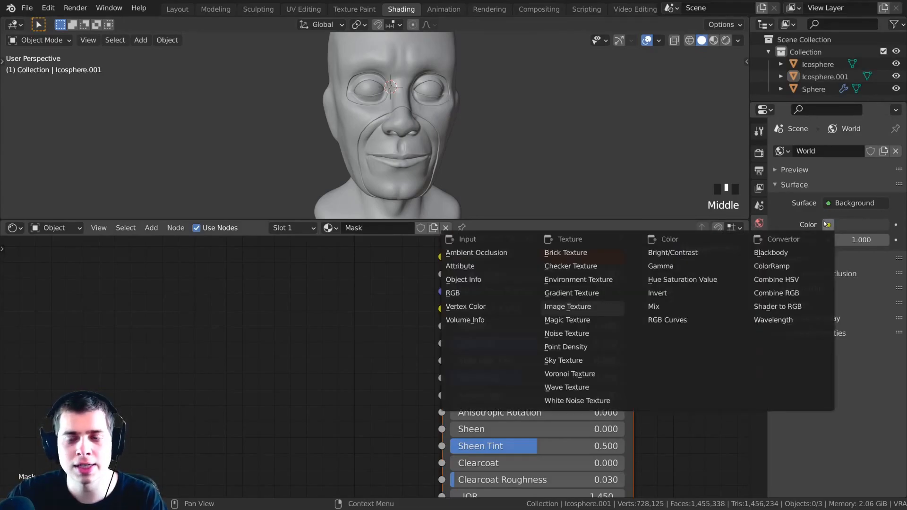
left_click(602, 280)
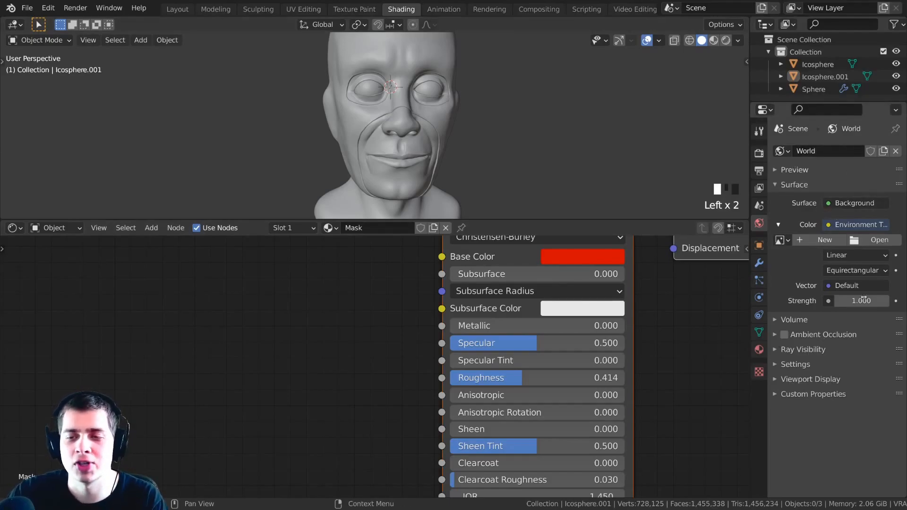
left_click(874, 240)
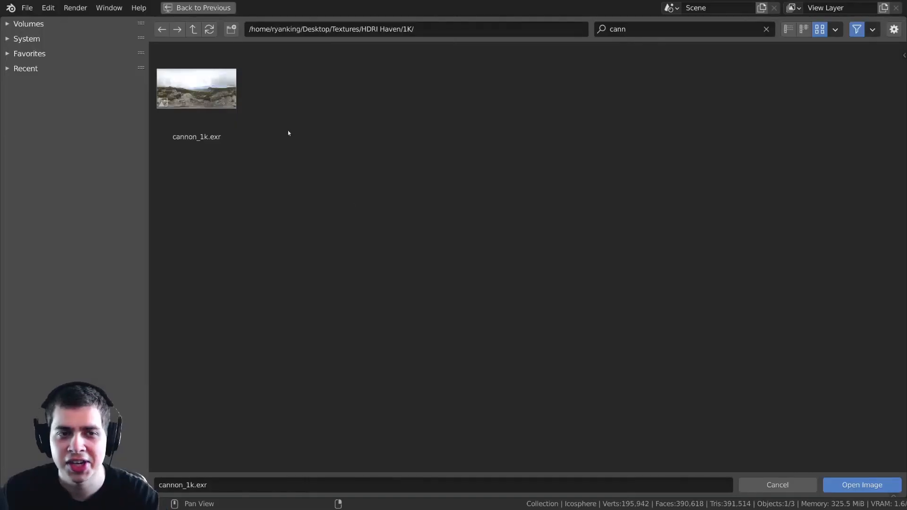
double_click(199, 101)
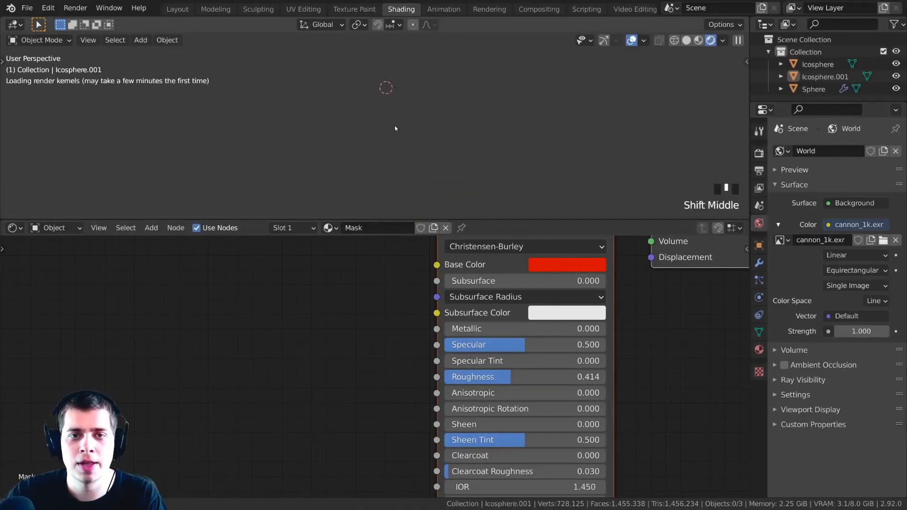
middle_click_drag(395, 129, 412, 103)
scroll(386, 106, "up", 2)
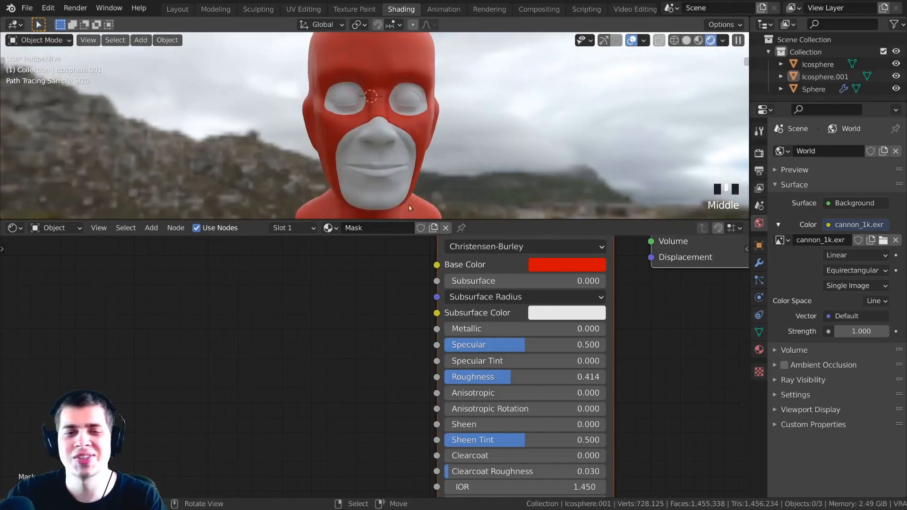
- Join the viewport area into the shader editor, split it vertically and turn one part into a 3D Viewport
left_click_drag(410, 220, 410, 225)
scroll(471, 96, "down", 1)
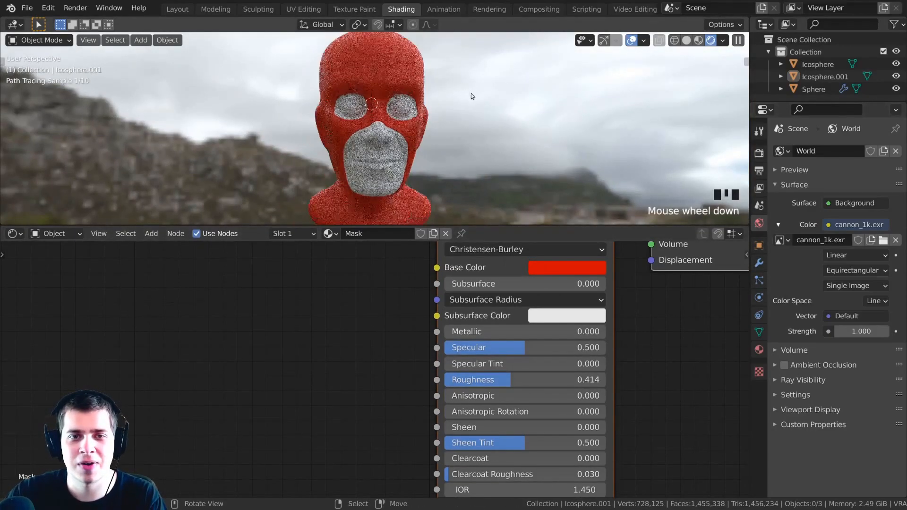
scroll(745, 250, "down", 1)
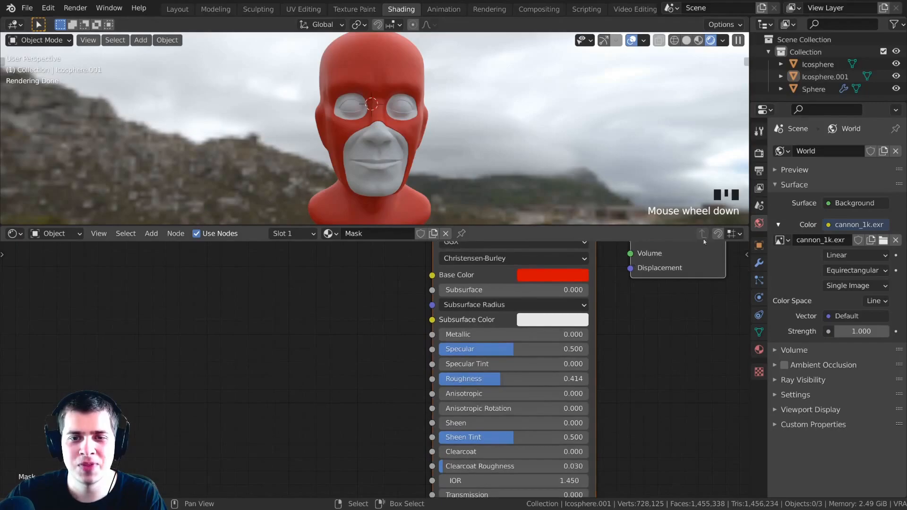
left_click_drag(746, 232, 717, 33)
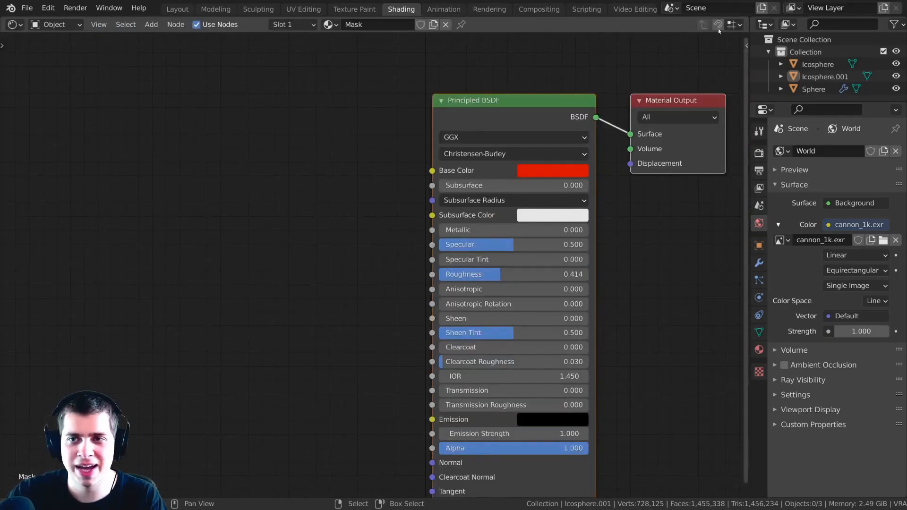
left_click_drag(735, 20, 281, 21)
left_click(13, 24)
left_click(40, 60)
- Frame the head from the front in the new viewport using Rendered shading, and narrow that viewport
scroll(142, 227, "down", 1)
scroll(158, 220, "up", 3)
middle_click_drag(157, 221, 156, 222)
key("z")
mouse_move(144, 301)
middle_mouse_down()
mouse_move(140, 219)
mouse_move(141, 229)
middle_mouse_up()
scroll(142, 241, "up", 3)
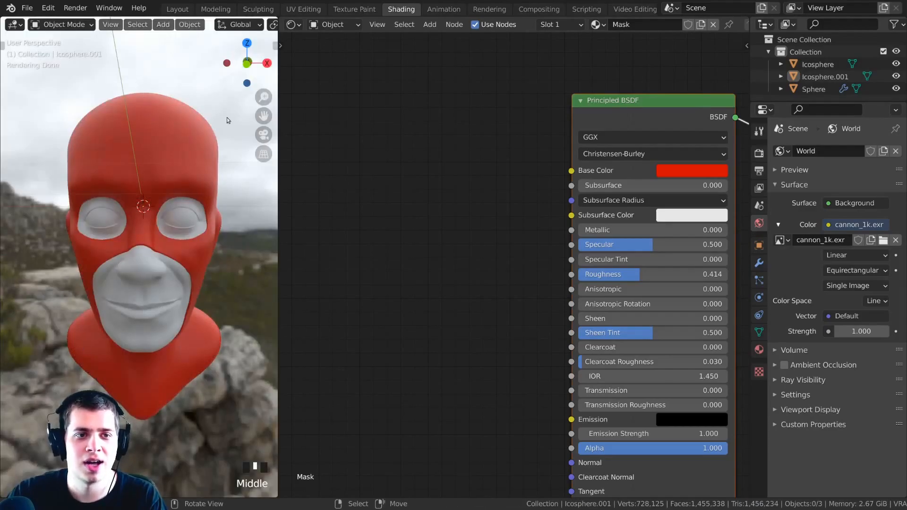
left_click_drag(278, 136, 215, 137)
- Select the underlying head object and create a new material for it named Skin
left_click(127, 267)
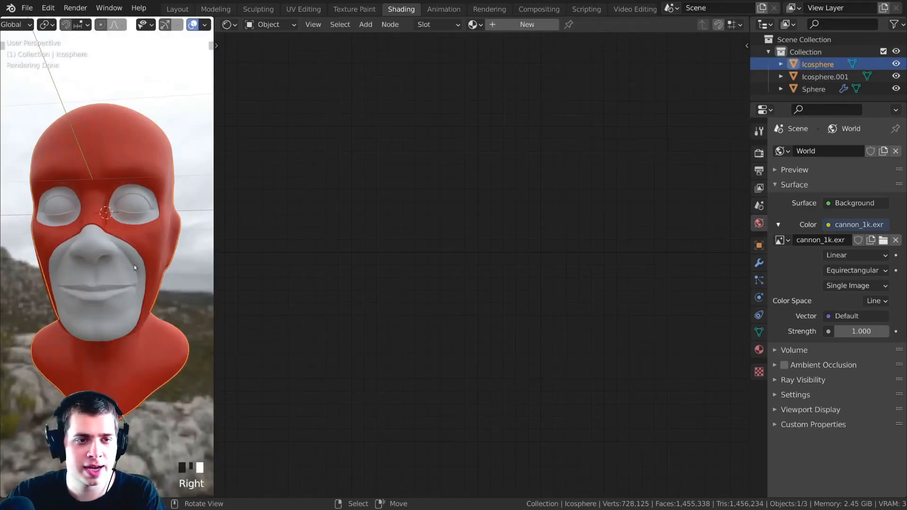
key("g")
right_click(205, 232)
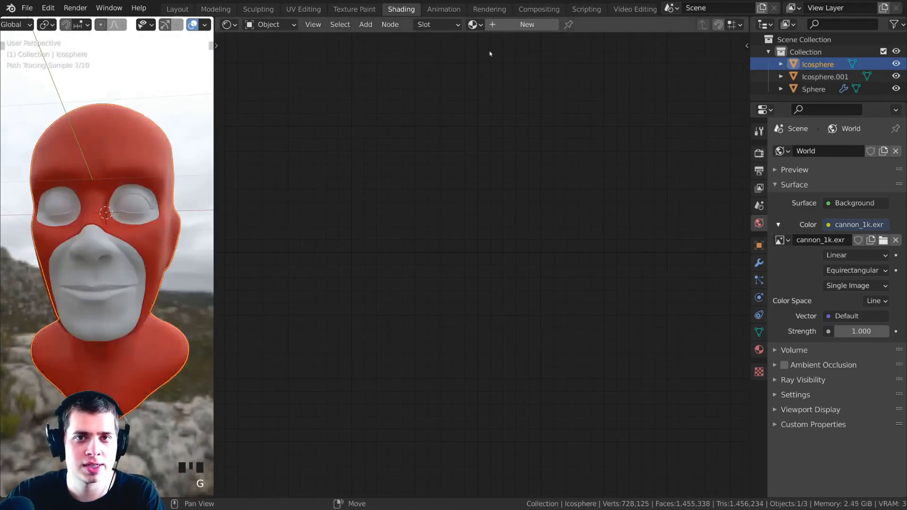
left_click(507, 25)
left_click(560, 25)
type("Skin")
key("Return")
- Set the Skin material's base color to a light tan skin tone
middle_click_drag(639, 156, 620, 185)
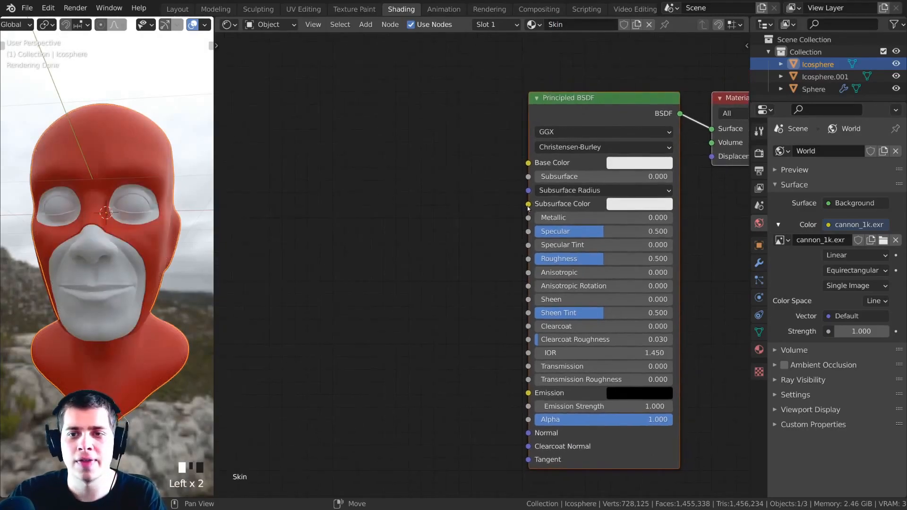
scroll(620, 184, "up", 2)
left_click(642, 151)
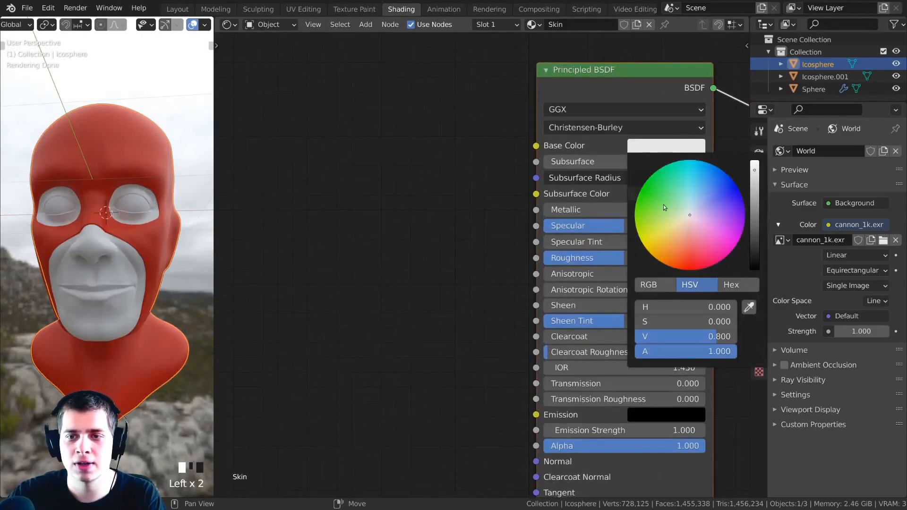
left_click_drag(693, 225, 679, 236)
- Select the eyeballs and show them from the front in Material Preview shading
mouse_move(156, 265)
middle_mouse_down()
mouse_move(175, 270)
mouse_move(100, 270)
mouse_move(126, 246)
mouse_move(162, 252)
middle_mouse_up()
right_click(156, 218)
key("z")
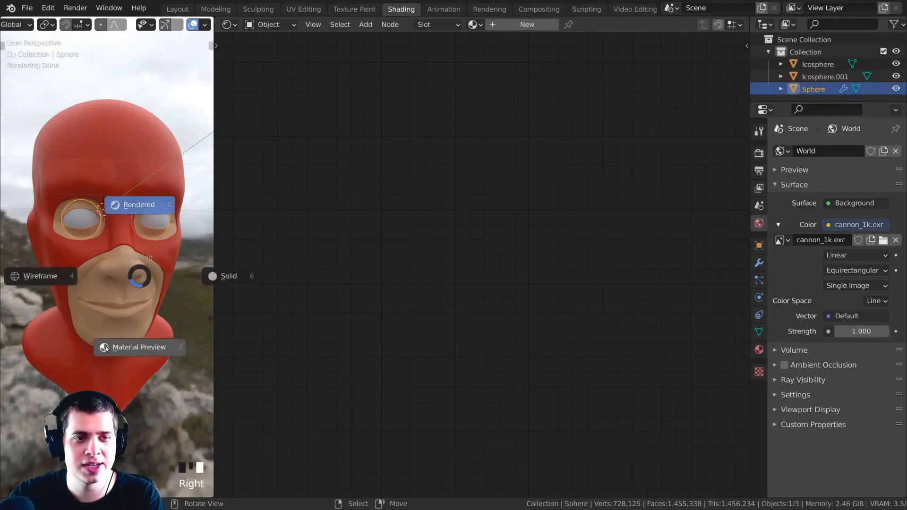
left_click(111, 343)
scroll(106, 194, "up", 2)
middle_click_drag(106, 195, 177, 246)
key("KP_1")
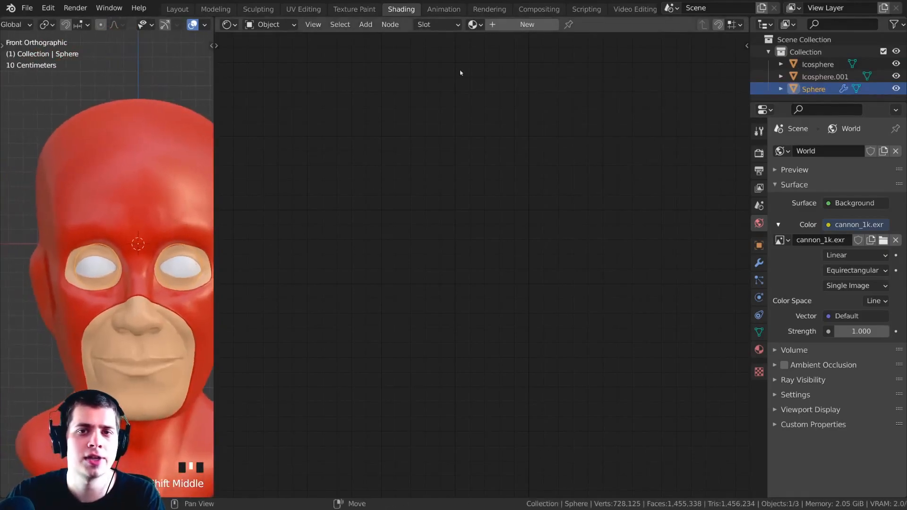
- Create a new material for the eyeballs and name it Eyes White
left_click(504, 26)
left_click(552, 24)
type("Eyes Wh")
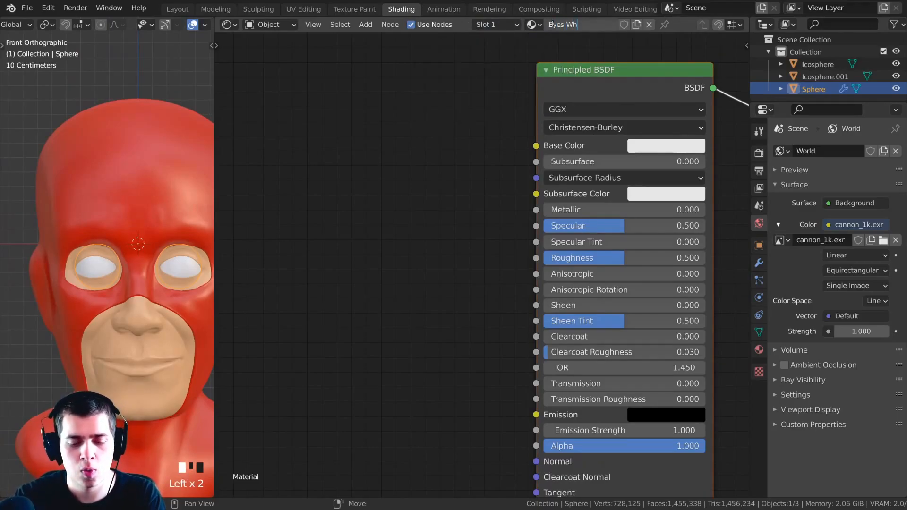
type("ite")
key("Return")
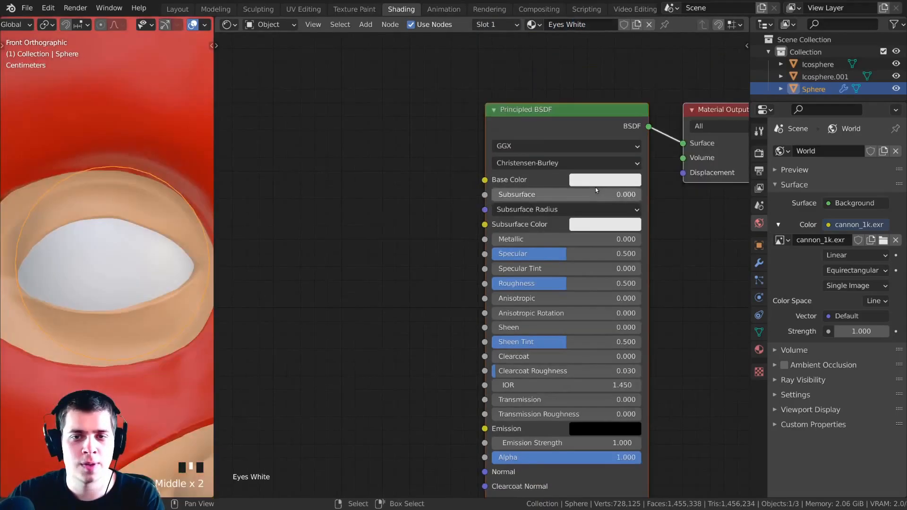
- Set the Eyes White material's base color to pure white and its roughness to 0
left_click(597, 184)
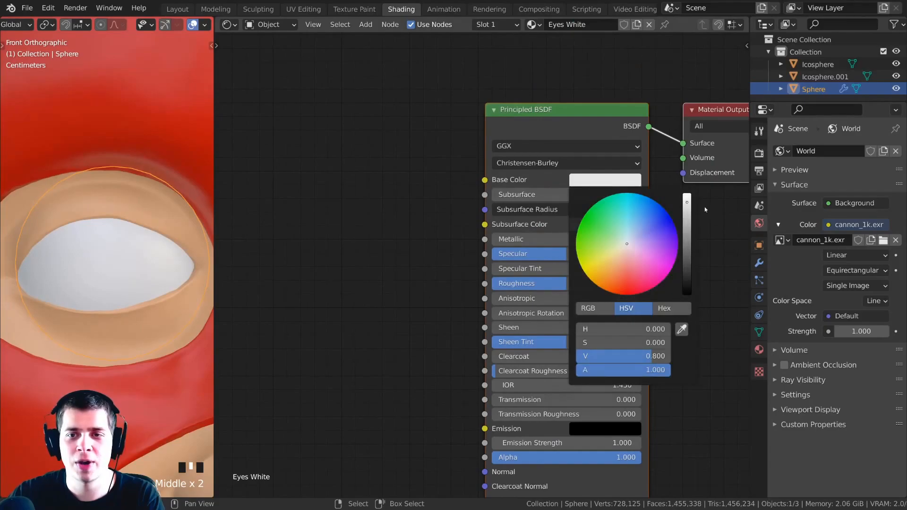
left_click_drag(687, 205, 686, 194)
scroll(550, 123, "up", 1)
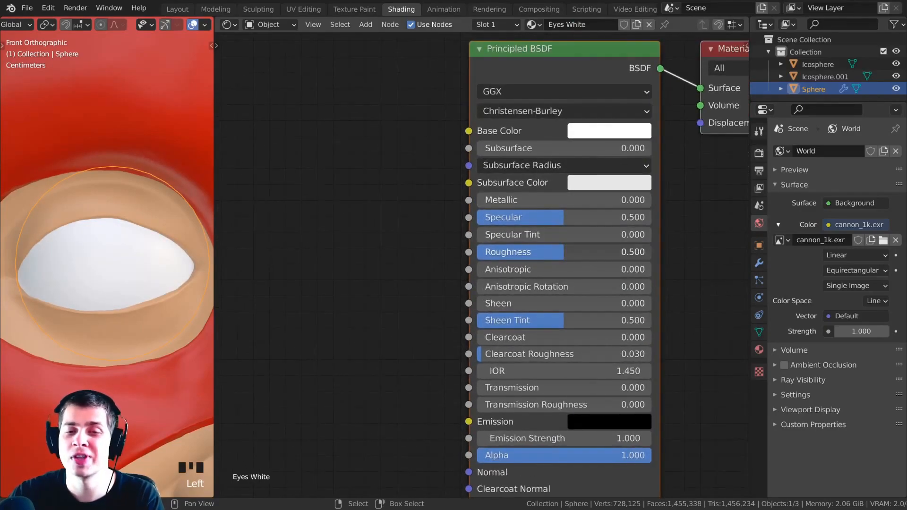
left_click_drag(562, 252, 473, 254)
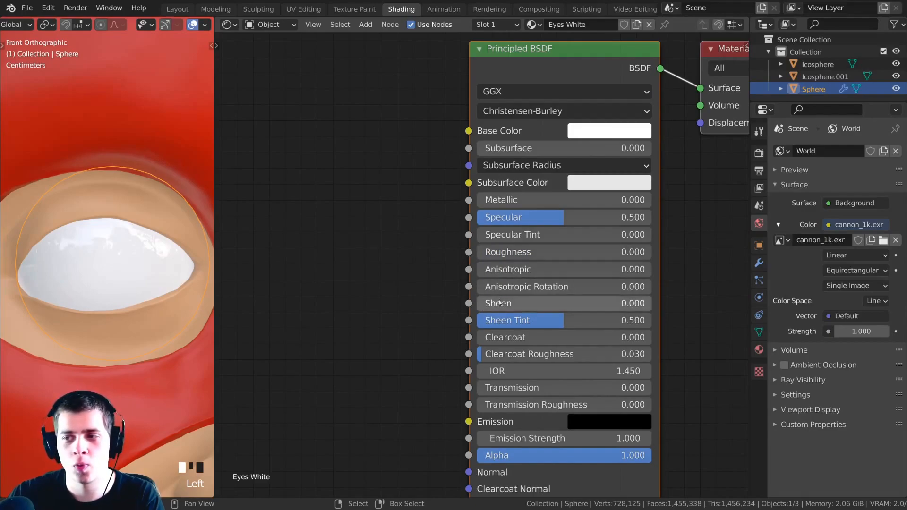
middle_click_drag(519, 286, 515, 290)
scroll(122, 279, "down", 3)
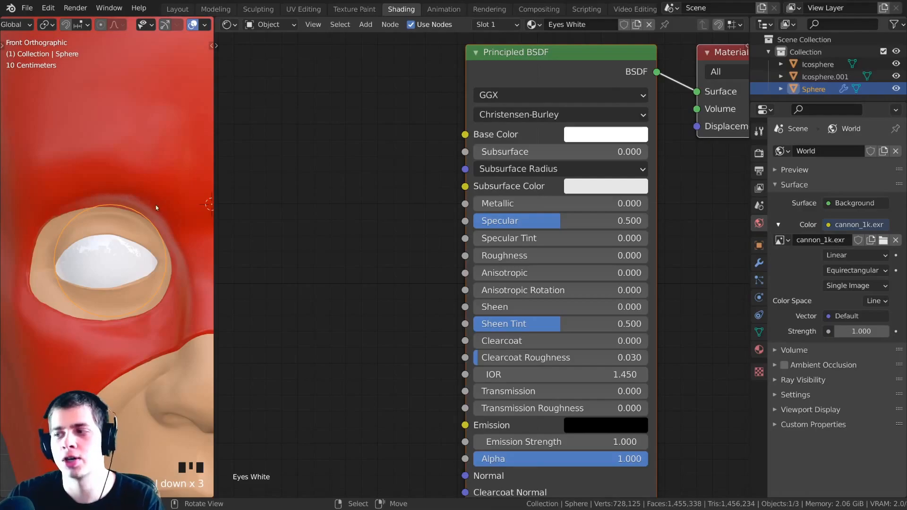
scroll(130, 236, "up", 2)
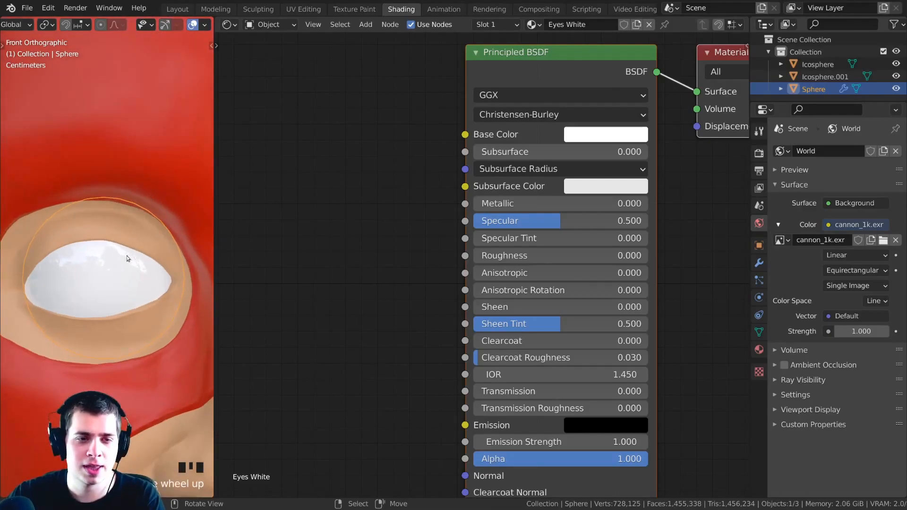
- Enter Edit Mode on the eyeball, switch to face selection and frame the circular mesh at its center
scroll(129, 268, "up", 1)
key("Tab")
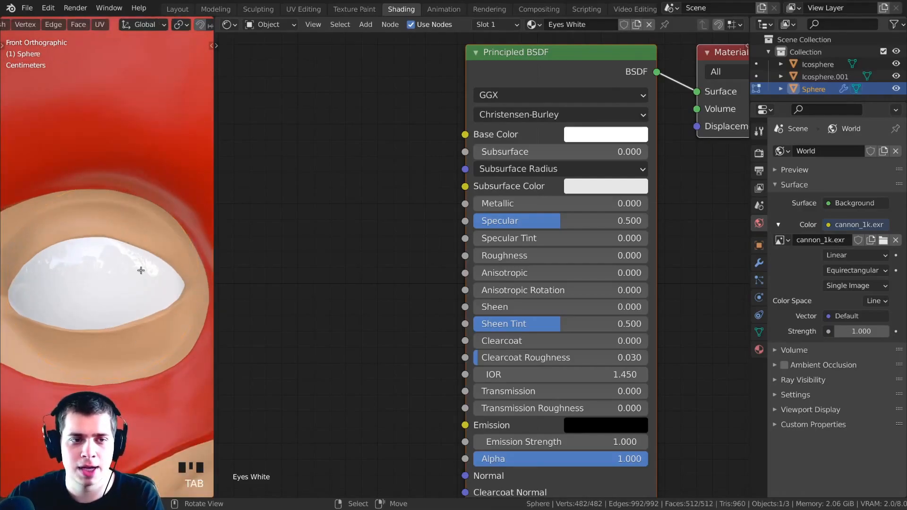
scroll(142, 271, "down", 3)
scroll(96, 260, "up", 2)
middle_click_drag(95, 261, 48, 257, "shift")
middle_click_drag(113, 274, 132, 307, "shift")
scroll(124, 262, "up", 5)
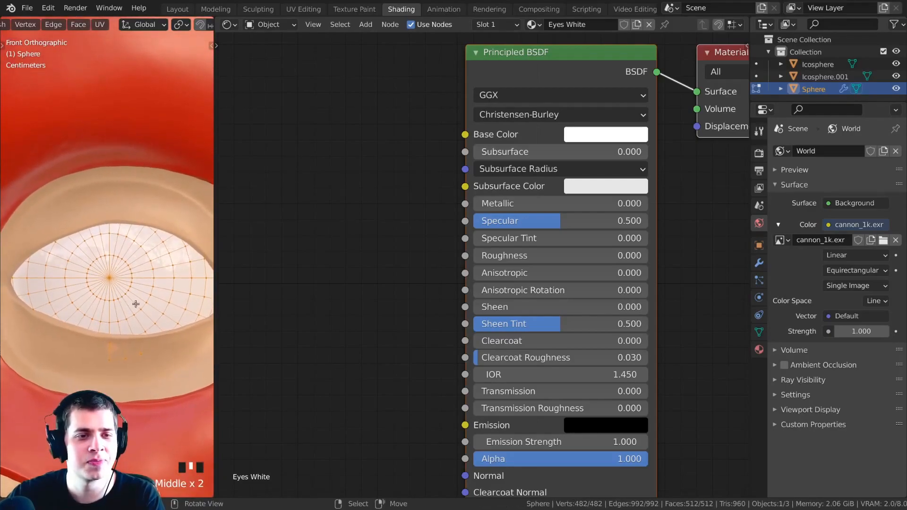
scroll(131, 297, "up", 1)
key("3")
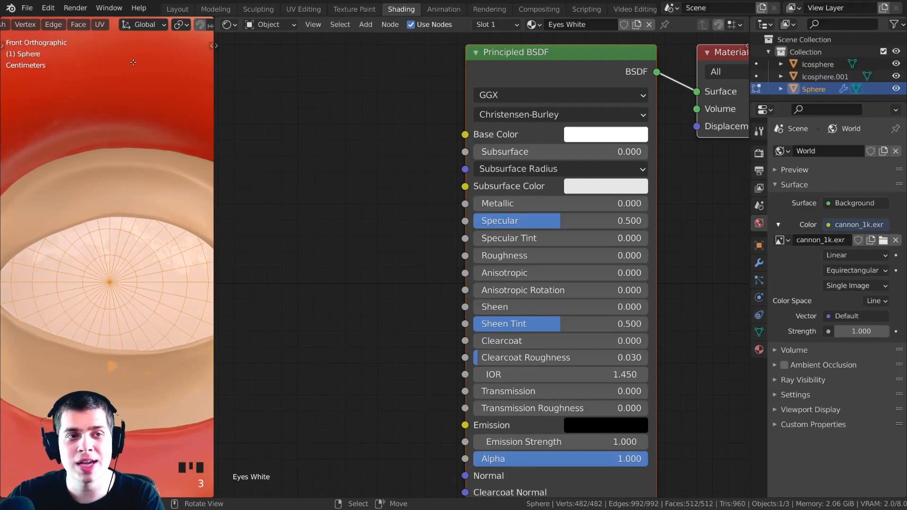
scroll(105, 26, "up", 5)
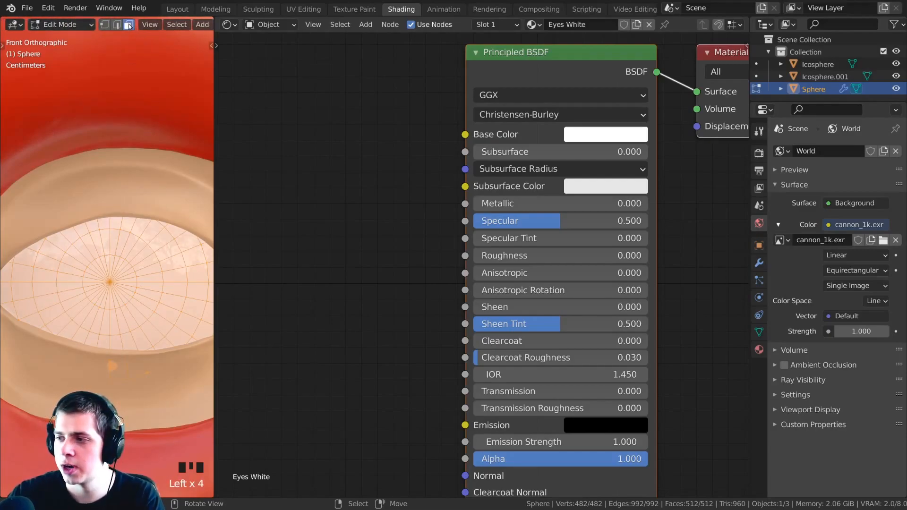
scroll(127, 255, "up", 1)
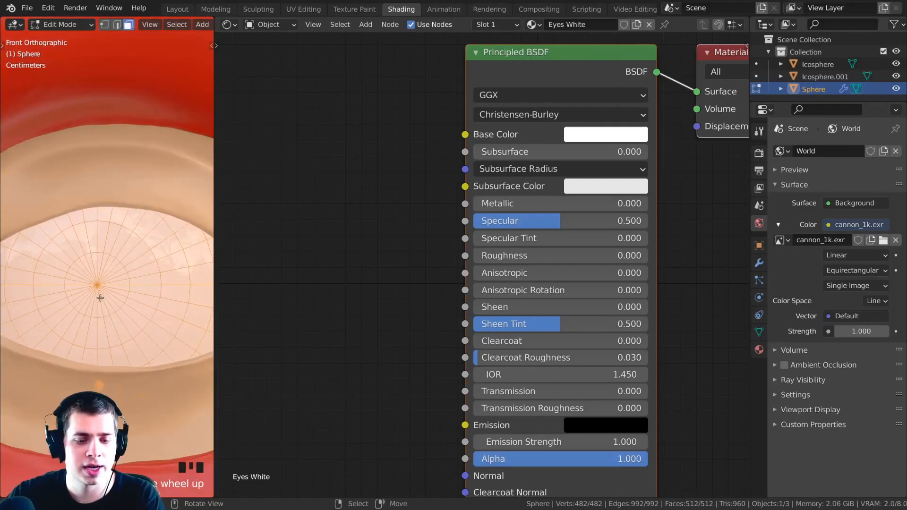
- Select the second face ring around the eyeball's center together with all the faces inside it
right_click(131, 251, "alt")
key("b")
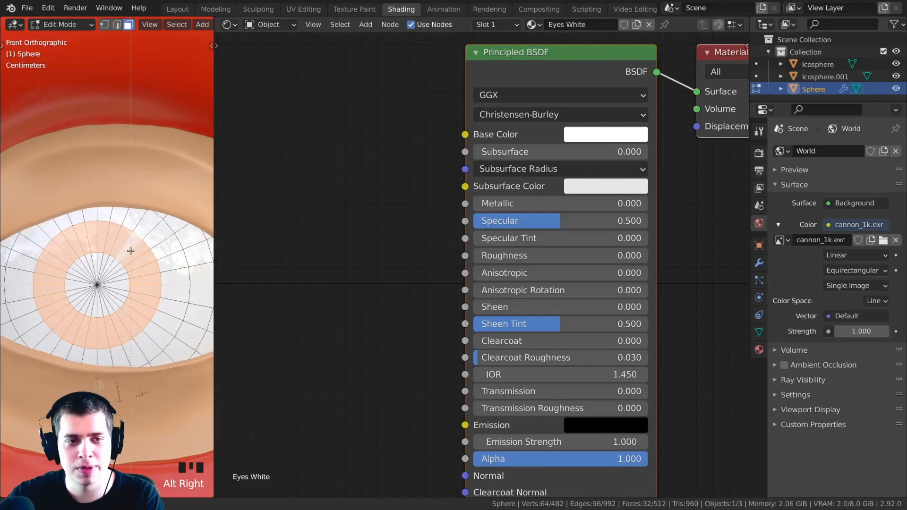
left_click_drag(131, 250, 65, 325)
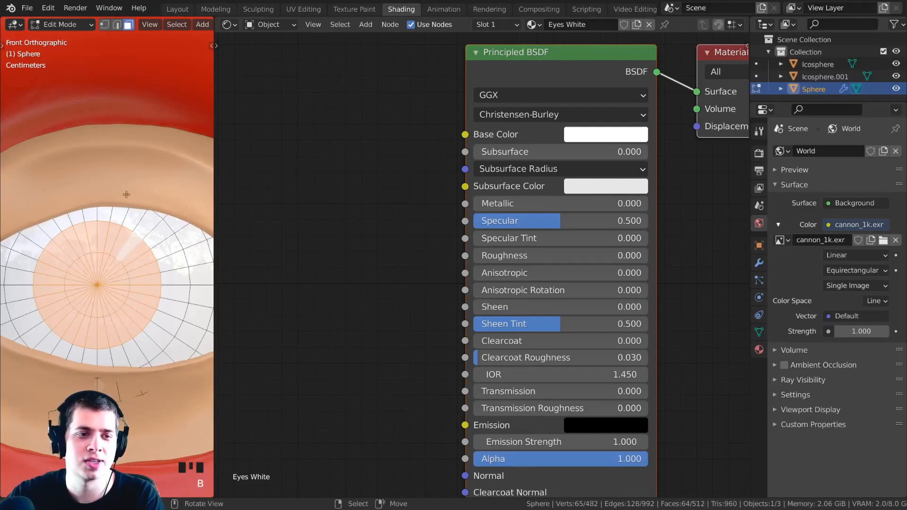
scroll(158, 229, "down", 6)
scroll(158, 230, "up", 6)
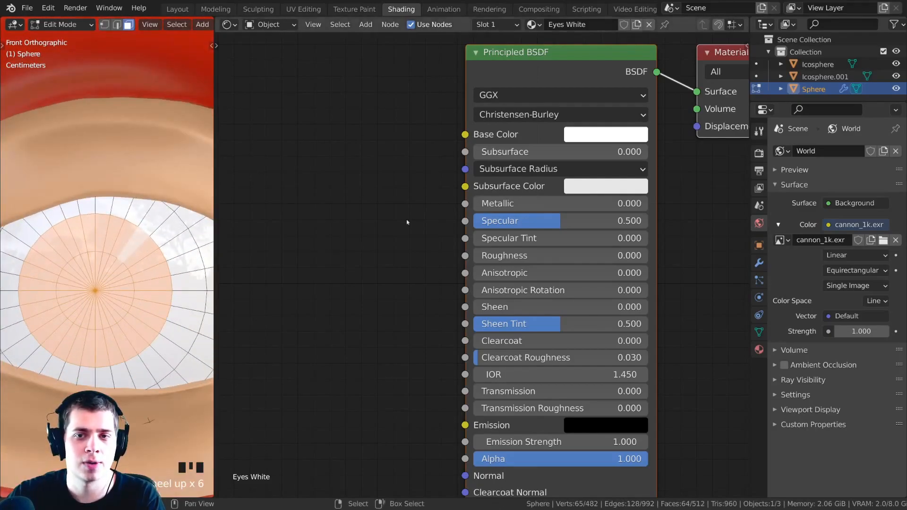
- Add a second material to the eyeball, next to Eyes White, and name it Eyes Black
scroll(537, 39, "down", 1)
scroll(624, 67, "down", 1)
middle_click_drag(624, 66, 601, 66)
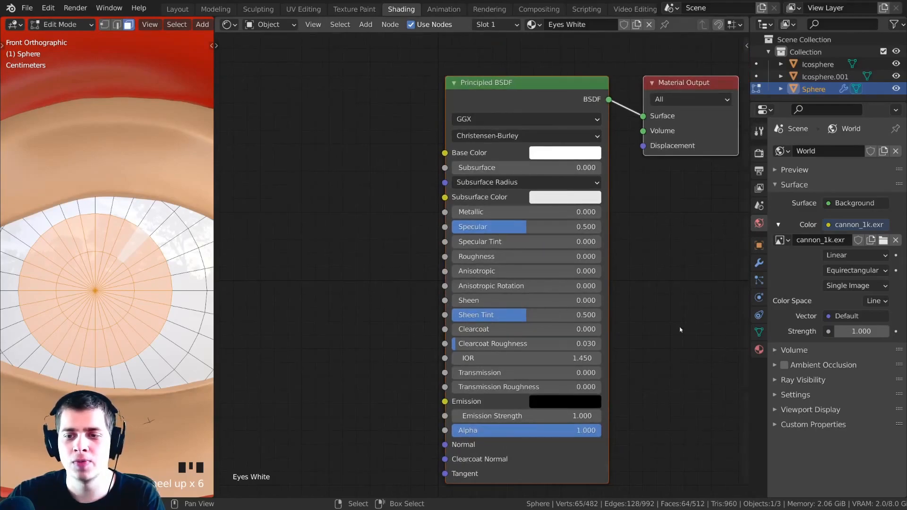
left_click(759, 350)
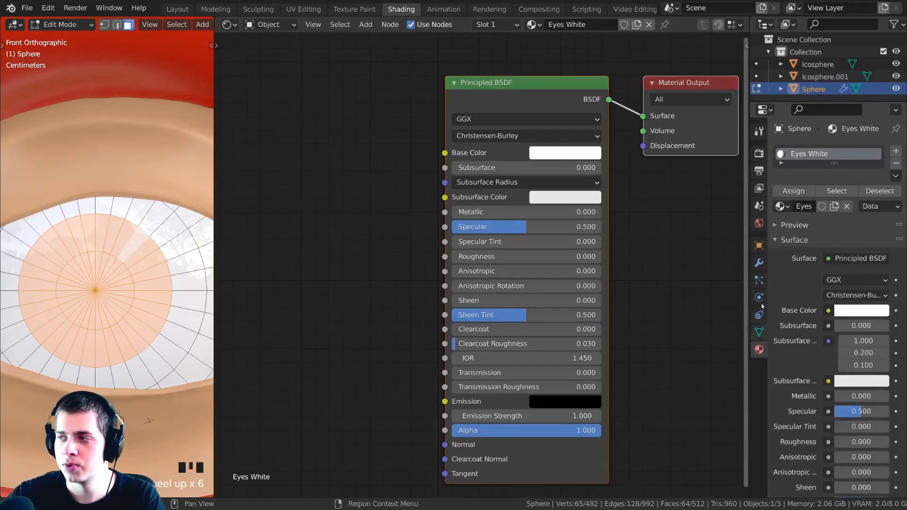
left_click_drag(749, 192, 724, 188)
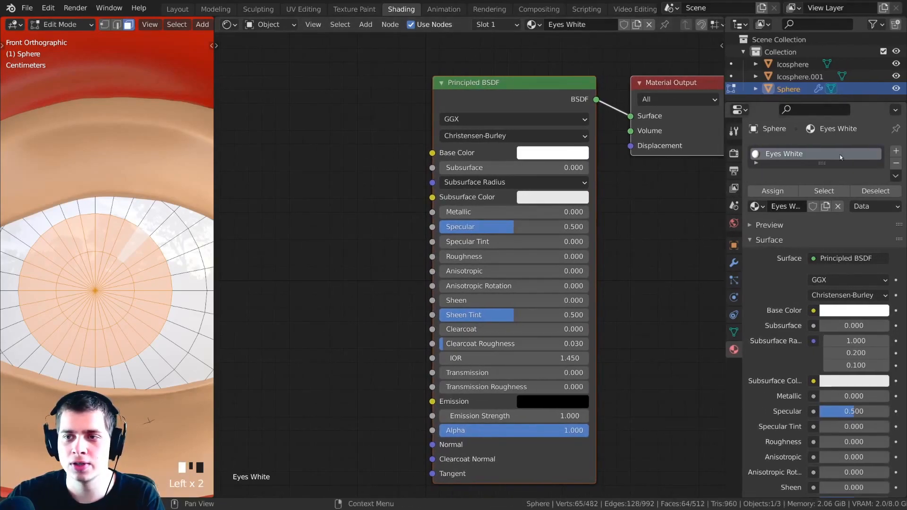
left_click(894, 150)
left_click(774, 236)
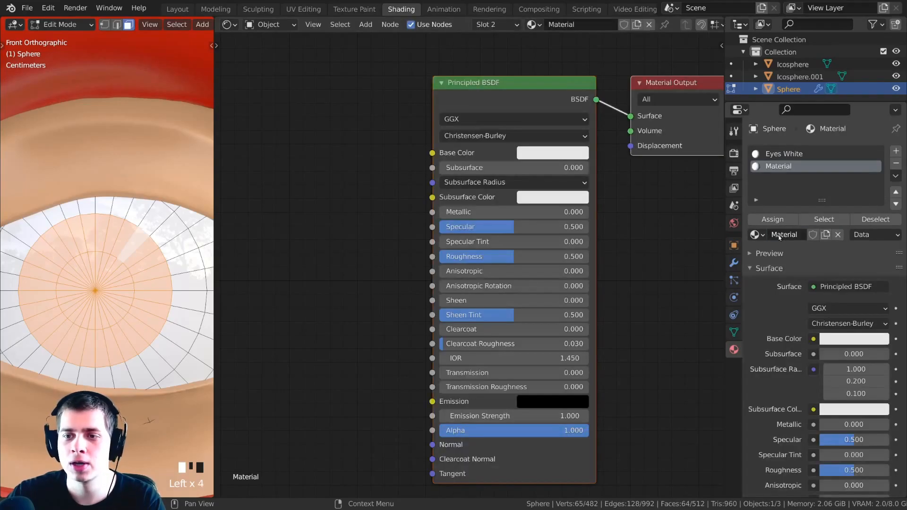
type("Eyes Black")
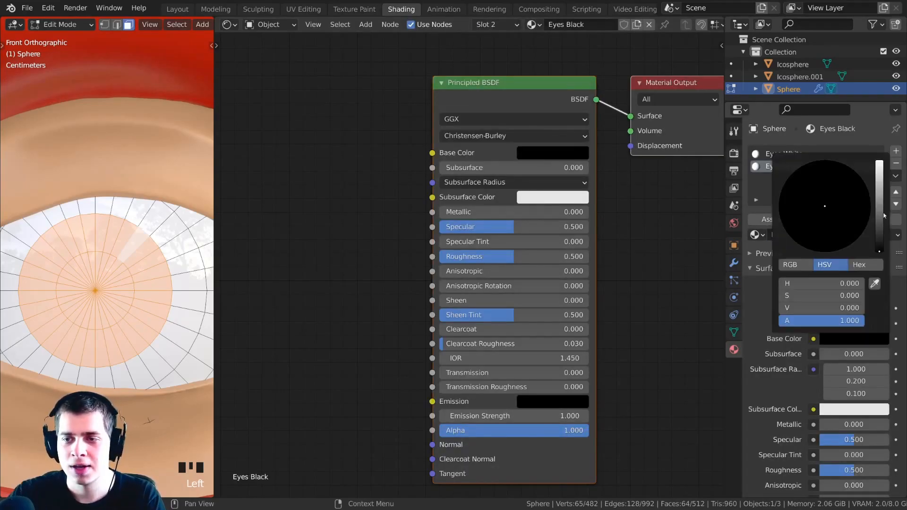
- Set the Eyes Black base color to pure black and its roughness to 0, and assign it to the selected central eyeball faces
left_click_drag(834, 307, 822, 308)
scroll(796, 396, "down", 5)
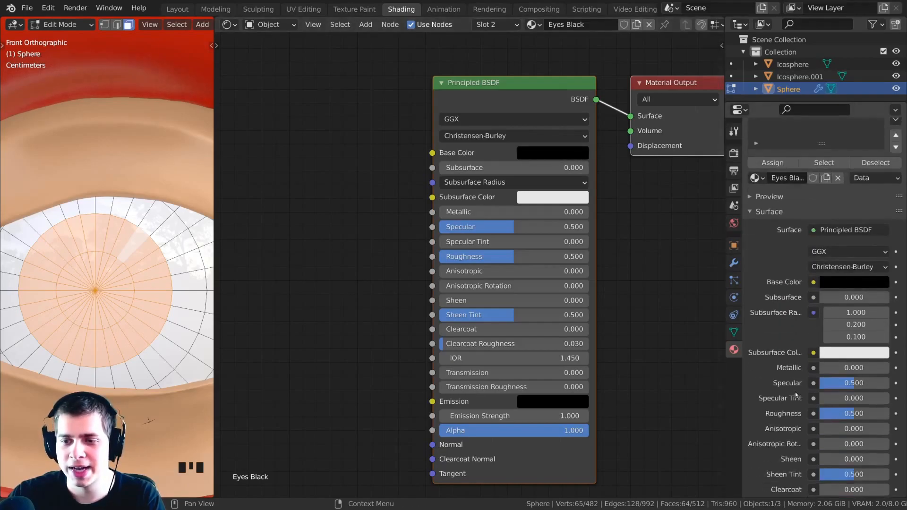
left_click_drag(863, 401, 825, 401)
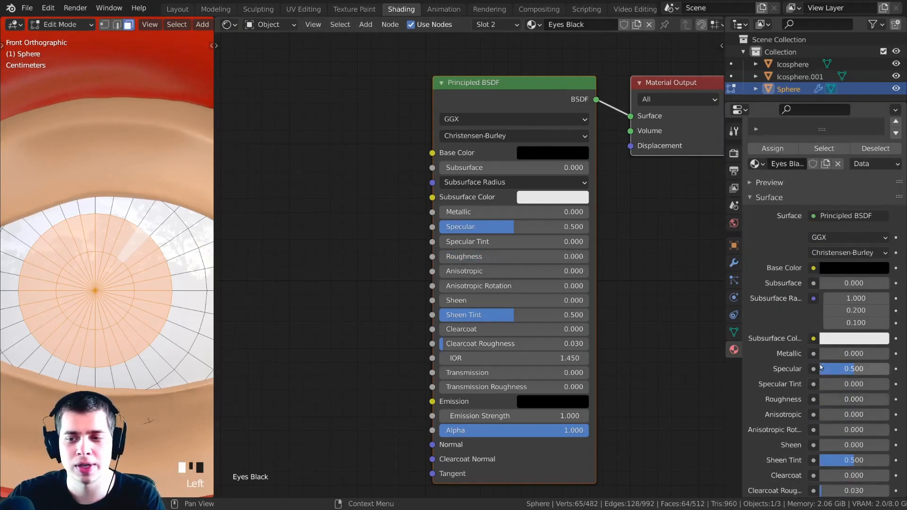
scroll(821, 365, "up", 4)
middle_click_drag(107, 318, 111, 318, "shift")
left_click(773, 220)
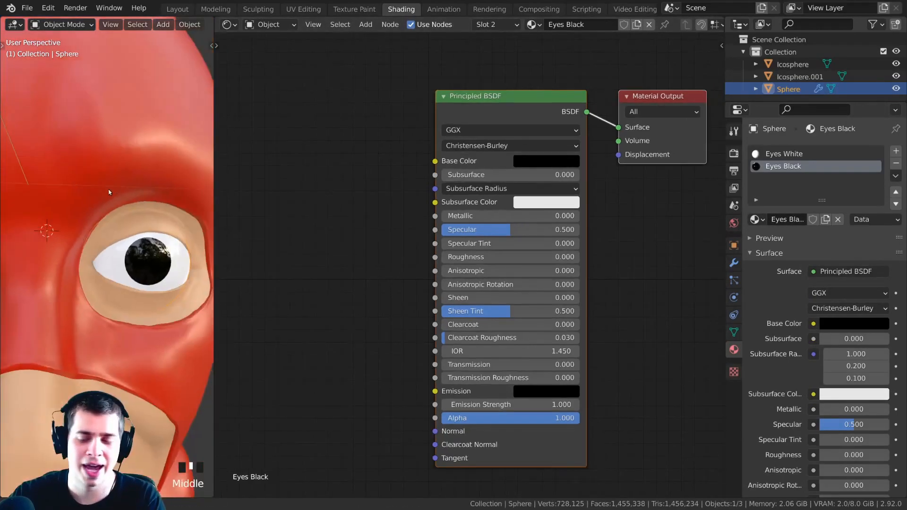
- Deselect everything and examine the black eye centers up close and on the whole head
scroll(132, 189, "down", 5)
middle_click_drag(152, 192, 130, 234)
key("alt+a")
scroll(119, 205, "up", 2)
scroll(119, 202, "down", 3)
scroll(170, 214, "down", 3)
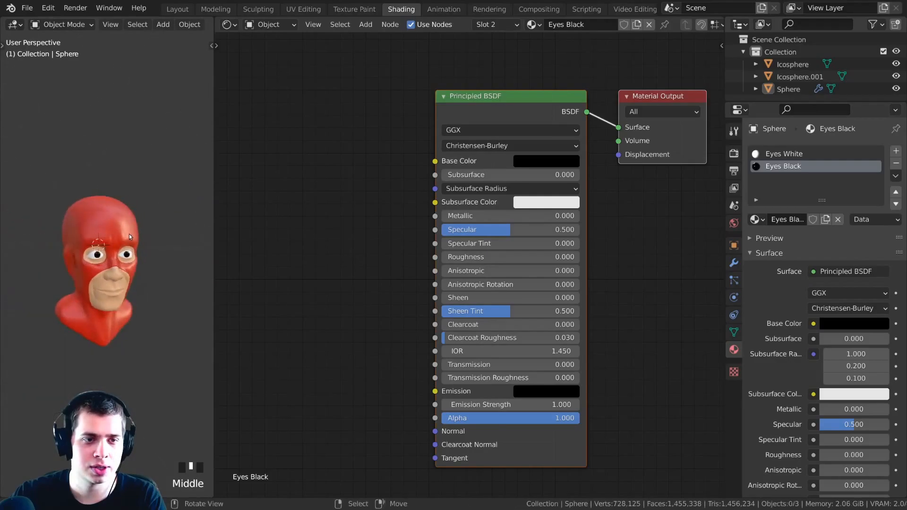
- Select the eyeball in front orthographic view and enter Edit Mode on it
scroll(129, 234, "up", 2)
key("KP_1")
scroll(129, 237, "up", 10)
left_click(94, 220)
middle_click_drag(52, 208, 1, 230, "shift")
scroll(93, 220, "up", 2)
key("Tab")
- Replace the current selection with the outer ring of black faces on the eyeball
scroll(96, 224, "down", 2)
middle_click_drag(193, 230, 98, 216, "shift")
scroll(128, 238, "up", 4)
key("alt+a")
middle_click_drag(187, 190, 155, 187, "shift")
middle_click_drag(83, 249, 183, 267)
key("a")
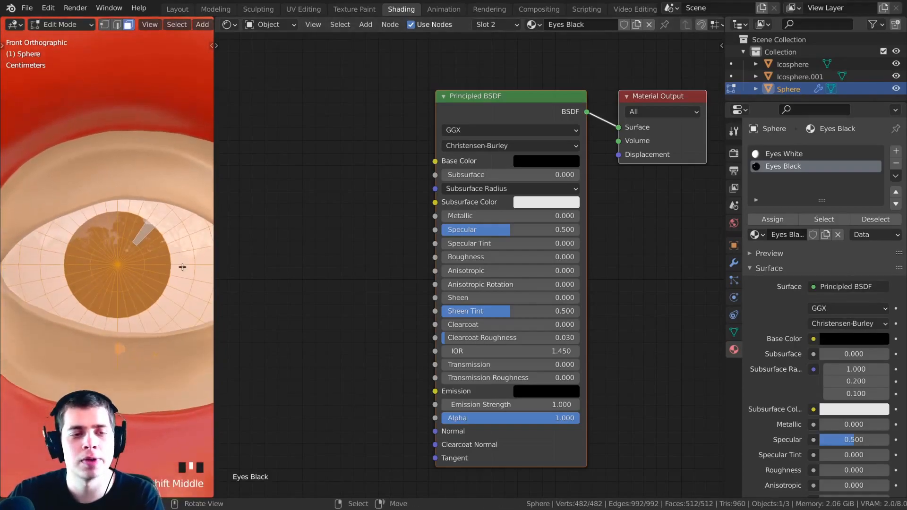
scroll(183, 267, "up", 2)
left_click(130, 212, "alt")
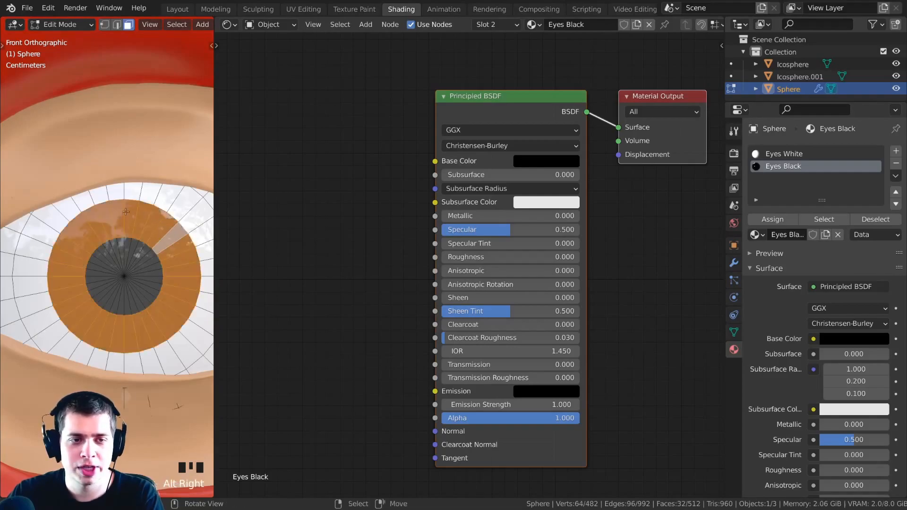
- Clear the selection and box-select the inner disc of faces at the eyeball's center
scroll(137, 257, "up", 1)
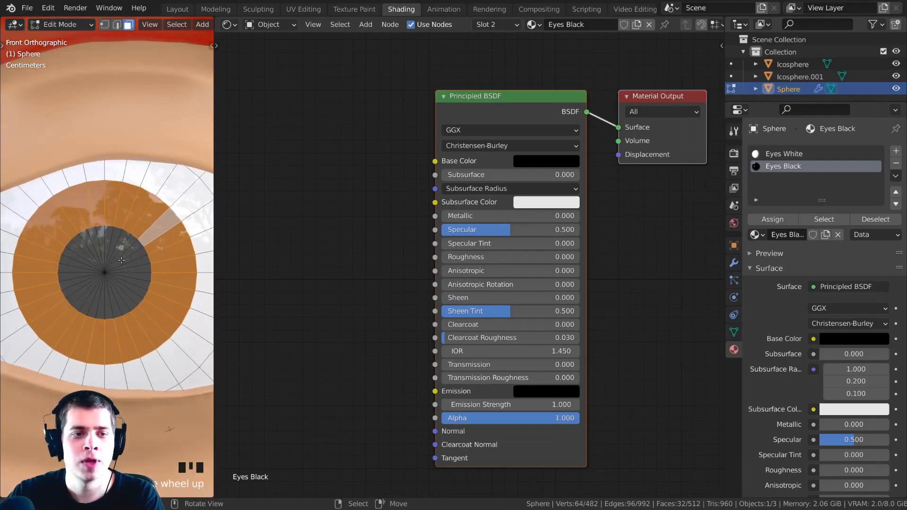
key("alt+a")
key("b")
left_click_drag(126, 248, 88, 282)
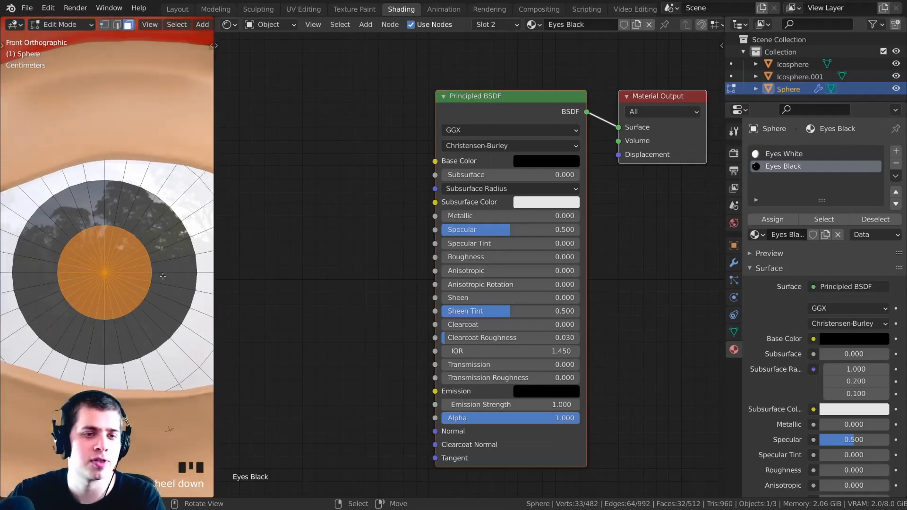
- Add a third material to the eyeball and name it Eyes Color
scroll(302, 260, "down", 1)
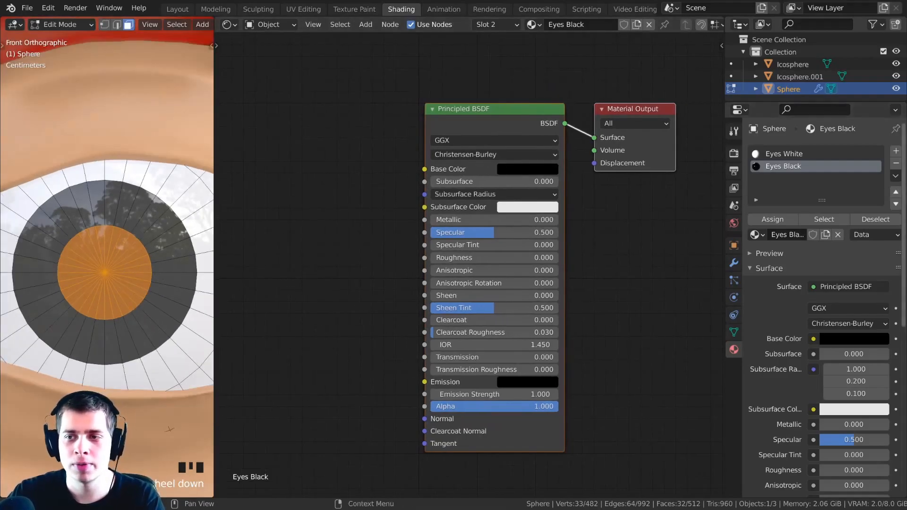
left_click(896, 151)
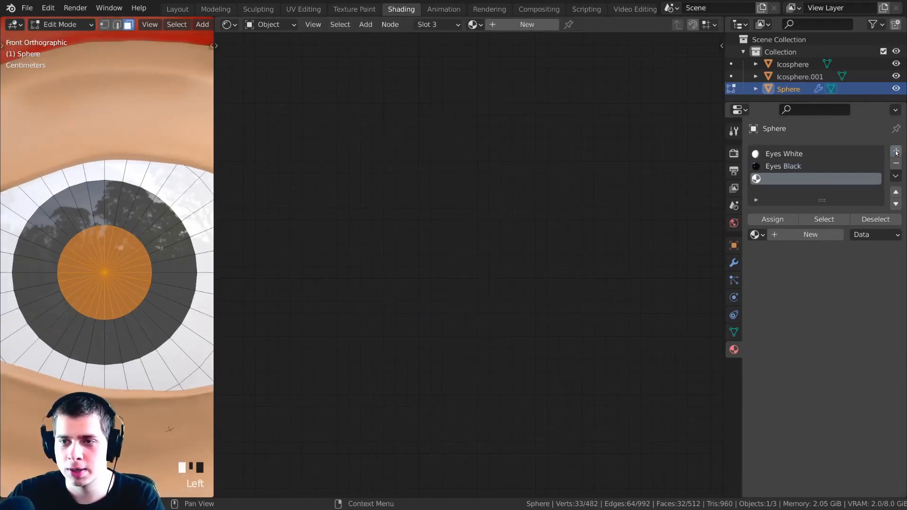
left_click(785, 235)
double_click(785, 235)
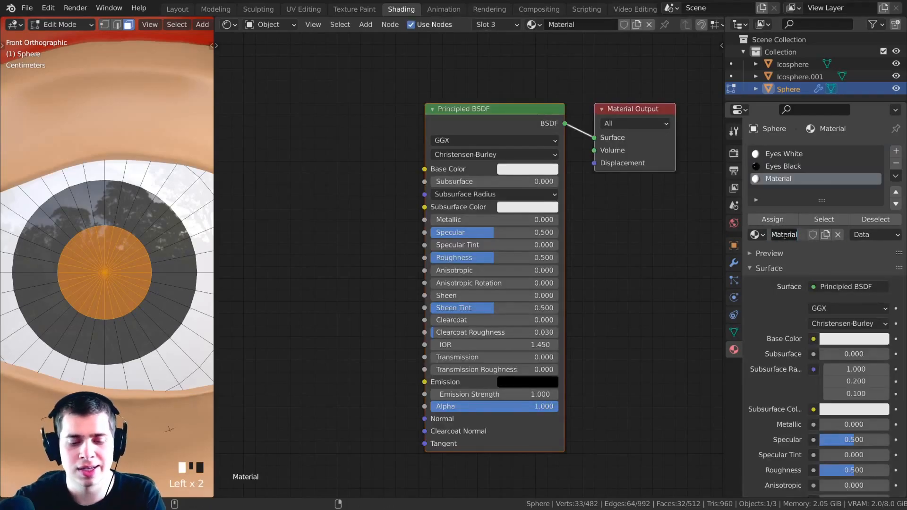
type("Eyes Color")
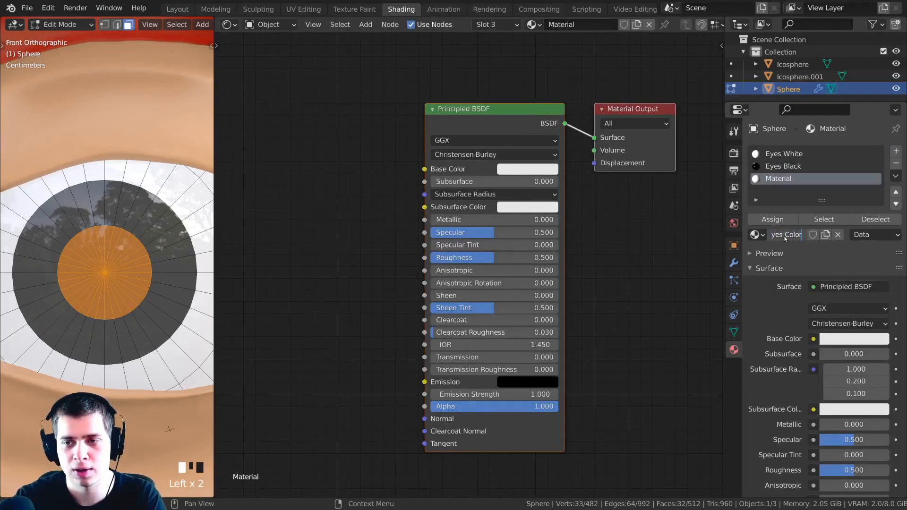
key("Return")
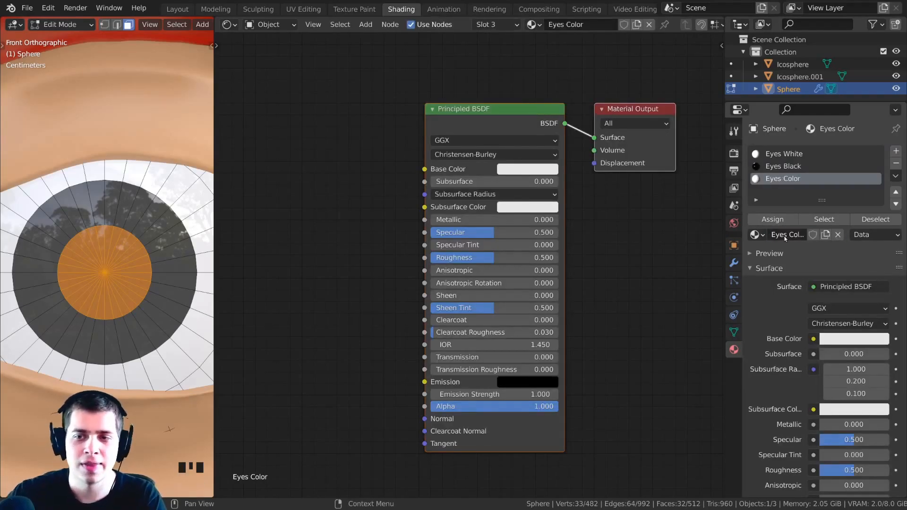
- Assign Eyes Color to the face ring around the pupil and set the material's base color to black and roughness to 0
right_click(171, 217, "alt")
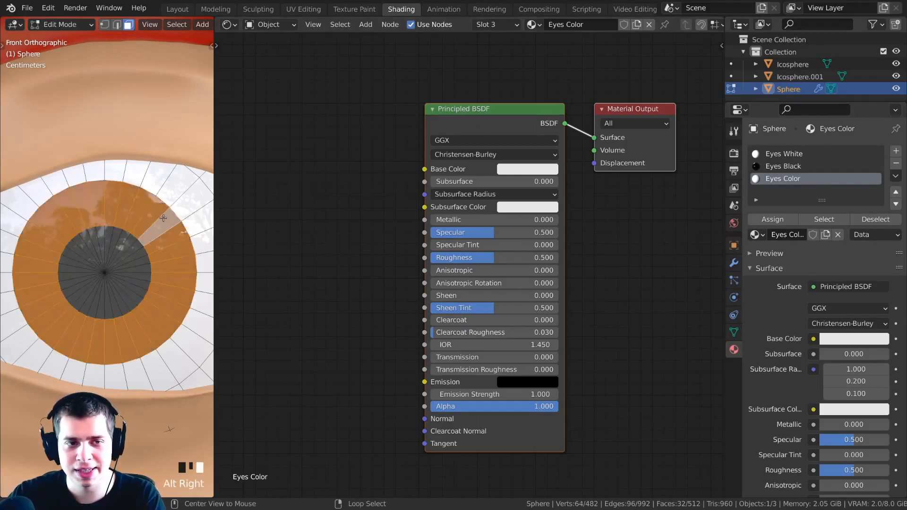
left_click(773, 221)
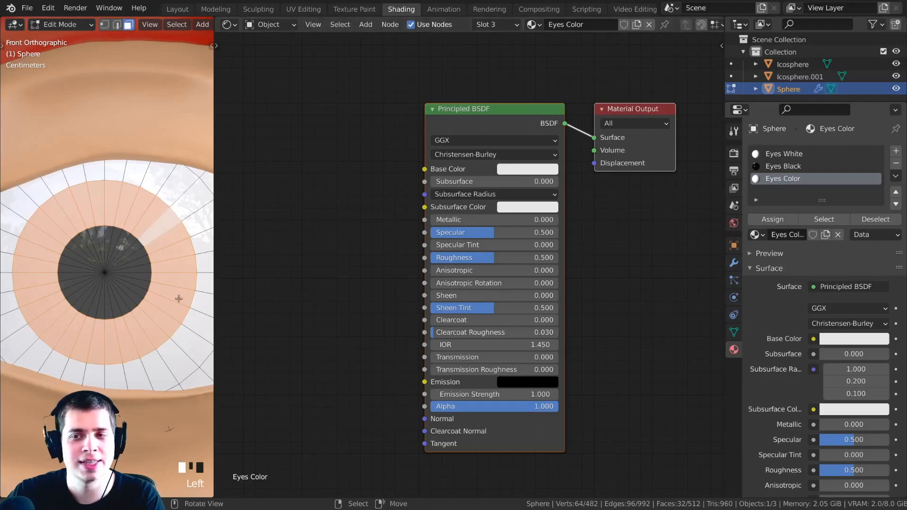
left_click(854, 339)
left_click_drag(879, 190, 880, 251)
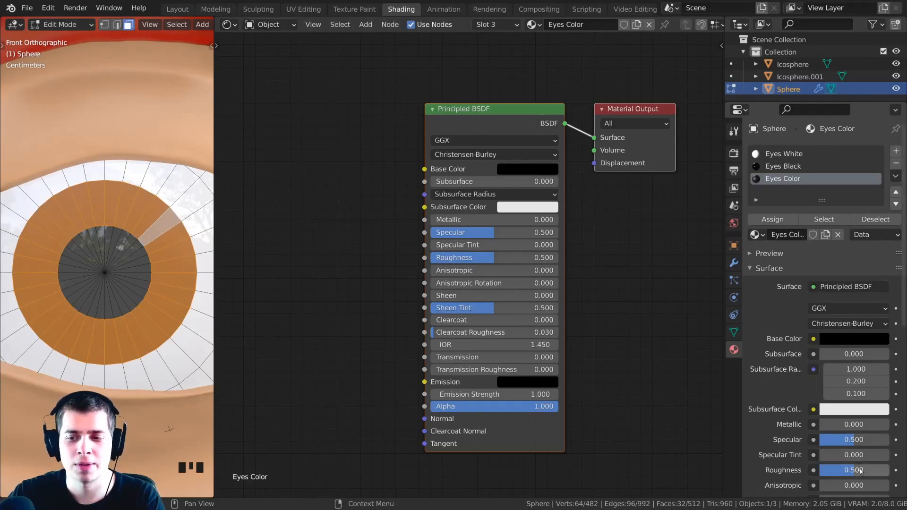
left_click_drag(862, 471, 822, 471)
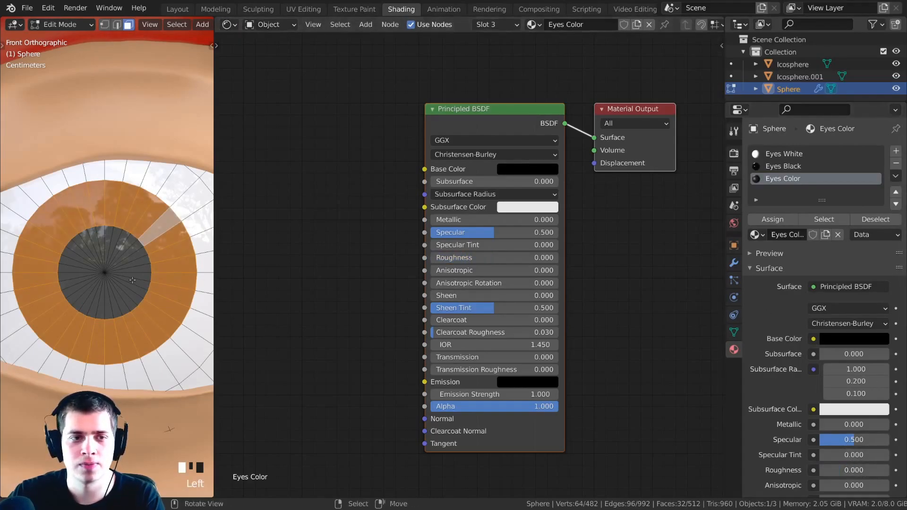
left_click(788, 166)
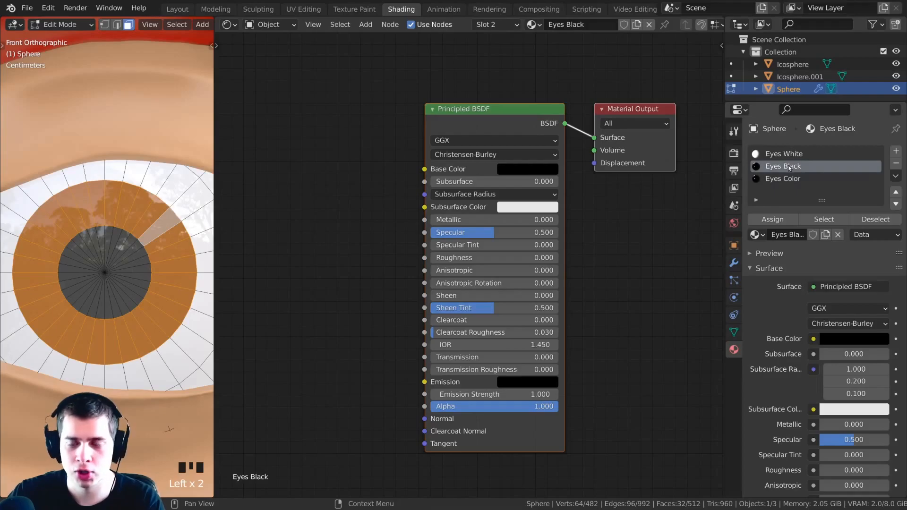
left_click(782, 178)
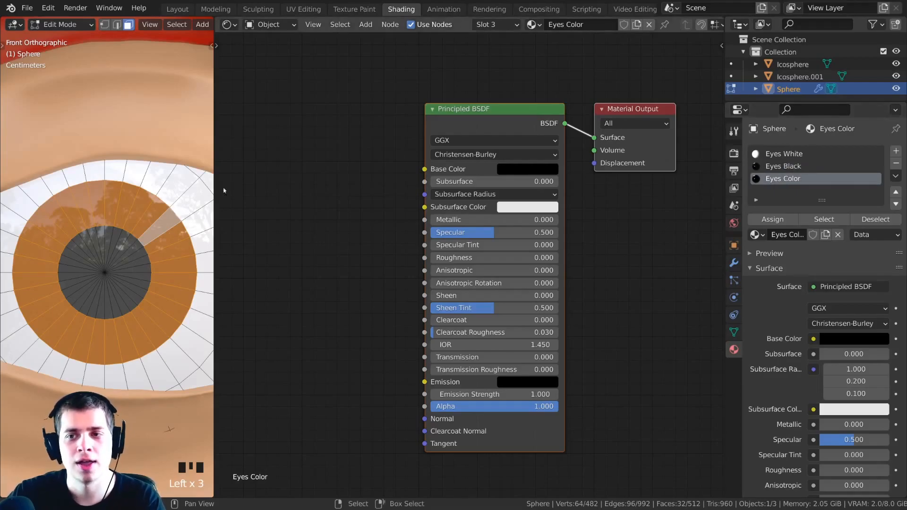
- Return to Object Mode, select the head mesh and widen the 3D view to inspect the full head
key("Tab")
middle_click_drag(109, 293, 109, 266, "shift")
scroll(114, 274, "down", 6)
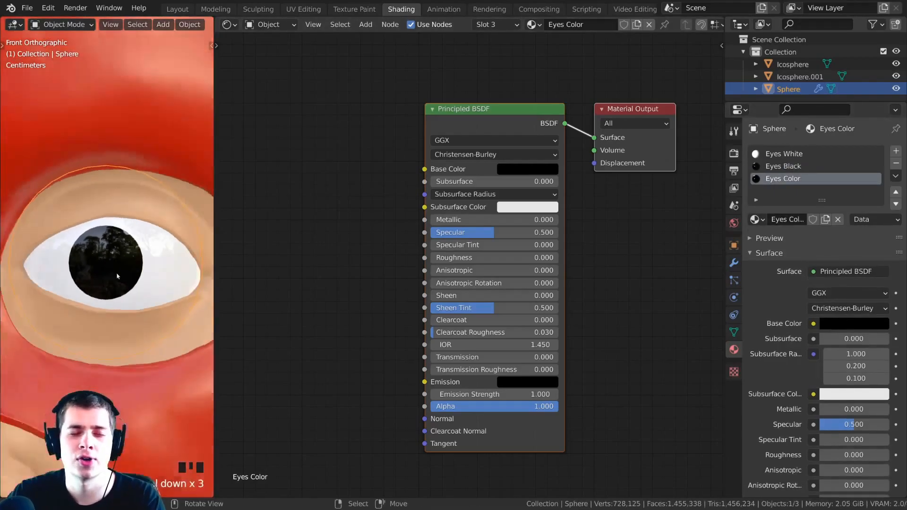
middle_click_drag(116, 246, 127, 245)
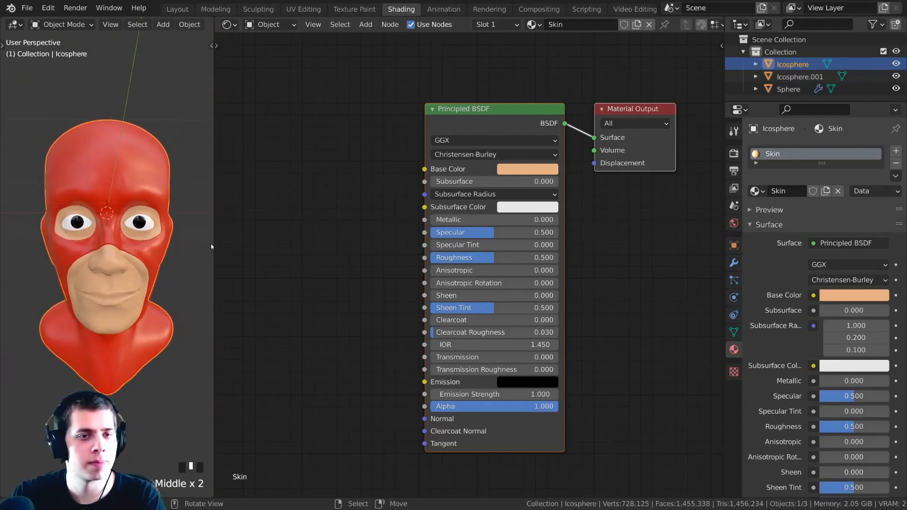
left_click_drag(211, 247, 262, 245)
scroll(185, 242, "up", 3)
middle_click_drag(185, 242, 150, 189)
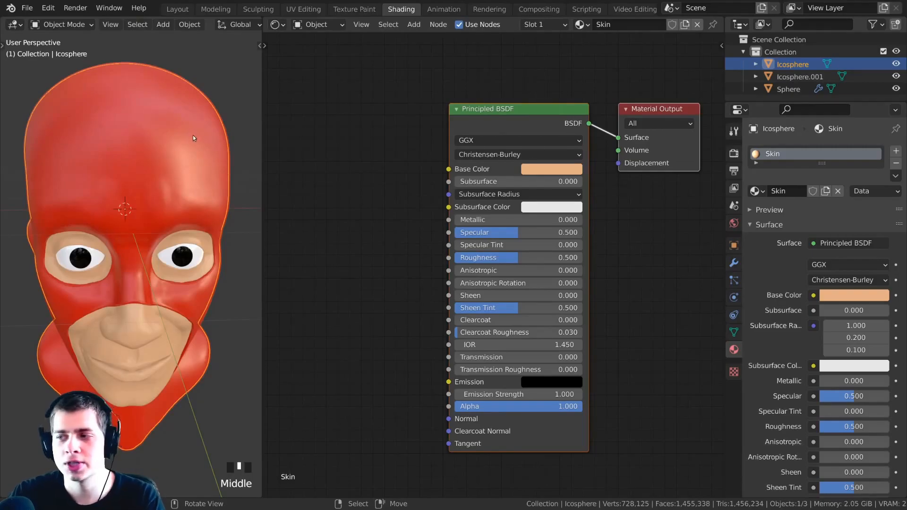
- Switch to the Layout workspace, deselect everything and display the head in Material Preview shading
left_click(180, 9)
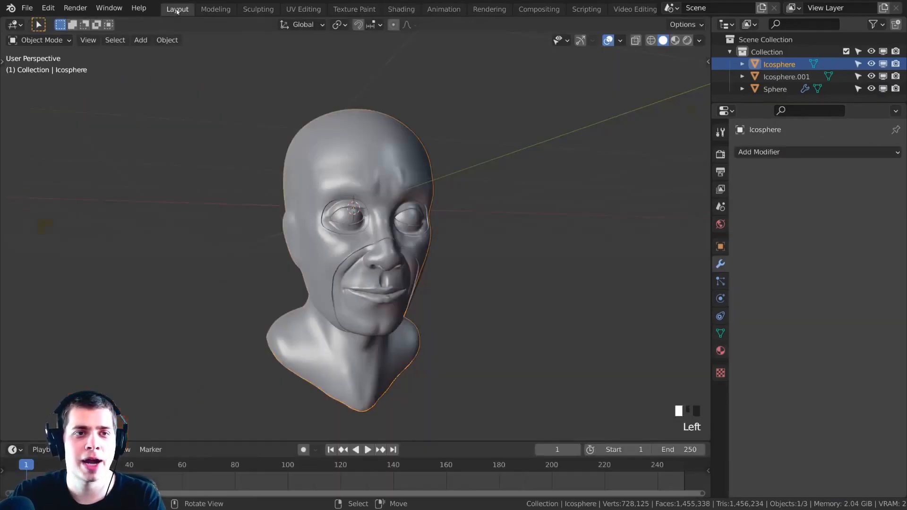
middle_click_drag(346, 288, 338, 276)
key("a")
key("a")
key("z")
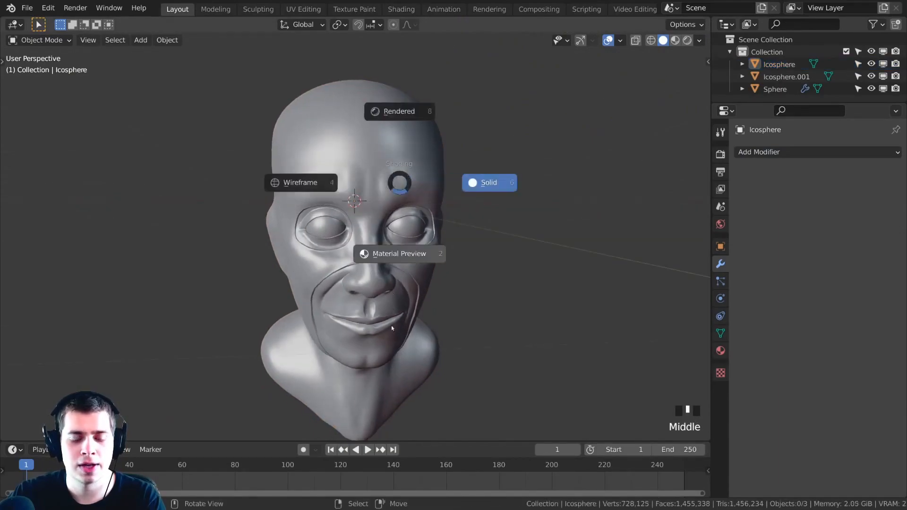
left_click(395, 253)
mouse_move(395, 253)
middle_mouse_down()
mouse_move(502, 219)
mouse_move(399, 211)
mouse_move(407, 176)
mouse_move(378, 175)
mouse_move(411, 180)
middle_mouse_up()
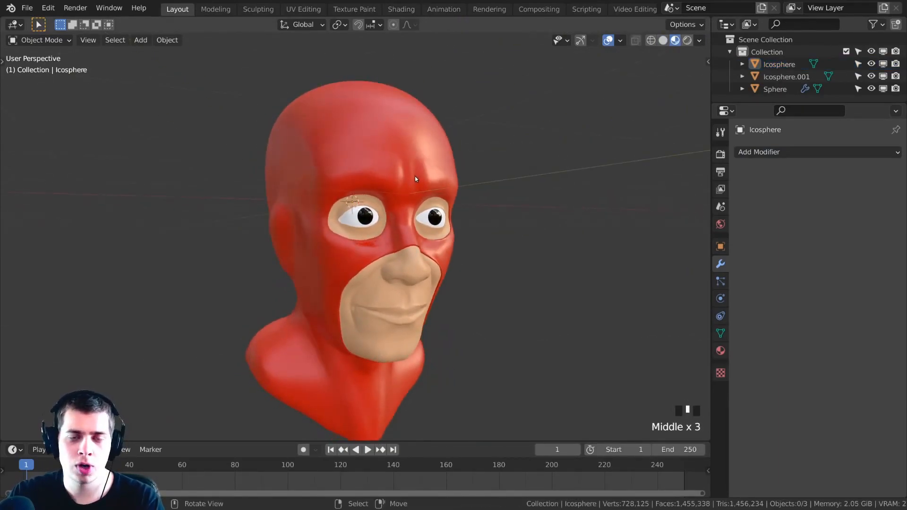
middle_click_drag(422, 165, 451, 174)
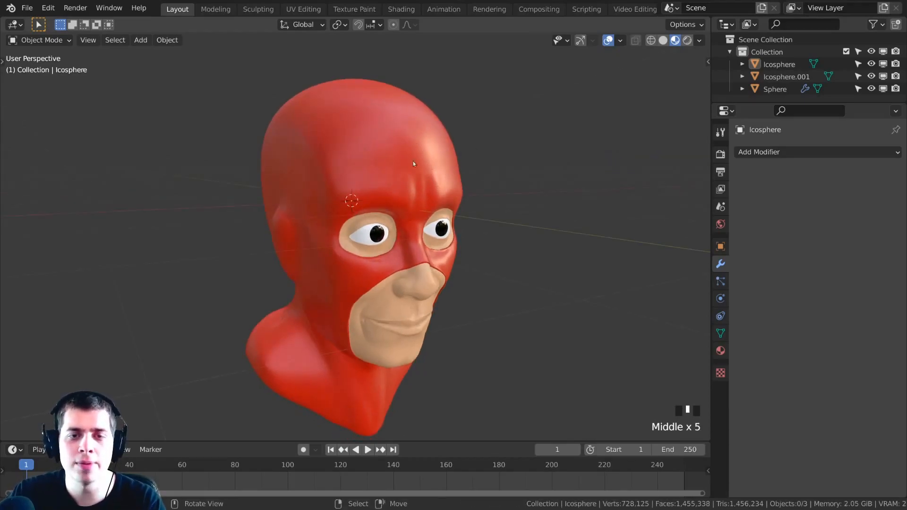
- Open the add-ons section of the preferences and search it for "image"
left_click(49, 8)
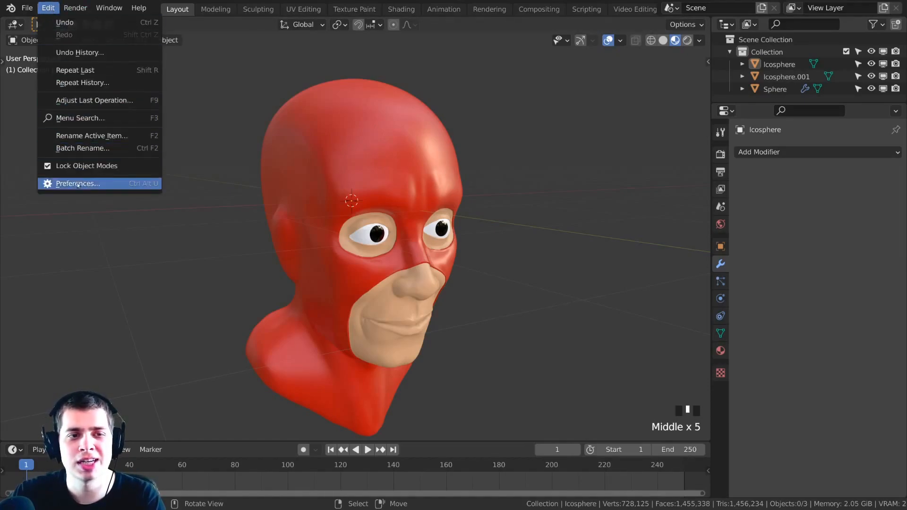
left_click(87, 184)
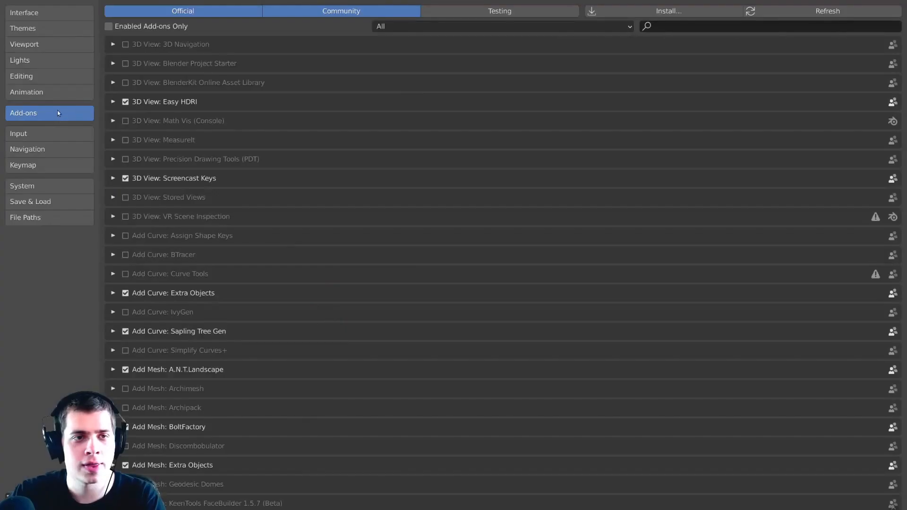
left_click(650, 26)
type("imag")
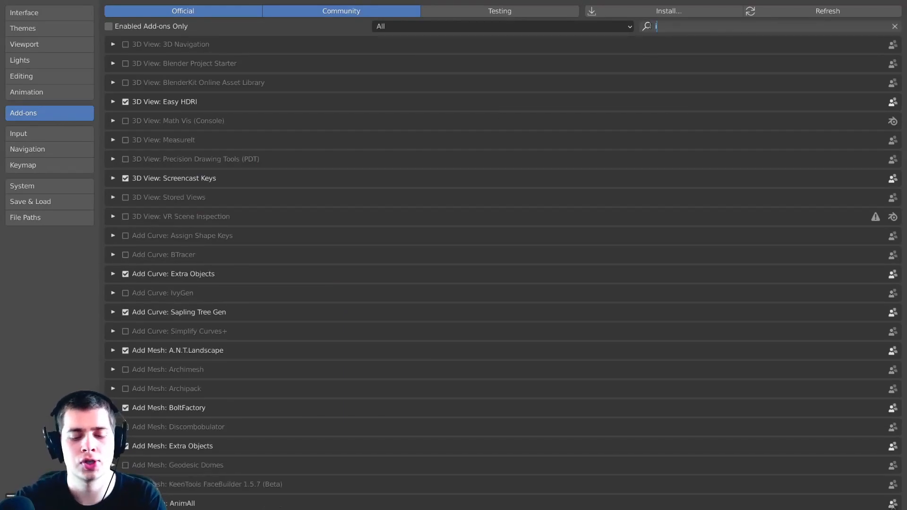
type("e")
key("Return")
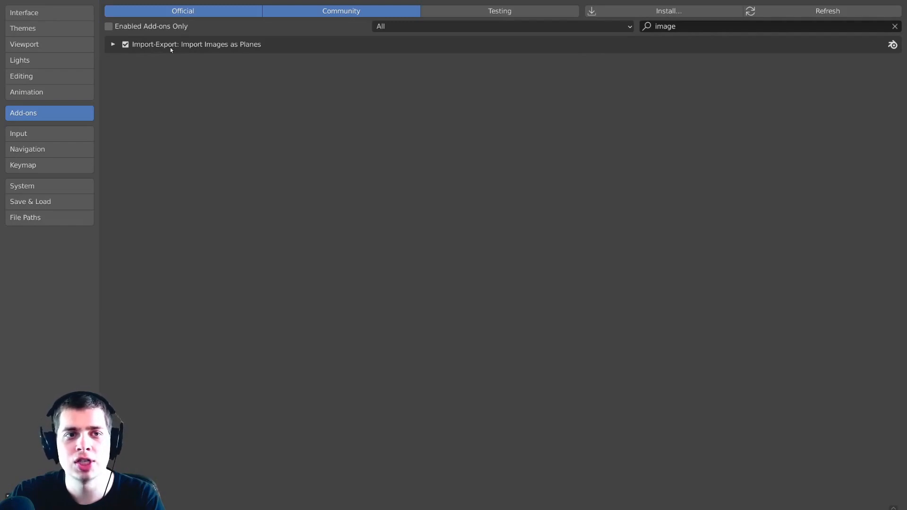
- Examine the Import Images as Planes add-on entry and return to the 3D view of the head
left_click(112, 44)
left_click(112, 44)
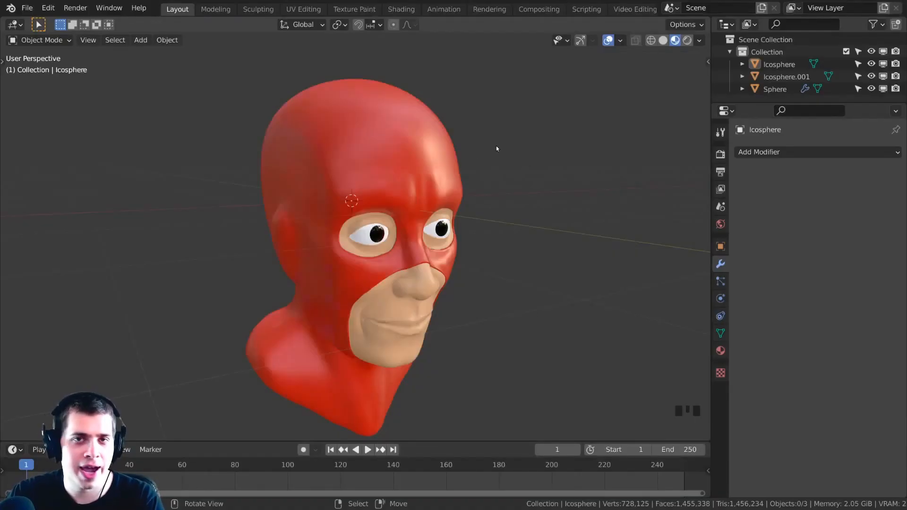
middle_click_drag(496, 148, 438, 122)
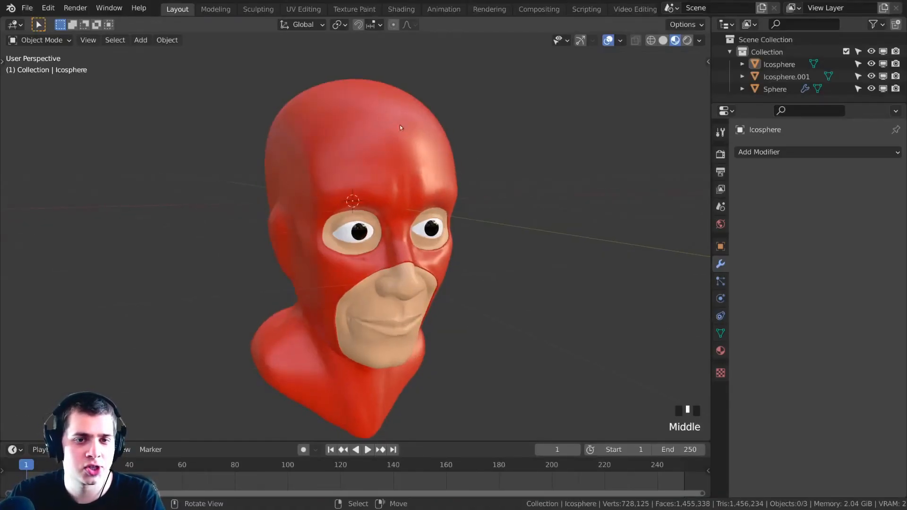
- Reset the 3D cursor to the world origin and bring the whole head into view
key("shift+c")
middle_click_drag(288, 105, 421, 146)
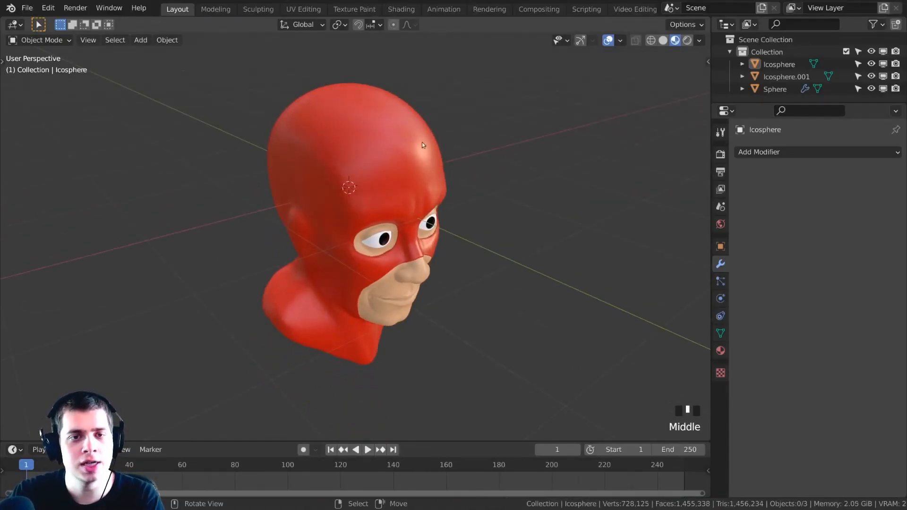
left_click(531, 117)
key("shift+c")
middle_click_drag(377, 227, 420, 203)
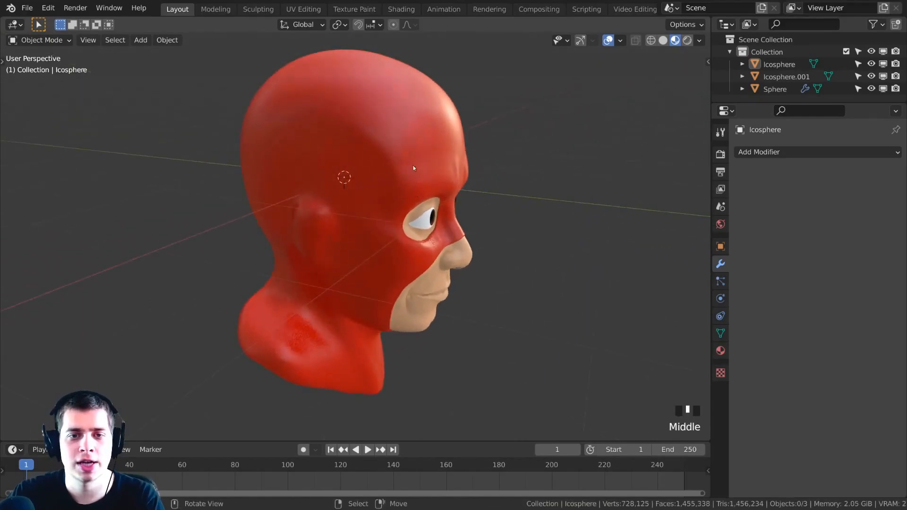
- Import star-452341.png as an image plane with the Images as Planes option
key("shift+a")
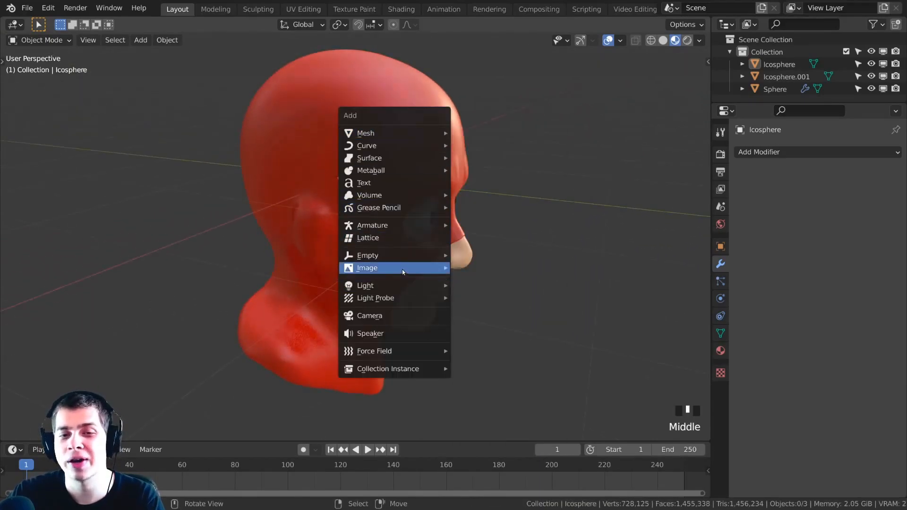
mouse_move(403, 272)
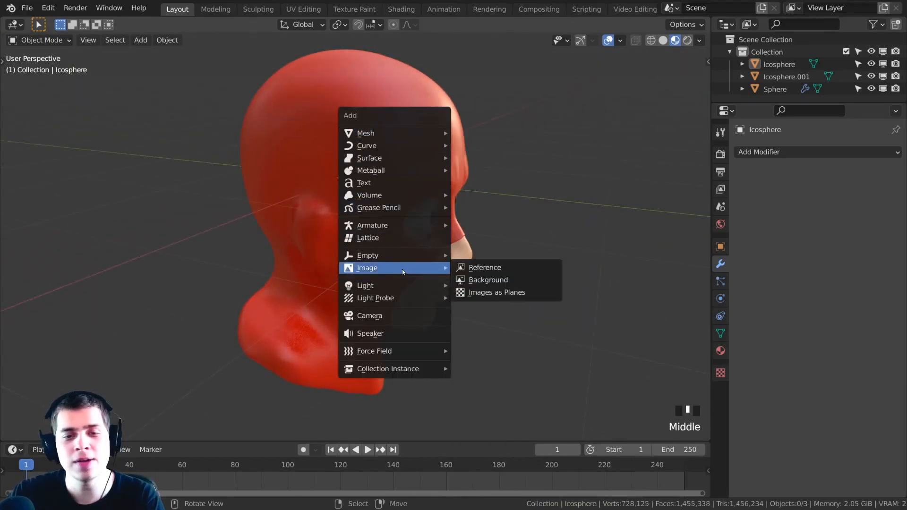
left_click(481, 293)
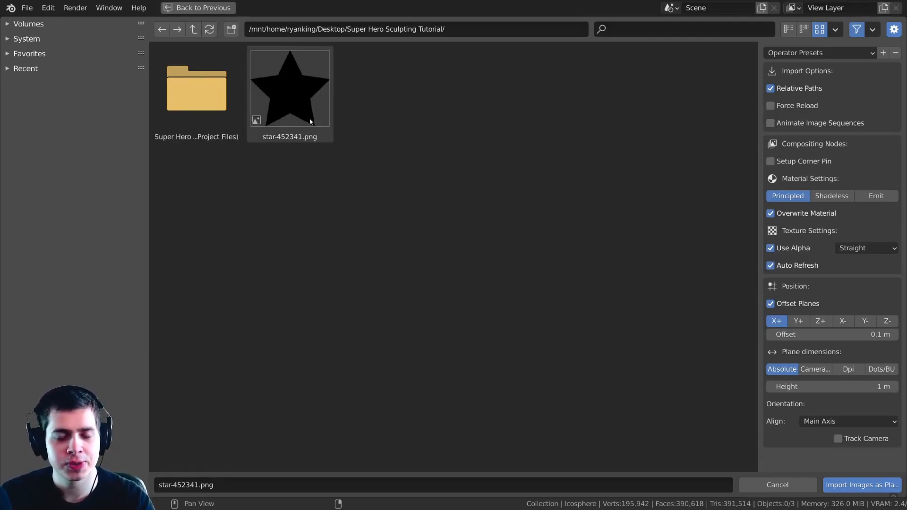
left_click(295, 96)
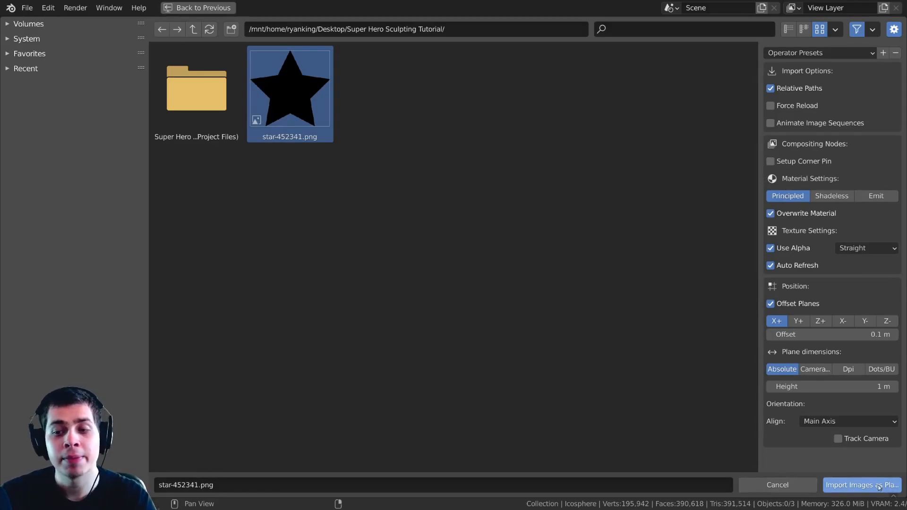
left_click(857, 486)
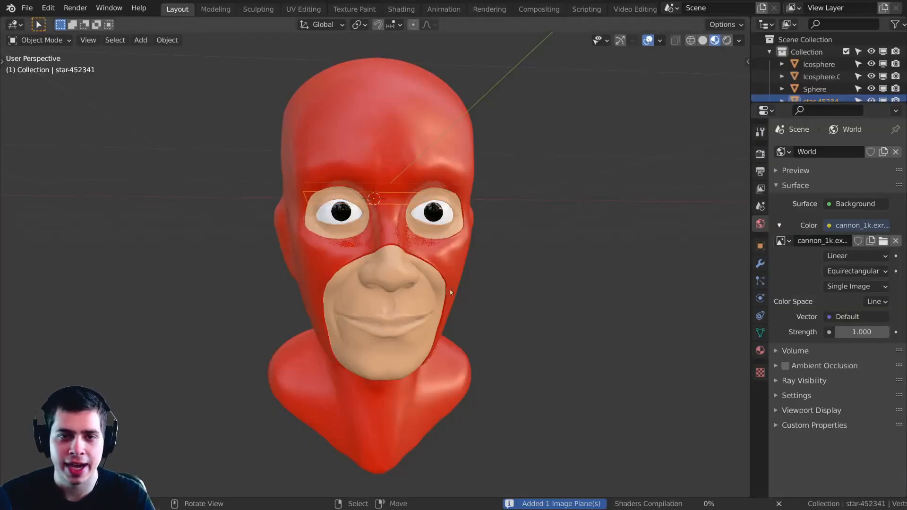
- Move the star plane along the Y axis out of the head until it sits in front of the face
middle_click_drag(326, 268, 402, 207)
middle_click_drag(416, 256, 414, 266)
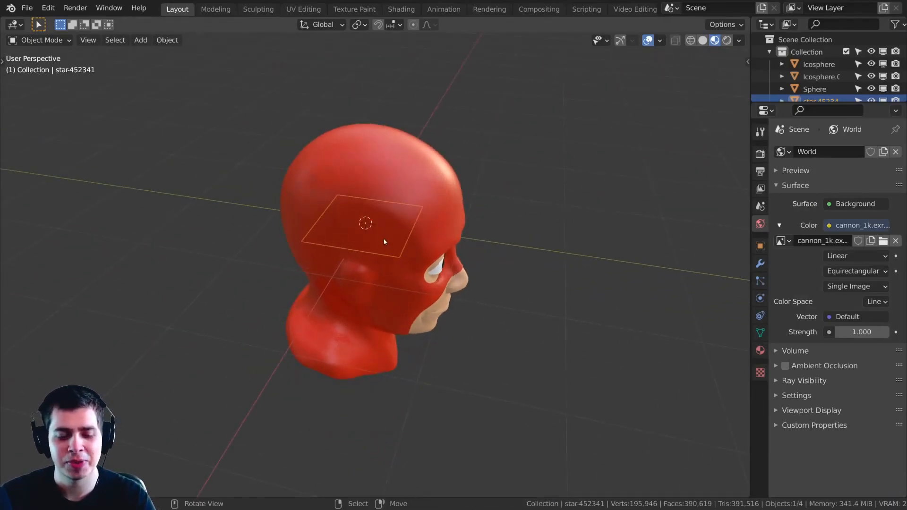
key("g")
key("y")
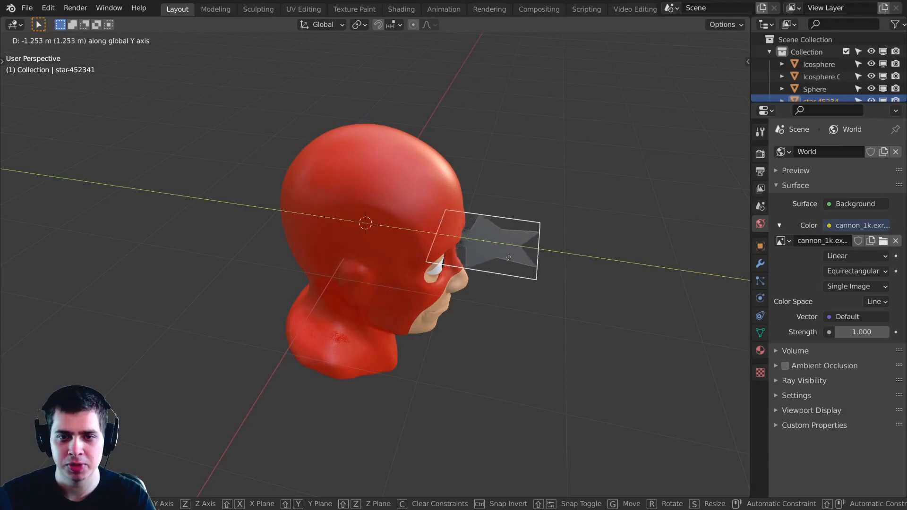
left_click(530, 255)
- Rotate the star plane 90 degrees around the X axis so it stands upright
middle_click_drag(529, 255, 468, 251)
scroll(444, 279, "up", 4)
scroll(425, 235, "down", 3)
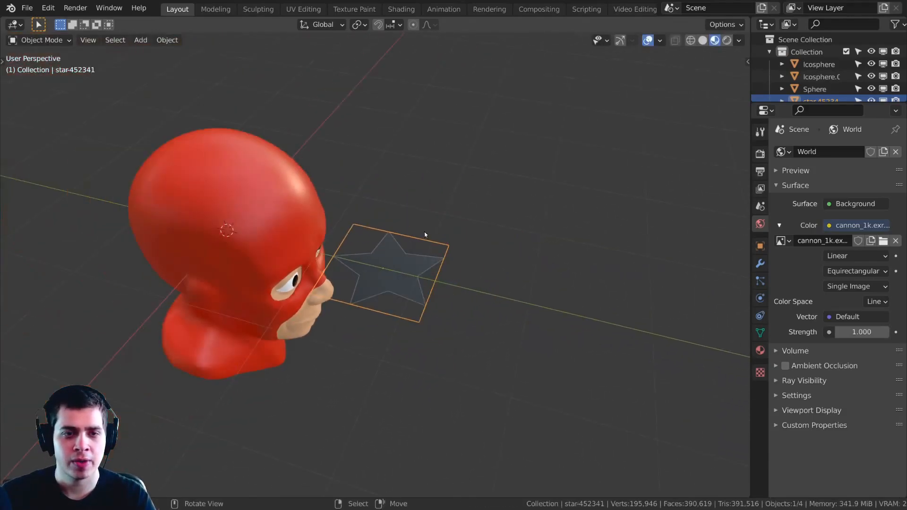
scroll(439, 217, "up", 2)
key("r")
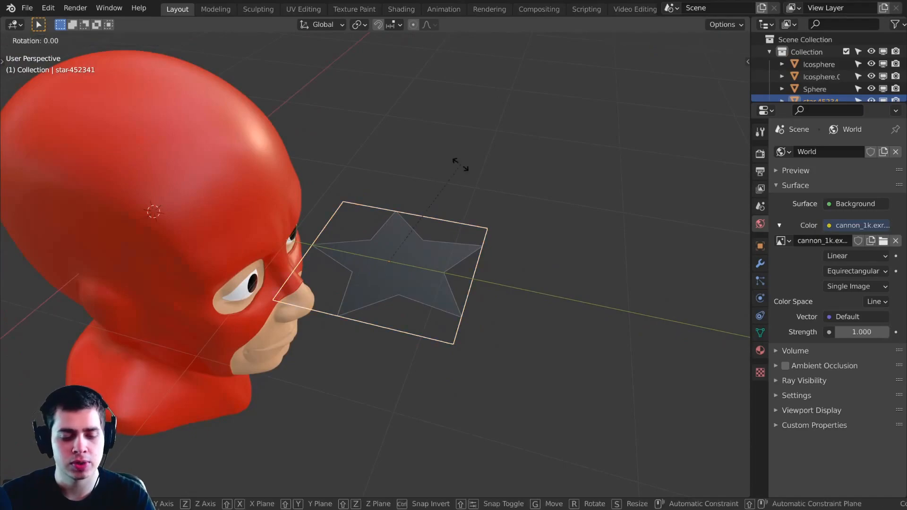
type("x")
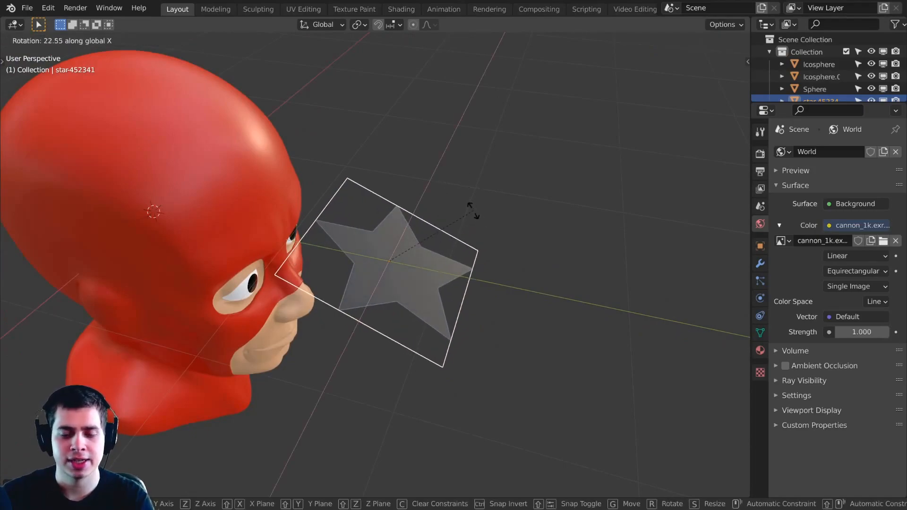
type("90")
key("Return")
- In the right side view, scale the star plane down, tilt it to the forehead's slope and move it up to the forehead
middle_click_drag(472, 211, 382, 229)
key("KP_3")
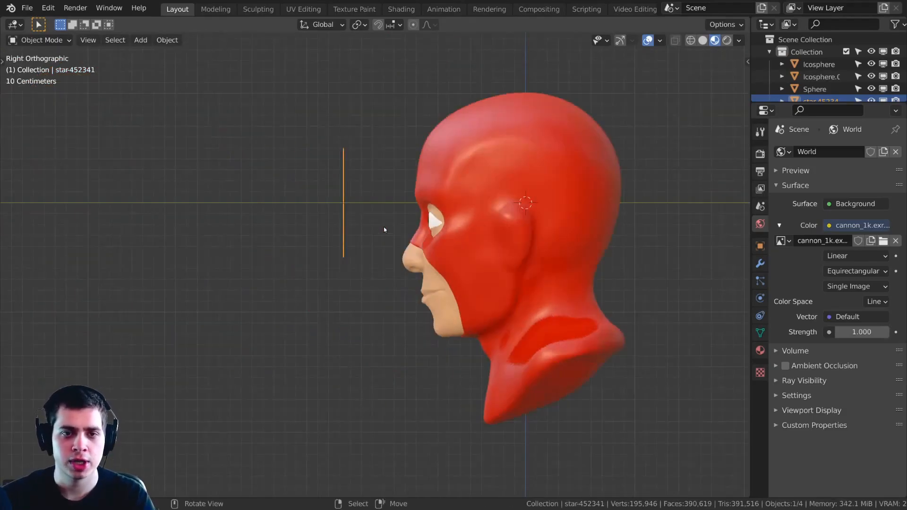
scroll(373, 274, "up", 6)
key("g")
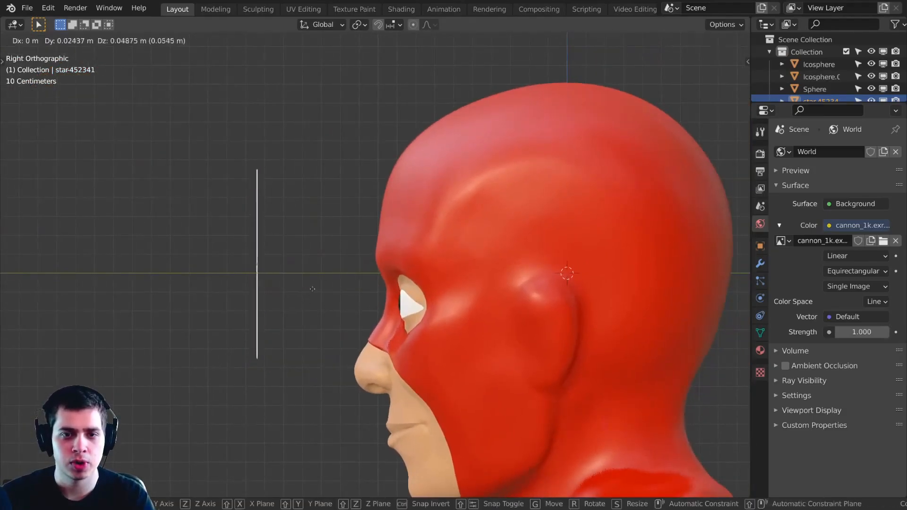
key("r")
key("s")
left_click(376, 239)
key("g")
left_click(426, 232)
key("s")
left_click(417, 226)
key("g")
left_click(435, 224)
- Fine-tune the star plane's tilt and position so it lies just in front of the forehead
key("g")
left_click(441, 228)
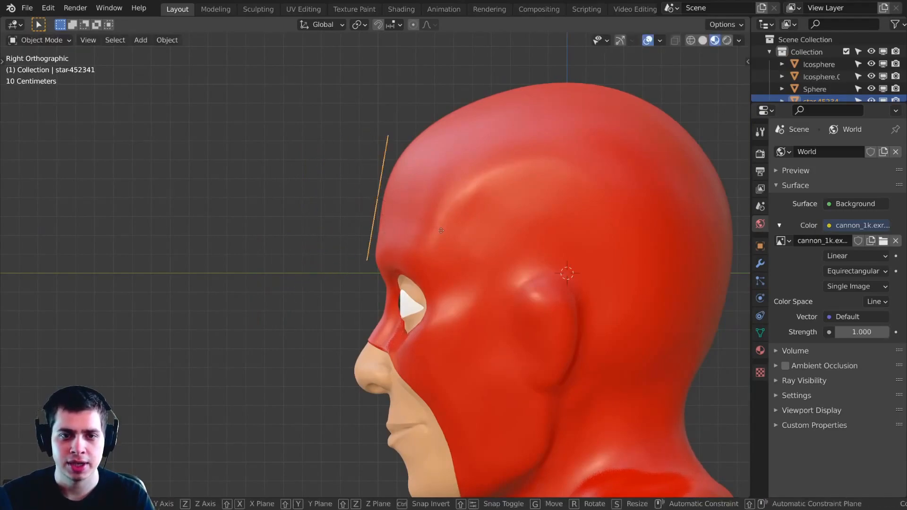
key("r")
left_click(445, 233)
key("g")
left_click(447, 235)
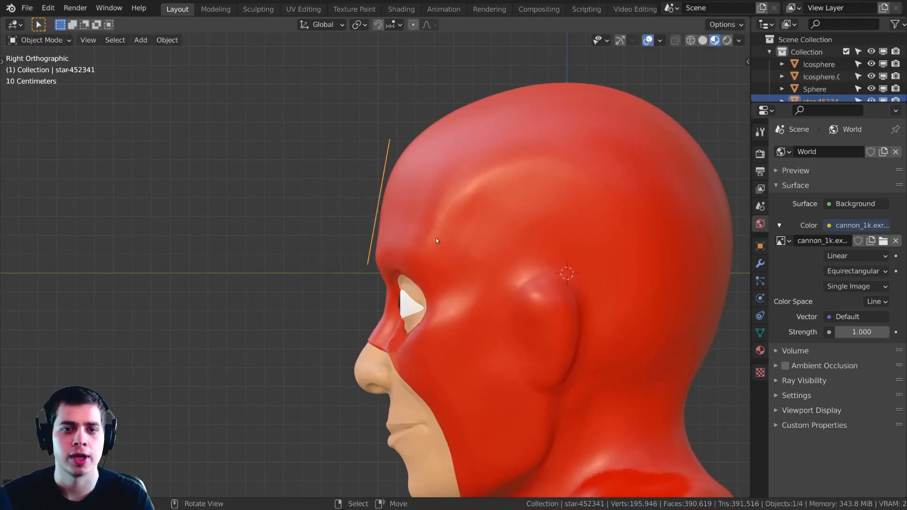
- In Edit Mode, add three evenly spaced vertical loop cuts to the star plane
middle_click_drag(436, 238, 533, 272)
scroll(533, 272, "up", 5)
scroll(490, 216, "down", 3)
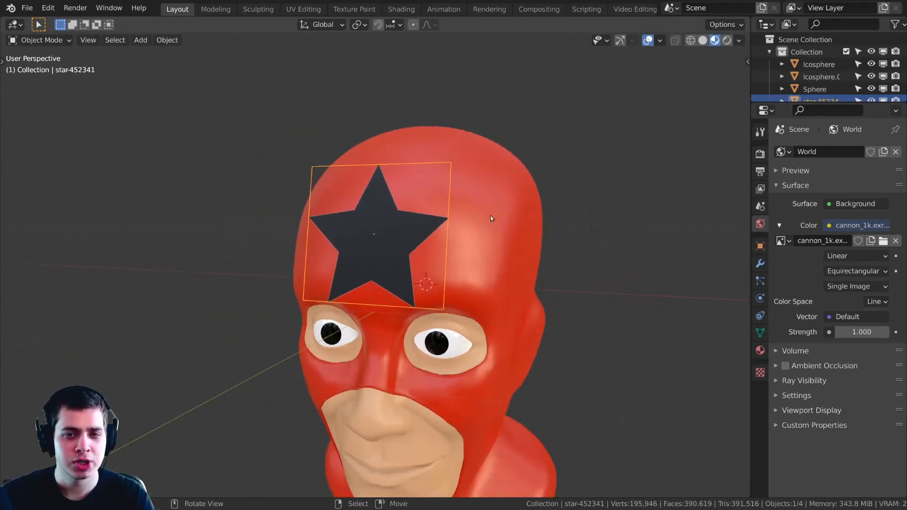
middle_click_drag(491, 215, 387, 232)
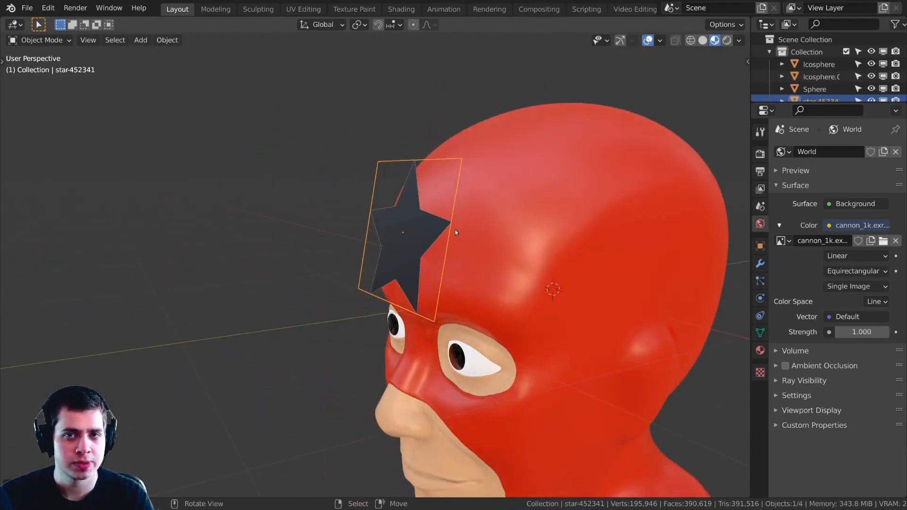
middle_click_drag(453, 231, 427, 232)
middle_click_drag(470, 202, 494, 226)
scroll(465, 194, "up", 2)
key("Tab")
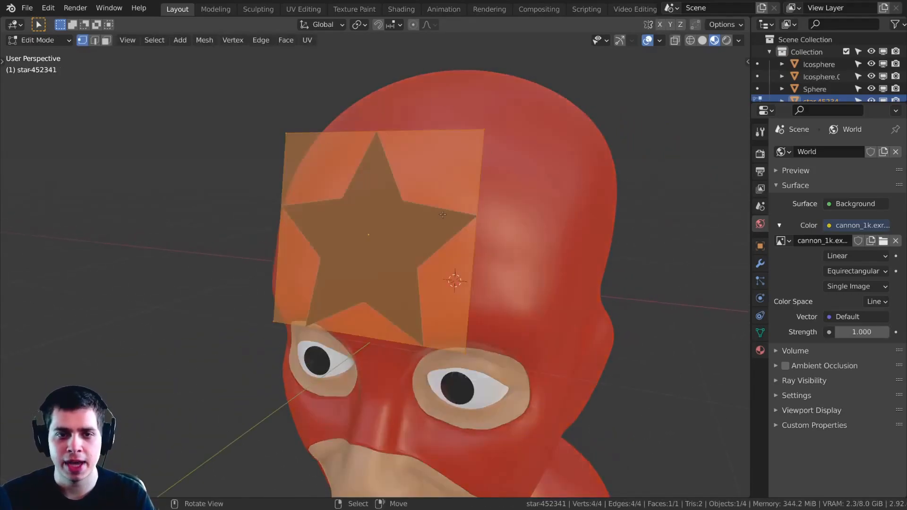
key("ctrl+r")
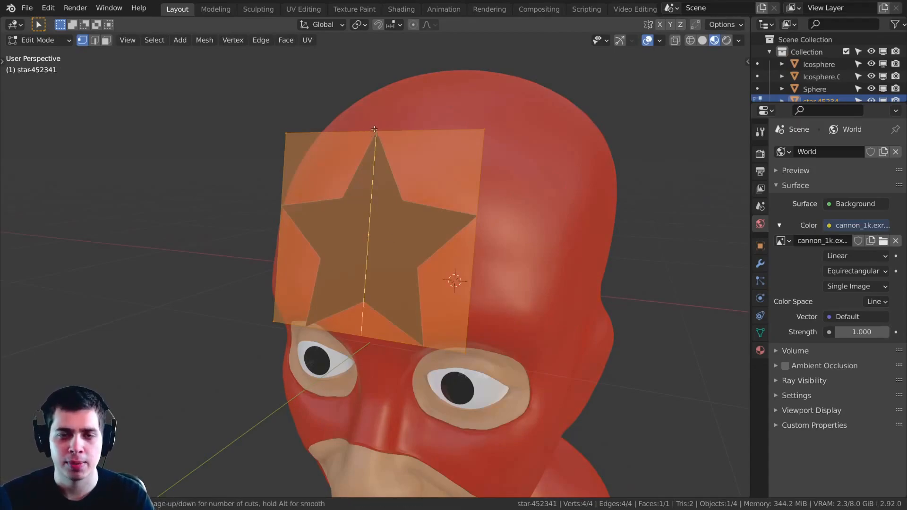
scroll(375, 131, "up", 1)
scroll(375, 132, "up", 1)
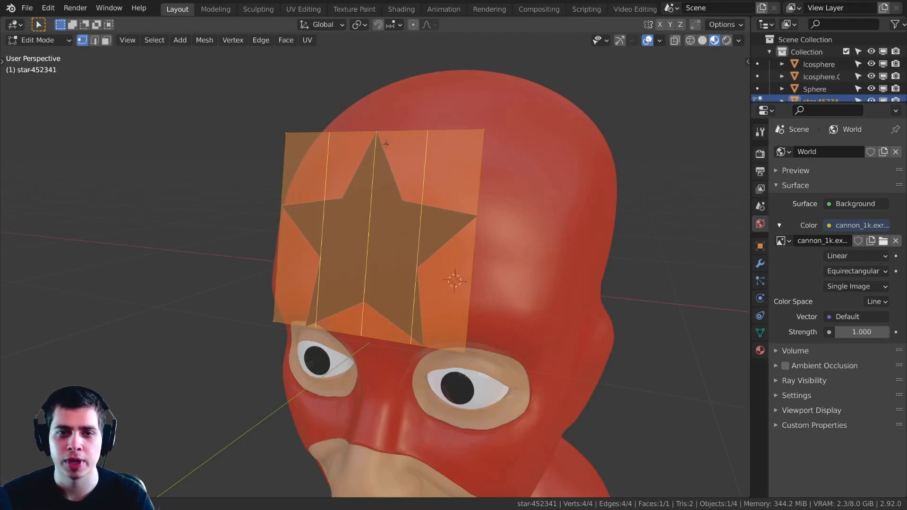
left_click(391, 135)
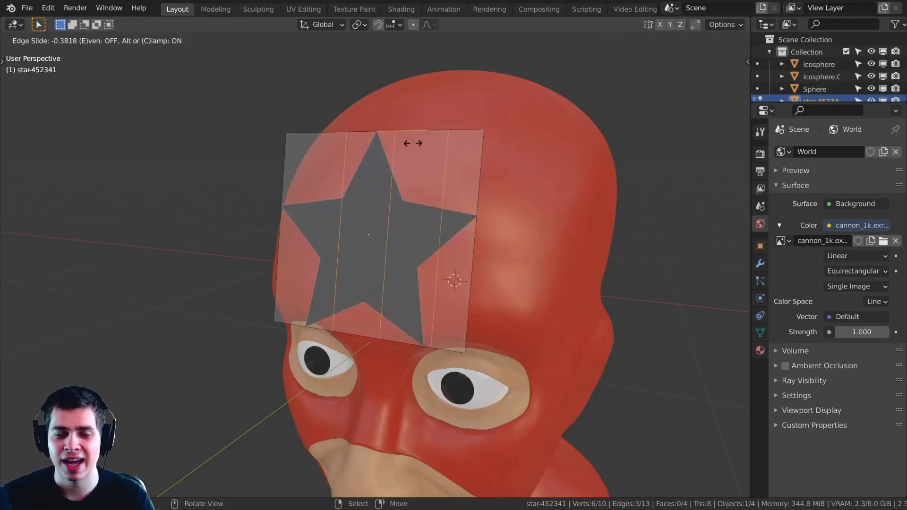
right_click(400, 101)
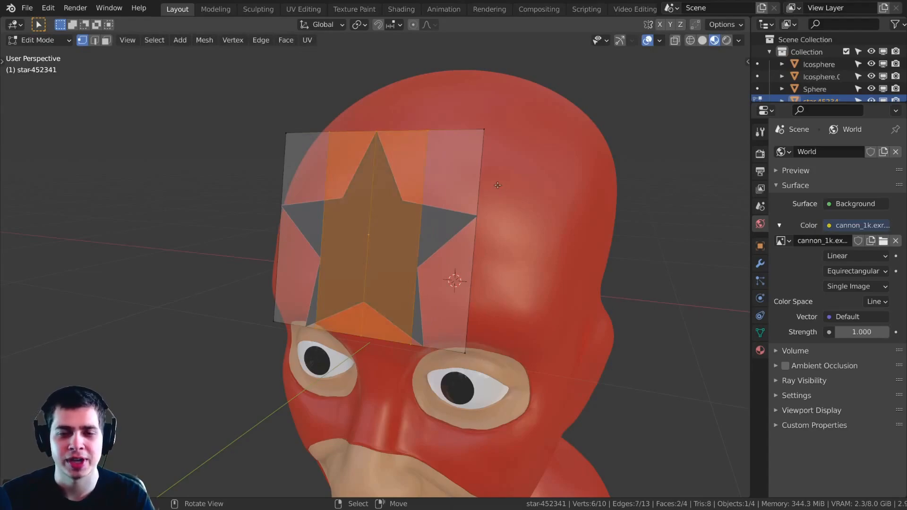
- Add three evenly spaced horizontal loop cuts across the star plane
key("ctrl+r")
scroll(463, 221, "up", 2)
scroll(465, 223, "down", 2)
scroll(468, 225, "up", 2)
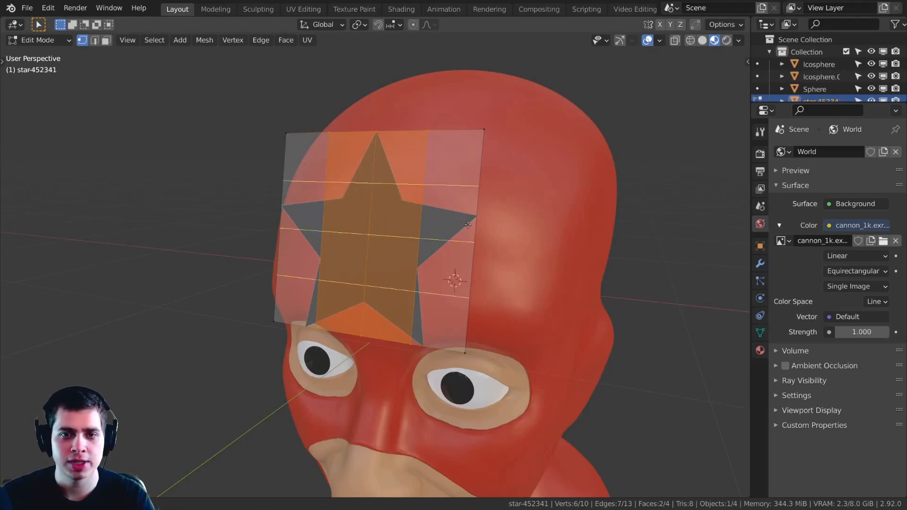
left_click(469, 224)
right_click(474, 209)
- In wireframe side view, select the star plane's upper vertices and move them back to follow the curve of the forehead
middle_click_drag(477, 243, 493, 241)
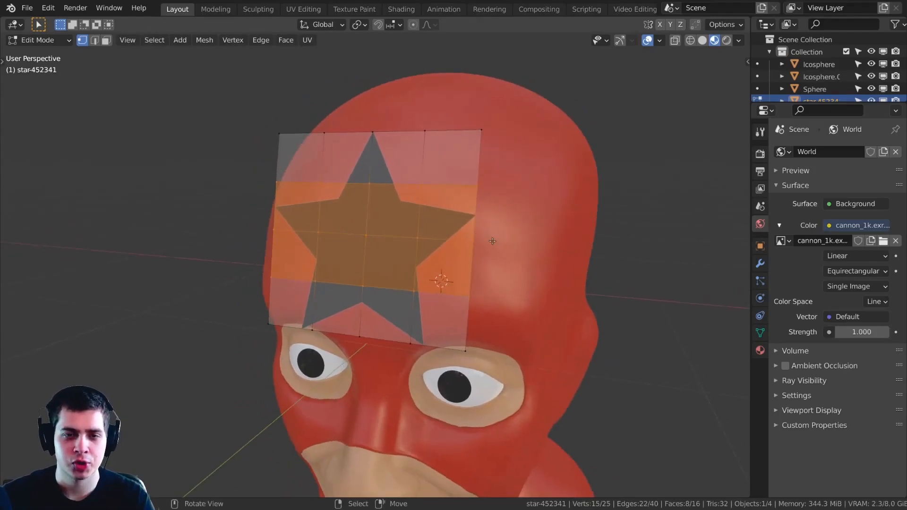
key("KP_3")
key("z")
left_click(81, 259)
middle_click_drag(379, 260, 326, 257, "shift")
key("alt+a")
scroll(353, 239, "down", 1)
middle_click_drag(367, 236, 391, 232, "shift")
key("b")
left_click_drag(338, 126, 429, 212)
scroll(429, 211, "up", 1)
key("g")
left_click(453, 193)
key("g")
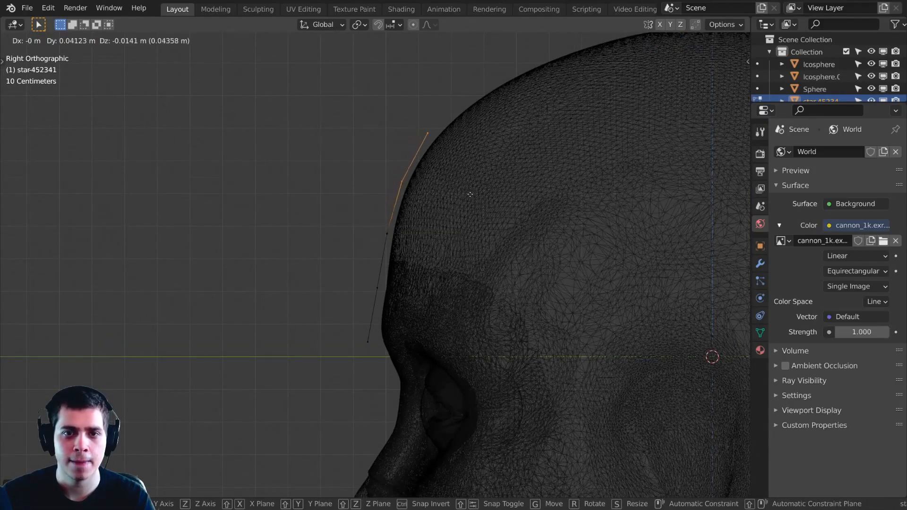
left_click(467, 197)
- Select the star plane's lower vertices, then rotate and move them to follow the brow
key("alt+a")
key("b")
left_click_drag(462, 267, 299, 379)
key("r")
left_click(482, 335)
key("g")
left_click(457, 320)
key("r")
left_click(457, 321)
key("g")
left_click(456, 322)
- Return to Object Mode and Material Preview shading to inspect the curved star on the forehead
key("Tab")
key("shift+z")
mouse_move(459, 321)
middle_mouse_down()
mouse_move(423, 317)
mouse_move(466, 283)
middle_mouse_up()
key("z")
middle_click_drag(466, 339, 404, 327)
middle_click_drag(385, 193, 310, 279)
- Select both outer vertical edges of the star plane in Edit Mode and move them back along the Y axis toward the head
key("Tab")
middle_click_drag(310, 246, 325, 202, "shift")
key("a")
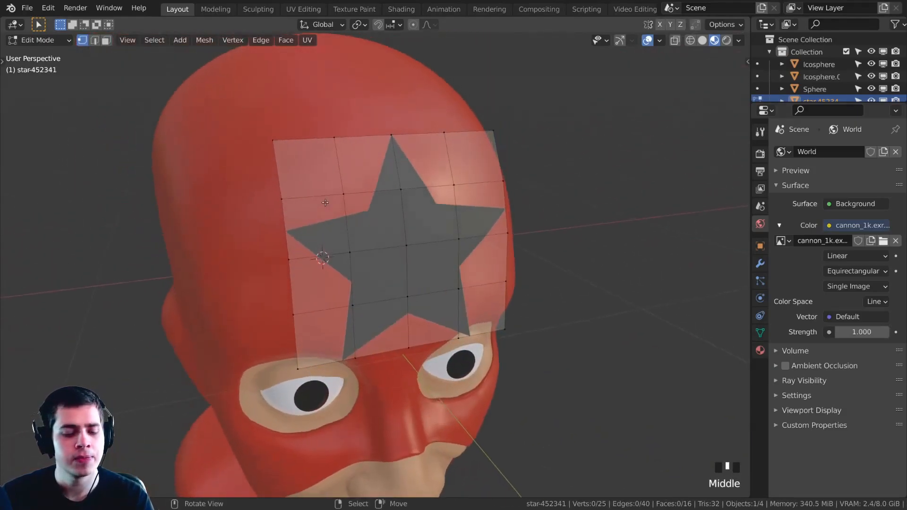
right_click(284, 218, "alt")
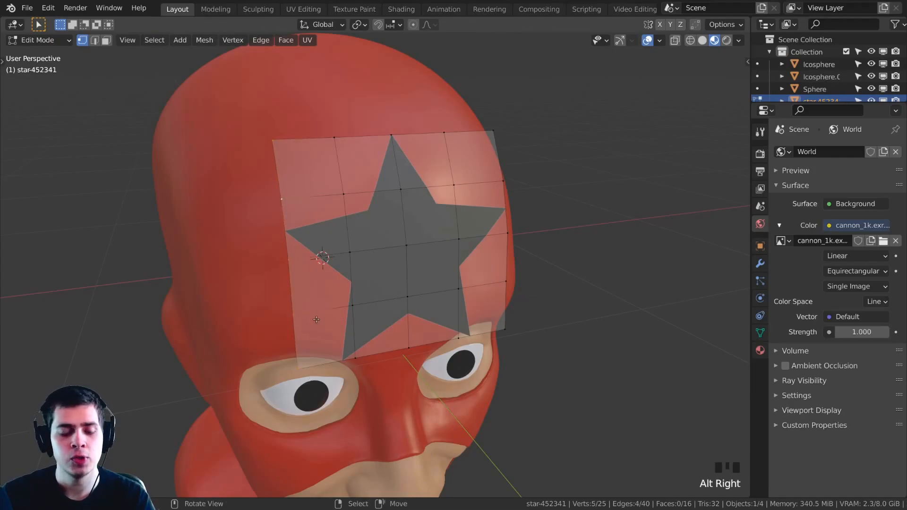
right_click(507, 209, "alt+shift")
middle_click_drag(507, 208, 725, 464)
key("KP_7")
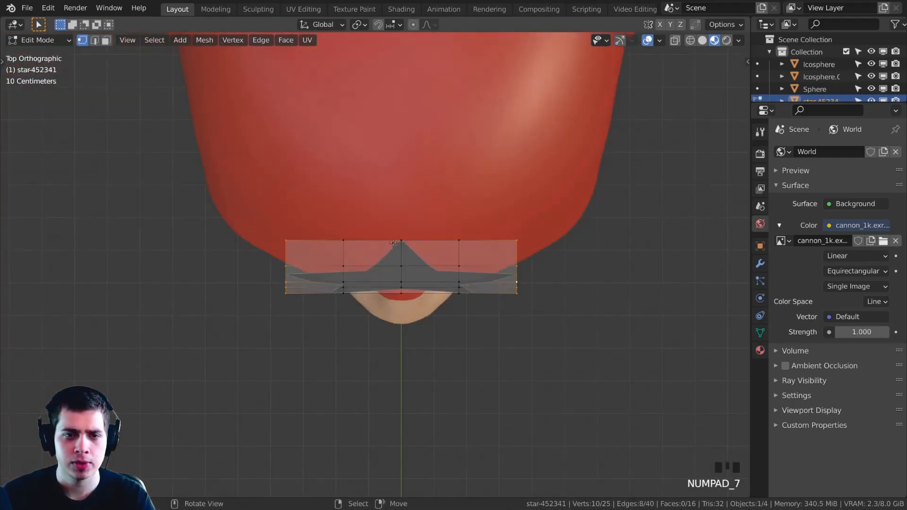
key("g")
middle_click_drag(397, 228, 398, 220)
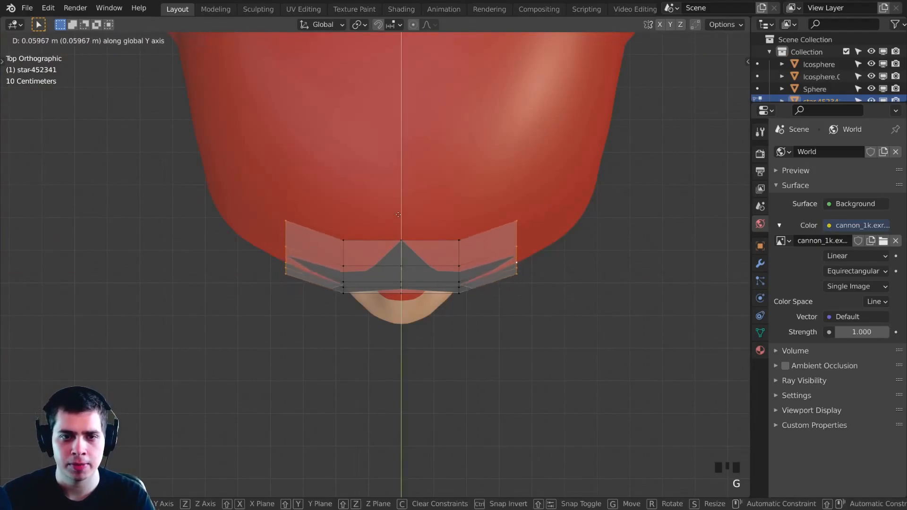
left_click(402, 212)
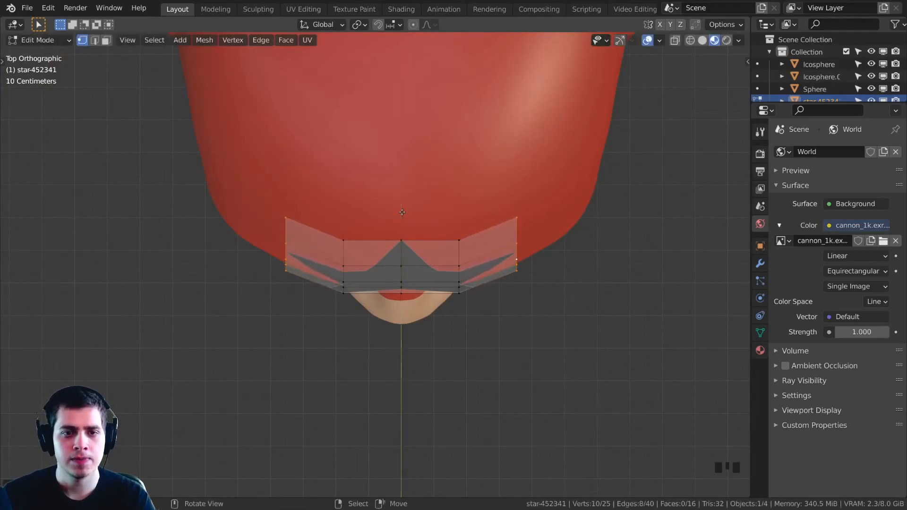
- Select the inner vertical edge loops on either side of the star's center and move them about 0.017 m along the Y axis
middle_click_drag(402, 212, 461, 229)
right_click(342, 239, "alt+shift")
middle_click_drag(342, 239, 479, 261)
key("g")
key("y")
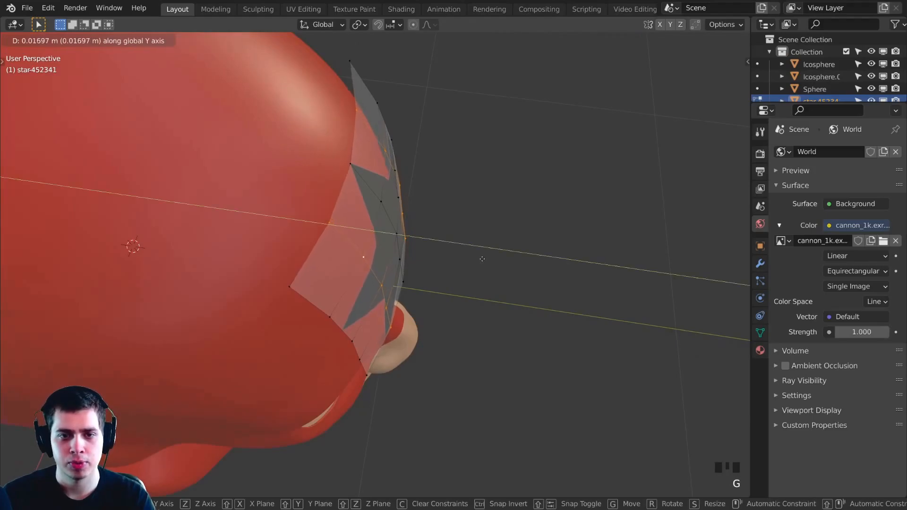
left_click(482, 261)
- Return to Object Mode and reselect the star plane on the forehead
key("Tab")
key("a")
middle_click_drag(470, 285, 422, 224)
right_click(399, 234)
- Adjust the star plane's height on the forehead along the Z axis and shade it smooth
key("g")
right_click(431, 257)
key("g")
key("x")
right_click(463, 249)
key("g")
key("z")
left_click(442, 224)
key("w")
left_click(361, 227)
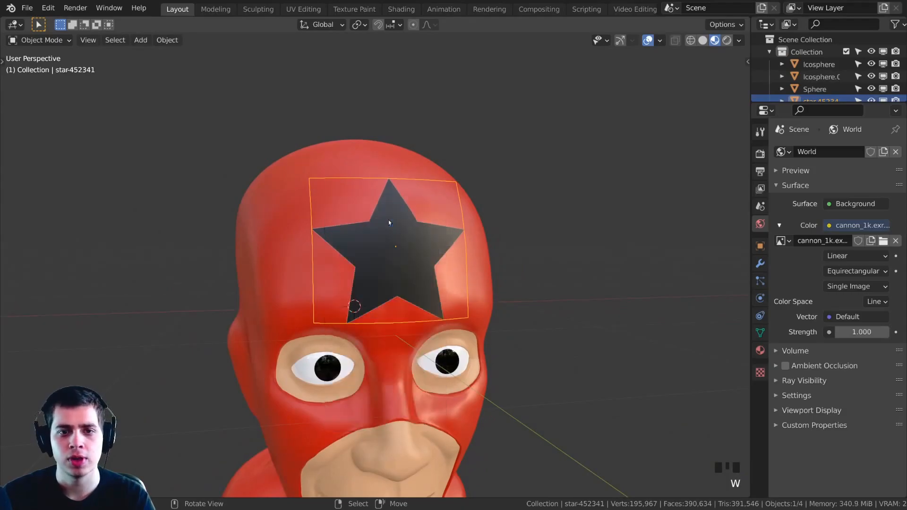
- Add a Subdivision Surface modifier to the star plane on the forehead
middle_click_drag(362, 228, 472, 223)
scroll(449, 184, "up", 2)
middle_click_drag(449, 184, 412, 198, "shift")
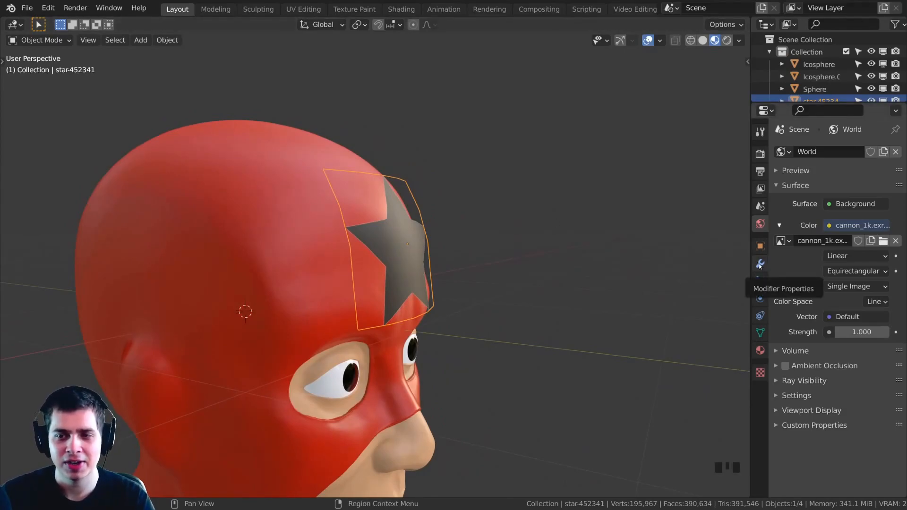
left_click(760, 265)
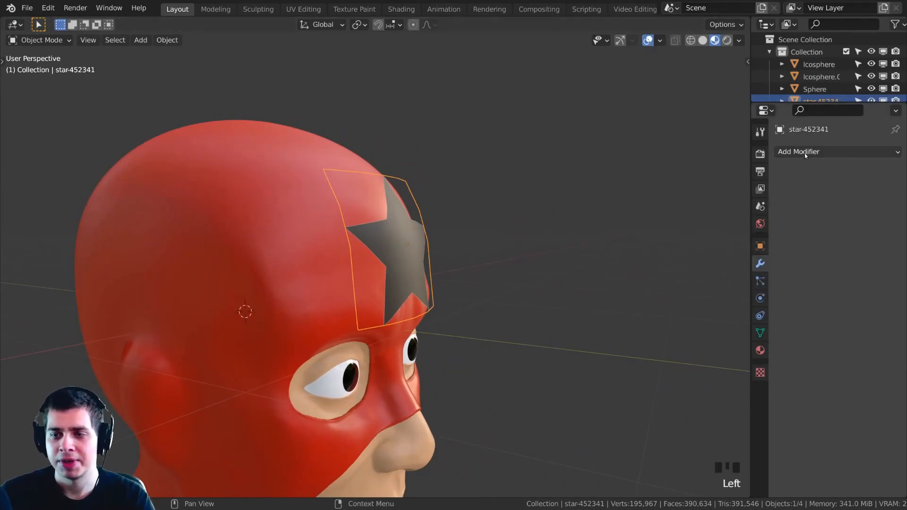
left_click(804, 153)
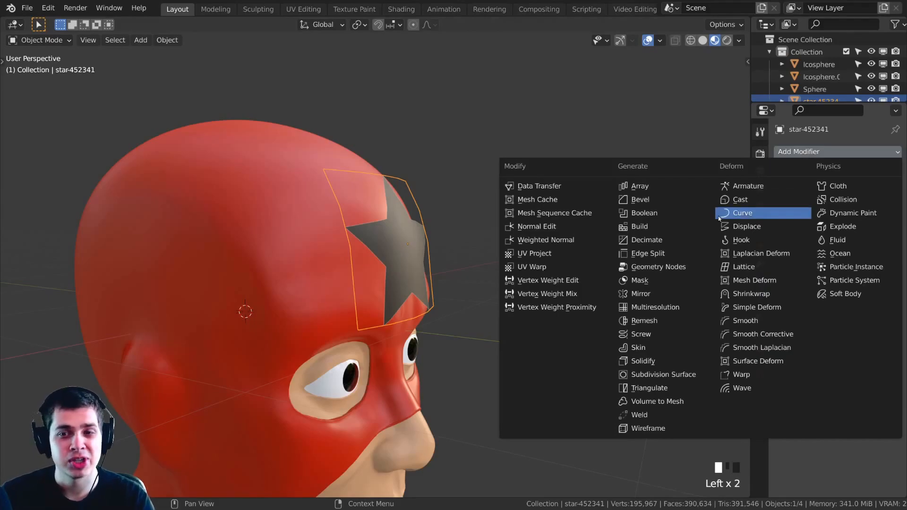
left_click(657, 376)
middle_click_drag(561, 260, 425, 278)
scroll(618, 228, "up", 2)
middle_click_drag(430, 232, 438, 237, "shift")
middle_click_drag(491, 106, 468, 128)
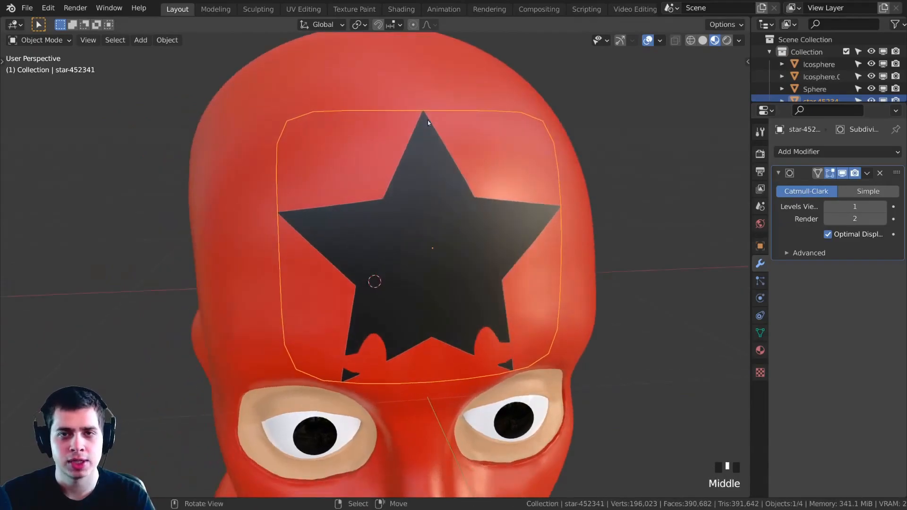
- Set the star plane's subdivision levels to 5 for both viewport and render
scroll(469, 127, "down", 2)
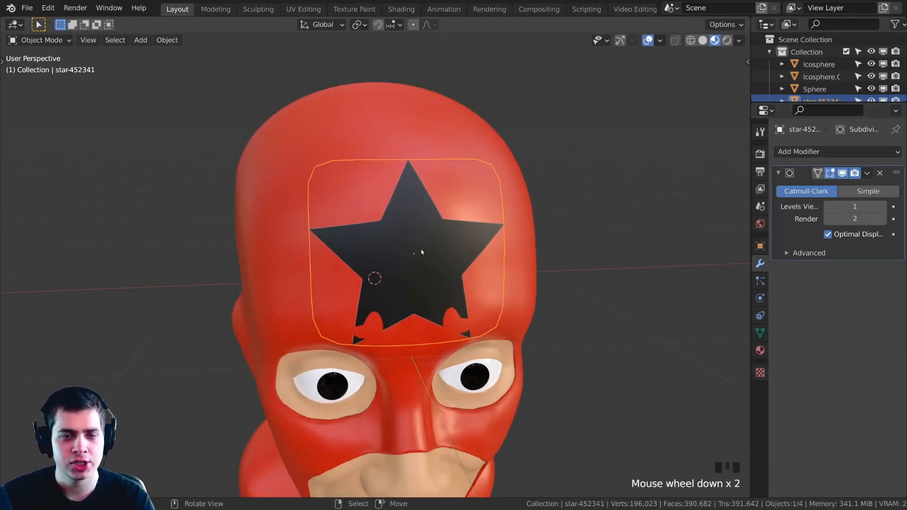
scroll(428, 248, "up", 1)
middle_click_drag(430, 247, 356, 246)
scroll(384, 245, "down", 1)
scroll(556, 220, "up", 2)
middle_click_drag(620, 231, 607, 245)
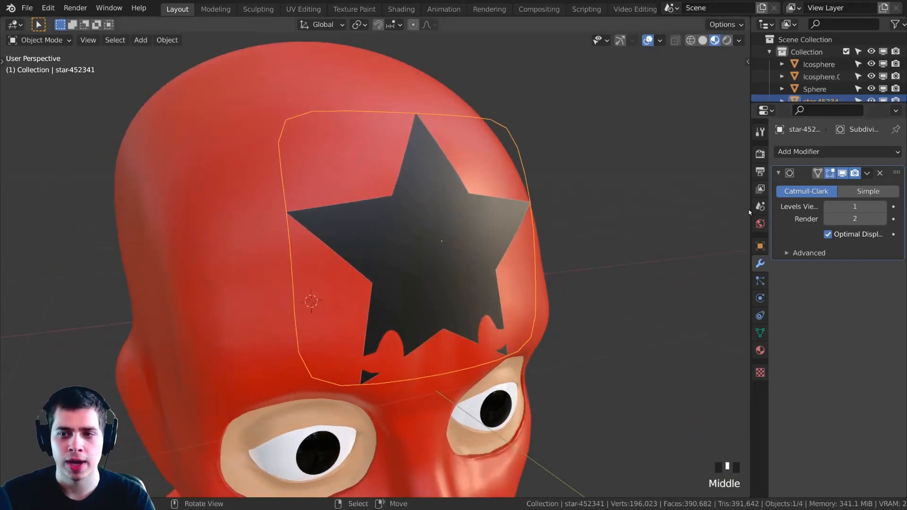
left_click_drag(752, 217, 719, 214)
left_click(883, 208)
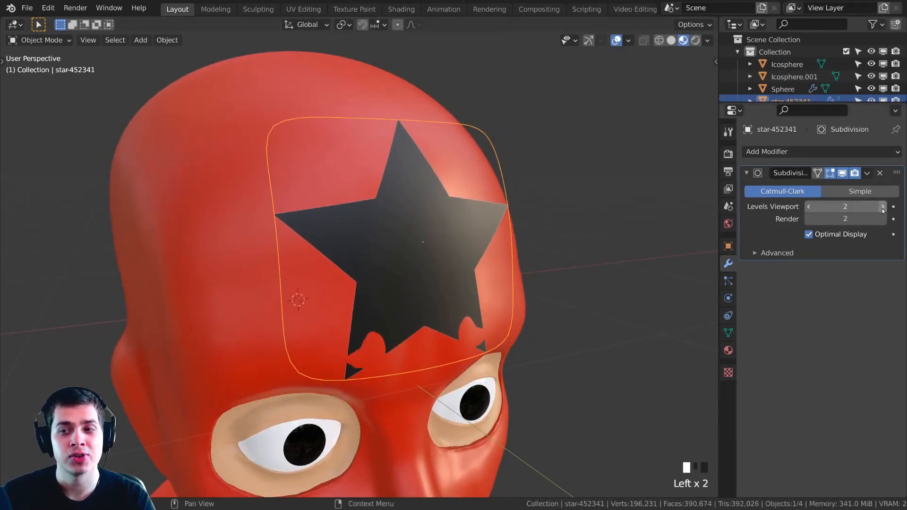
left_click(882, 207)
left_click(882, 219)
left_click(882, 218)
left_click(882, 219)
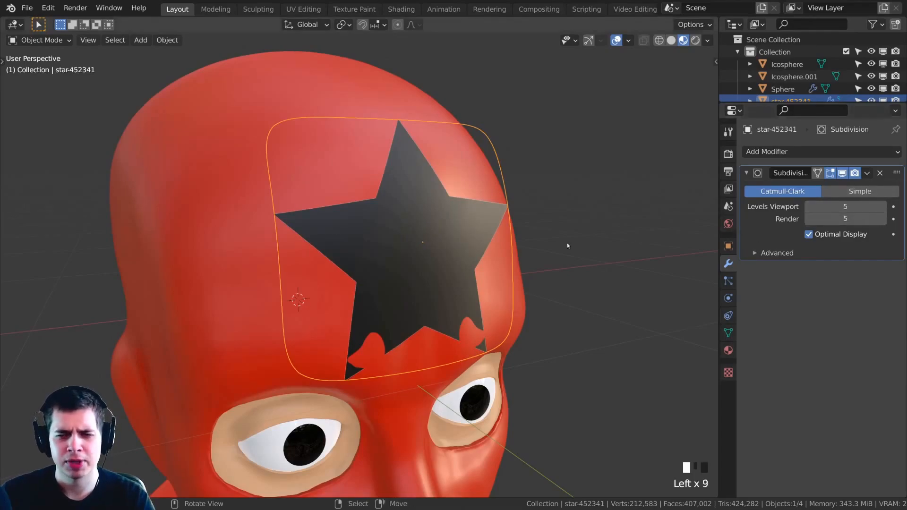
- Change the star plane's subdivision type from Catmull-Clark to Simple to keep its corners and star points intact
scroll(460, 264, "down", 2)
key("g")
right_click(554, 219)
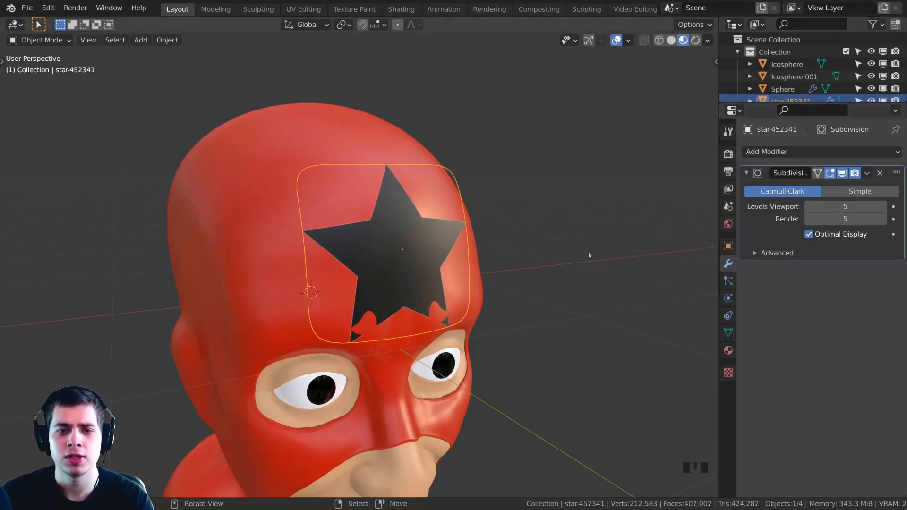
middle_click_drag(628, 255, 399, 265)
scroll(395, 171, "up", 3)
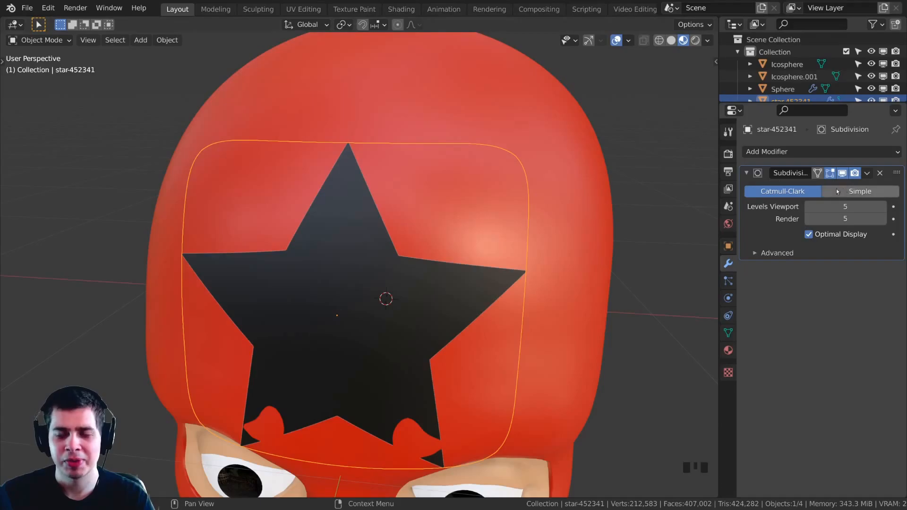
left_click(860, 191)
middle_click_drag(470, 232, 481, 189)
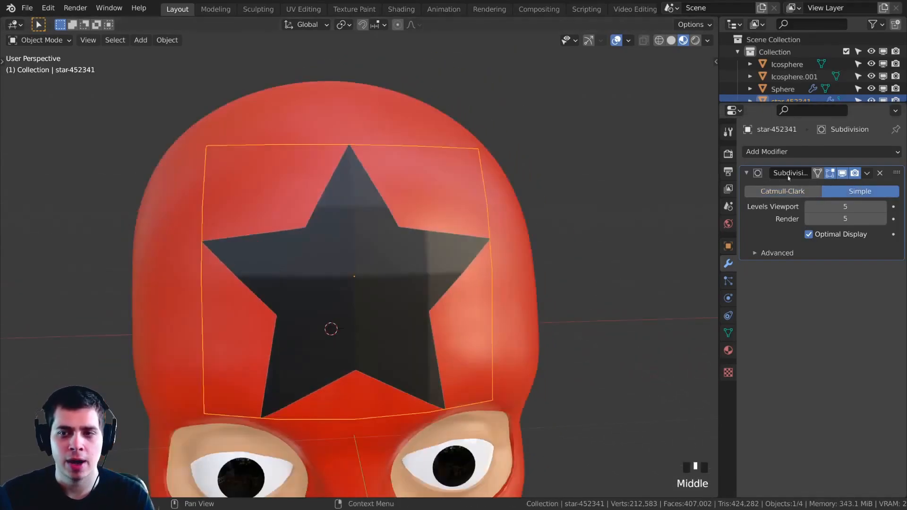
- Add a Shrinkwrap modifier to the star plane and pick the head mesh Icosphere.001 as its target
left_click(777, 154)
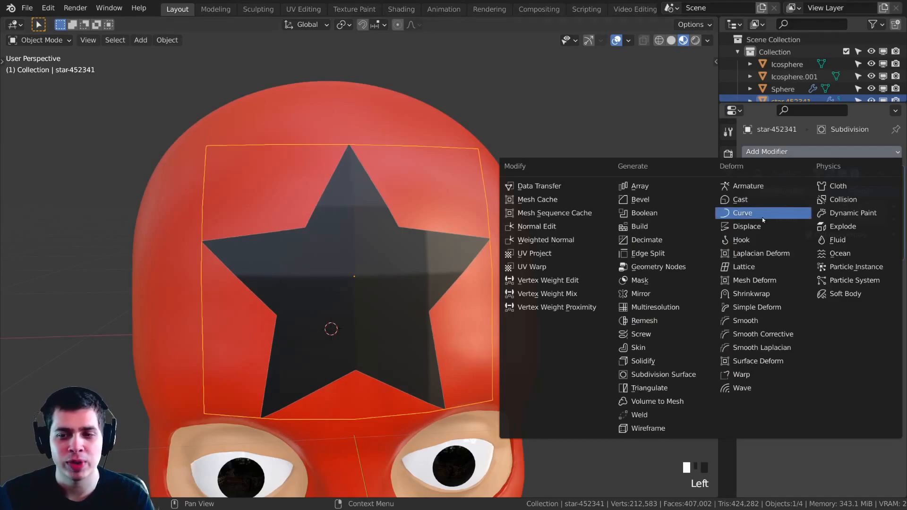
left_click(765, 295)
middle_click_drag(508, 240, 460, 246)
scroll(395, 364, "up", 1)
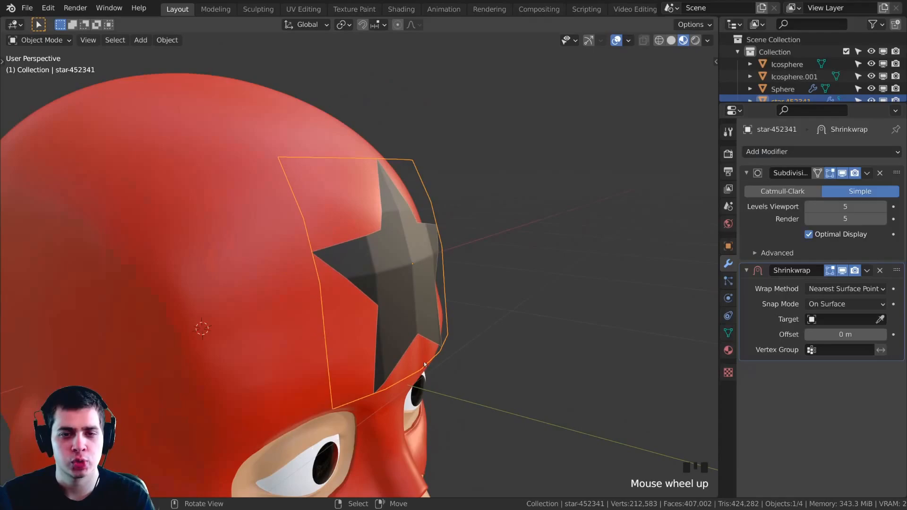
scroll(211, 352, "down", 2)
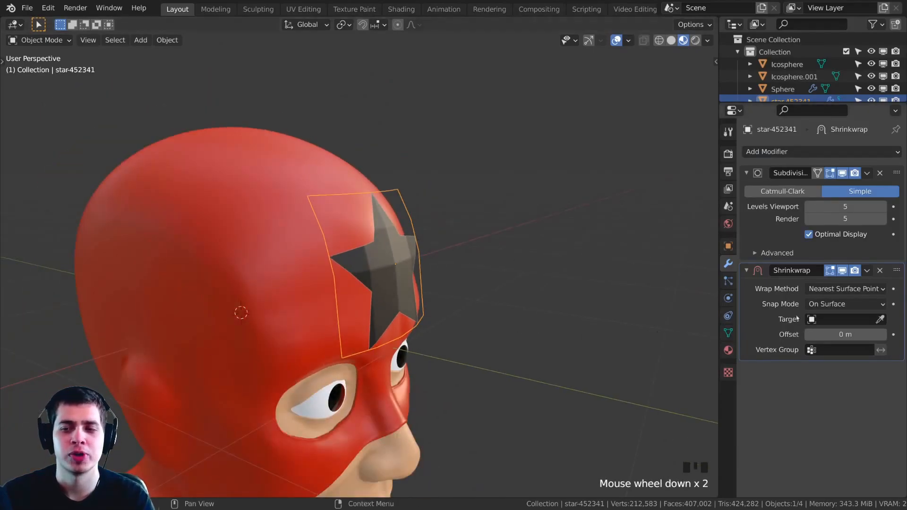
left_click(882, 320)
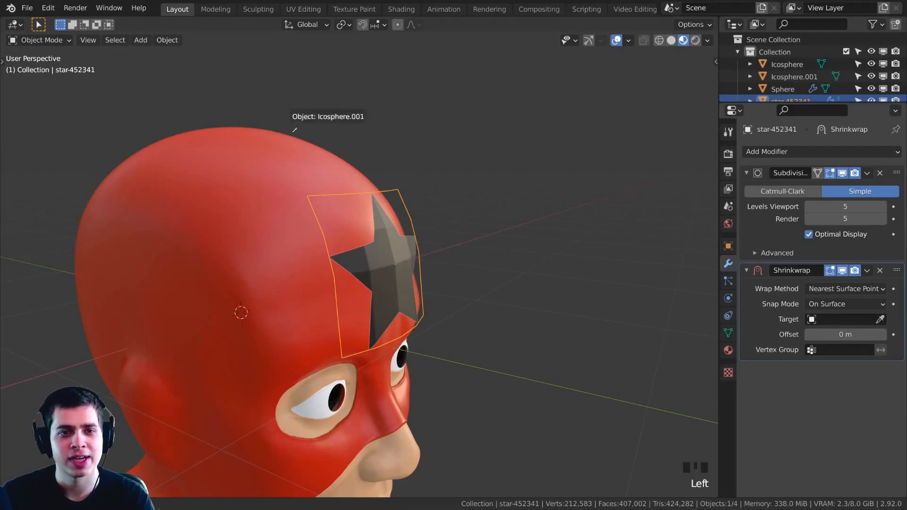
left_click(327, 132)
middle_click_drag(438, 141, 364, 137)
scroll(401, 249, "up", 2)
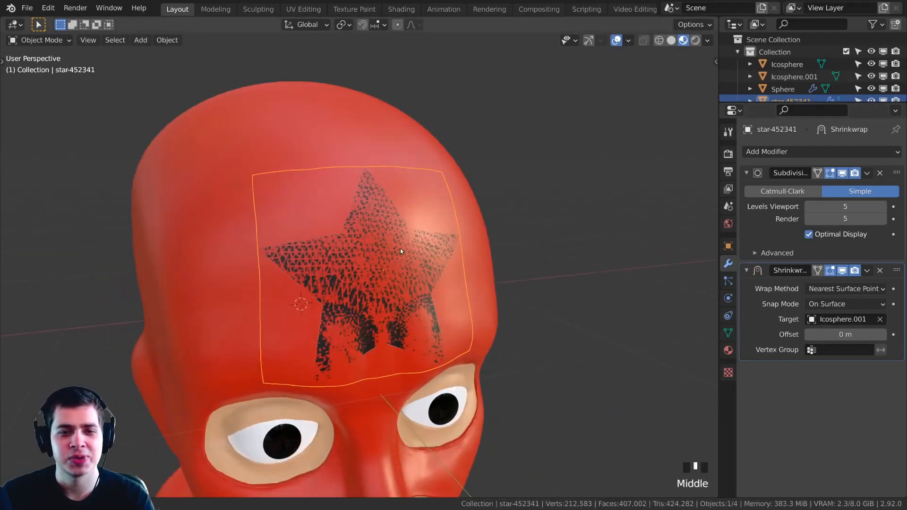
scroll(416, 281, "up", 1)
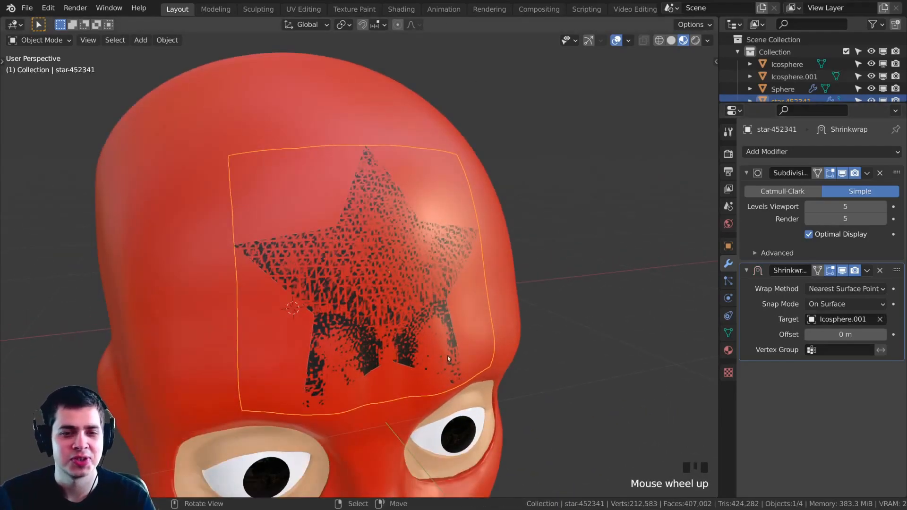
scroll(418, 358, "down", 2)
scroll(419, 359, "up", 1)
key("g")
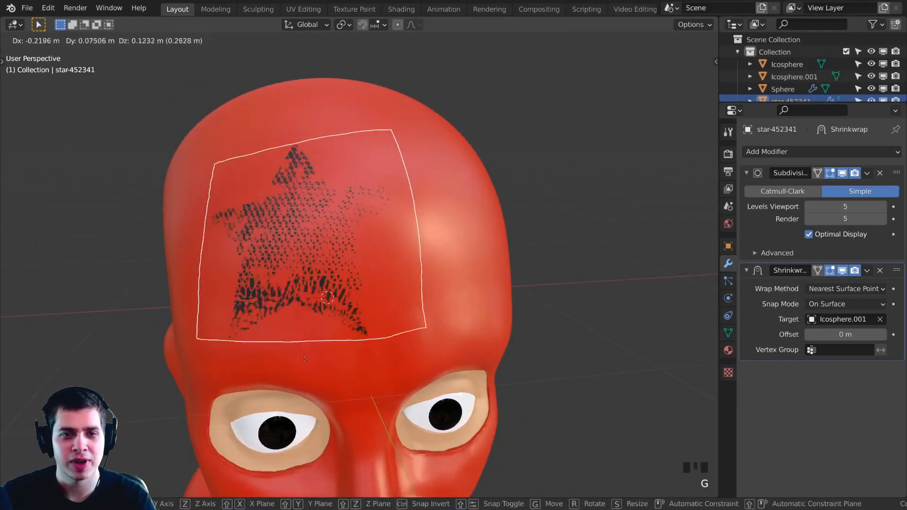
right_click(302, 356)
middle_click_drag(302, 355, 580, 336)
key("g")
right_click(581, 290)
middle_click_drag(582, 290, 589, 335)
middle_click_drag(589, 335, 601, 320, "shift")
- Set the star's Shrinkwrap offset to 0.0005 m and check how closely it hugs the forehead
left_click_drag(857, 335, 869, 335)
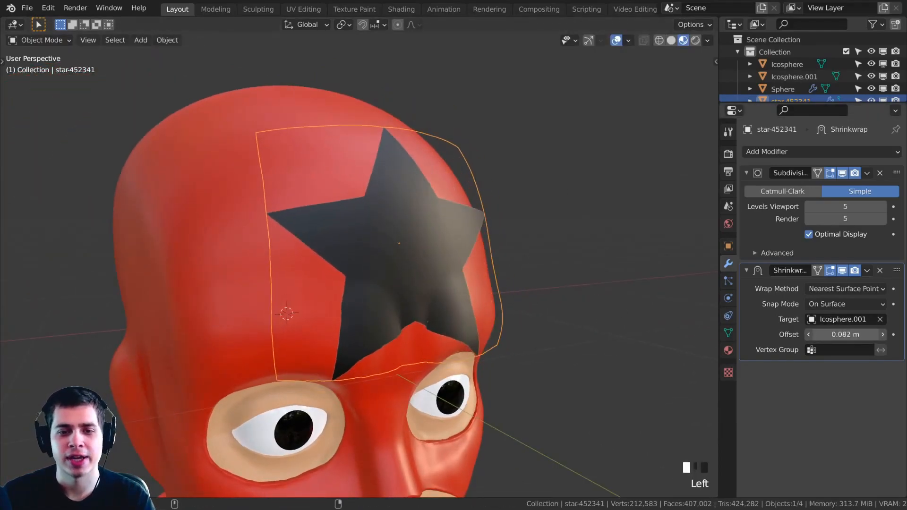
right_click(856, 335)
left_click(821, 333)
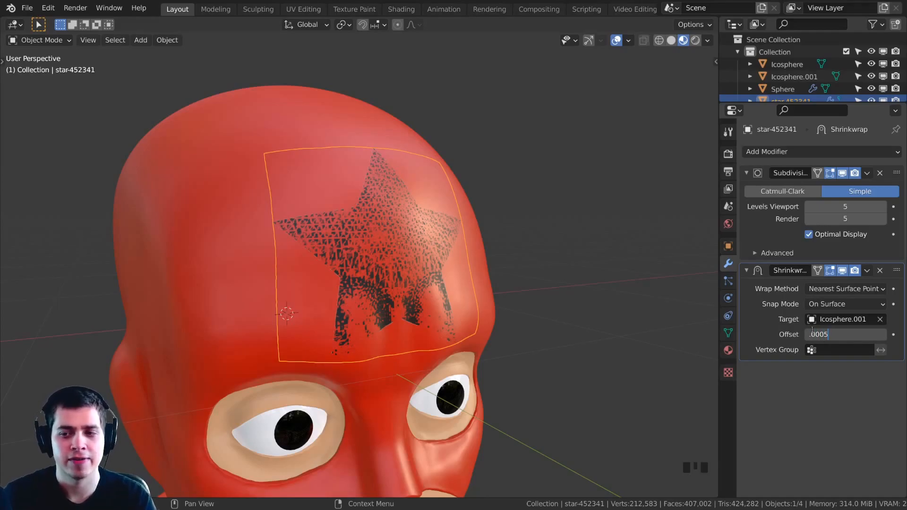
key("Left")
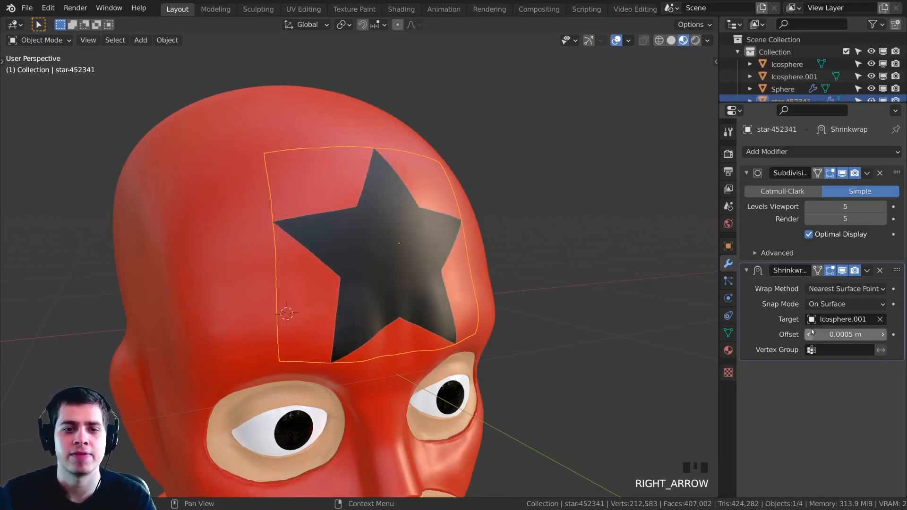
middle_click_drag(330, 259, 453, 258)
scroll(453, 283, "up", 2)
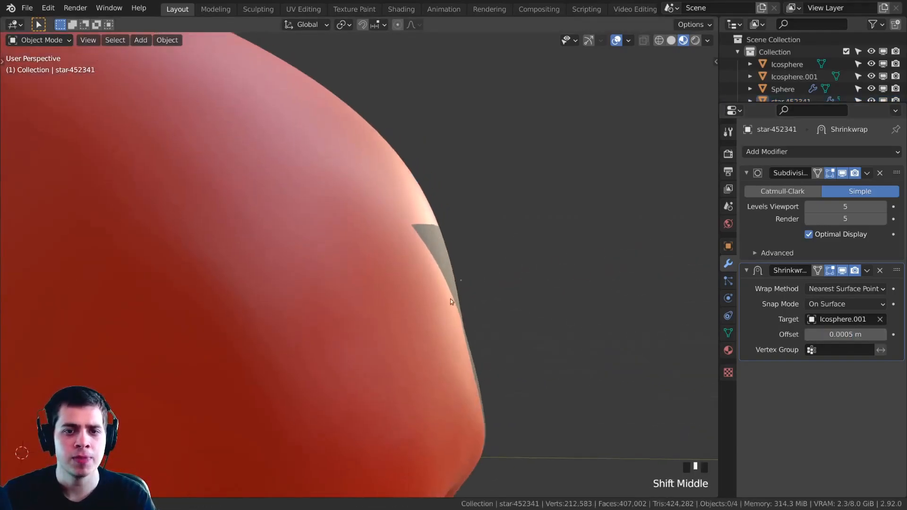
middle_click_drag(457, 353, 295, 278, "shift")
scroll(384, 263, "down", 3)
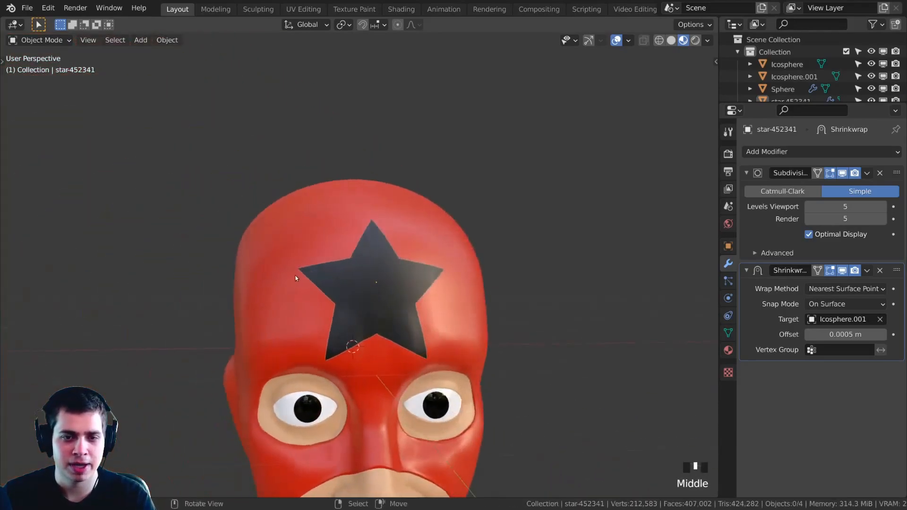
- Reselect the star plane on the forehead and open its mesh in Edit Mode
scroll(378, 265, "up", 2)
left_click(379, 265)
middle_click_drag(378, 265, 401, 294)
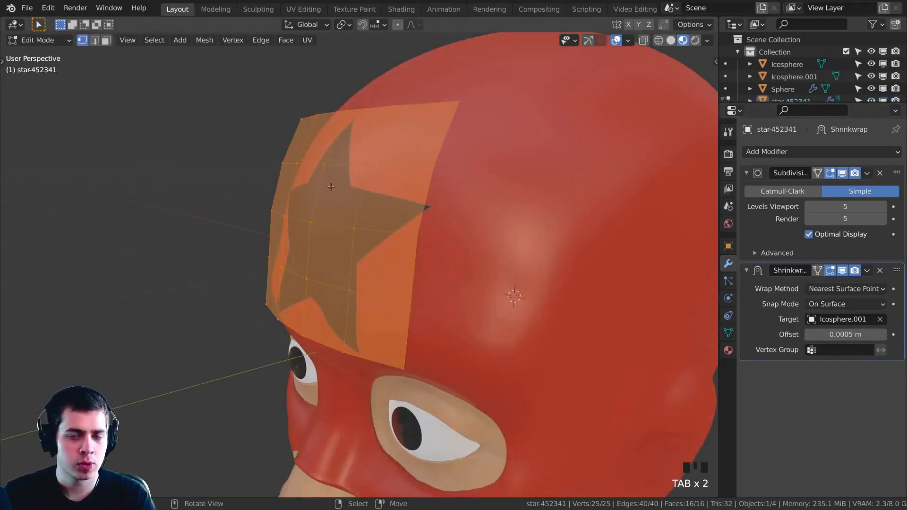
scroll(379, 185, "down", 2)
middle_click_drag(379, 186, 307, 200)
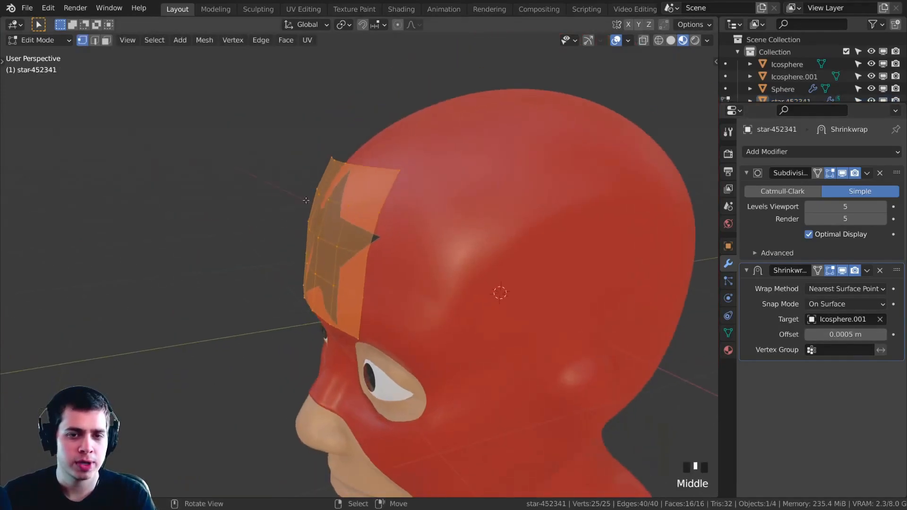
middle_click_drag(357, 217, 319, 209)
middle_click_drag(319, 209, 442, 229, "shift")
- Try moving the star's mesh forward along the Y axis, inspect its edges, and undo the move
key("g")
right_click(378, 232)
scroll(442, 228, "up", 3)
scroll(442, 228, "down", 3)
key("g")
key("y")
left_click(318, 235)
middle_click_drag(319, 235, 395, 269)
scroll(390, 247, "up", 8)
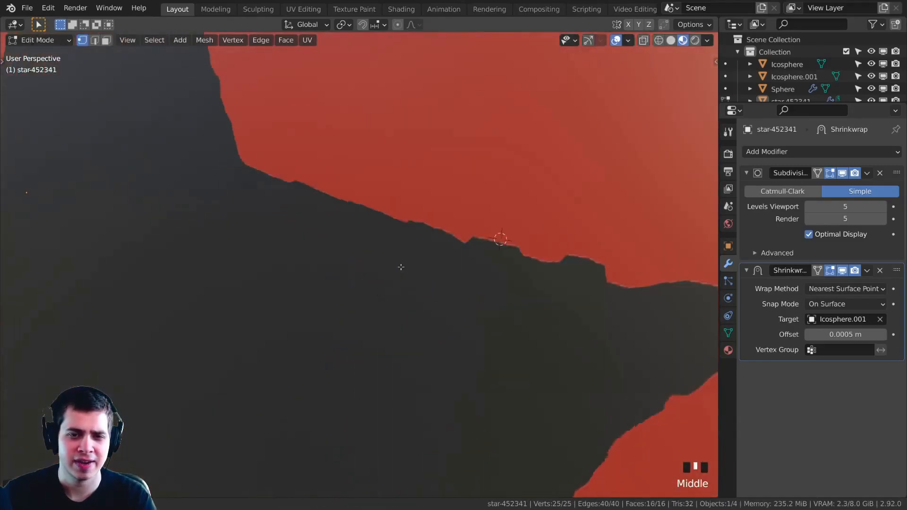
scroll(377, 214, "down", 1)
scroll(377, 214, "down", 7)
middle_click_drag(377, 214, 480, 265)
key("ctrl+z")
- Move the star's whole mesh along the Y axis in Edit Mode
key("Tab")
key("Tab")
key("g")
key("y")
left_click(356, 253)
key("s")
right_click(471, 260)
key("r")
right_click(474, 261)
- In right orthographic view, rotate, move and scale the star's mesh to follow the slope of the forehead
key("KP_5")
key("KP_3")
key("r")
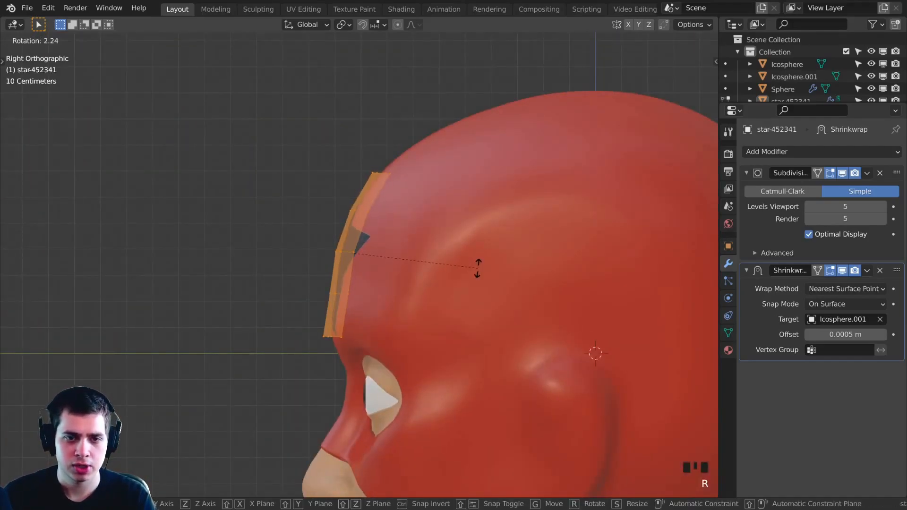
left_click(478, 269)
key("g")
left_click(479, 252)
key("r")
left_click(479, 258)
key("s")
left_click(474, 259)
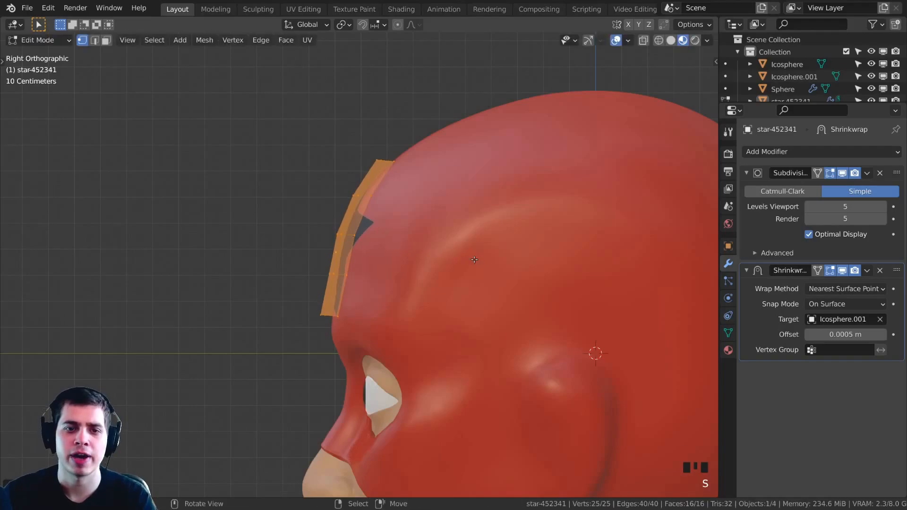
- Scale the star's mesh down so the star sits smaller on the forehead
middle_click_drag(475, 259, 521, 320)
key("Tab")
key("s")
left_click(516, 323)
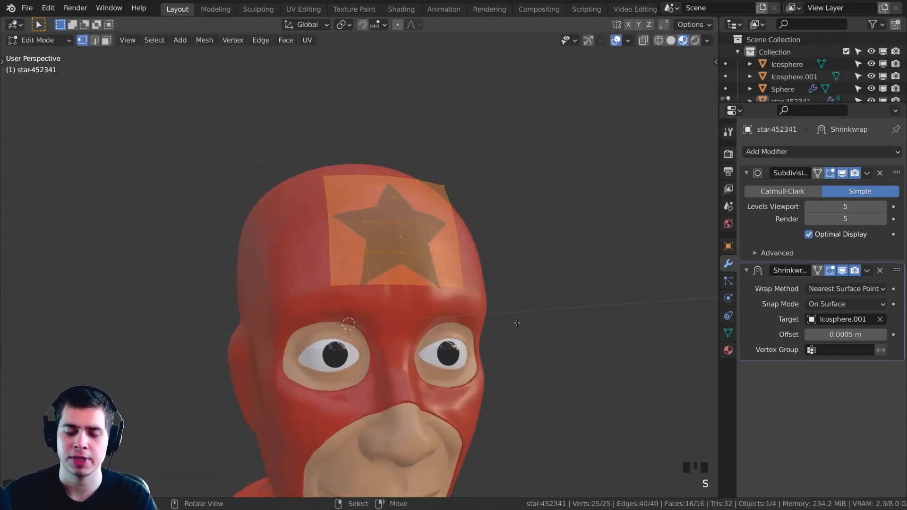
key("s")
left_click(575, 295)
- Fine-tune the smaller star mesh's position and rotation against the forehead in right orthographic view
key("KP_3")
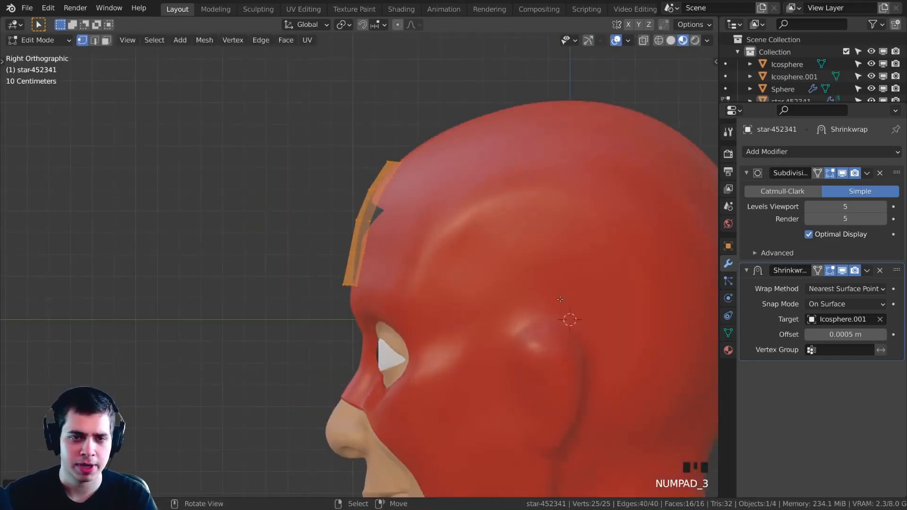
scroll(574, 295, "up", 2)
key("g")
left_click(483, 230)
key("r")
left_click(483, 230)
key("g")
left_click(483, 231)
key("r")
left_click(488, 175)
scroll(444, 194, "up", 1)
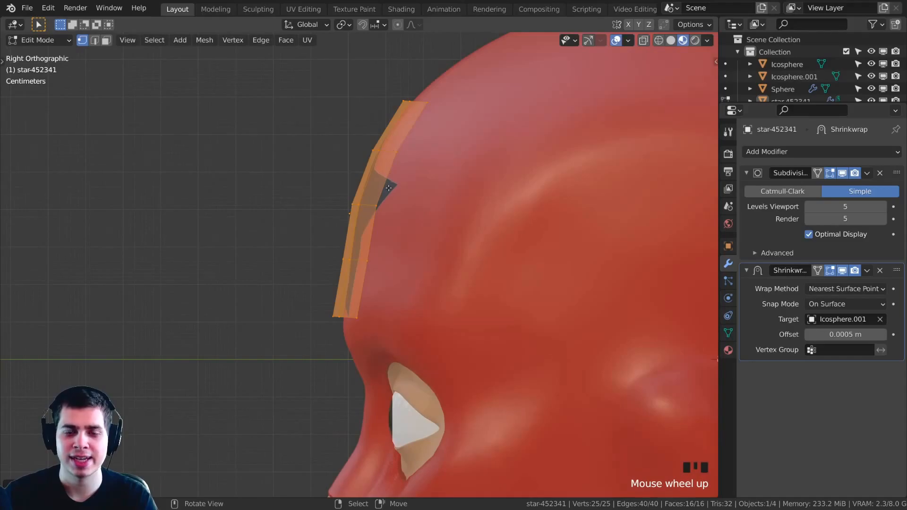
- Try moving the star's mesh far in front of the head along the Y axis, and undo the move
key("g")
right_click(450, 203)
key("g")
key("y")
left_click(287, 217)
middle_click_drag(286, 217, 399, 233)
scroll(334, 249, "down", 1)
scroll(385, 276, "up", 3)
key("ctrl+z")
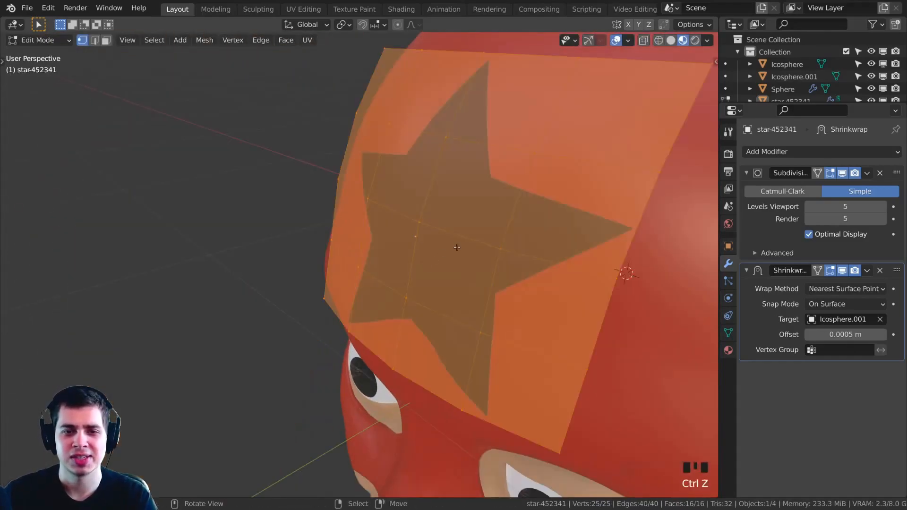
- Try another Y-axis move of the star's mesh, examine the star's edges up close, and undo it
key("g")
key("y")
left_click(391, 223)
scroll(391, 222, "up", 4)
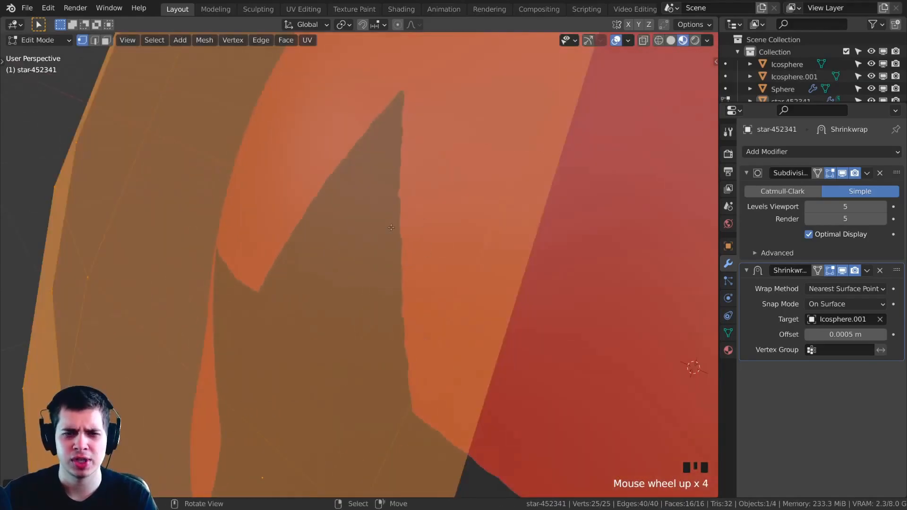
scroll(416, 211, "down", 3)
scroll(387, 203, "up", 4)
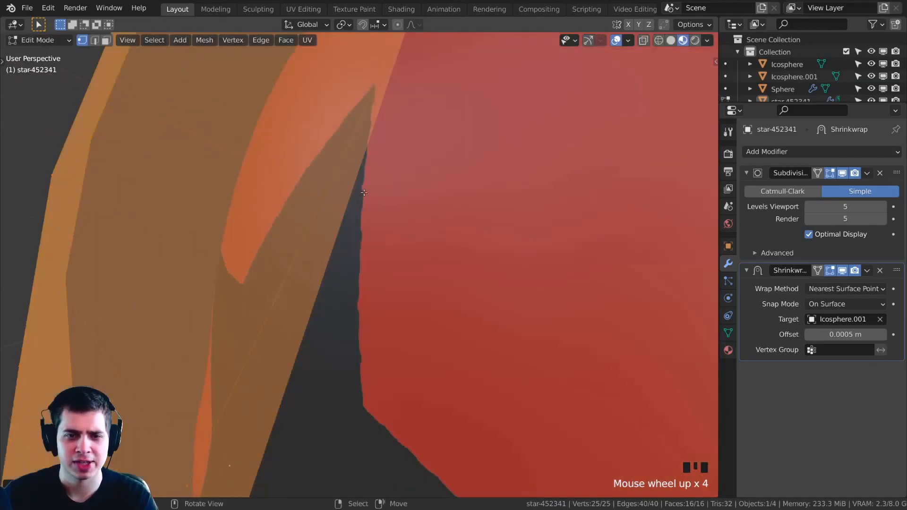
scroll(374, 293, "down", 4)
key("Tab")
scroll(421, 324, "down", 1)
key("Tab")
key("ctrl+z")
key("ctrl+z")
- Return the star plane to Object Mode and check its fit on the forehead from the front and side
middle_click_drag(420, 306, 322, 280)
key("Tab")
scroll(473, 338, "up", 5)
scroll(341, 322, "down", 3)
right_click(357, 282)
scroll(357, 282, "down", 5)
middle_click_drag(377, 283, 370, 262)
middle_click_drag(312, 255, 389, 301)
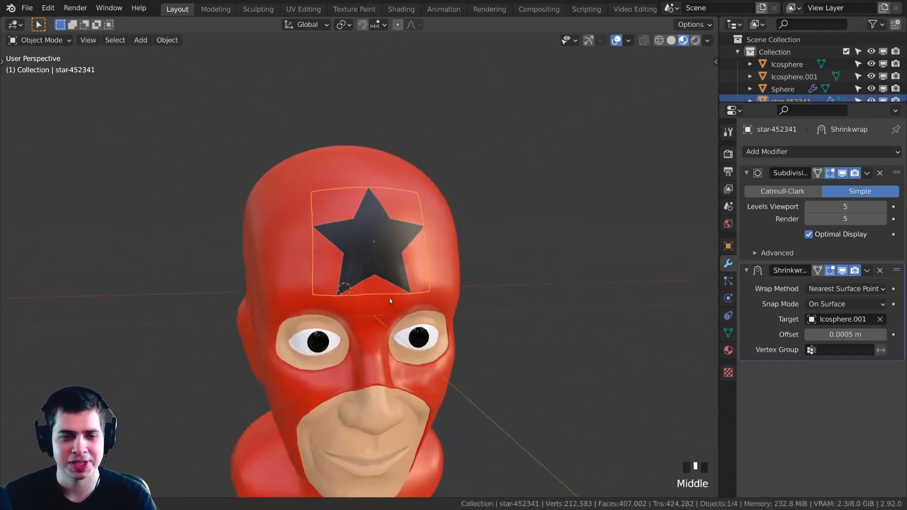
- Open the star's material nodes in the Shading workspace and bring the image texture and Principled BSDF into view
scroll(392, 256, "up", 2)
middle_click_drag(392, 257, 390, 236, "shift")
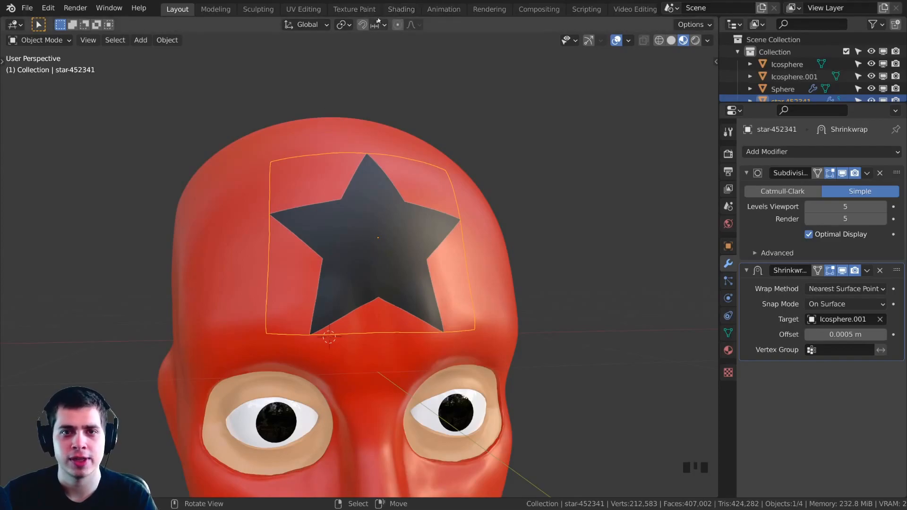
left_click(401, 9)
left_click_drag(471, 175, 188, 210)
middle_click_drag(188, 210, 172, 345, "shift")
scroll(139, 205, "up", 4)
left_click_drag(434, 294, 415, 289)
middle_click_drag(416, 289, 397, 256, "shift")
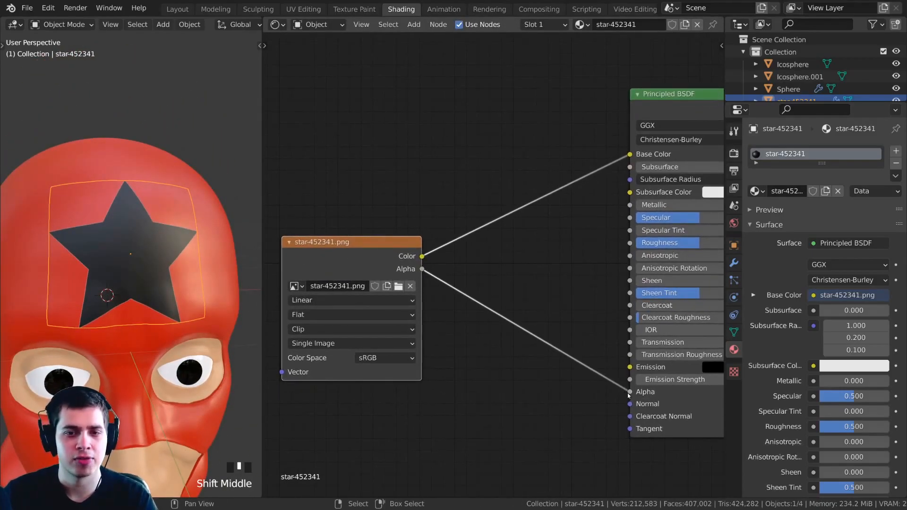
- Disconnect the star image's color from the Principled BSDF's Base Color and deselect the star
scroll(165, 299, "up", 3)
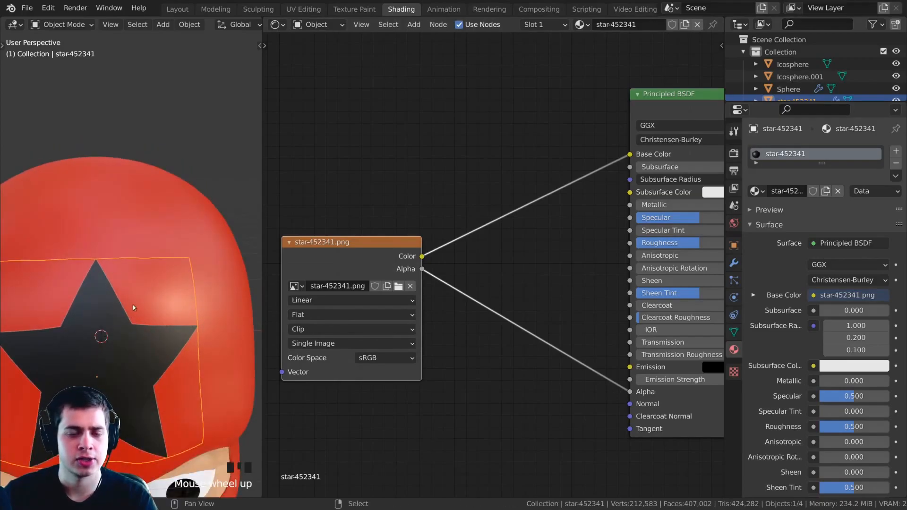
middle_click_drag(132, 310, 133, 277, "shift")
middle_click_drag(628, 160, 591, 160, "shift")
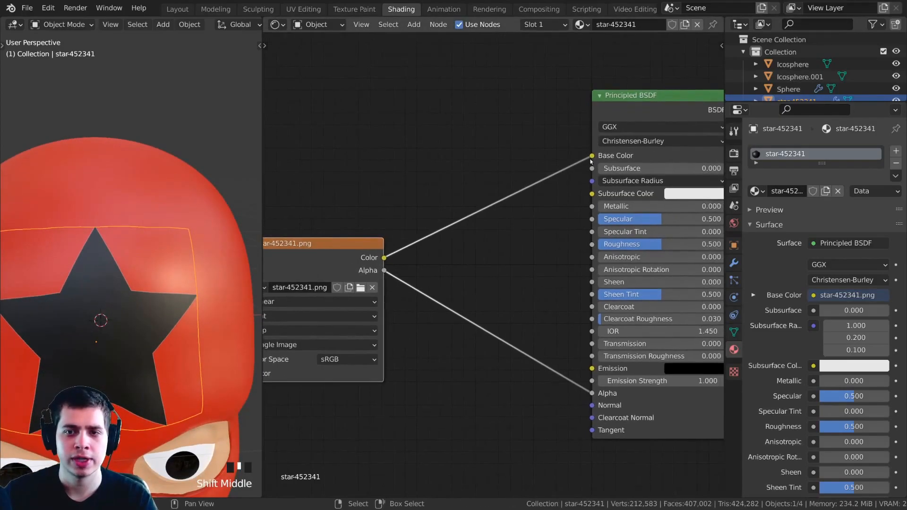
left_click_drag(592, 157, 453, 156)
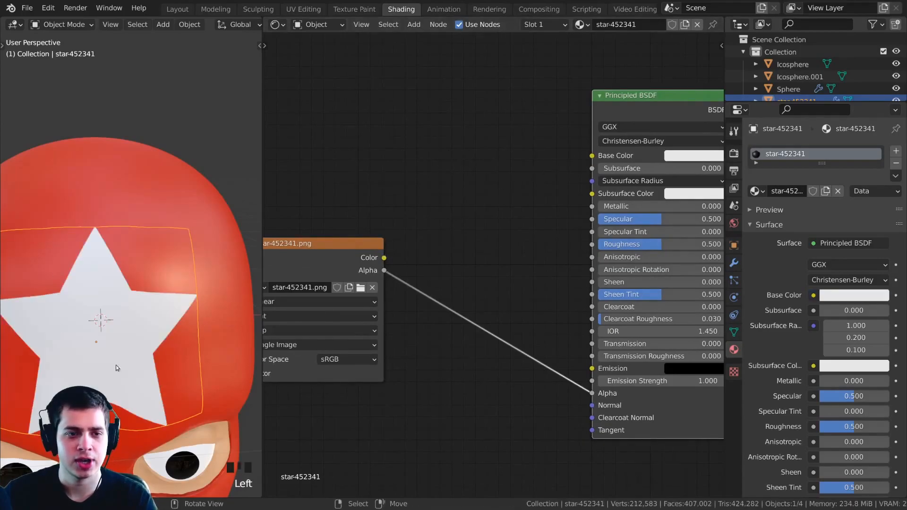
middle_click_drag(141, 376, 149, 350, "shift")
key("a")
middle_click_drag(519, 260, 477, 269)
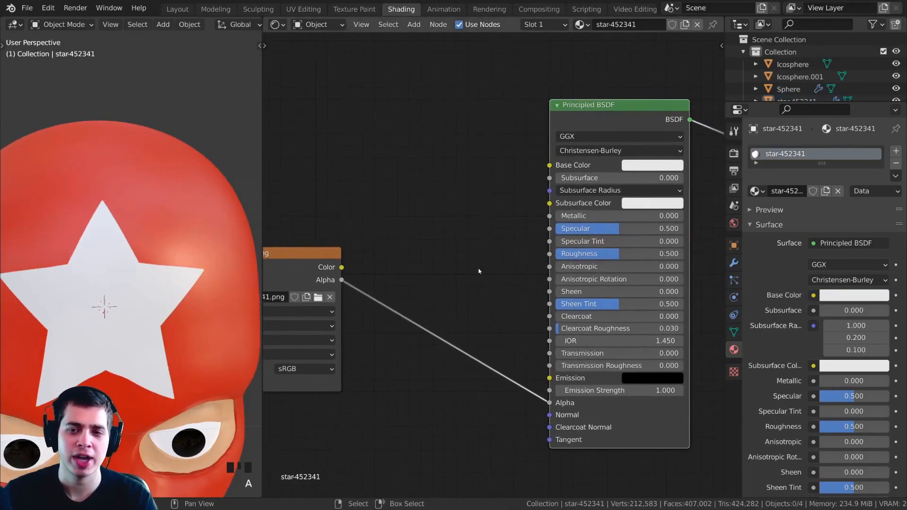
- Set the star material's Base Color to a golden yellow with hue 0.105 and saturation 1.000
scroll(478, 269, "down", 1)
left_click_drag(319, 275, 354, 306)
middle_click_drag(630, 174, 600, 181)
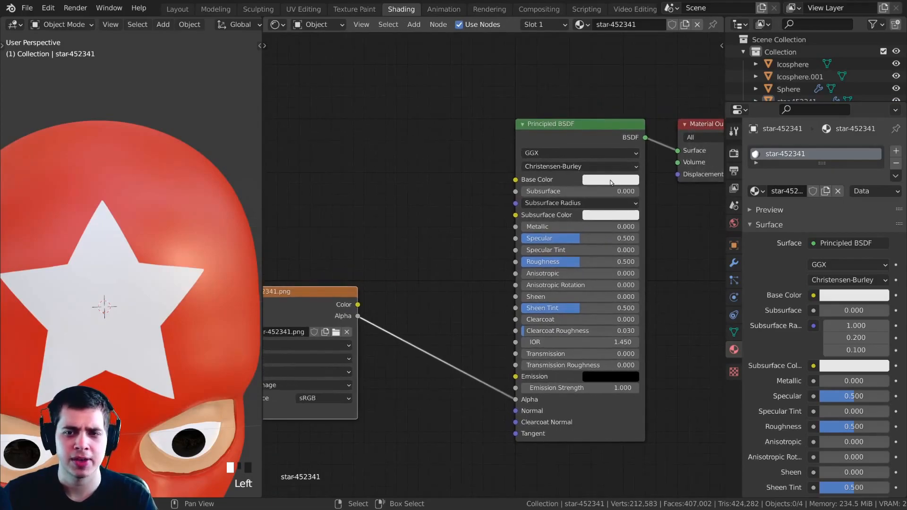
left_click(600, 181)
left_click_drag(630, 79, 647, 28)
scroll(100, 245, "down", 4)
middle_click_drag(101, 245, 120, 213)
left_click(600, 181)
left_click_drag(647, 45, 591, 81)
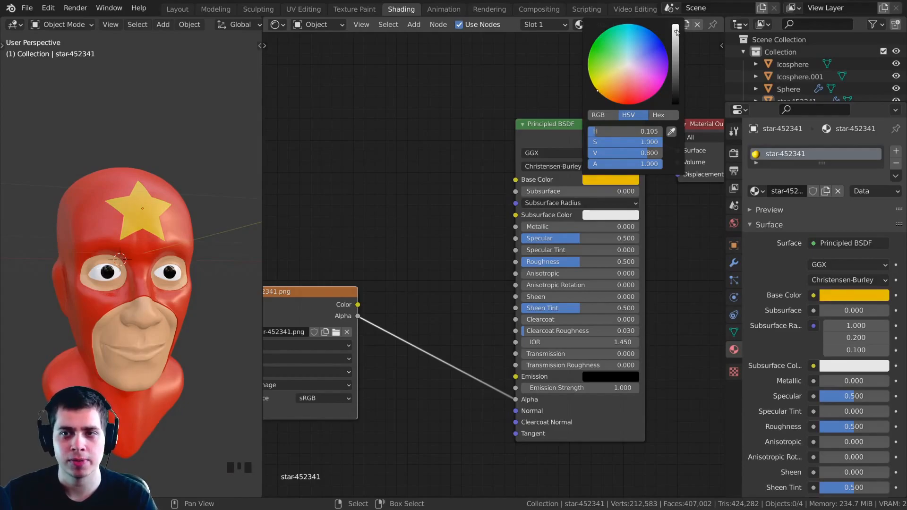
- Brighten the star's yellow to value 1.000 and fine-tune its hue to 0.109
left_click_drag(676, 33, 677, 25)
scroll(595, 259, "up", 3)
left_click(597, 249)
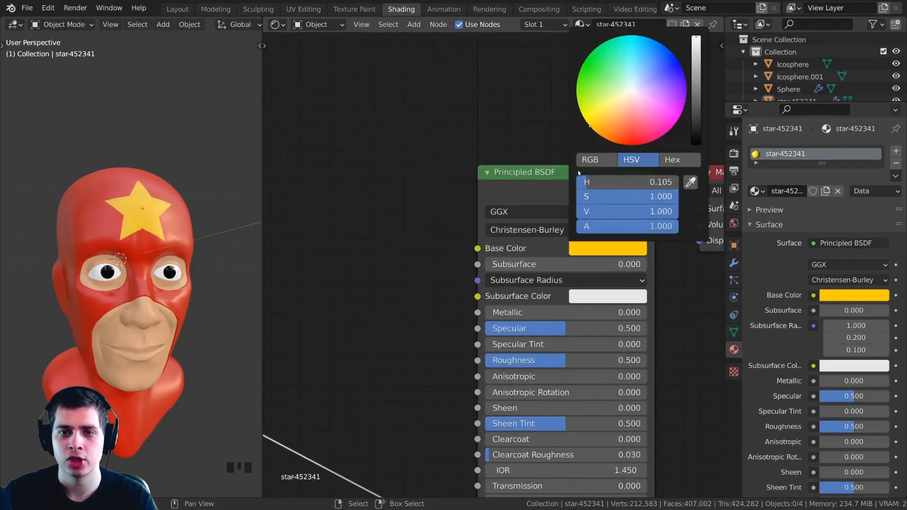
mouse_move(590, 126)
left_mouse_down()
mouse_move(583, 115)
mouse_move(591, 128)
left_mouse_up()
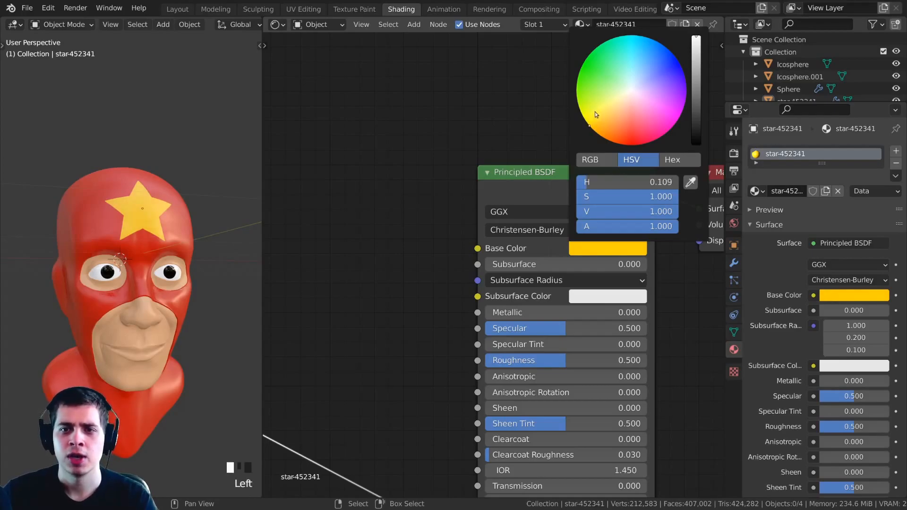
- Return to the Layout workspace and examine the colored head with its yellow star from several angles
middle_click_drag(201, 288, 163, 268)
scroll(197, 268, "down", 2)
scroll(160, 264, "up", 3)
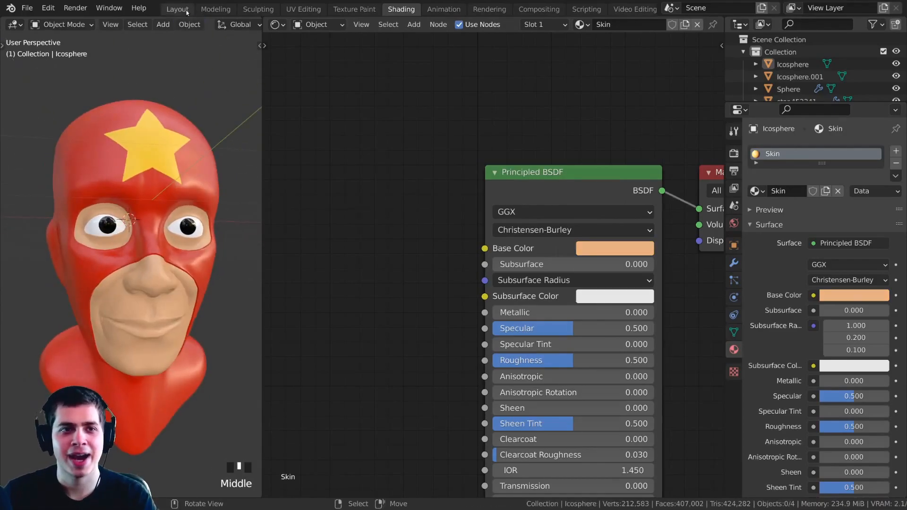
left_click(178, 9)
middle_click_drag(294, 211, 332, 304, "shift")
middle_click_drag(350, 345, 364, 360)
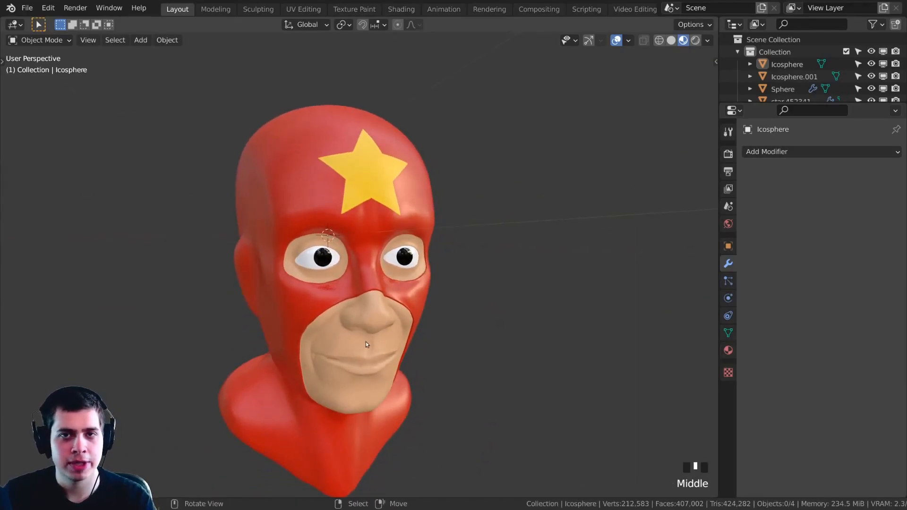
middle_click_drag(367, 322, 373, 301, "ctrl")
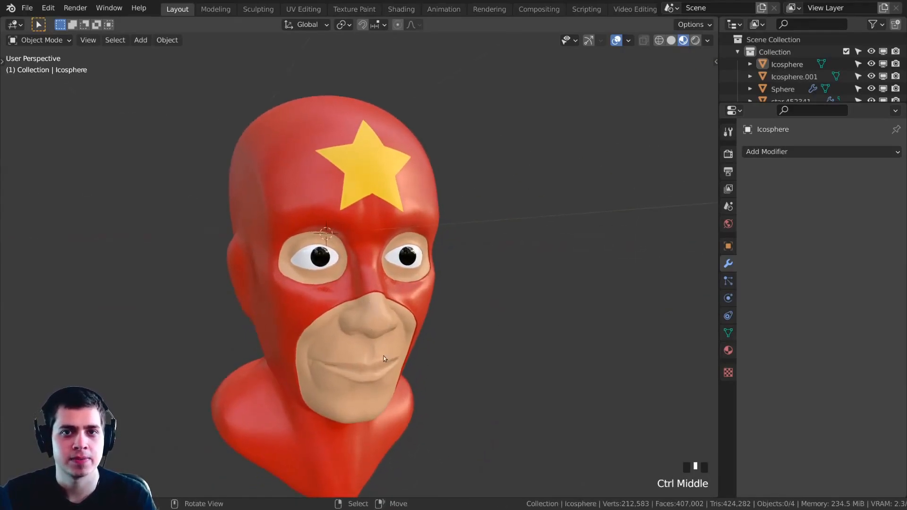
scroll(356, 146, "down", 2)
middle_click_drag(396, 333, 438, 238, "shift")
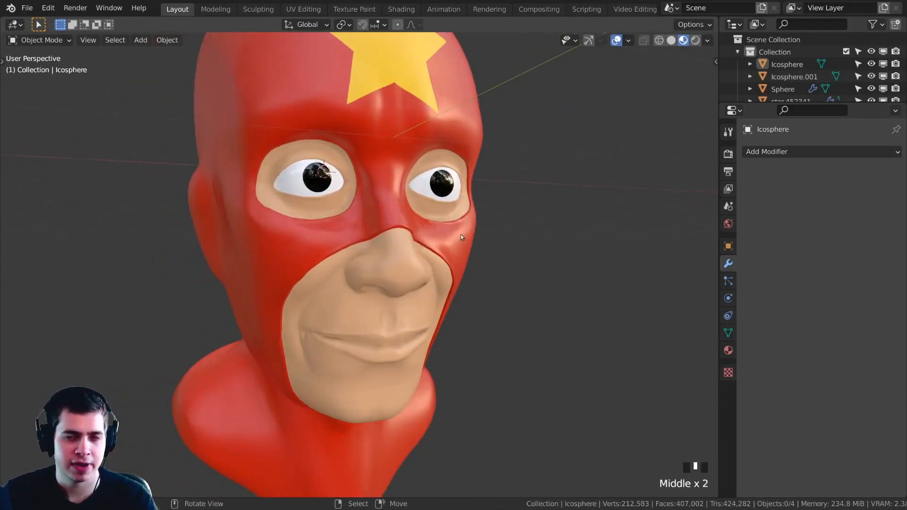
- Try a Decimate modifier with a ratio of 0.3 on the inner face mesh
scroll(449, 184, "up", 1)
left_click(429, 268)
middle_click_drag(428, 268, 346, 344)
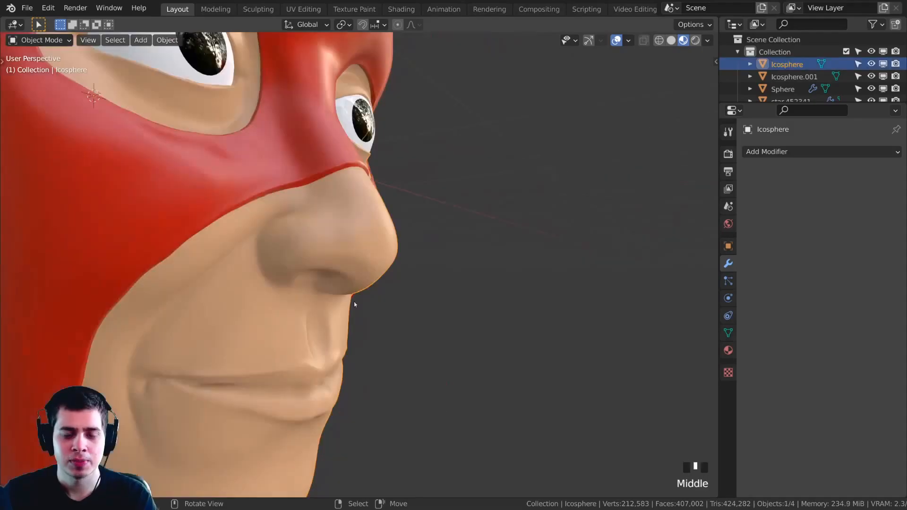
left_click(769, 152)
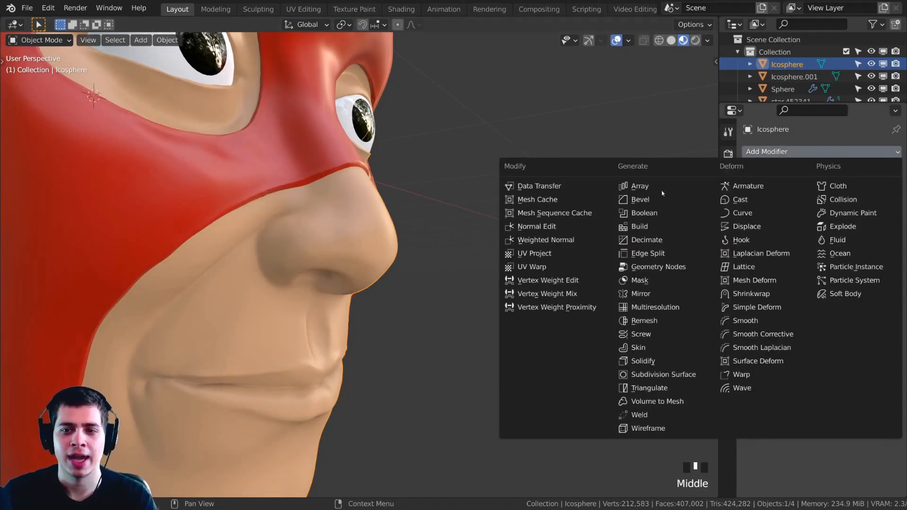
left_click(655, 240)
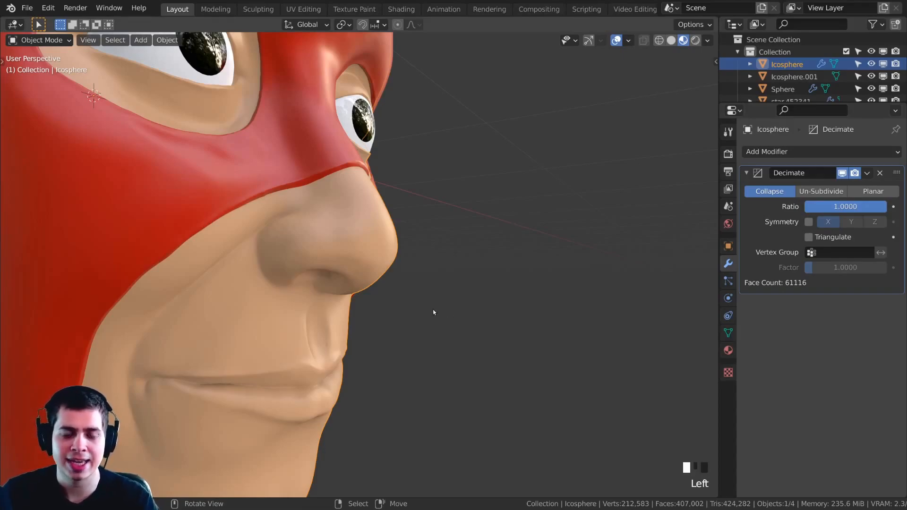
left_click(836, 208)
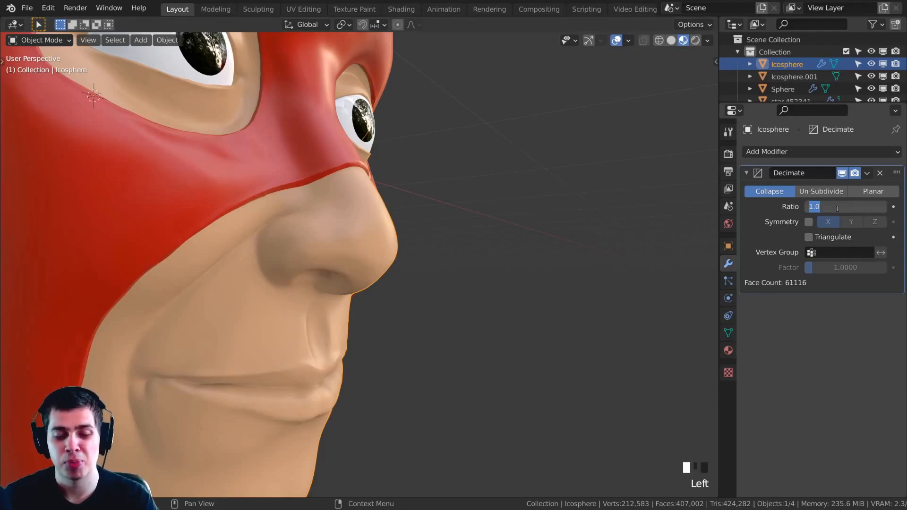
left_click(312, 158)
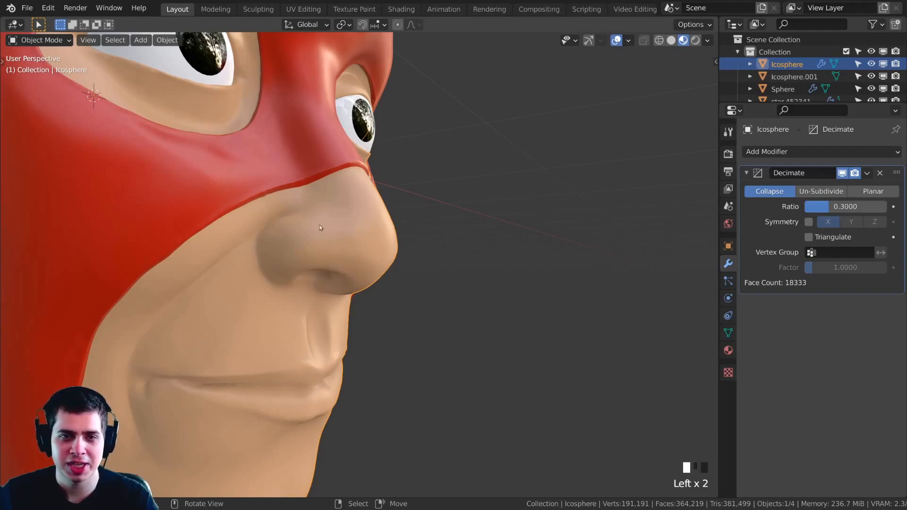
- Try applying the face mesh's Decimate modifier and check the head from the front
left_click(867, 173)
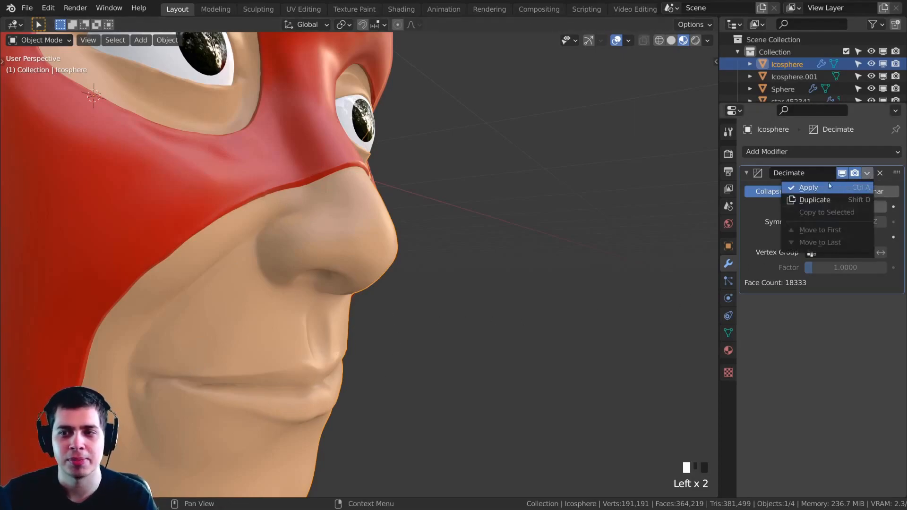
left_click(858, 187)
middle_click_drag(519, 203, 462, 215)
middle_click_drag(499, 309, 335, 262)
scroll(407, 293, "down", 2)
middle_click_drag(406, 293, 425, 297)
scroll(363, 228, "up", 2)
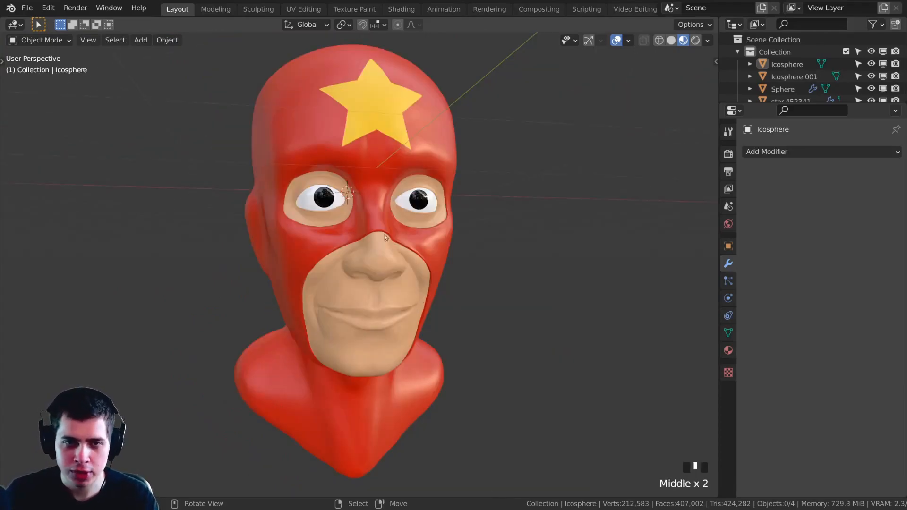
- Open the inner face mesh in Edit Mode with wireframe display in right orthographic view
left_click(392, 283)
scroll(378, 295, "down", 1)
scroll(538, 249, "up", 1)
middle_click_drag(539, 249, 477, 300)
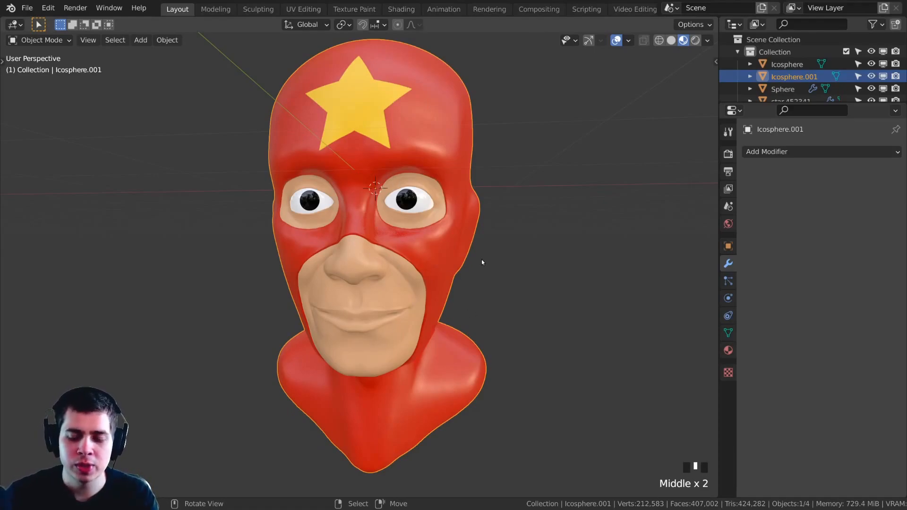
key("KP_3")
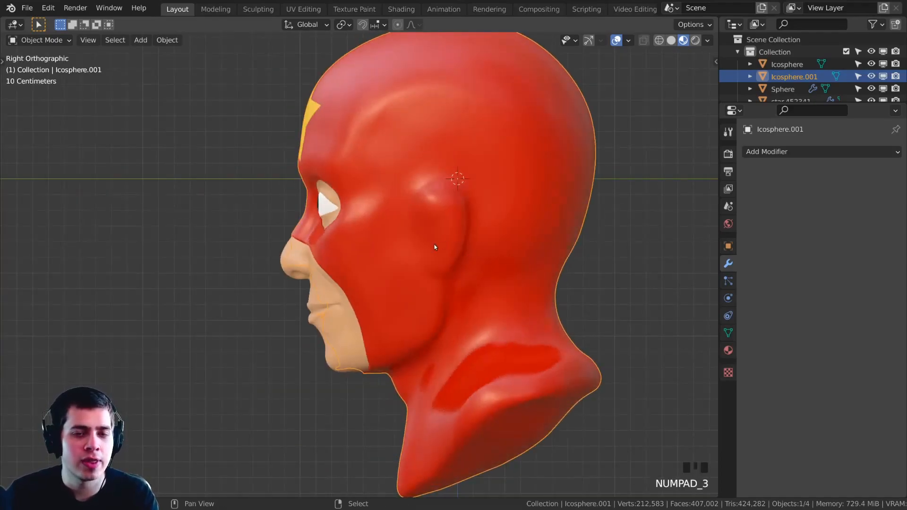
middle_click_drag(327, 304, 332, 273, "shift")
key("Tab")
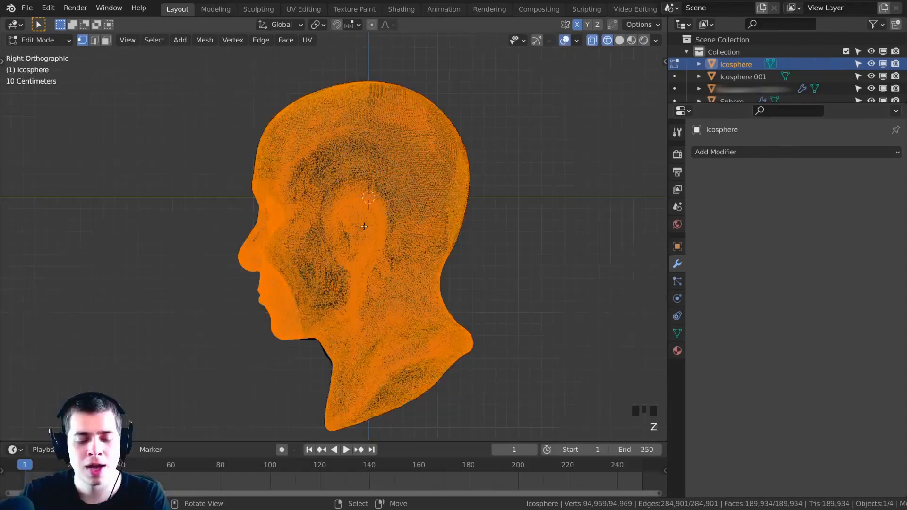
- Circle-select the parts of the inner head mesh hidden beneath the mask and delete their vertices
key("a")
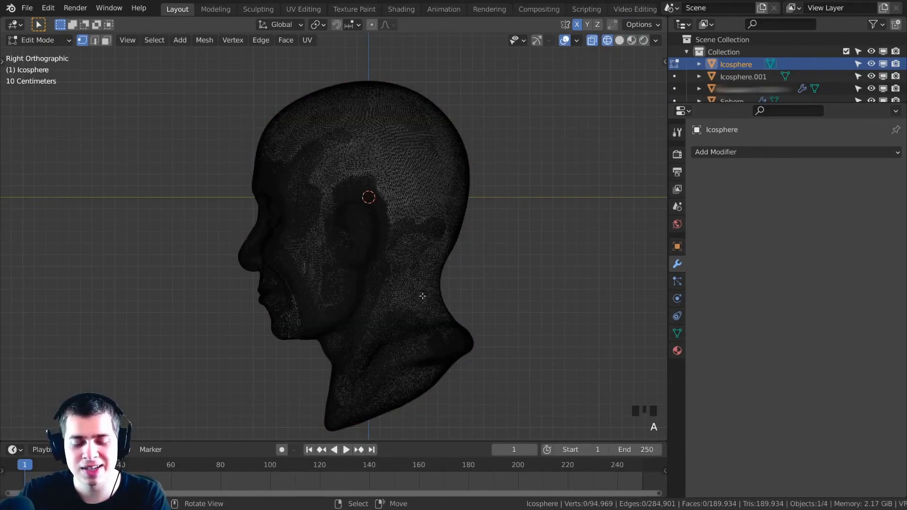
key("c")
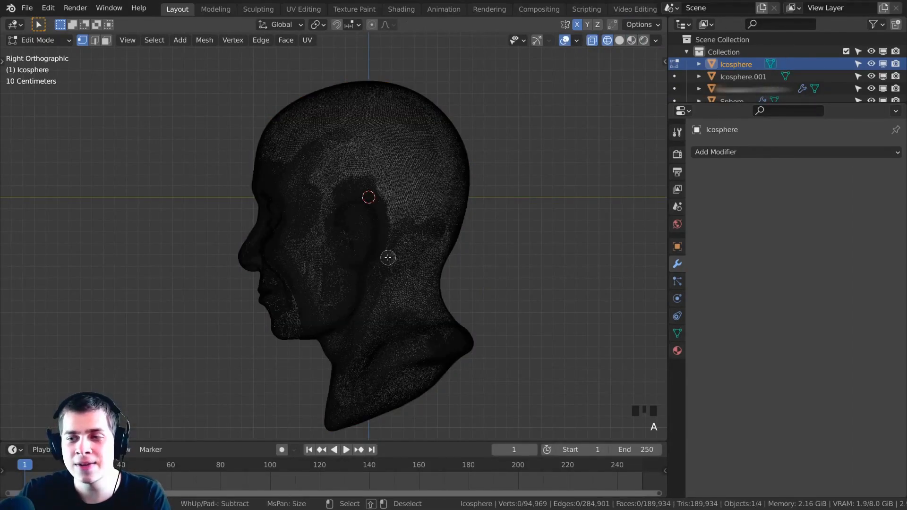
scroll(400, 246, "down", 3)
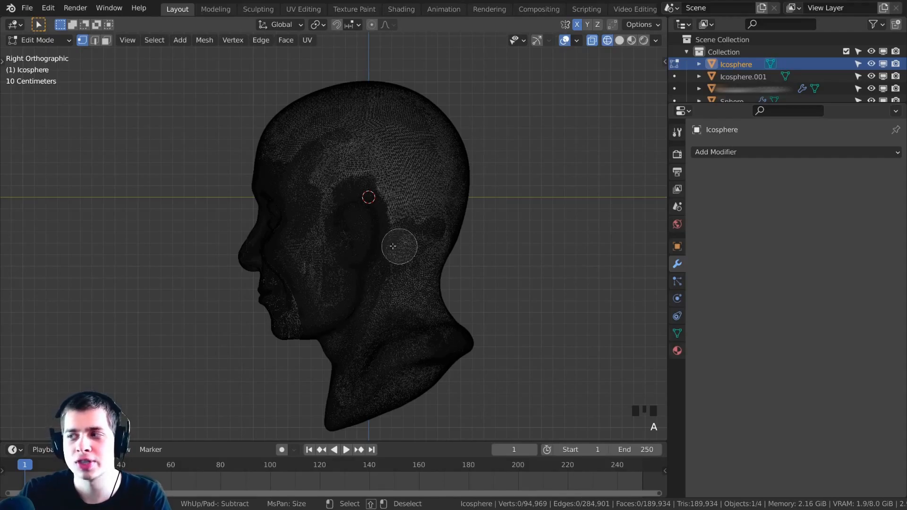
scroll(315, 231, "down", 5)
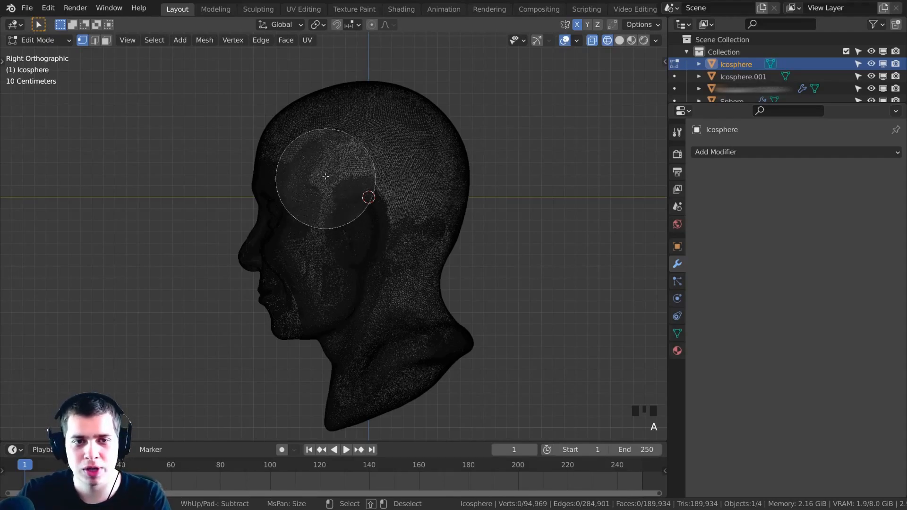
mouse_move(263, 95)
left_mouse_down()
mouse_move(323, 130)
mouse_move(352, 157)
mouse_move(365, 193)
mouse_move(385, 336)
mouse_move(353, 429)
mouse_move(439, 387)
mouse_move(469, 254)
mouse_move(415, 66)
mouse_move(453, 181)
left_mouse_up()
key("shift+z")
mouse_move(453, 181)
middle_mouse_down()
mouse_move(466, 269)
mouse_move(534, 226)
mouse_move(602, 247)
mouse_move(432, 161)
mouse_move(367, 277)
middle_mouse_up()
key("x")
left_click(384, 164)
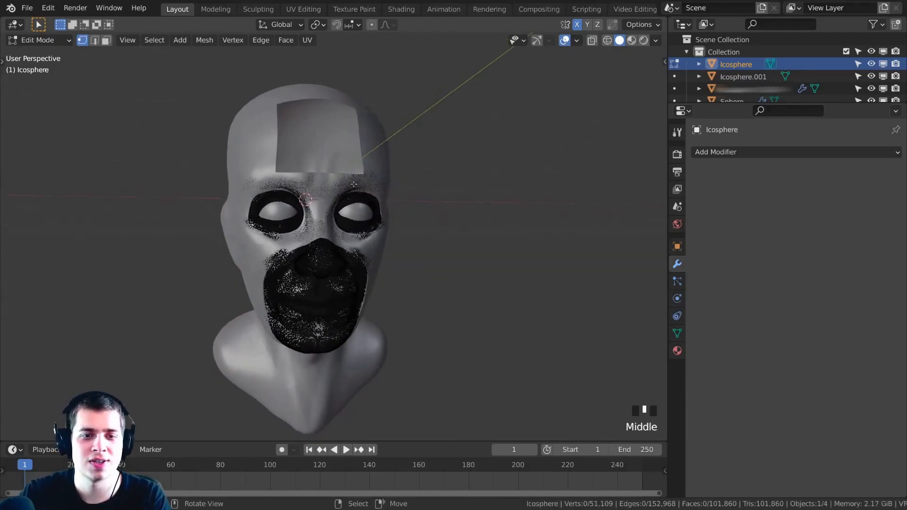
- Return the trimmed face mesh to Object Mode and try moving it away from the mask to check the cut
key("Tab")
key("g")
left_click(520, 213)
middle_click_drag(520, 212, 453, 246)
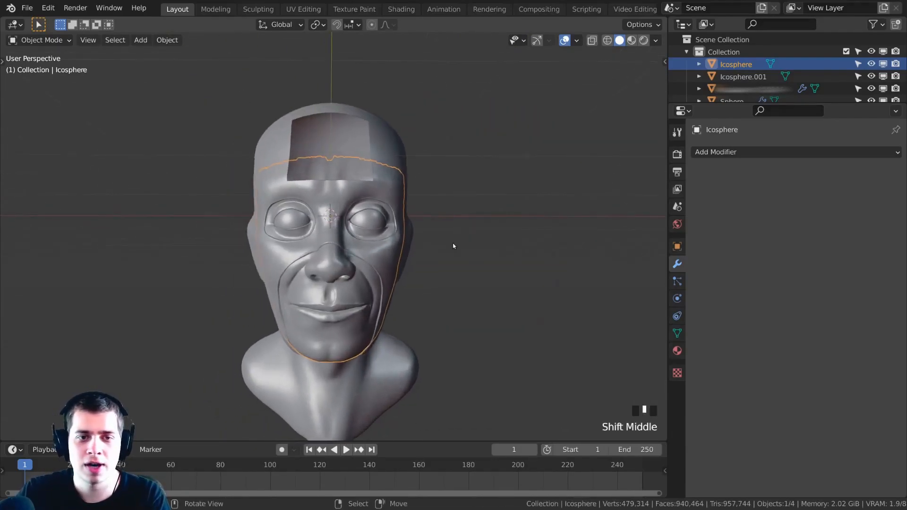
key("alt+a")
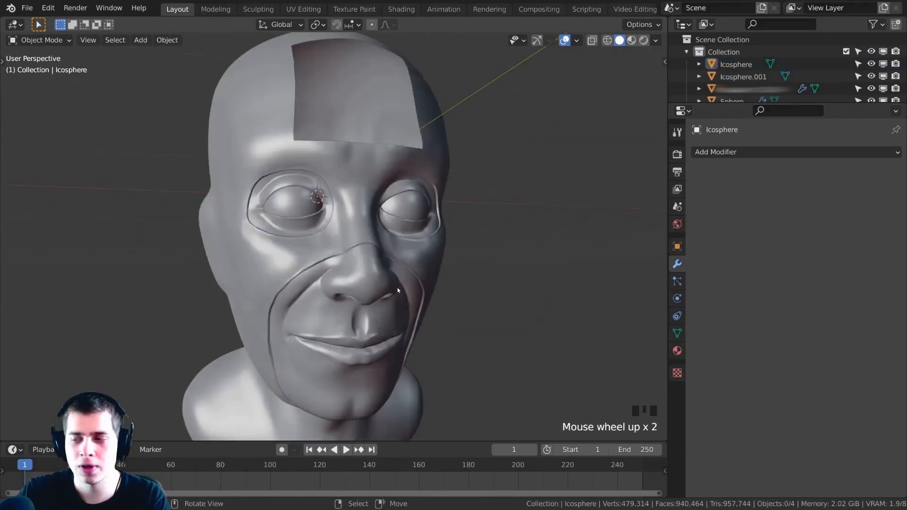
right_click(398, 305)
- Add a Collapse Decimate modifier with a ratio of 0.6 to the trimmed face mesh
scroll(394, 221, "up", 1)
middle_click_drag(398, 305, 398, 155)
scroll(470, 198, "up", 2)
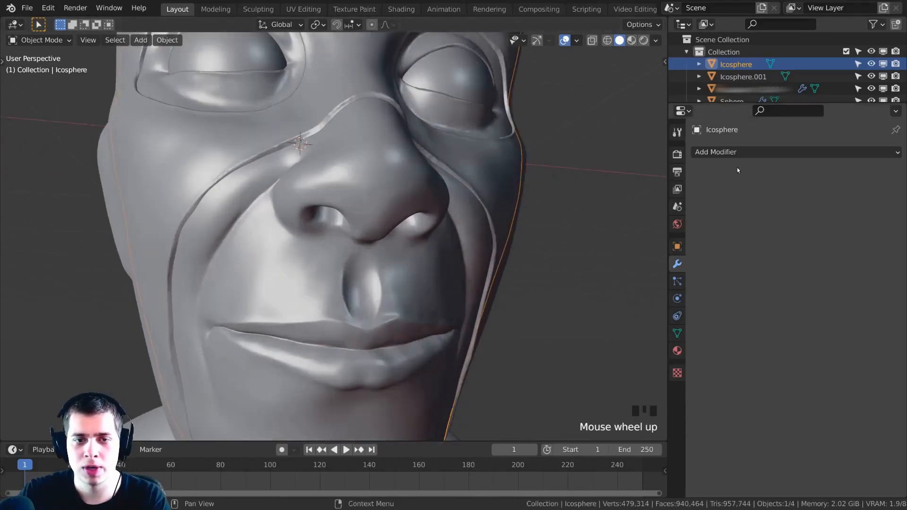
left_click(734, 154)
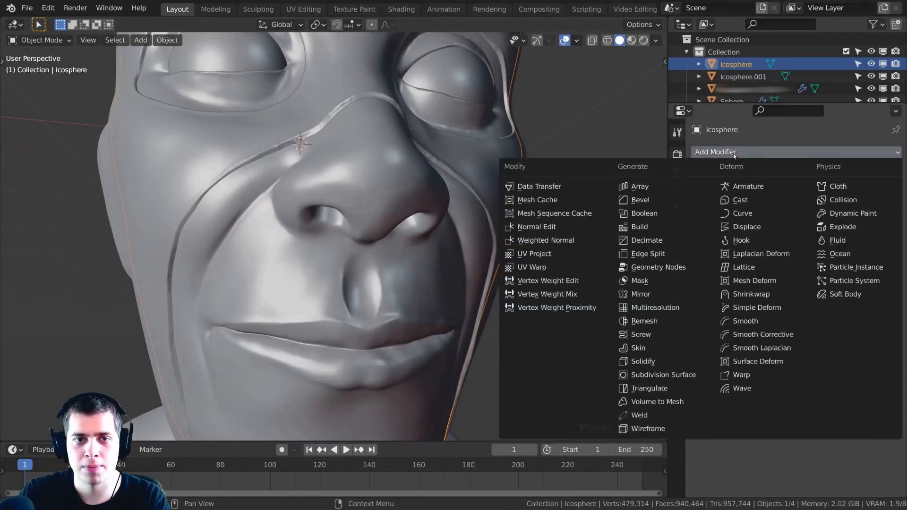
left_click(646, 242)
middle_click_drag(337, 250, 379, 258, "shift")
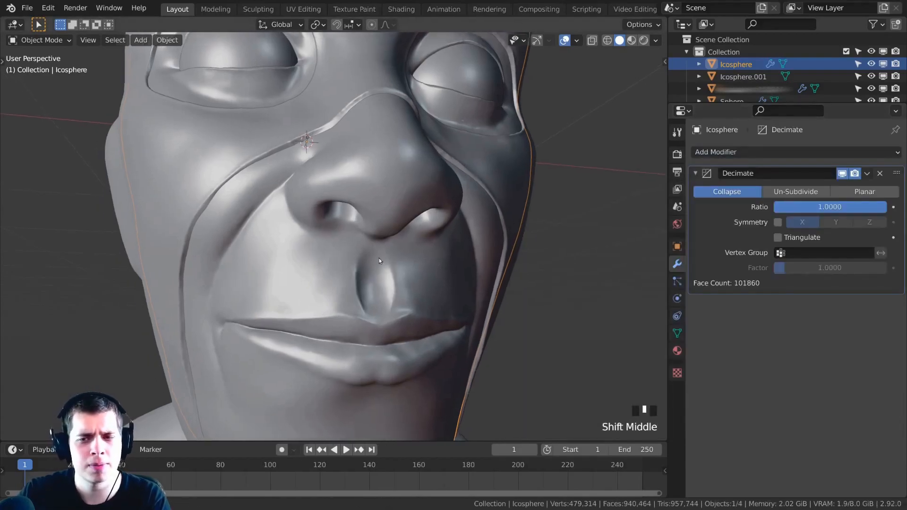
scroll(379, 259, "up", 2)
left_click(830, 208)
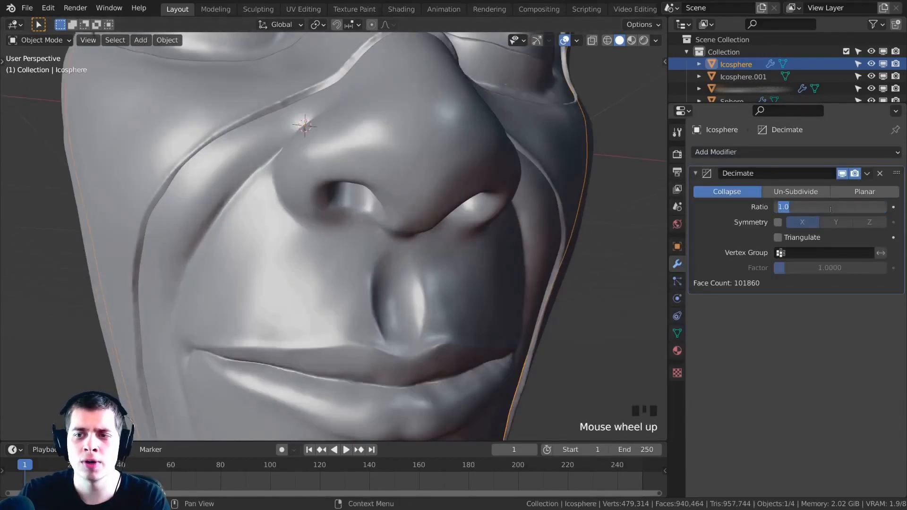
type("0.6")
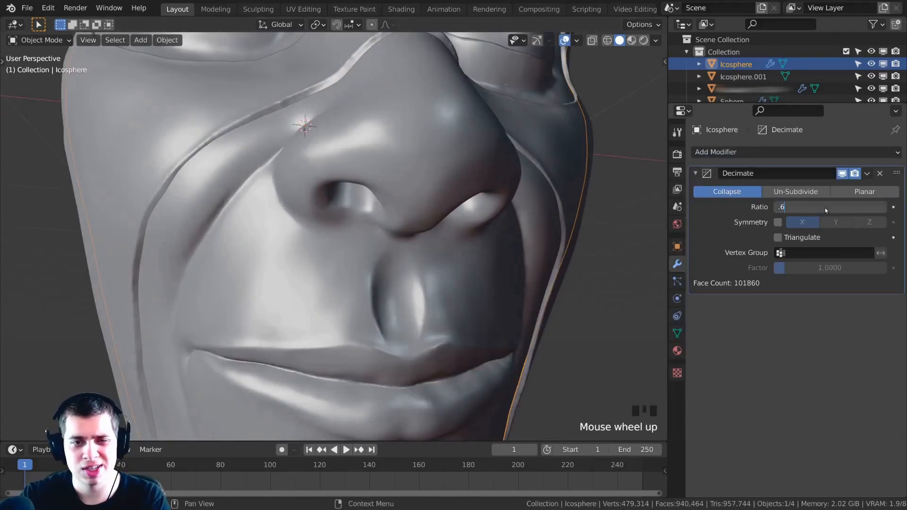
left_click(825, 208)
- Inspect the decimated lips and nose up close and apply the face mesh's Decimate modifier
scroll(399, 241, "down", 2)
scroll(406, 208, "up", 2, "shift")
middle_click_drag(406, 211, 418, 182)
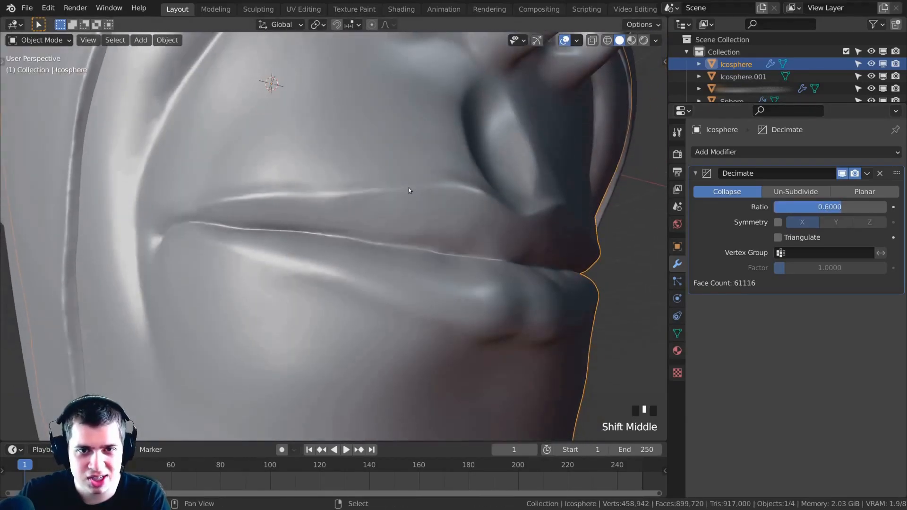
scroll(410, 189, "up", 2)
middle_click_drag(359, 221, 378, 237)
scroll(355, 243, "up", 2)
scroll(312, 228, "down", 4)
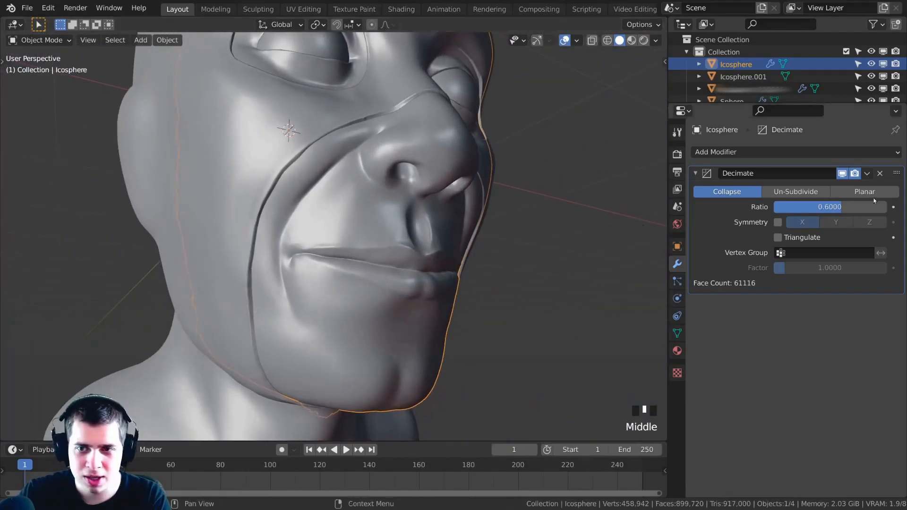
key("ctrl+a")
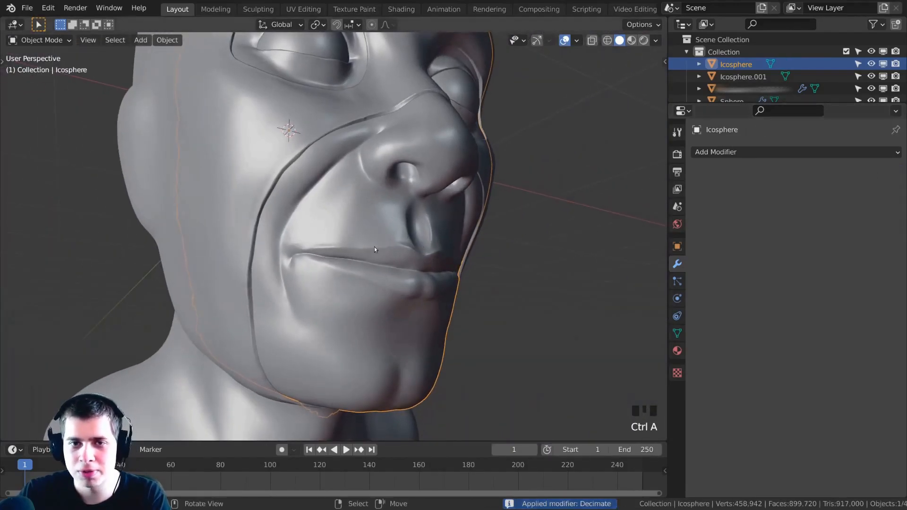
- Examine the face mesh's reduced topology in Edit Mode, return to Object Mode and deselect everything
key("Tab")
middle_click_drag(373, 249, 394, 222)
scroll(365, 242, "down", 4)
scroll(370, 222, "up", 4)
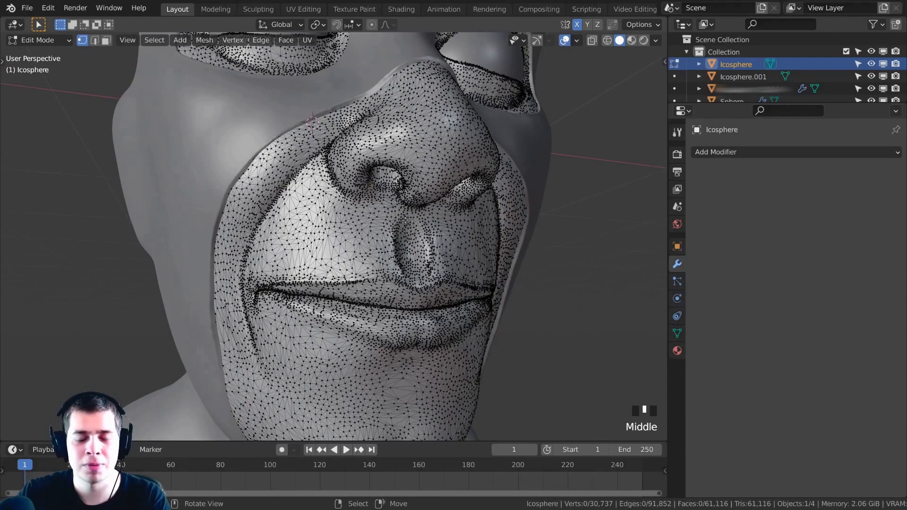
middle_click_drag(402, 172, 373, 171)
scroll(409, 126, "down", 3)
key("Tab")
scroll(424, 140, "down", 2)
key("alt+a")
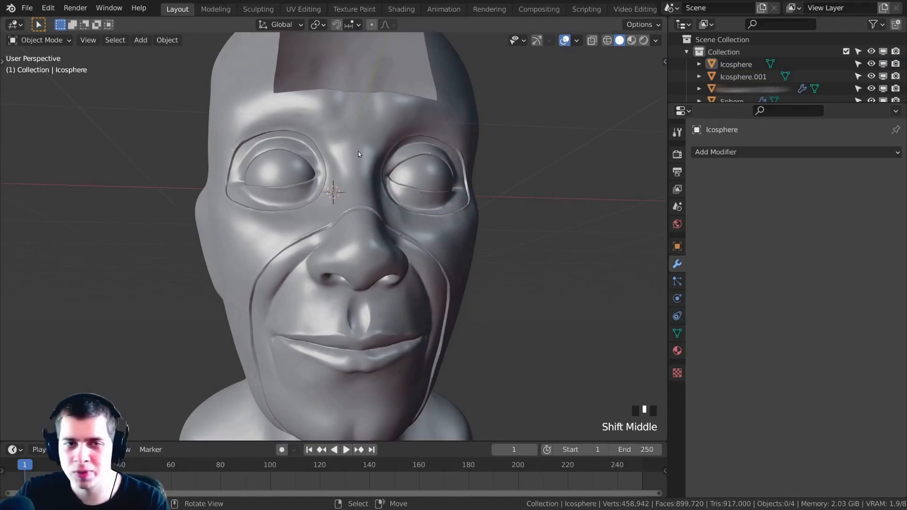
- Select the outer mask mesh and examine its vertex density in Edit Mode before returning to Object Mode
middle_click_drag(385, 150, 413, 164, "shift")
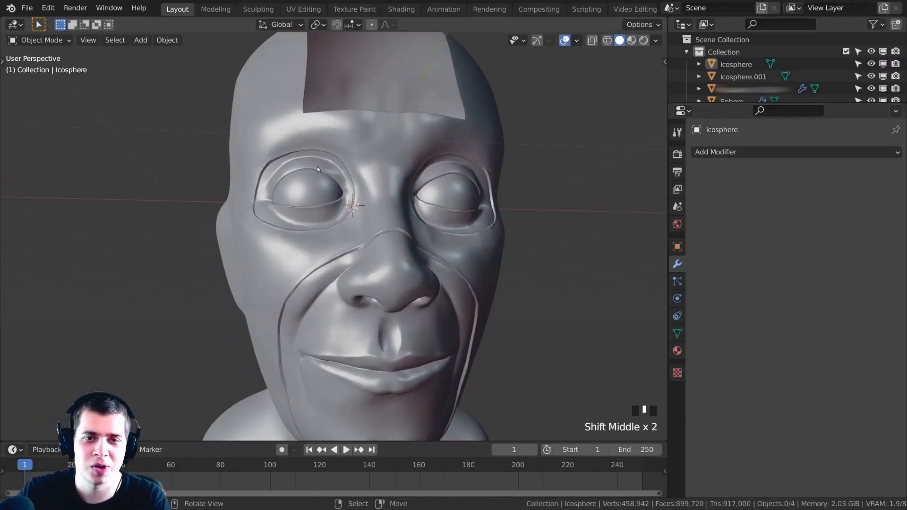
middle_click_drag(322, 190, 379, 168)
middle_click_drag(379, 168, 223, 119, "shift")
right_click(396, 101)
key("Tab")
key("Tab")
middle_click_drag(331, 180, 315, 222)
scroll(299, 234, "down", 3)
right_click(299, 233)
scroll(321, 213, "up", 3)
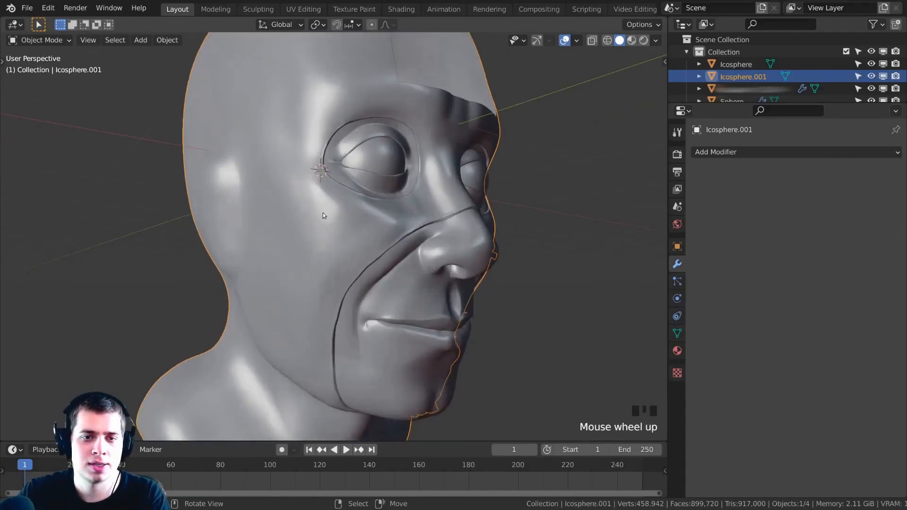
key("Tab")
scroll(336, 238, "up", 4)
scroll(336, 237, "down", 4)
mouse_move(336, 237)
middle_mouse_down()
mouse_move(334, 260)
mouse_move(345, 234)
mouse_move(331, 222)
middle_mouse_up()
scroll(333, 260, "up", 2)
scroll(334, 263, "down", 2)
key("Tab")
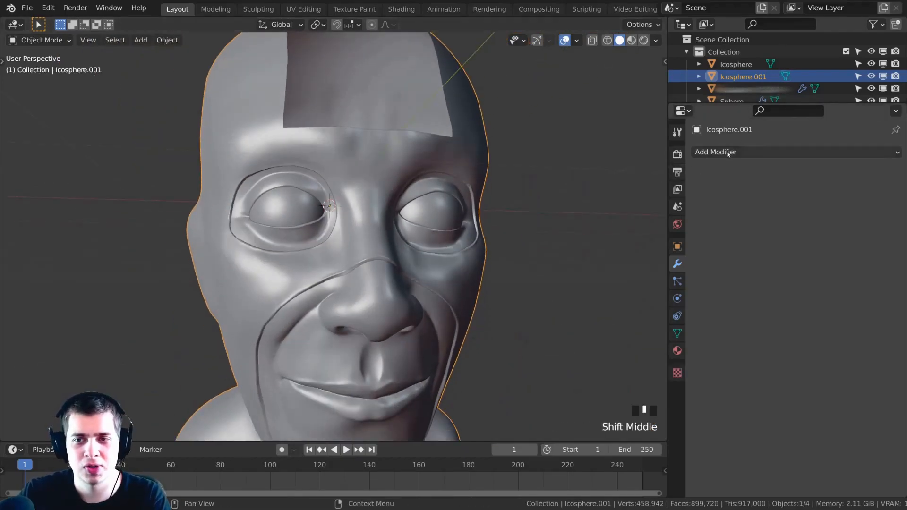
- Add a Decimate modifier with a ratio of 0.4 to the mask mesh and apply it
left_click(714, 153)
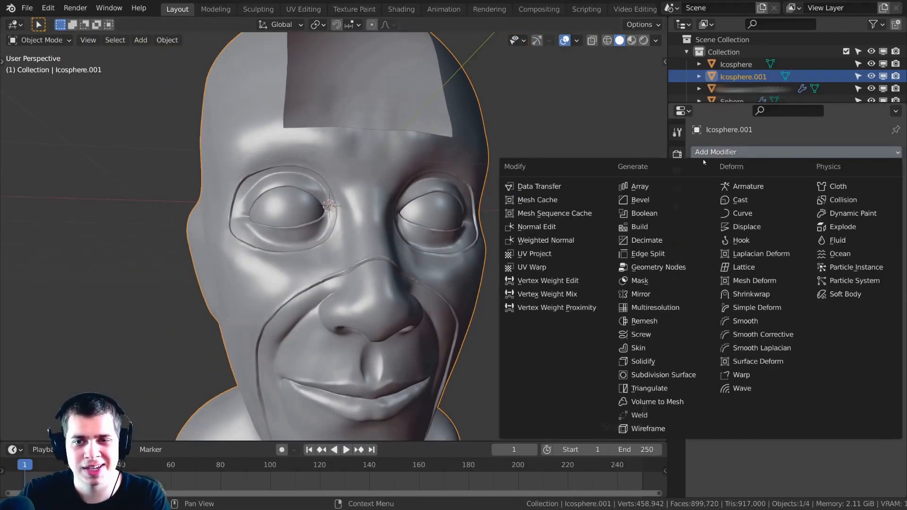
left_click(647, 240)
double_click(821, 207)
scroll(820, 209, "up", 1)
type(".4")
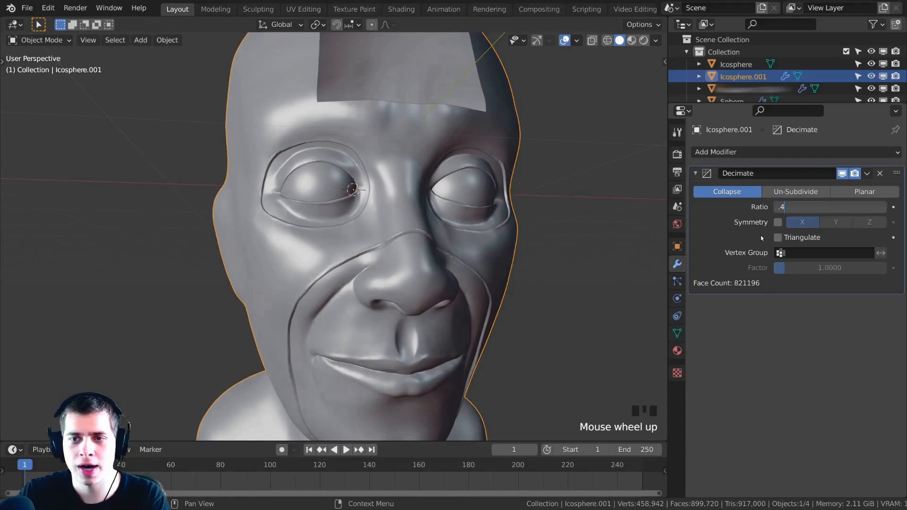
key("Return")
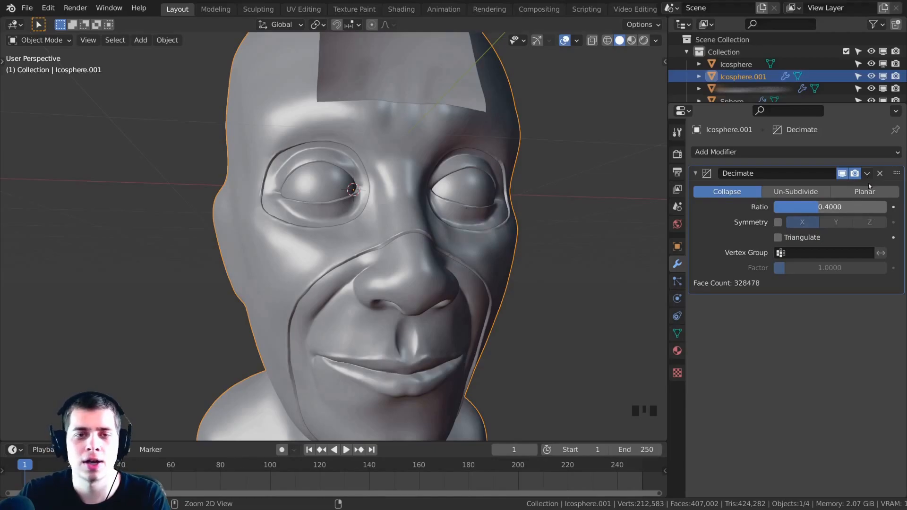
key("ctrl+a")
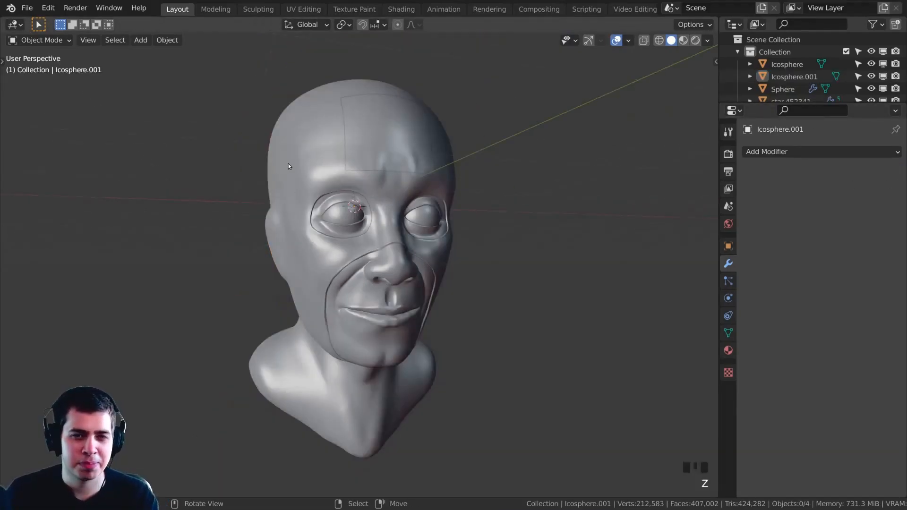
- Examine the decimated mask mesh's topology around the eyes and nose in Edit Mode
right_click(289, 164)
middle_click_drag(289, 164, 318, 178)
scroll(390, 181, "up", 3)
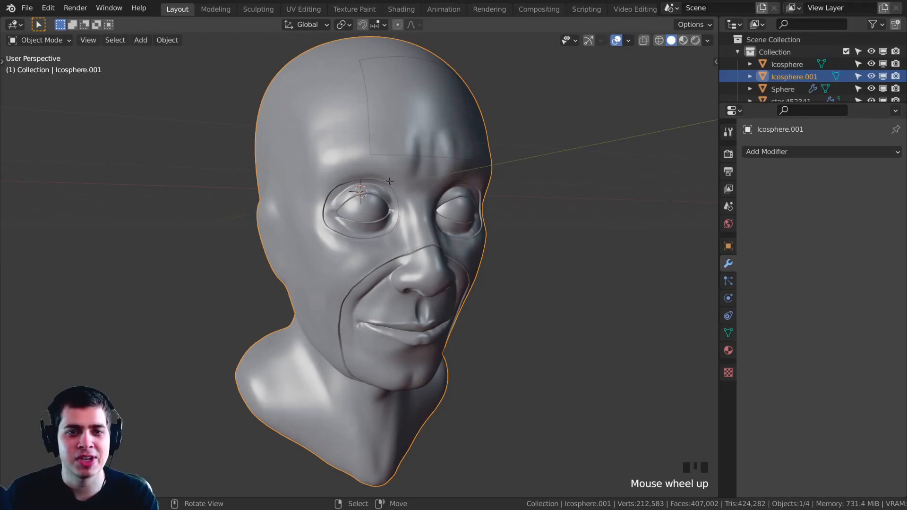
key("Tab")
key("alt+a")
scroll(386, 247, "up", 2)
middle_click_drag(386, 247, 357, 219)
key("a")
scroll(449, 194, "down", 2)
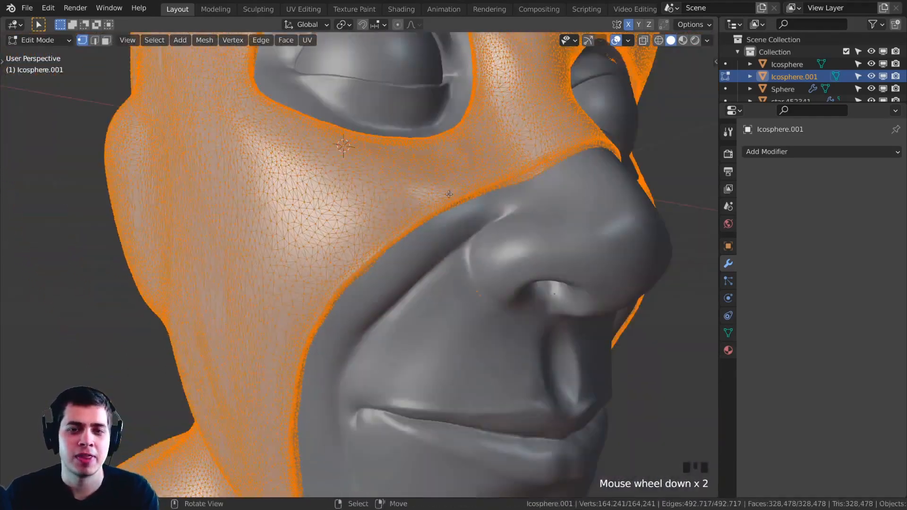
middle_click_drag(449, 194, 415, 238)
key("Tab")
- Select the inner face mesh and examine its decimated topology in Edit Mode
scroll(474, 249, "down", 3)
right_click(462, 237)
key("Tab")
scroll(521, 239, "up", 1)
middle_click_drag(521, 239, 449, 231)
key("a")
middle_click_drag(402, 227, 378, 227)
- Try moving the face mesh out of the mask, check the colored head from the front, and save the file
key("g")
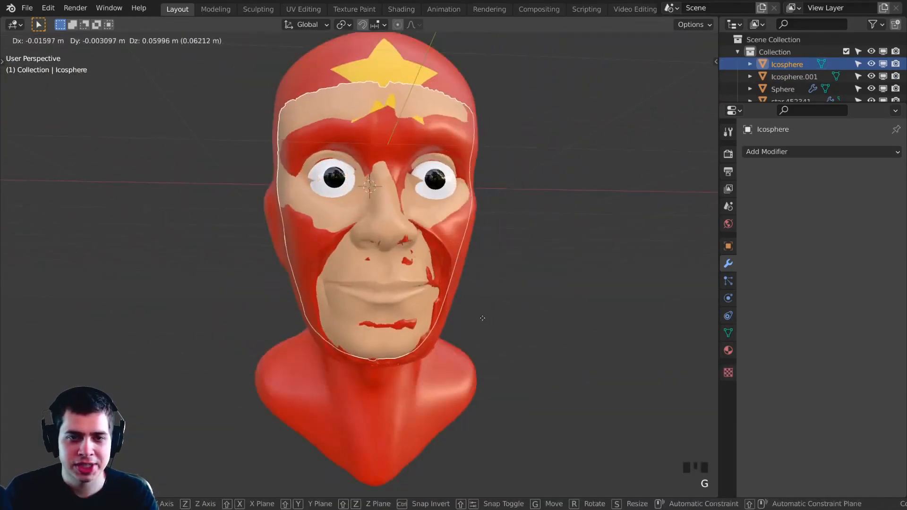
right_click(482, 320)
middle_click_drag(446, 251, 458, 267)
scroll(459, 267, "up", 2)
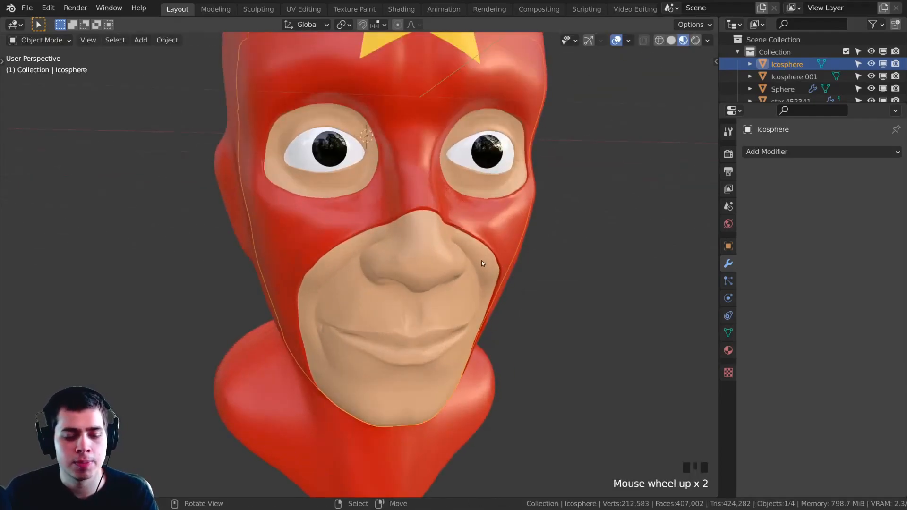
scroll(481, 264, "down", 1)
key("ctrl+s")
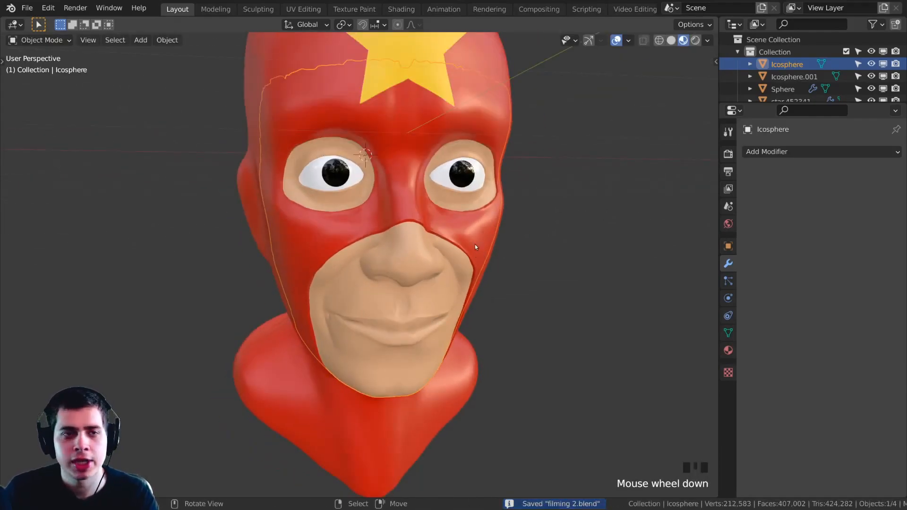
middle_click_drag(475, 246, 454, 226, "shift")
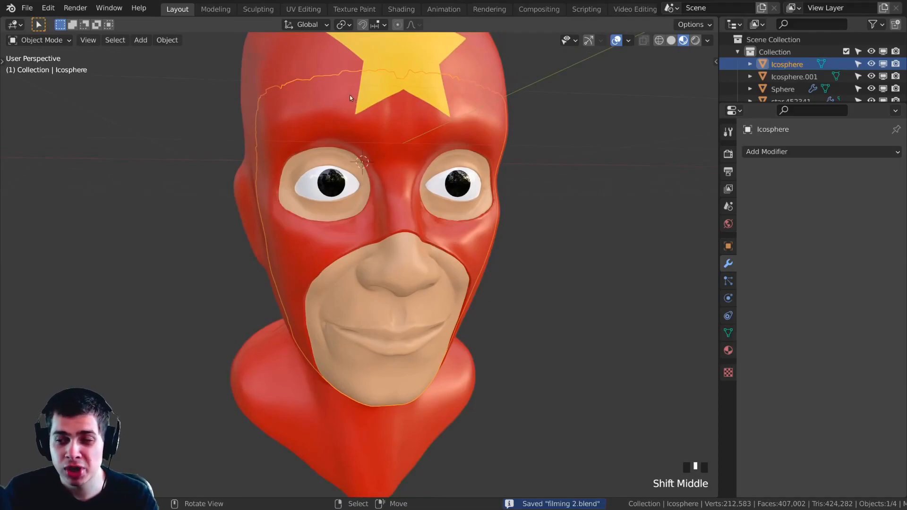
- Switch to the UV Editing workspace and select all of the face mesh's geometry
left_click(306, 9)
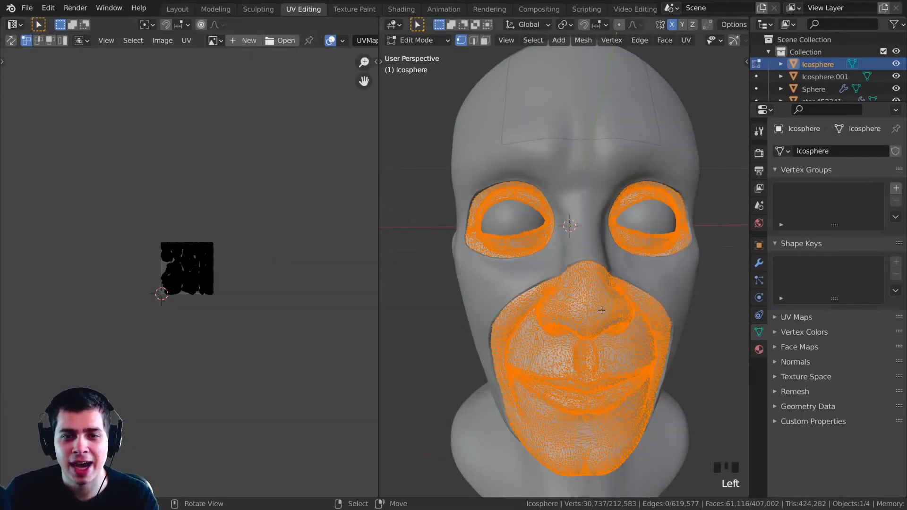
middle_click_drag(592, 263, 495, 290, "shift")
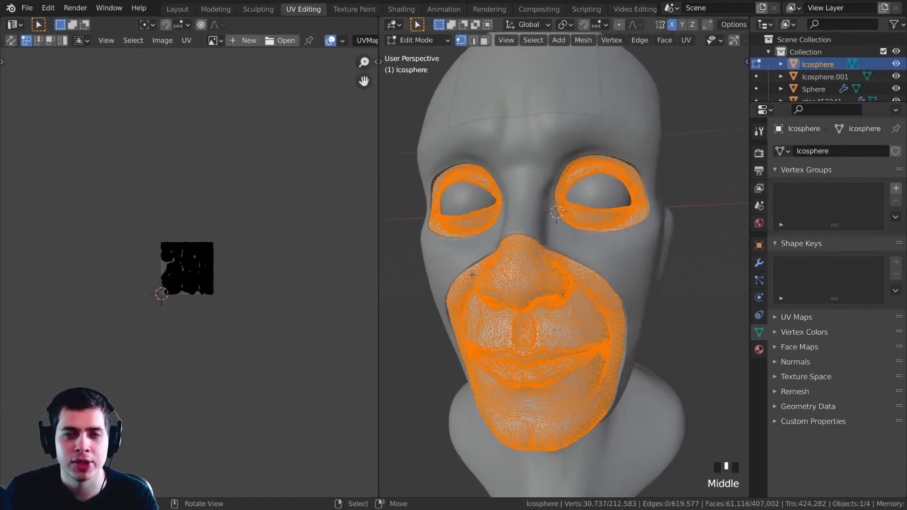
middle_click_drag(586, 213, 555, 249)
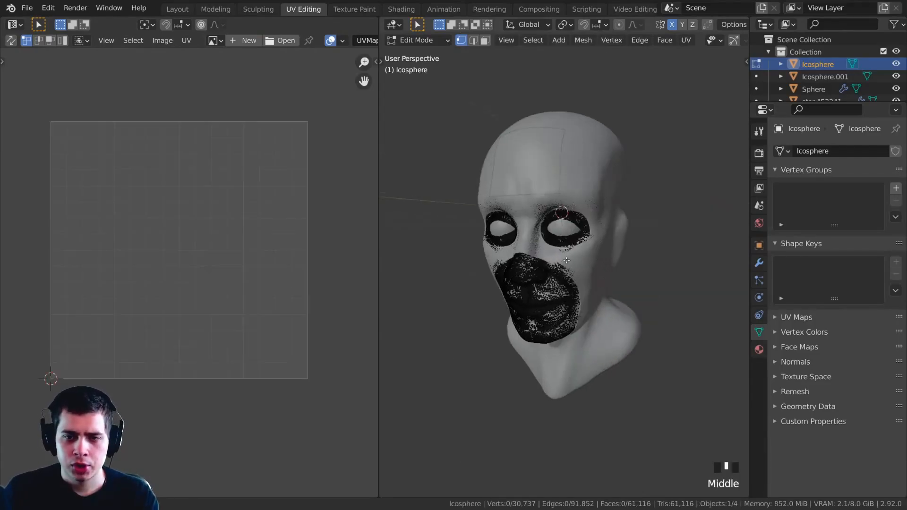
scroll(567, 203, "up", 2)
key("a")
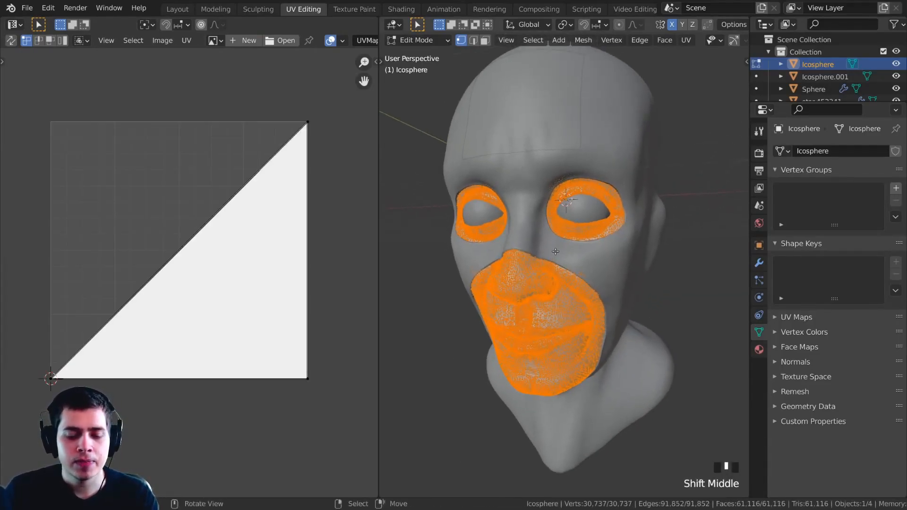
- Unwrap the face mesh with Smart UV Project using a 66° angle limit and an island margin of 0.01
key("u")
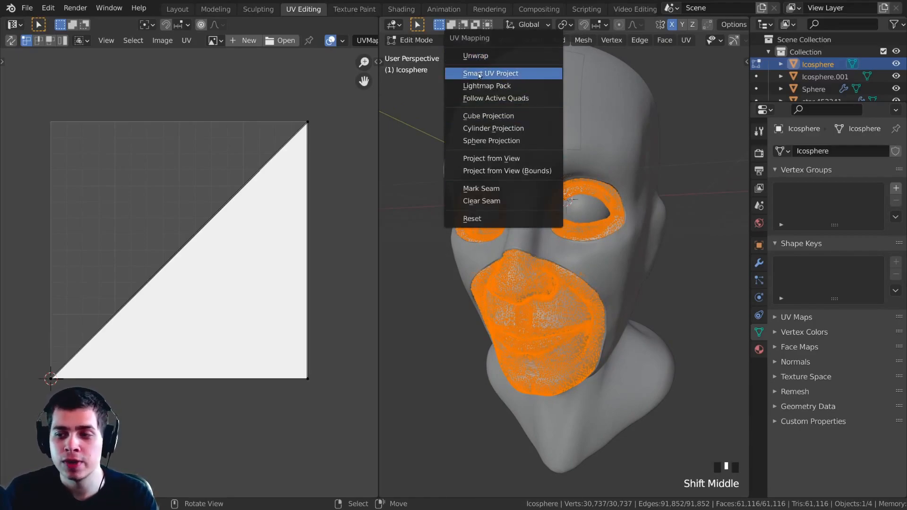
left_click(494, 75)
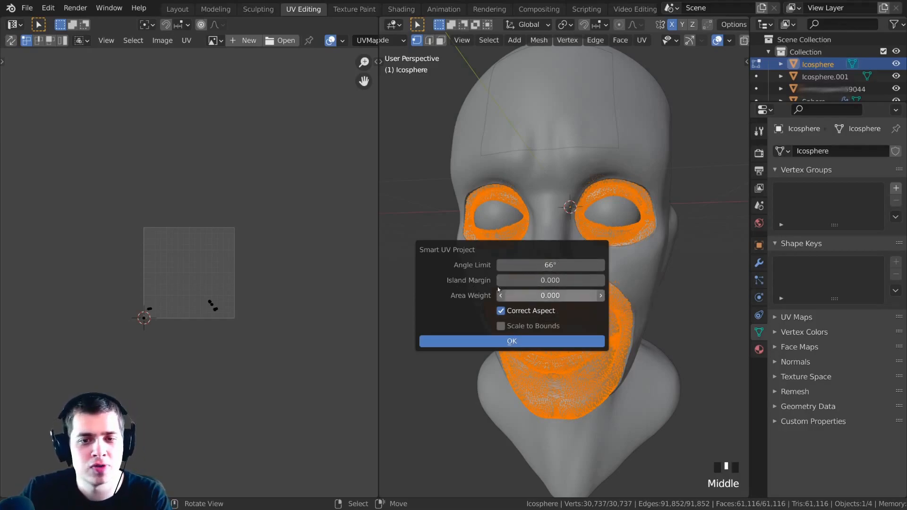
left_click(534, 281)
type("0.01")
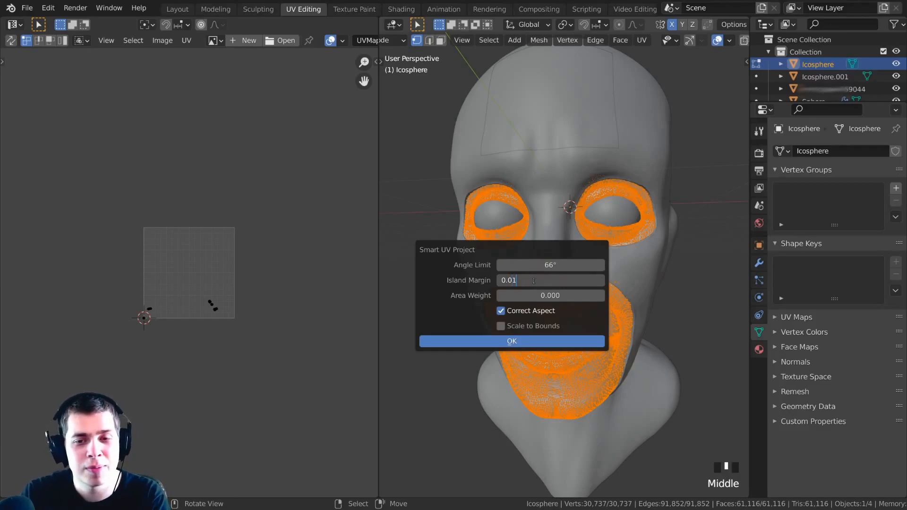
key("Return")
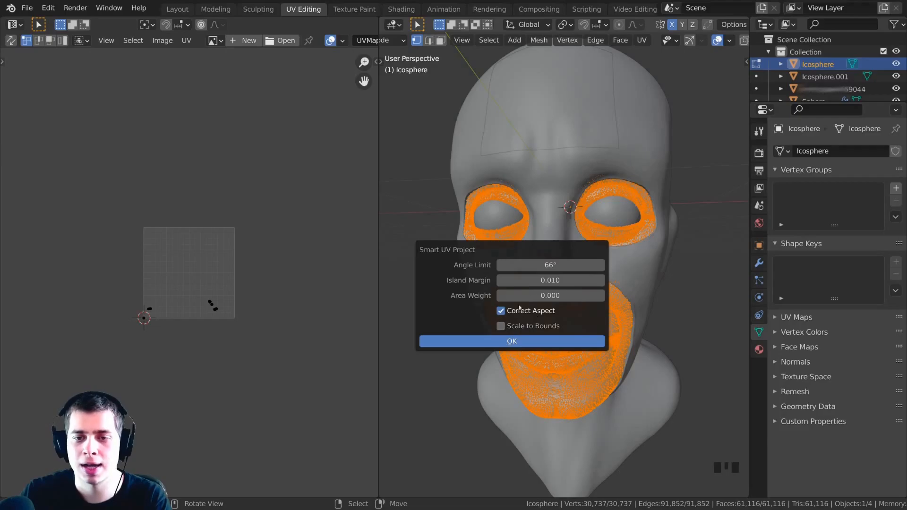
left_click(474, 341)
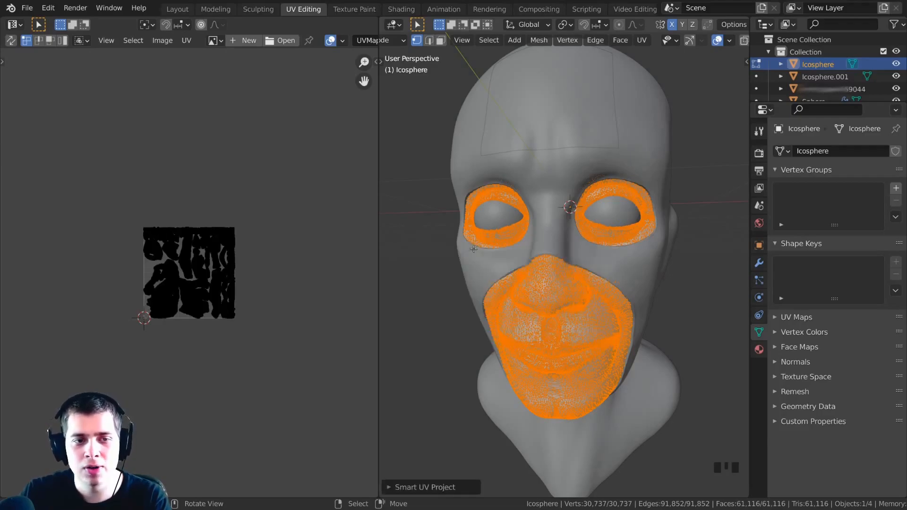
- Examine the face mesh's unwrapped UV islands across the whole UV layout
key("Home")
scroll(242, 208, "up", 3)
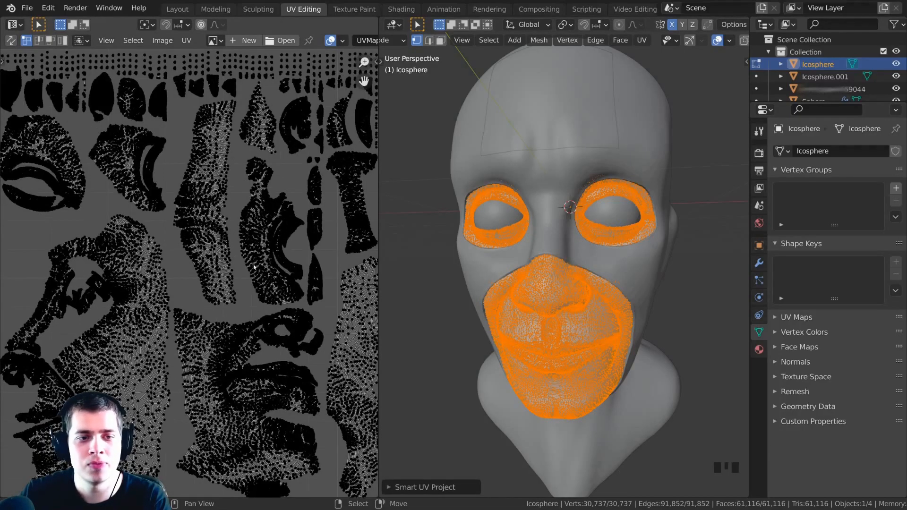
key("Tab")
key("Tab")
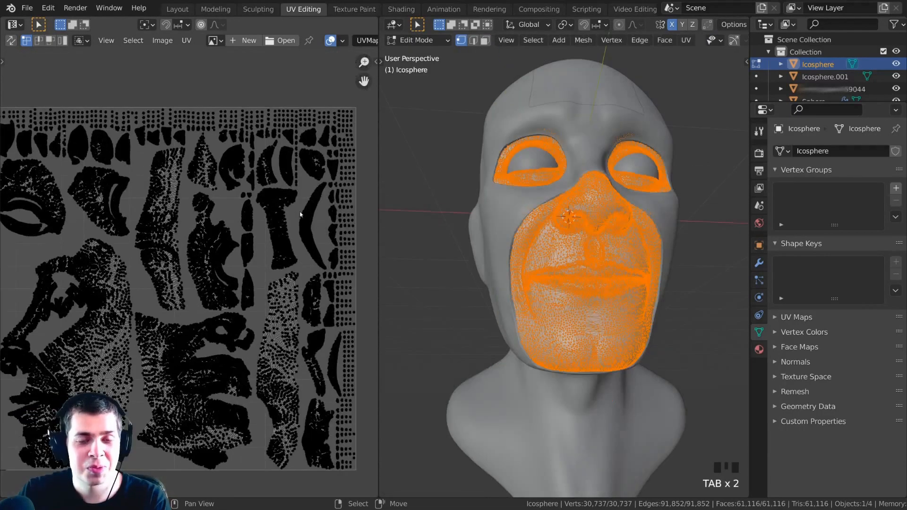
scroll(299, 208, "down", 2)
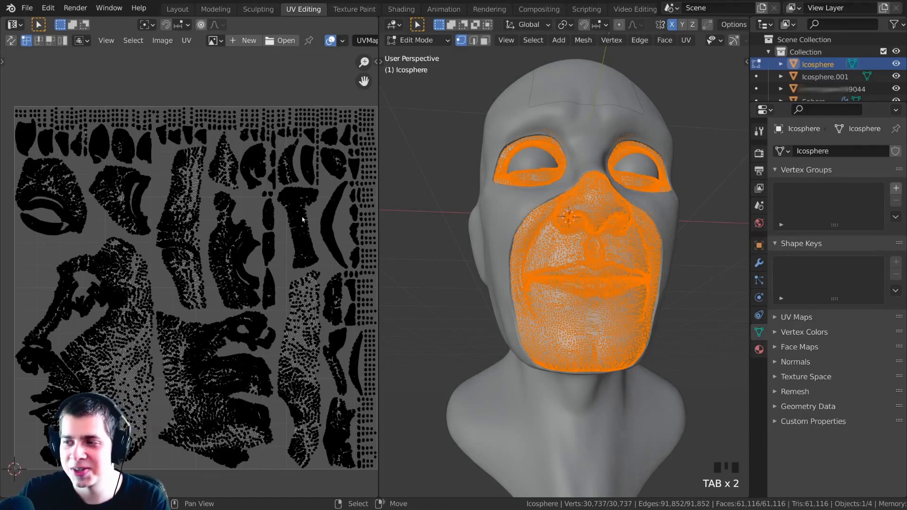
middle_click_drag(258, 309, 247, 313)
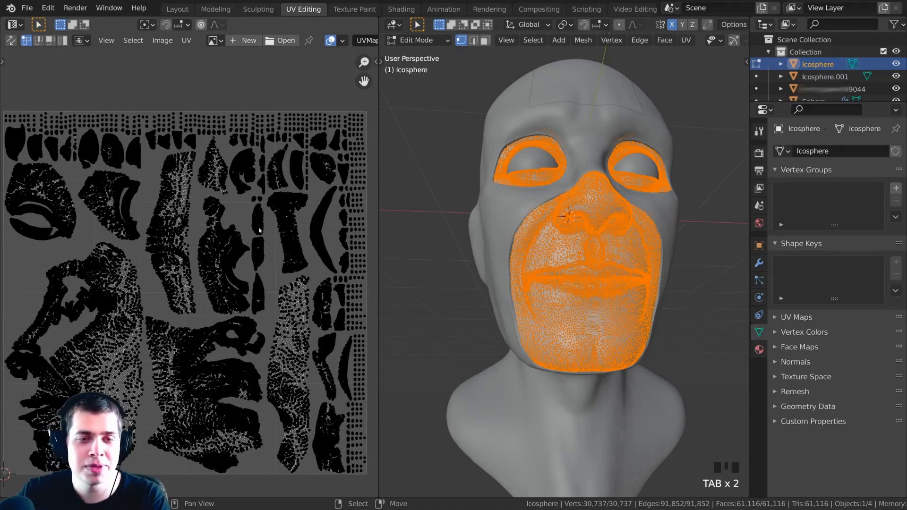
scroll(168, 221, "up", 2)
scroll(204, 234, "down", 1)
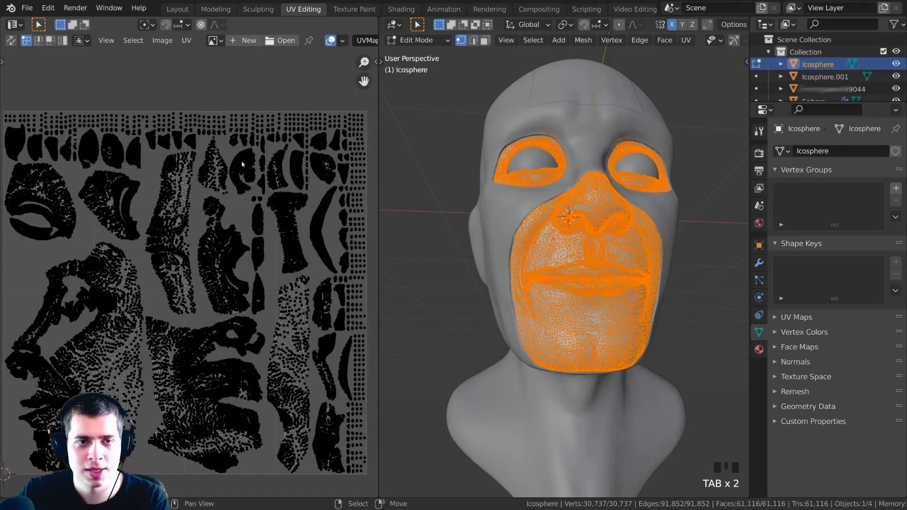
- Examine the unwrapped UV islands up close and compare them with the face mesh from the front
middle_click_drag(222, 187, 232, 182)
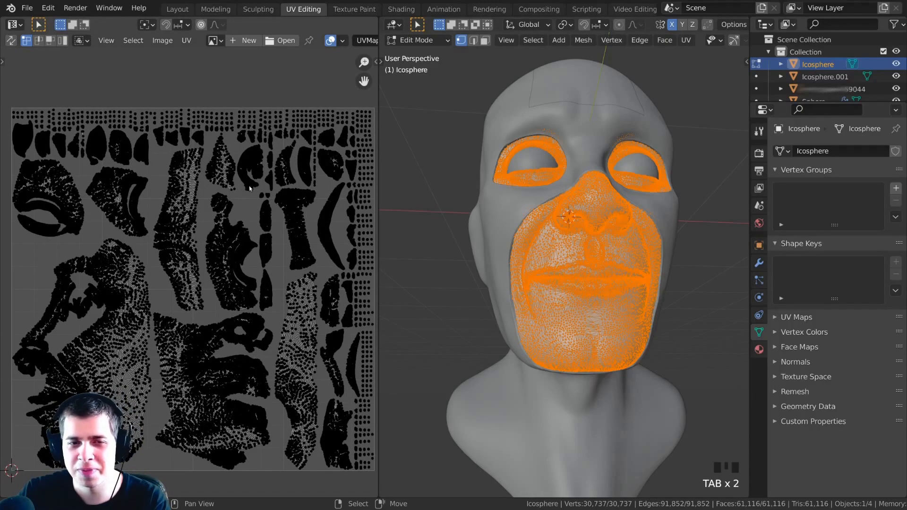
scroll(190, 211, "up", 1)
scroll(232, 178, "down", 3)
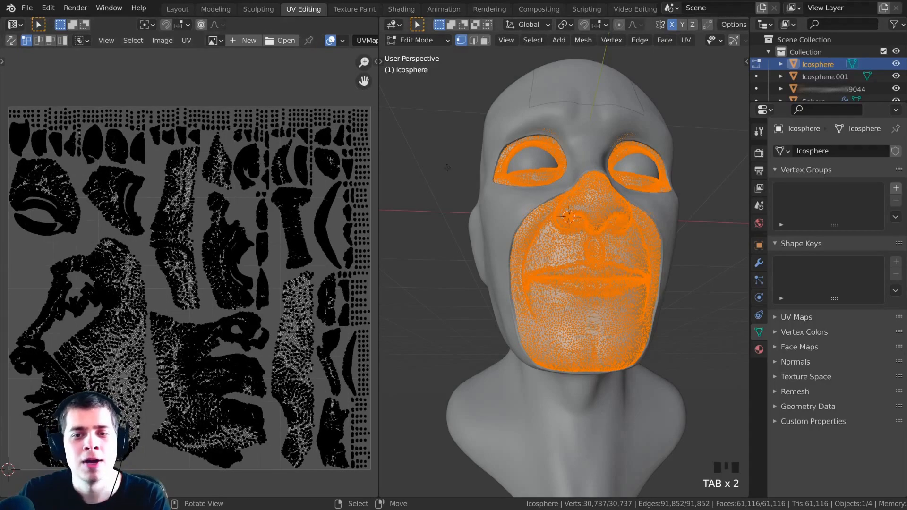
scroll(186, 218, "up", 7)
scroll(279, 229, "down", 3)
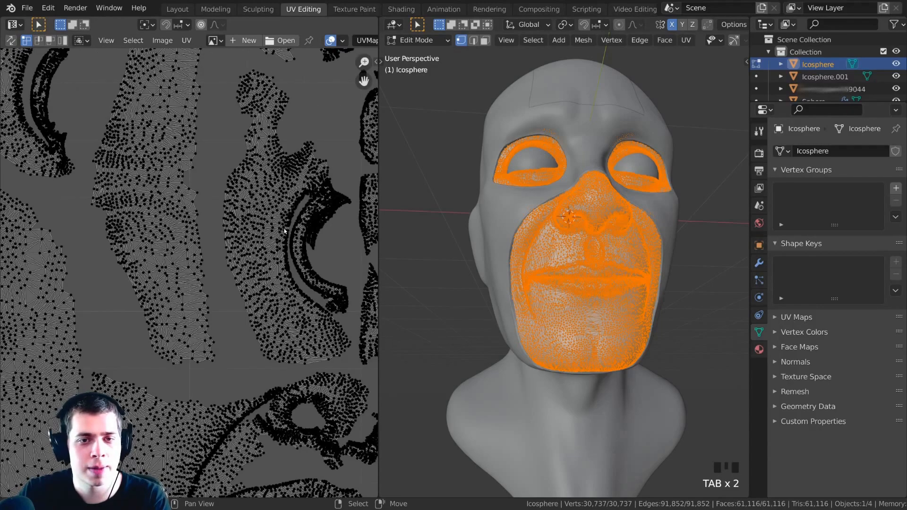
scroll(284, 233, "up", 1)
middle_click_drag(492, 227, 513, 242)
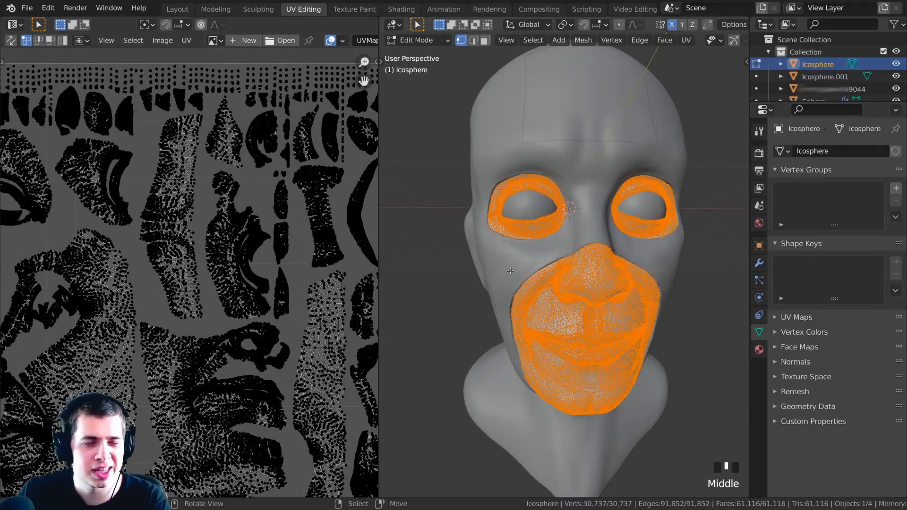
scroll(276, 182, "down", 2)
scroll(223, 139, "up", 1)
- Clear the UV selection and use Select Overlap to select only the face mesh's overlapping UVs
key("a")
key("a")
key("a")
key("a")
key("a")
key("a")
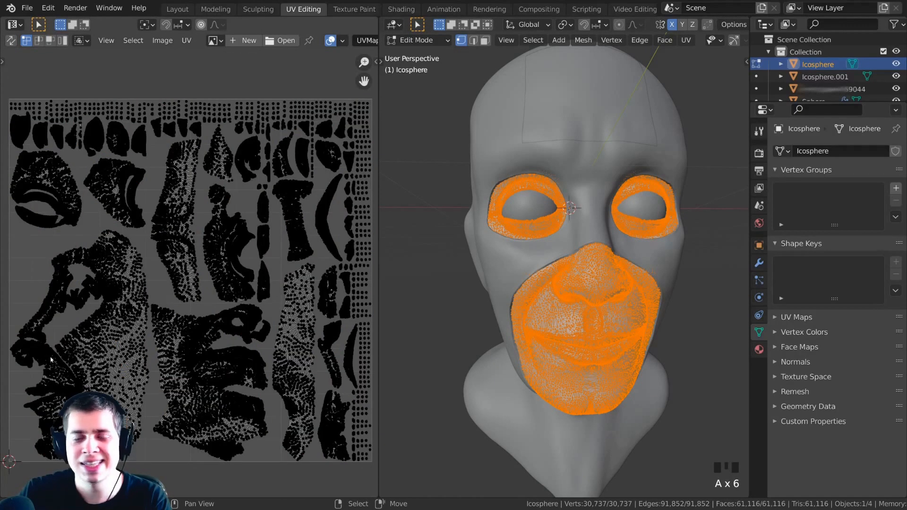
left_click(136, 41)
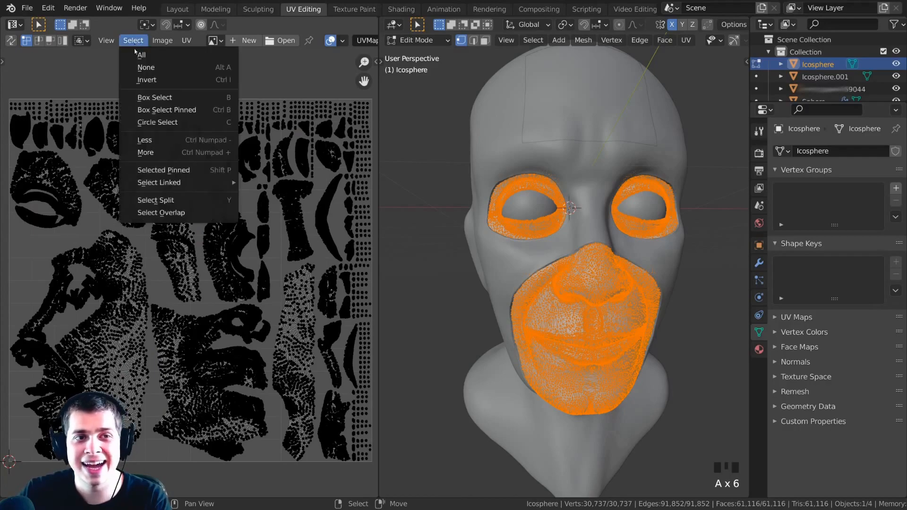
left_click(148, 213)
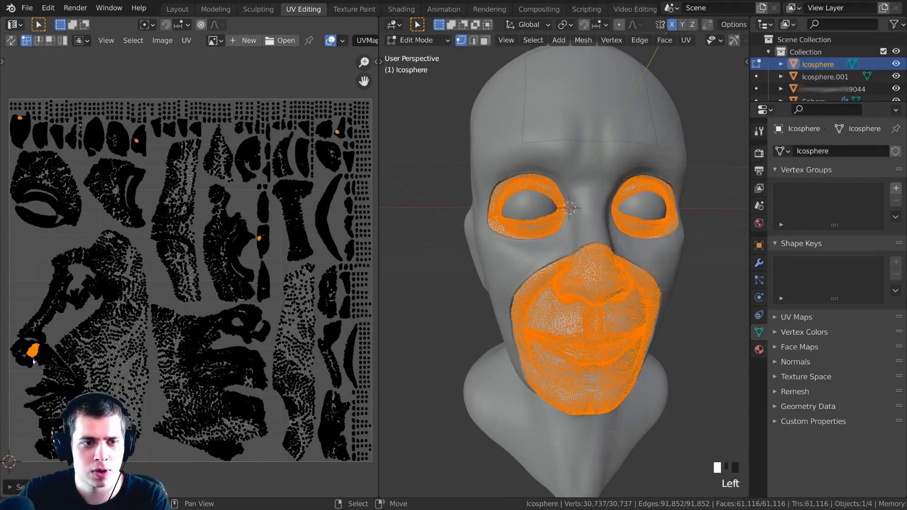
- Examine where the selected overlaps lie in the UV layout and look over the matching face mesh
scroll(240, 278, "up", 3)
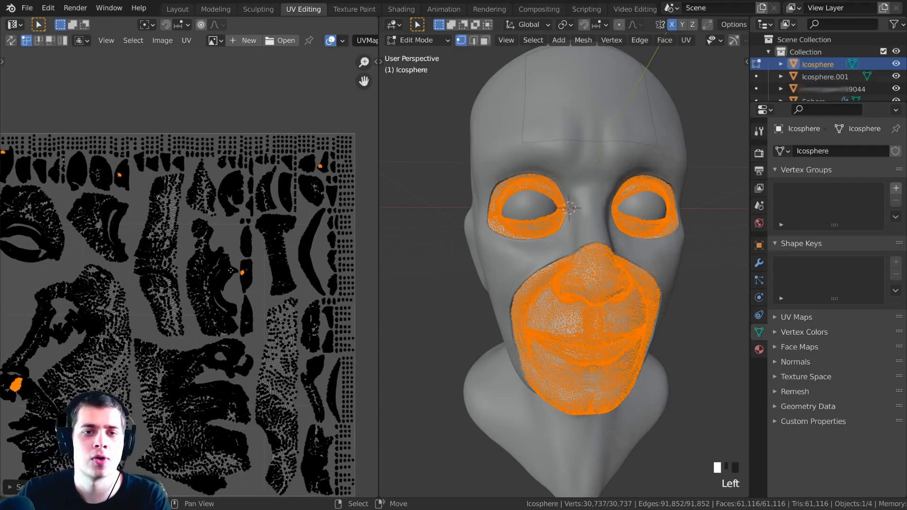
scroll(251, 256, "up", 8)
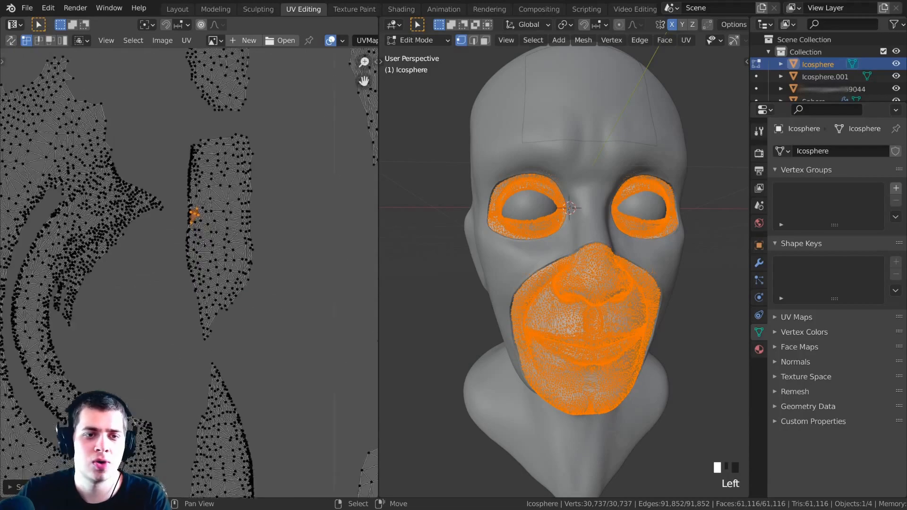
scroll(228, 267, "down", 10)
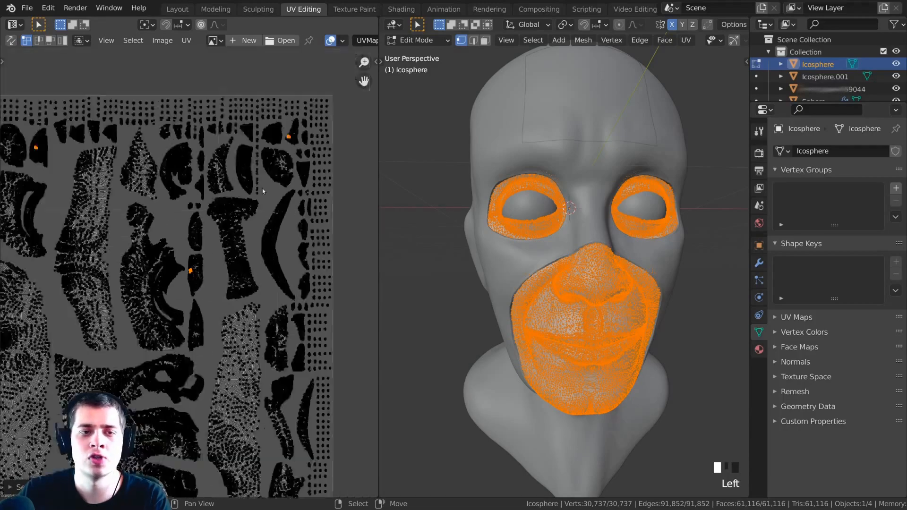
scroll(245, 277, "up", 7)
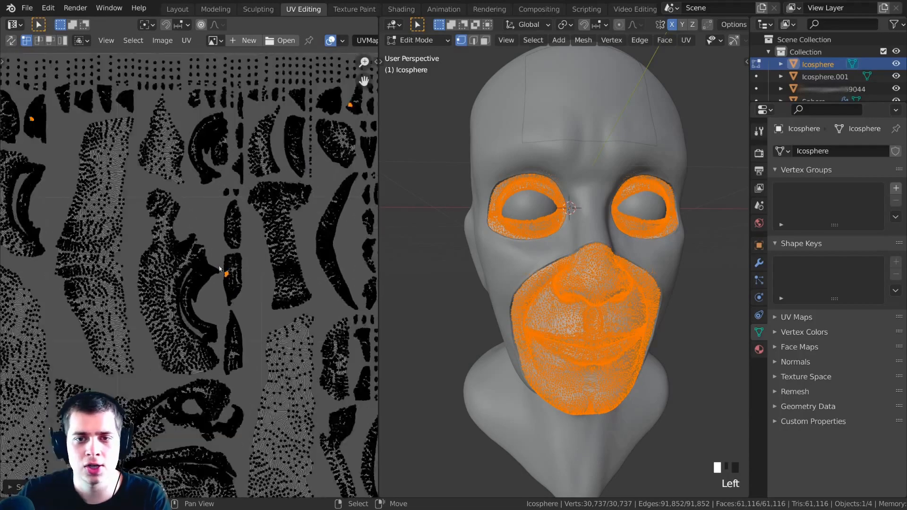
scroll(574, 216, "up", 3)
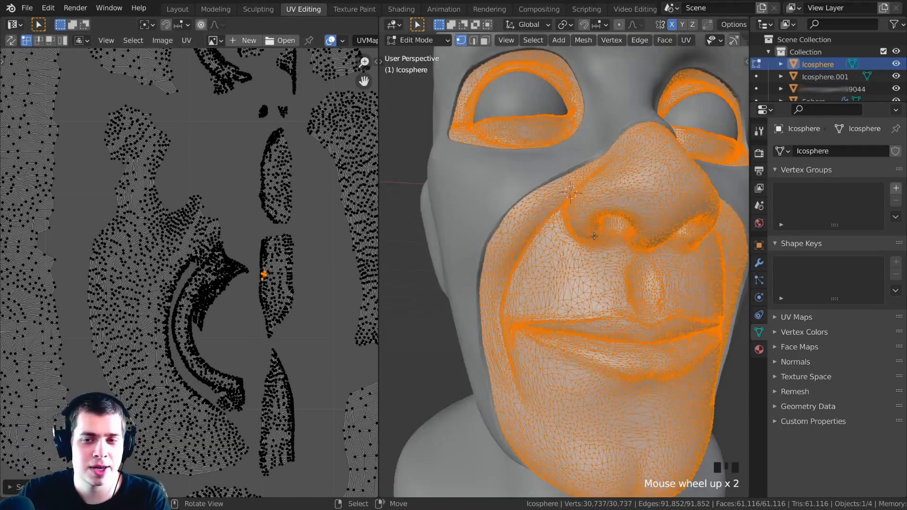
scroll(537, 273, "down", 1)
scroll(542, 274, "down", 1)
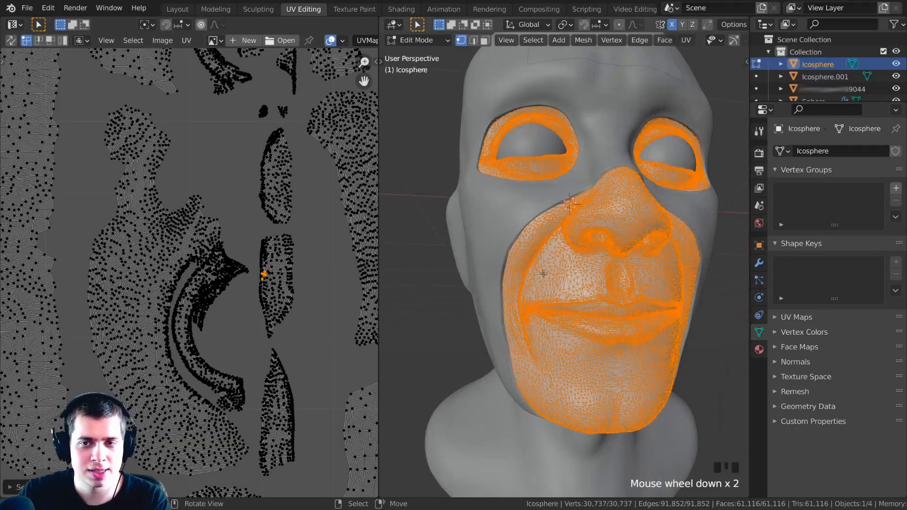
- Move the overlapping UV vertex at the edge of the small narrow island slightly upward to separate its faces
middle_click_drag(241, 255, 189, 265)
scroll(190, 266, "up", 3)
scroll(231, 205, "up", 6)
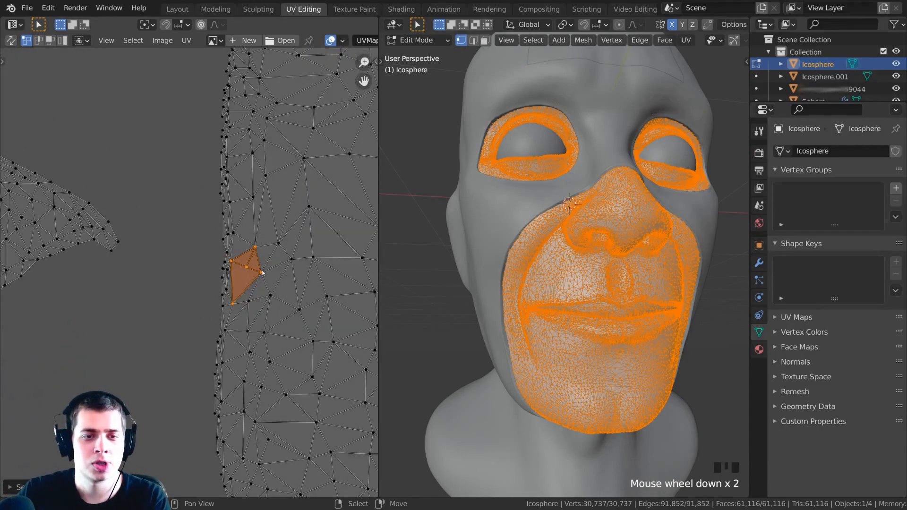
scroll(261, 278, "up", 4)
right_click(309, 268)
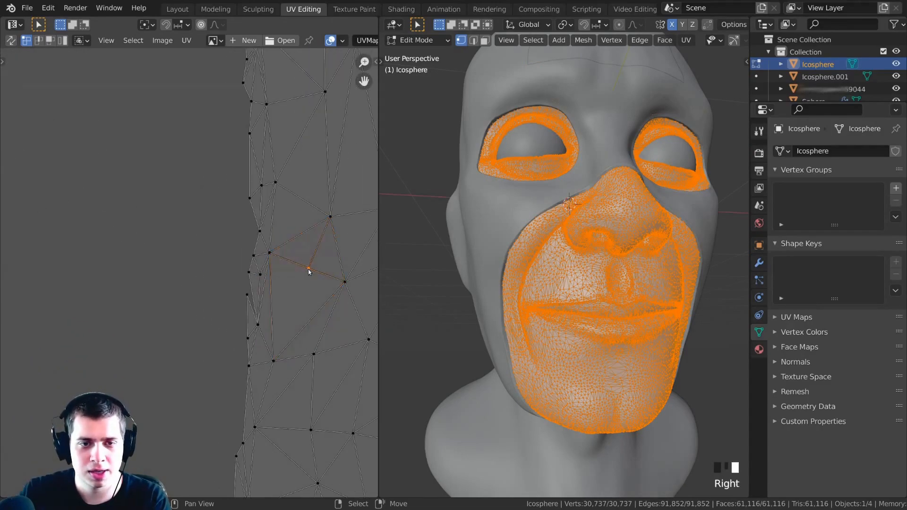
key("g")
left_click(314, 273)
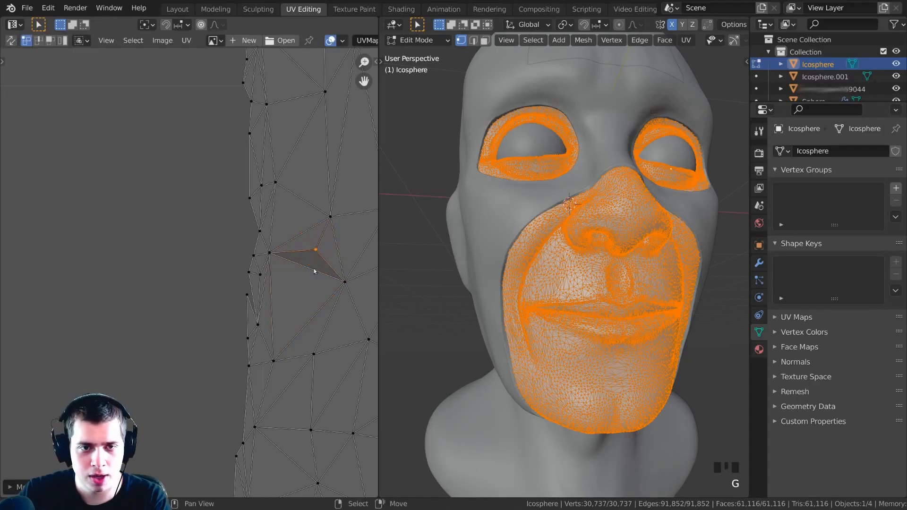
- Reselect the overlapping UVs and move the stray vertex beside the pointed island's jagged edge to clear its overlap
scroll(273, 237, "down", 8)
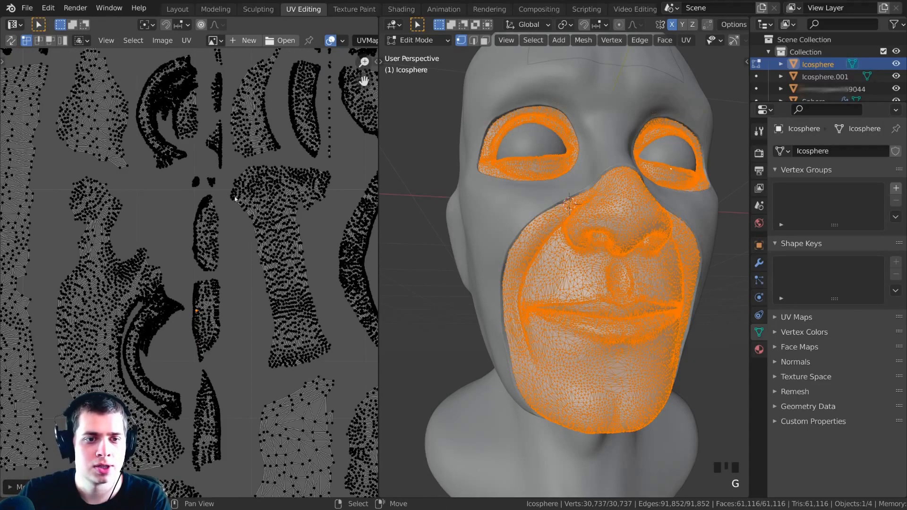
left_click(129, 41)
left_click(159, 213)
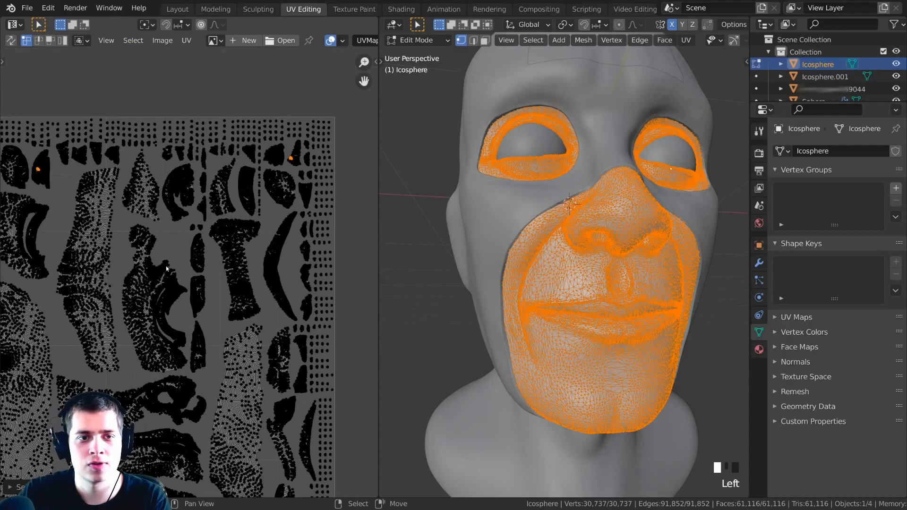
scroll(204, 226, "down", 3)
scroll(205, 226, "up", 6)
scroll(263, 312, "up", 6)
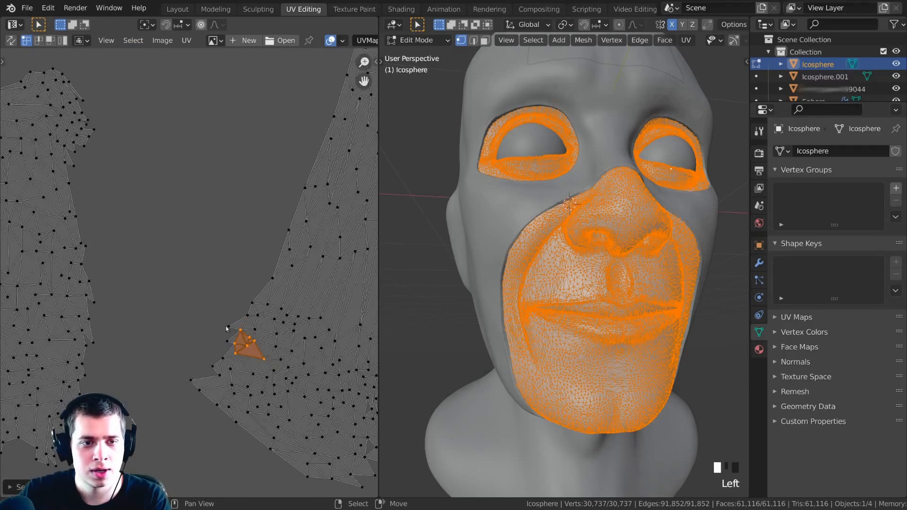
right_click(263, 312)
key("g")
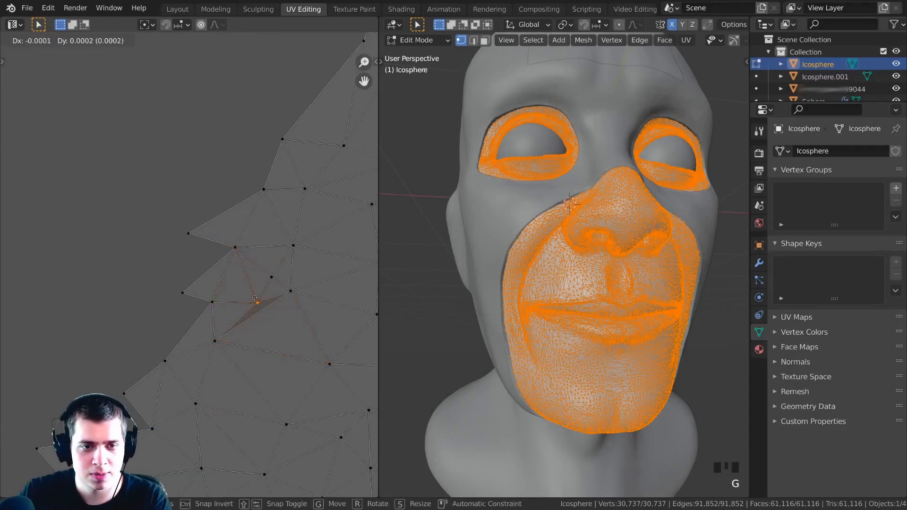
left_click(249, 288)
- Select the remaining UV overlaps and move the vertex at another island's notched border outward into the gap
scroll(189, 273, "down", 1)
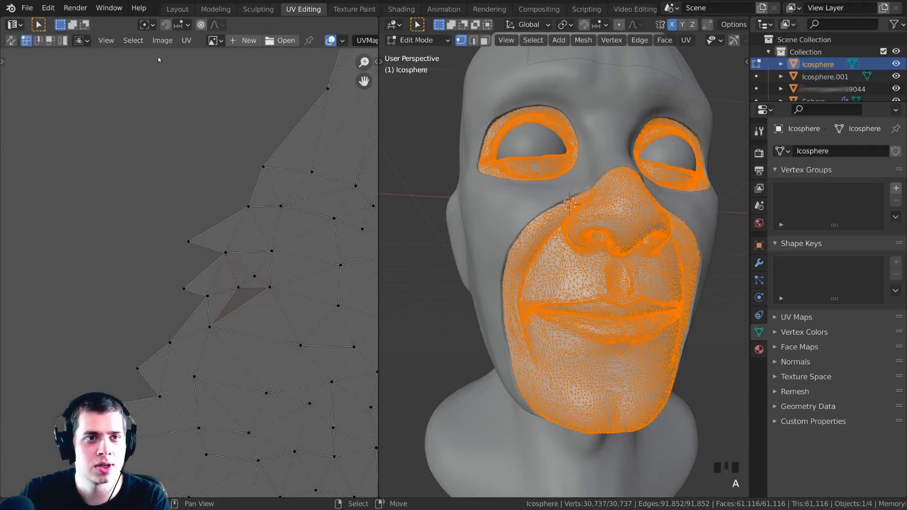
left_click(134, 40)
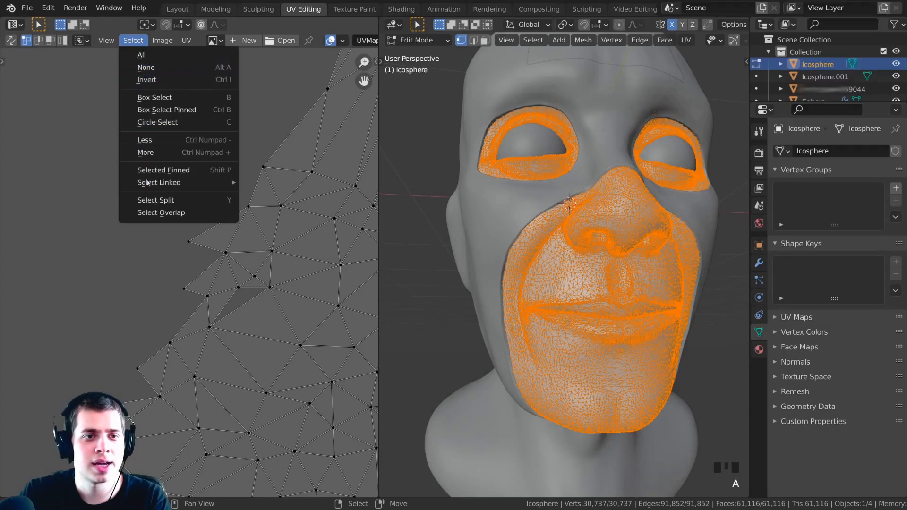
left_click(152, 213)
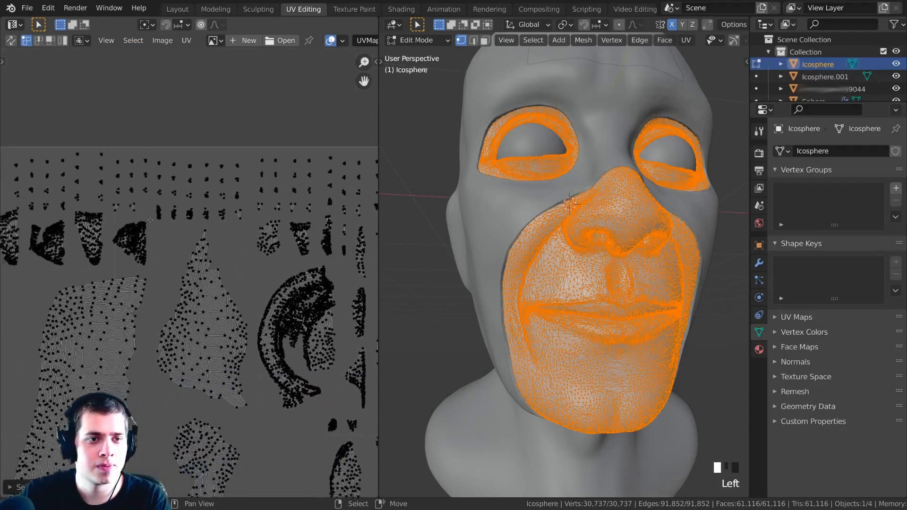
middle_click_drag(134, 271, 250, 279)
scroll(182, 277, "up", 4)
middle_click_drag(95, 240, 164, 283)
scroll(138, 269, "up", 4)
scroll(146, 270, "up", 2)
right_click(142, 266)
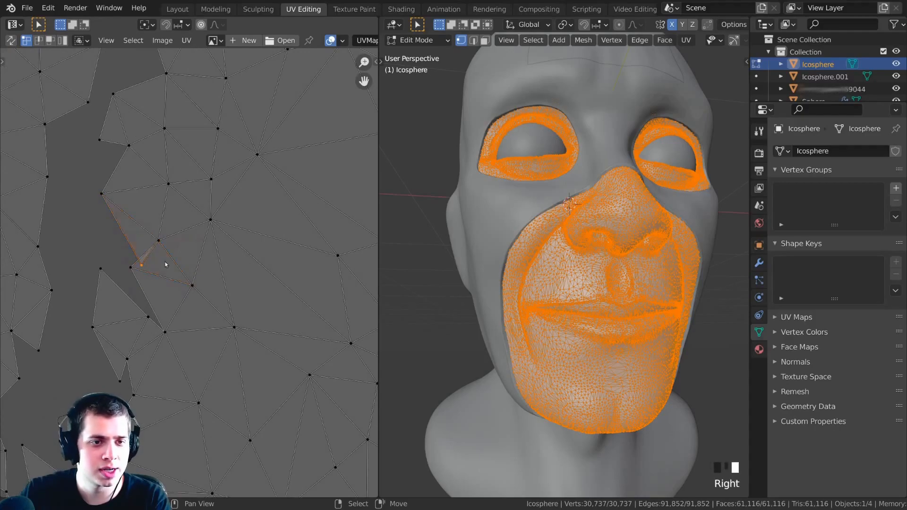
key("g")
left_click(144, 245)
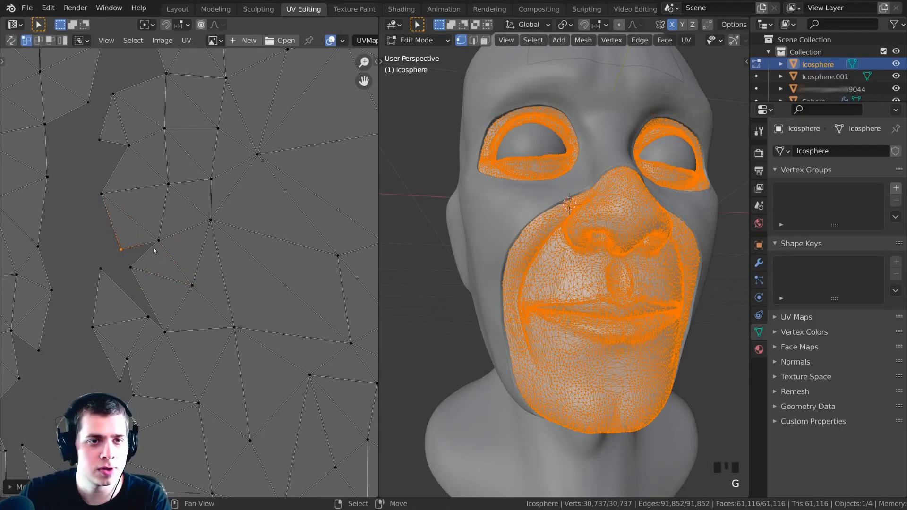
- Refresh the overlap selection and shift two crossing UV vertices near the upper edge of the next affected island
key("a")
scroll(148, 185, "down", 12)
scroll(202, 248, "down", 2)
key("a")
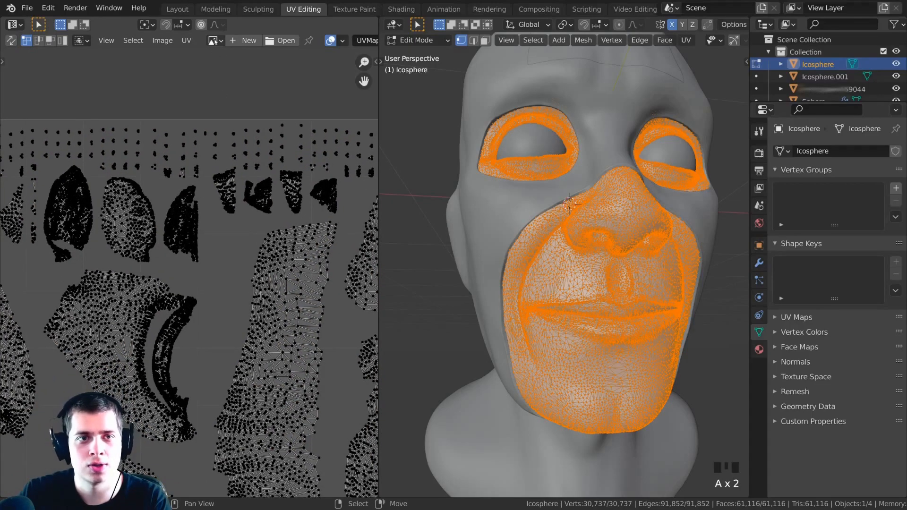
left_click(133, 40)
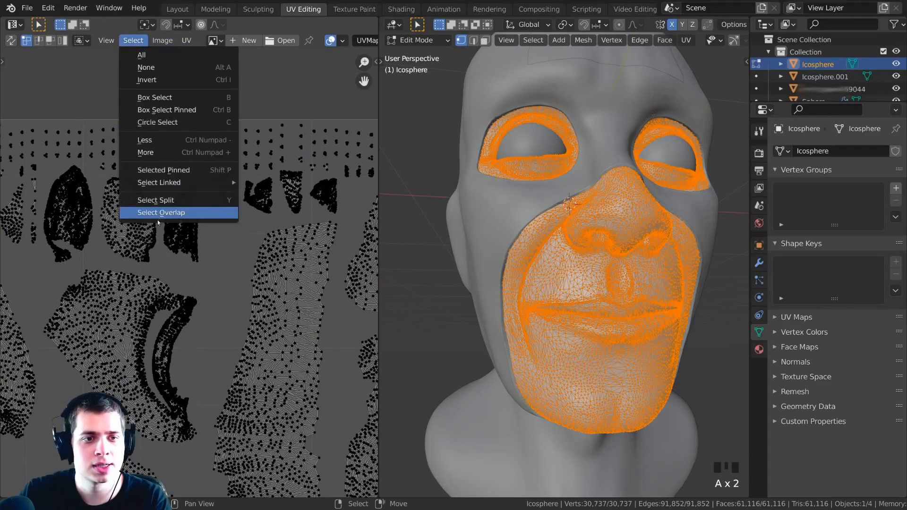
left_click(161, 215)
scroll(154, 279, "down", 5)
middle_click_drag(118, 316, 170, 304)
key("KP_Decimal")
right_click(170, 288)
key("g")
left_click(157, 288)
right_click(167, 296)
key("g")
left_click(177, 295)
- Run Select Overlap again and examine the large cluster of overlapping UVs in the big face island
scroll(196, 303, "down", 9)
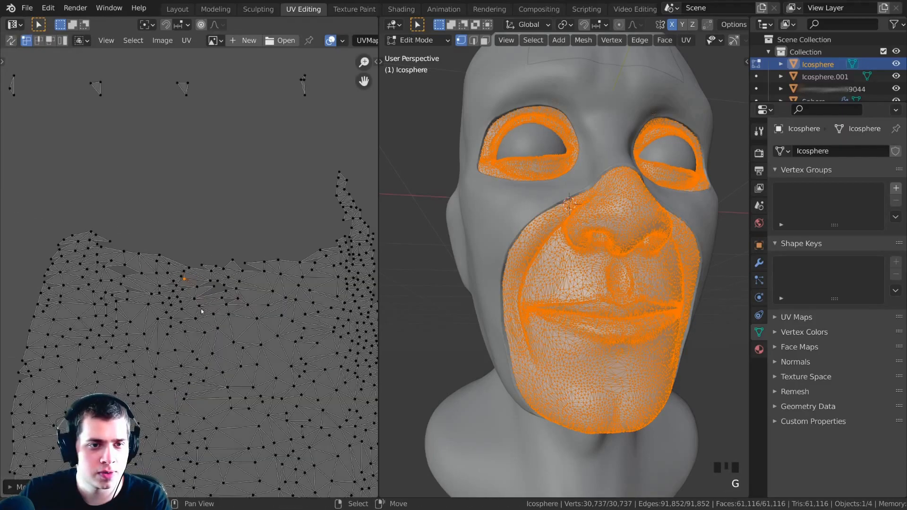
key("a")
left_click(140, 41)
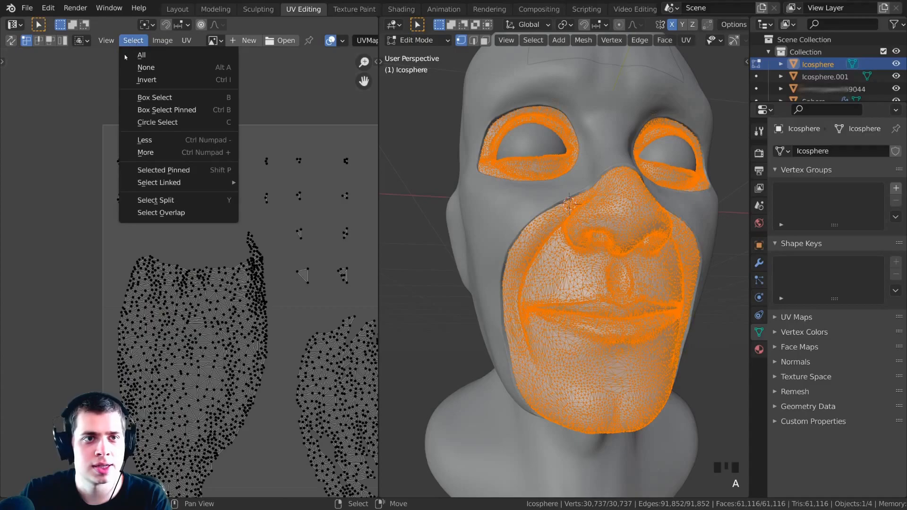
left_click(162, 212)
scroll(180, 215, "down", 5)
middle_click_drag(180, 215, 159, 413)
scroll(159, 413, "down", 4)
scroll(205, 309, "up", 4)
scroll(206, 310, "up", 8)
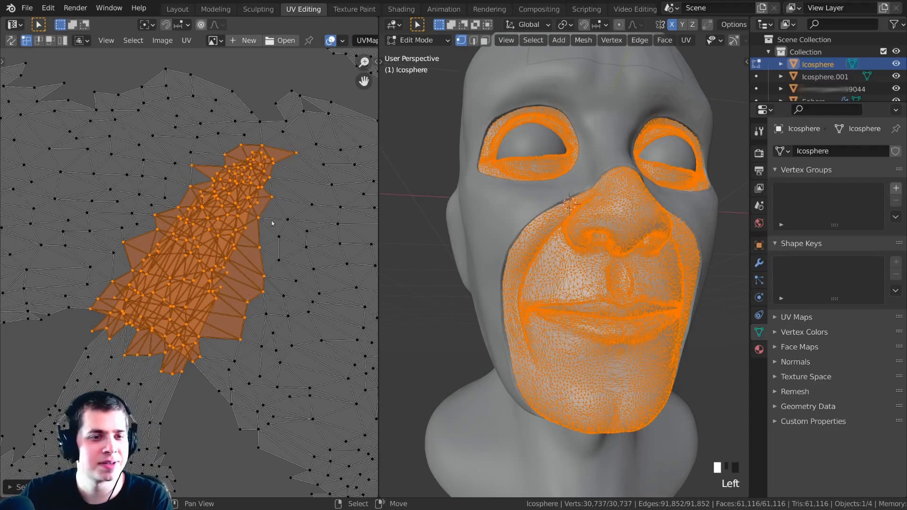
middle_click_drag(214, 212, 227, 220)
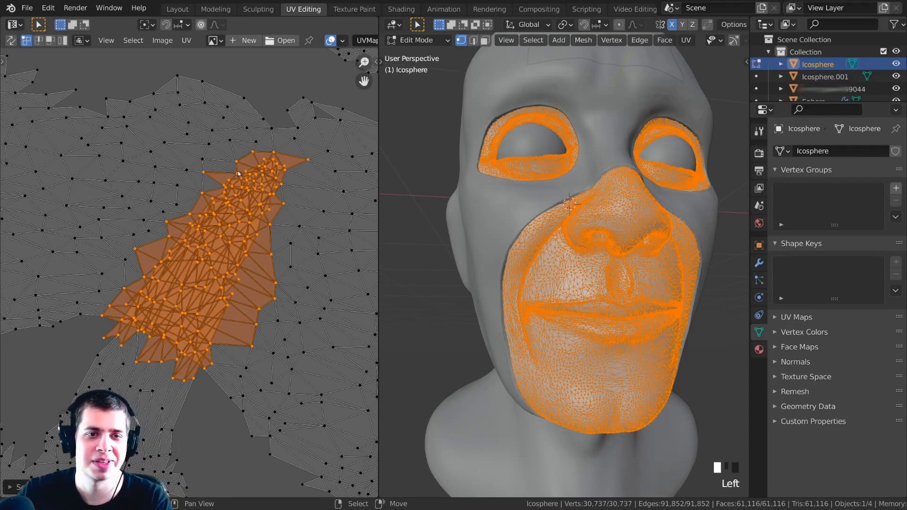
scroll(142, 229, "down", 4)
middle_click_drag(132, 232, 155, 223)
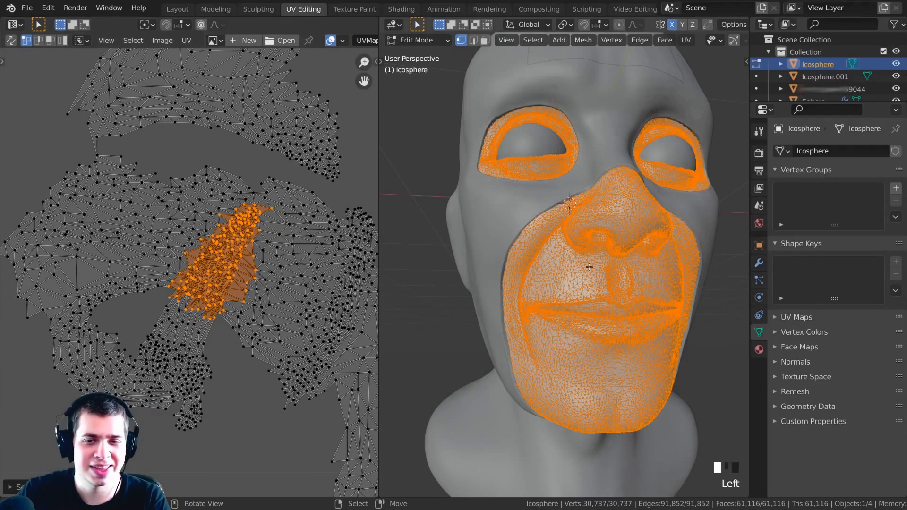
- Try moving the large overlapping UV cluster within its island and deselect all UVs
middle_click_drag(576, 264, 578, 274, "shift")
scroll(579, 256, "up", 2)
key("g")
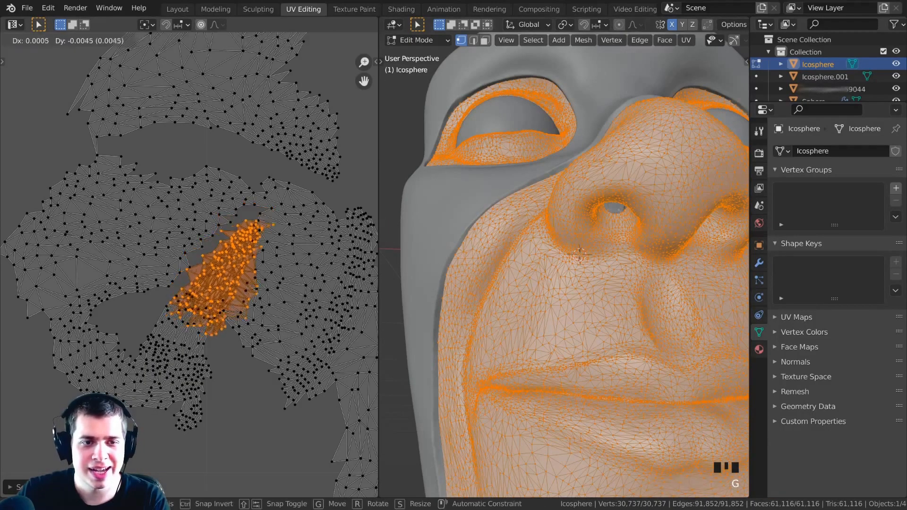
right_click(262, 240)
scroll(262, 240, "up", 1)
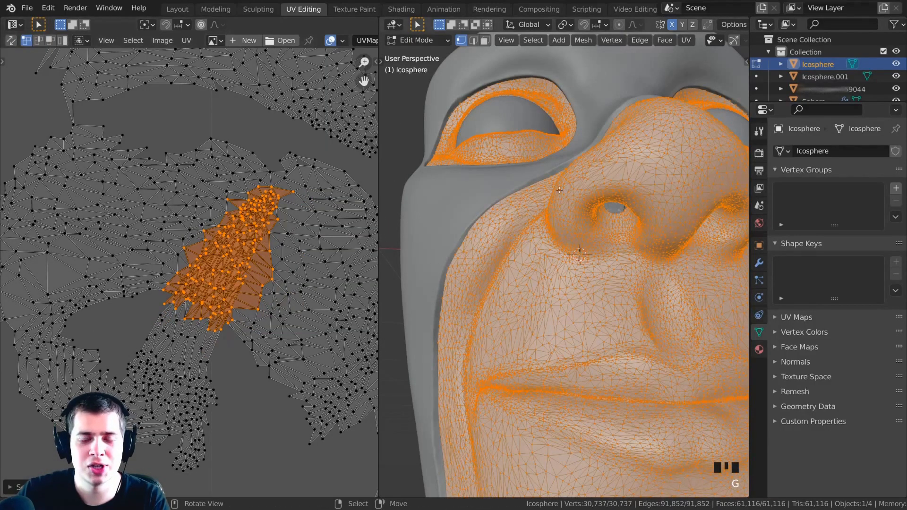
scroll(189, 273, "down", 2)
key("a")
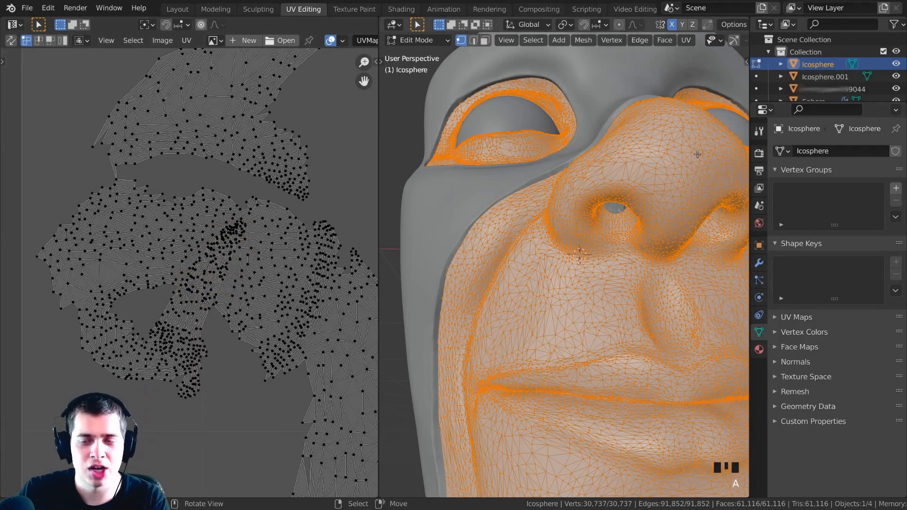
- Select the UV vertex at the upper tip of the narrow strip that overlaps the big face island
scroll(260, 245, "up", 5)
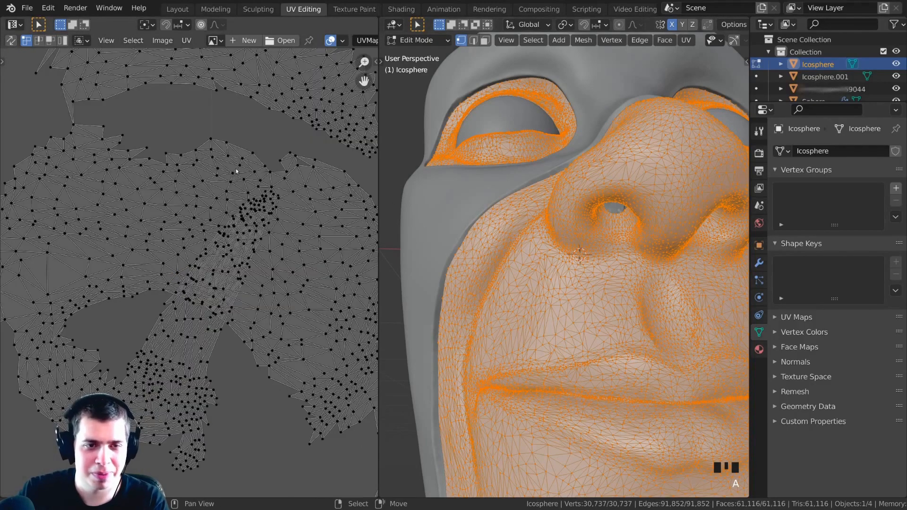
scroll(268, 255, "down", 2)
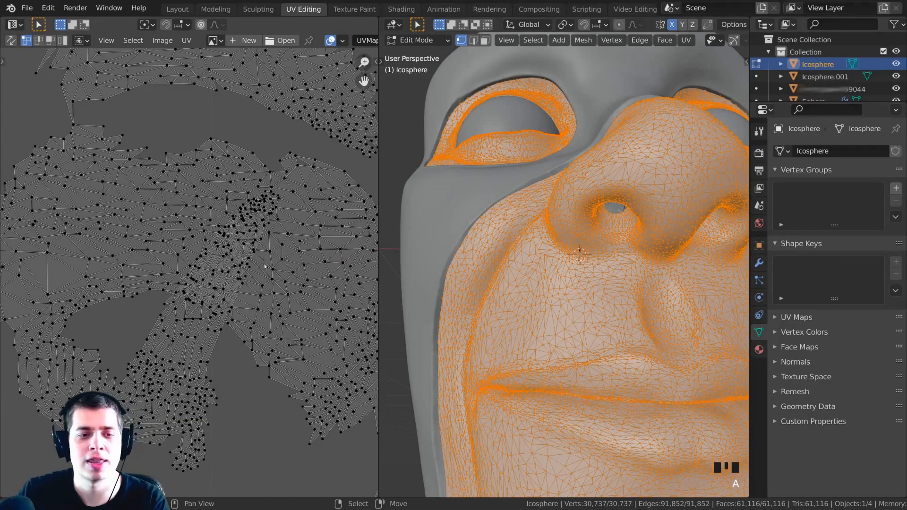
scroll(279, 208, "up", 1)
middle_click_drag(211, 299, 222, 327)
scroll(308, 231, "up", 1)
middle_click_drag(314, 207, 280, 225)
scroll(281, 226, "down", 2)
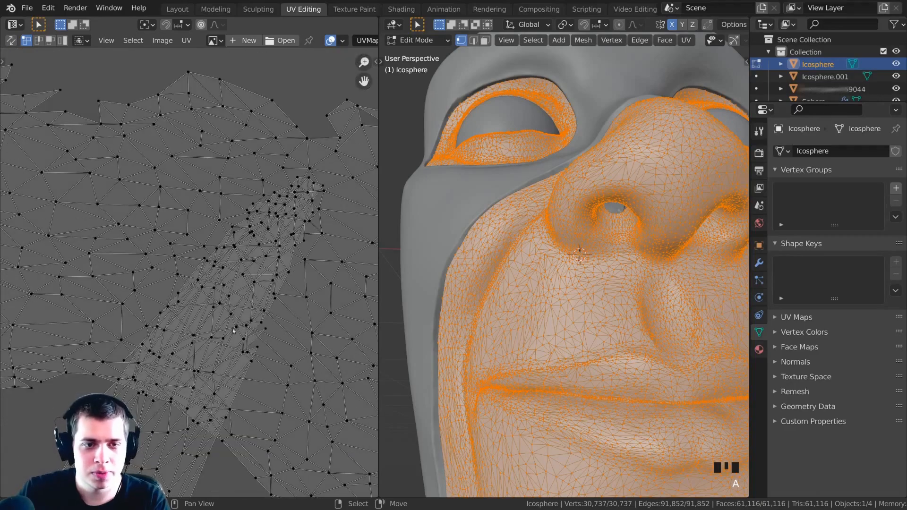
scroll(331, 185, "up", 3)
scroll(300, 193, "up", 1)
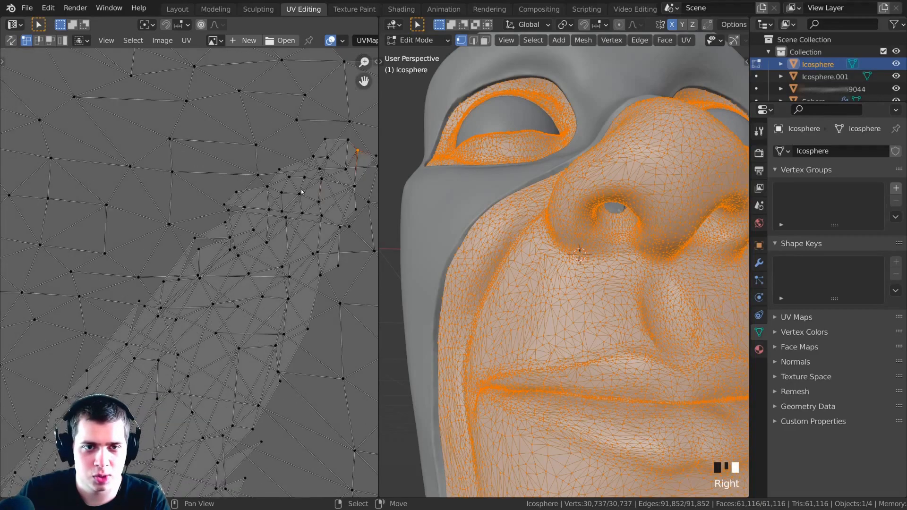
scroll(279, 213, "down", 2)
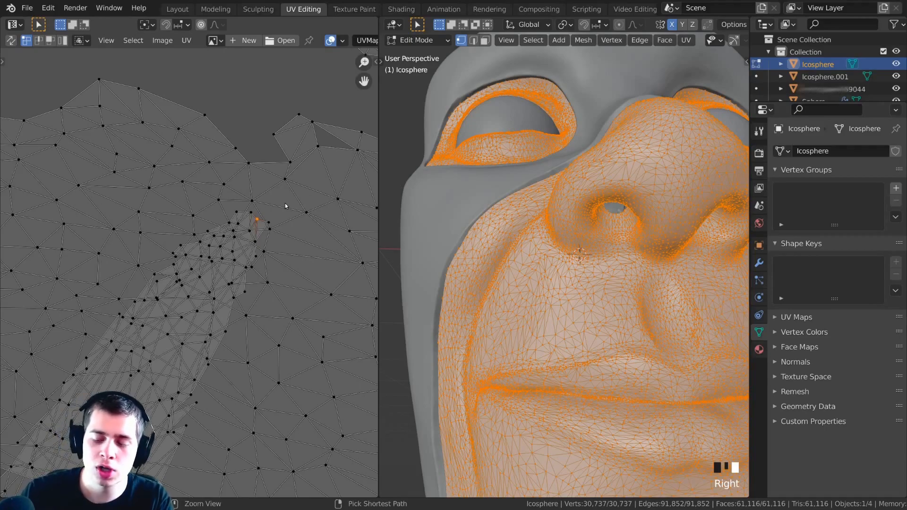
- Grow the UV selection repeatedly from the tip down along the overlapping strip
key("ctrl+KP_Add")
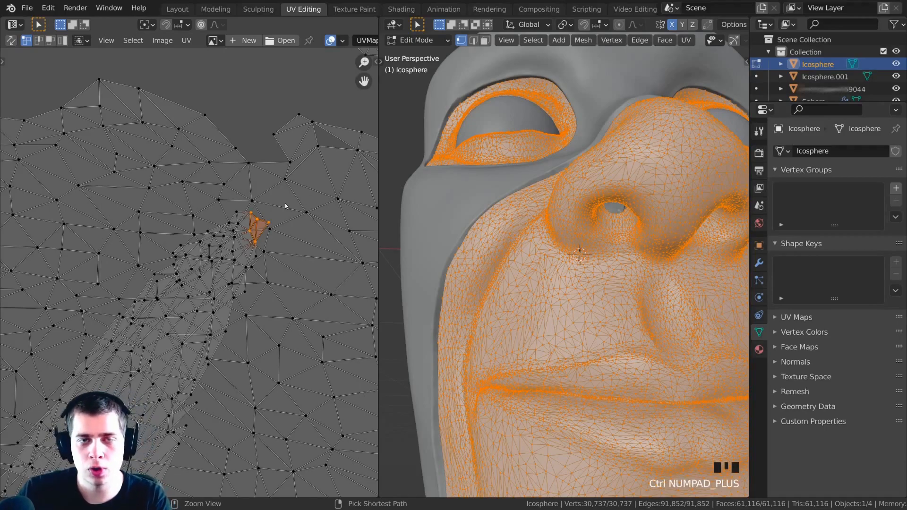
key("ctrl+KP_Add")
key("ctrl+KP_Add")
key("ctrl+KP_Add")
key("ctrl+KP_Add")
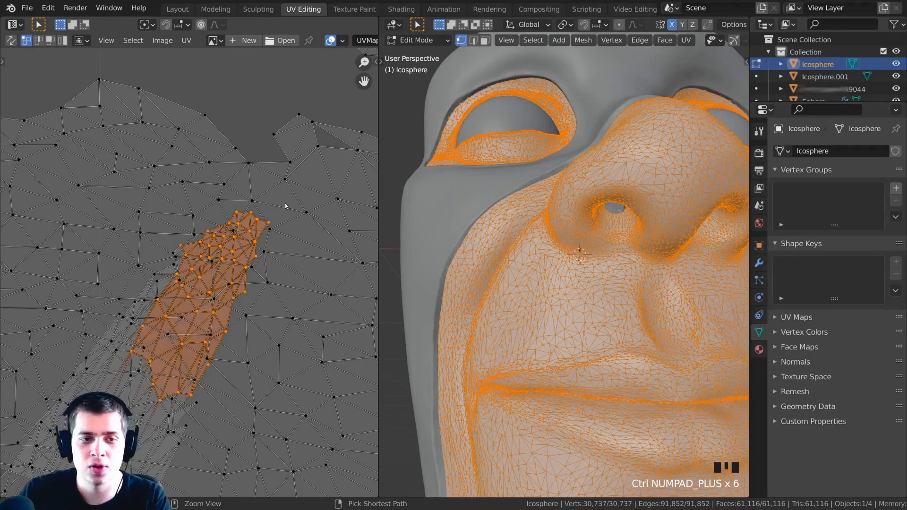
key("ctrl+KP_Add")
key("ctrl+KP_Add")
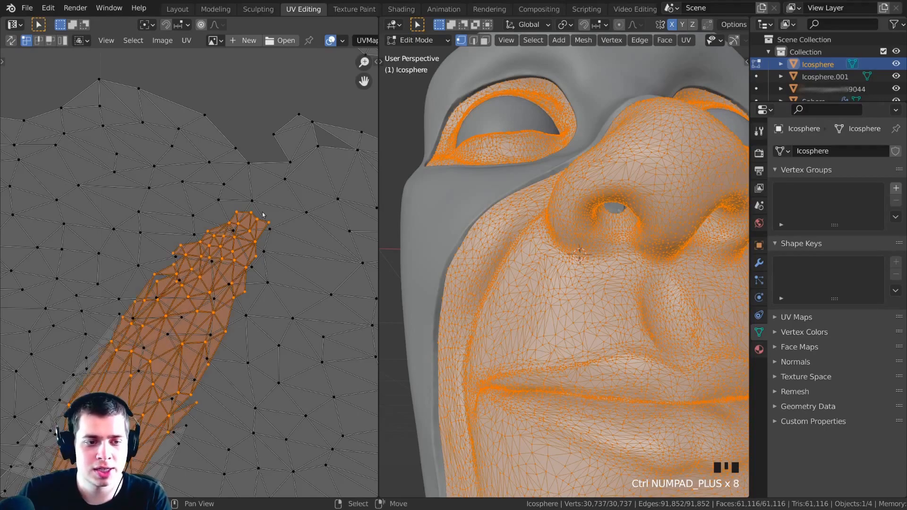
- Expand the selection with Select More until it reaches the strip's base at the dense vertex cluster
scroll(213, 311, "down", 2)
middle_click_drag(160, 351, 254, 292)
scroll(254, 292, "up", 2)
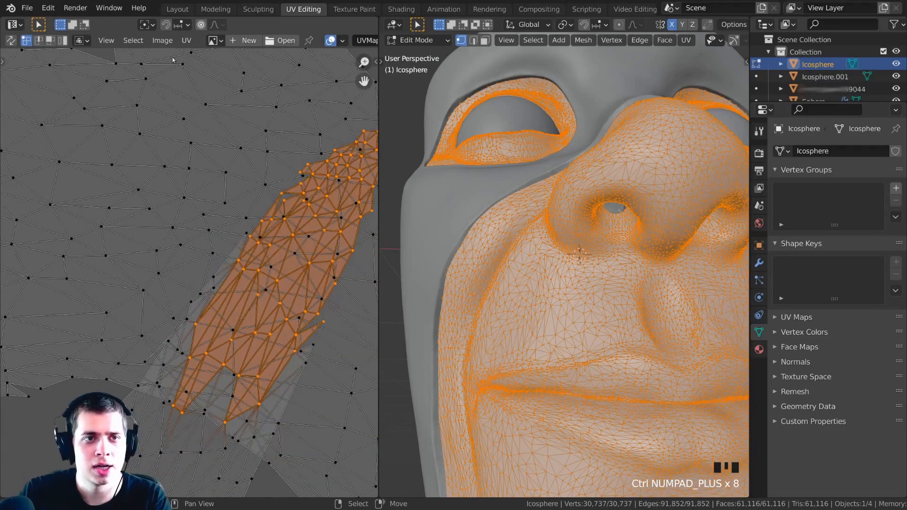
left_click(130, 42)
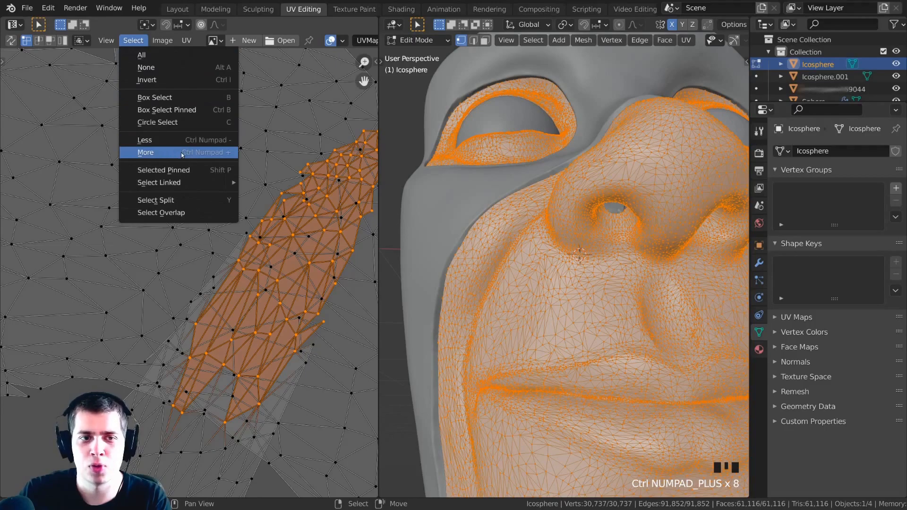
left_click(206, 153)
scroll(222, 213, "down", 3)
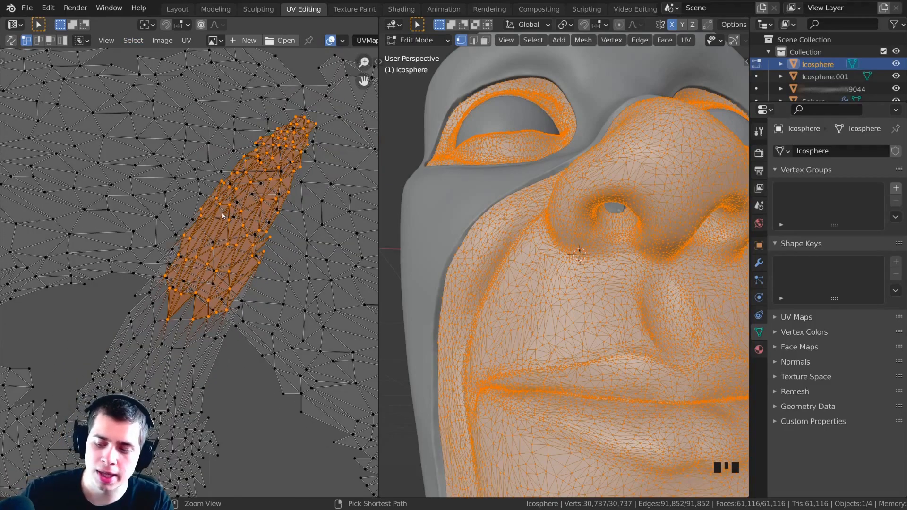
key("ctrl+KP_Add")
key("ctrl+KP_Add")
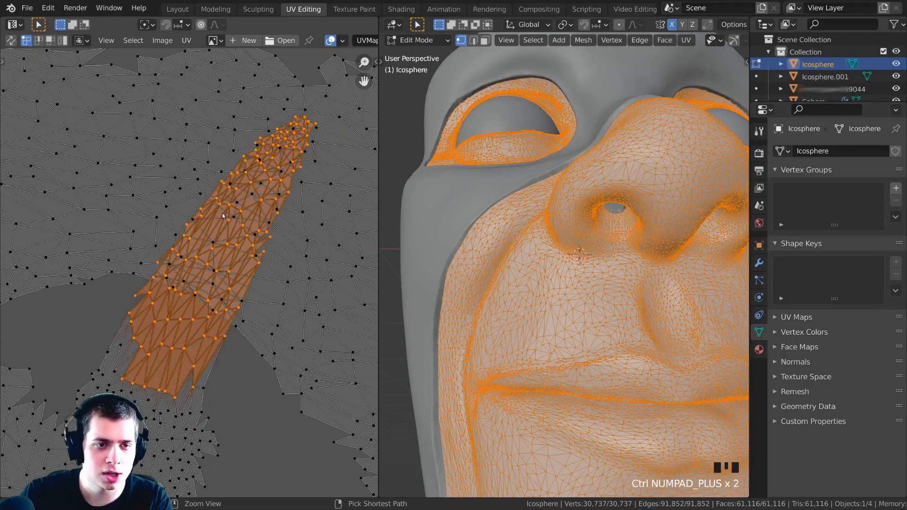
key("ctrl+KP_Add")
scroll(150, 330, "up", 4)
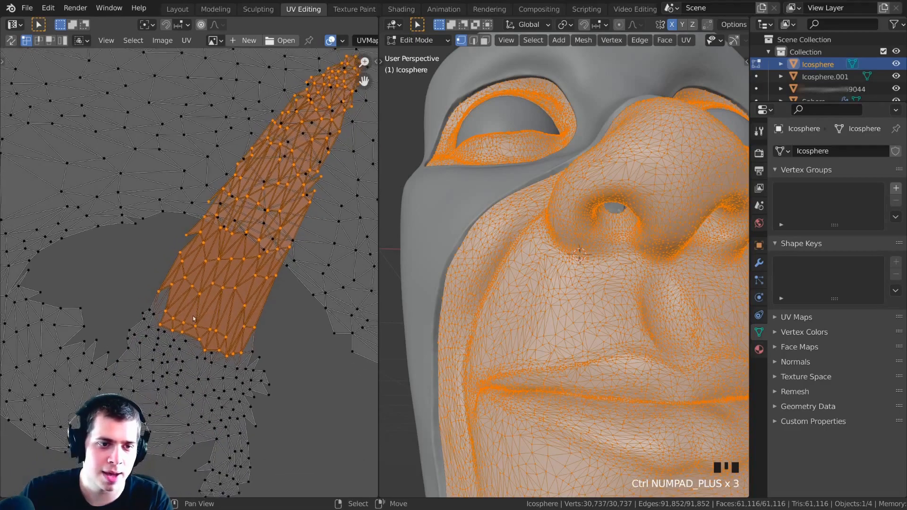
- Add the missed vertices along the strip's lower end to the UV selection
right_click(125, 344, "shift")
right_click(117, 336, "shift")
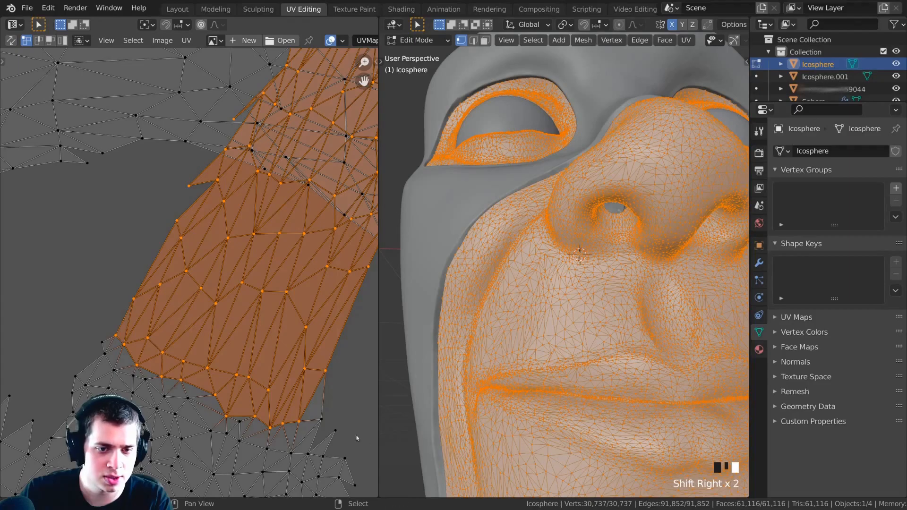
scroll(321, 421, "down", 5)
mouse_move(282, 197)
middle_mouse_down()
mouse_move(258, 240)
mouse_move(270, 197)
middle_mouse_up()
scroll(270, 197, "up", 3)
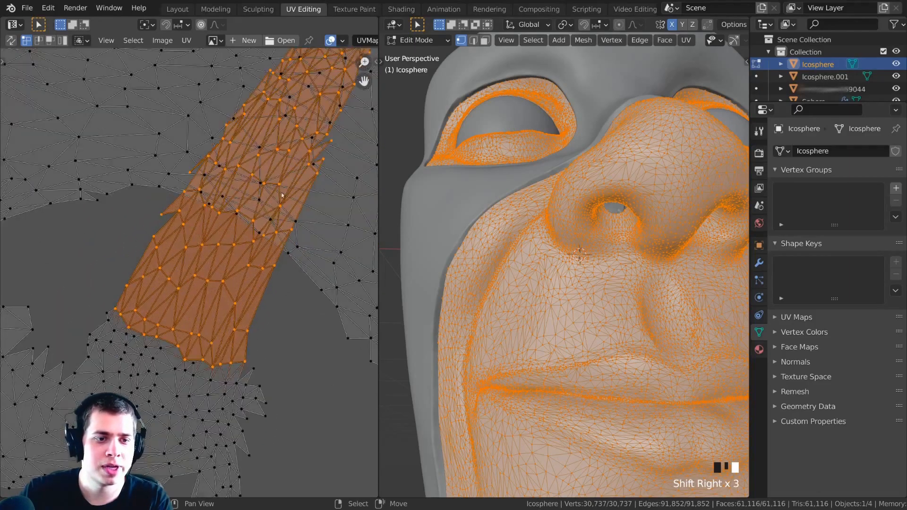
- Try rotating and moving the selected UV strip within the face island
scroll(269, 197, "down", 4)
key("r")
key("g")
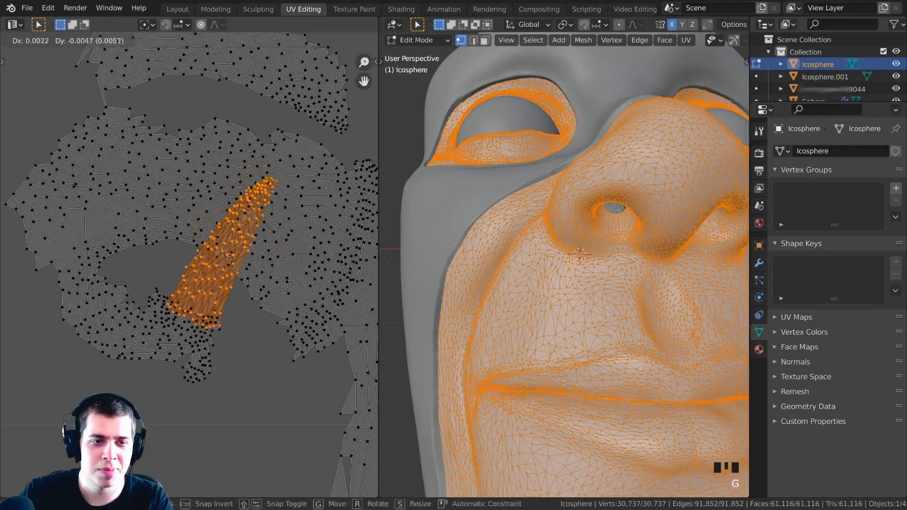
key("r")
left_click(189, 311)
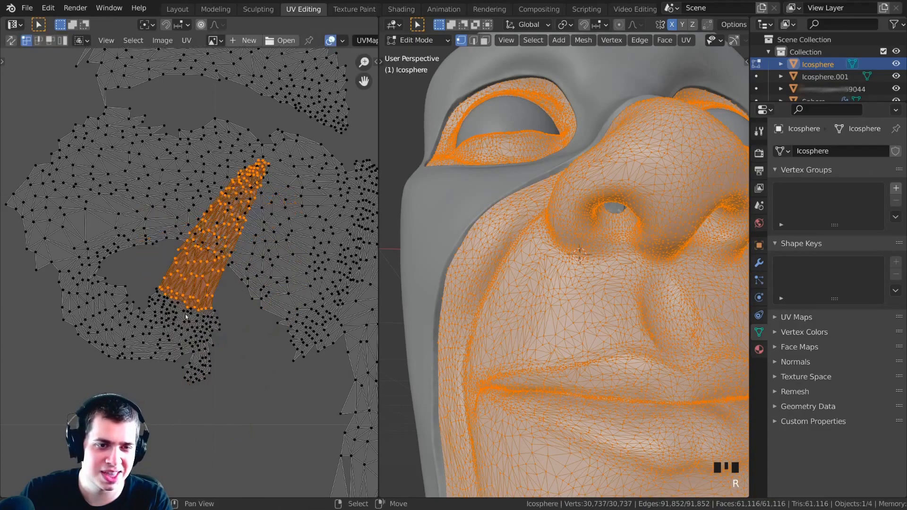
- Move the selected UV strip out of the face island into the empty space below the nose section
scroll(185, 310, "down", 1)
scroll(219, 287, "up", 1)
middle_click_drag(218, 286, 200, 244)
scroll(212, 261, "up", 1)
middle_click_drag(191, 209, 196, 215)
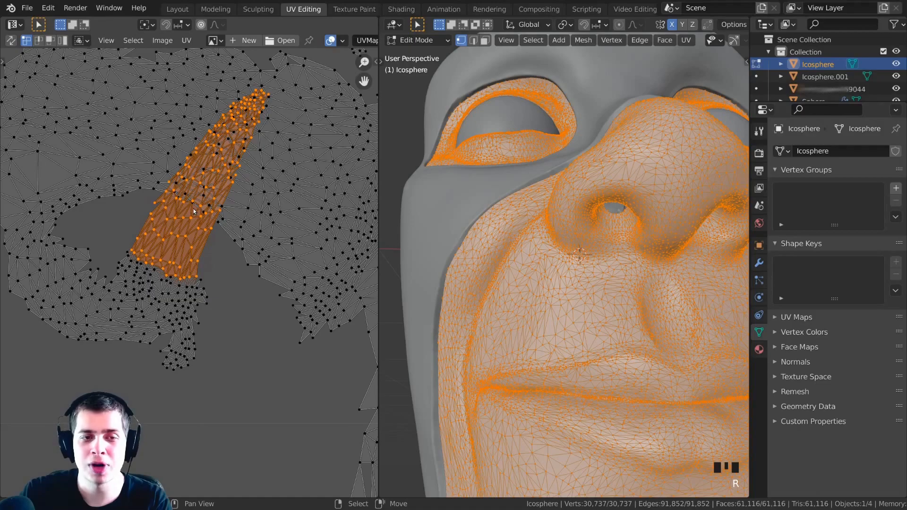
key("g")
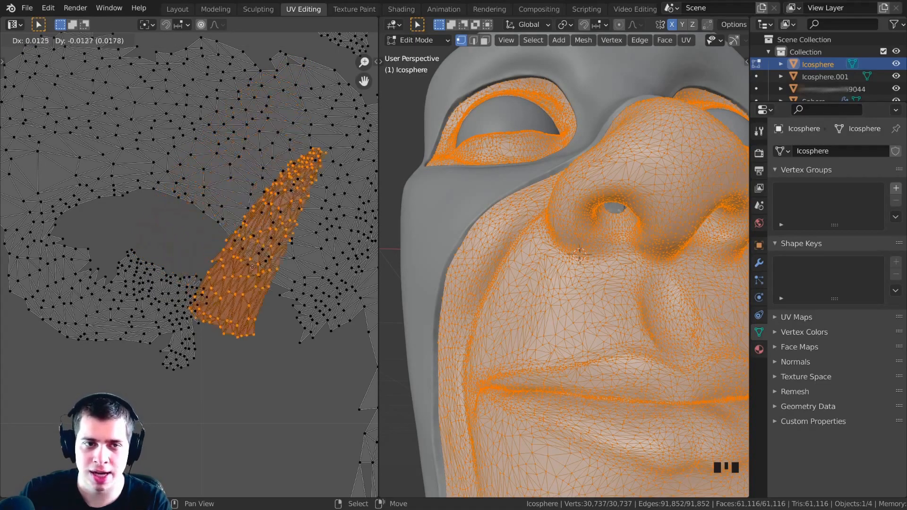
left_click(214, 432)
scroll(214, 432, "down", 3)
middle_click_drag(214, 431, 248, 223)
key("g")
left_click(236, 249)
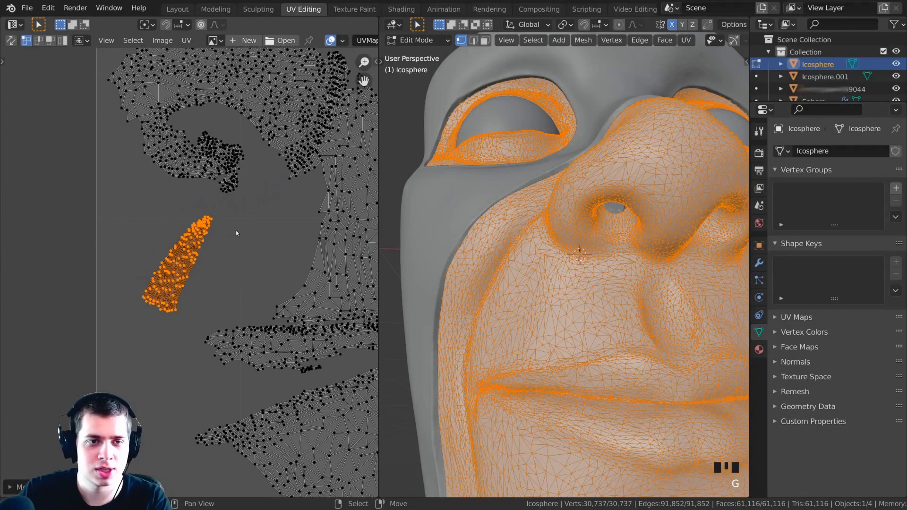
- Deselect all UVs, run Select Overlap, and check the whole UV layout for remaining overlaps
scroll(262, 205, "down", 3)
scroll(233, 205, "down", 1)
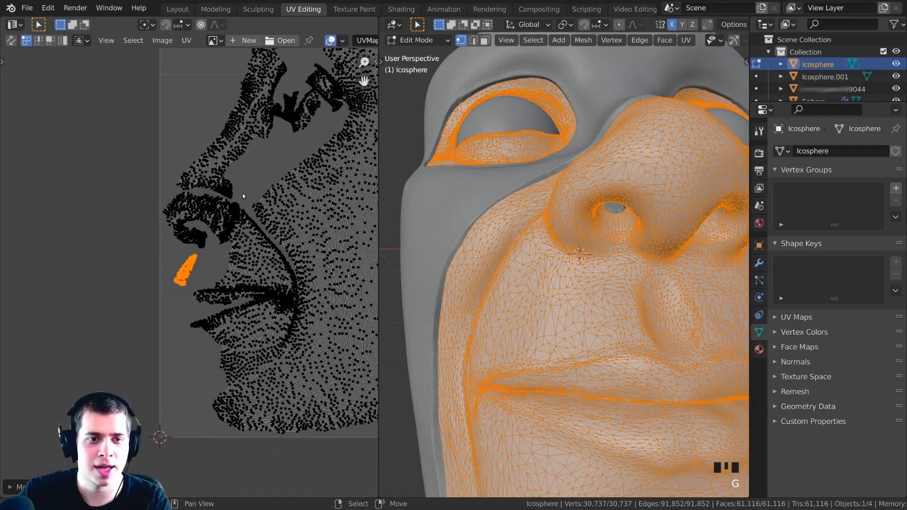
scroll(237, 227, "up", 2)
scroll(233, 184, "up", 2)
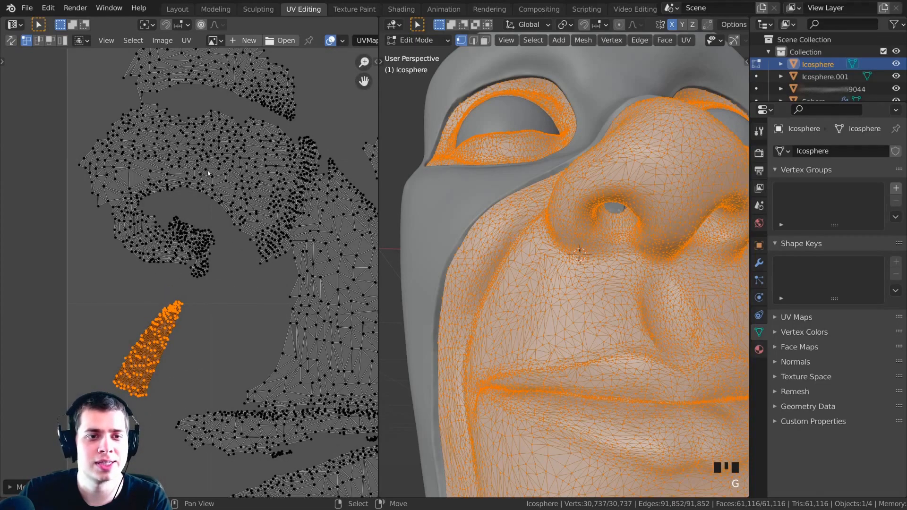
key("a")
left_click(133, 41)
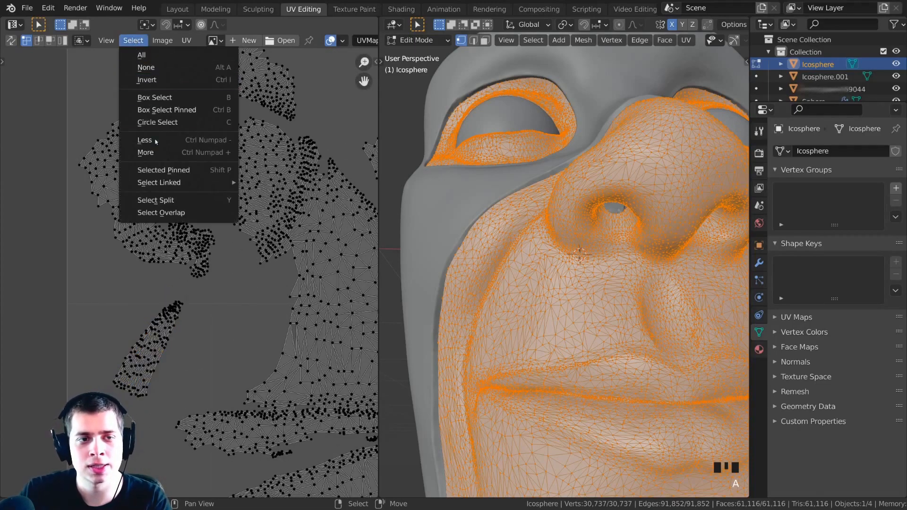
left_click(183, 218)
scroll(183, 222, "down", 6)
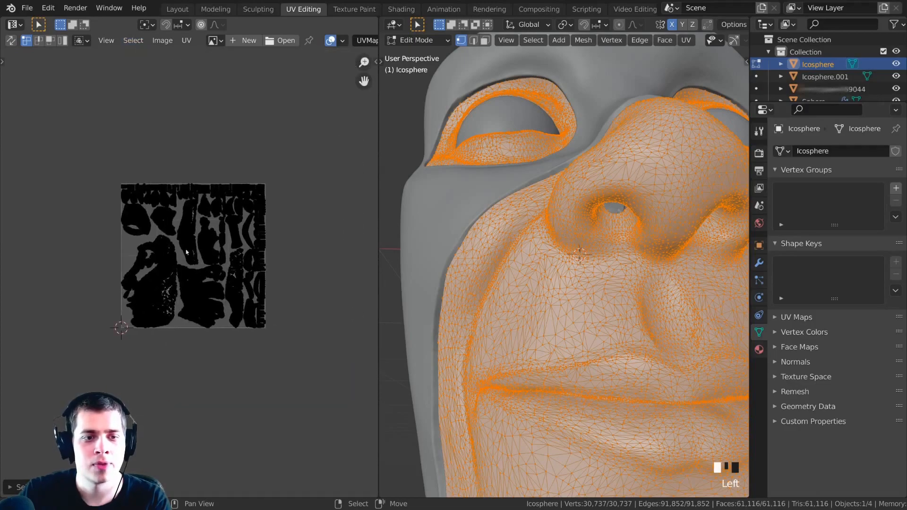
scroll(211, 248, "up", 3)
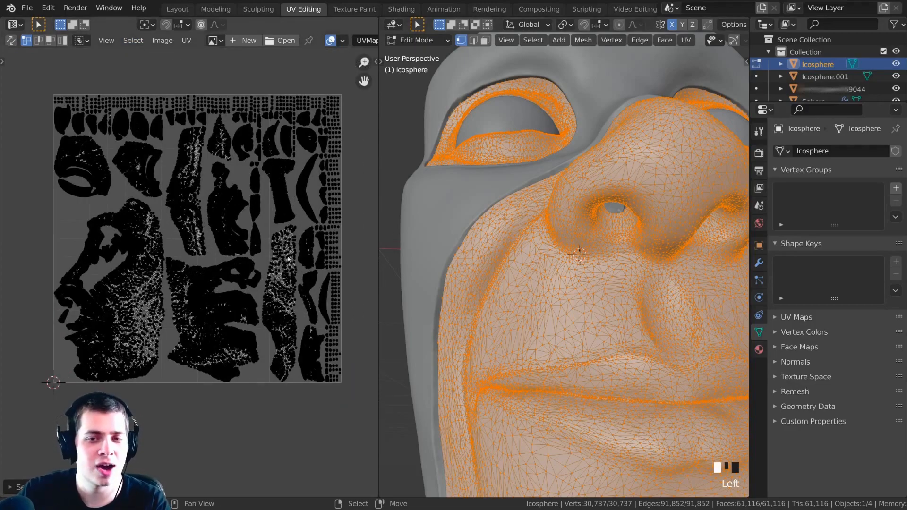
scroll(245, 259, "up", 2)
middle_click_drag(232, 271, 213, 287)
scroll(463, 161, "down", 4)
- Leave Edit Mode on the face mesh and examine the coloured head in the Layout workspace
middle_click_drag(463, 161, 457, 194)
middle_click_drag(480, 202, 489, 203)
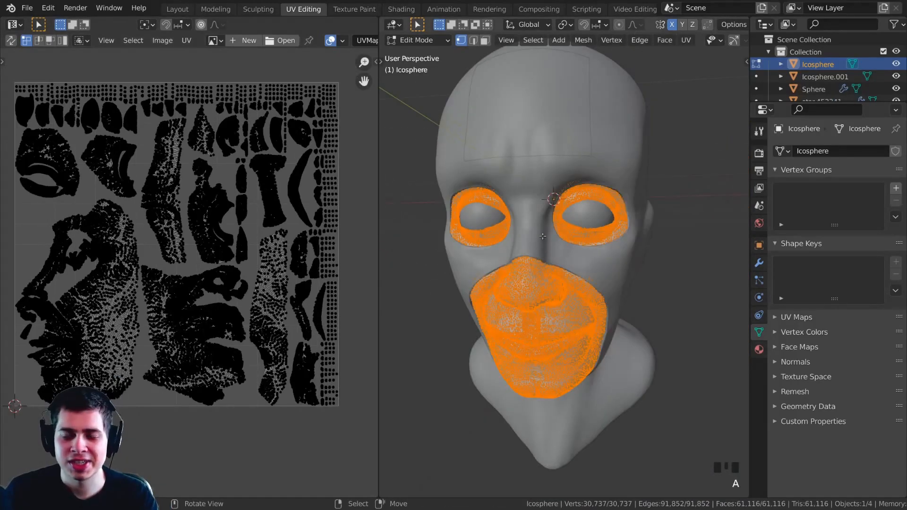
key("Tab")
middle_click_drag(486, 274, 483, 243)
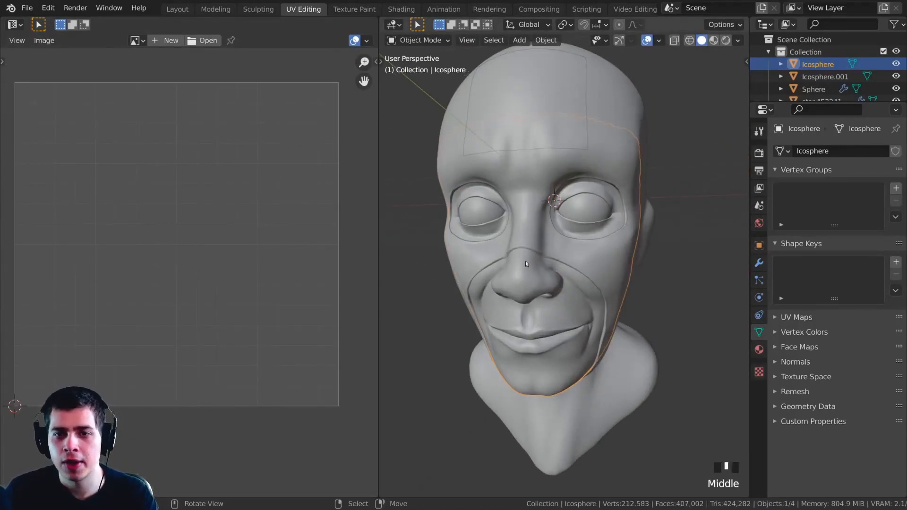
left_click(177, 9)
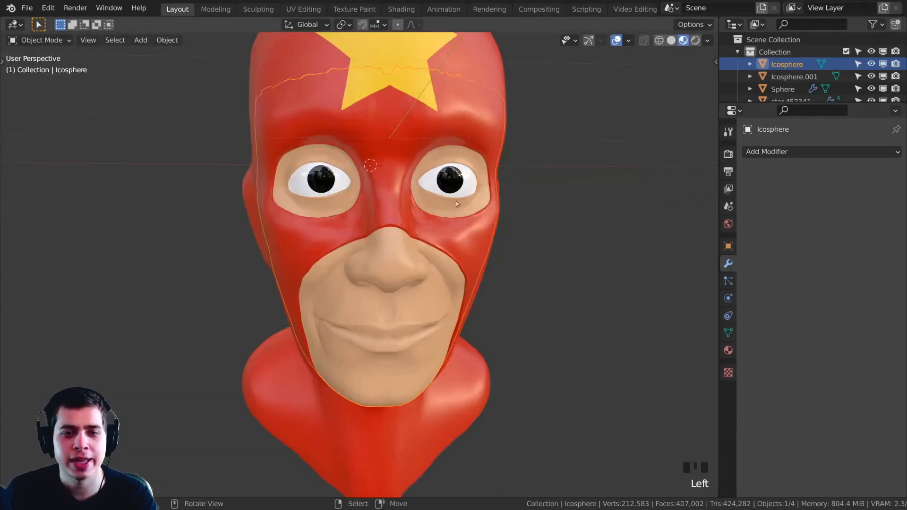
scroll(505, 212, "down", 2)
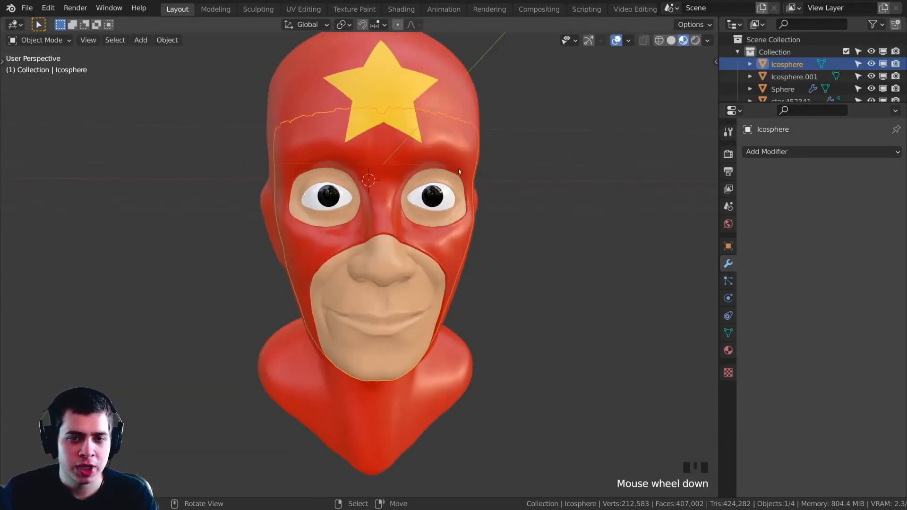
middle_click_drag(458, 174, 486, 163)
mouse_move(407, 199)
middle_mouse_down()
mouse_move(407, 183)
mouse_move(412, 198)
middle_mouse_up()
scroll(415, 207, "up", 2)
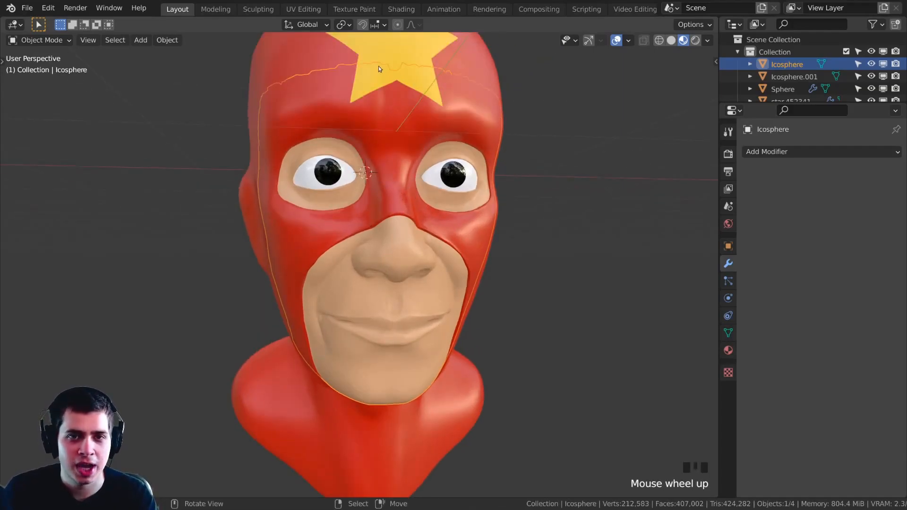
- In the Shading workspace, add an Image Texture node to the Skin material and connect its Color to the Principled BSDF's Base Color
left_click(397, 9)
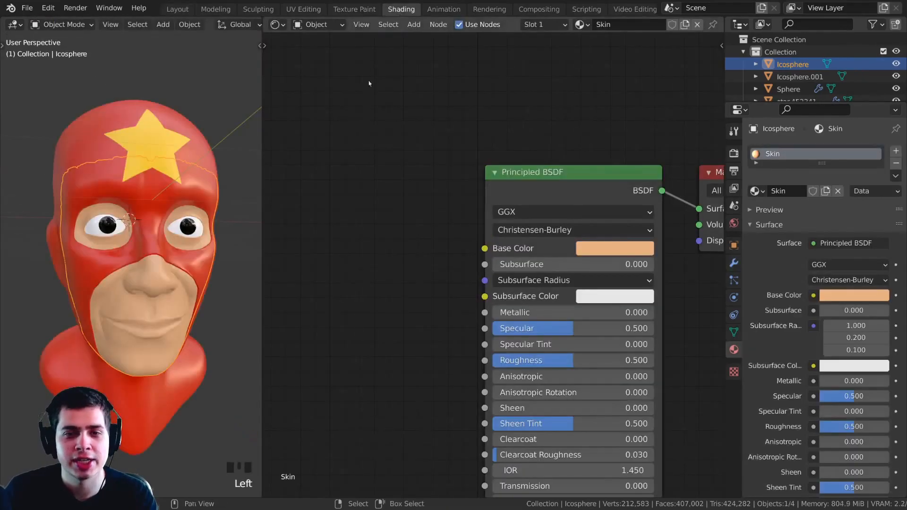
mouse_move(140, 278)
middle_mouse_down("shift")
mouse_move(96, 256)
mouse_move(123, 265)
mouse_move(119, 256)
middle_mouse_up("shift")
middle_click_drag(321, 297, 398, 236, "shift")
key("shift+a")
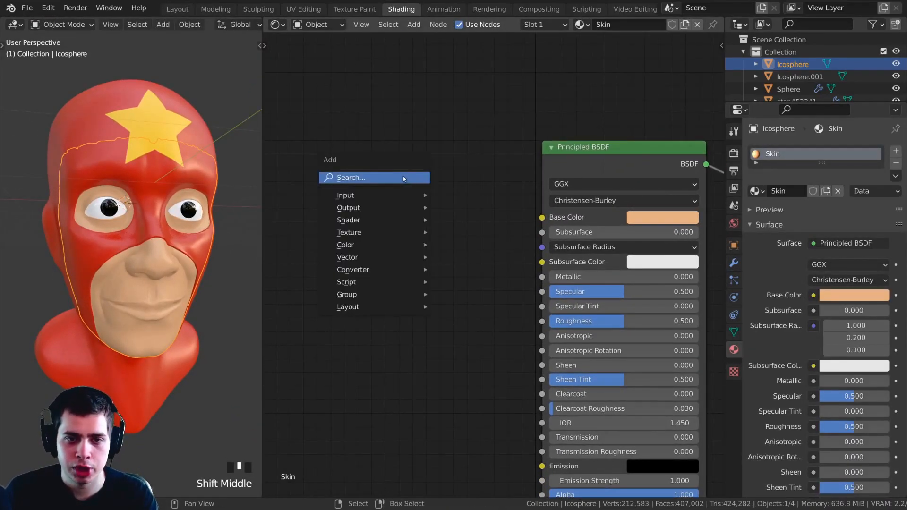
left_click(403, 177)
type("im")
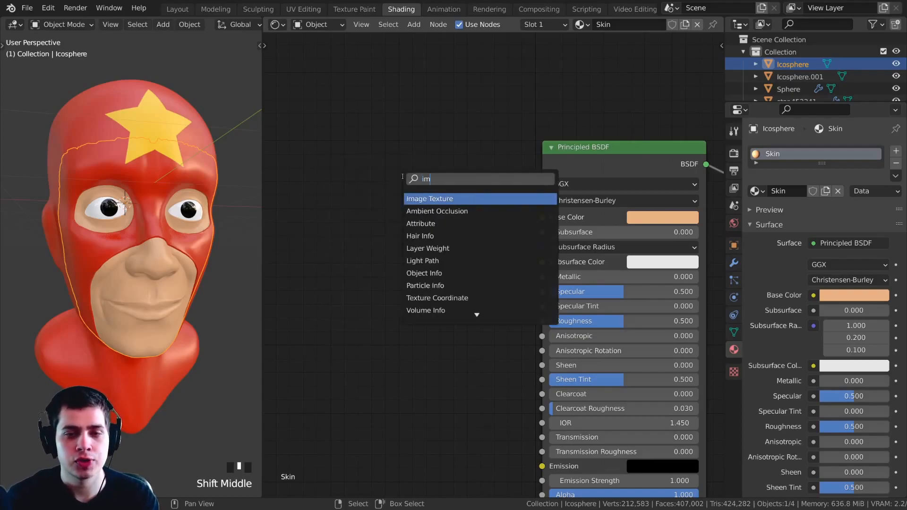
left_click(437, 200)
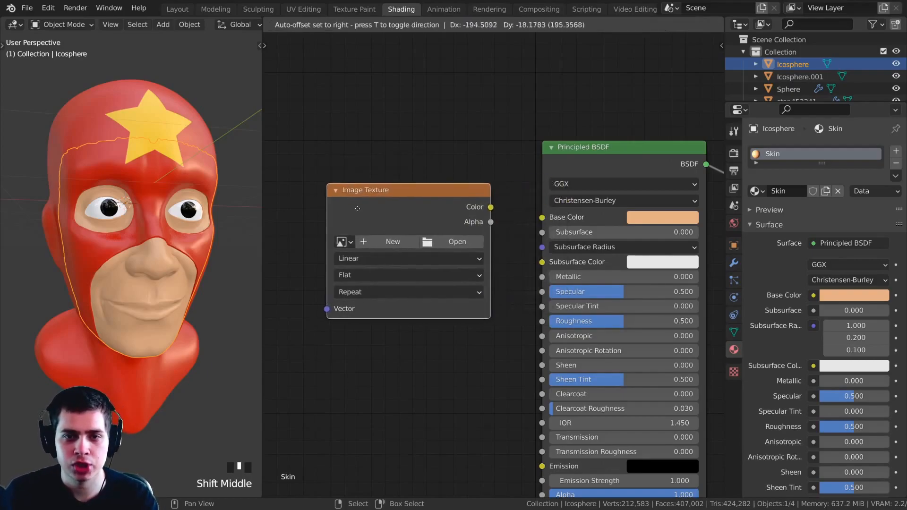
left_click(416, 223)
scroll(414, 251, "down", 1)
left_click_drag(443, 249, 525, 236)
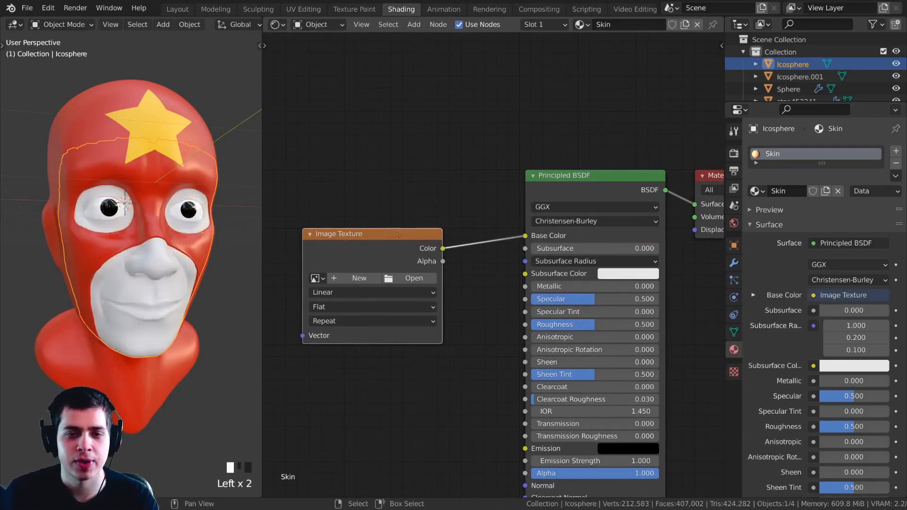
- Start a new image in the Image Texture node and name it Skin Color
middle_click_drag(384, 219, 432, 203)
scroll(432, 203, "up", 1)
left_click_drag(416, 222, 423, 246)
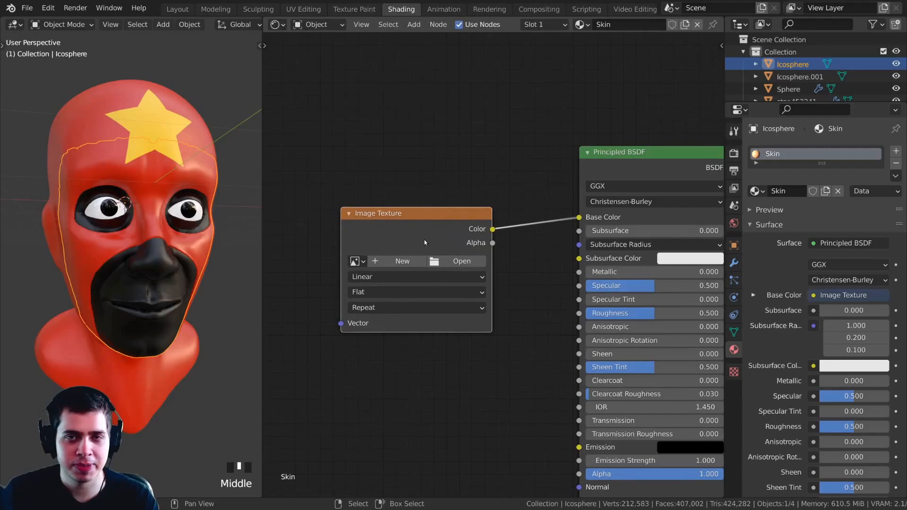
left_click(401, 262)
left_click(415, 282)
type("Skin Color")
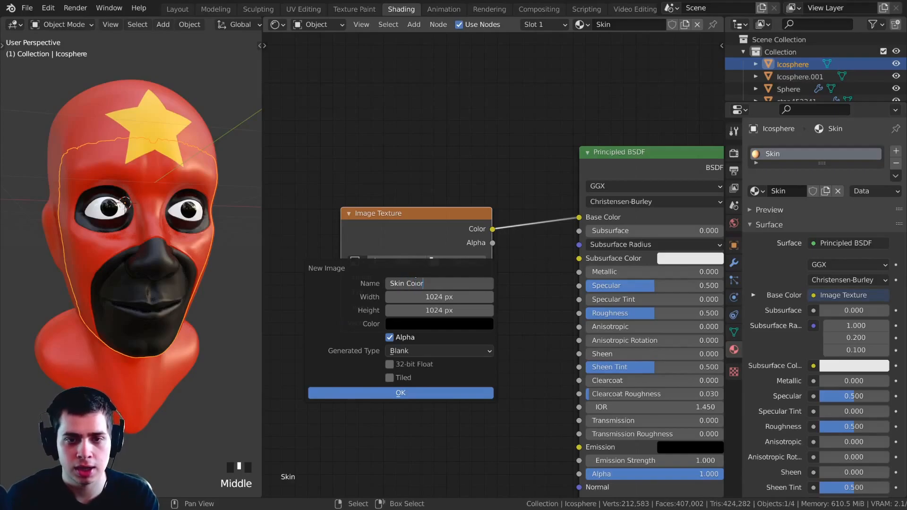
key("Return")
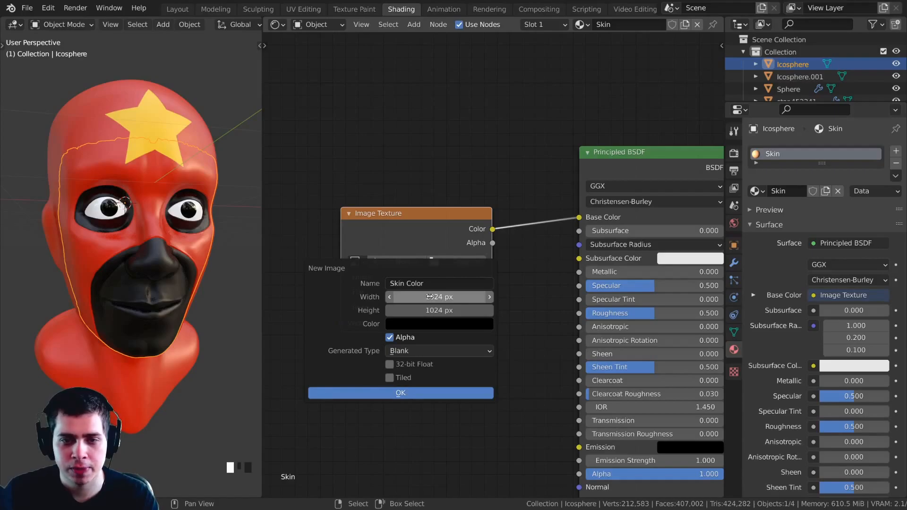
- Set both the width and height of the new image to 4096 px by multiplying 1024 by 4
left_click(430, 296)
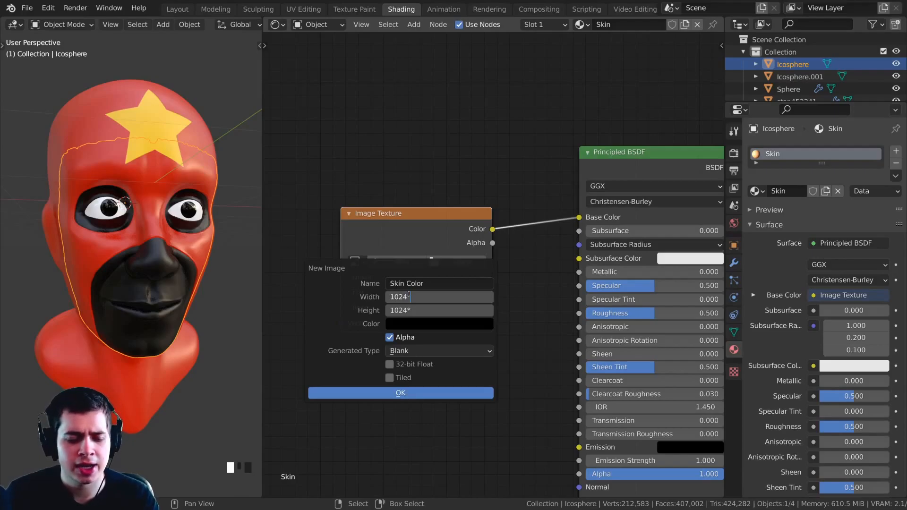
type("*")
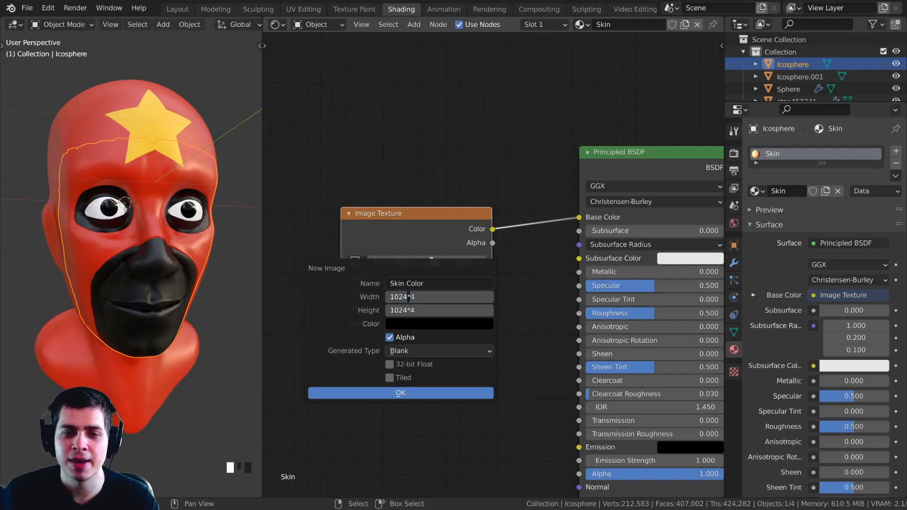
key("Return")
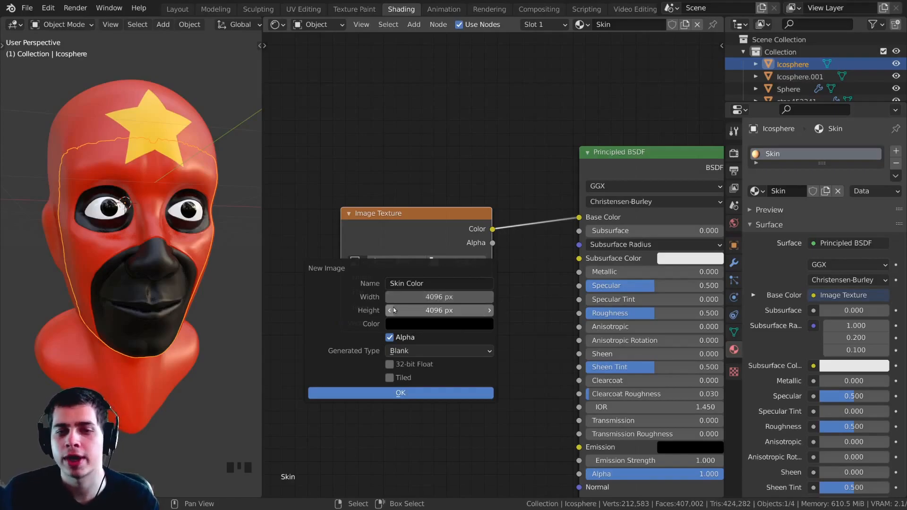
- Give the new image a light peach-orange fill color, create it, and move its node slightly away from the Principled BSDF
left_click(419, 324)
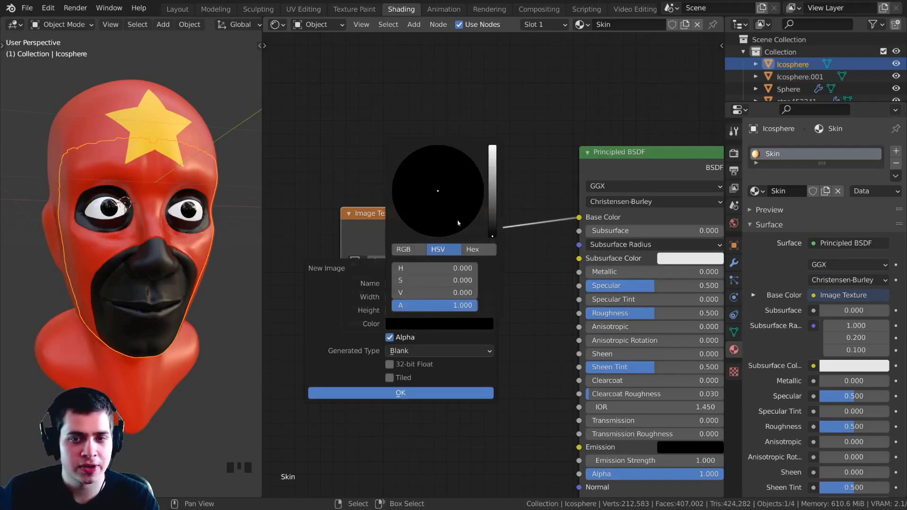
left_click_drag(492, 193, 493, 142)
left_click_drag(431, 203, 428, 211)
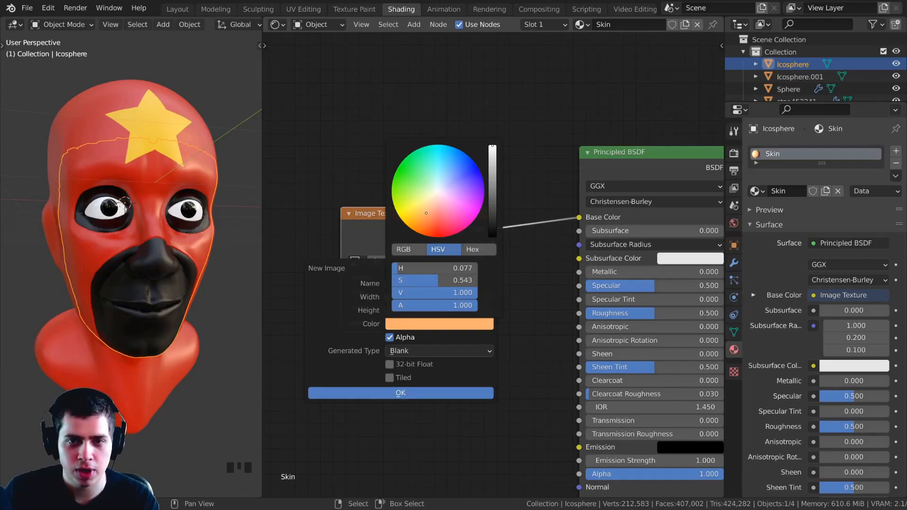
left_click(390, 397)
left_click_drag(440, 241, 416, 243)
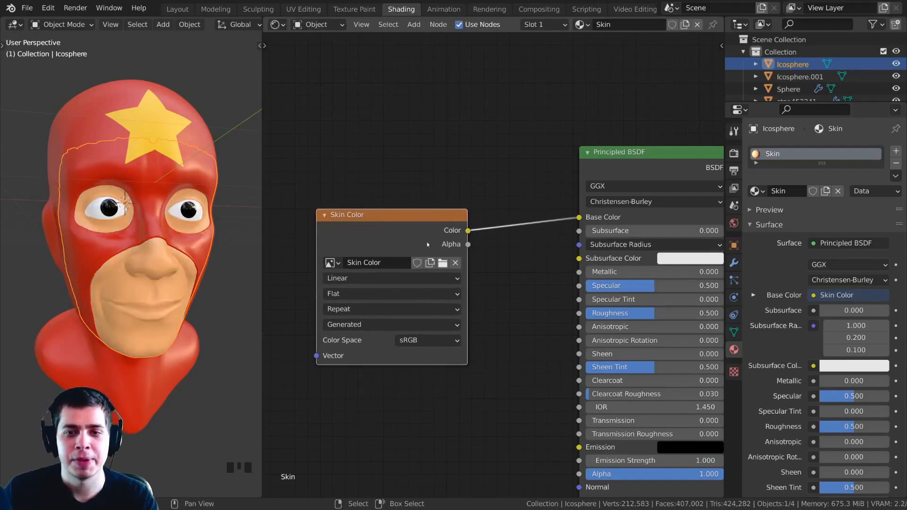
- Check the skin color on the face up close and switch to the Texture Paint workspace
scroll(150, 237, "up", 2)
middle_click_drag(106, 291, 121, 262)
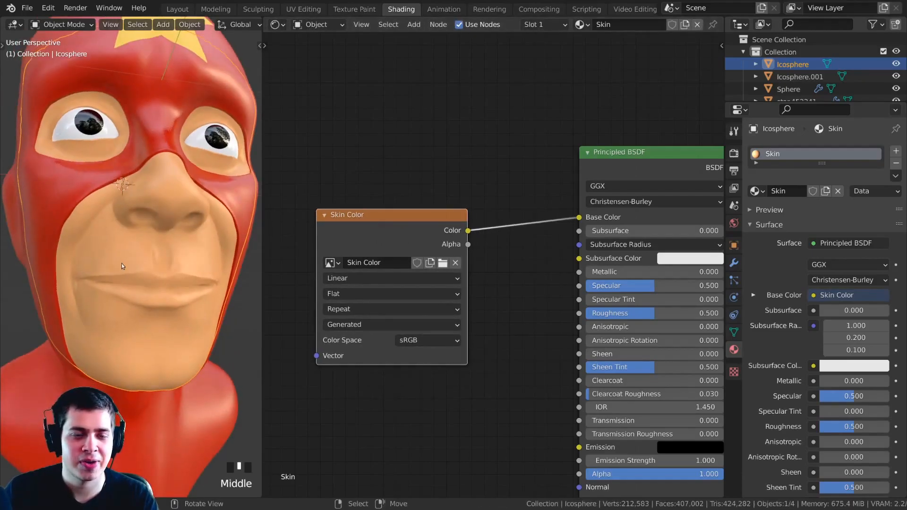
middle_click_drag(140, 224, 153, 253, "shift")
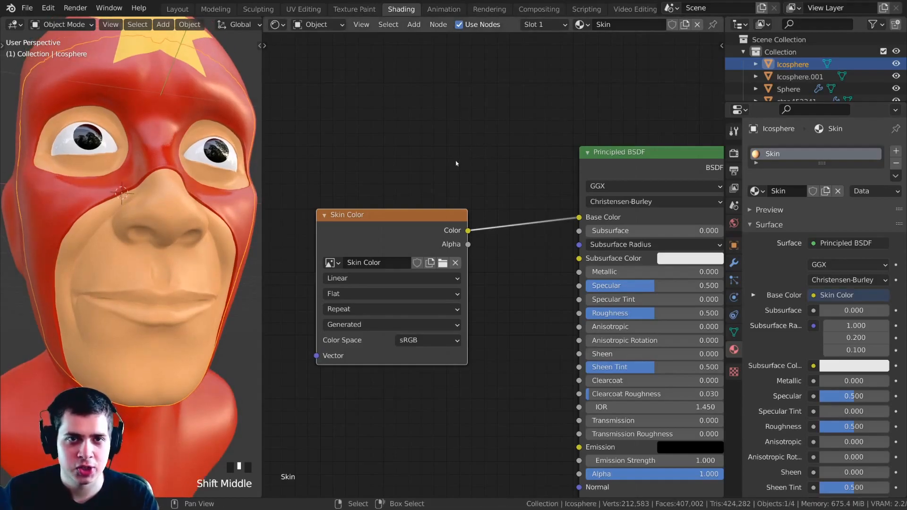
middle_click_drag(456, 163, 468, 159, "shift")
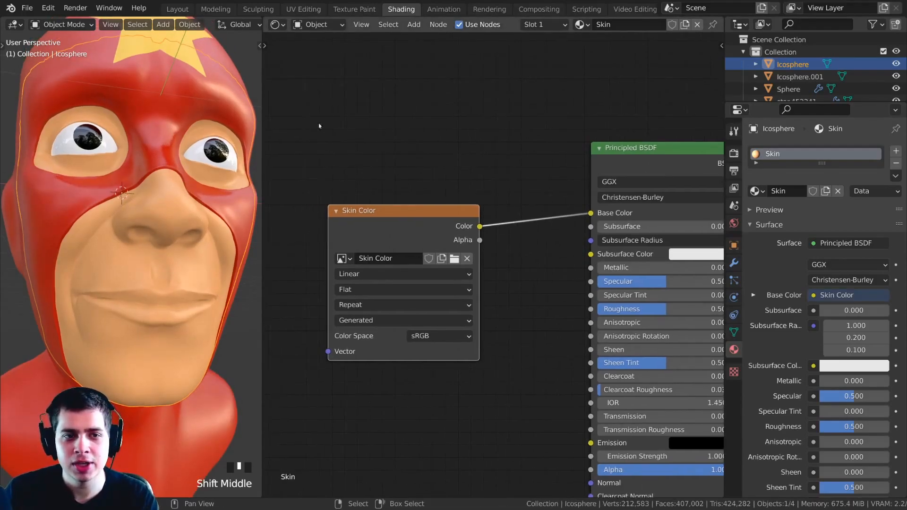
left_click(354, 9)
- Try a freehand brush stroke across the face in Texture Paint mode and undo it
middle_click_drag(501, 274, 489, 229)
mouse_move(488, 245)
left_mouse_down()
mouse_move(535, 282)
mouse_move(553, 363)
mouse_move(538, 370)
left_mouse_up()
mouse_move(544, 361)
middle_mouse_down()
mouse_move(614, 252)
mouse_move(558, 269)
mouse_move(566, 278)
mouse_move(580, 268)
middle_mouse_up()
key("ctrl+z")
scroll(571, 267, "down", 3)
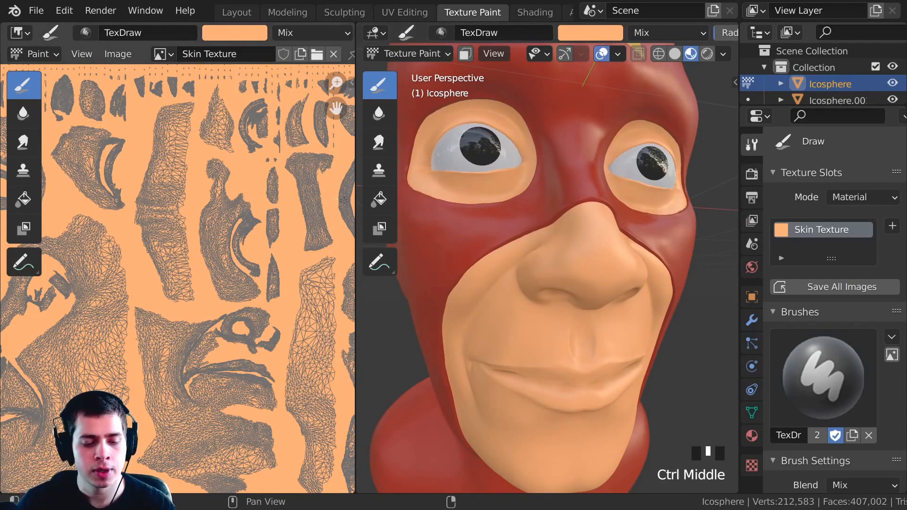
middle_click_drag(477, 295, 480, 294)
middle_click_drag(480, 303, 482, 336, "ctrl")
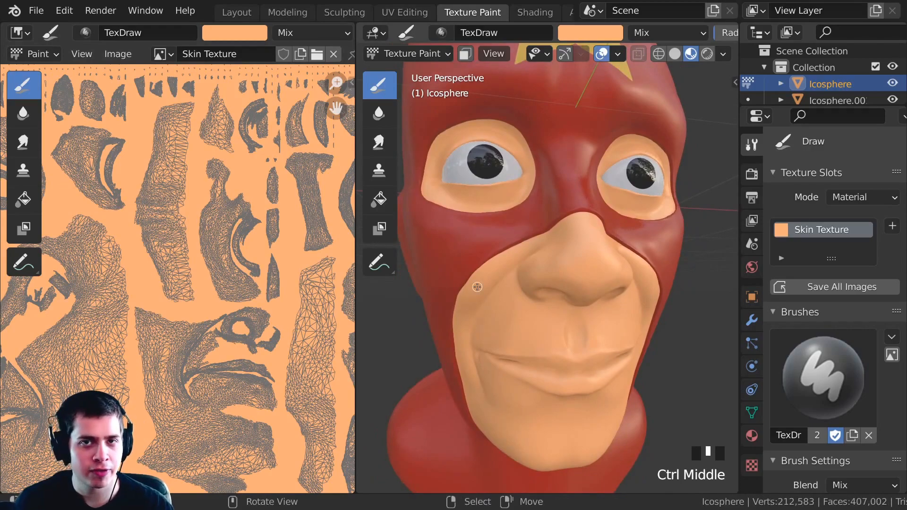
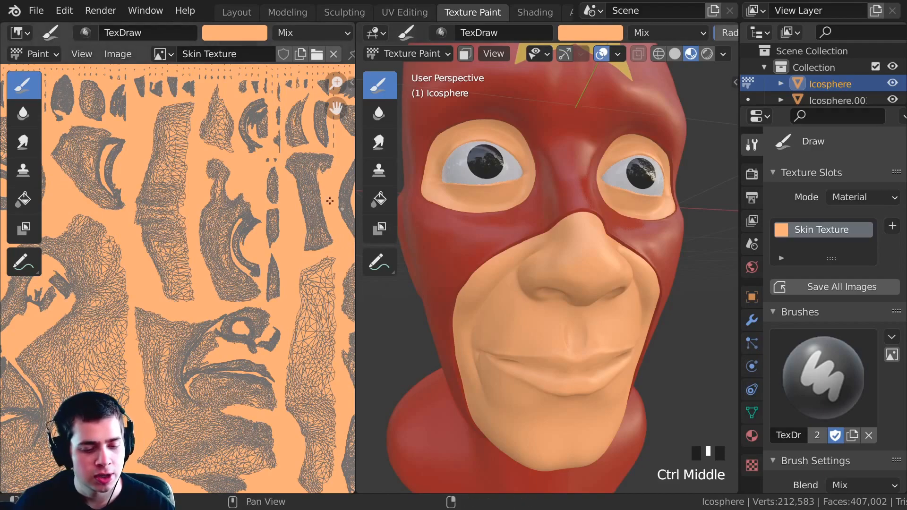
- Widen the 3D viewport by narrowing the image editor and the properties area, and frame the face
left_click_drag(355, 212, 38, 182)
middle_click_drag(255, 198, 271, 203)
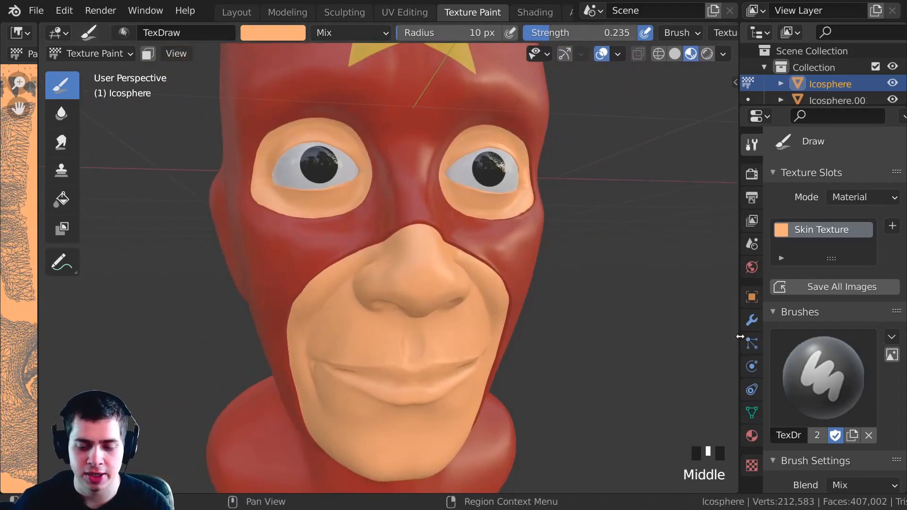
left_click_drag(740, 339, 789, 338)
middle_click_drag(385, 222, 386, 200, "ctrl")
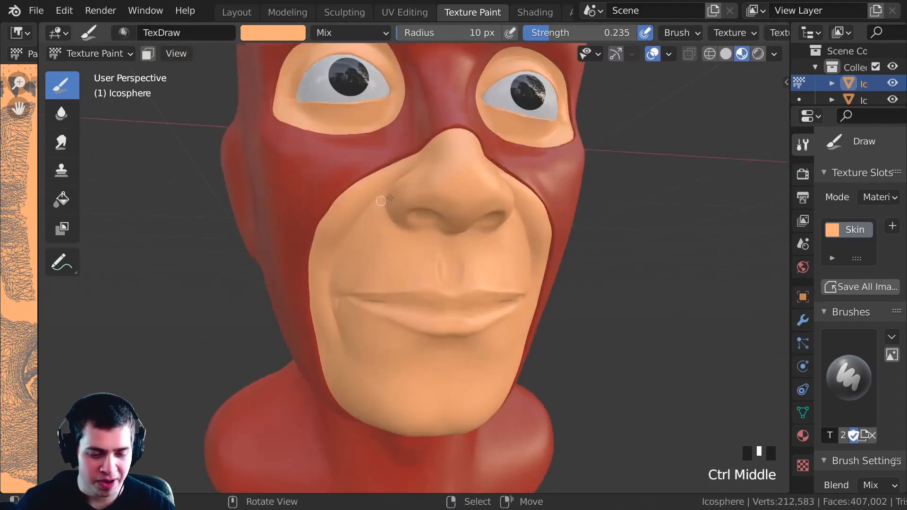
- Sample the skin color from the nose and shift the brush color to a redder, more saturated orange
key("s")
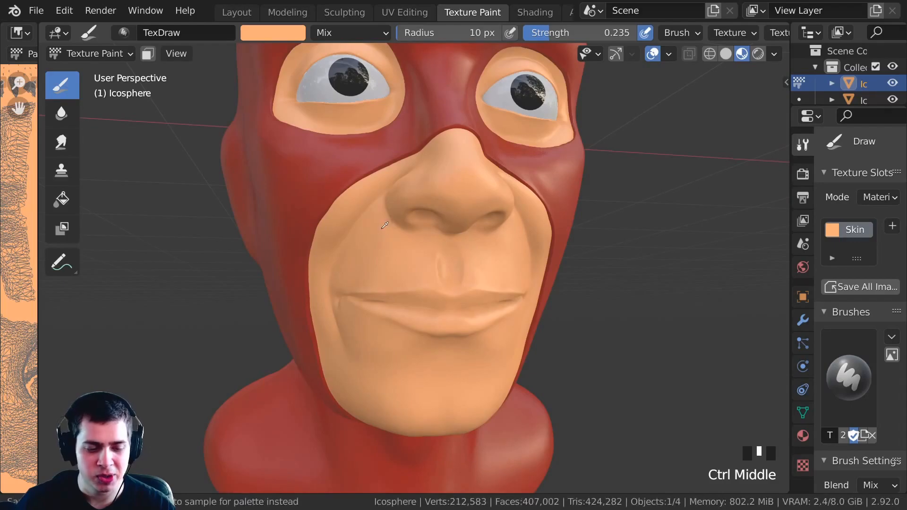
left_click(429, 189)
left_click(272, 38)
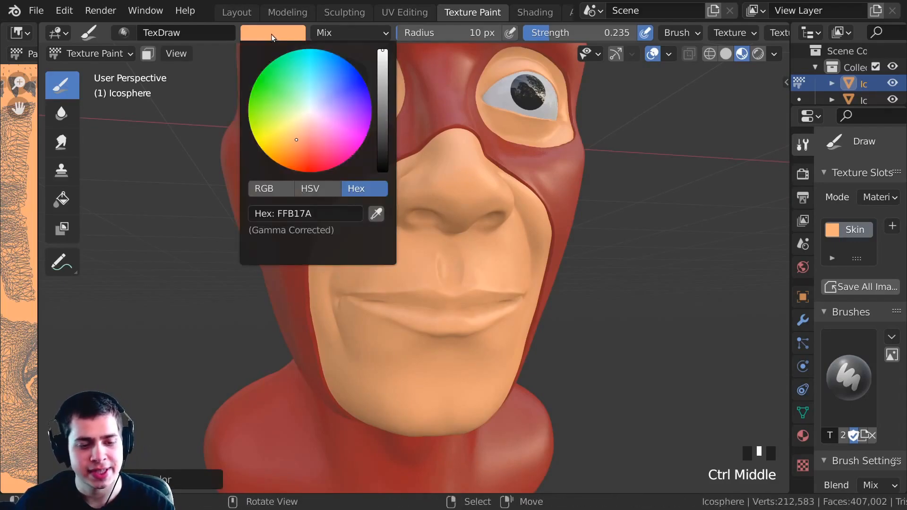
left_click(273, 37)
middle_click_drag(361, 190, 449, 265)
left_click(273, 32)
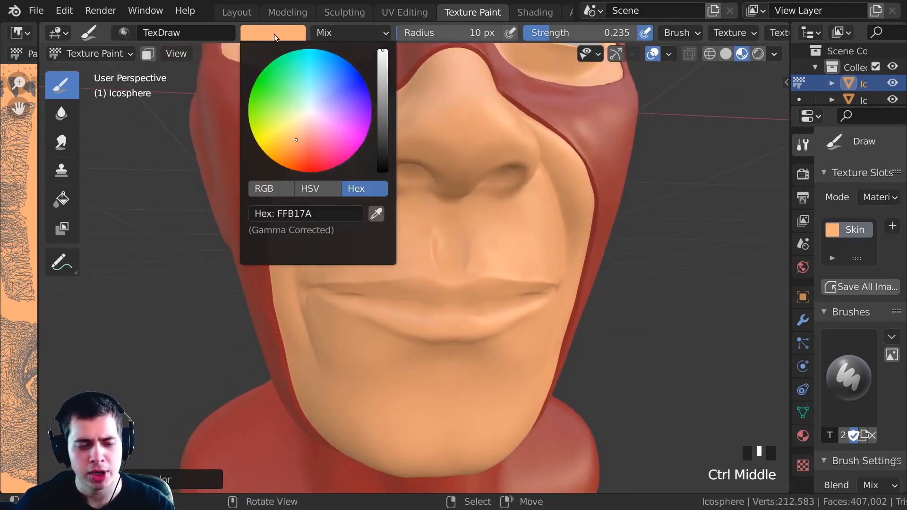
left_click_drag(297, 141, 304, 151)
- Make sure the brush symmetry is on for the X axis
middle_click_drag(432, 177, 441, 280, "ctrl")
scroll(356, 30, "down", 8)
scroll(577, 31, "down", 8)
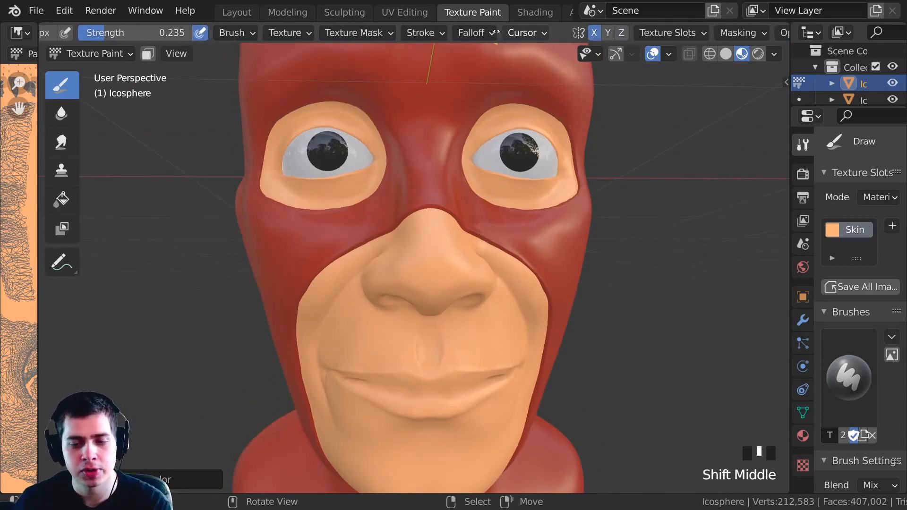
left_click(546, 36)
left_click(547, 35)
- Try a reddish brush stroke on the face and undo it
mouse_move(482, 200)
middle_mouse_down("shift")
mouse_move(480, 90)
mouse_move(385, 239)
middle_mouse_up("shift")
left_click_drag(384, 241, 352, 273)
key("ctrl+z")
- Resize the brush for the mouth and paint a first soft reddish coat over the middle of the lips
mouse_move(326, 269)
middle_mouse_down("shift")
mouse_move(415, 281)
mouse_move(409, 266)
mouse_move(420, 296)
mouse_move(407, 271)
mouse_move(438, 272)
mouse_move(424, 269)
middle_mouse_up("shift")
key("f")
left_click(418, 281)
mouse_move(423, 270)
left_mouse_down()
mouse_move(449, 283)
mouse_move(377, 272)
mouse_move(448, 288)
left_mouse_up()
mouse_move(447, 288)
left_mouse_down()
mouse_move(430, 277)
mouse_move(395, 293)
mouse_move(431, 269)
mouse_move(417, 253)
mouse_move(442, 259)
left_mouse_up()
middle_click_drag(442, 259, 421, 273)
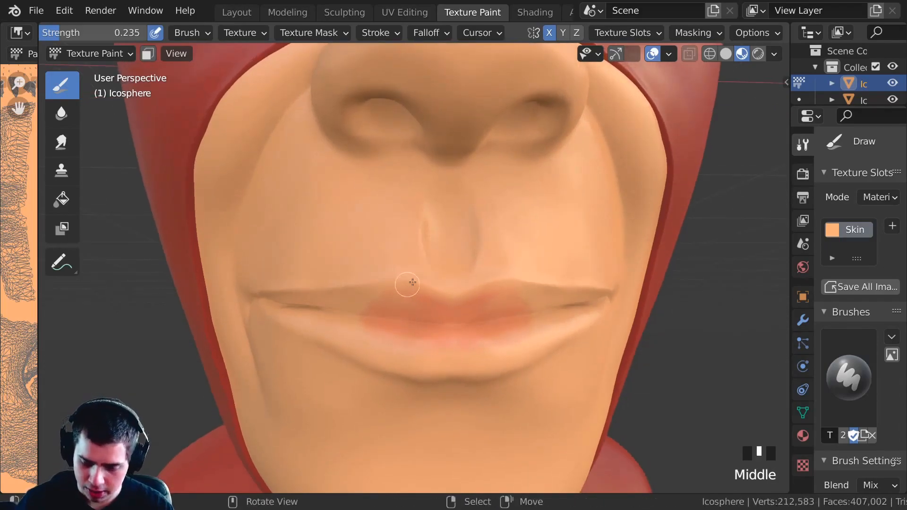
left_click_drag(409, 306, 379, 311)
- Switch the viewport to Solid shading and build up the reddish color on the middle of both lips
key("z")
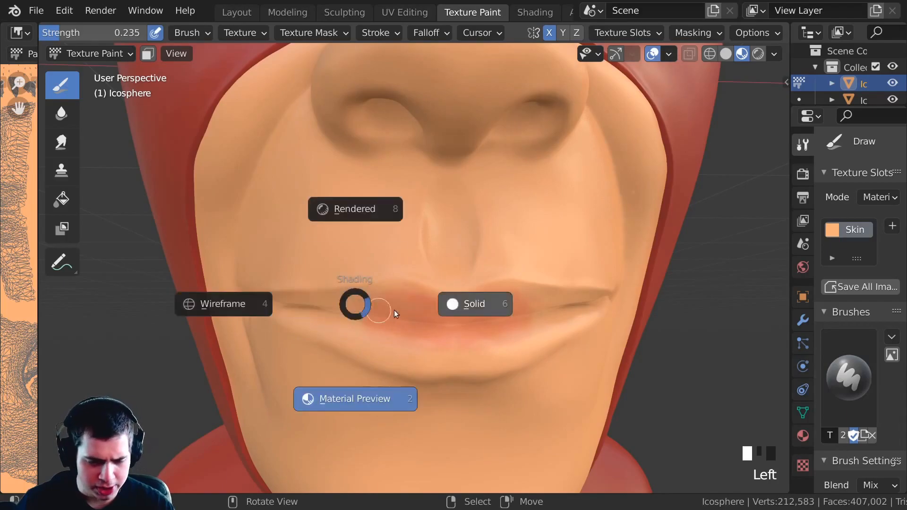
left_click(491, 310)
middle_click_drag(365, 281, 396, 319)
mouse_move(396, 318)
left_mouse_down()
mouse_move(418, 326)
mouse_move(386, 319)
left_mouse_up()
middle_click_drag(386, 319, 430, 306)
mouse_move(429, 306)
left_mouse_down()
mouse_move(436, 310)
mouse_move(370, 298)
left_mouse_up()
key("z")
left_click(404, 370)
key("z")
key("z")
left_click(405, 276)
mouse_move(405, 276)
middle_mouse_down("shift")
mouse_move(375, 295)
mouse_move(379, 338)
middle_mouse_up("shift")
middle_click_drag(379, 338, 385, 267, "ctrl")
left_click_drag(384, 268, 409, 280)
left_click_drag(409, 280, 429, 281)
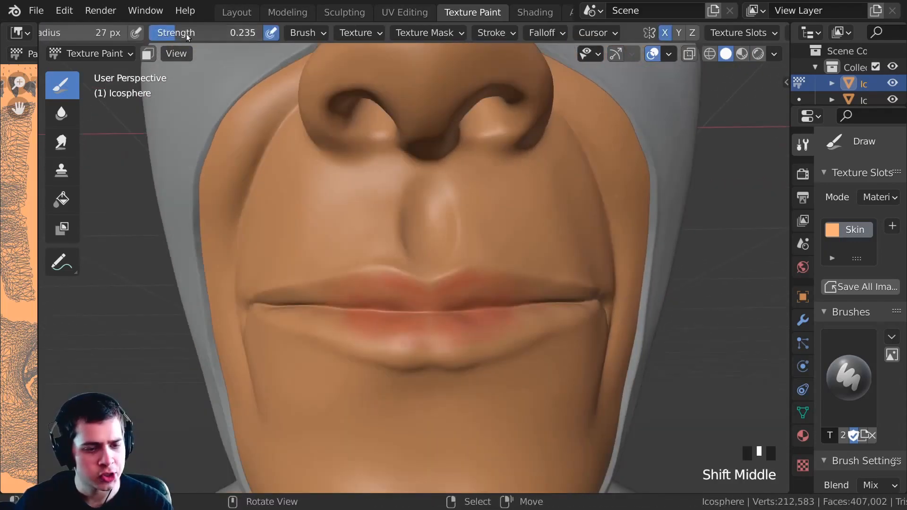
- Raise the brush strength to 0.56 and fill the upper and lower lips with stronger reddish color
left_click_drag(189, 35, 227, 38)
left_click_drag(420, 337, 362, 327)
middle_click_drag(362, 328, 392, 331)
mouse_move(392, 331)
left_mouse_down()
mouse_move(387, 341)
mouse_move(441, 341)
mouse_move(399, 300)
left_mouse_up()
middle_click_drag(398, 300, 421, 308)
mouse_move(421, 308)
left_mouse_down()
mouse_move(342, 318)
mouse_move(397, 311)
mouse_move(353, 307)
left_mouse_up()
middle_click_drag(465, 338, 411, 329)
left_click_drag(400, 314, 439, 303)
middle_click_drag(461, 307, 436, 327)
left_click_drag(437, 327, 519, 322)
middle_click_drag(519, 322, 504, 320, "ctrl")
- Set the brush radius to 39 px and extend the lip color along the edges out to the mouth corners
middle_click_drag(340, 312, 401, 279)
key("f")
left_click(399, 296)
left_click_drag(392, 296, 318, 306)
middle_click_drag(369, 303, 445, 292)
left_click_drag(444, 291, 427, 292)
middle_click_drag(428, 292, 458, 304)
left_click(334, 299)
middle_click_drag(334, 300, 452, 284, "ctrl")
left_click(452, 284)
left_click_drag(386, 282, 488, 288)
- Switch the viewport back to Material Preview and check the painted lips from a distance and up close
key("z")
mouse_move(488, 288)
middle_mouse_down("ctrl")
mouse_move(378, 388)
mouse_move(299, 382)
mouse_move(359, 373)
middle_mouse_up("ctrl")
mouse_move(359, 373)
middle_mouse_down()
mouse_move(380, 366)
mouse_move(364, 302)
middle_mouse_up()
middle_click_drag(364, 303, 323, 216)
scroll(246, 33, "up", 10)
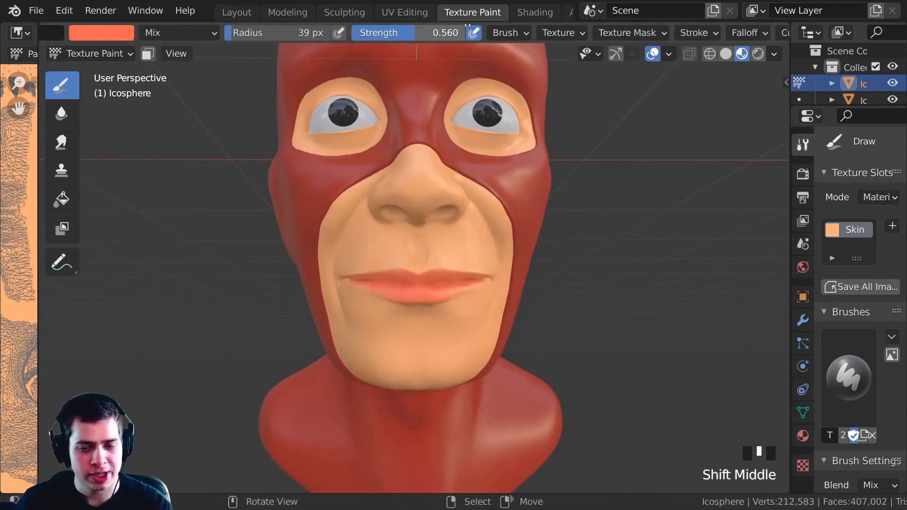
mouse_move(408, 322)
middle_mouse_down()
mouse_move(428, 295)
mouse_move(263, 80)
middle_mouse_up()
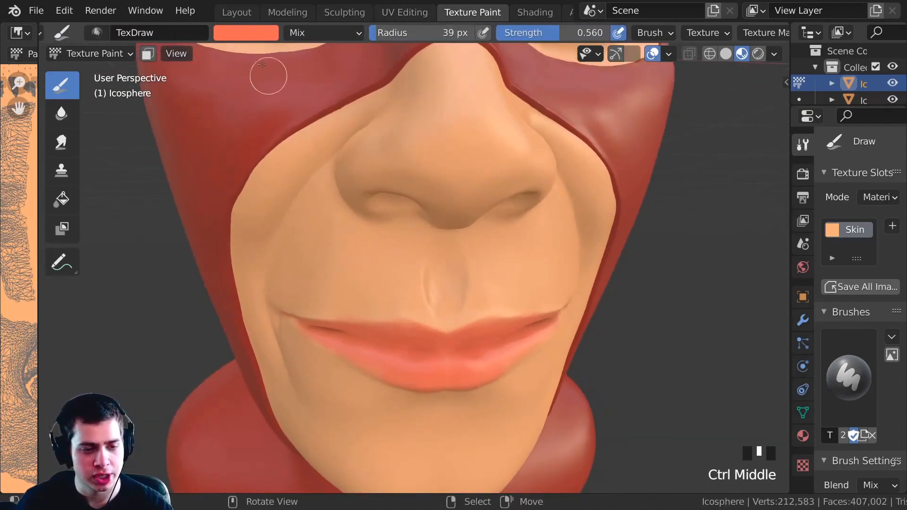
- Darken the brush color to a deep brownish red, with strength 0.14 and radius 12 px
left_click(242, 33)
left_click_drag(353, 92, 353, 109)
left_click_drag(528, 35, 480, 33)
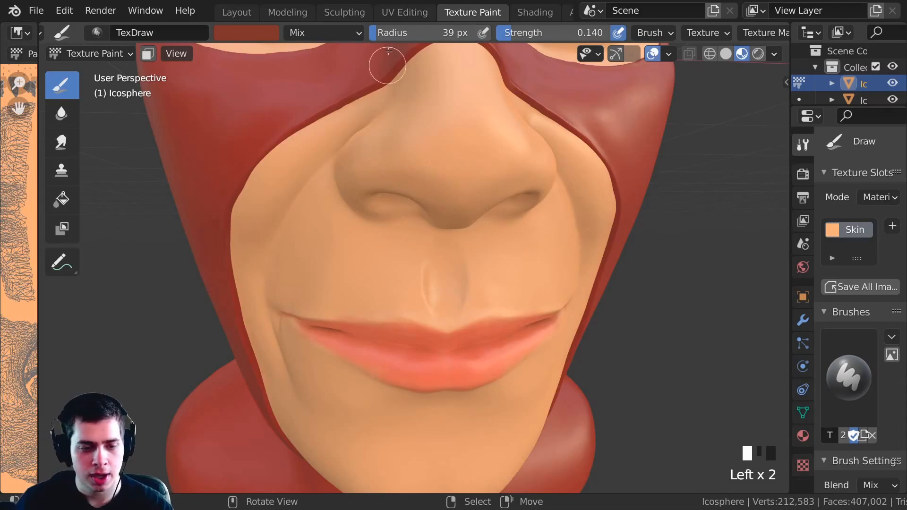
middle_click_drag(444, 318, 419, 295)
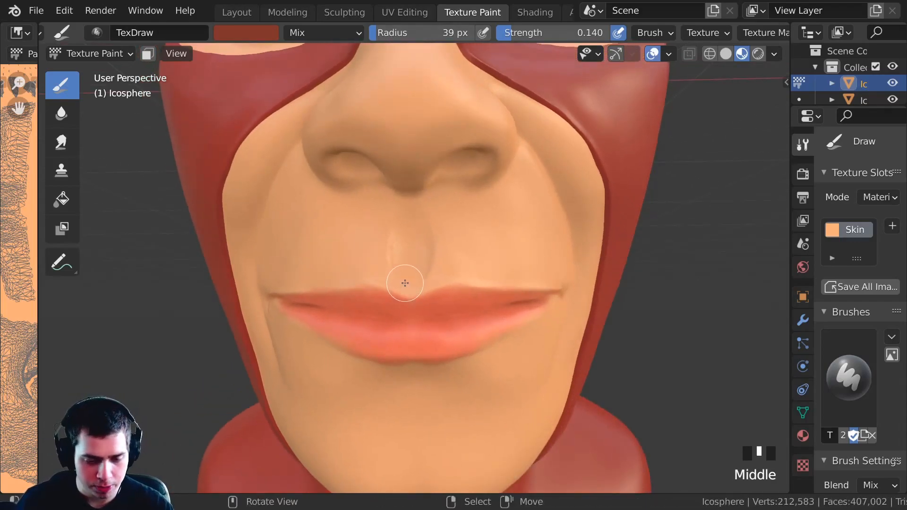
key("f")
left_click(397, 286)
- Paint thin, dark vertical creases across the lower lip
mouse_move(399, 288)
middle_mouse_down("shift")
mouse_move(396, 300)
mouse_move(414, 314)
mouse_move(429, 356)
mouse_move(407, 327)
mouse_move(420, 327)
middle_mouse_up("shift")
left_click(399, 316)
left_click(382, 318)
left_click(371, 324)
left_click(419, 325)
left_click(402, 312)
left_click(381, 318)
left_click(367, 336)
left_click(362, 303)
middle_click_drag(352, 325, 344, 303)
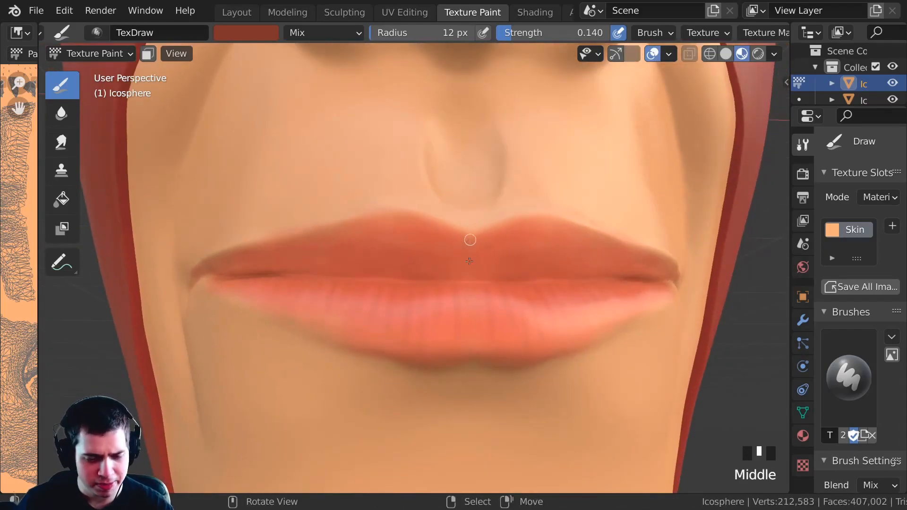
- Paint thin, dark vertical creases on the middle of the upper lip
left_click(469, 240)
left_click(466, 244)
left_click(463, 249)
left_click(454, 254)
left_click(442, 253)
left_click(433, 251)
left_click(425, 263)
left_click(402, 246)
left_click(385, 264)
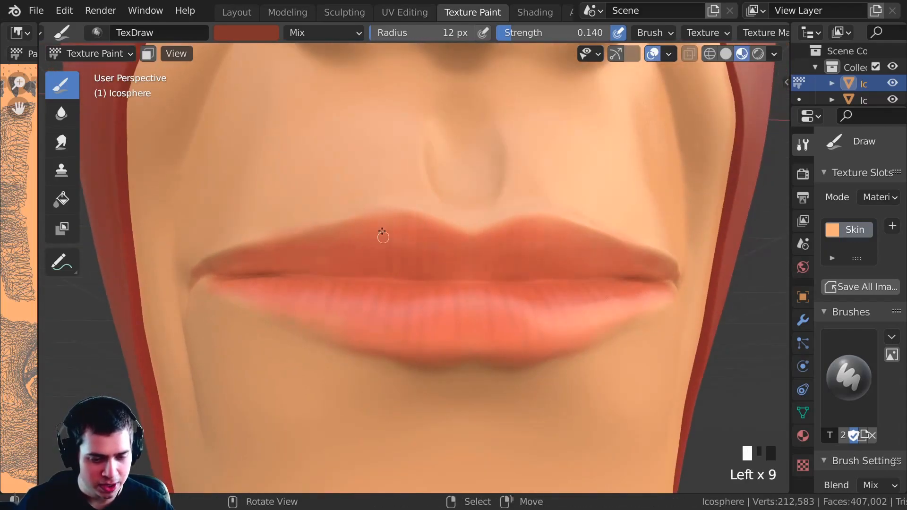
- Continue the fine vertical creases along the upper lip toward the mouth corner
middle_click_drag(385, 264, 378, 305, "shift")
left_click(378, 305)
left_click(365, 289)
left_click(353, 273)
mouse_move(353, 274)
middle_mouse_down("ctrl")
mouse_move(318, 267)
mouse_move(348, 284)
middle_mouse_up("ctrl")
left_click(351, 302)
left_click(354, 317)
mouse_move(353, 318)
middle_mouse_down("ctrl")
mouse_move(322, 312)
mouse_move(331, 284)
middle_mouse_up("ctrl")
left_click(342, 304)
left_click(330, 302)
- Add a few deeper, darker vertical creases to the lower lip
mouse_move(386, 345)
left_mouse_down()
mouse_move(384, 390)
mouse_move(405, 374)
left_mouse_up()
left_click(498, 360)
left_click(510, 359)
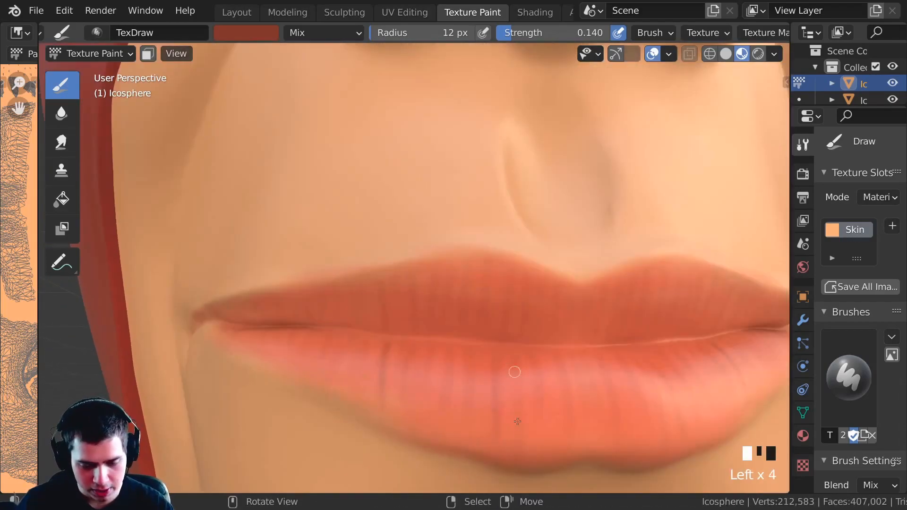
left_click(556, 356)
middle_click_drag(575, 352, 397, 279, "ctrl")
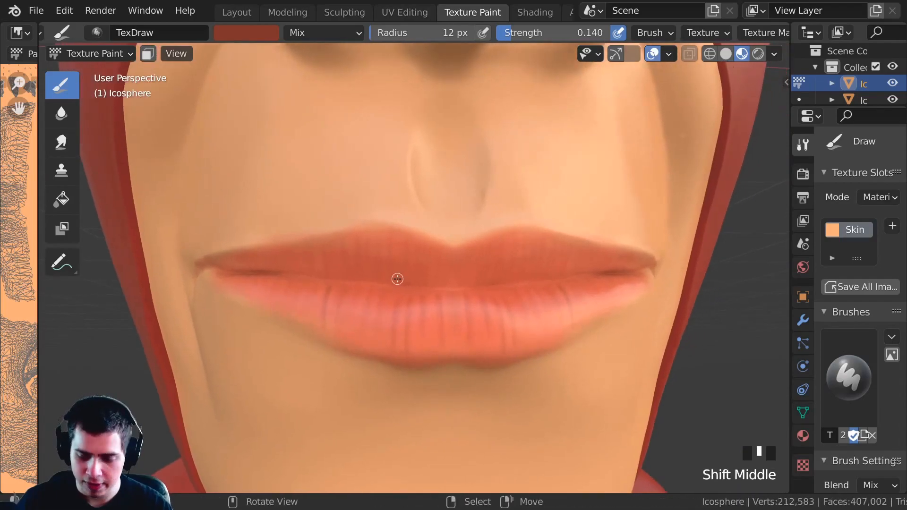
- Set the brush radius to 19 px and darken the seam between the upper and lower lips
key("f")
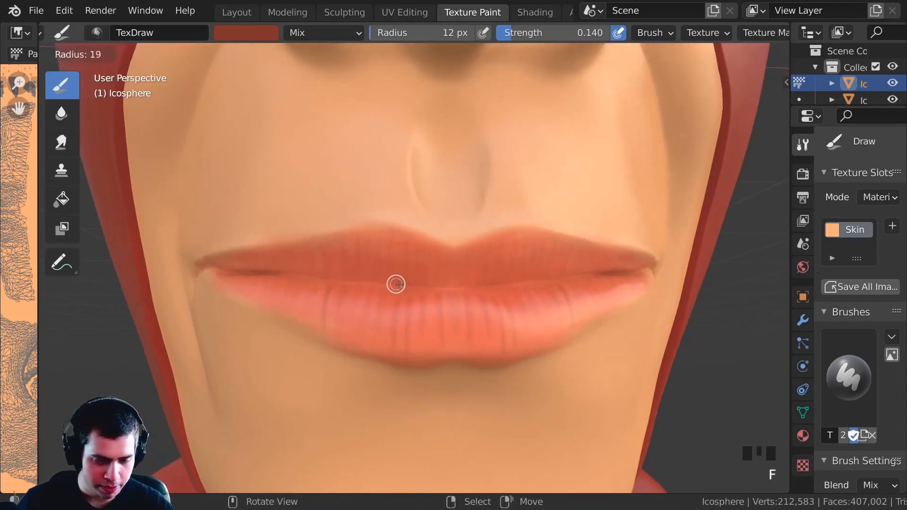
left_click(421, 285)
middle_click_drag(395, 281, 385, 281)
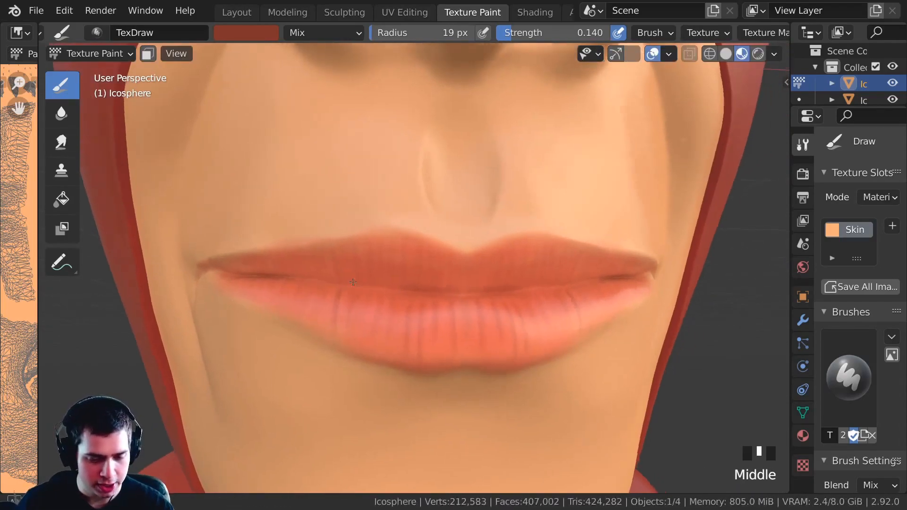
left_click(384, 280)
middle_click_drag(321, 275, 355, 277)
middle_click_drag(354, 276, 355, 264, "ctrl")
left_click(400, 275)
left_click_drag(401, 275, 434, 279)
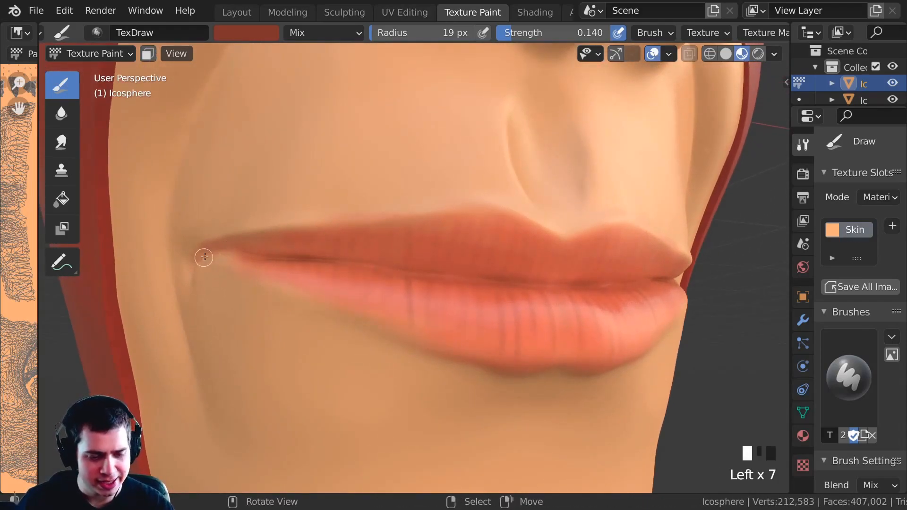
- Darken the lip seam at the mouth corners, working from the side of the face
middle_click_drag(451, 280, 306, 296)
middle_click_drag(306, 296, 306, 277, "ctrl")
left_click_drag(431, 268, 491, 281)
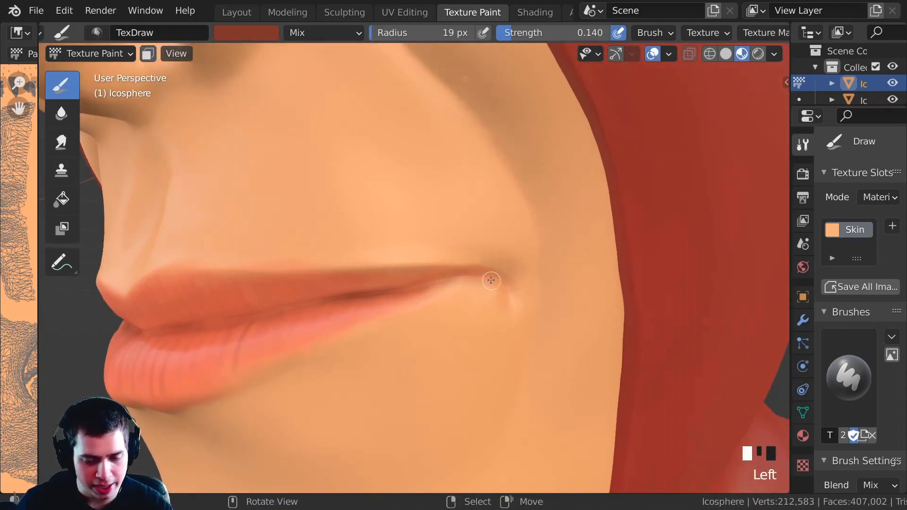
mouse_move(310, 296)
middle_mouse_down()
mouse_move(382, 276)
mouse_move(340, 288)
mouse_move(449, 287)
mouse_move(378, 296)
middle_mouse_up()
left_click(450, 287)
left_click(349, 275)
middle_click_drag(284, 268, 290, 251, "ctrl")
left_click(204, 251)
middle_click_drag(204, 251, 356, 250, "ctrl")
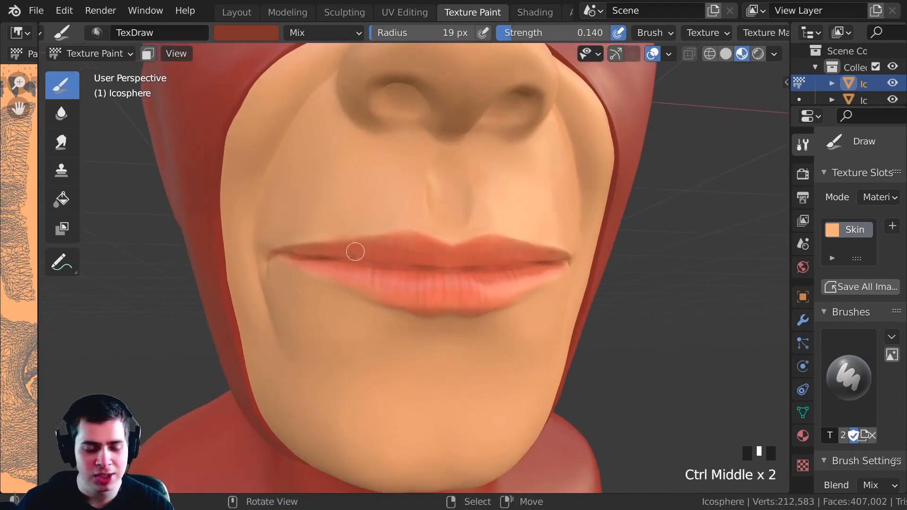
- Sample the lip color, shift it to a more saturated orange-red (FF6048), and set the brush radius to 175 px
key("s")
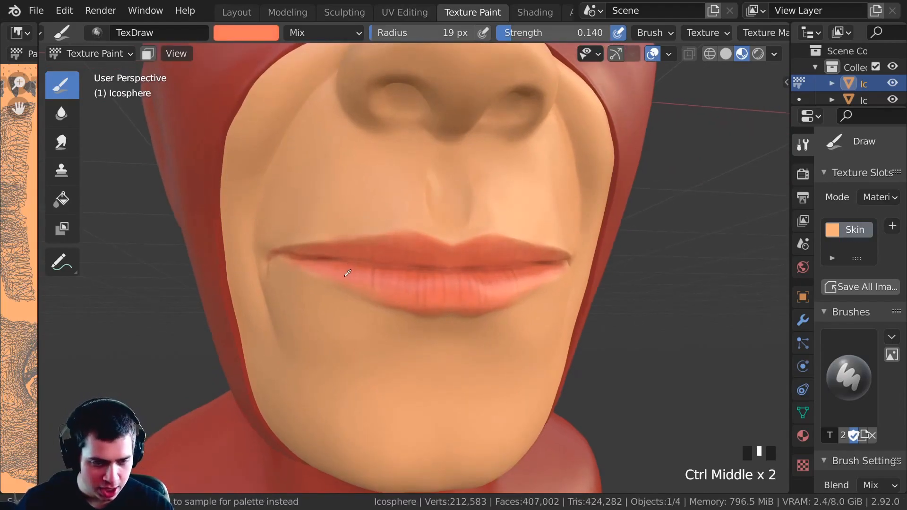
left_click(238, 33)
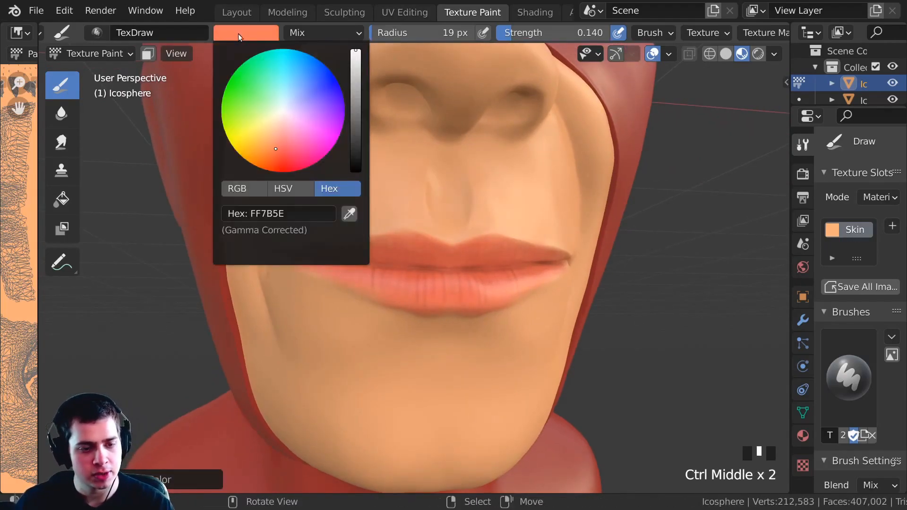
left_click_drag(275, 152, 283, 146)
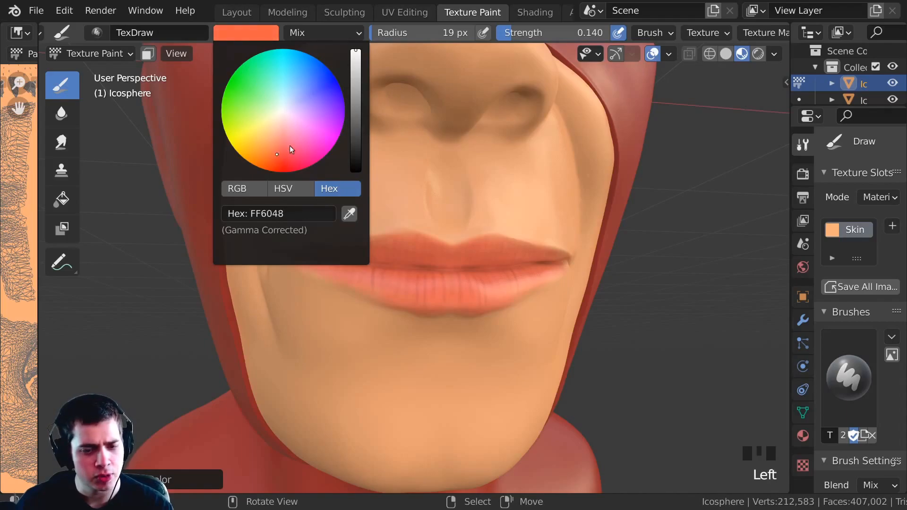
middle_click_drag(367, 222, 359, 240, "ctrl")
middle_click_drag(343, 182, 336, 225, "shift")
key("f")
left_click(404, 228)
- Paint a soft orange-red blush over the cheek skin beside the nose along the mask edge
mouse_move(308, 195)
middle_mouse_down("shift")
mouse_move(304, 247)
mouse_move(286, 232)
middle_mouse_up("shift")
mouse_move(279, 236)
middle_mouse_down("ctrl")
mouse_move(261, 221)
mouse_move(288, 227)
middle_mouse_up("ctrl")
middle_click_drag(288, 227, 283, 219, "ctrl")
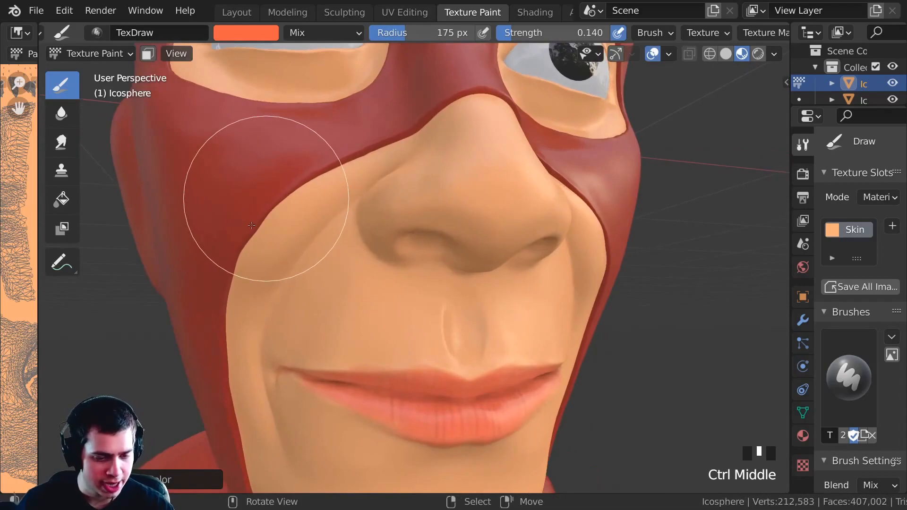
left_click_drag(266, 200, 252, 225)
left_click_drag(251, 225, 254, 236)
left_click_drag(285, 201, 262, 227)
left_click_drag(263, 227, 247, 248)
middle_click_drag(247, 248, 254, 233)
left_click_drag(265, 206, 237, 239)
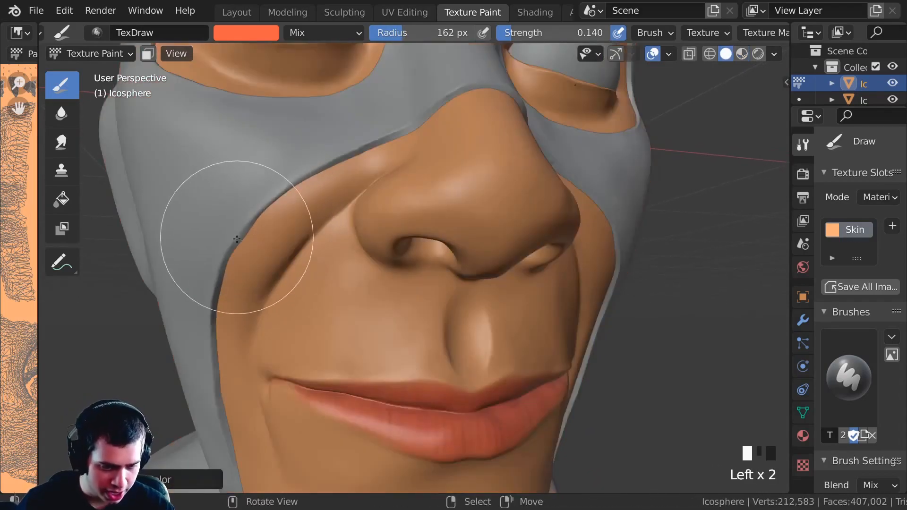
middle_click_drag(237, 239, 199, 263)
- Paint the orange-red blush over the side of the nose and the neighboring cheek skin
mouse_move(529, 231)
middle_mouse_down("ctrl")
mouse_move(529, 203)
mouse_move(503, 230)
middle_mouse_up("ctrl")
left_click_drag(502, 230, 572, 288)
mouse_move(571, 288)
left_mouse_down()
mouse_move(476, 193)
mouse_move(517, 239)
left_mouse_up()
middle_click_drag(517, 239, 502, 212)
mouse_move(503, 213)
left_mouse_down()
mouse_move(565, 287)
mouse_move(478, 174)
left_mouse_up()
mouse_move(477, 174)
middle_mouse_down()
mouse_move(425, 212)
mouse_move(236, 255)
mouse_move(283, 233)
mouse_move(300, 129)
mouse_move(338, 140)
middle_mouse_up()
left_click(233, 257)
- Tint the exposed skin around the eye with the orange-red blush, reducing the brush radius to 106 px
left_click_drag(310, 140, 384, 226)
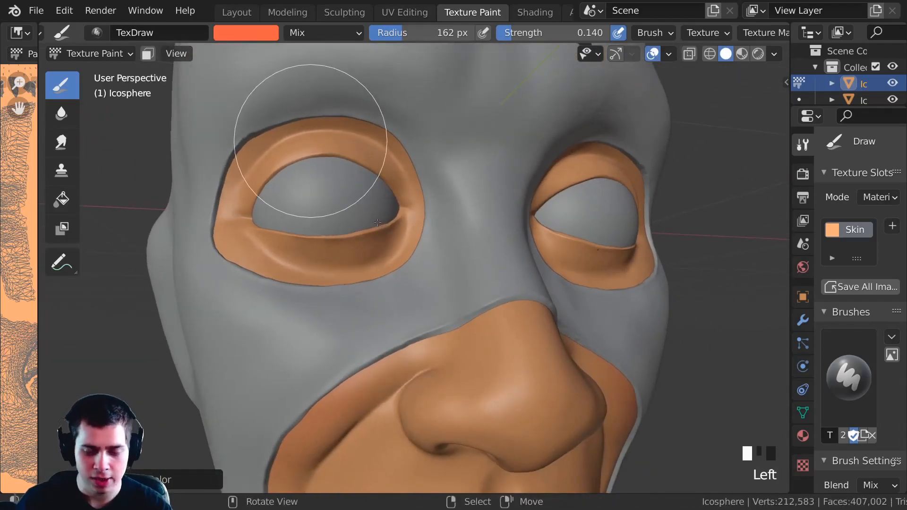
mouse_move(360, 212)
middle_mouse_down()
mouse_move(326, 194)
mouse_move(321, 148)
middle_mouse_up()
key("f")
left_click(308, 197)
left_click_drag(321, 148, 369, 165)
middle_click_drag(369, 165, 381, 215, "ctrl")
mouse_move(387, 237)
left_mouse_down()
mouse_move(279, 249)
mouse_move(284, 238)
left_mouse_up()
scroll(283, 208, "up", 1)
middle_click_drag(267, 171, 311, 204, "shift")
left_click_drag(272, 188, 297, 172)
left_click_drag(272, 250, 344, 265)
middle_click_drag(344, 264, 349, 302, "ctrl")
- Set the brush strength to 0.247 and deepen the reddish tint on the eyelid skin
left_click_drag(519, 34, 531, 34)
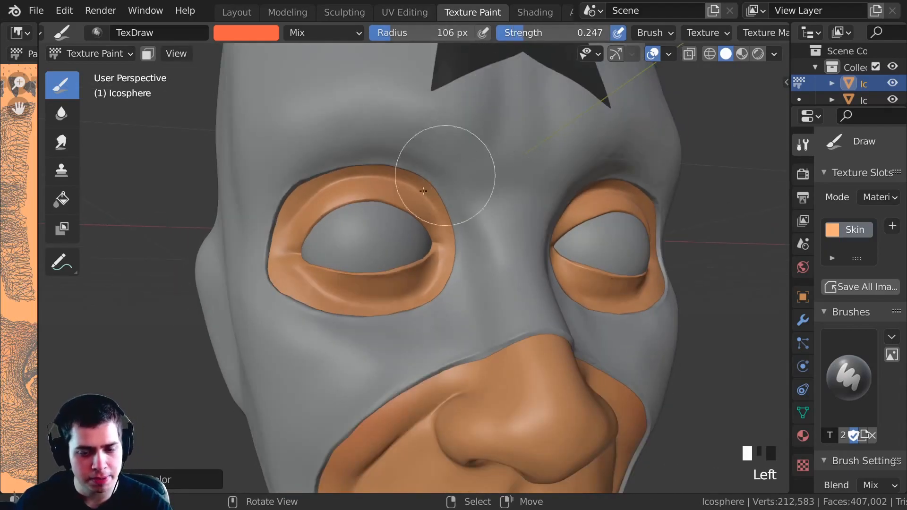
left_click_drag(353, 198, 336, 203)
left_click_drag(378, 189, 326, 200)
middle_click_drag(326, 200, 353, 337, "ctrl")
middle_click_drag(353, 337, 381, 244, "shift")
left_click(380, 244)
left_click(381, 244)
mouse_move(312, 296)
middle_mouse_down("shift")
mouse_move(407, 255)
mouse_move(371, 273)
middle_mouse_up("shift")
left_click(404, 261)
- Paint stronger orange-red blush on the tip and sides of the nose
left_click(421, 269)
left_click(421, 270)
left_click(395, 317)
left_click(396, 317)
left_click(404, 324)
mouse_move(405, 324)
middle_mouse_down()
mouse_move(360, 346)
mouse_move(354, 304)
mouse_move(318, 363)
mouse_move(375, 340)
middle_mouse_up()
left_click(354, 303)
mouse_move(374, 340)
middle_mouse_down("ctrl")
mouse_move(374, 356)
mouse_move(334, 346)
middle_mouse_up("ctrl")
middle_click_drag(334, 346, 334, 317, "ctrl")
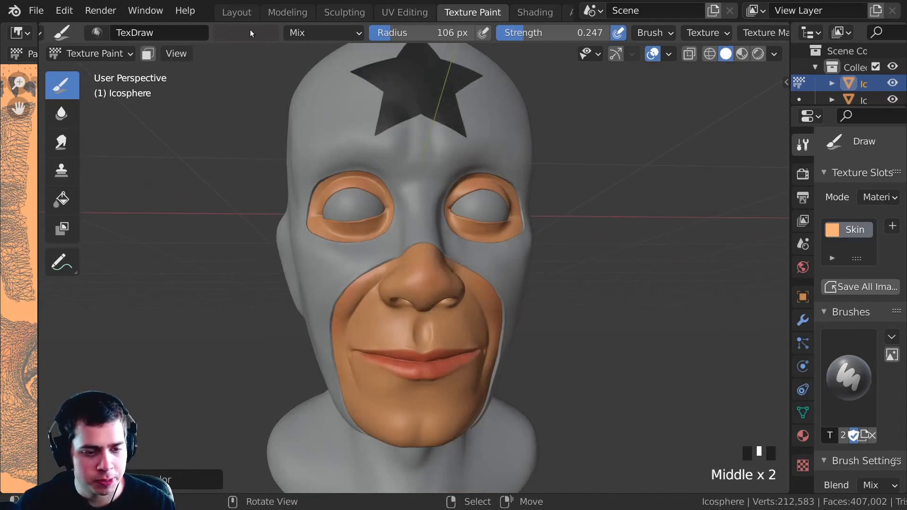
- Change the brush color to black and set the strength to 0.123
left_click(241, 35)
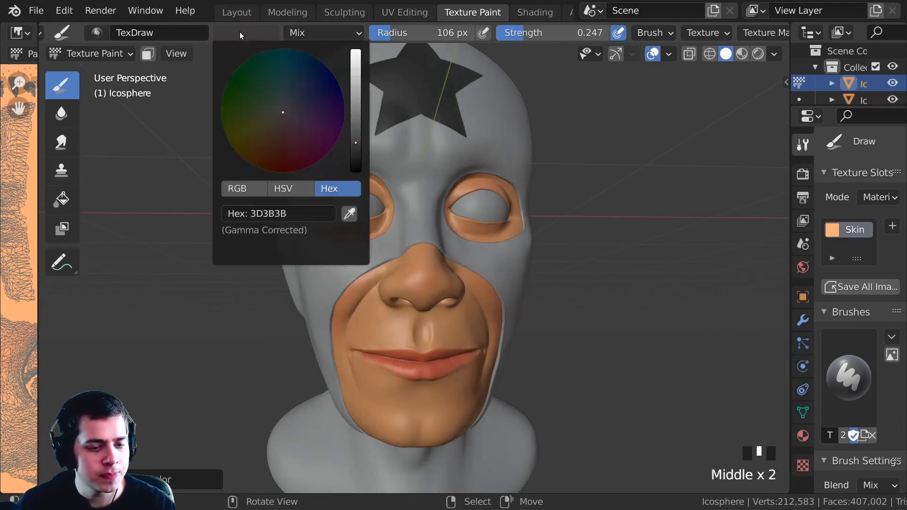
left_click_drag(357, 93, 356, 170)
middle_click_drag(172, 216, 415, 237)
key("f")
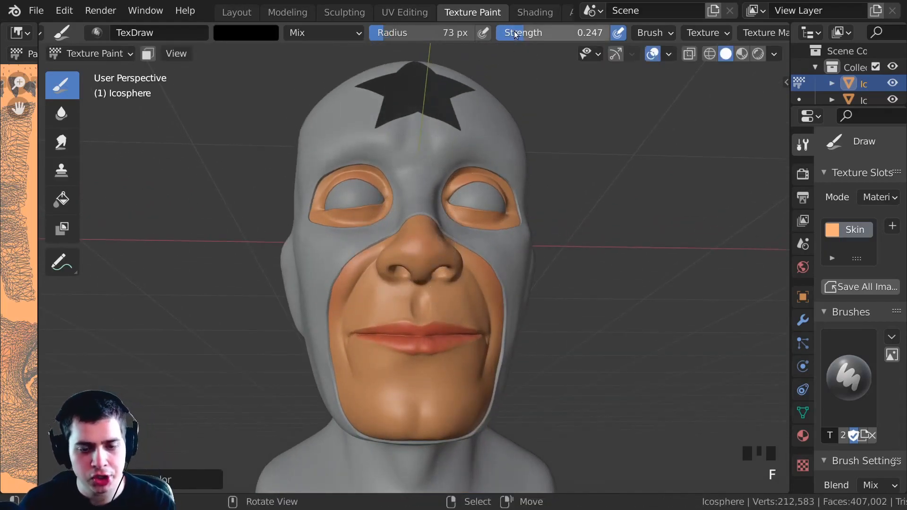
left_click_drag(509, 37, 504, 37)
- Set the brush radius to 52 px and darken the inside of the nostrils from below
middle_click_drag(486, 50, 422, 216)
key("f")
left_click(384, 223)
double_click(415, 223)
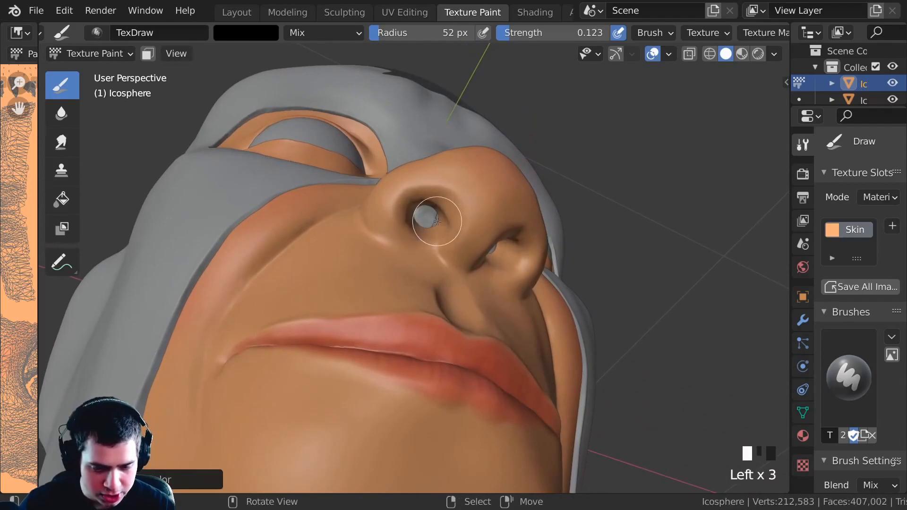
key("z")
middle_click_drag(414, 225, 416, 239)
mouse_move(416, 239)
middle_mouse_down()
mouse_move(419, 259)
mouse_move(439, 202)
mouse_move(420, 182)
middle_mouse_up()
middle_click_drag(419, 182, 412, 205, "ctrl")
left_click_drag(381, 214, 384, 222)
- Set the brush radius to 126 px and strength to 0.070, and softly shade the chin and its underside
mouse_move(433, 231)
middle_mouse_down()
mouse_move(387, 246)
mouse_move(417, 224)
mouse_move(358, 213)
mouse_move(402, 296)
mouse_move(392, 260)
mouse_move(354, 297)
mouse_move(388, 334)
mouse_move(382, 328)
middle_mouse_up()
key("f")
left_click(450, 326)
left_click_drag(505, 37, 499, 37)
mouse_move(395, 309)
middle_mouse_down("ctrl")
mouse_move(389, 279)
mouse_move(398, 320)
middle_mouse_up("ctrl")
key("f")
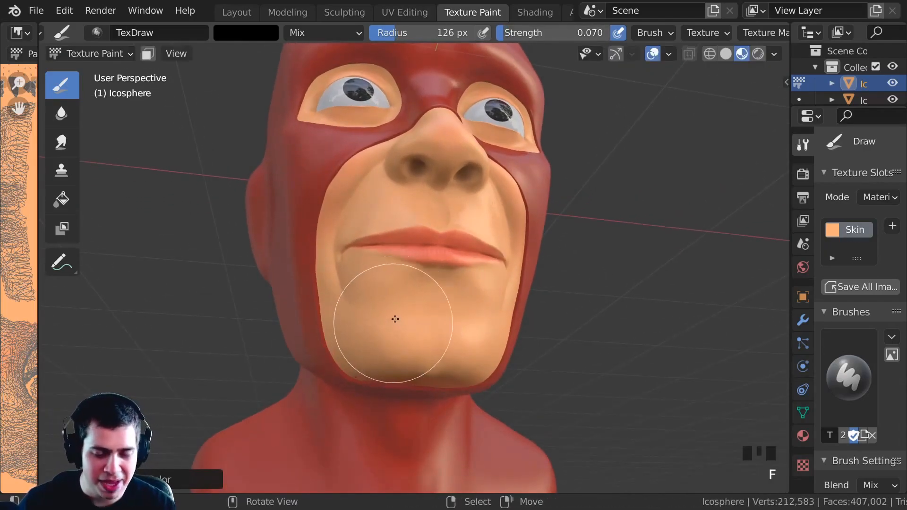
middle_click_drag(406, 321, 440, 269, "ctrl")
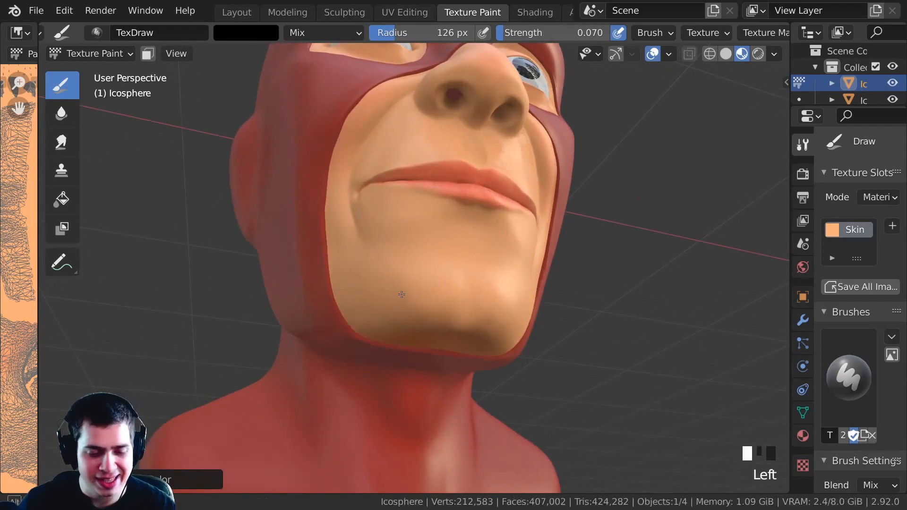
middle_click_drag(402, 295, 410, 285)
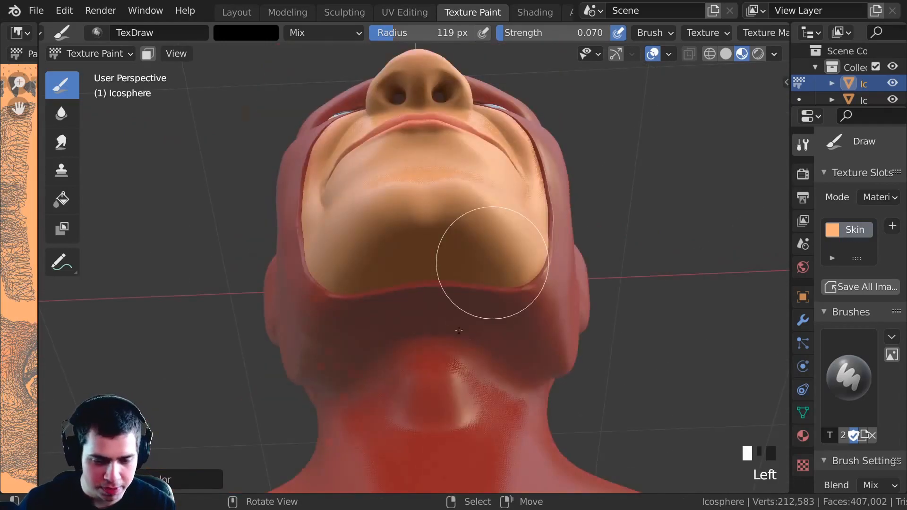
middle_click_drag(464, 336, 446, 310)
- Reduce the brush radius to 103 px and shade the lower cheek, jaw and skin below the mouth corner
key("f")
left_click(488, 303)
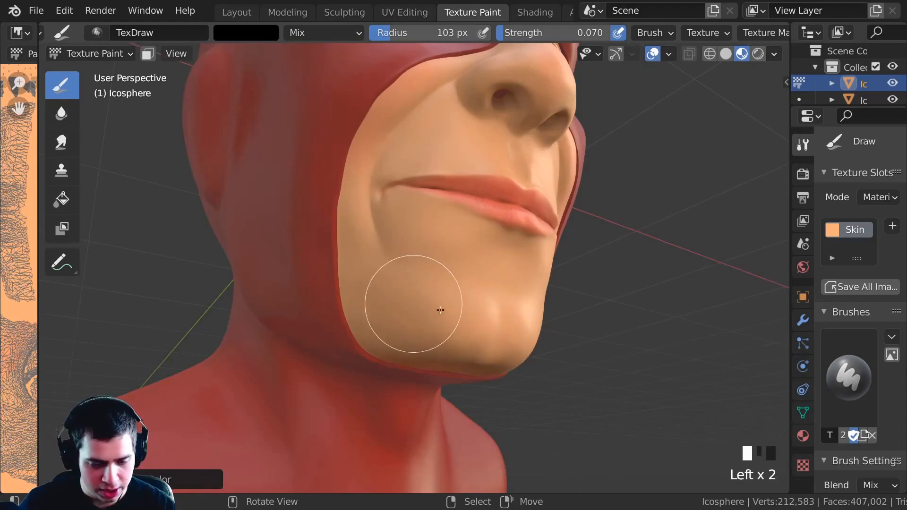
left_click_drag(444, 311, 448, 312)
middle_click_drag(447, 310, 397, 298)
middle_click_drag(397, 297, 393, 313, "ctrl")
middle_click_drag(441, 345, 447, 314, "ctrl")
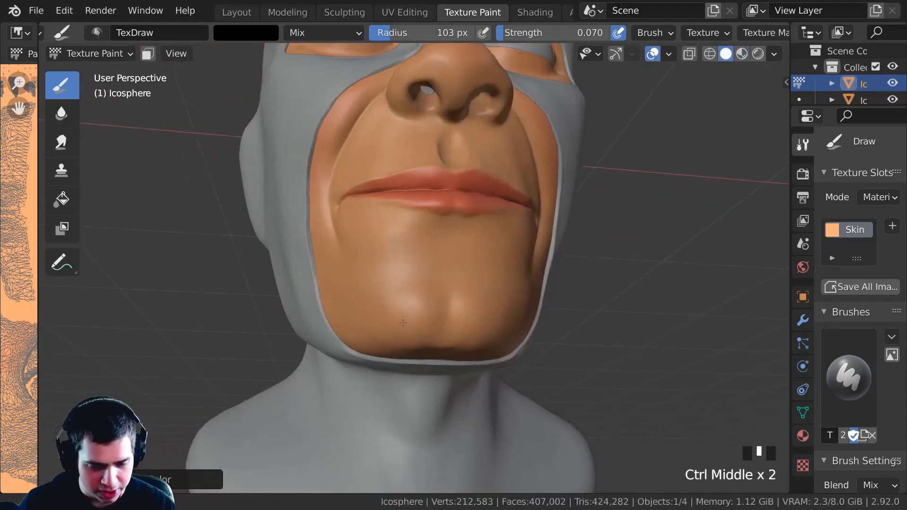
left_click_drag(451, 321, 441, 351)
middle_click_drag(434, 347, 422, 301)
left_click_drag(421, 300, 491, 299)
middle_click_drag(492, 300, 415, 283)
left_click_drag(415, 284, 375, 274)
mouse_move(375, 273)
middle_mouse_down("ctrl")
mouse_move(337, 261)
mouse_move(441, 344)
mouse_move(385, 245)
mouse_move(402, 264)
mouse_move(434, 254)
middle_mouse_up("ctrl")
left_click(441, 345)
- Set the brush radius to 79 px and softly darken the skin between nose and upper lip and the smile creases
key("f")
left_click(393, 241)
left_click(427, 288)
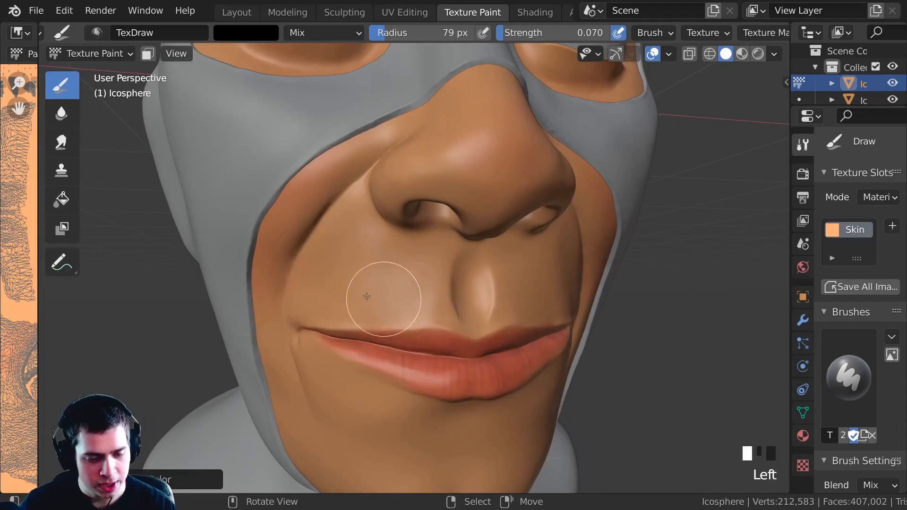
mouse_move(375, 283)
middle_mouse_down()
mouse_move(419, 294)
mouse_move(444, 232)
middle_mouse_up()
left_click(419, 294)
left_click_drag(444, 232, 522, 300)
middle_click_drag(523, 300, 454, 230)
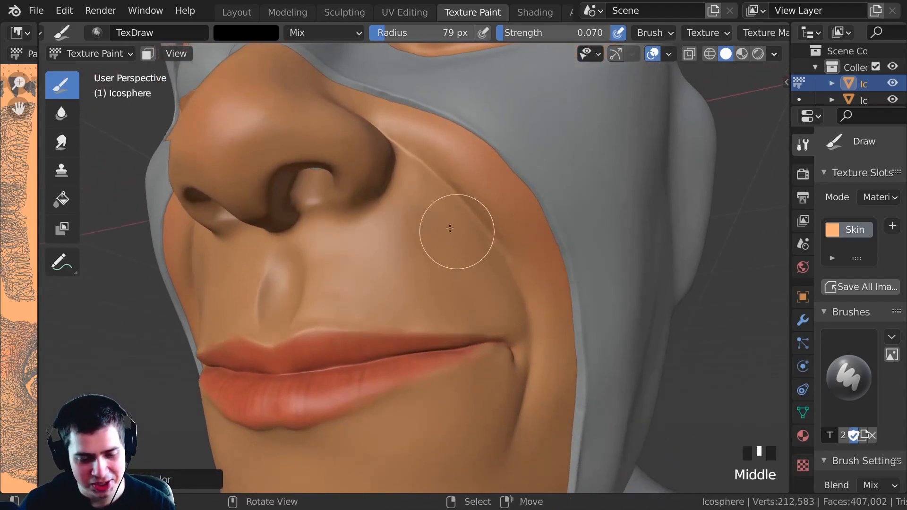
middle_click_drag(311, 253, 354, 260, "ctrl")
- Change the brush color to gray, raise its strength, and paint a faint gray tone over the skin around the mouth
left_click(246, 32)
left_click_drag(356, 156, 356, 127)
left_click_drag(527, 34, 531, 34)
left_click_drag(529, 34, 535, 34)
mouse_move(421, 325)
middle_mouse_down()
mouse_move(379, 314)
mouse_move(324, 348)
mouse_move(359, 387)
mouse_move(364, 263)
middle_mouse_up()
key("z")
left_click(266, 234)
middle_click_drag(267, 235, 295, 325, "ctrl")
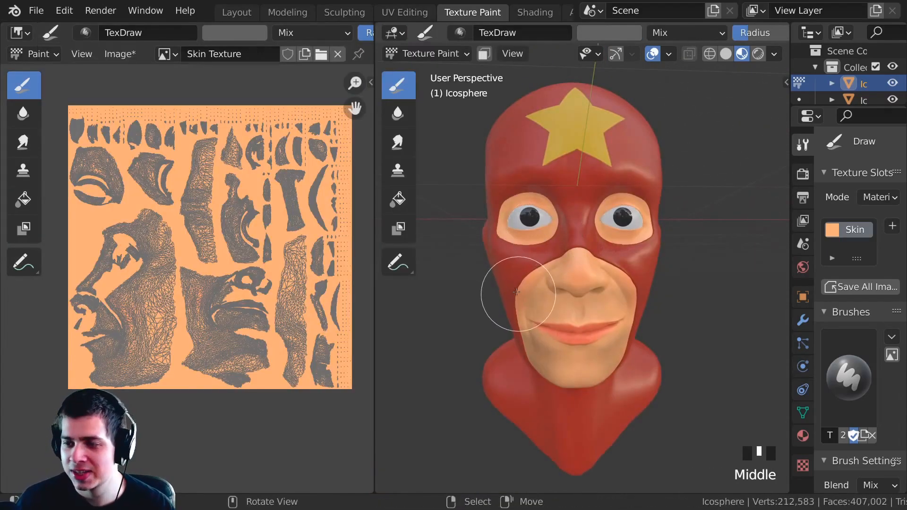
mouse_move(517, 294)
middle_mouse_down("ctrl")
mouse_move(509, 305)
mouse_move(501, 297)
middle_mouse_up("ctrl")
middle_click_drag(524, 351, 520, 284, "ctrl")
middle_click_drag(432, 222, 453, 204)
- Widen the image editor beside the 3D view and save the painted Skin Texture as an image file
middle_click_drag(576, 278, 571, 286, "ctrl")
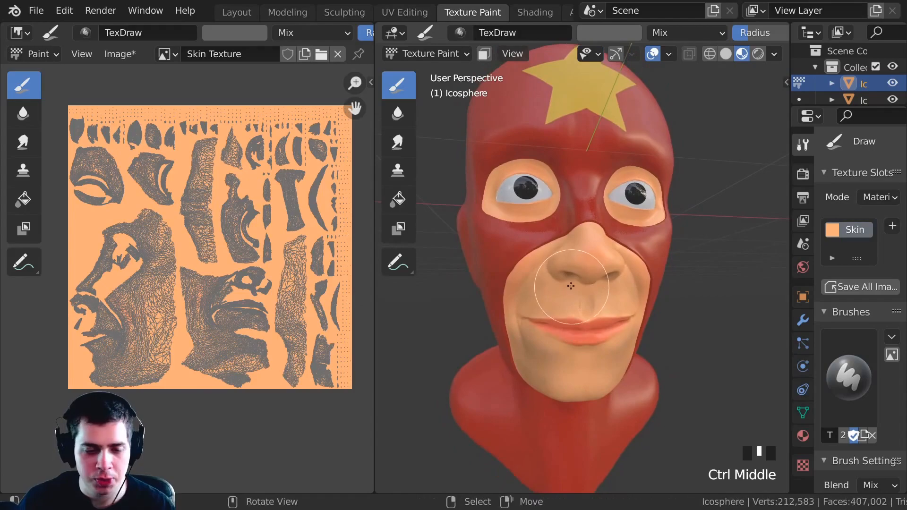
mouse_move(375, 195)
left_mouse_down()
mouse_move(332, 196)
mouse_move(384, 197)
left_mouse_up()
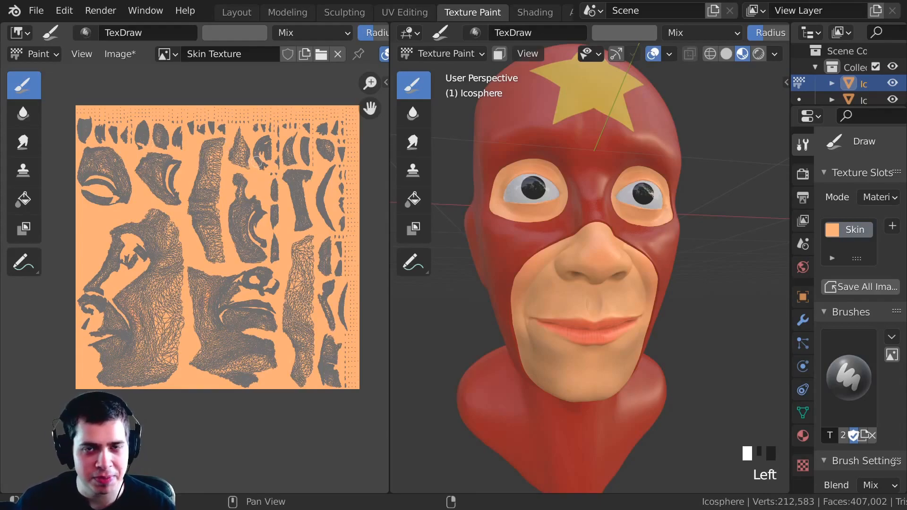
middle_click_drag(262, 181, 256, 202)
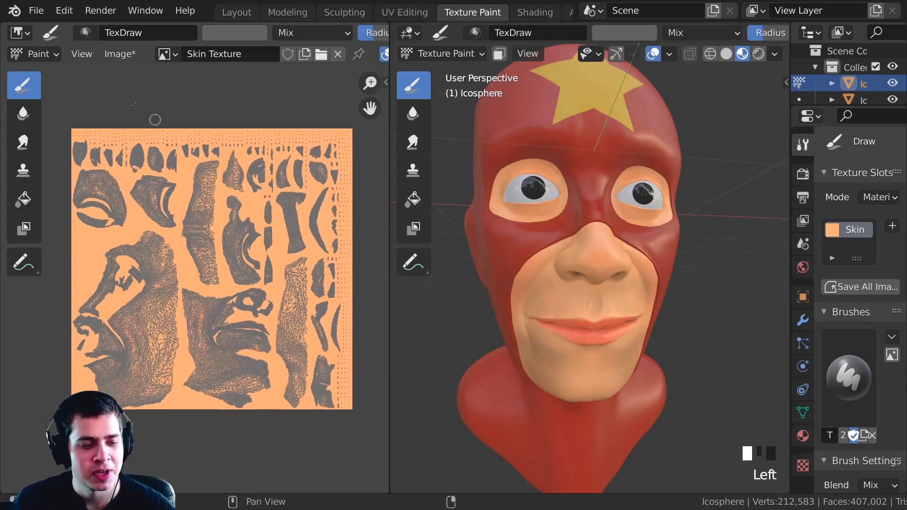
middle_click_drag(234, 173, 209, 157, "ctrl")
left_click(116, 55)
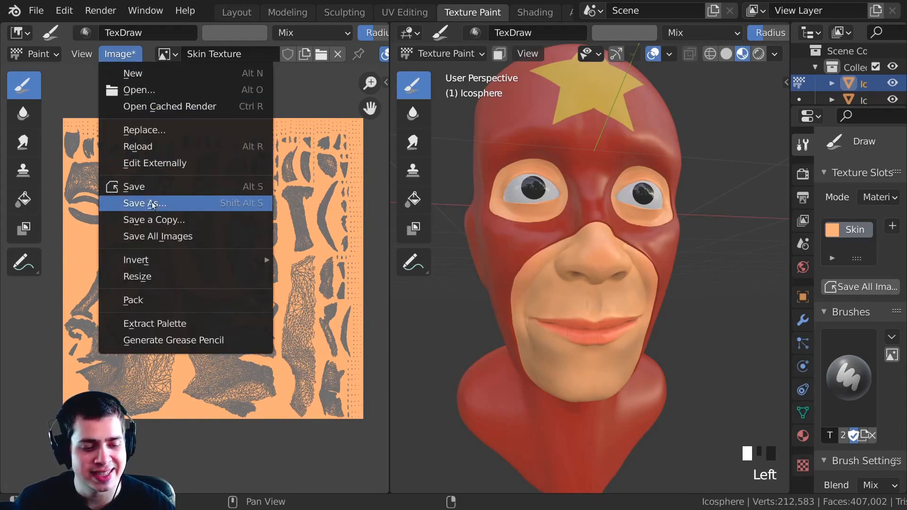
left_click(170, 203)
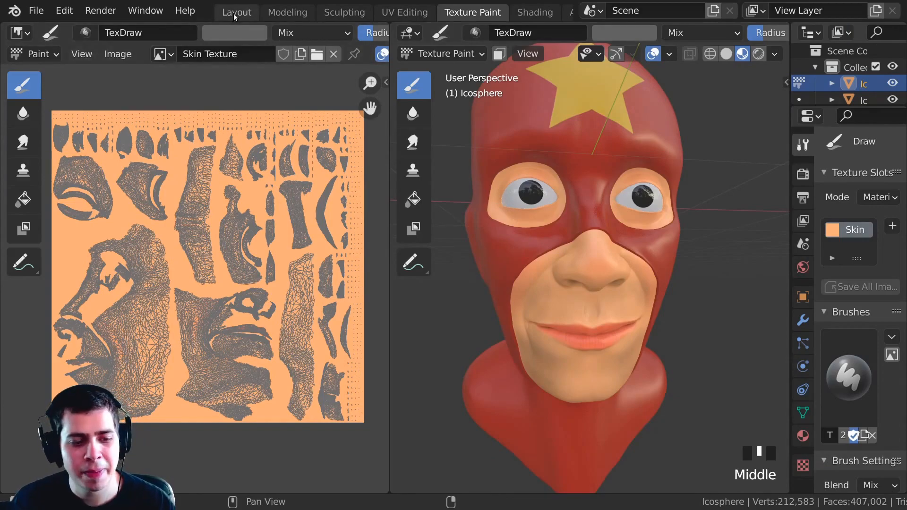
- Select the eyeball object in the Layout workspace, switch to the Shading workspace and enlarge its 3D view
left_click(234, 13)
middle_click_drag(336, 231, 344, 280, "ctrl")
left_click(345, 279)
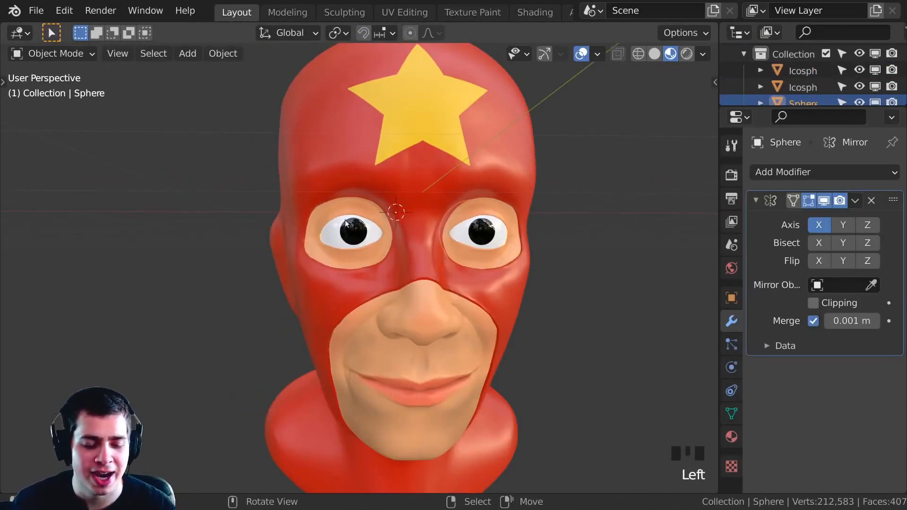
middle_click_drag(366, 252, 425, 222)
key("Tab")
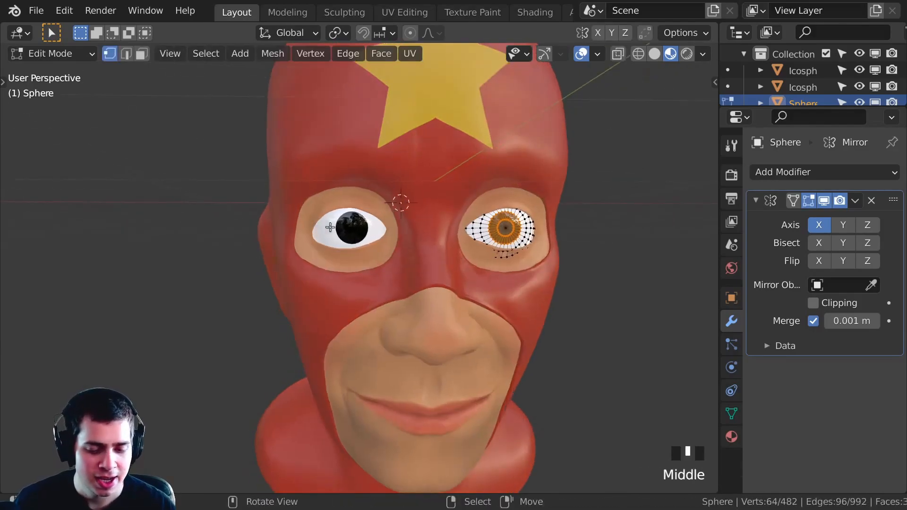
key("Tab")
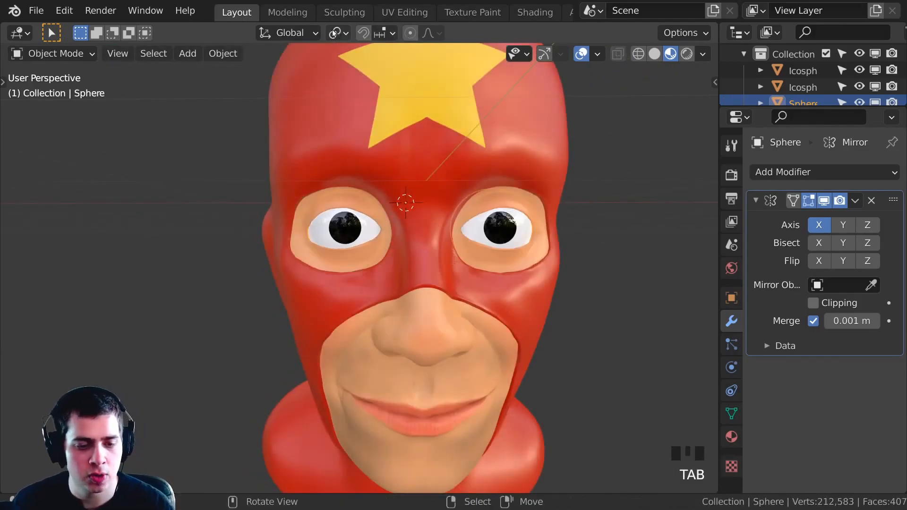
left_click(525, 12)
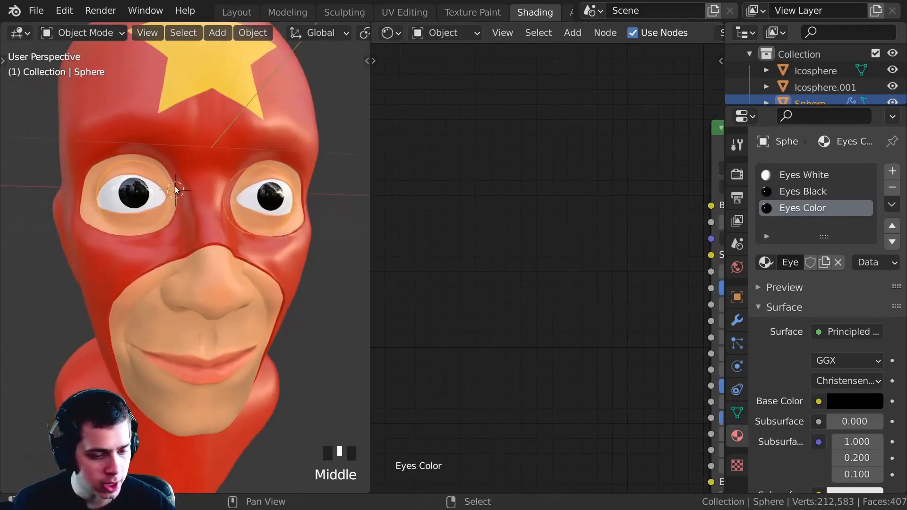
middle_click_drag(177, 188, 208, 215, "ctrl")
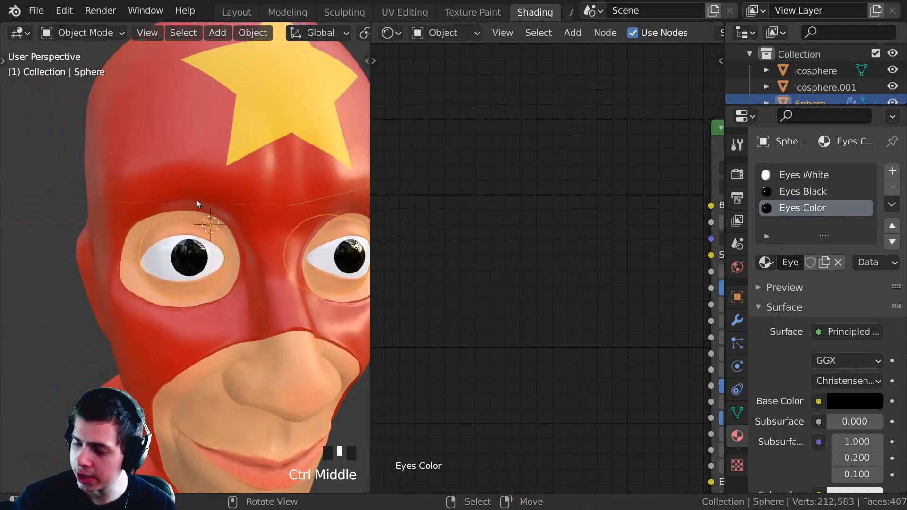
- Show the eye close up in front view and select its entire mesh in Edit Mode
key("KP_1")
middle_click_drag(211, 276, 160, 286, "ctrl")
key("Tab")
key("a")
key("a")
key("a")
middle_click_drag(116, 226, 216, 198, "ctrl")
middle_click_drag(216, 198, 173, 214, "shift")
middle_click_drag(156, 255, 142, 218, "ctrl")
middle_click_drag(127, 227, 151, 222, "shift")
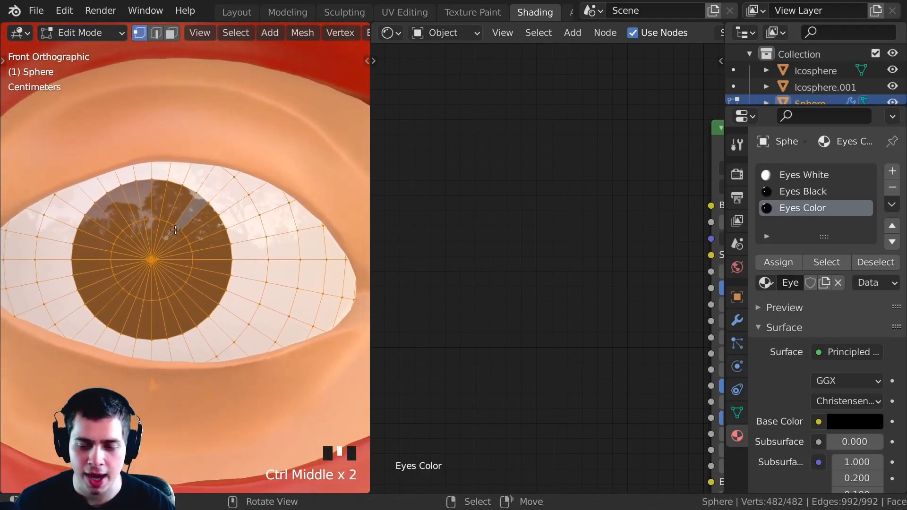
- Make Eyes Color the active material and add an Image Texture node to its node tree
left_click(806, 196)
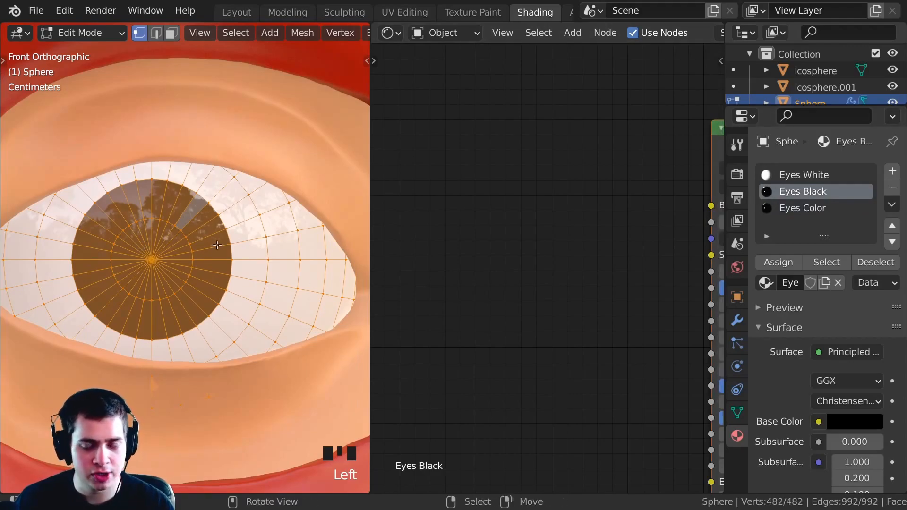
left_click(801, 208)
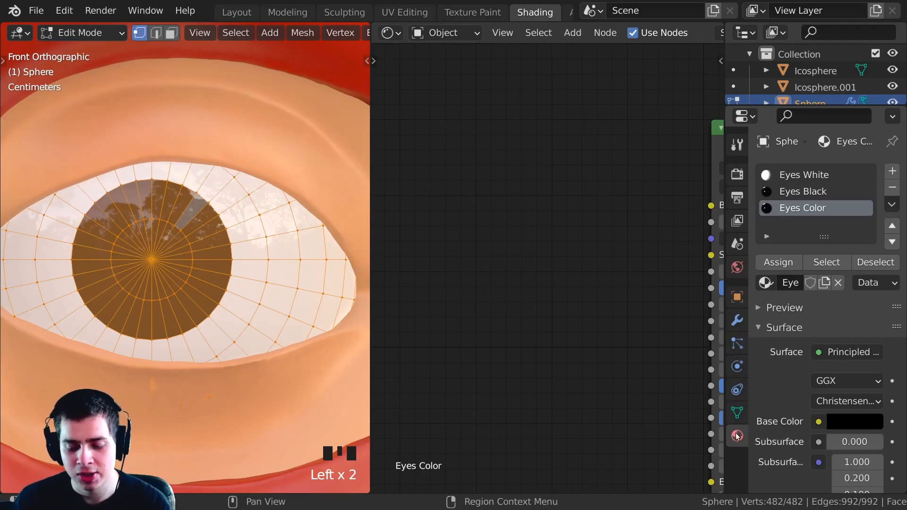
middle_click_drag(704, 172, 431, 202)
scroll(547, 171, "down", 4)
middle_click_drag(331, 258, 243, 261, "ctrl")
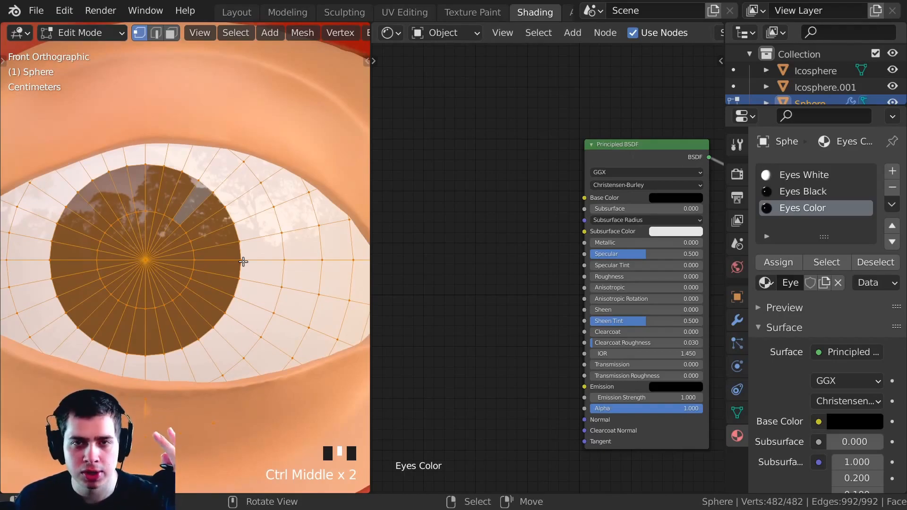
middle_click_drag(483, 168, 484, 208, "ctrl")
key("shift+a")
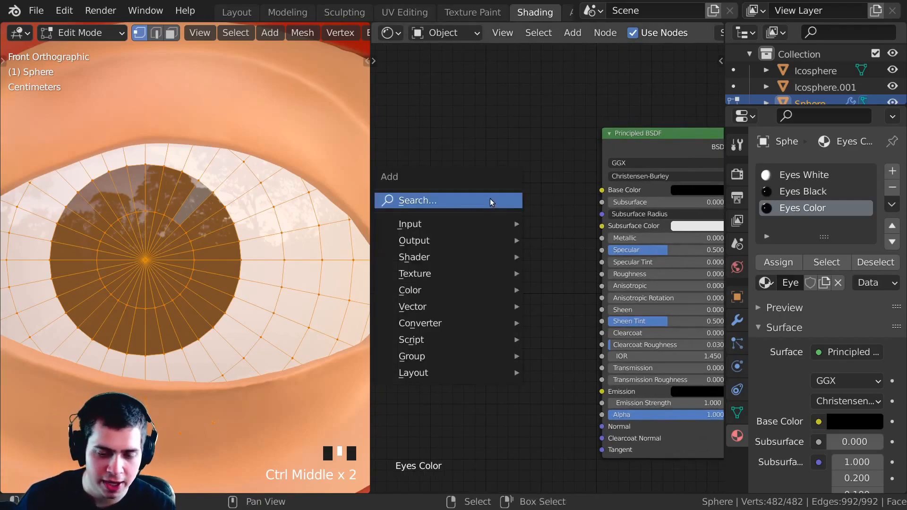
left_click(489, 199)
type("im")
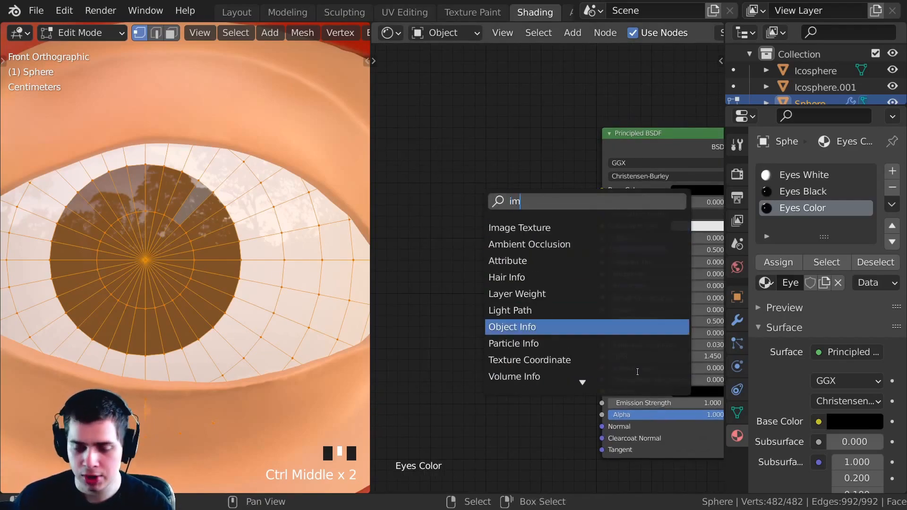
left_click(515, 228)
left_click(431, 227)
middle_click_drag(429, 227, 435, 224, "ctrl")
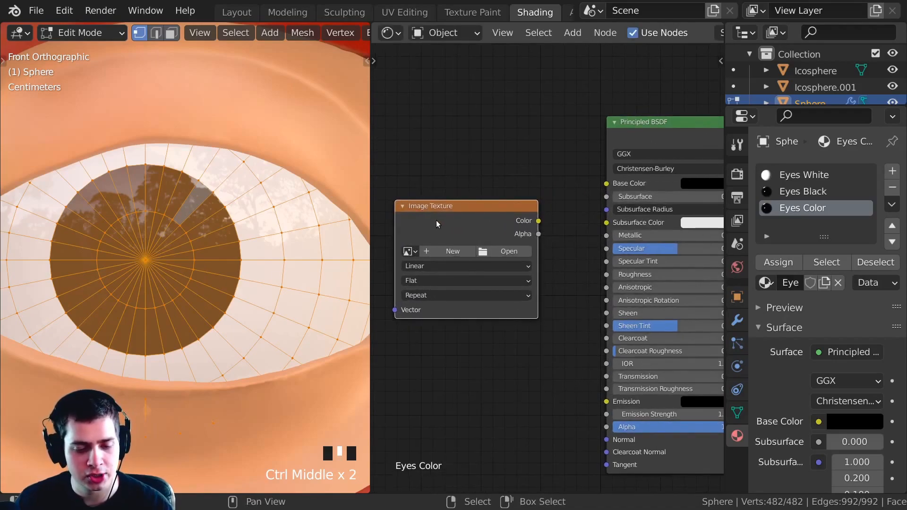
- Connect the Image Texture's Color output to the Principled BSDF's Base Color and move the texture node clear of the shader
left_click_drag(555, 221, 607, 183)
left_click_drag(442, 206, 432, 202)
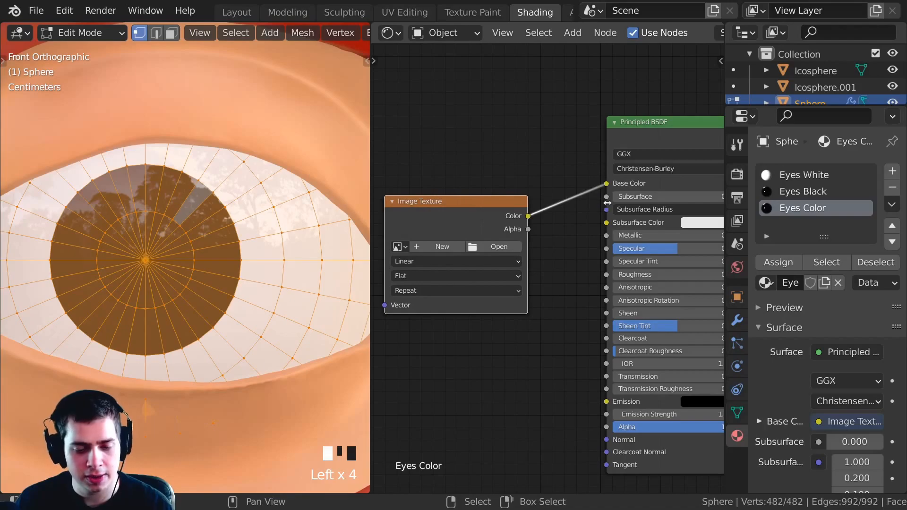
middle_click_drag(609, 202, 654, 208)
middle_click_drag(446, 224, 443, 221, "ctrl")
scroll(436, 240, "down", 1)
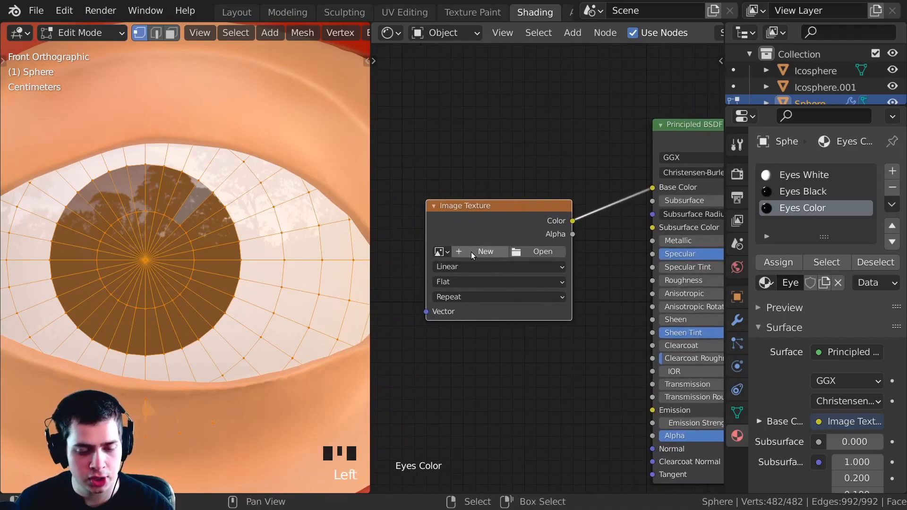
- Create a new 1024 × 1024 px image named eyes with a black fill for the Image Texture node
left_click(473, 251)
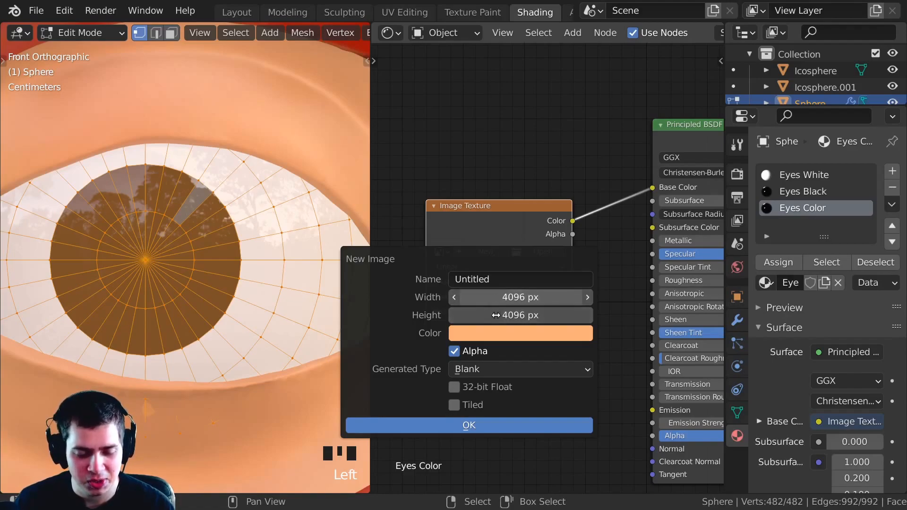
left_click_drag(496, 315, 496, 315)
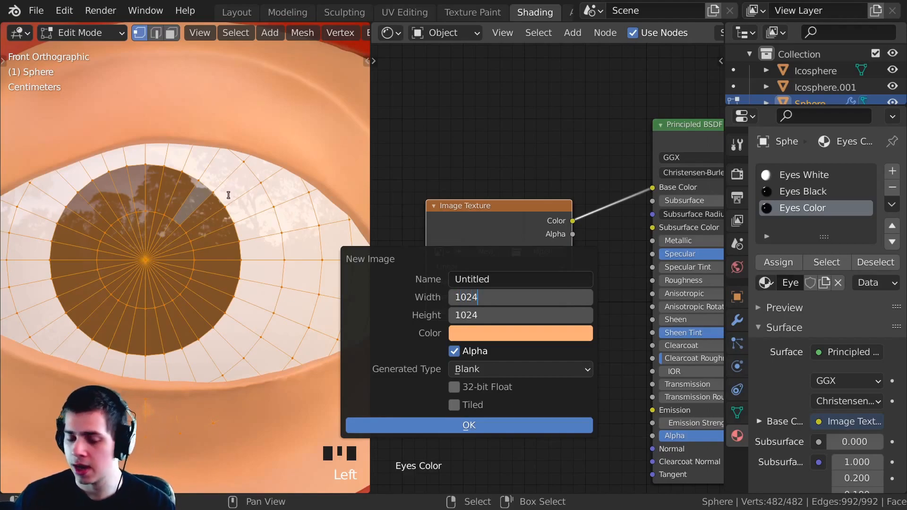
key("Return")
left_click(471, 279)
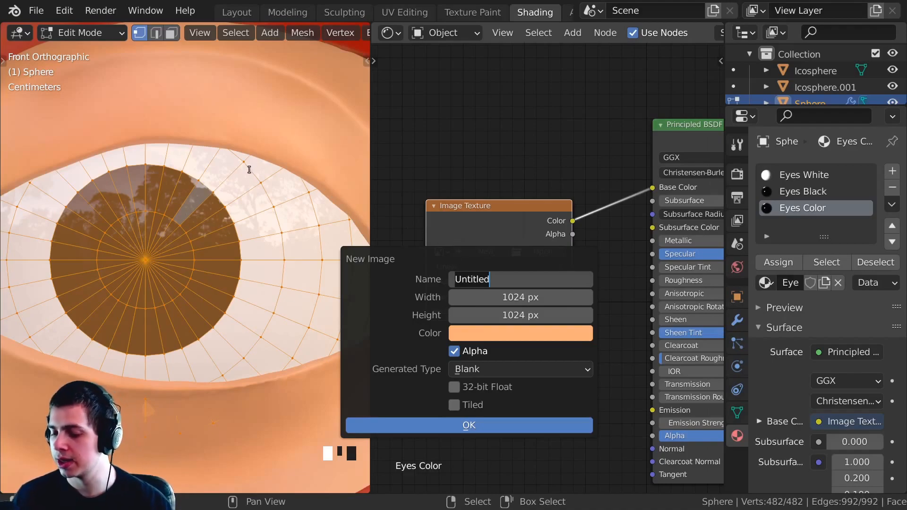
type("eyes")
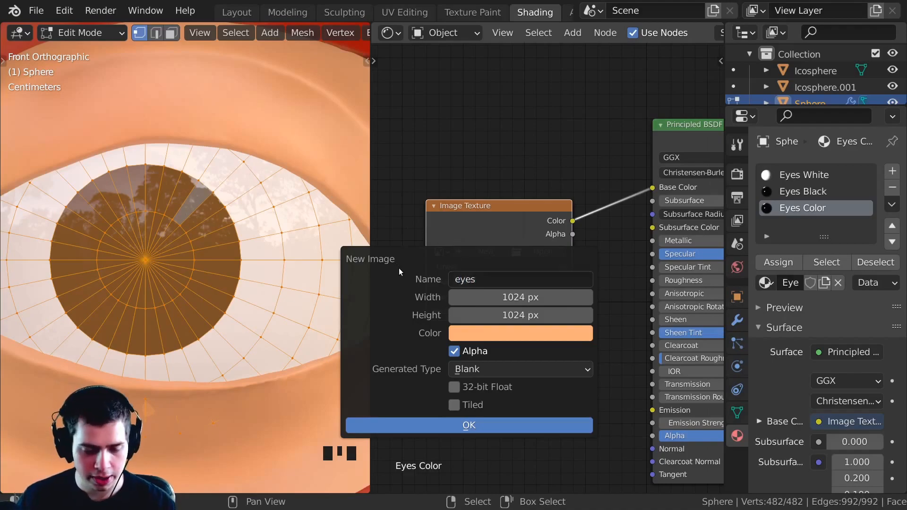
left_click(470, 334)
left_click_drag(591, 123, 592, 291)
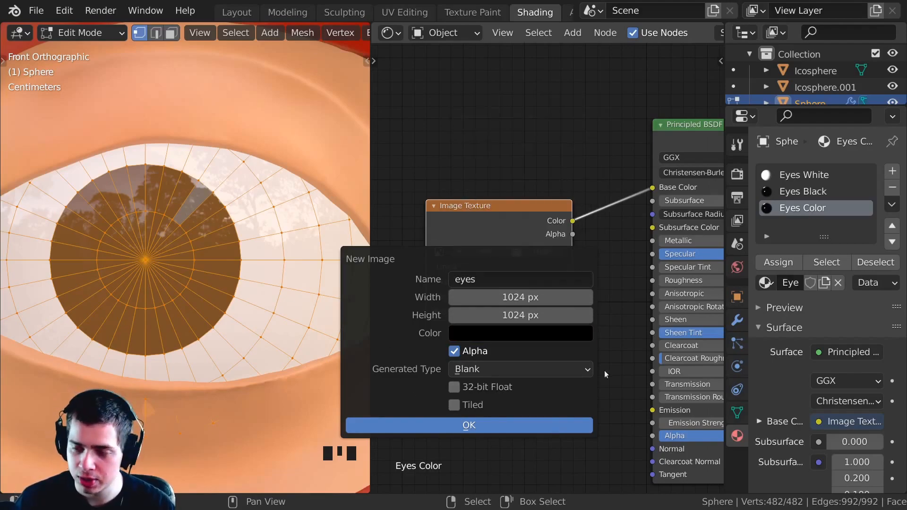
left_click(469, 426)
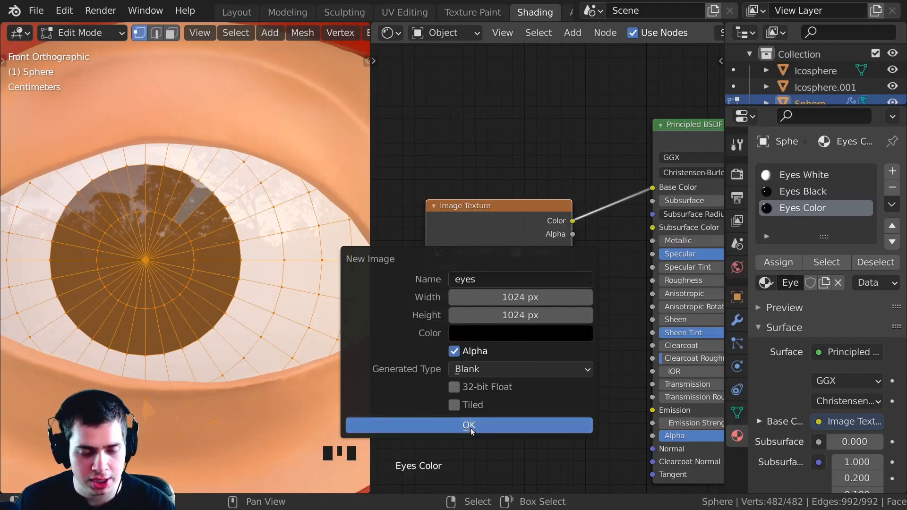
- Select only the iris's ring of faces in face select mode and UV-unwrap it with Project from View
middle_click_drag(217, 227, 261, 217, "shift")
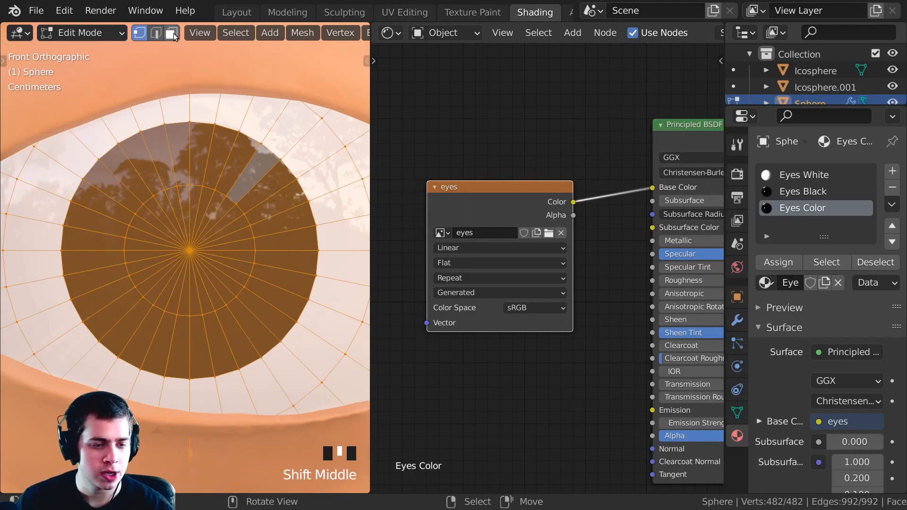
left_click(125, 119)
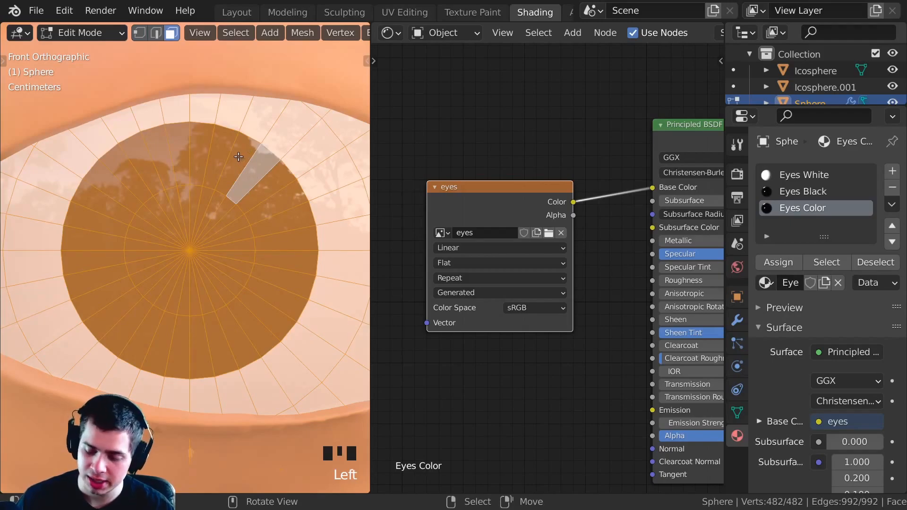
right_click(155, 151, "alt")
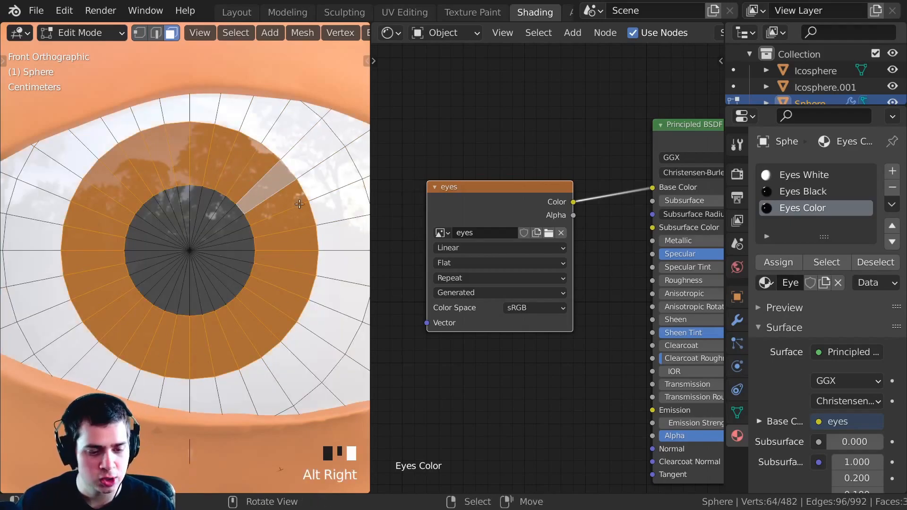
middle_click_drag(304, 225, 280, 154, "shift")
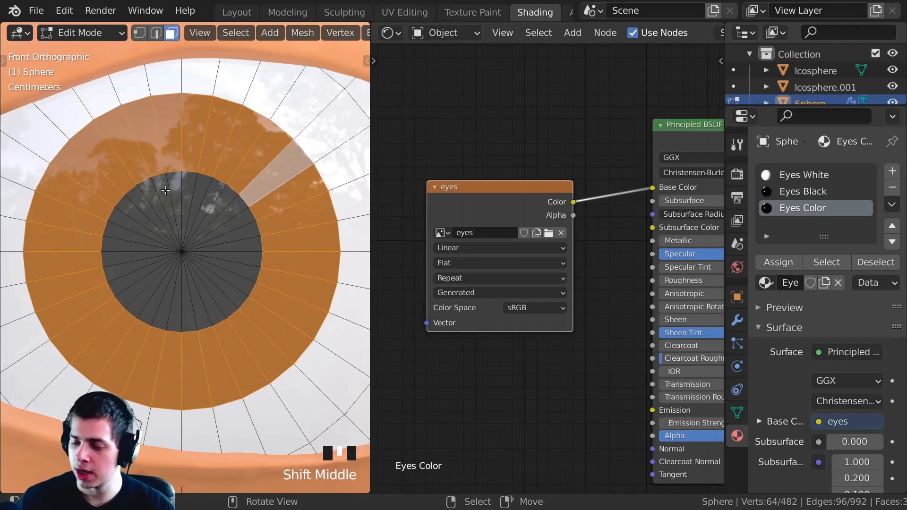
key("u")
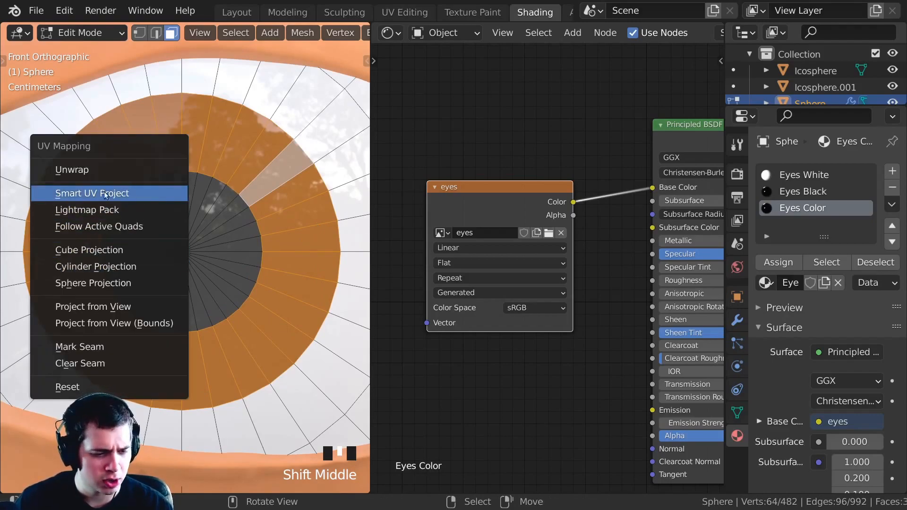
left_click(74, 307)
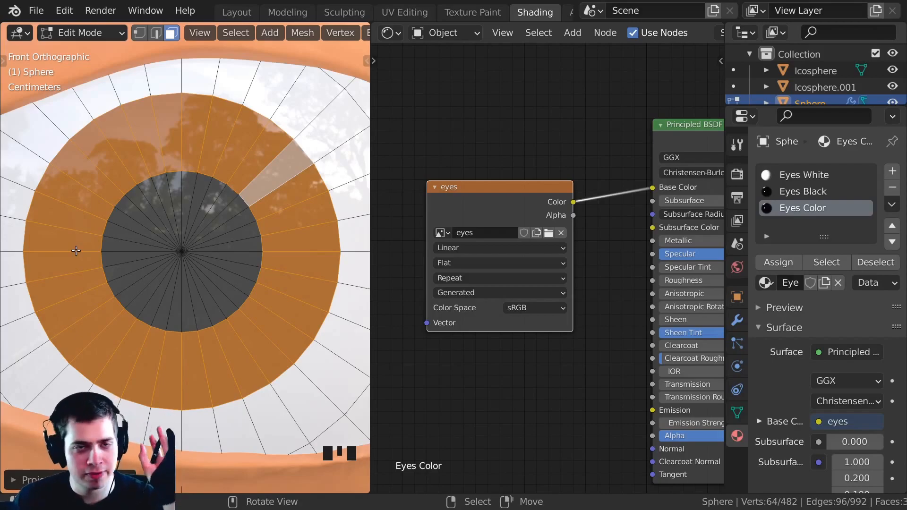
- Switch to the UV Editing workspace and show the iris ring's UVs over the whole eyes image
left_click(399, 13)
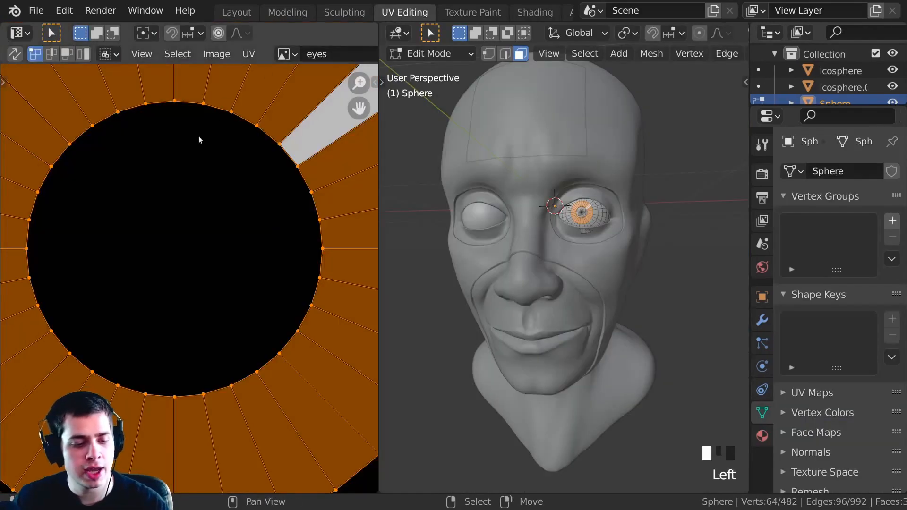
middle_click_drag(175, 261, 225, 138, "ctrl")
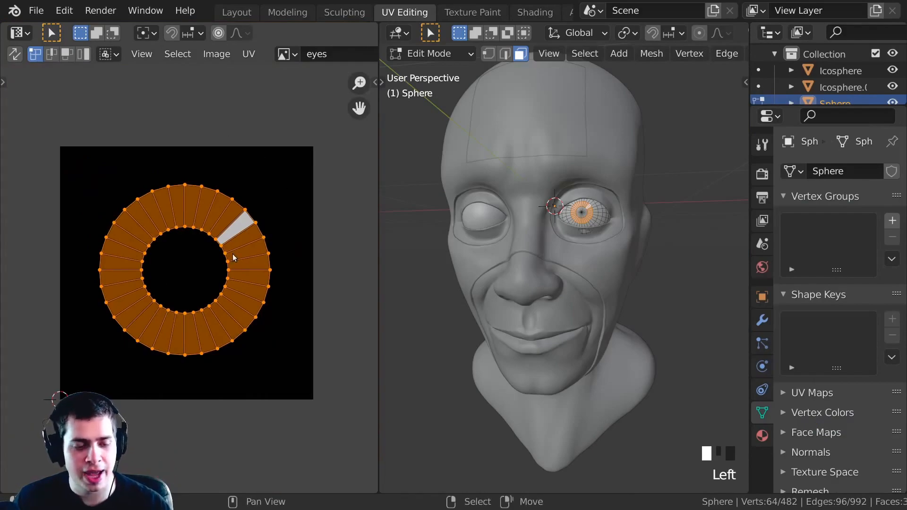
middle_click_drag(150, 282, 123, 228, "ctrl")
middle_click_drag(124, 228, 127, 237)
middle_click_drag(301, 56, 204, 51)
middle_click_drag(172, 304, 140, 170, "ctrl")
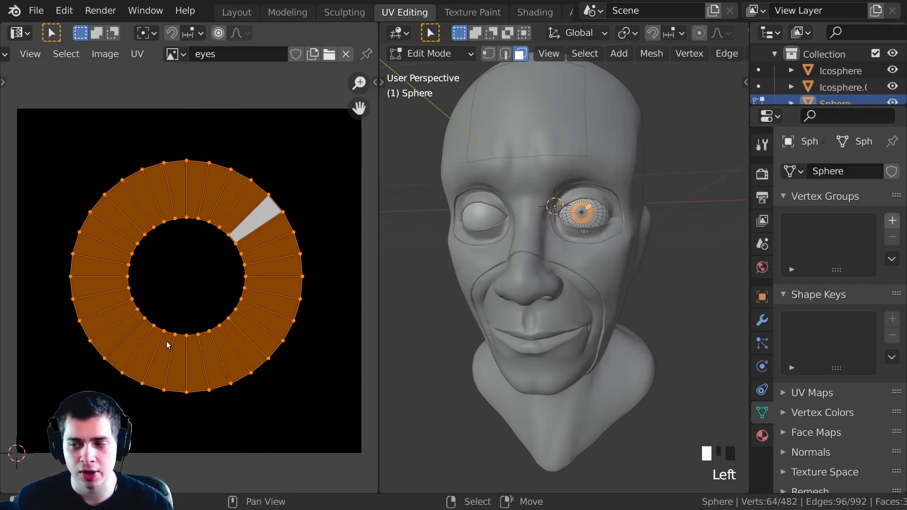
- Scale up the iris ring's UVs and centre them so they nearly fill the image square
middle_click_drag(168, 346, 138, 299, "ctrl")
key("s")
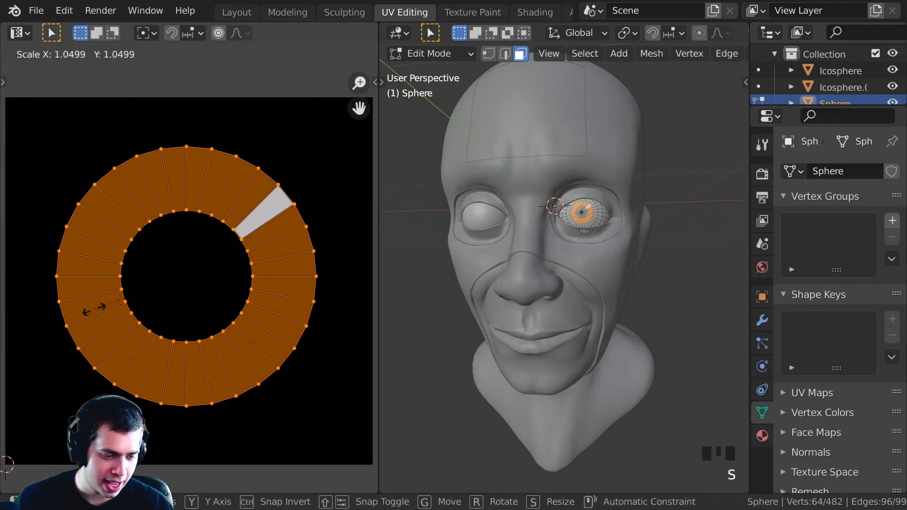
left_click(66, 332)
middle_click_drag(84, 335, 105, 333, "ctrl")
key("g")
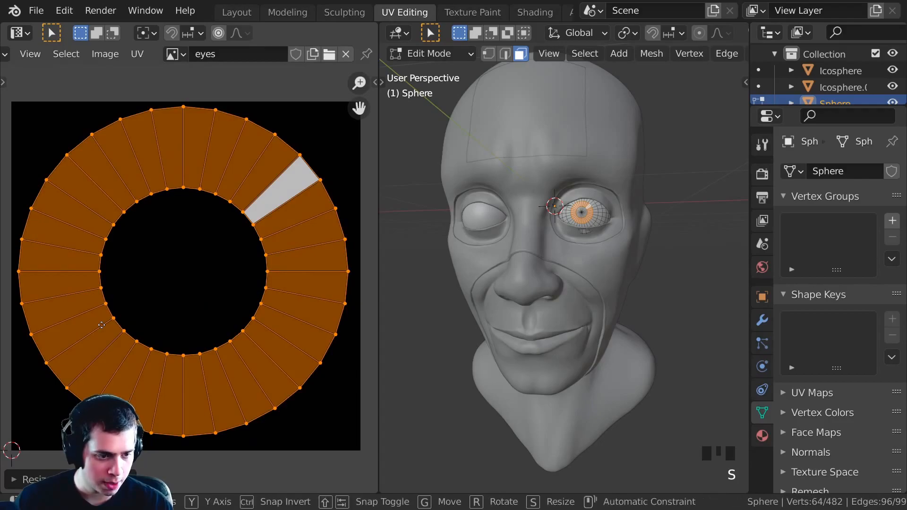
left_click(104, 331)
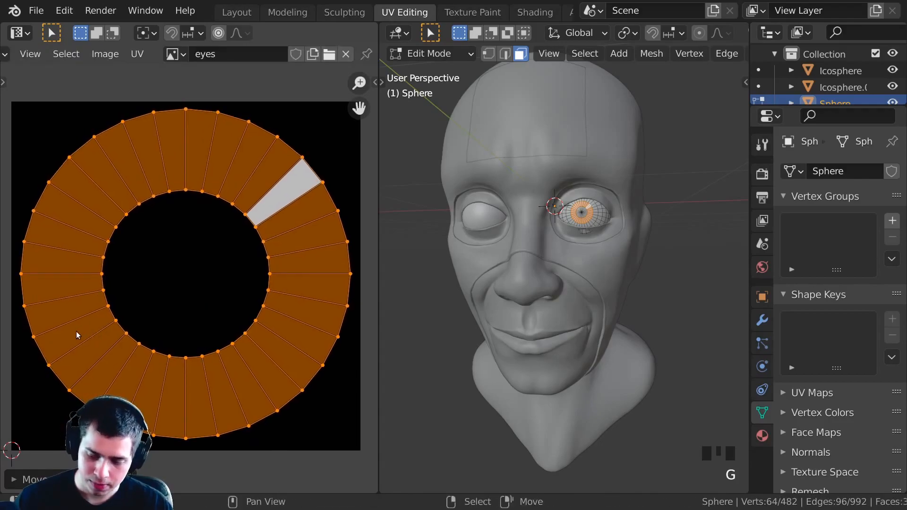
key("s")
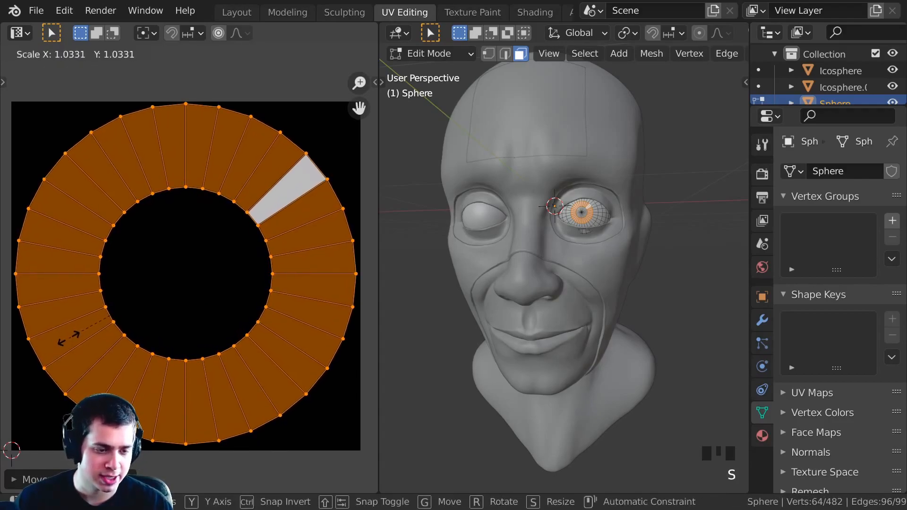
left_click(69, 342)
key("g")
left_click(102, 299)
- Switch to the Texture Paint workspace and show the eye close up in front view with Material Preview shading, beside the enlarged eyes image
middle_click_drag(475, 303, 485, 306)
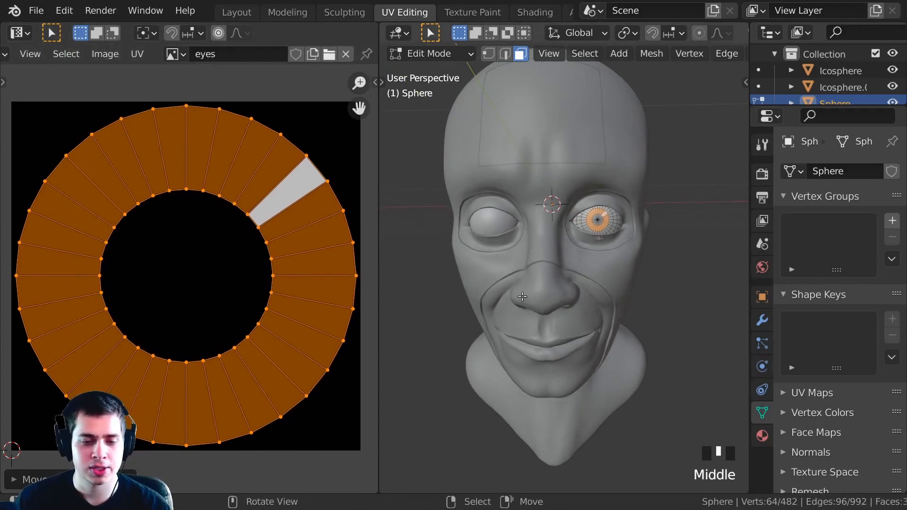
mouse_move(541, 301)
middle_mouse_down()
mouse_move(492, 291)
mouse_move(491, 301)
mouse_move(520, 279)
middle_mouse_up()
left_click(463, 17)
key("KP_1")
mouse_move(520, 279)
middle_mouse_down("shift")
mouse_move(532, 271)
mouse_move(529, 295)
middle_mouse_up("shift")
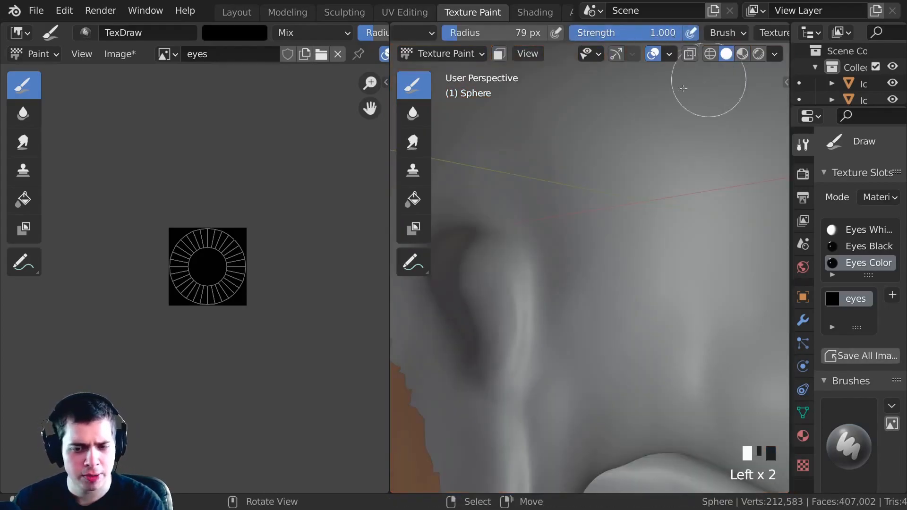
middle_click_drag(684, 88, 611, 180)
key("KP_1")
mouse_move(563, 293)
middle_mouse_down("ctrl")
mouse_move(543, 229)
mouse_move(557, 246)
middle_mouse_up("ctrl")
left_click_drag(544, 237, 524, 293)
middle_click_drag(522, 294, 512, 308, "shift")
middle_click_drag(510, 303, 502, 261, "ctrl")
key("z")
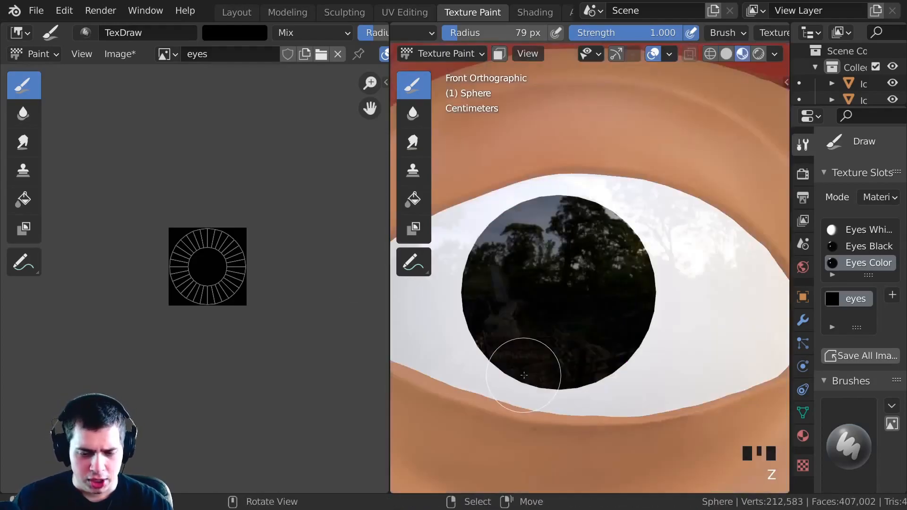
middle_click_drag(525, 205, 546, 196, "shift")
mouse_move(531, 318)
middle_mouse_down("ctrl")
mouse_move(526, 324)
mouse_move(524, 309)
middle_mouse_up("ctrl")
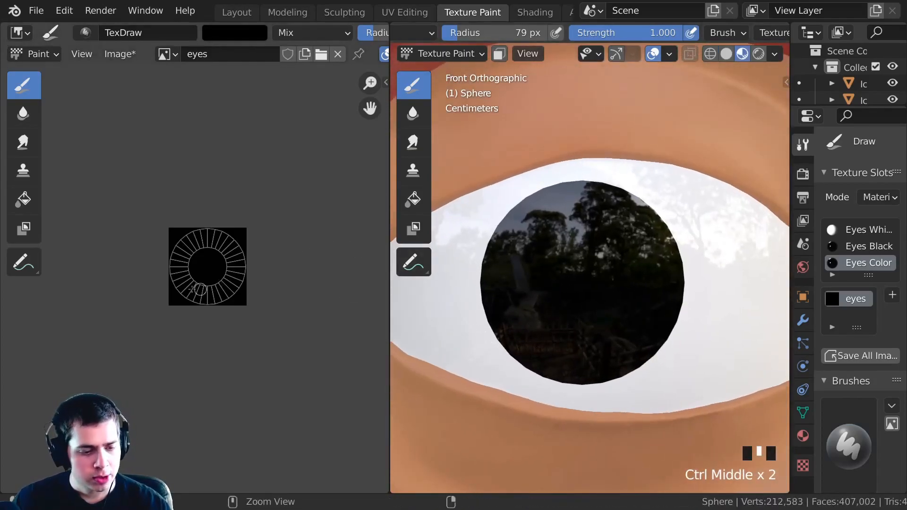
scroll(169, 276, "up", 2)
scroll(178, 186, "up", 3)
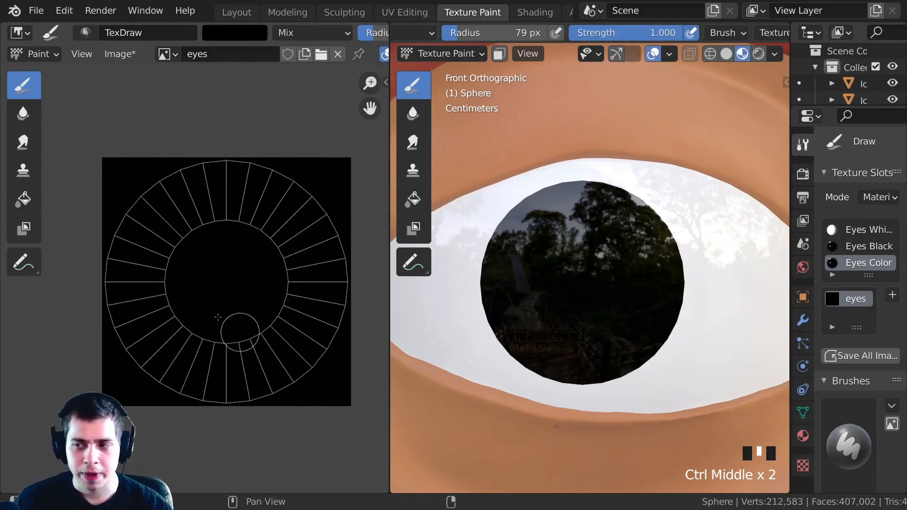
scroll(297, 301, "up", 2)
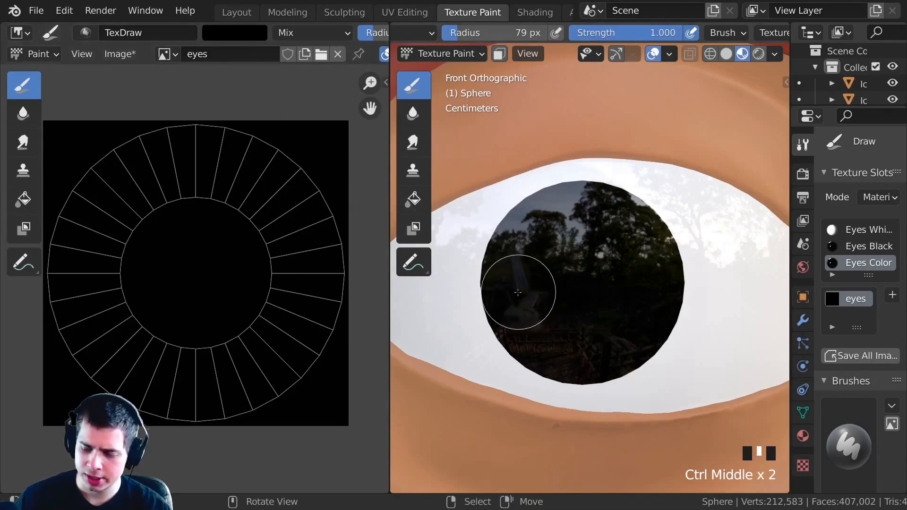
- Set the Draw brush's radius to 149 px and its colour to a bright blue
key("f")
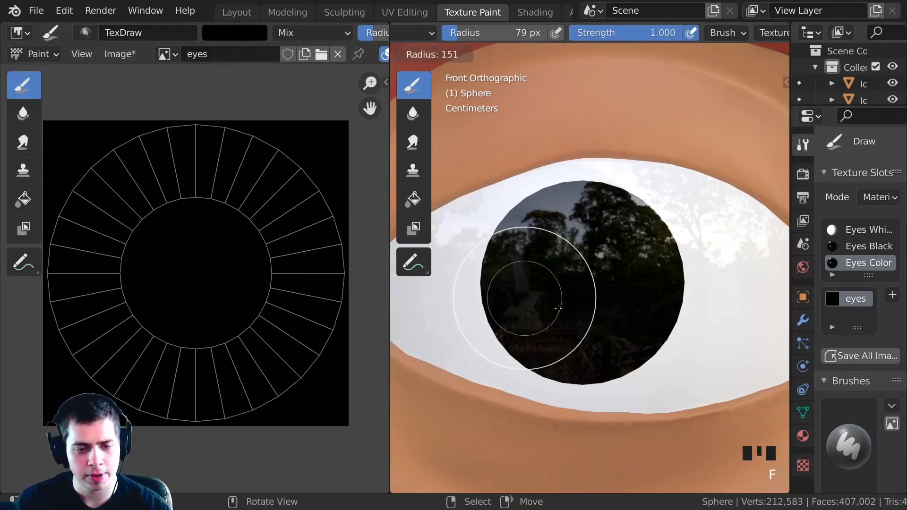
left_click(538, 244)
scroll(515, 32, "up", 5)
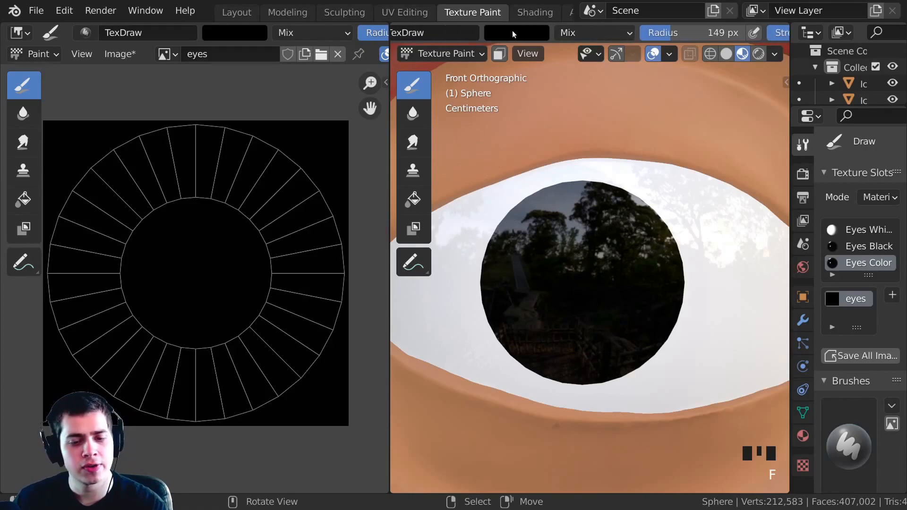
left_click(517, 34)
left_click_drag(629, 109, 628, 80)
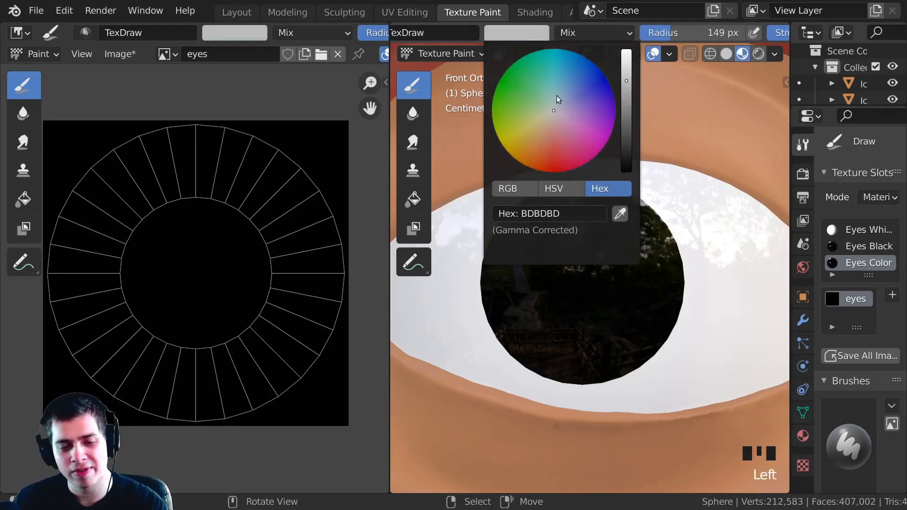
left_click_drag(557, 97, 568, 80)
left_click_drag(629, 81, 628, 47)
left_click_drag(567, 77, 583, 74)
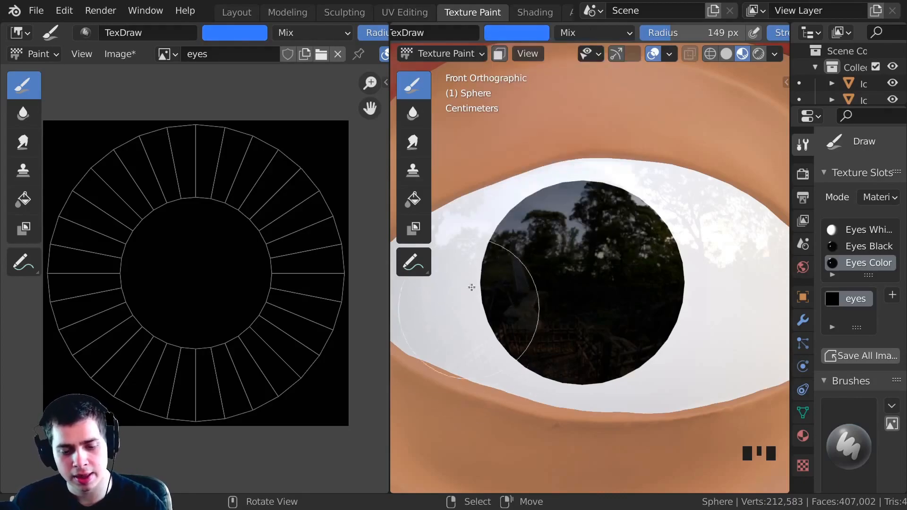
- Paint a soft blue glow on the iris all around the black pupil
middle_click_drag(505, 220, 498, 213, "shift")
middle_click_drag(570, 261, 562, 249, "ctrl")
left_click(574, 263)
left_click(586, 260)
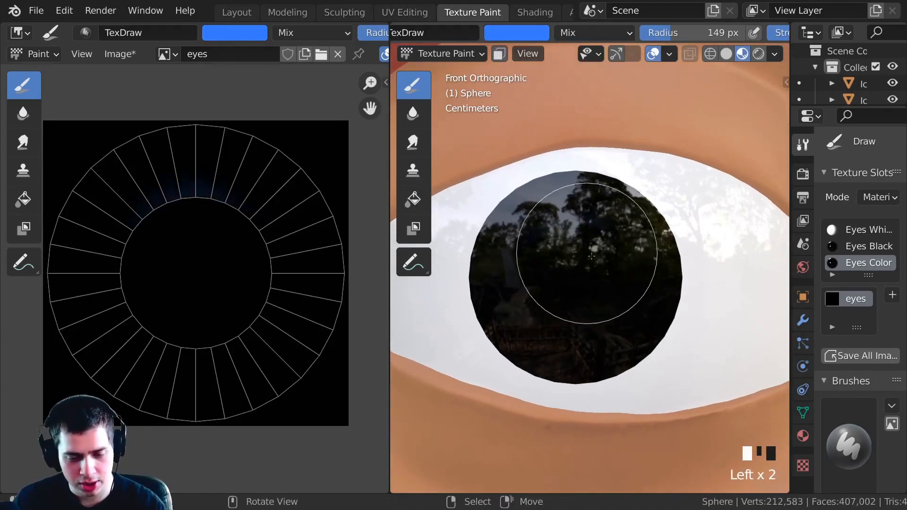
left_click(585, 252)
left_click(575, 253)
left_click(591, 262)
left_click(597, 276)
left_click(597, 307)
left_click(594, 314)
left_click(586, 324)
left_click(548, 258)
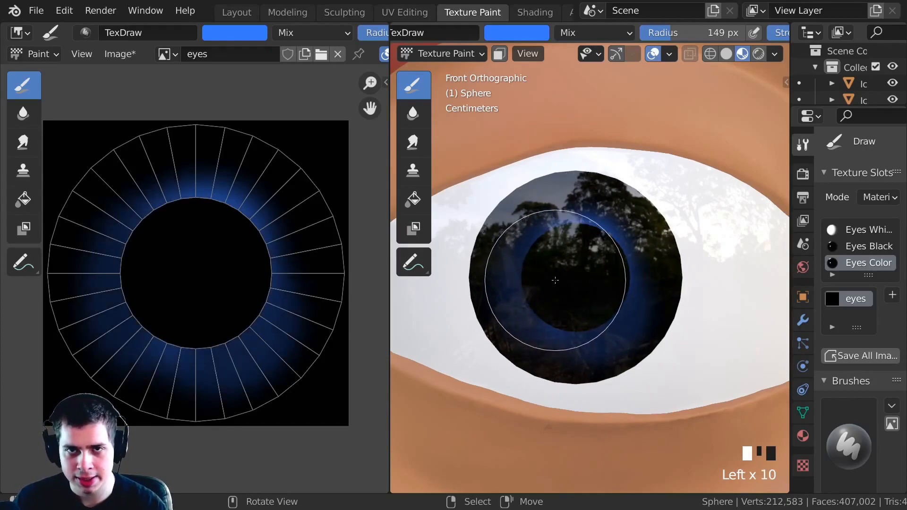
left_click(567, 313)
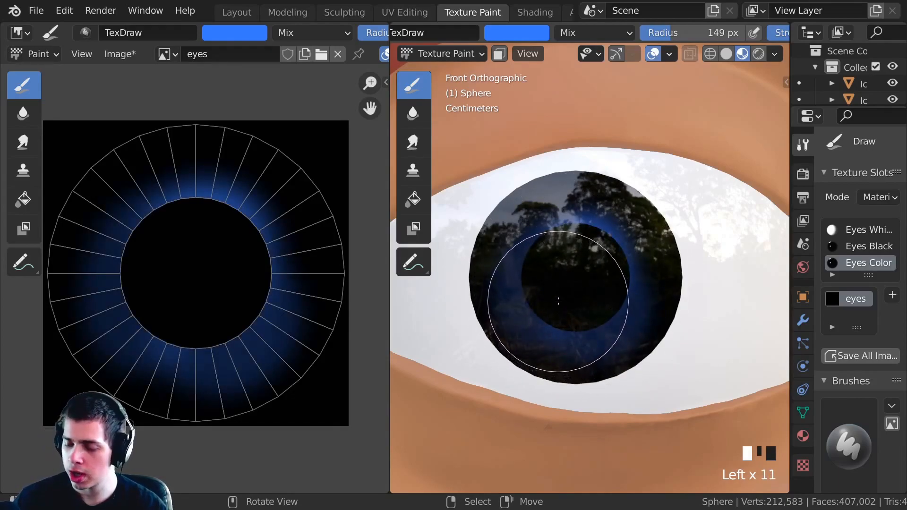
- Reduce the brush radius to 126 px and strengthen the blue along the iris's inner edge
key("f")
left_click(552, 297)
left_click_drag(575, 322, 594, 241)
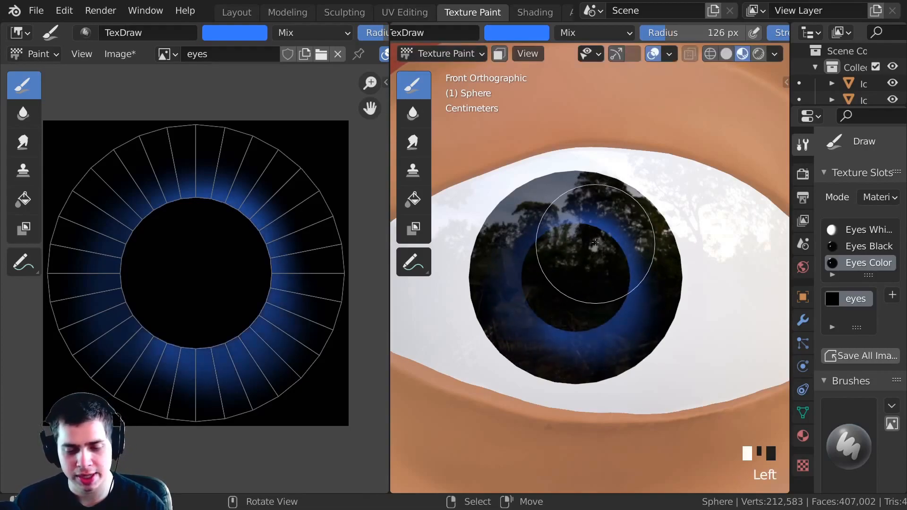
left_click(570, 224)
- Lower the brush strength to 0.477 and brighten the blue around the pupil with further strokes
middle_click_drag(610, 33, 458, 33)
left_click_drag(672, 31, 644, 36)
left_click_drag(569, 231, 614, 247)
mouse_move(613, 247)
left_mouse_down()
mouse_move(622, 284)
mouse_move(595, 231)
mouse_move(551, 279)
left_mouse_up()
middle_click_drag(550, 281, 549, 232, "ctrl")
left_click_drag(562, 213, 537, 290)
middle_click_drag(176, 283, 205, 284)
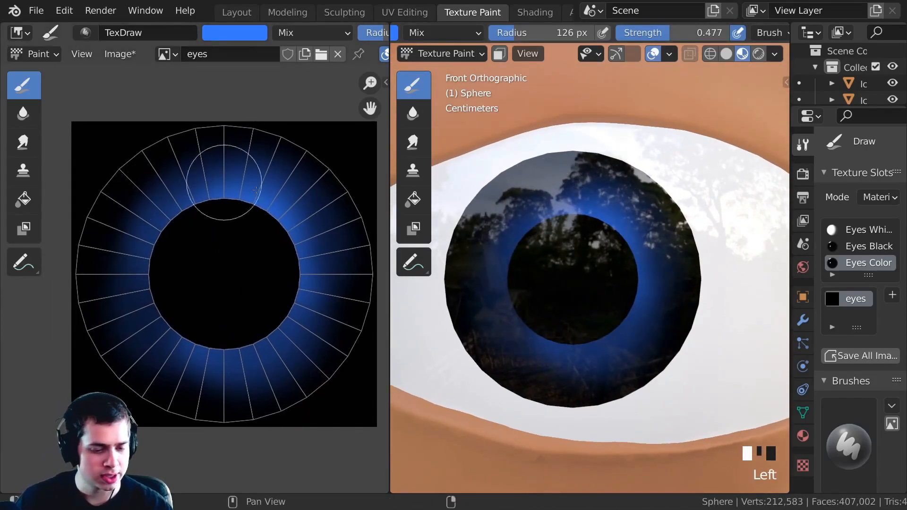
middle_click_drag(310, 232, 236, 269, "ctrl")
middle_click_drag(236, 269, 271, 265)
- Set the brush radius to 246 px and spread the blue farther outward over the iris all around the pupil
key("f")
left_click(267, 266)
mouse_move(271, 264)
left_mouse_down()
mouse_move(252, 243)
mouse_move(207, 261)
mouse_move(269, 311)
mouse_move(268, 261)
mouse_move(284, 299)
left_mouse_up()
left_click(210, 257)
left_click(207, 265)
left_click(295, 268)
mouse_move(263, 241)
left_mouse_down()
mouse_move(208, 254)
mouse_move(217, 306)
left_mouse_up()
left_click_drag(229, 235, 230, 272)
middle_click_drag(258, 290, 265, 289)
left_click_drag(231, 231, 245, 226)
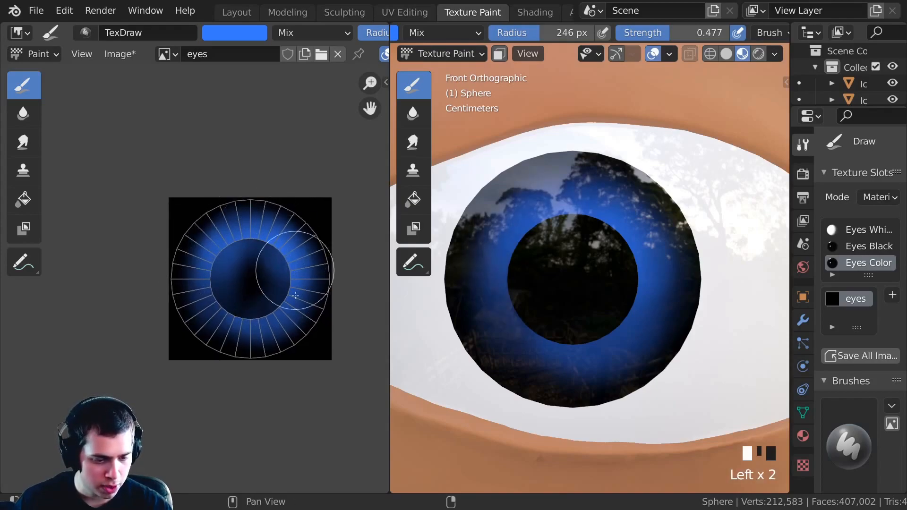
left_click(211, 311)
left_click(268, 333)
left_click(236, 328)
left_click(207, 303)
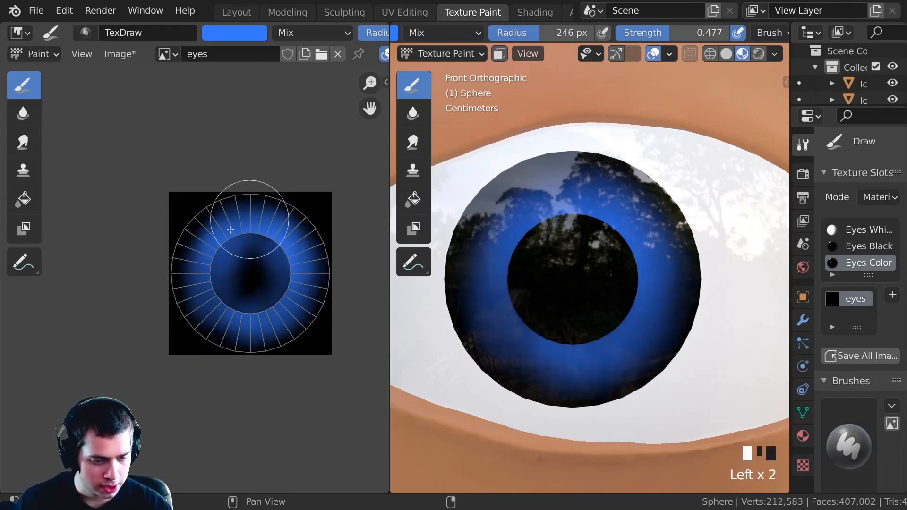
- Change the brush colour to a very pale mint white and paint a soft highlight across the upper part of the iris
left_click(247, 40)
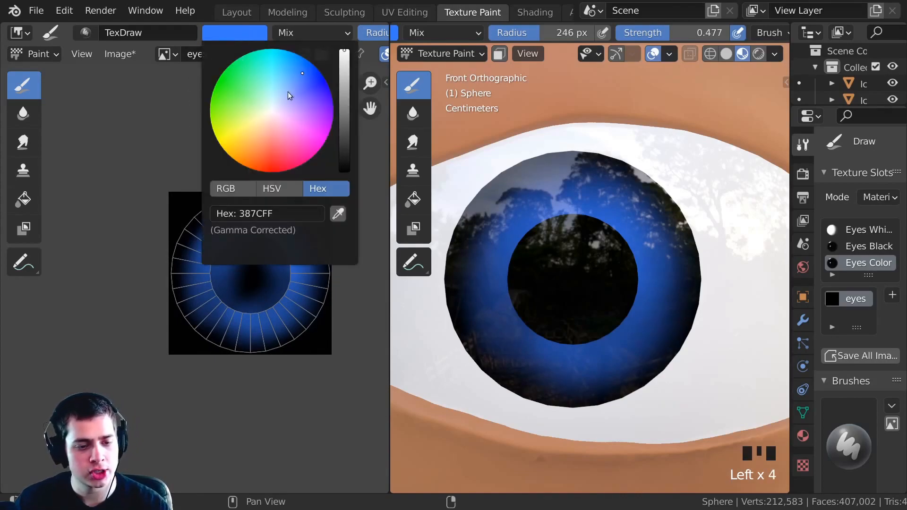
left_click_drag(279, 72, 270, 102)
left_click(250, 33)
left_click(255, 103)
scroll(234, 203, "up", 3)
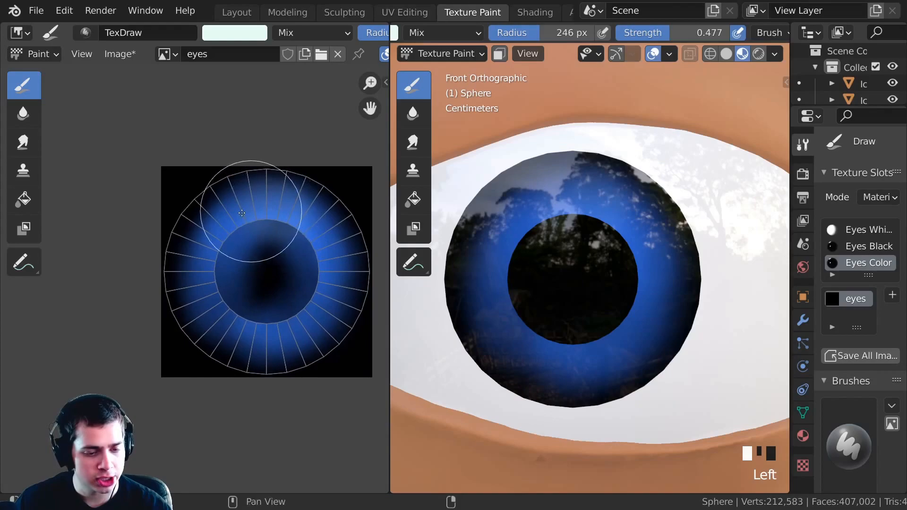
key("f")
left_click(215, 221)
left_click_drag(201, 221, 264, 218)
middle_click_drag(223, 222, 220, 205, "ctrl")
mouse_move(221, 204)
left_mouse_down()
mouse_move(288, 218)
mouse_move(213, 211)
left_mouse_up()
mouse_move(204, 216)
left_mouse_down()
mouse_move(262, 186)
mouse_move(276, 200)
mouse_move(192, 208)
left_mouse_up()
- Reduce the brush radius to 139 px and extend the pale highlight along the upper iris
key("f")
left_click(241, 203)
mouse_move(187, 213)
left_mouse_down()
mouse_move(180, 220)
mouse_move(299, 216)
mouse_move(212, 194)
mouse_move(282, 236)
mouse_move(186, 201)
mouse_move(271, 237)
left_mouse_up()
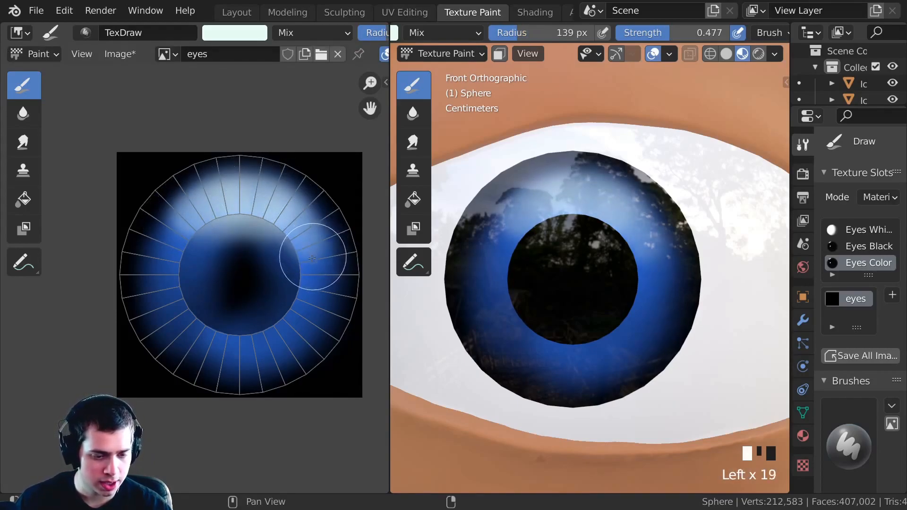
- Set the brush colour to black and darken the outer rim of the iris texture all the way around
scroll(263, 172, "down", 1)
left_click(232, 33)
left_click_drag(342, 103, 337, 245)
left_click(242, 398)
left_click(241, 393)
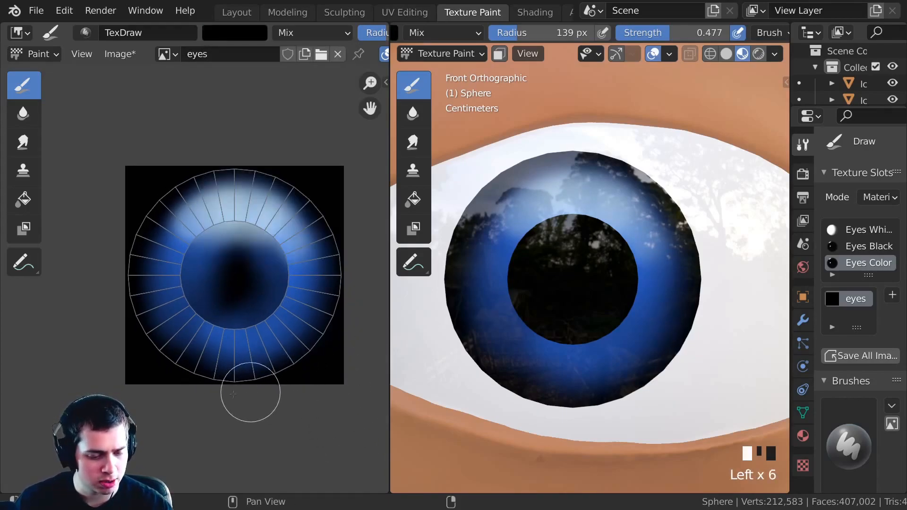
left_click(126, 336)
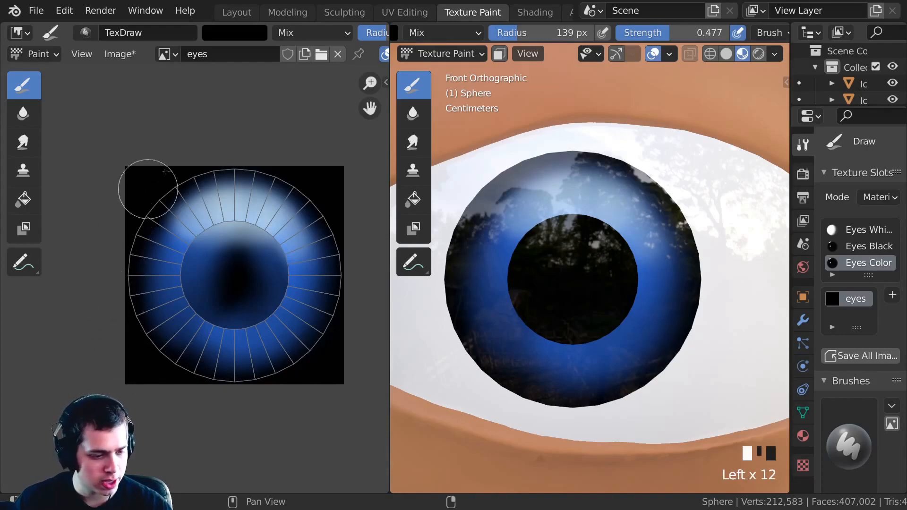
left_click(320, 209)
left_click(342, 231)
left_click(350, 242)
left_click(354, 272)
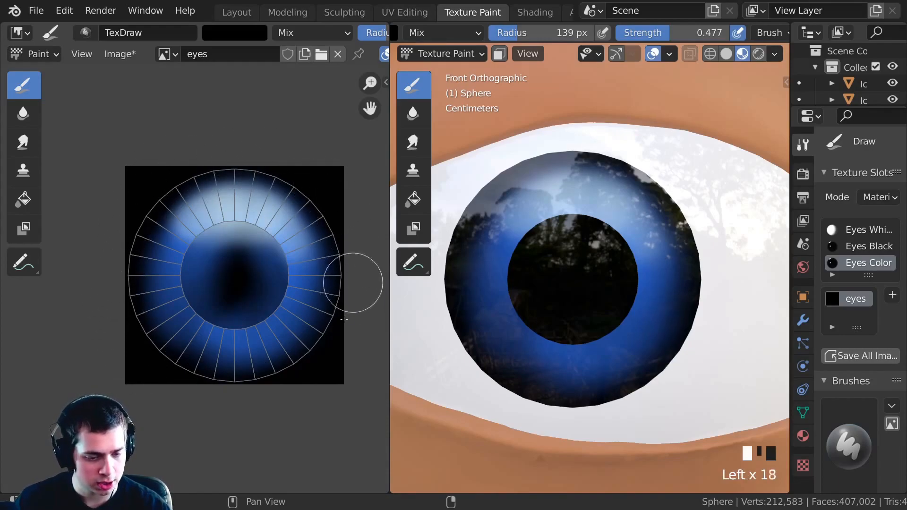
- Prepare a fine black brush for the iris on the model with radius 11 px and strength 0.206
middle_click_drag(524, 350, 540, 363, "ctrl")
middle_click_drag(522, 212, 725, 313, "ctrl")
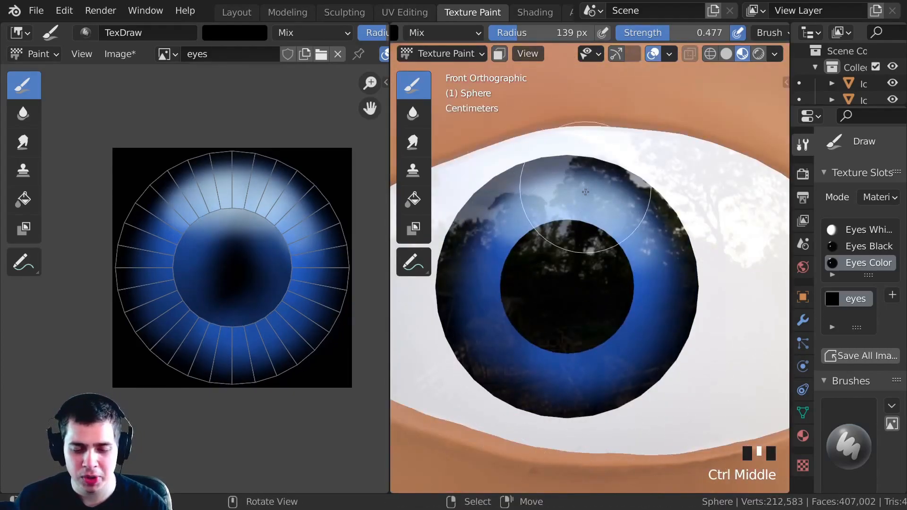
mouse_move(585, 220)
middle_mouse_down("shift")
mouse_move(583, 230)
mouse_move(578, 215)
middle_mouse_up("shift")
scroll(454, 36, "up", 5)
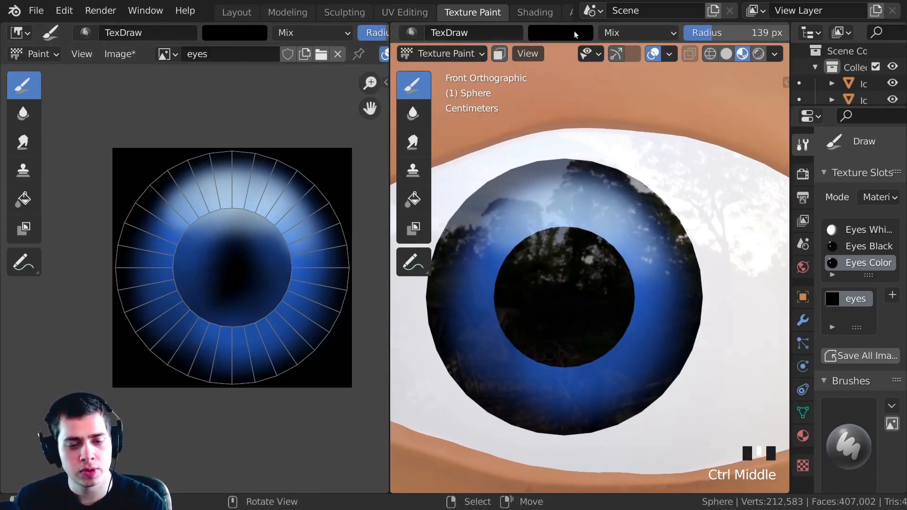
left_click(567, 32)
left_click_drag(668, 101, 667, 174)
scroll(619, 34, "down", 5)
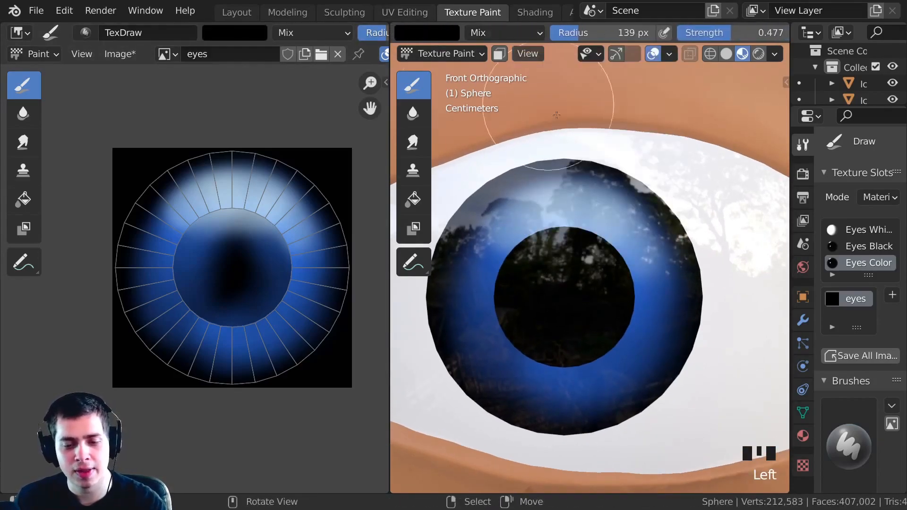
key("f")
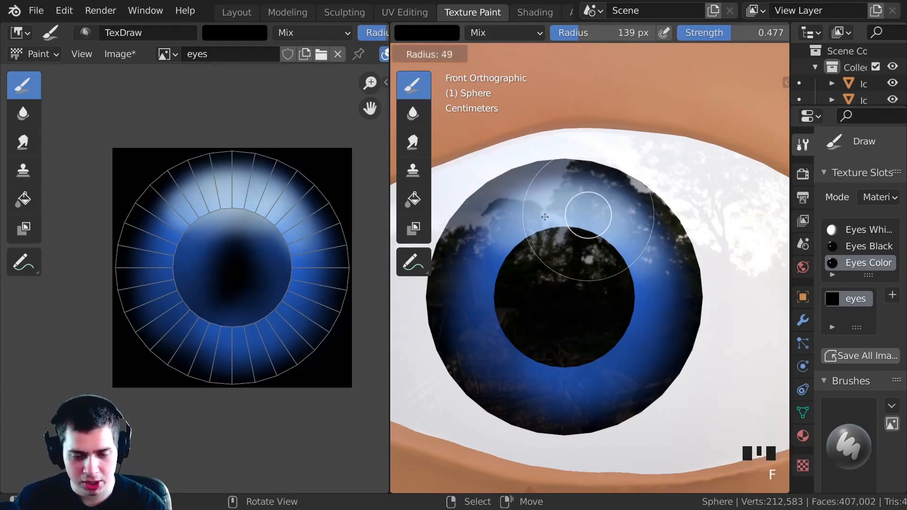
left_click(564, 215)
key("f")
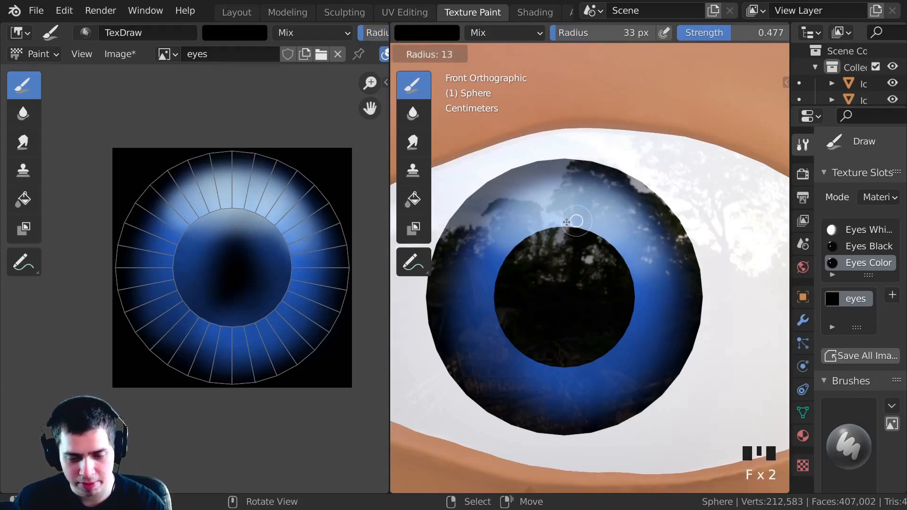
left_click(565, 221)
scroll(610, 33, "down", 3)
mouse_move(609, 33)
left_mouse_down()
mouse_move(580, 35)
mouse_move(575, 57)
left_mouse_up()
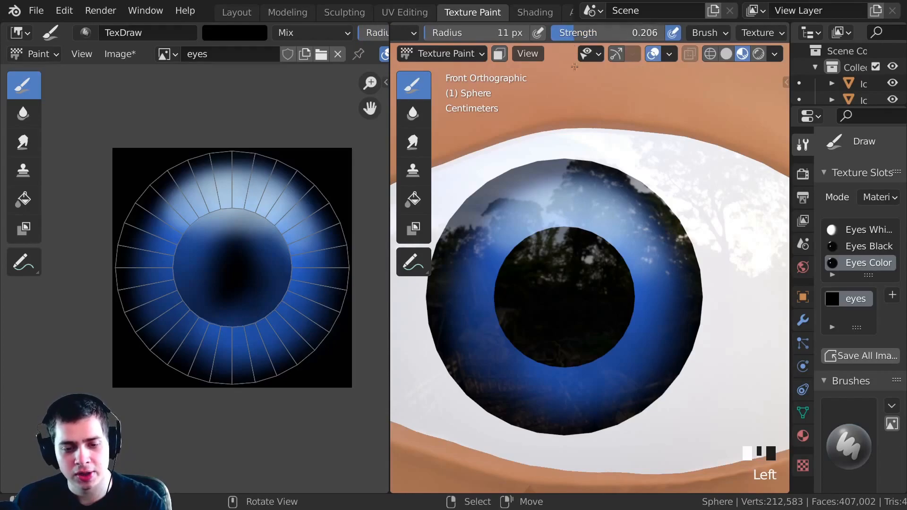
- Paint thin dark radial streaks outward from the pupil around the whole iris, reducing the brush radius to 9 px
middle_click_drag(551, 204, 549, 220, "ctrl")
middle_click_drag(556, 274, 563, 222, "ctrl")
middle_click_drag(565, 222, 568, 229, "ctrl")
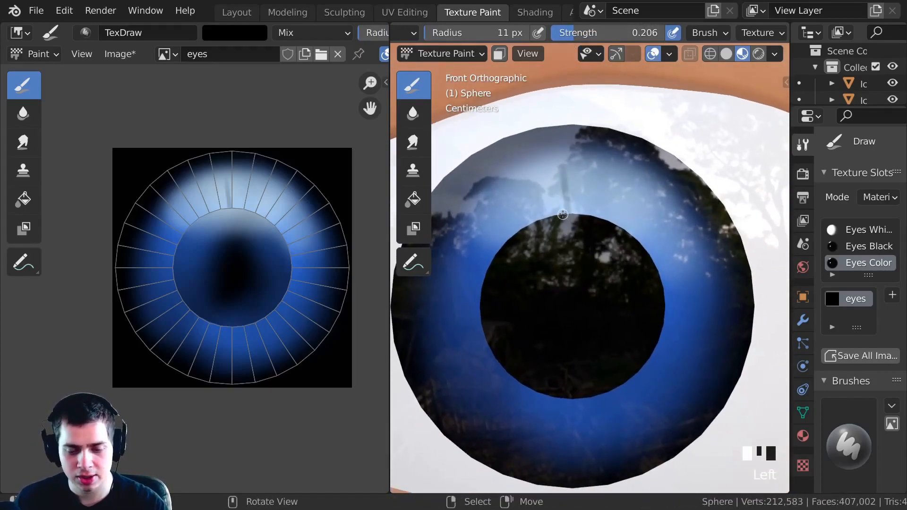
key("f")
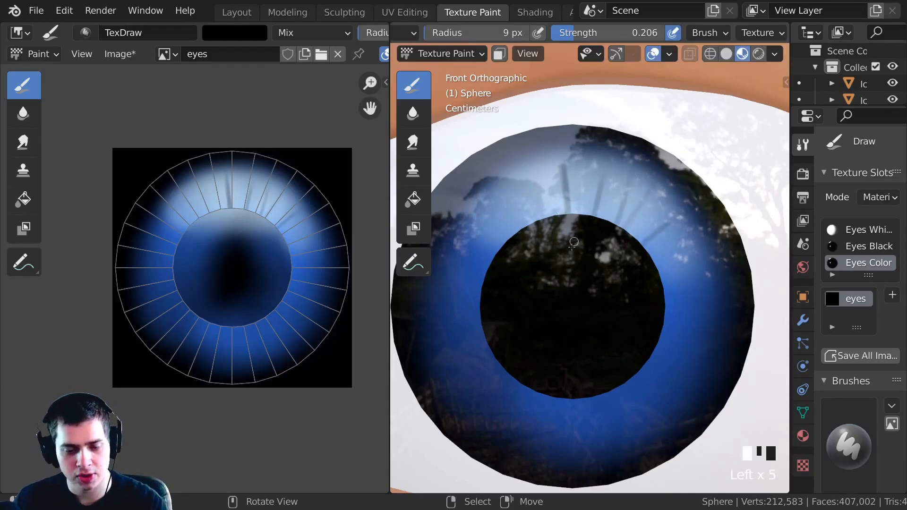
middle_click_drag(498, 255, 544, 278, "ctrl")
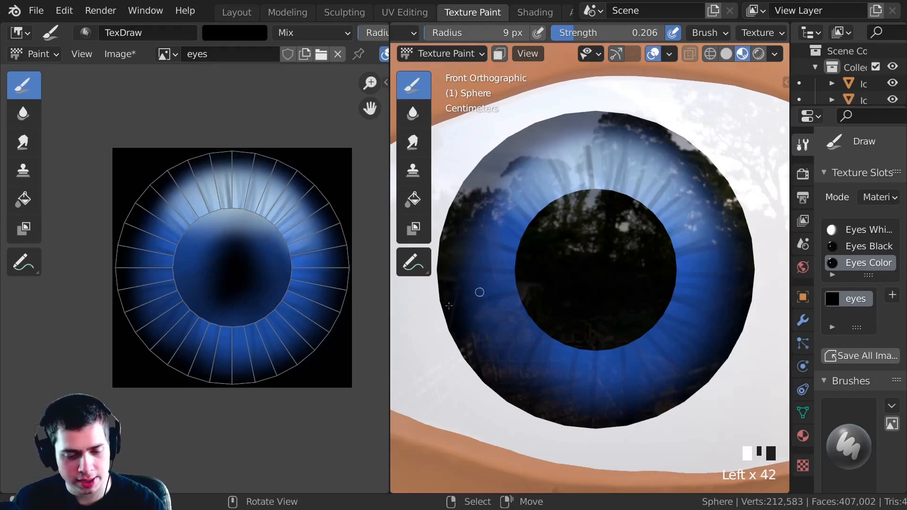
left_click(208, 194)
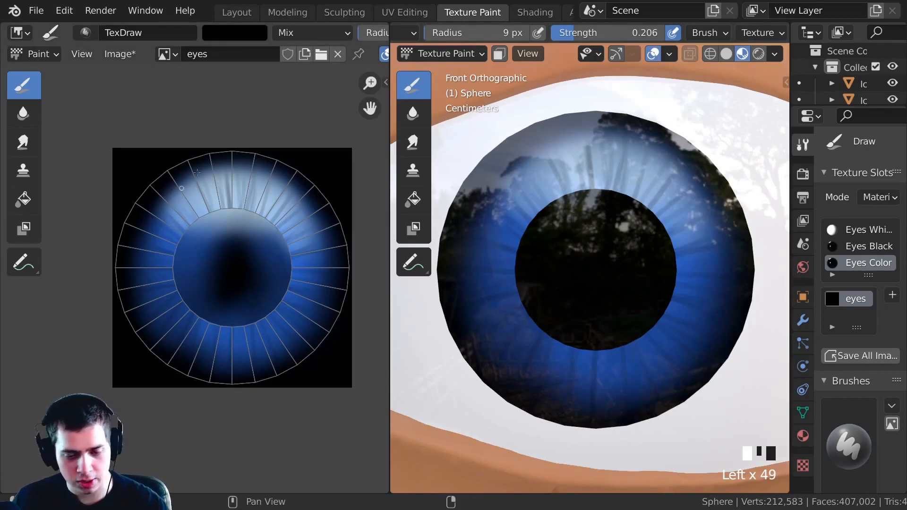
- Examine the painted iris on the eye from farther away and from different angles
scroll(185, 170, "up", 1)
middle_click_drag(514, 274, 515, 322, "ctrl")
middle_click_drag(515, 293, 515, 333, "ctrl")
middle_click_drag(554, 322, 619, 308, "shift")
middle_click_drag(607, 355, 599, 316, "shift")
middle_click_drag(691, 250, 636, 270, "shift")
middle_click_drag(636, 269, 588, 252, "ctrl")
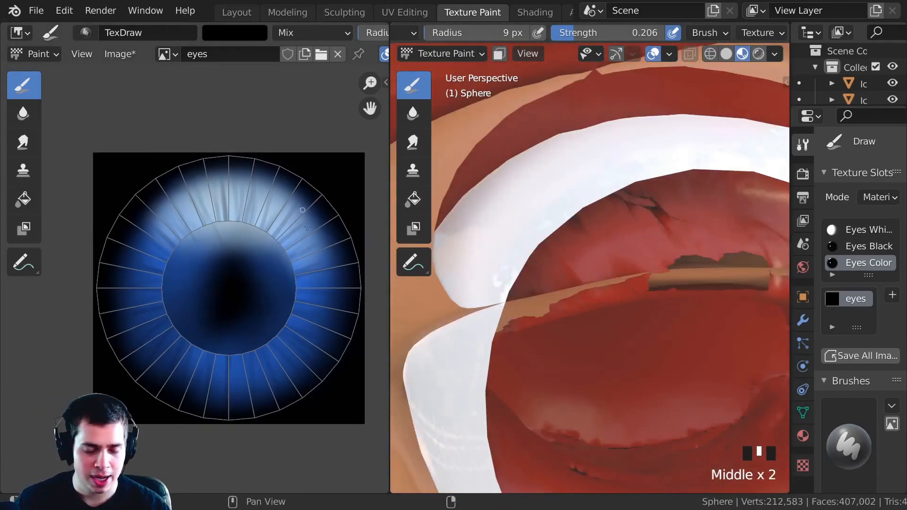
middle_click_drag(510, 283, 512, 53, "ctrl")
middle_click_drag(512, 265, 496, 278)
- Save the painted iris texture as the PNG image eyes.png in the folder with the skin texture
middle_click_drag(270, 214, 250, 217)
middle_click_drag(250, 218, 181, 211, "ctrl")
middle_click_drag(181, 211, 127, 72, "ctrl")
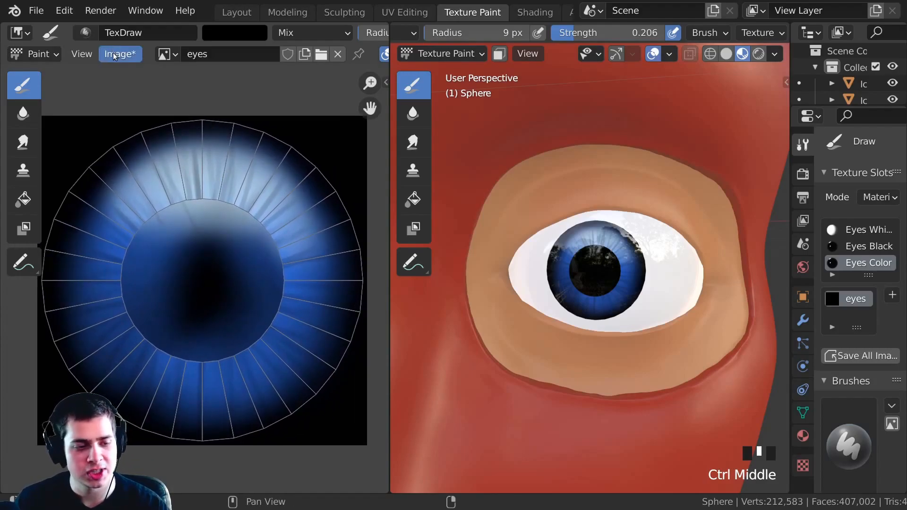
left_click(116, 55)
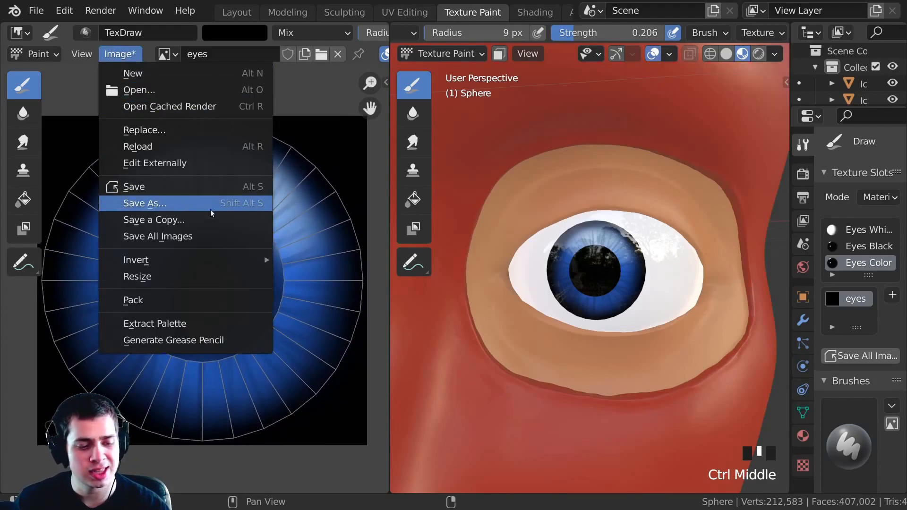
left_click(154, 204)
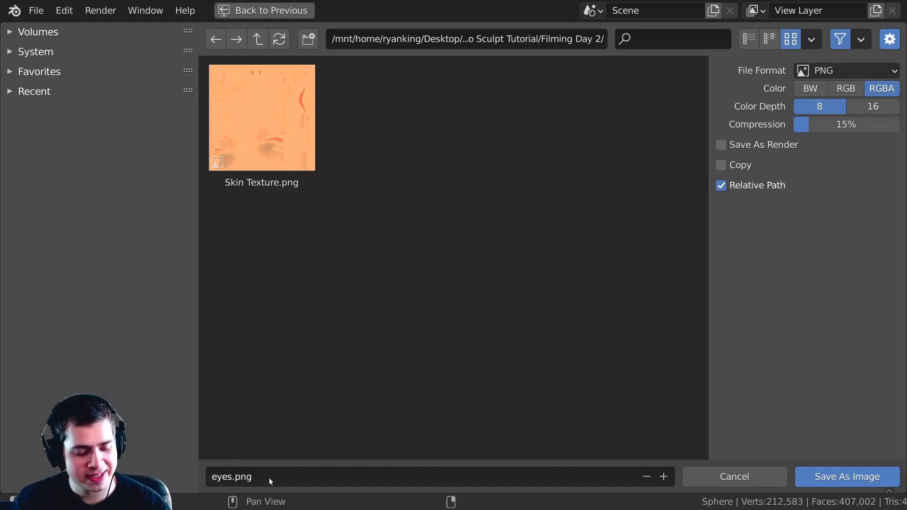
left_click(840, 473)
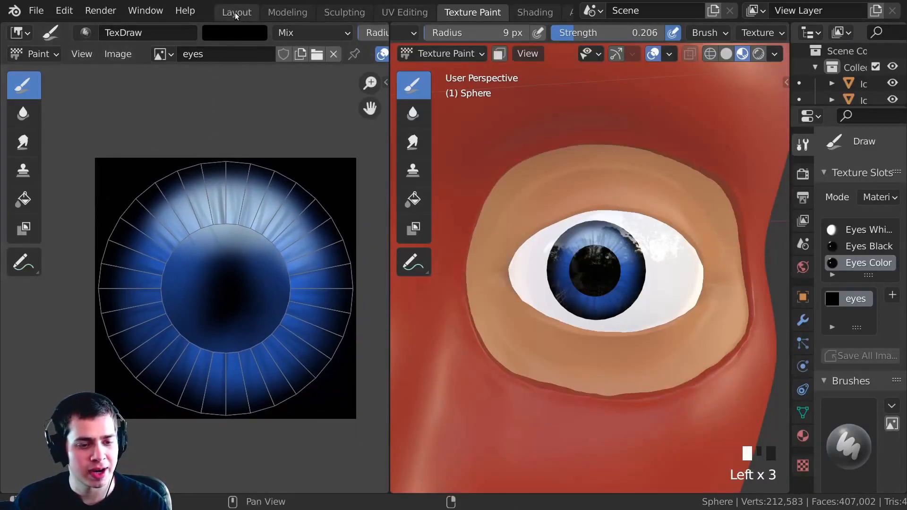
- Switch to the Layout workspace and examine the whole masked head with its blue eyes from several angles
left_click(236, 12)
mouse_move(322, 302)
middle_mouse_down("ctrl")
mouse_move(424, 321)
mouse_move(412, 251)
mouse_move(319, 286)
mouse_move(282, 238)
mouse_move(285, 227)
mouse_move(401, 285)
mouse_move(361, 240)
mouse_move(330, 251)
mouse_move(338, 213)
middle_mouse_up("ctrl")
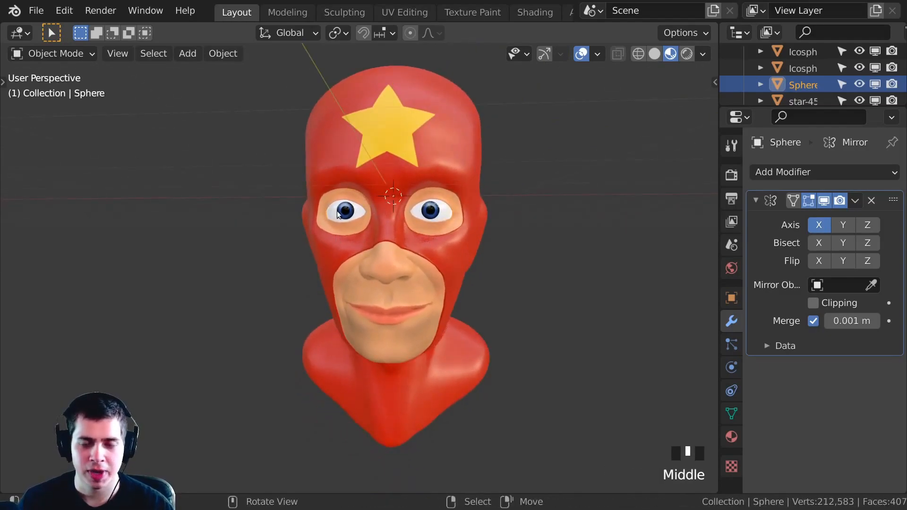
middle_click_drag(318, 299, 321, 291, "ctrl")
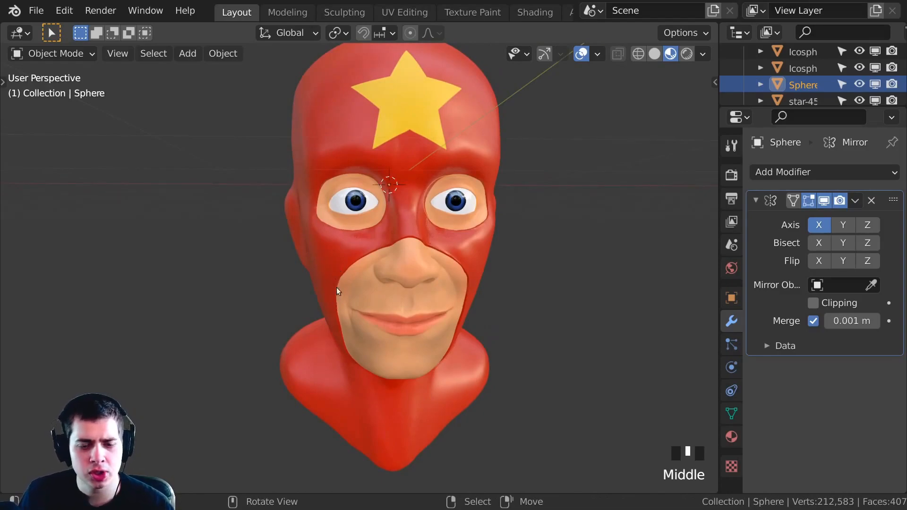
middle_click_drag(339, 291, 378, 274, "ctrl")
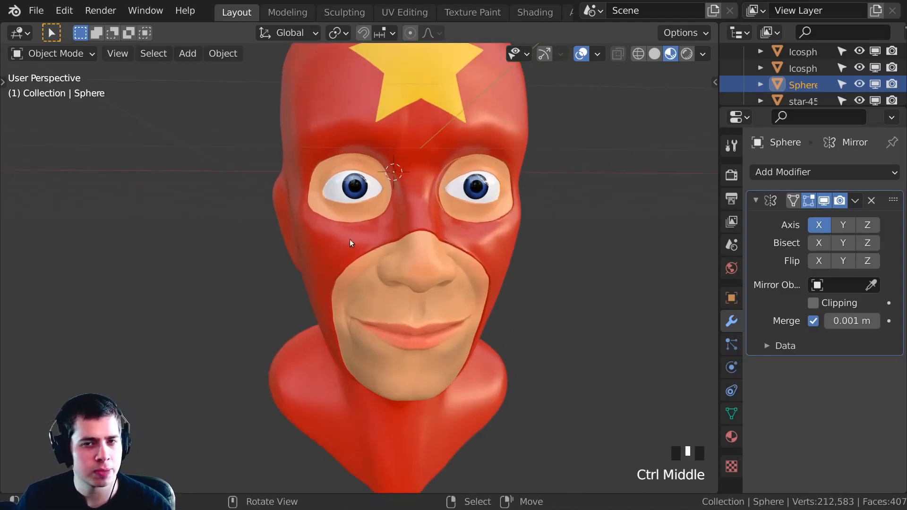
middle_click_drag(341, 209, 305, 321, "ctrl")
- Select the red mask and bust mesh and open it in the Sculpting workspace
right_click(298, 286)
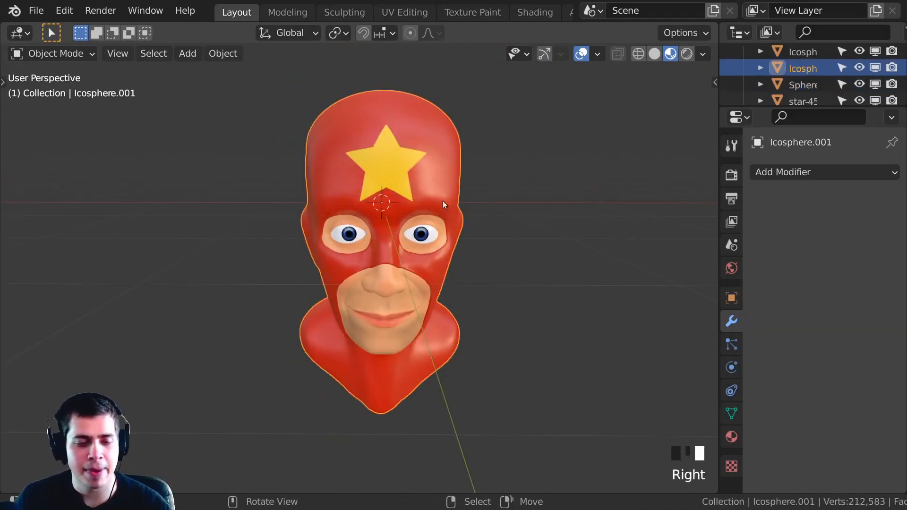
middle_click_drag(438, 186, 422, 252, "ctrl")
mouse_move(351, 237)
middle_mouse_down()
mouse_move(338, 206)
mouse_move(339, 123)
middle_mouse_up()
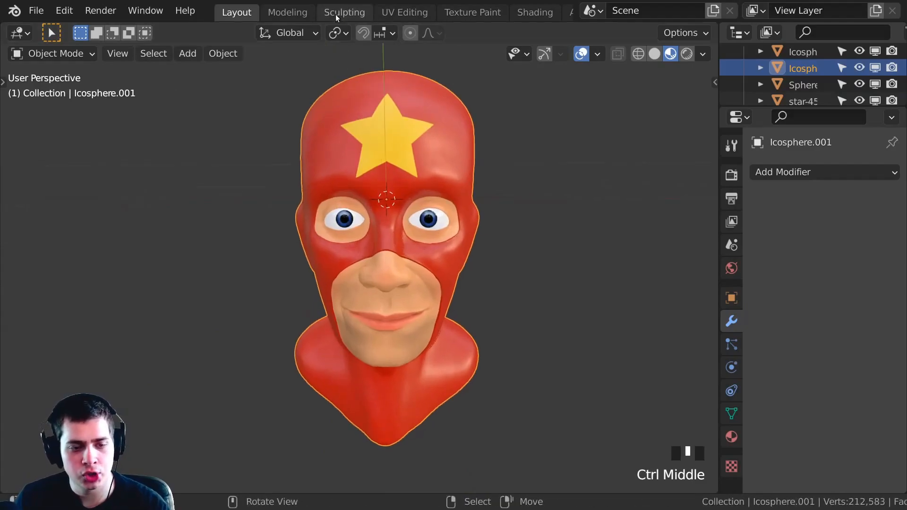
left_click(342, 14)
middle_click_drag(380, 277, 384, 280)
middle_click_drag(385, 279, 385, 246, "shift")
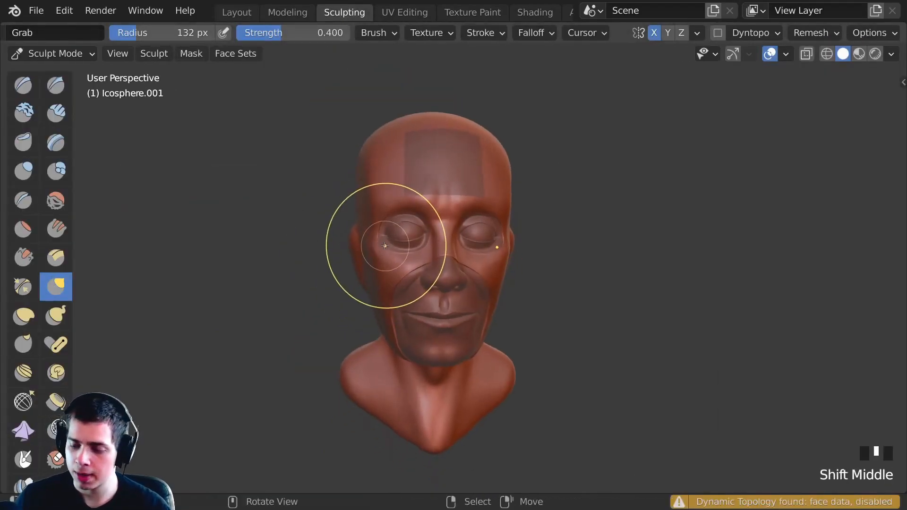
- Turn off X-axis mirror symmetry for sculpting the mask mesh
key("f")
left_click(390, 246)
middle_click_drag(398, 235, 414, 297)
mouse_move(414, 297)
middle_mouse_down("ctrl")
mouse_move(415, 280)
mouse_move(475, 259)
middle_mouse_up("ctrl")
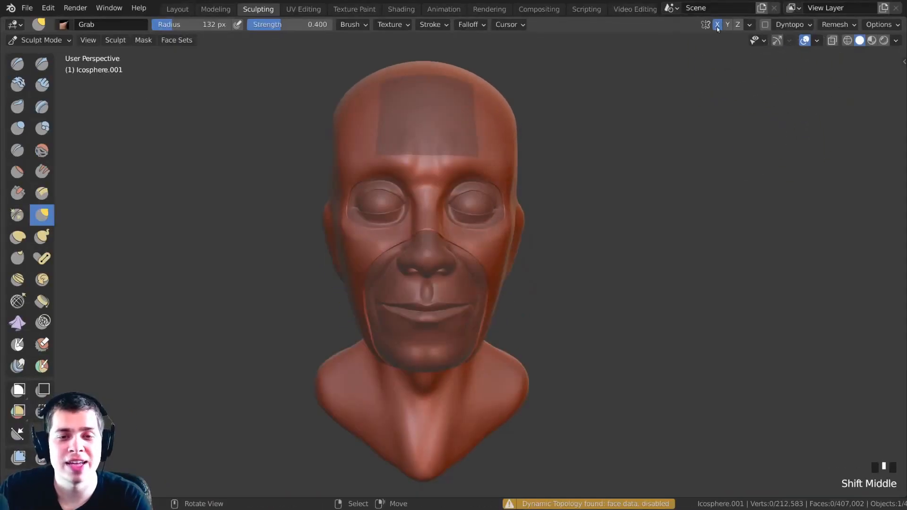
middle_click_drag(378, 254, 377, 269)
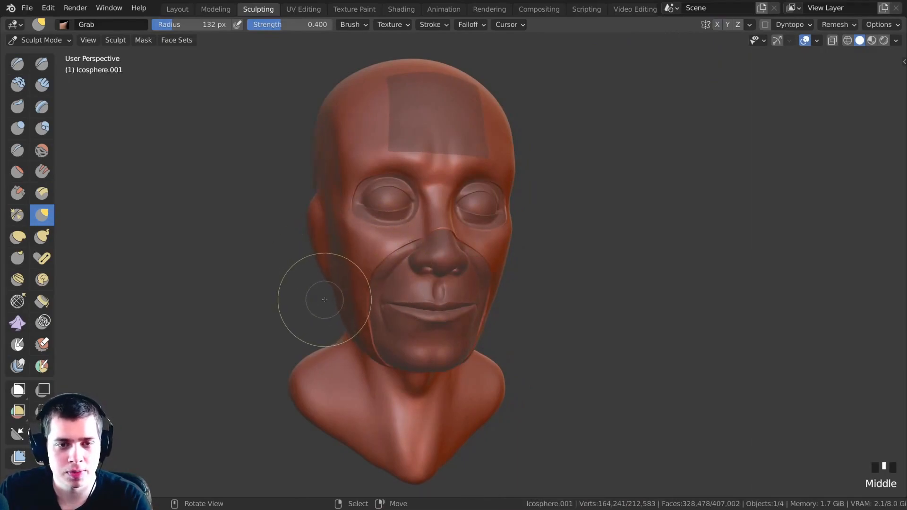
- Set the Grab brush radius to 292 px and work on the head's overall shape, ending in side profile
key("f")
left_click(379, 307)
middle_click_drag(381, 310, 411, 321)
middle_click_drag(412, 321, 389, 285, "shift")
middle_click_drag(345, 329, 392, 316)
mouse_move(392, 316)
middle_mouse_down("shift")
mouse_move(340, 293)
mouse_move(355, 300)
middle_mouse_up("shift")
mouse_move(355, 300)
middle_mouse_down()
mouse_move(386, 337)
mouse_move(385, 264)
mouse_move(398, 263)
mouse_move(251, 264)
middle_mouse_up()
scroll(385, 263, "down", 4)
scroll(399, 264, "up", 3)
scroll(398, 264, "down", 3)
scroll(595, 291, "up", 2)
middle_click_drag(603, 292, 505, 320)
scroll(531, 315, "up", 1)
scroll(504, 320, "up", 1)
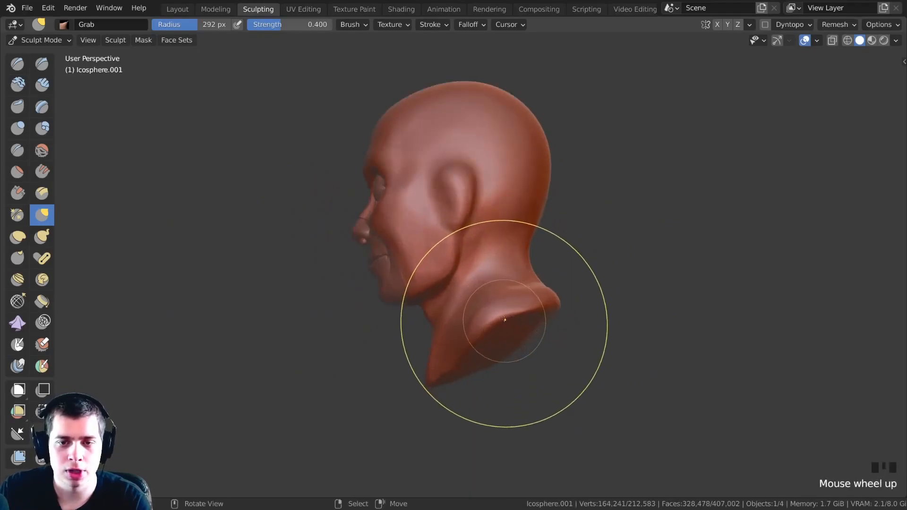
- Make small Grab adjustments around the neck and shoulders from the side, and save the file
left_click_drag(486, 329, 488, 322)
left_click_drag(488, 325, 492, 323)
left_click_drag(491, 326, 492, 322)
left_click_drag(490, 326, 489, 323)
mouse_move(489, 324)
middle_mouse_down()
mouse_move(521, 325)
mouse_move(529, 300)
middle_mouse_up()
key("ctrl+s")
left_click_drag(529, 301, 527, 296)
left_click_drag(528, 300, 526, 297)
mouse_move(418, 350)
middle_mouse_down()
mouse_move(435, 349)
mouse_move(425, 364)
mouse_move(326, 326)
mouse_move(347, 311)
middle_mouse_up()
left_click_drag(351, 320, 351, 314)
left_click_drag(350, 322, 351, 328)
middle_click_drag(350, 329, 355, 326)
left_click_drag(355, 326, 353, 322)
middle_click_drag(354, 322, 378, 330)
mouse_move(378, 330)
middle_mouse_down()
mouse_move(451, 350)
mouse_move(466, 406)
middle_mouse_up()
left_click_drag(437, 391, 429, 397)
left_click_drag(425, 393, 421, 398)
left_click_drag(418, 395, 415, 399)
mouse_move(331, 349)
middle_mouse_down()
mouse_move(368, 282)
mouse_move(468, 337)
middle_mouse_up()
left_click_drag(510, 332, 520, 329)
left_click_drag(531, 328, 543, 325)
left_click_drag(545, 327, 541, 329)
scroll(492, 314, "down", 1)
mouse_move(541, 333)
middle_mouse_down()
mouse_move(492, 314)
mouse_move(440, 321)
middle_mouse_up()
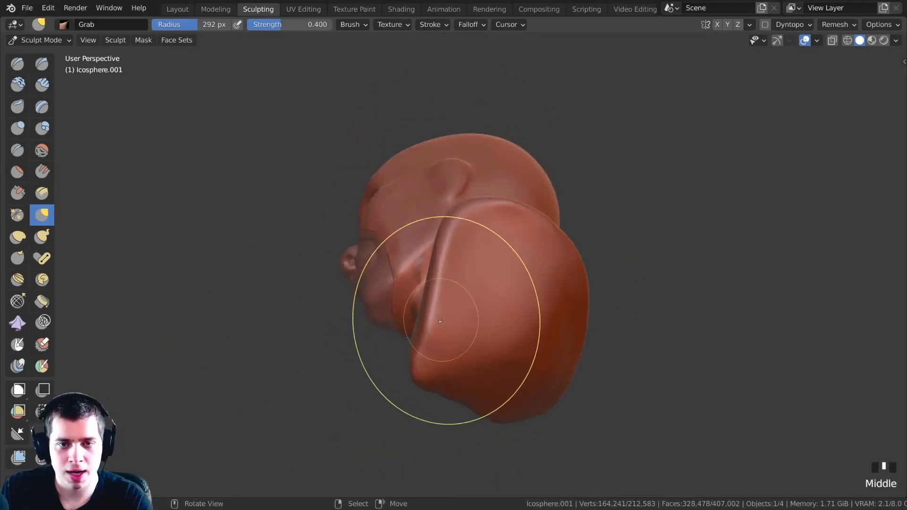
- Adjust the bust's underside and shoulders with the Grab brush, checking the shape from several angles
middle_click_drag(424, 287, 462, 294)
scroll(431, 263, "up", 2)
scroll(431, 273, "down", 1)
left_click(437, 278)
left_click(450, 270)
mouse_move(450, 271)
middle_mouse_down()
mouse_move(462, 277)
mouse_move(442, 284)
middle_mouse_up()
scroll(301, 288, "down", 1)
middle_click_drag(301, 288, 501, 322)
scroll(468, 314, "up", 2)
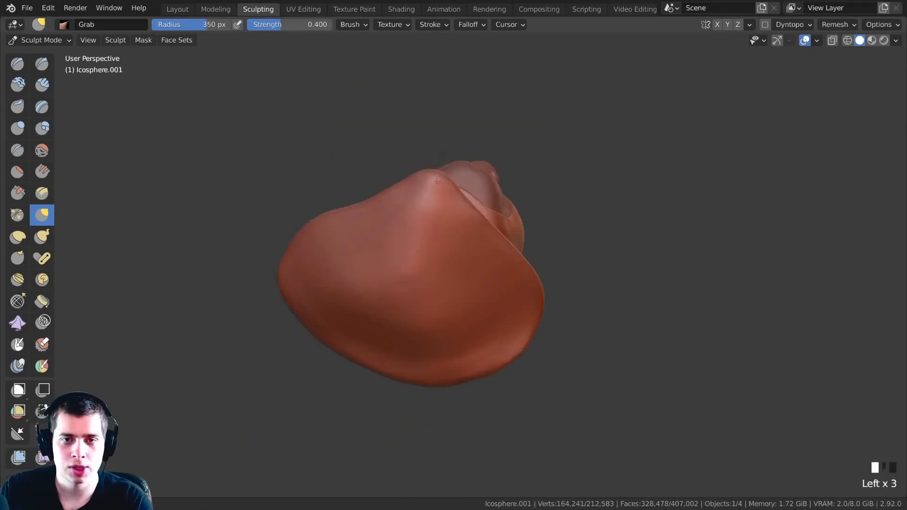
left_click_drag(448, 211, 449, 224)
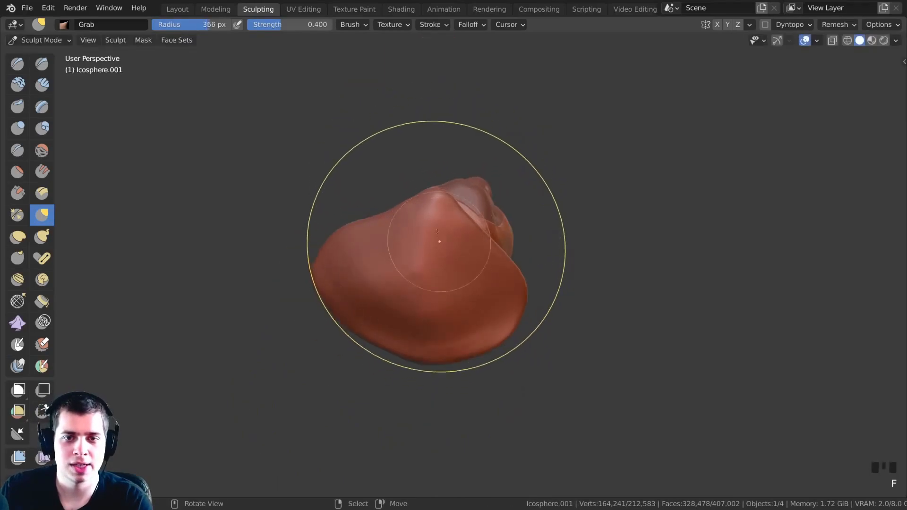
left_click_drag(438, 242, 425, 265)
left_click_drag(383, 346, 401, 321)
mouse_move(439, 283)
middle_mouse_down()
mouse_move(414, 316)
mouse_move(421, 369)
mouse_move(494, 318)
mouse_move(495, 366)
middle_mouse_up()
scroll(420, 368, "down", 1)
middle_click_drag(508, 295, 504, 230)
- Return to the Layout workspace and select the face skin mesh beneath the mask
middle_click_drag(698, 215, 529, 213)
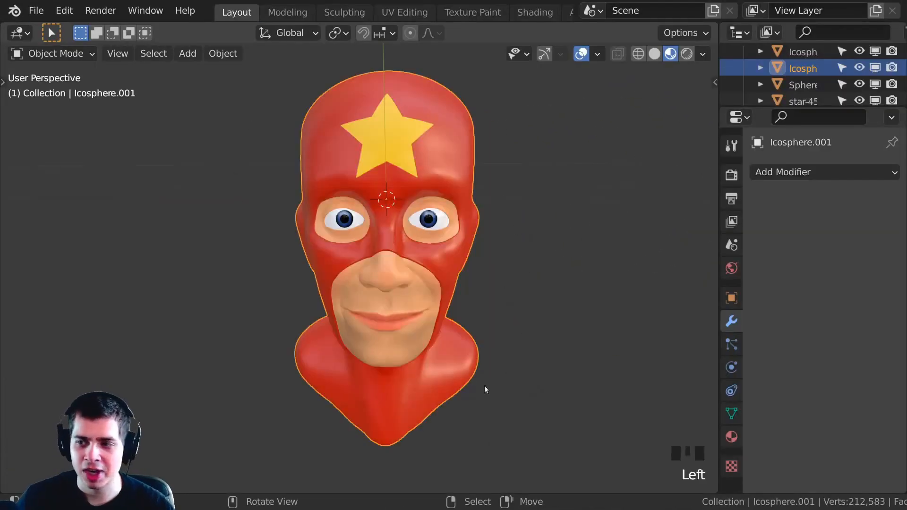
middle_click_drag(495, 382, 320, 297)
middle_click_drag(335, 217, 351, 260)
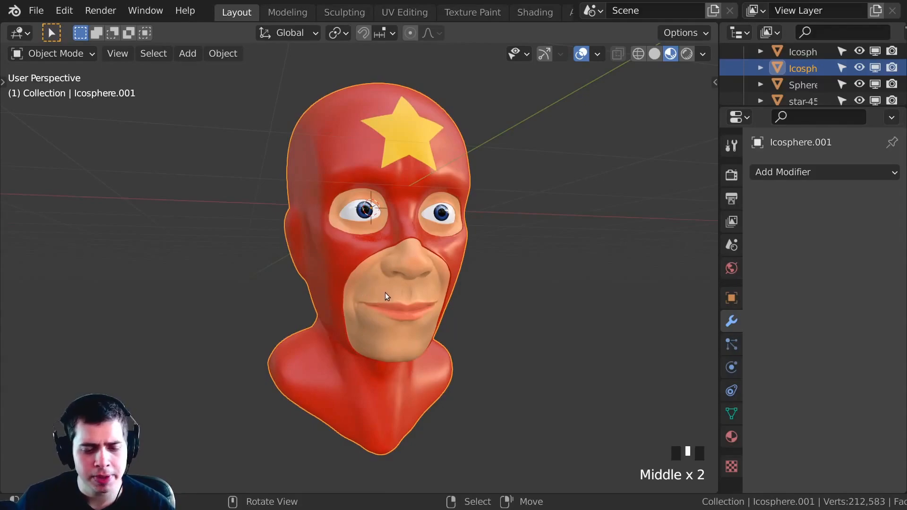
right_click(324, 170)
middle_click_drag(325, 170, 420, 226)
middle_click_drag(340, 327, 416, 279)
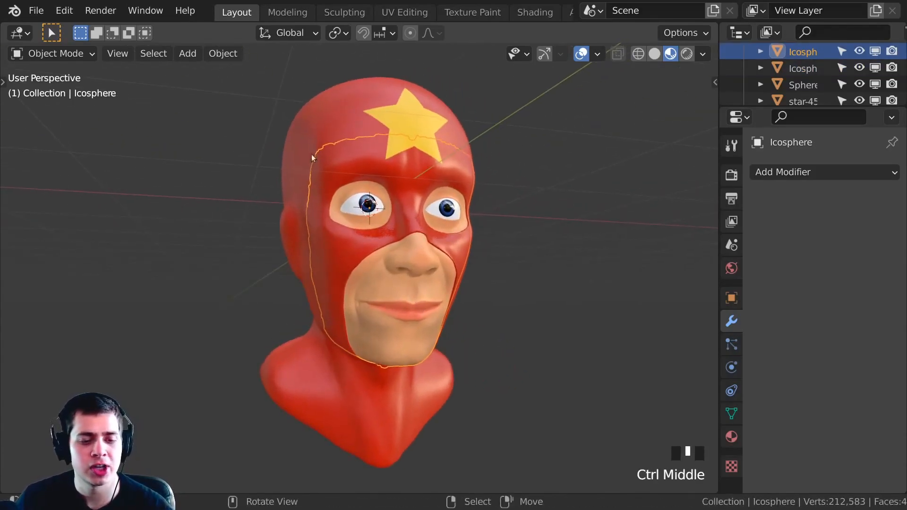
- Open the face mesh for sculpting, turn off X-axis symmetry, and nudge the character's right mouth corner with the Grab brush
left_click(337, 12)
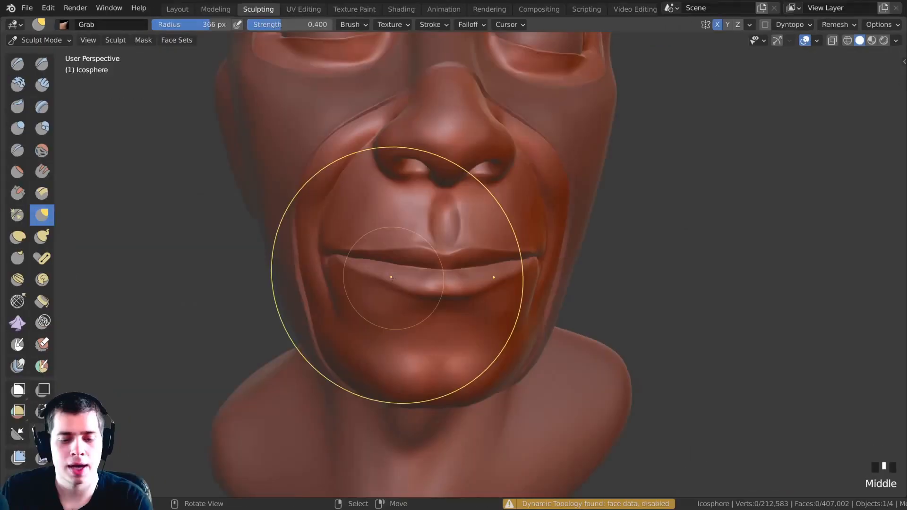
key("f")
left_click(695, 43)
left_click(718, 25)
key("f")
left_click(533, 237)
mouse_move(370, 249)
middle_mouse_down("shift")
mouse_move(376, 260)
mouse_move(346, 282)
mouse_move(361, 262)
middle_mouse_up("shift")
- Raise the character's right mouth corner slightly with the Grab brush to make the smile asymmetrical
scroll(347, 281, "up", 3)
key("f")
left_click(350, 261)
left_click_drag(363, 262, 368, 254)
key("f")
left_click(359, 258)
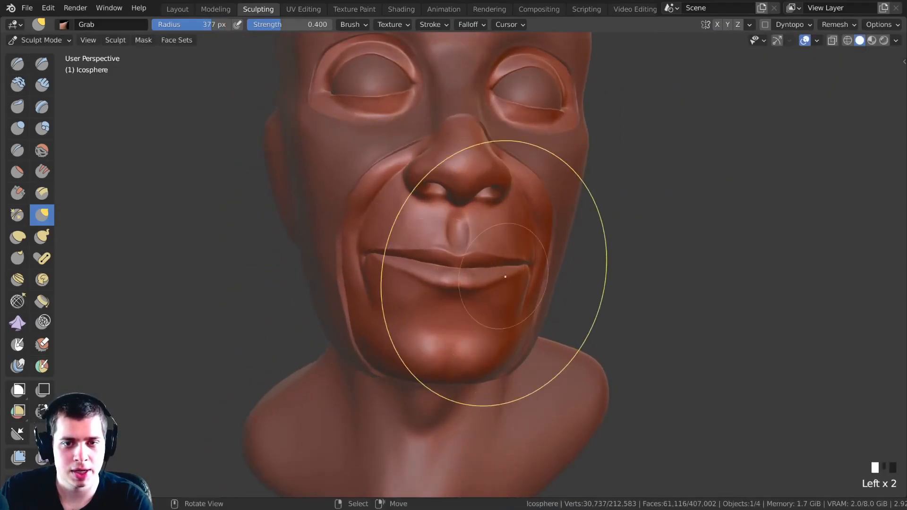
- Reshape the character's left mouth corner and the middle of the lips with small Grab strokes
middle_click_drag(505, 277, 501, 281)
left_click(444, 267)
left_click(439, 264)
key("f")
left_click(433, 259)
middle_click_drag(433, 259, 410, 259)
left_click_drag(467, 256, 466, 251)
- Reduce the Grab brush radius to 303 px and reshape the upper eyelid of the character's right eye
mouse_move(477, 253)
middle_mouse_down()
mouse_move(577, 263)
mouse_move(516, 233)
mouse_move(425, 152)
mouse_move(415, 162)
middle_mouse_up()
scroll(425, 151, "up", 3)
left_click(418, 193)
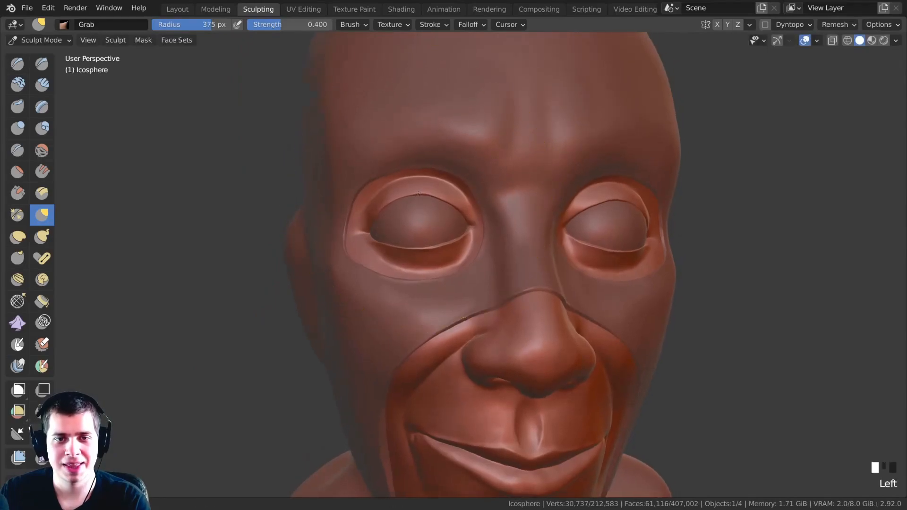
scroll(418, 192, "up", 1)
key("f")
left_click(408, 190)
key("f")
left_click(402, 170)
key("f")
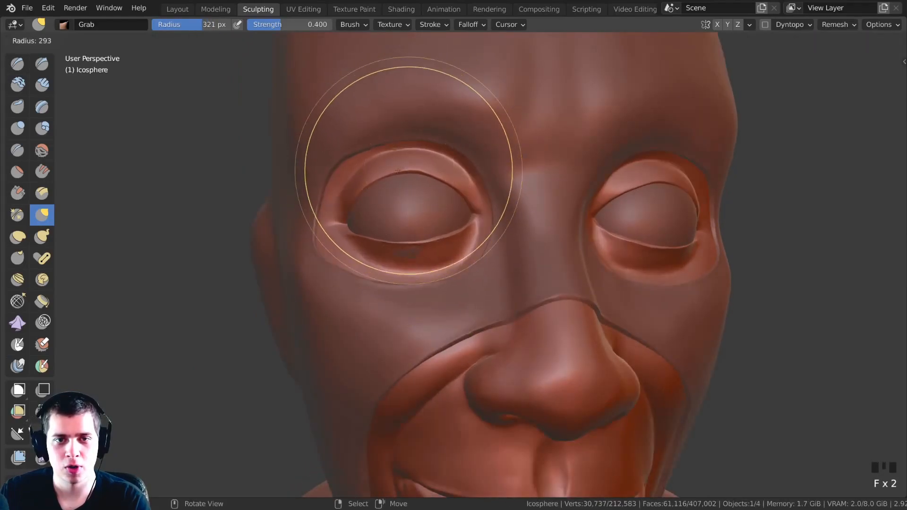
left_click(401, 171)
middle_click_drag(402, 171, 506, 263)
scroll(506, 263, "up", 3)
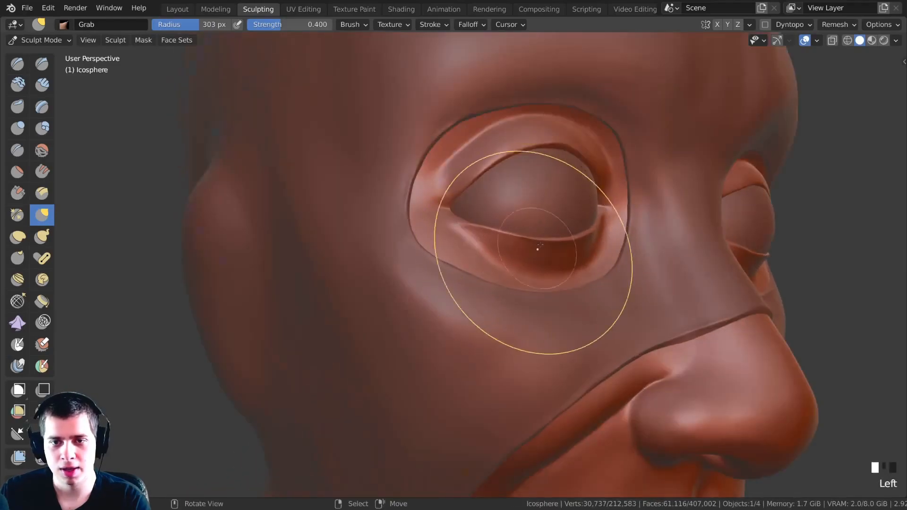
- Adjust the lower eyelid and surrounding skin of the character's right eye with small Grab strokes
mouse_move(564, 241)
middle_mouse_down()
mouse_move(478, 248)
mouse_move(557, 238)
middle_mouse_up()
scroll(464, 257, "down", 2)
scroll(496, 163, "up", 1)
middle_click_drag(506, 163, 512, 200)
left_click_drag(538, 217, 535, 223)
left_click_drag(537, 218, 540, 221)
- Adjust the face skin around the character's left eye from the side with a smaller Grab brush
middle_click_drag(540, 221, 425, 222)
left_click_drag(243, 214, 245, 218)
left_click_drag(242, 214, 245, 217)
mouse_move(243, 214)
middle_mouse_down()
mouse_move(182, 213)
mouse_move(269, 216)
middle_mouse_up()
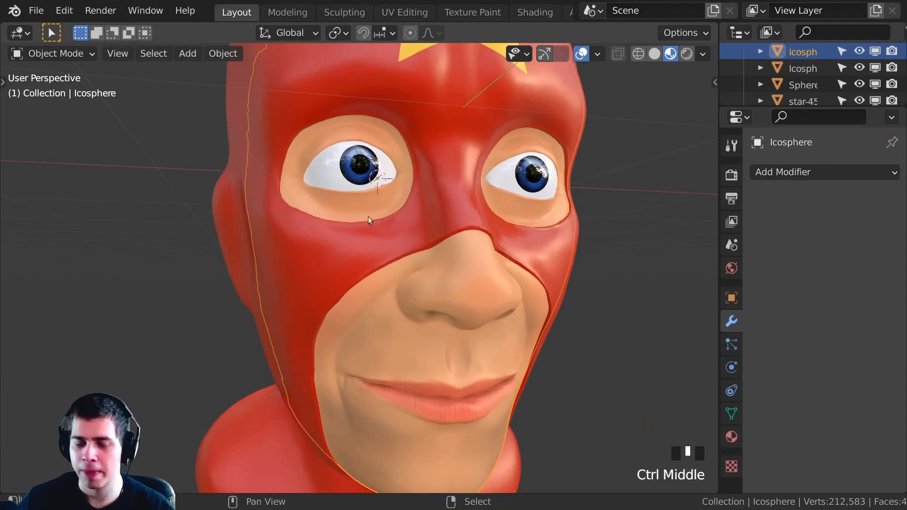
middle_click_drag(367, 220, 320, 206, "shift")
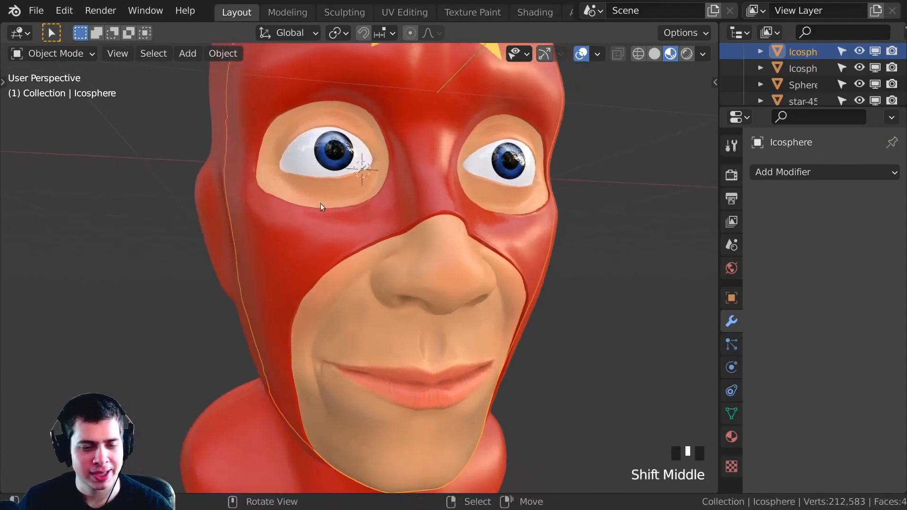
- Select the red mask mesh in the Layout workspace and open it in the Sculpting workspace
right_click(221, 217)
middle_click_drag(217, 214, 323, 265)
middle_click_drag(270, 186, 293, 179, "shift")
mouse_move(276, 67)
middle_mouse_down("shift")
mouse_move(281, 104)
mouse_move(314, 123)
mouse_move(297, 34)
middle_mouse_up("shift")
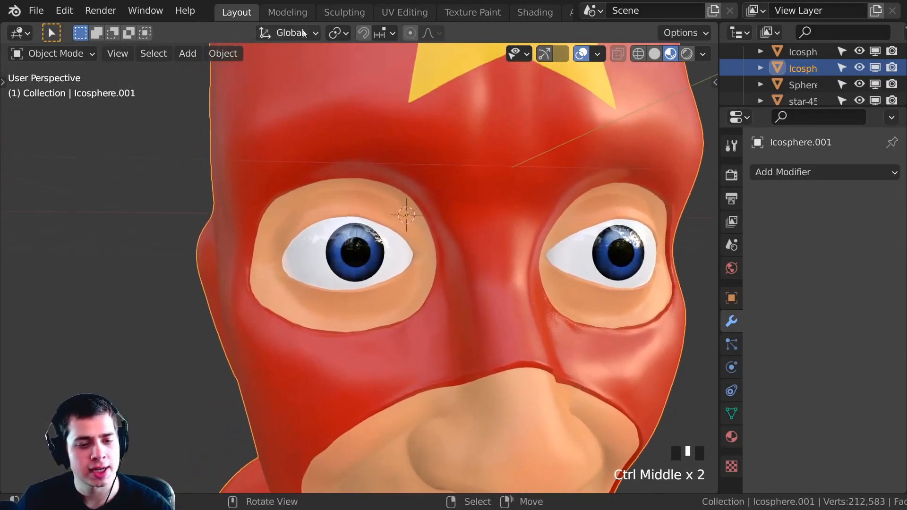
left_click(342, 14)
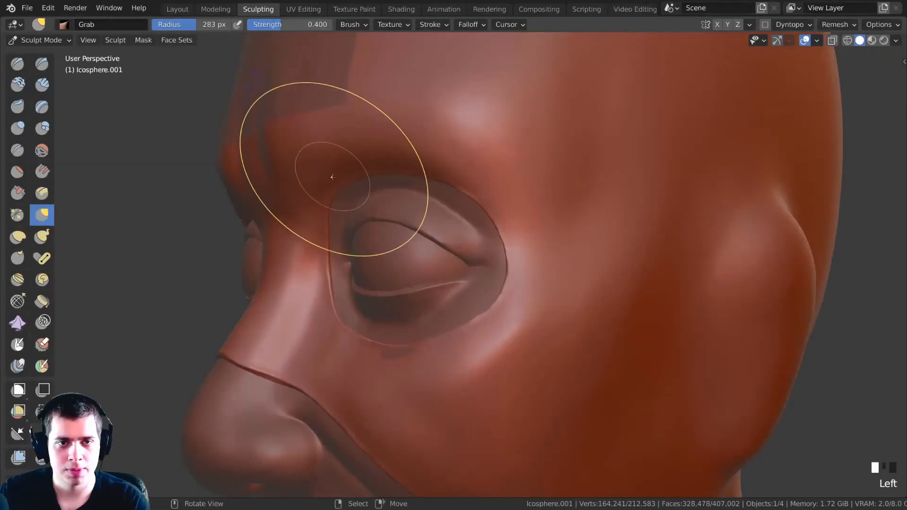
- Grab the mask around the character's left eye opening and brow to fit the reshaped face beneath
left_click_drag(395, 359, 394, 356)
middle_click_drag(393, 356, 470, 330)
middle_click_drag(364, 300, 447, 172)
left_click(466, 125)
middle_click_drag(466, 124, 484, 153)
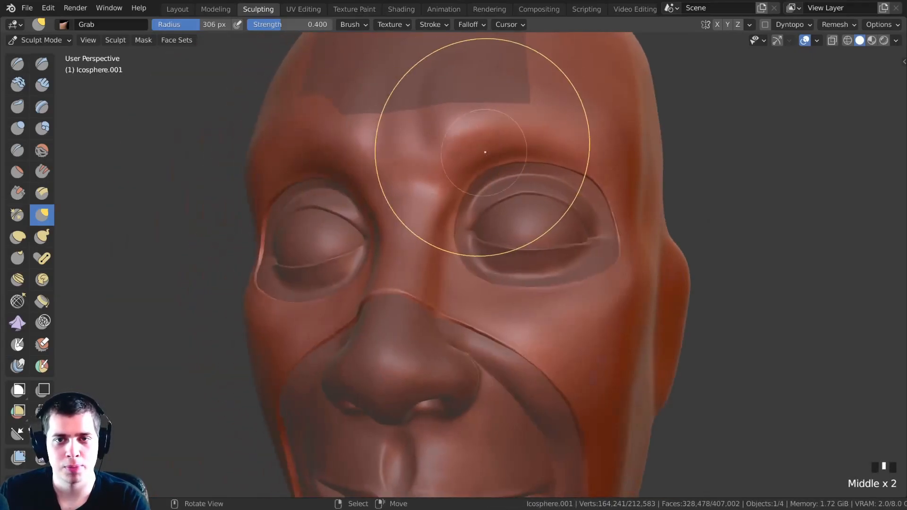
- Refine the mask along the upper rim of the left eye opening and over the cheek with the 306 px Grab brush
middle_click_drag(544, 168, 541, 176)
left_click_drag(543, 176, 523, 171)
left_click_drag(519, 203, 519, 216)
middle_click_drag(528, 340, 533, 381)
left_click_drag(532, 381, 532, 370)
left_click_drag(532, 371, 532, 360)
- Adjust the mask's edge along the character's right cheek with the Grab brush
scroll(532, 360, "down", 2)
middle_click_drag(531, 360, 425, 194, "shift")
scroll(398, 376, "up", 2)
left_click_drag(385, 348, 396, 337)
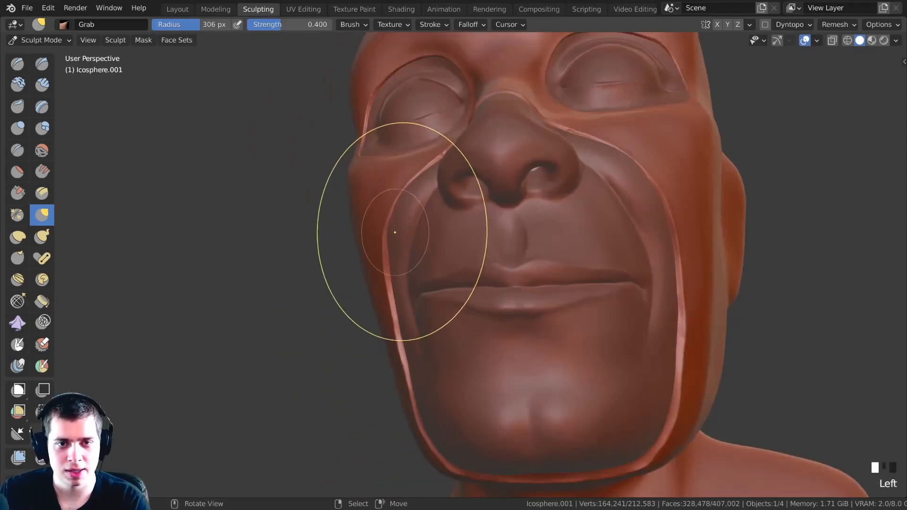
middle_click_drag(407, 183, 423, 211)
scroll(427, 216, "up", 3)
left_click_drag(427, 217, 440, 242)
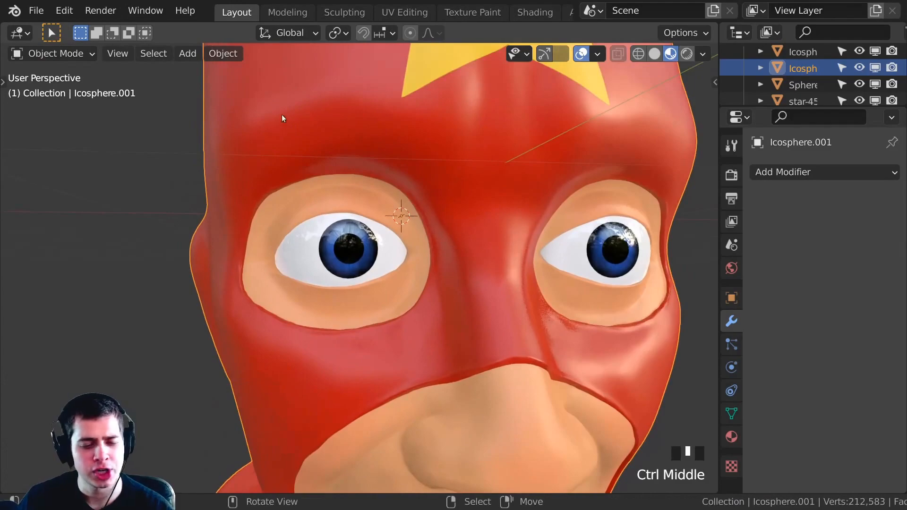
- Check the coloured mask around the eyes in the Layout workspace, and return to sculpting it with the Grab brush
mouse_move(281, 115)
middle_mouse_down("ctrl")
mouse_move(332, 183)
mouse_move(320, 179)
middle_mouse_up("ctrl")
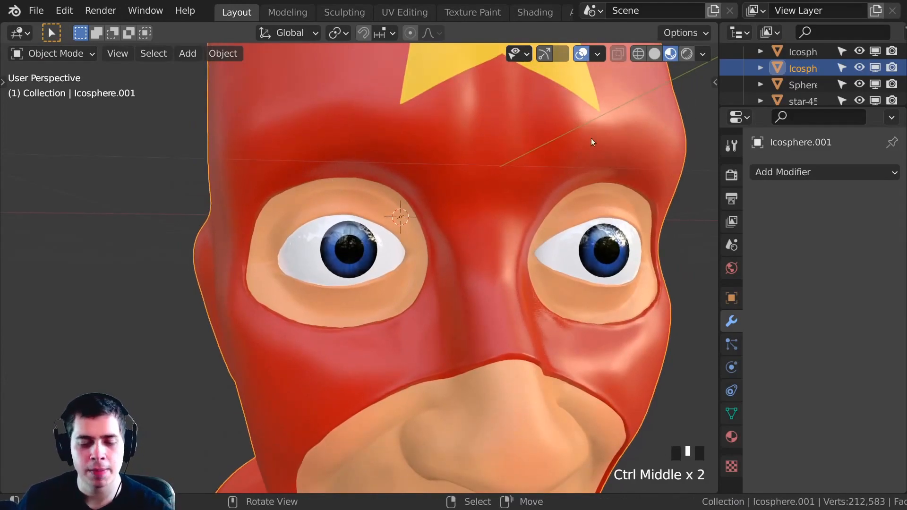
middle_click_drag(593, 135, 613, 152)
middle_click_drag(279, 122, 386, 147, "shift")
middle_click_drag(264, 96, 273, 58, "ctrl")
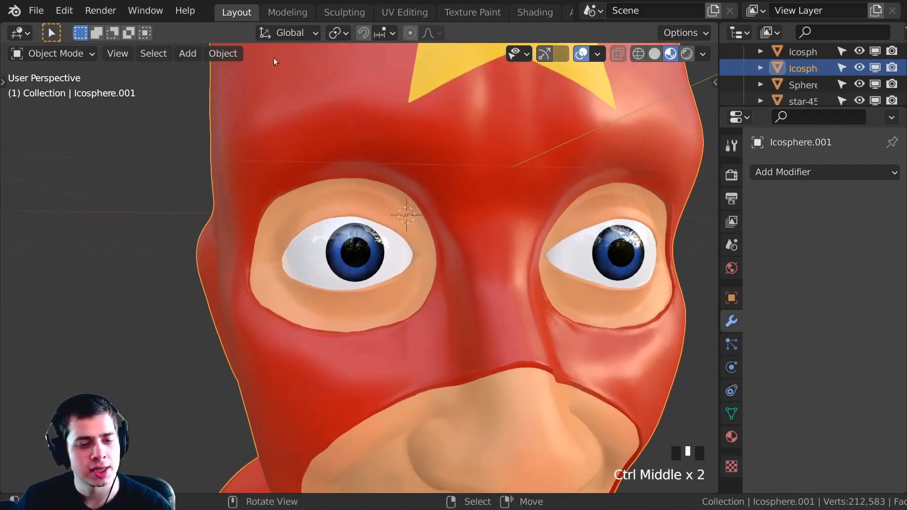
left_click(342, 13)
scroll(360, 208, "up", 2)
key("g")
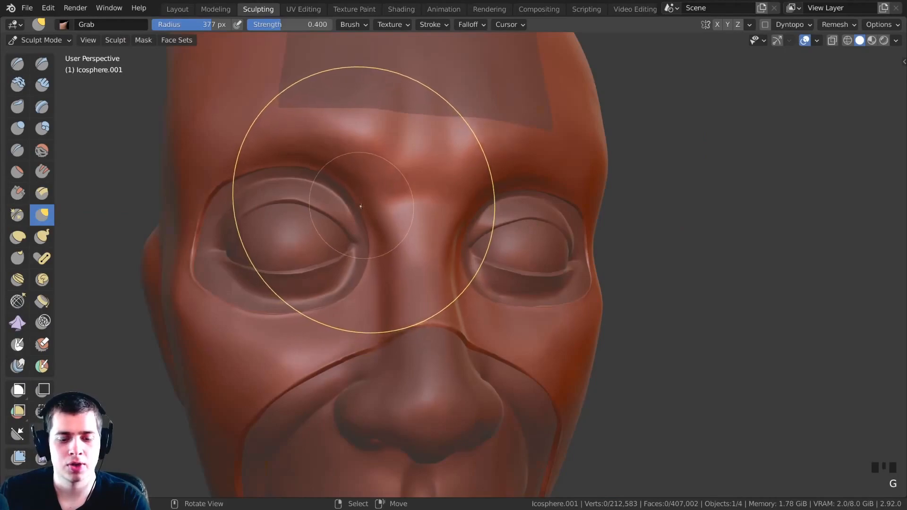
- Resize the Grab brush and push the mask's brow upward above the character's right eye
middle_click_drag(359, 184, 365, 197, "shift")
key("f")
left_click(366, 196)
key("f")
left_click(338, 154)
left_click_drag(336, 156, 337, 145)
- Shape the mask's brow above the character's left eye with the Grab brush from several angles
middle_click_drag(337, 144, 510, 134)
middle_click_drag(524, 124, 385, 118)
middle_click_drag(430, 199, 488, 170)
left_click_drag(511, 147, 518, 140)
middle_click_drag(519, 140, 440, 158)
- Enlarge the Grab brush to 386 px and rework the left brow and outer eye area of the mask
key("f")
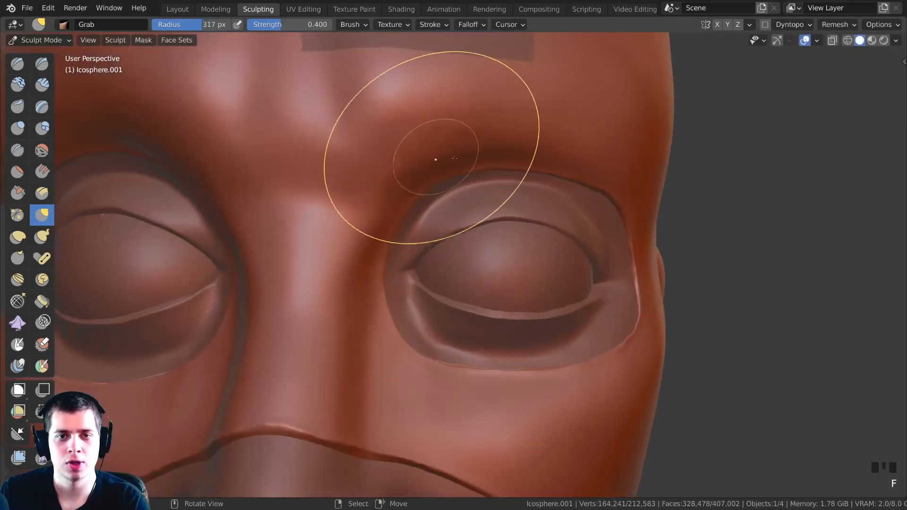
scroll(445, 155, "down", 2)
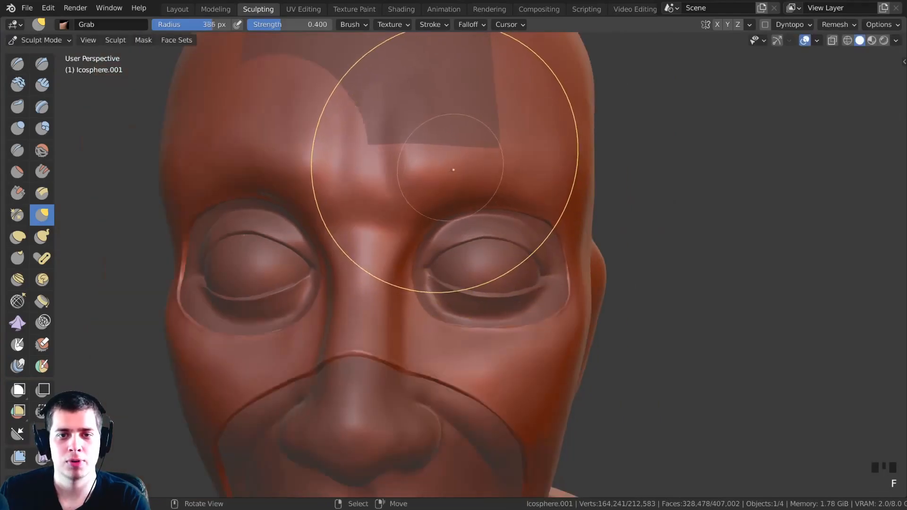
mouse_move(465, 213)
middle_mouse_down()
mouse_move(539, 203)
mouse_move(553, 189)
middle_mouse_up()
key("f")
left_click(765, 146)
left_click_drag(591, 174, 593, 176)
middle_click_drag(593, 176, 384, 189)
- Reshape the left brow of the mask in side view, and set the Grab brush radius to 351 px
key("f")
left_click_drag(384, 189, 367, 185)
mouse_move(364, 185)
middle_mouse_down()
mouse_move(339, 183)
mouse_move(308, 208)
middle_mouse_up()
key("f")
left_click(298, 192)
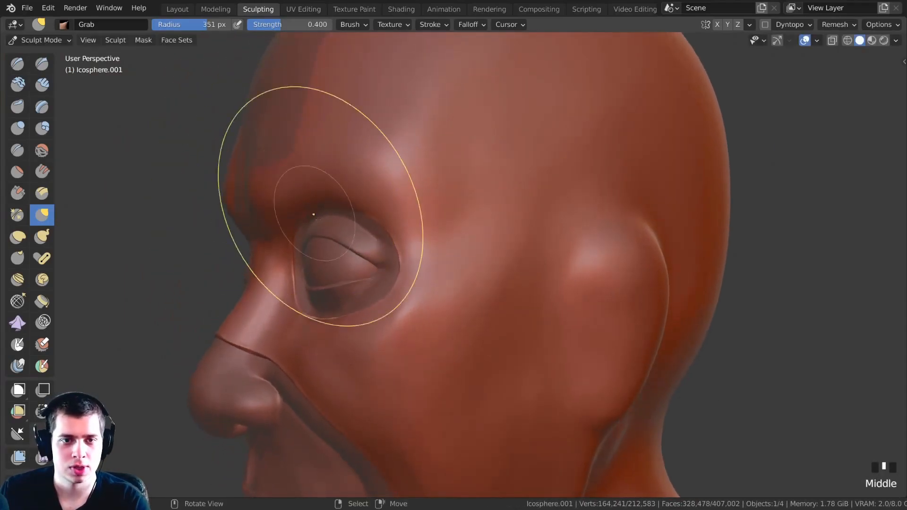
- Reduce the Grab brush to 329 px and lift the left brow, checking the mask from the front
scroll(338, 210, "up", 2)
key("f")
left_click(313, 199)
left_click_drag(300, 185, 297, 161)
scroll(326, 167, "down", 4)
mouse_move(331, 173)
middle_mouse_down()
mouse_move(371, 162)
mouse_move(385, 172)
middle_mouse_up()
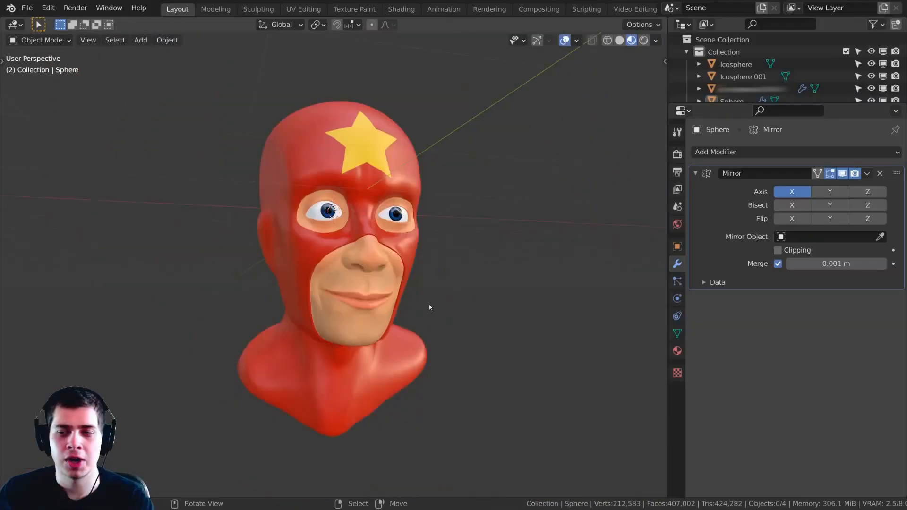
middle_click_drag(415, 265, 327, 259)
scroll(368, 274, "up", 3)
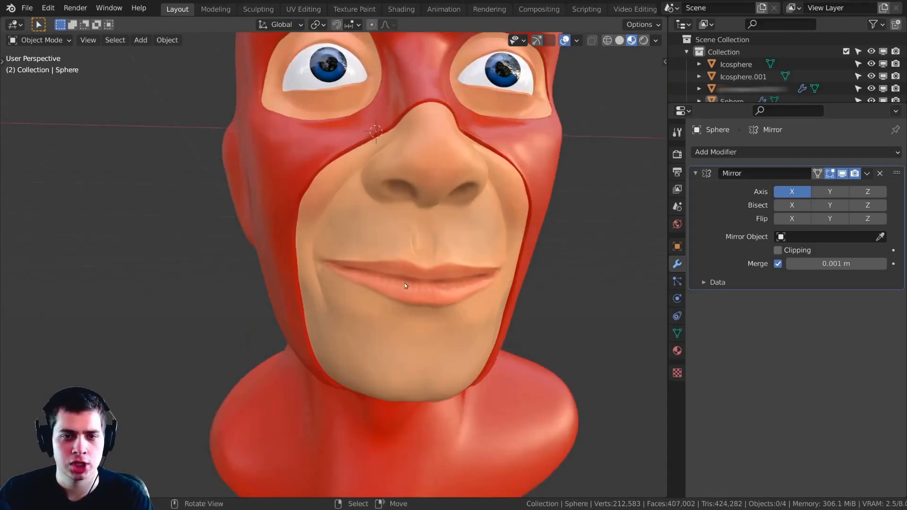
- Examine the coloured bust in the Layout workspace from several angles, comparing the eyes, brows and mouth
scroll(393, 268, "down", 1)
middle_click_drag(393, 268, 377, 307, "shift")
scroll(346, 175, "up", 2)
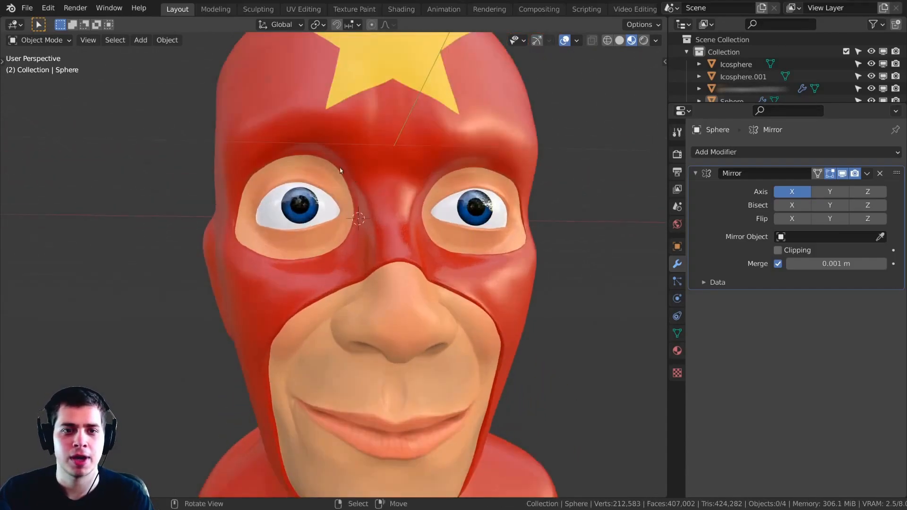
middle_click_drag(346, 174, 325, 185)
scroll(369, 174, "down", 4)
middle_click_drag(369, 291, 355, 246)
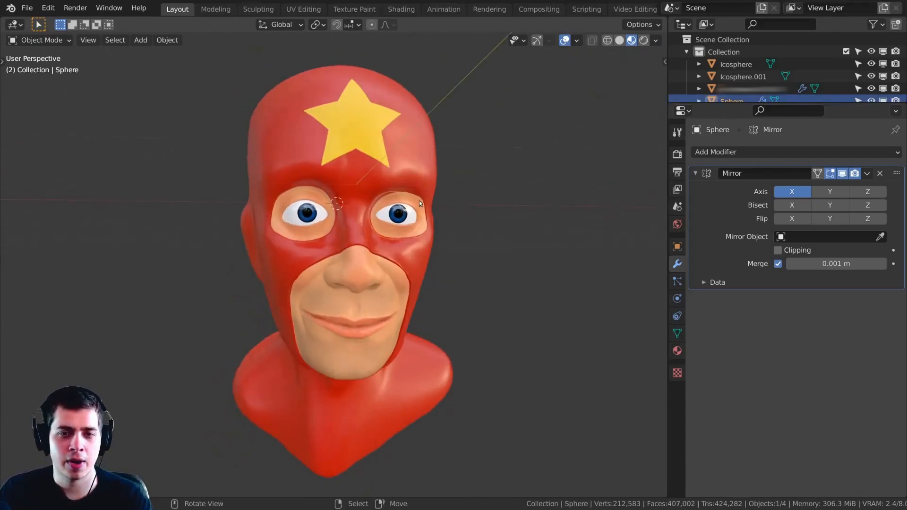
middle_click_drag(361, 217, 351, 224)
middle_click_drag(313, 194, 327, 203, "shift")
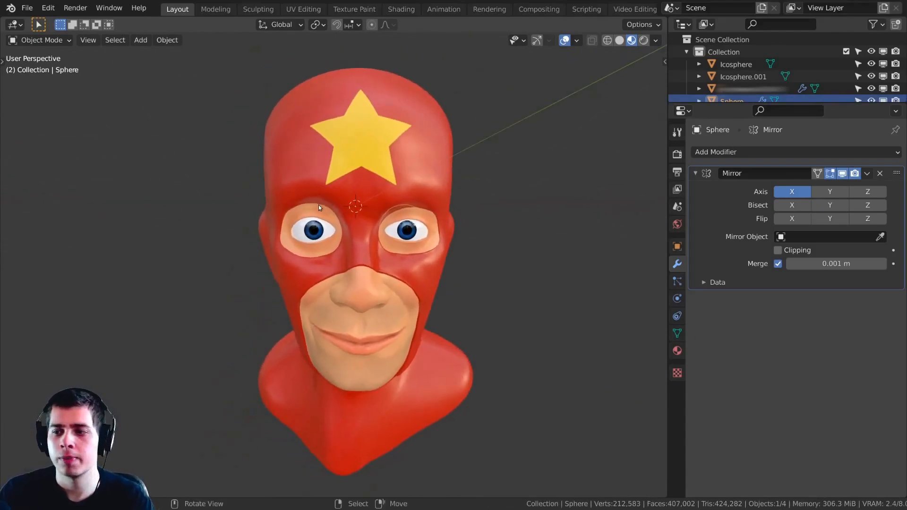
- Apply the Mirror modifier on the eyeball object
middle_click_drag(399, 212, 432, 210)
scroll(433, 211, "up", 2)
key("g")
right_click(487, 219)
middle_click_drag(487, 219, 498, 239)
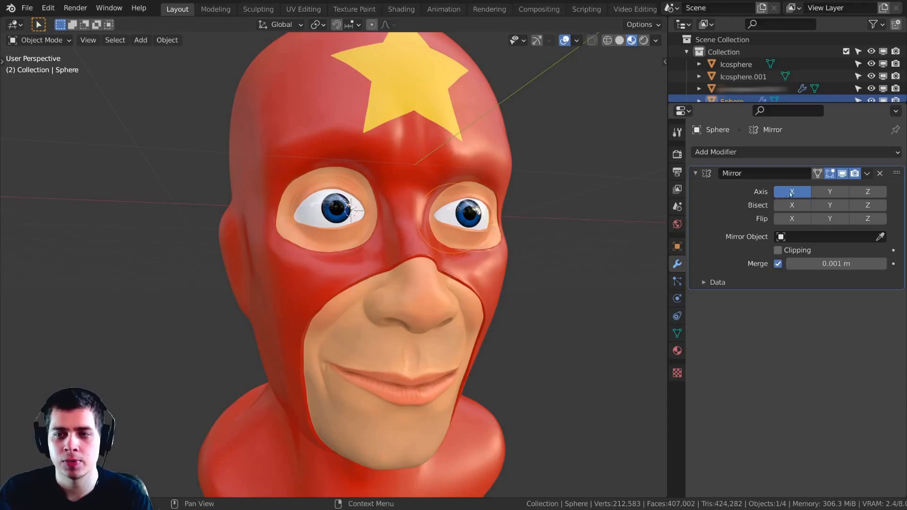
left_click(868, 174)
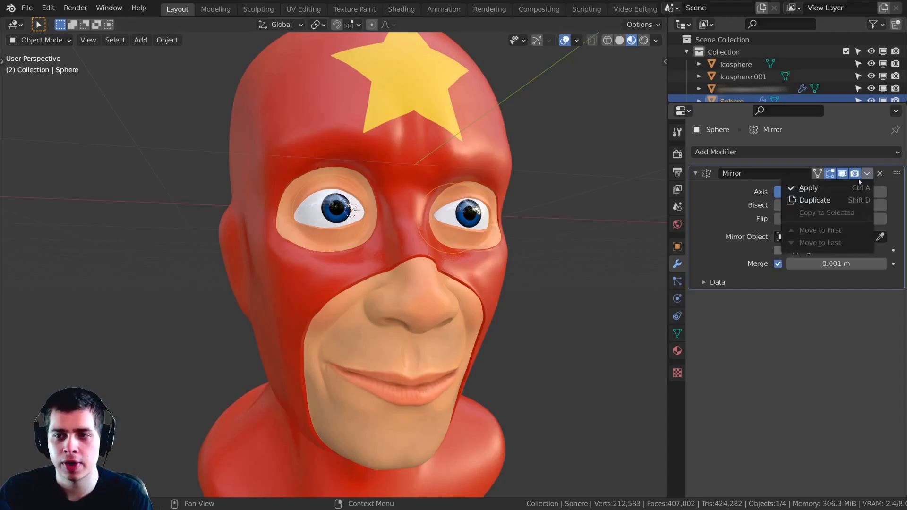
left_click(806, 194)
scroll(475, 197, "up", 1)
middle_click_drag(524, 193, 439, 180)
scroll(476, 198, "down", 1)
- Open the eyeballs in Edit Mode and set the transform pivot point to Individual Origins
key("Tab")
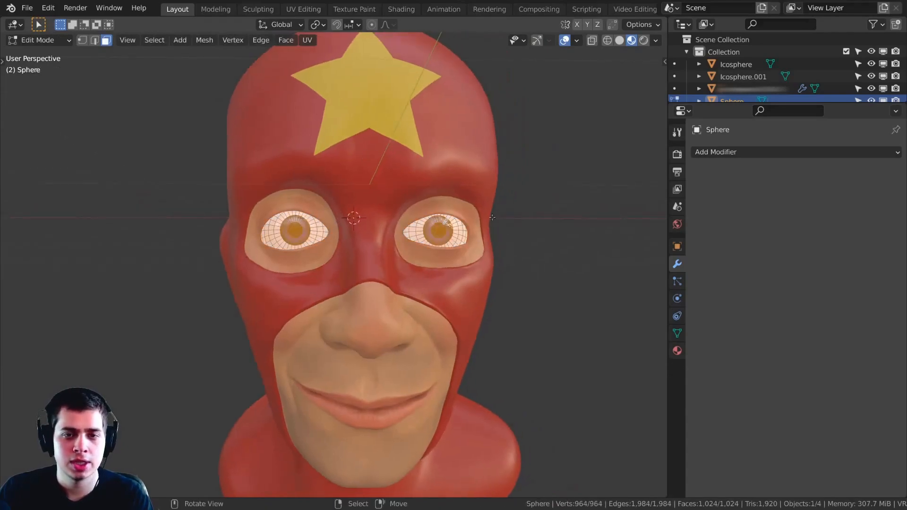
scroll(385, 217, "up", 4)
scroll(337, 168, "down", 1)
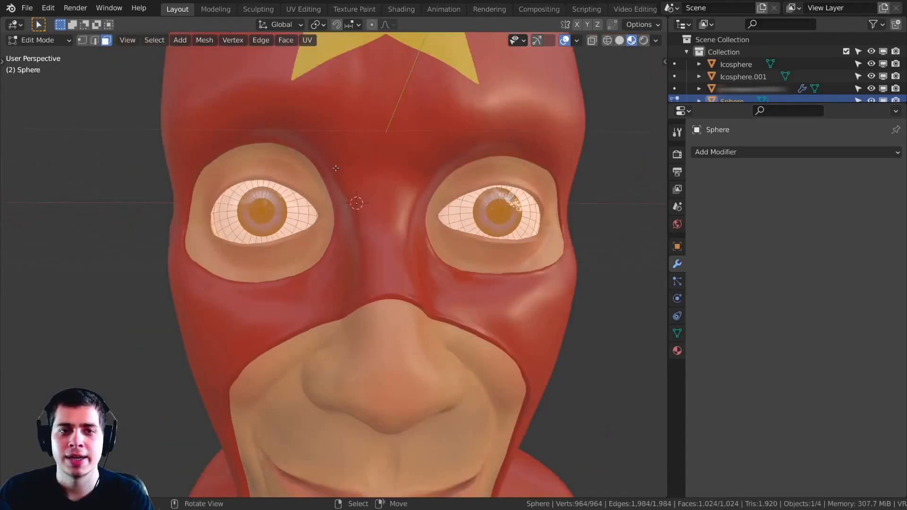
left_click(318, 24)
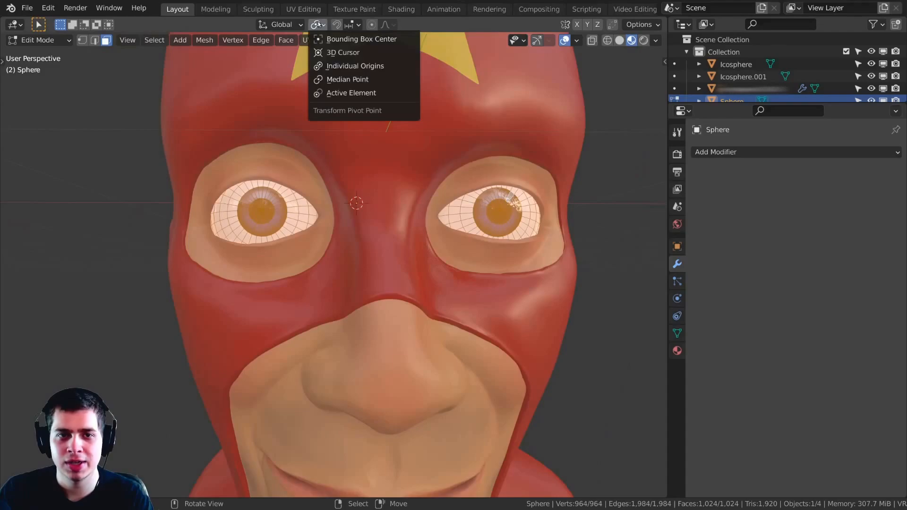
left_click(345, 67)
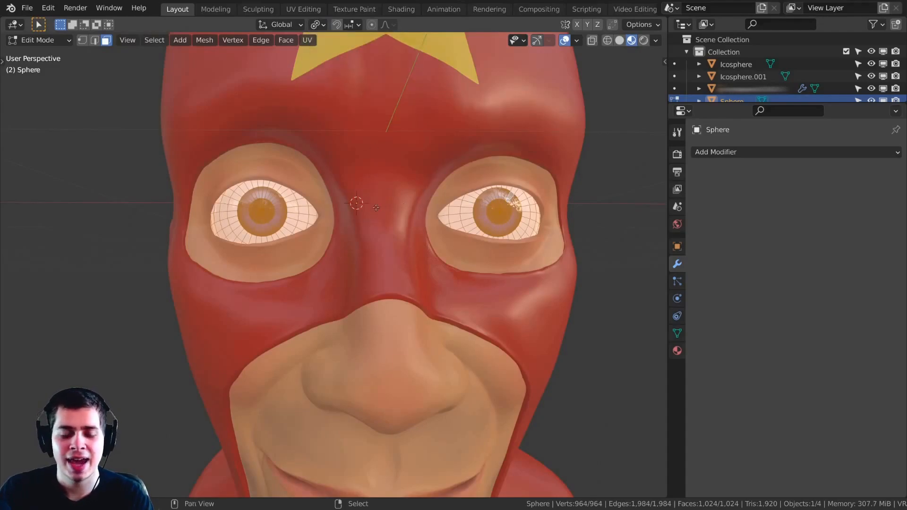
- Try a free trackball rotation on all of the eyeball geometry
middle_click_drag(380, 207, 356, 212, "shift")
key("alt+a")
key("a")
key("ctrl+z")
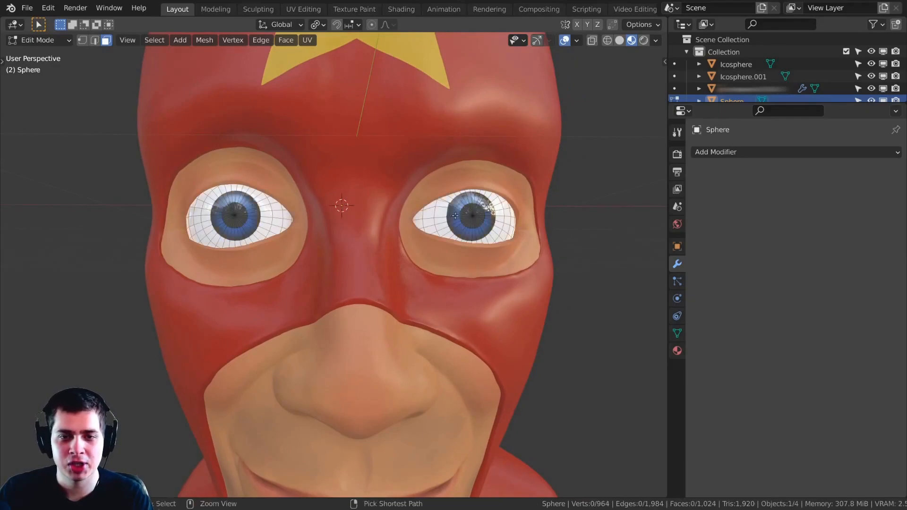
key("a")
key("r")
key("r")
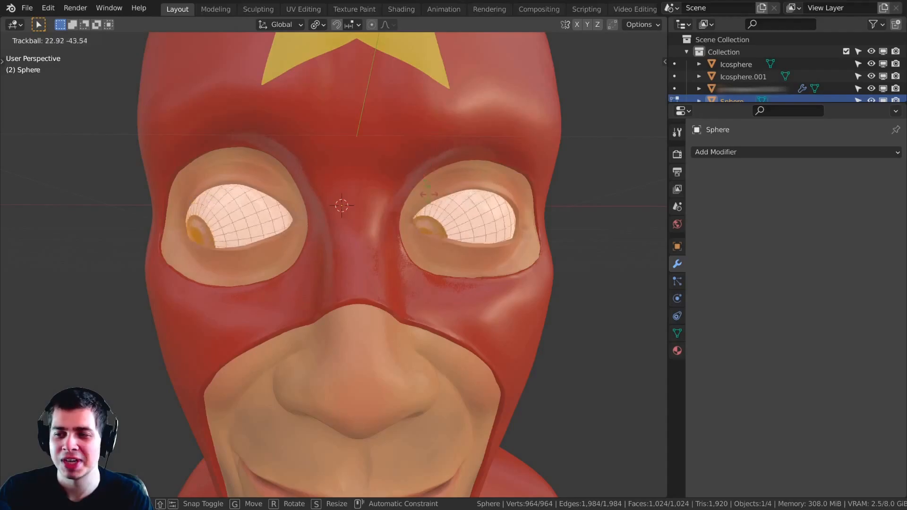
left_click(469, 172)
- In the front view, trackball-rotate both eyeballs so they look slightly up and toward the character's left
key("KP_1")
scroll(555, 215, "up", 3)
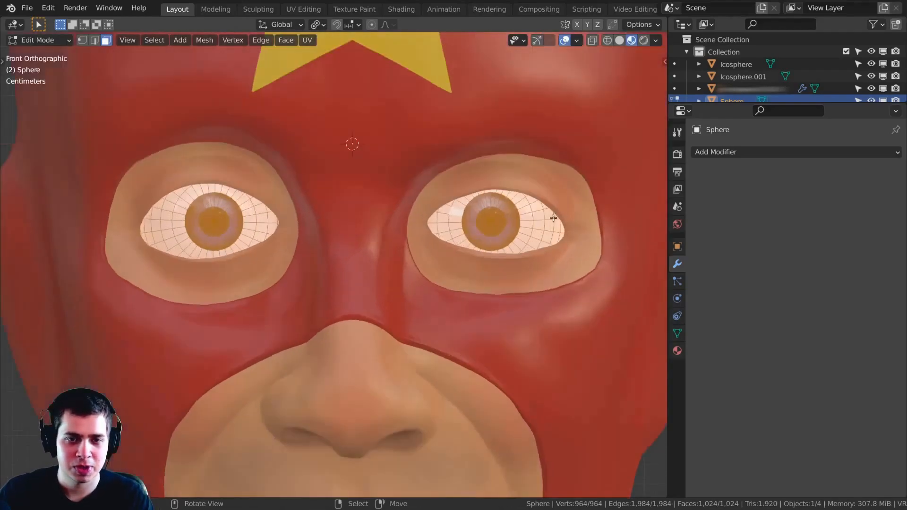
key("r")
key("r")
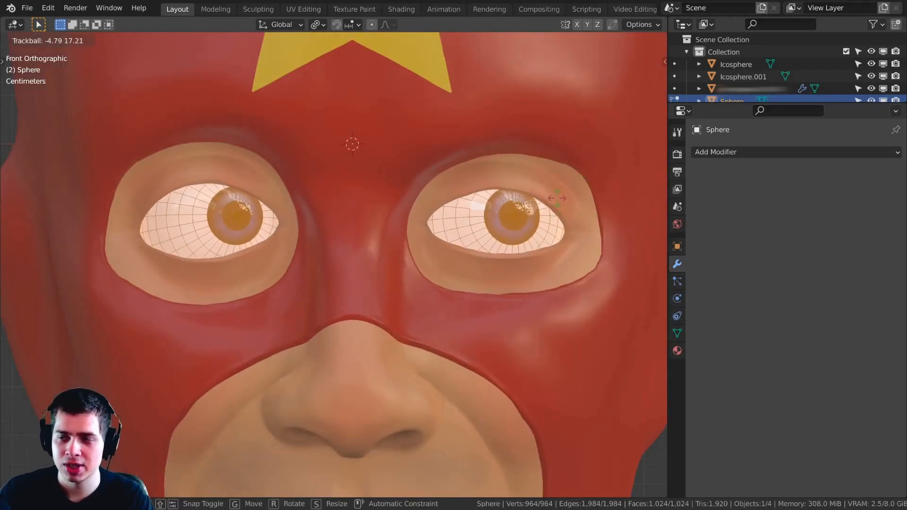
left_click(508, 142)
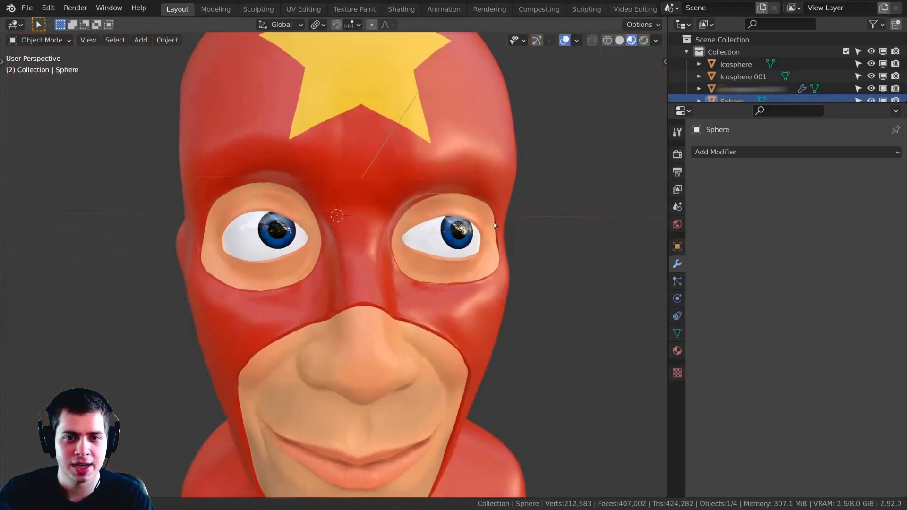
- Fine-tune the gaze direction in Edit Mode with another small trackball rotation of both eyeballs
key("Tab")
key("r")
key("r")
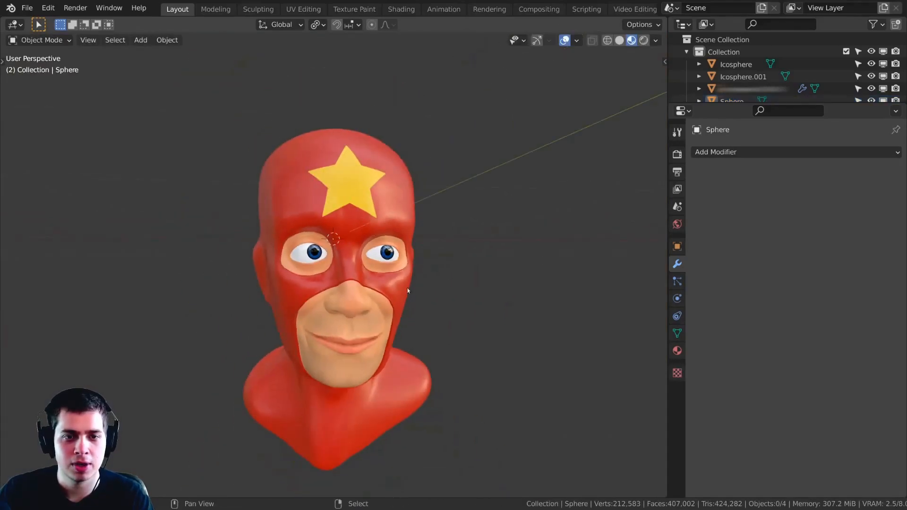
mouse_move(414, 284)
middle_mouse_down()
mouse_move(452, 266)
mouse_move(416, 269)
middle_mouse_up()
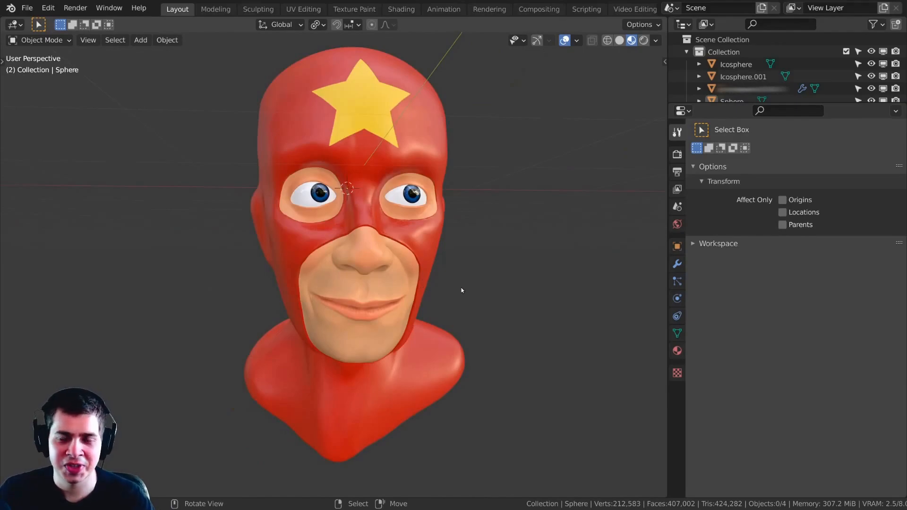
- Add a camera and align it to a slightly angled front view of the whole bust
scroll(460, 293, "down", 1)
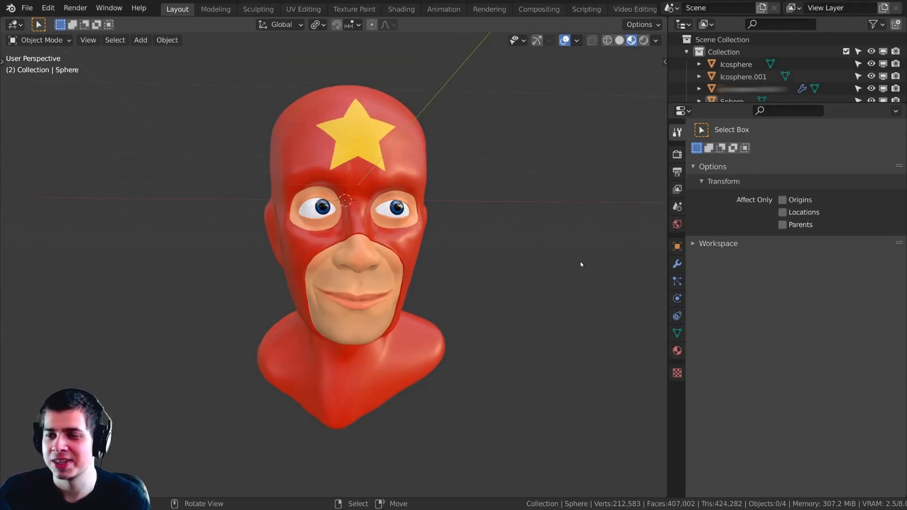
middle_click_drag(448, 167, 517, 179)
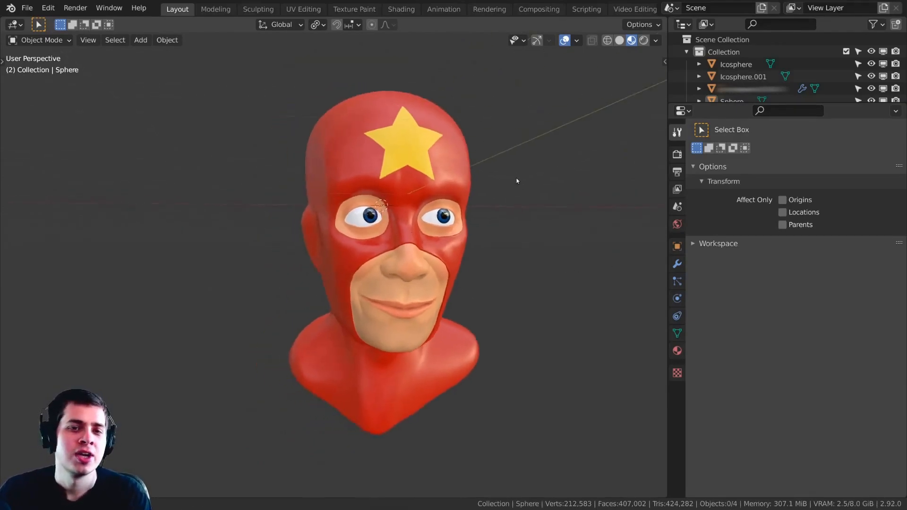
key("shift+a")
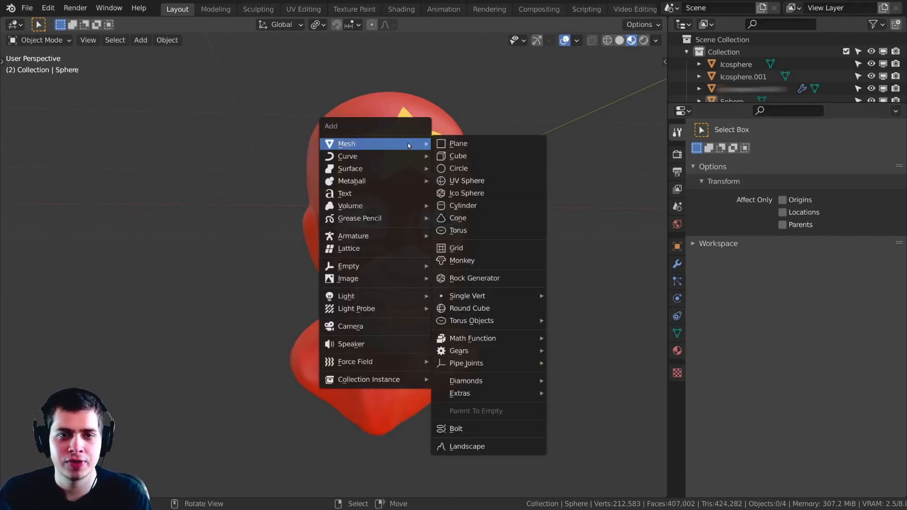
left_click(369, 331)
middle_click_drag(473, 227, 455, 212, "shift")
scroll(461, 220, "down", 1)
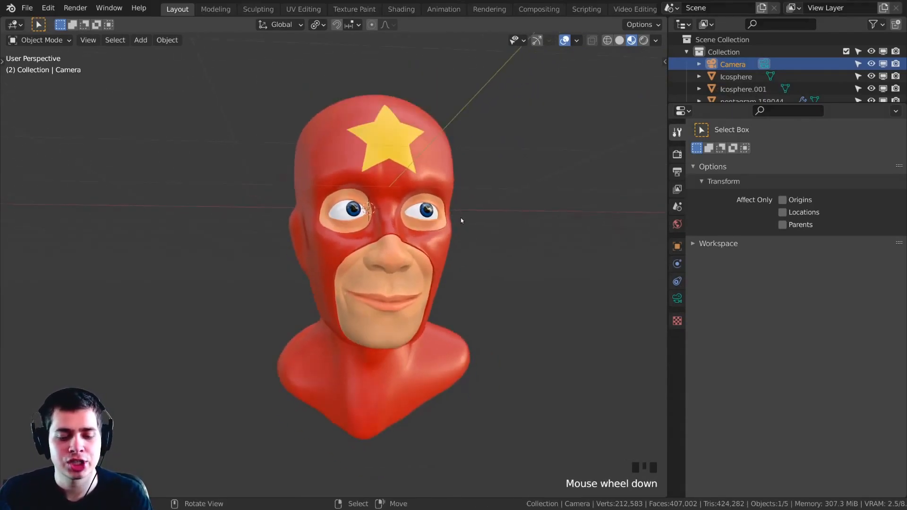
key("ctrl+alt+KP_0")
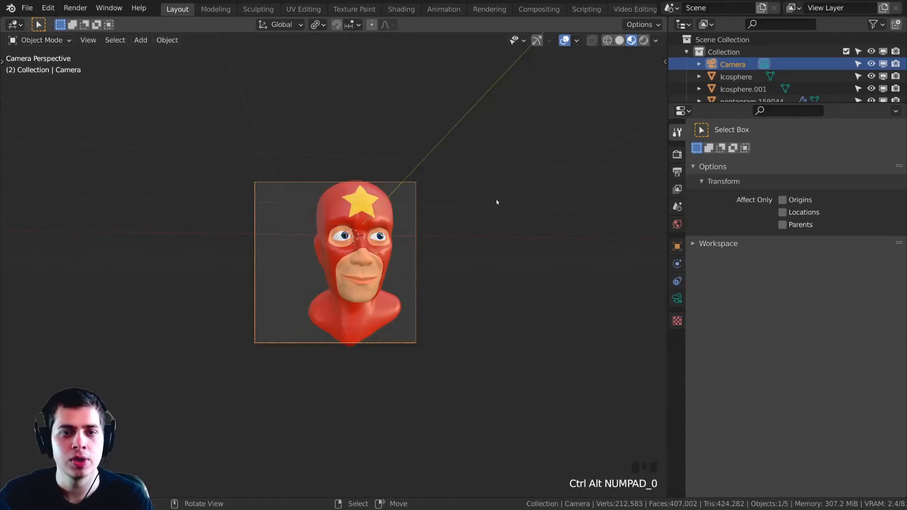
- Shift the camera sideways so the bust sits near the middle of the camera frame
scroll(548, 219, "up", 4)
mouse_move(549, 220)
middle_mouse_down("shift")
mouse_move(485, 230)
mouse_move(532, 225)
mouse_move(548, 234)
middle_mouse_up("shift")
scroll(572, 219, "down", 1)
key("r")
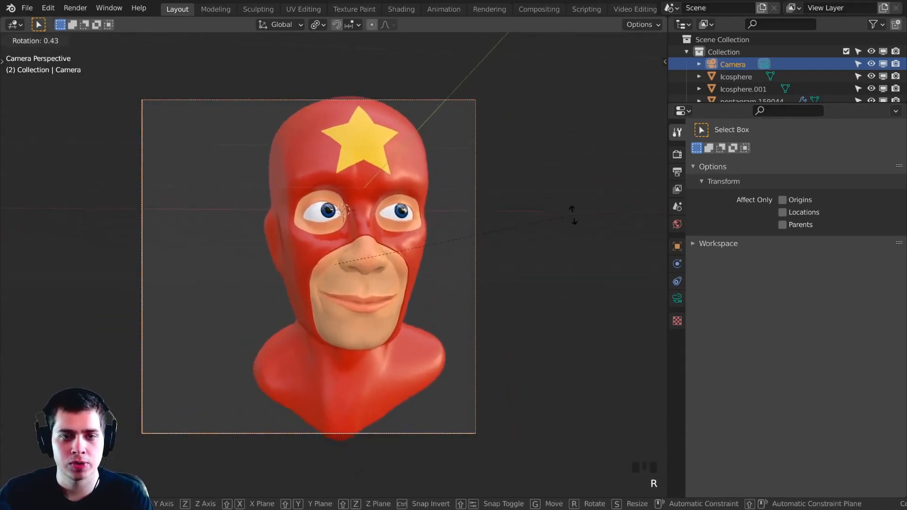
key("z")
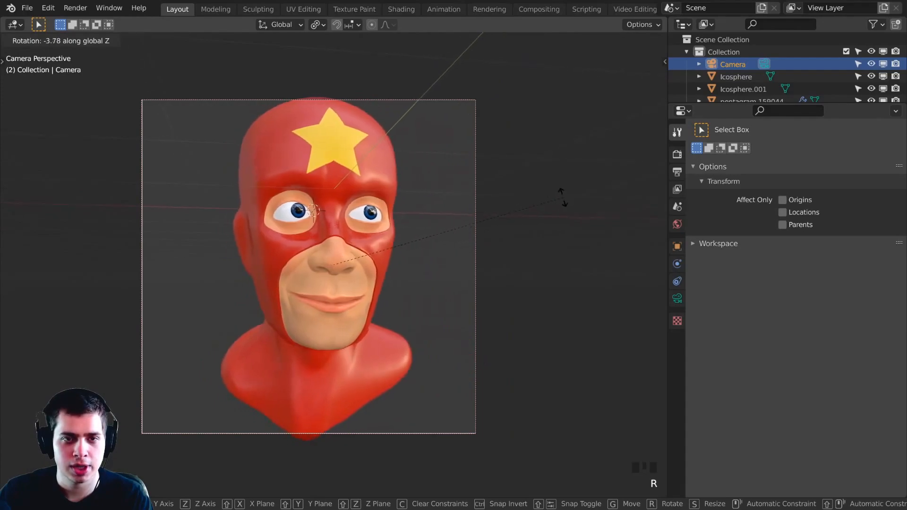
key("g")
left_click(556, 198)
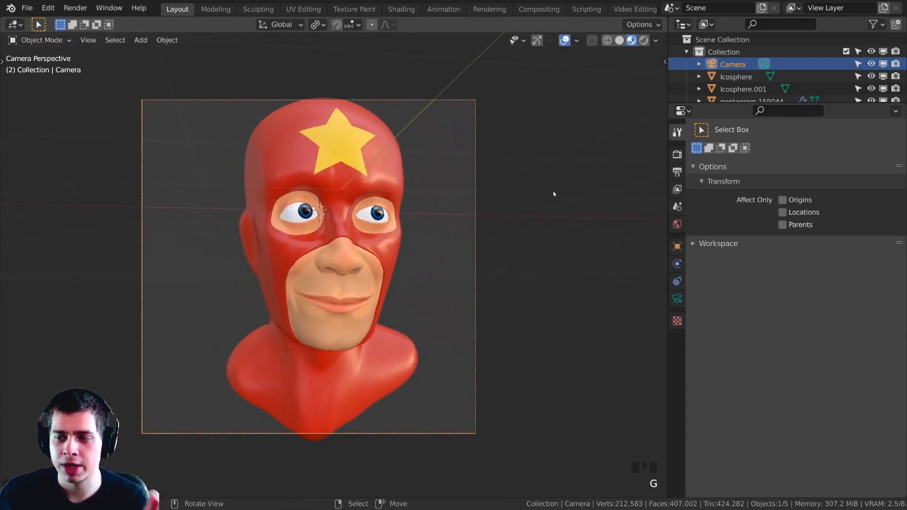
- Pull the camera slightly back along its local Z axis so the whole bust fits inside the frame
key("g")
key("z")
key("z")
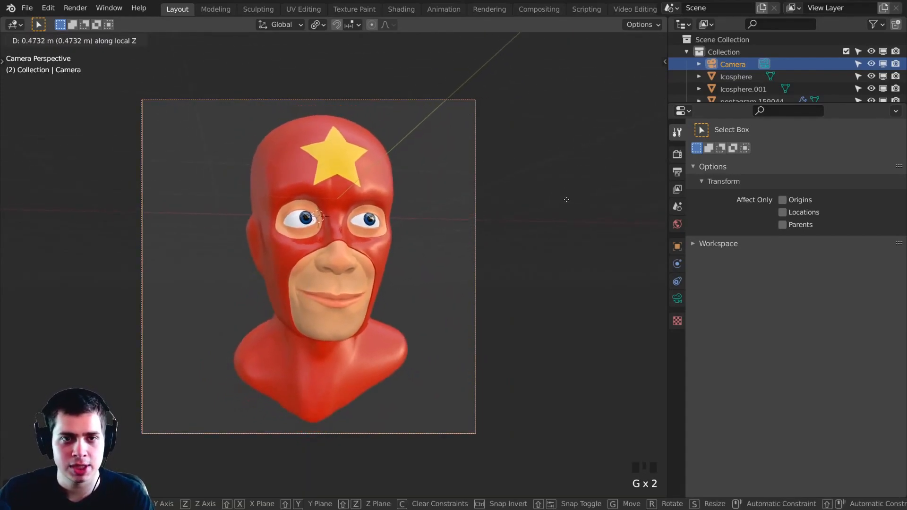
left_click(568, 194)
- Fine-tune the camera's aim with small trackball rotations until the bust is centred in the frame
key("r")
key("r")
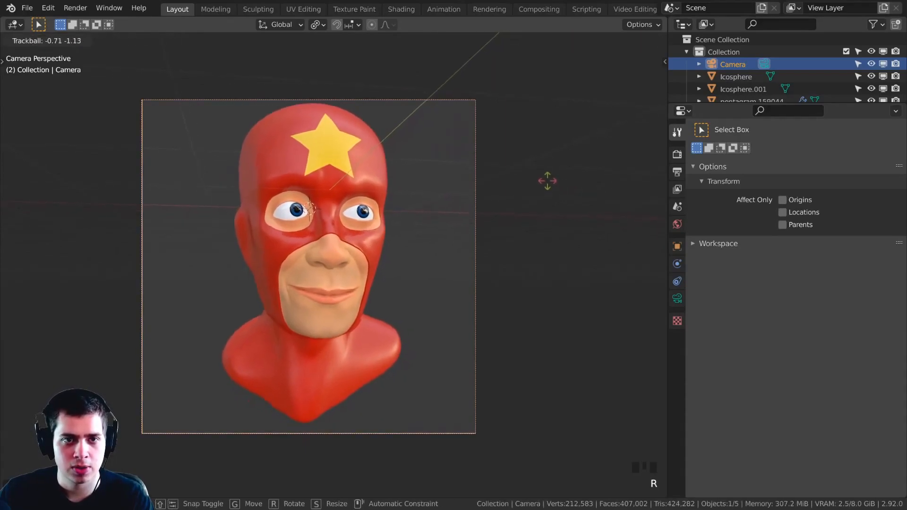
left_click(543, 189)
key("r")
key("r")
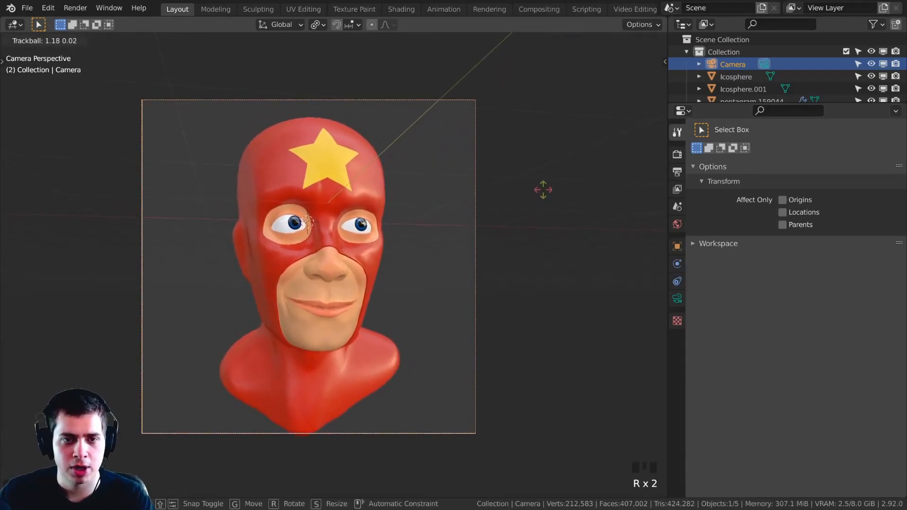
left_click(551, 172)
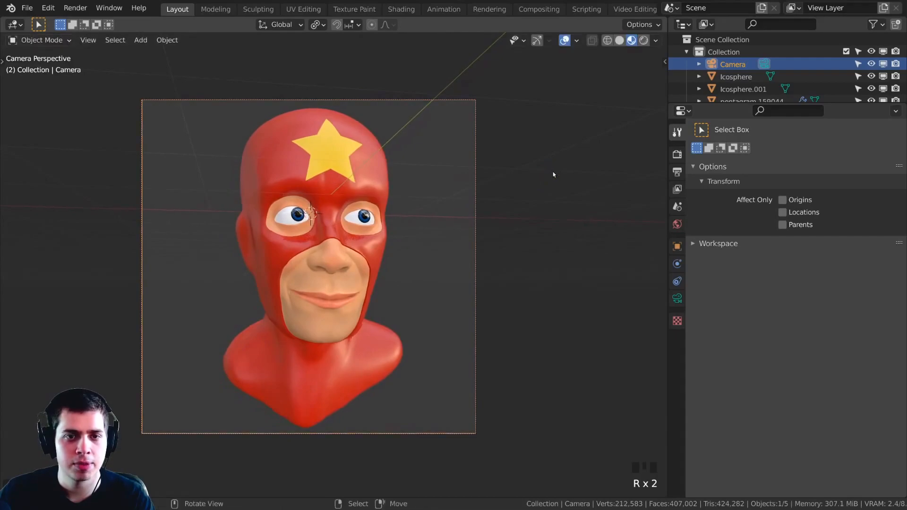
key("r")
key("r")
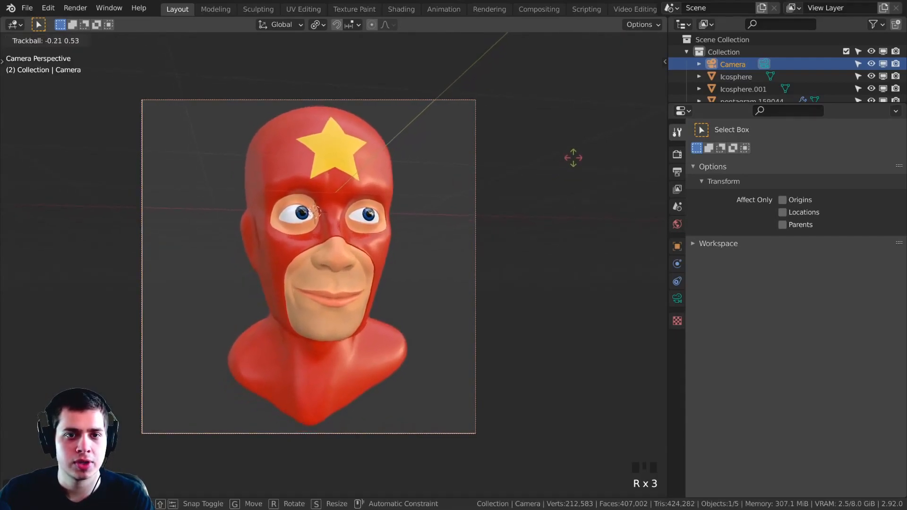
left_click(574, 158)
key("shift+g")
key("g")
key("z")
key("z")
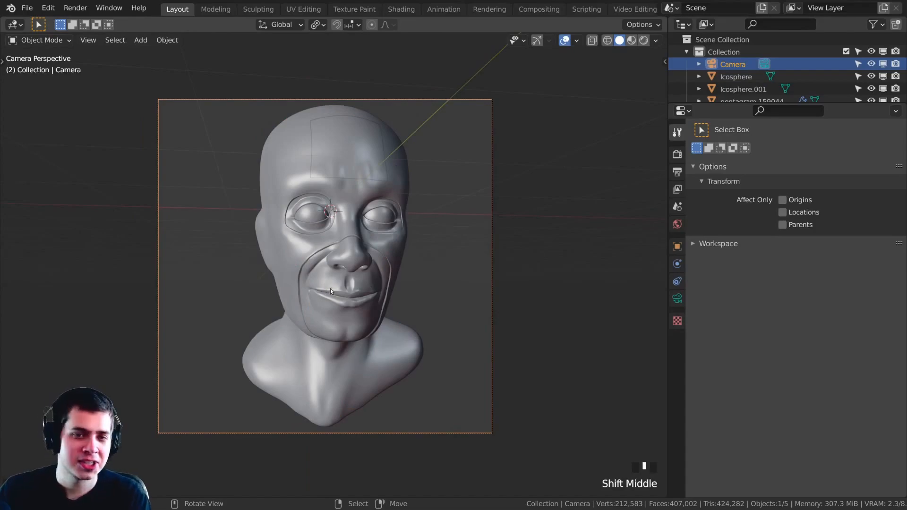
- Switch the viewport to Solid shading and add a mesh plane to use as a rim light
middle_click_drag(361, 178, 366, 180, "shift")
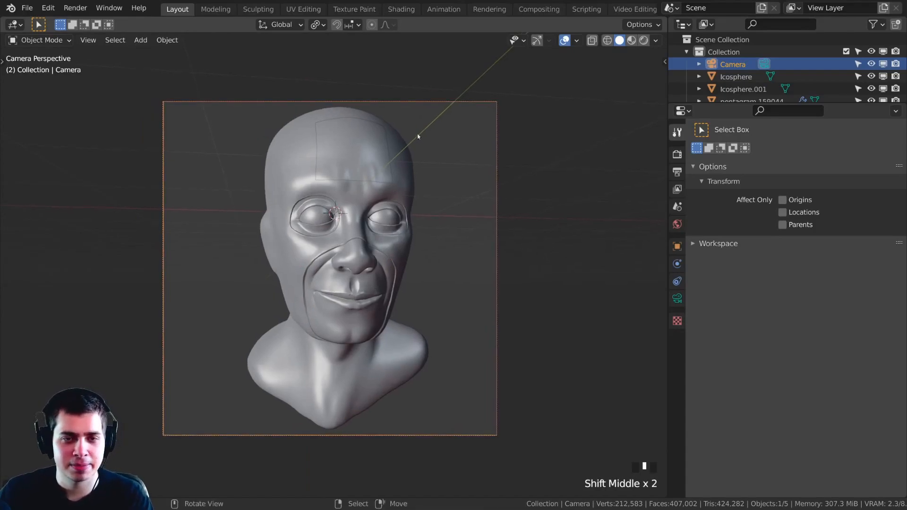
key("shift+a")
mouse_move(363, 31)
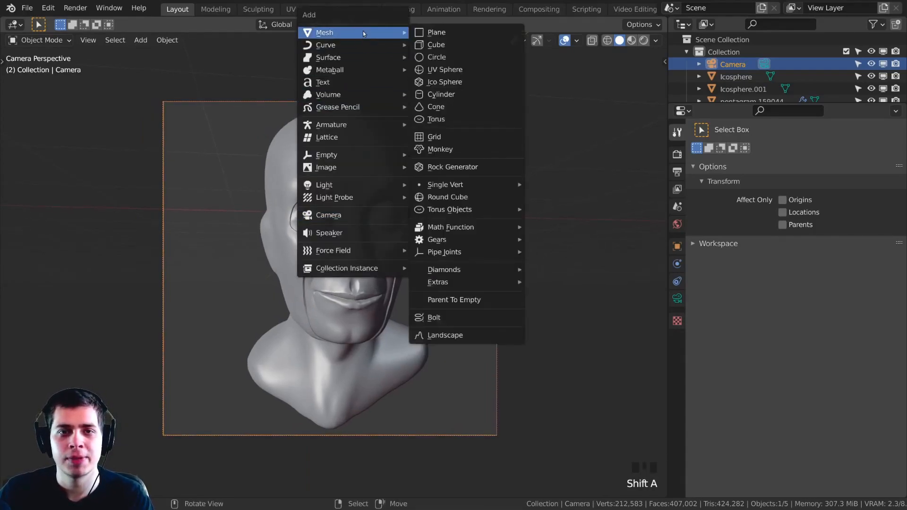
left_click(444, 31)
middle_click_drag(371, 150, 382, 152, "shift")
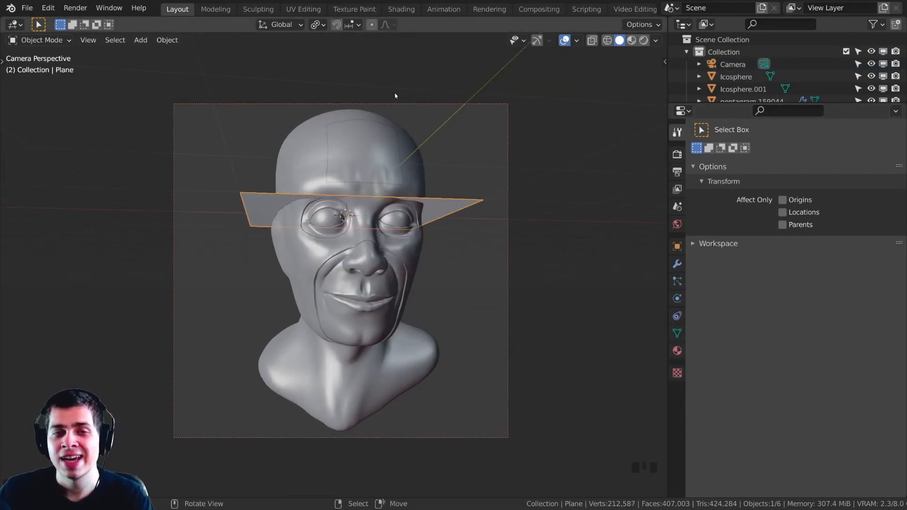
key("shift+a")
mouse_move(337, 245)
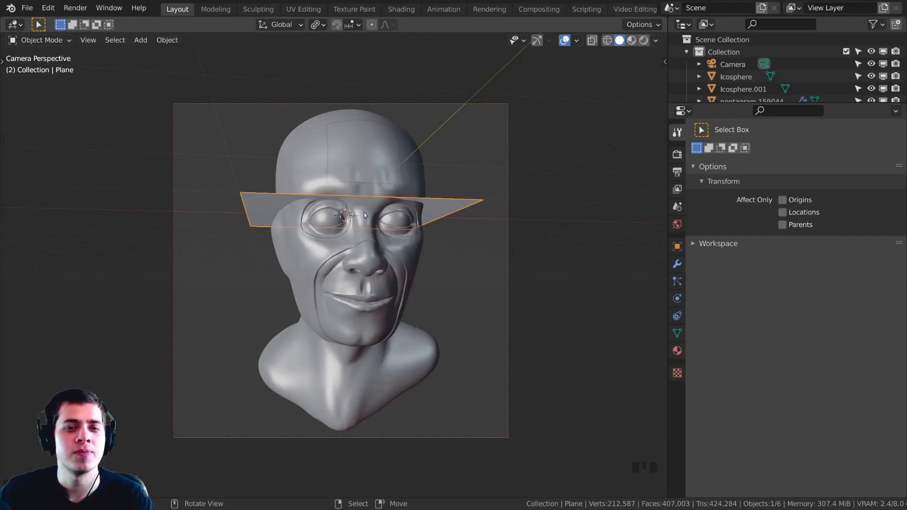
- Move the new plane away to the side and behind the head, and scale it down
middle_click_drag(383, 197, 400, 214, "shift")
middle_click_drag(347, 164, 489, 226)
key("g")
key("s")
left_click(293, 207)
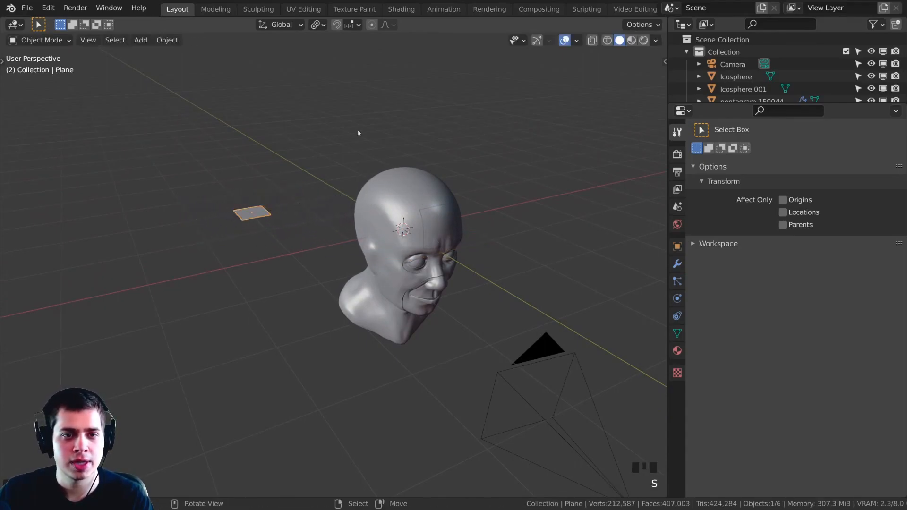
- Rotate the plane 90° around the global X axis so it stands upright
key("r")
key("x")
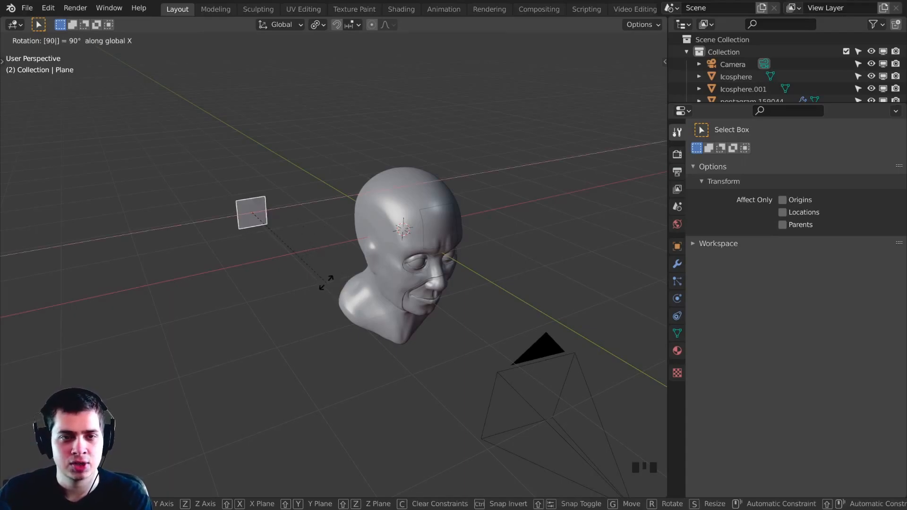
key("Return")
scroll(345, 245, "down", 2)
middle_click_drag(346, 244, 359, 272, "shift")
- From the top view, rotate the plane diagonally, scale it down and move it farther back from the head
key("KP_7")
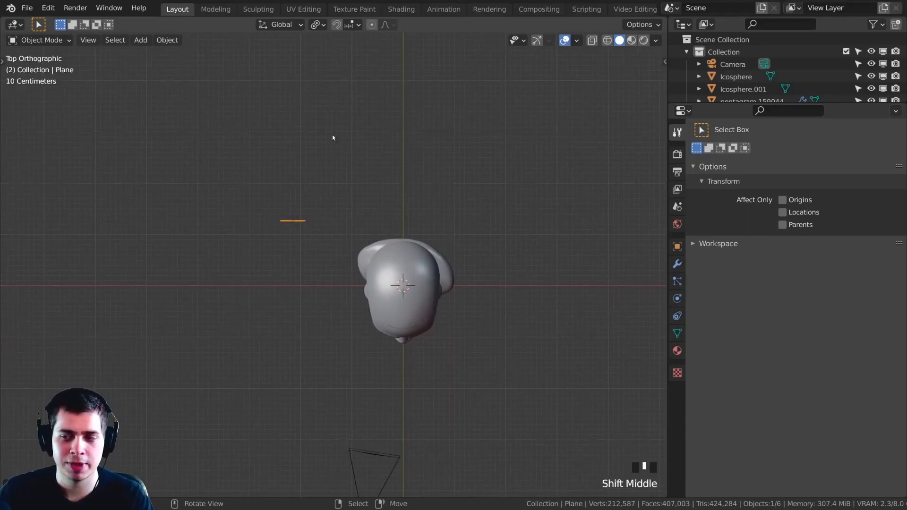
key("r")
left_click(373, 208)
key("s")
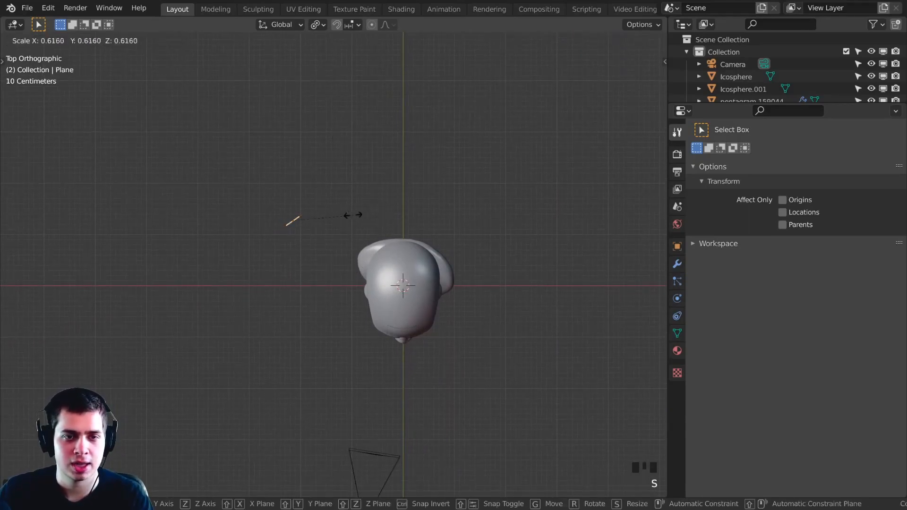
left_click(338, 179)
middle_click_drag(338, 179, 324, 165, "shift")
key("r")
left_click(339, 186)
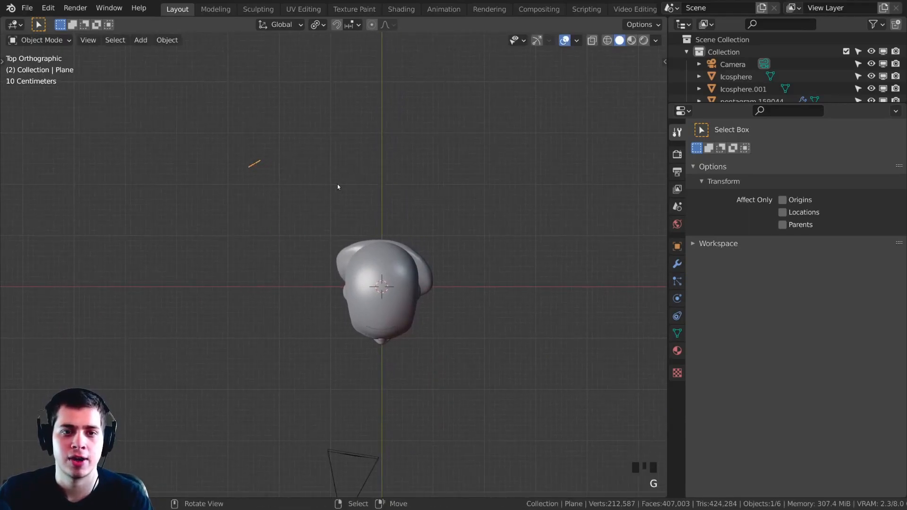
key("r")
left_click(354, 197)
- Stretch the plane along the global Z axis into a tall, narrow light strip
scroll(315, 233, "down", 2)
middle_click_drag(354, 197, 272, 232)
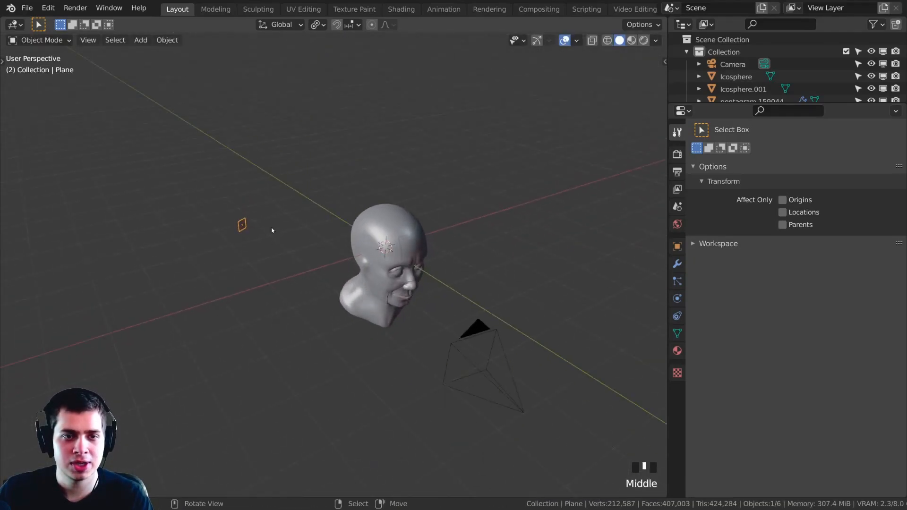
key("s")
key("z")
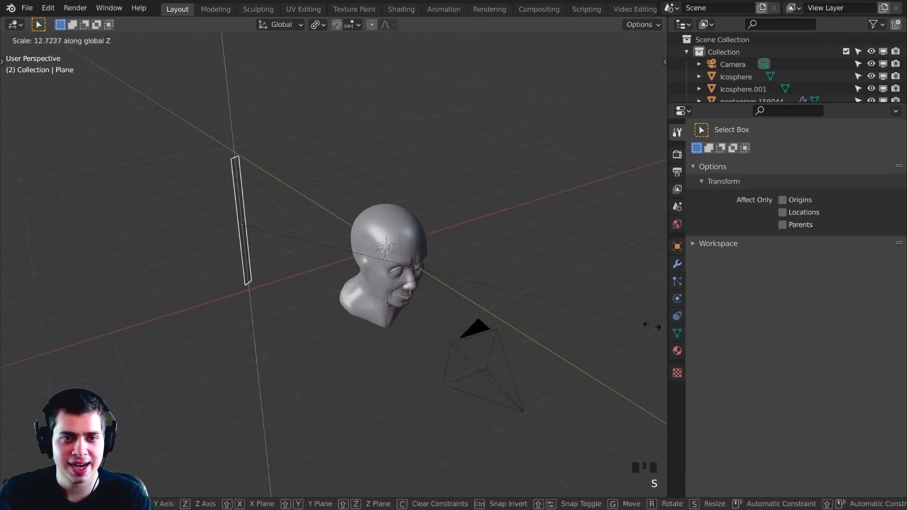
left_click(487, 300)
- Return to the camera view and switch the viewport to Rendered shading
mouse_move(516, 299)
middle_mouse_down()
mouse_move(440, 256)
mouse_move(450, 239)
middle_mouse_up()
key("KP_0")
key("z")
left_click(435, 213)
scroll(395, 236, "down", 1)
middle_click_drag(388, 172, 417, 147, "shift")
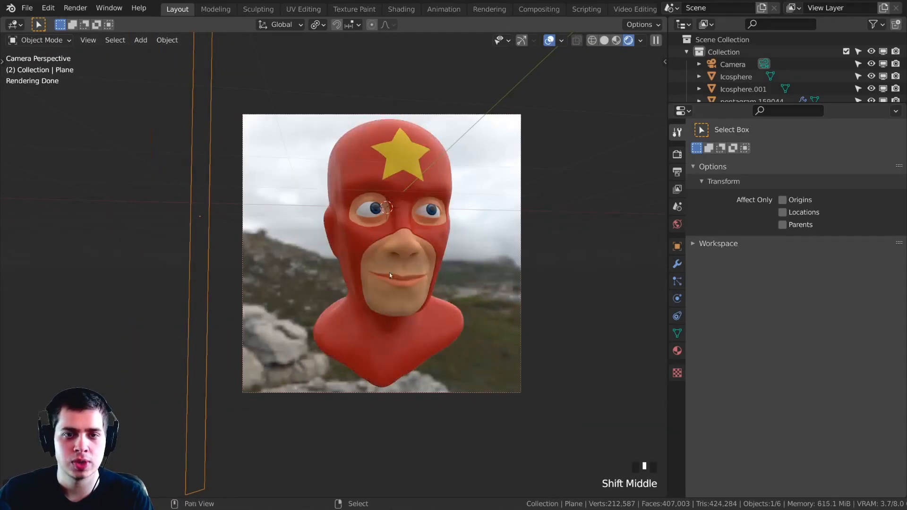
- Move the light strip closer to the edge of the camera frame and scale it down
middle_click_drag(241, 263, 235, 274, "shift")
key("g")
left_click(255, 273)
key("s")
left_click(284, 252)
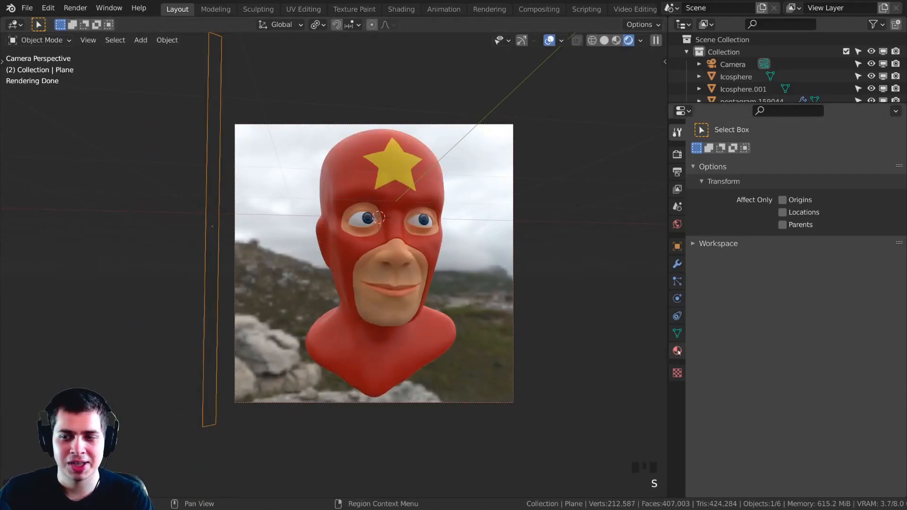
- Create a material named Rim Lights on the plane and set its surface shader to Emission
left_click(678, 351)
left_click(745, 193)
double_click(745, 191)
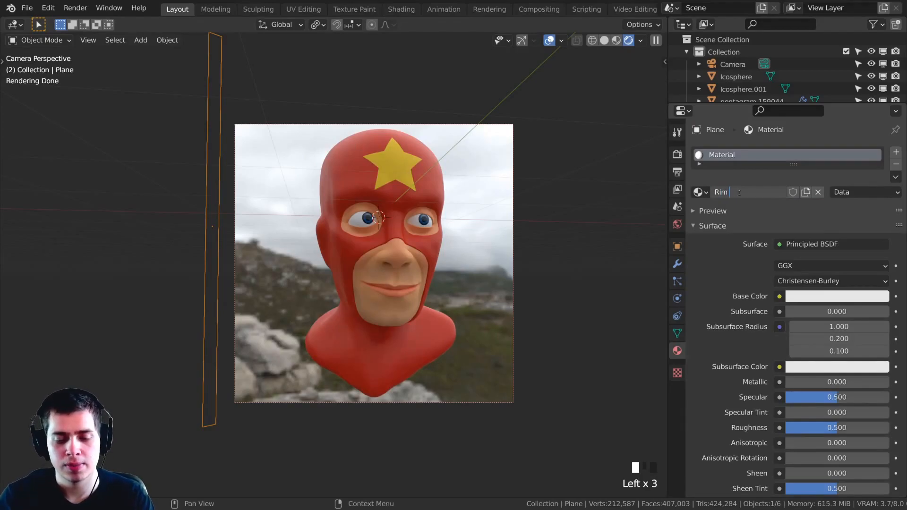
key("BackSpace")
key("BackSpace")
key("BackSpace")
key("BackSpace")
key("BackSpace")
type("ts")
key("Return")
left_click(814, 244)
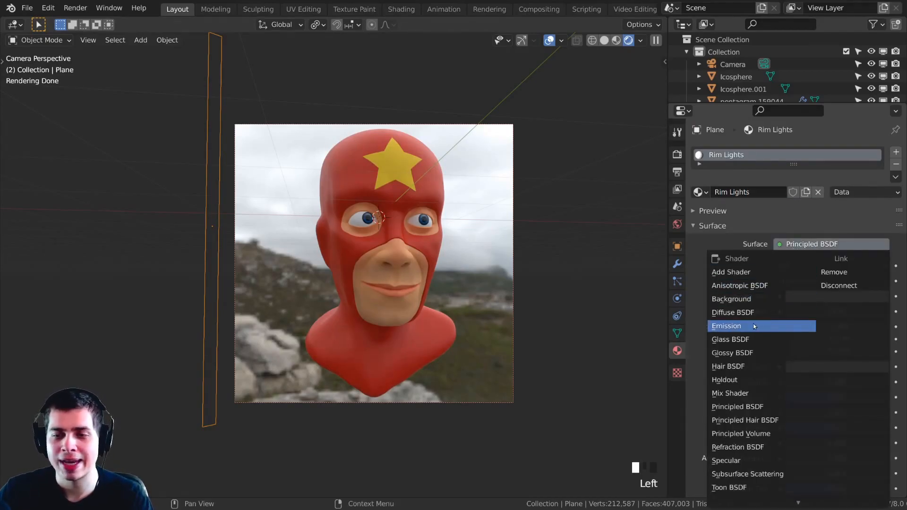
left_click(754, 326)
- Nudge the emissive strip and adjust its scale just outside the camera frame
middle_click_drag(358, 285, 362, 290, "shift")
key("g")
left_click(365, 291)
key("s")
left_click(371, 293)
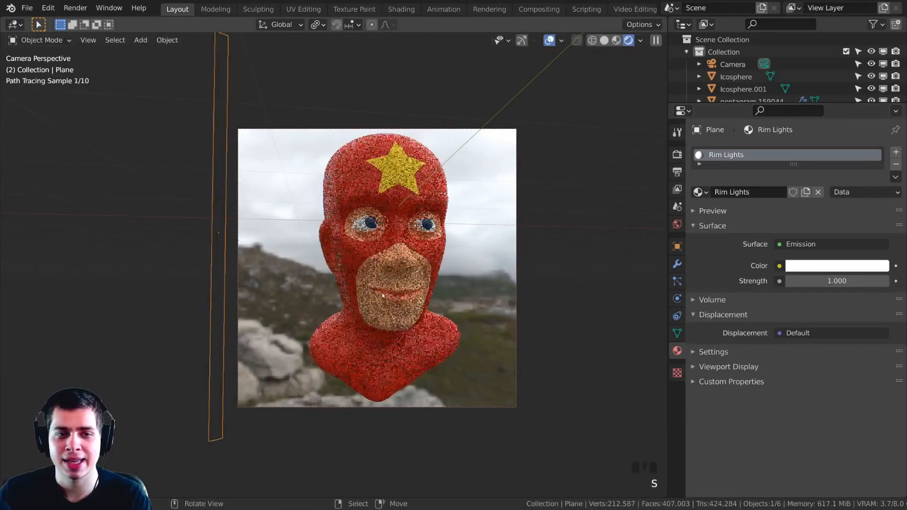
- Set the Rim Lights emission strength to 23.1 and move and rotate the strip beside the frame
mouse_move(837, 280)
left_mouse_down()
mouse_move(877, 281)
mouse_move(850, 280)
left_mouse_up()
key("g")
left_click(571, 313)
key("r")
left_click(590, 304)
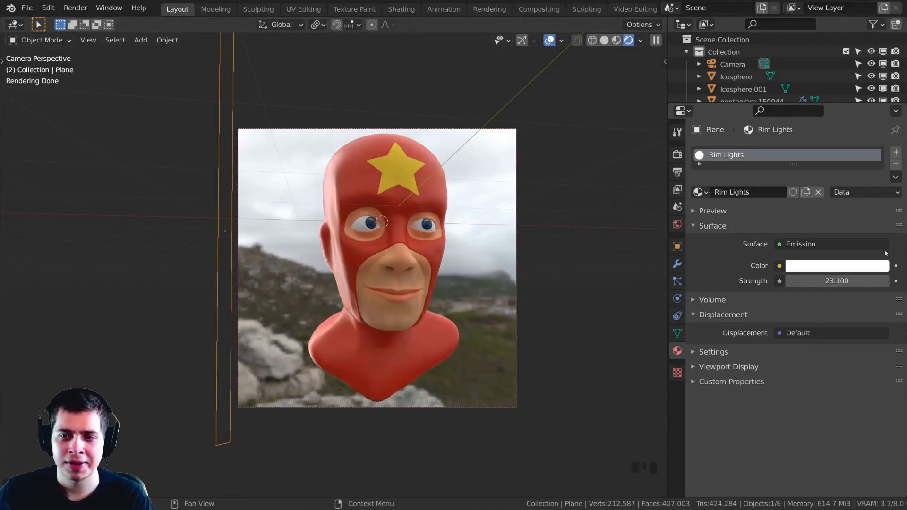
- Tint the Rim Lights emission color a pale blue and scale the strip up slightly
left_click(851, 267)
left_click_drag(828, 132, 831, 126)
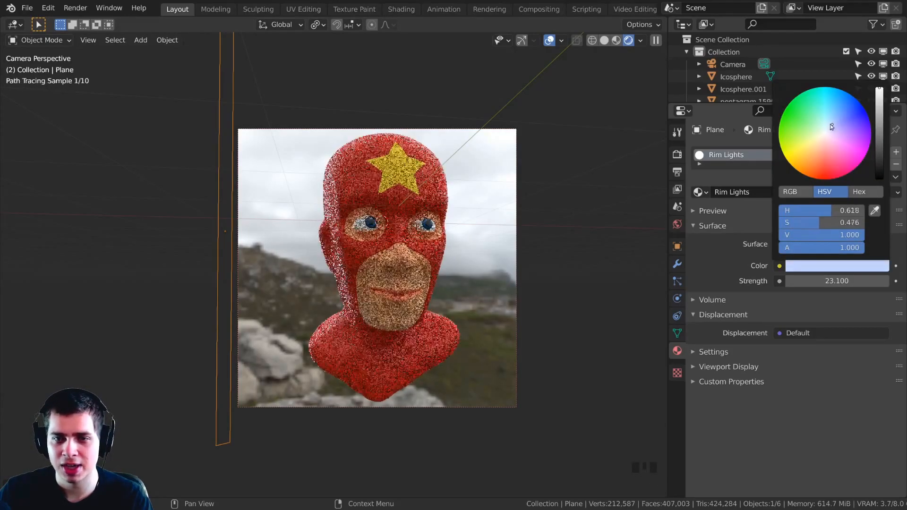
key("s")
left_click(648, 280)
left_click(849, 268)
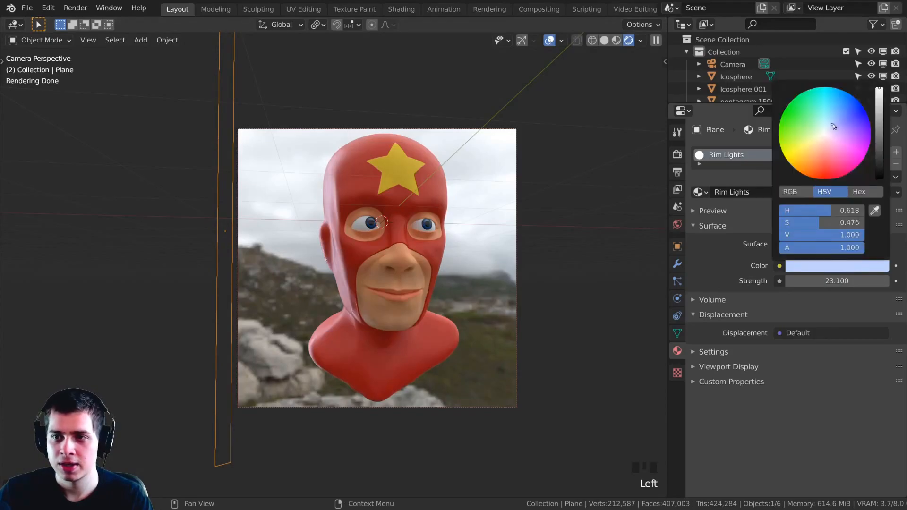
- Move the emissive rim light strip from outside the camera frame to just inside its left edge
key("s")
key("g")
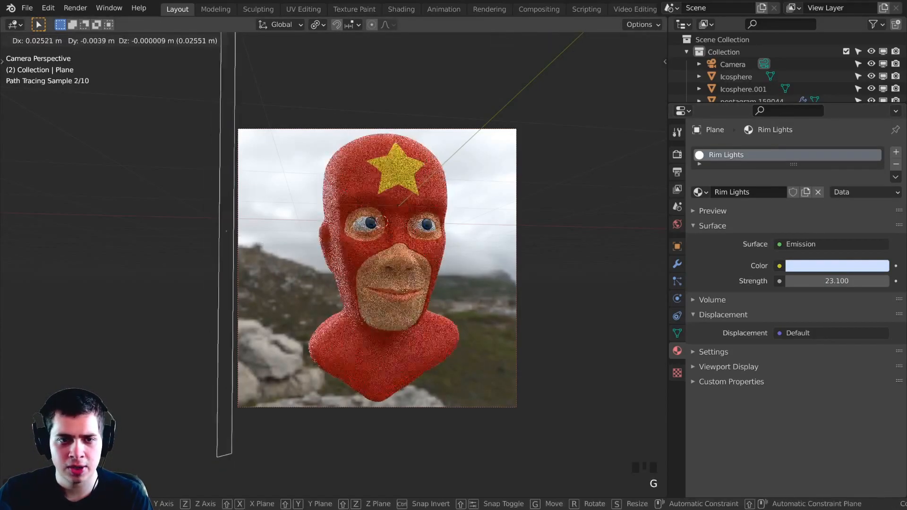
left_click(448, 291)
key("g")
left_click(344, 285)
key("g")
left_click(288, 216)
- Fine-tune the scale, position and rotation of the emissive strip inside the frame
key("s")
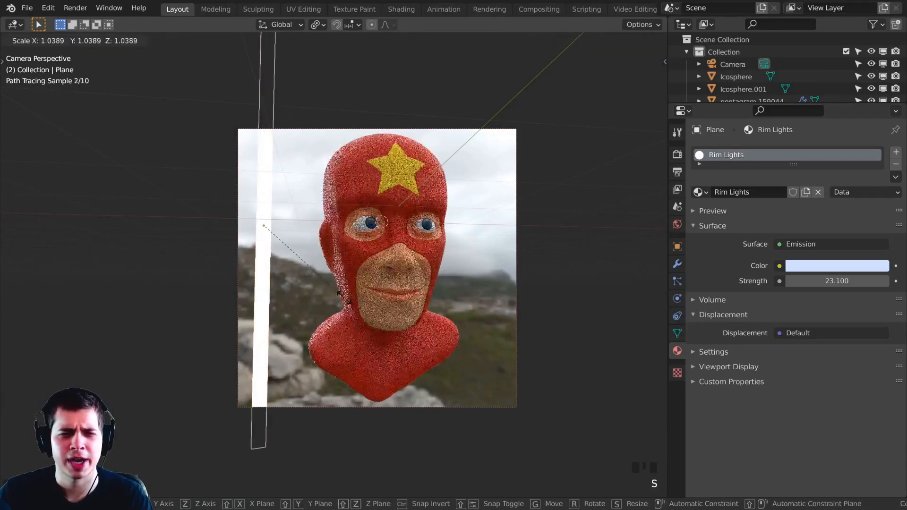
left_click(326, 239)
key("g")
left_click(330, 246)
key("r")
left_click(379, 255)
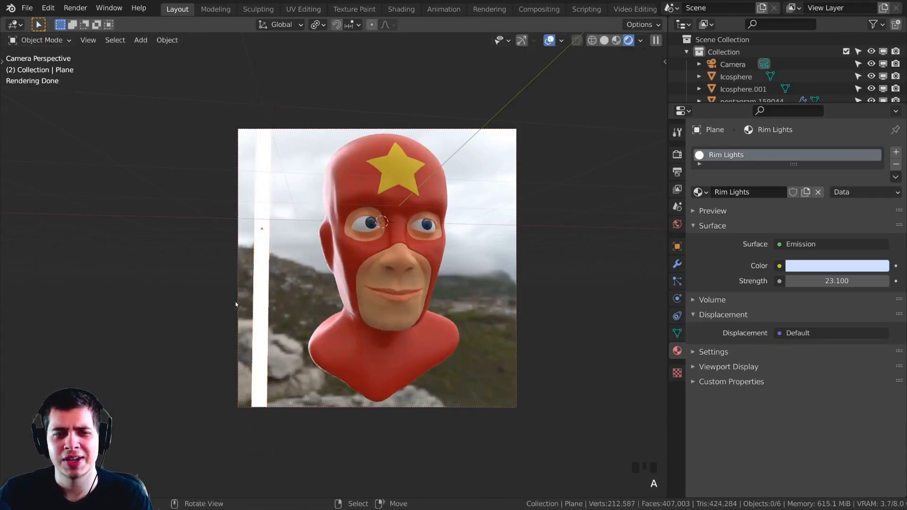
- Turn off Camera ray visibility for the strip so it lights the head without being rendered
middle_click_drag(365, 259, 336, 230, "shift")
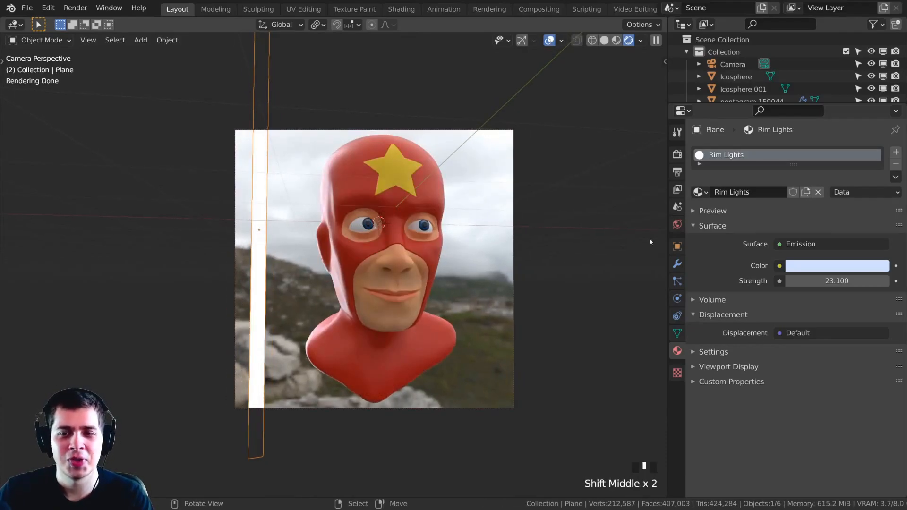
left_click(677, 247)
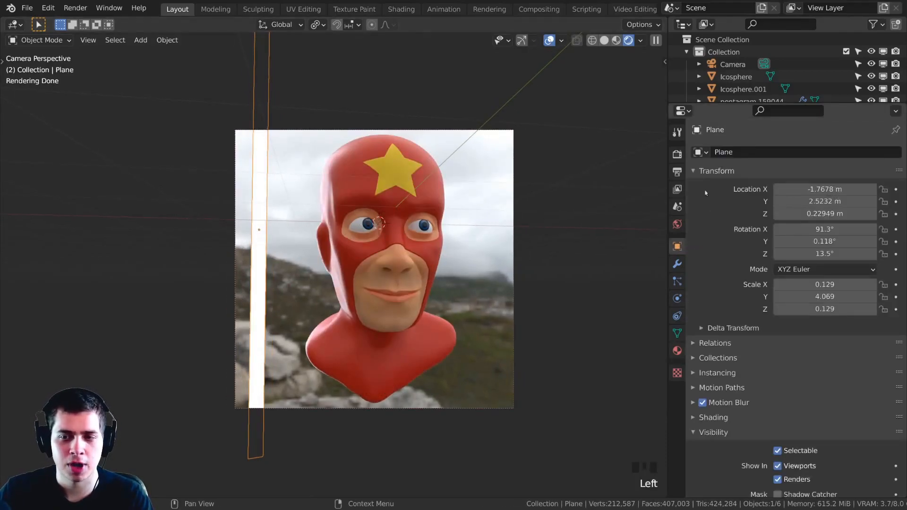
scroll(710, 197, "down", 7)
scroll(755, 242, "down", 3)
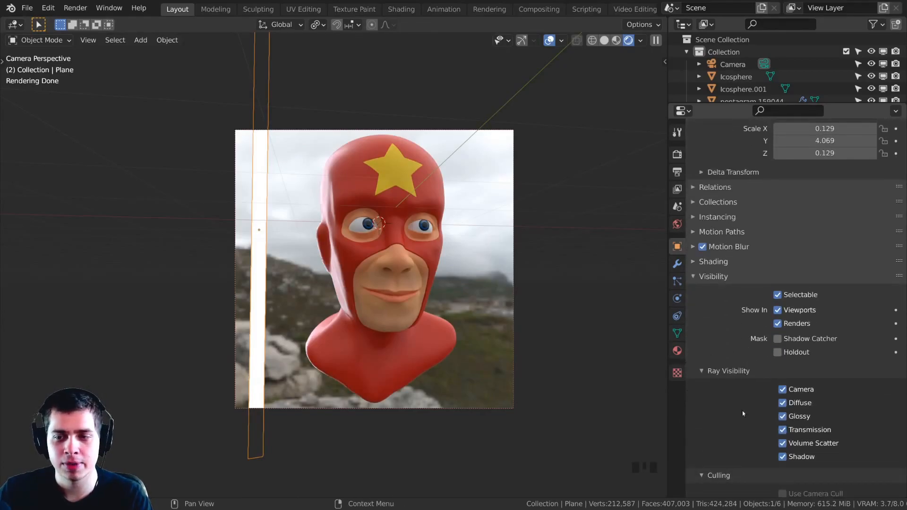
left_click(783, 389)
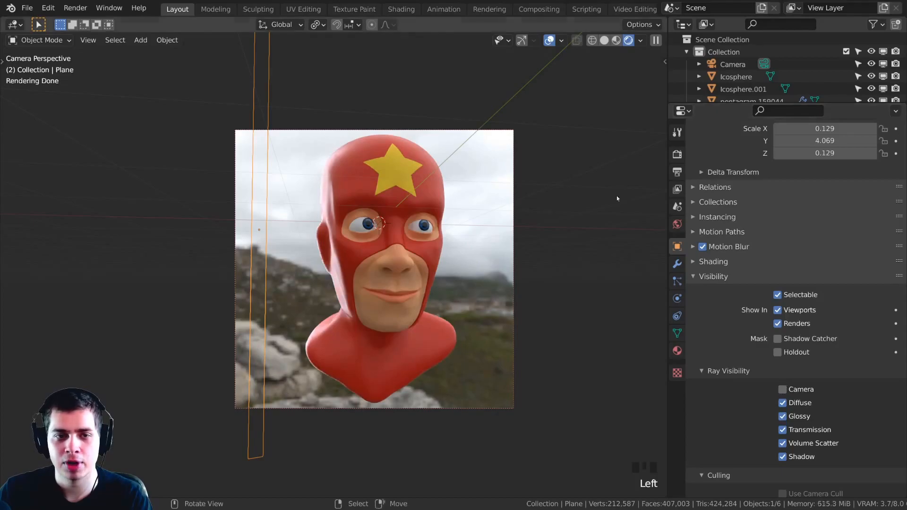
- Reselect the hidden strip, enlarge it to a scale of about 0.135 × 4.265 × 0.135 and shift it slightly
key("alt+a")
right_click(259, 257)
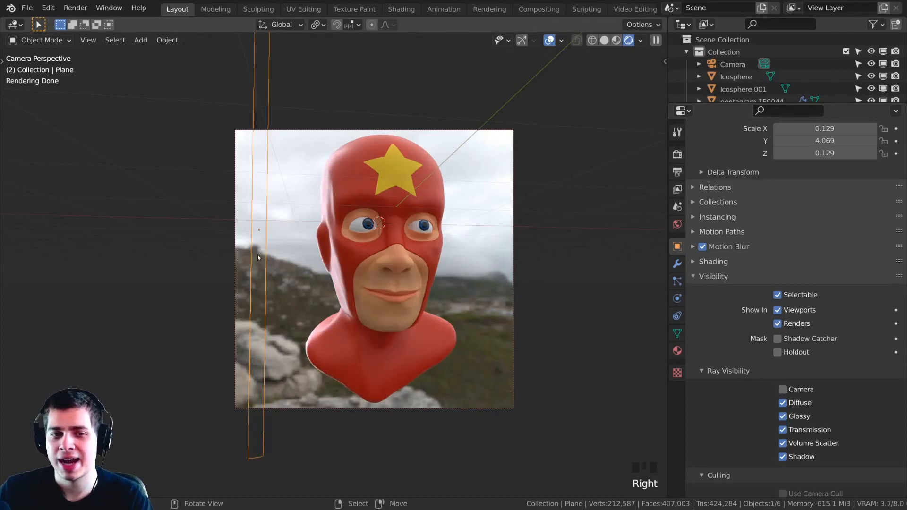
key("s")
left_click(371, 257)
key("g")
key("s")
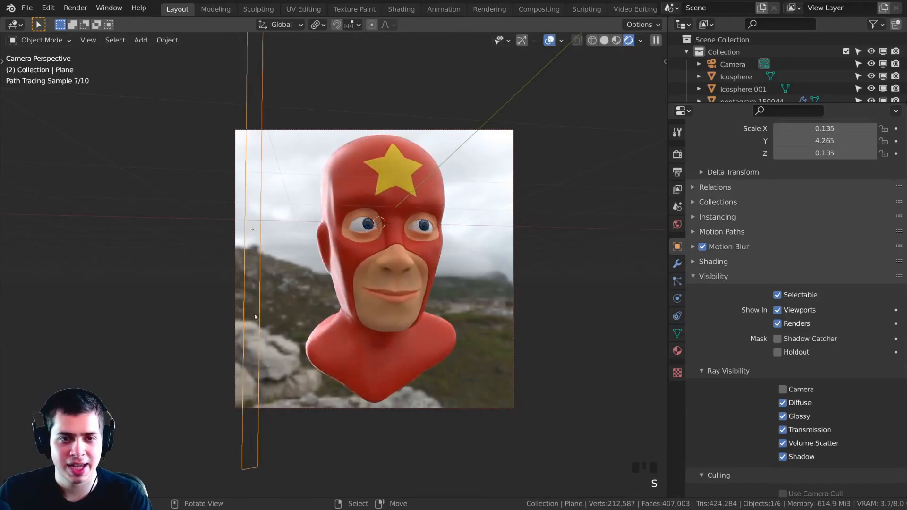
- Duplicate the strip to the opposite side of the head, rotate it and enlarge it to about 0.168 × 5.314 × 0.168
middle_click_drag(400, 341, 413, 327)
key("KP_0")
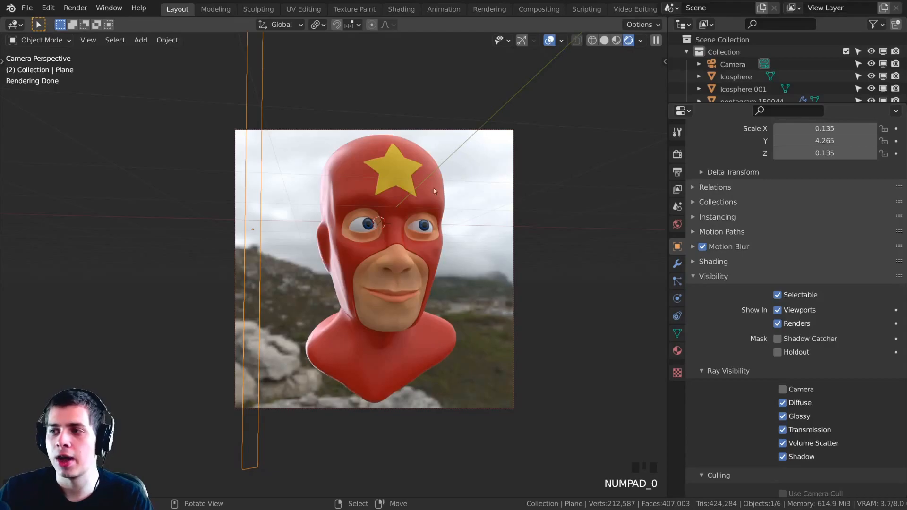
key("shift+d")
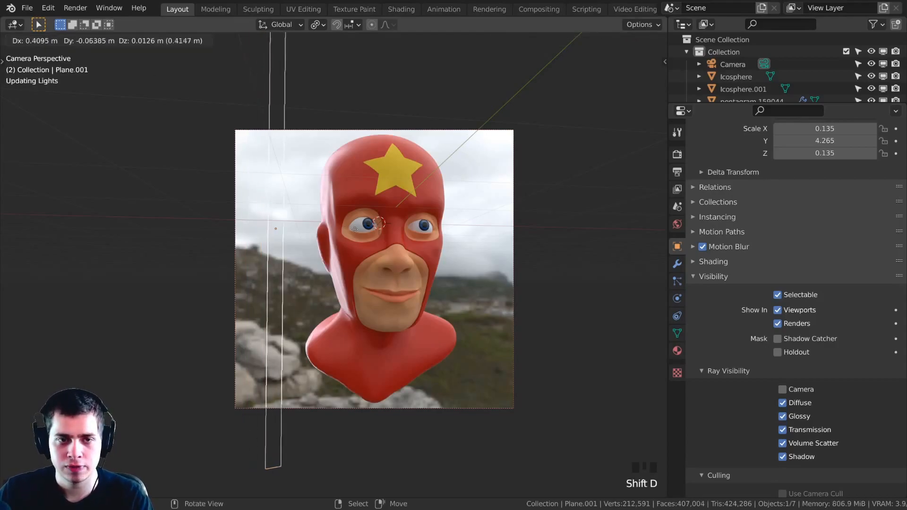
left_click(577, 229)
key("r")
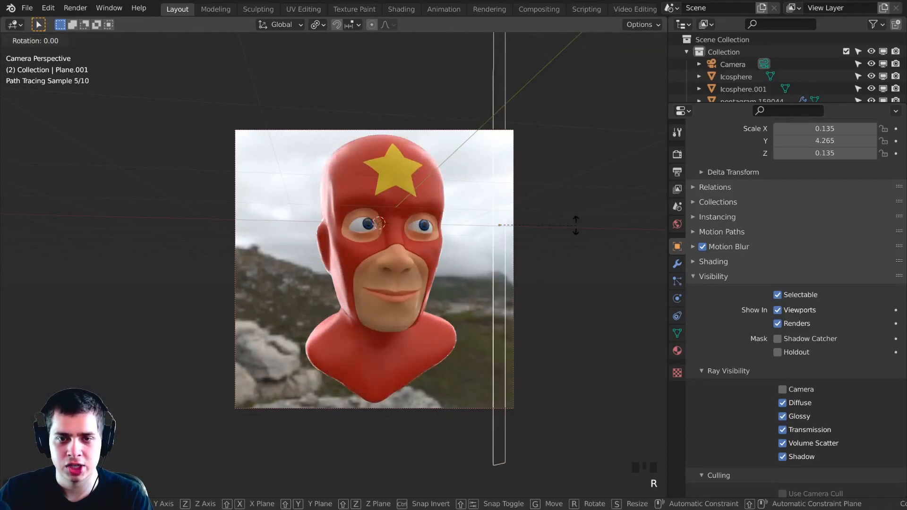
left_click(521, 133)
key("s")
left_click(595, 165)
key("r")
left_click(596, 136)
- Reposition and rotate the duplicated strip from the top view, and check its rim light in the rendered camera view
key("KP_7")
scroll(570, 146, "down", 6)
key("z")
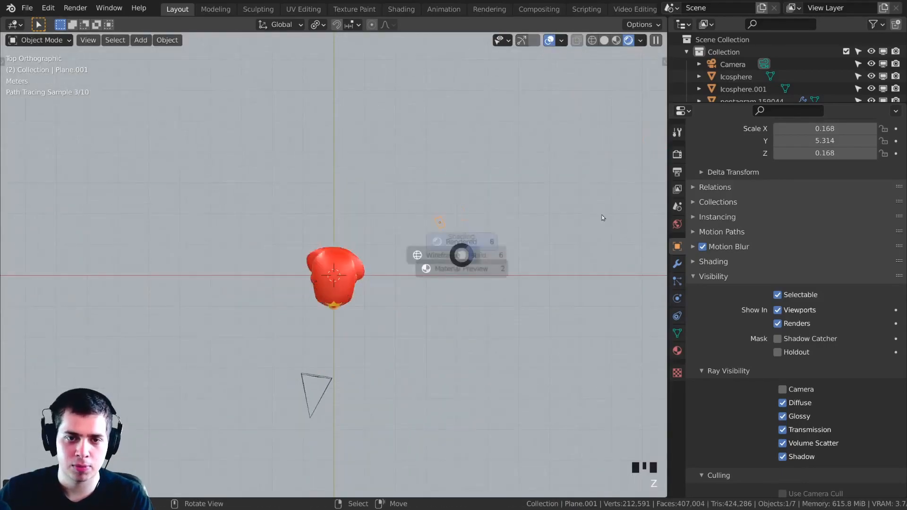
key("g")
left_click(468, 217)
key("r")
left_click(480, 222)
key("g")
left_click(481, 201)
key("KP_0")
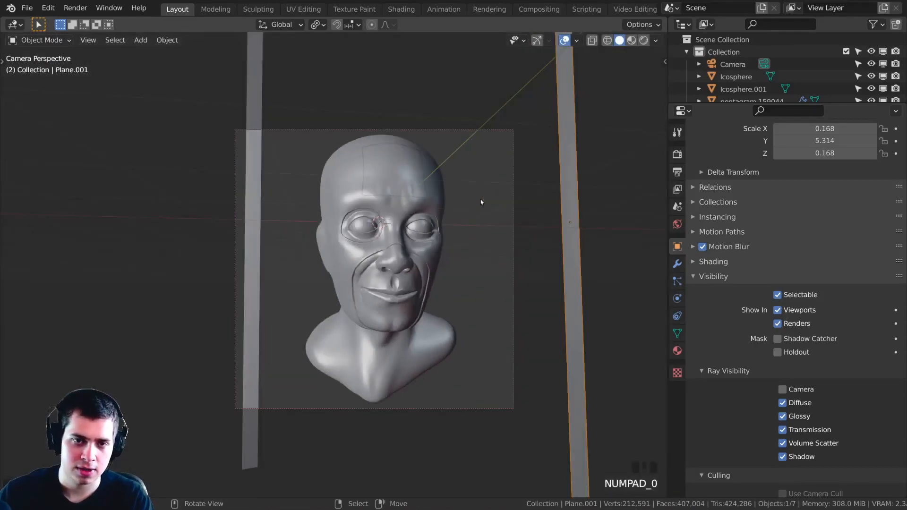
key("z")
middle_click_drag(469, 237, 438, 221, "shift")
scroll(431, 273, "up", 1)
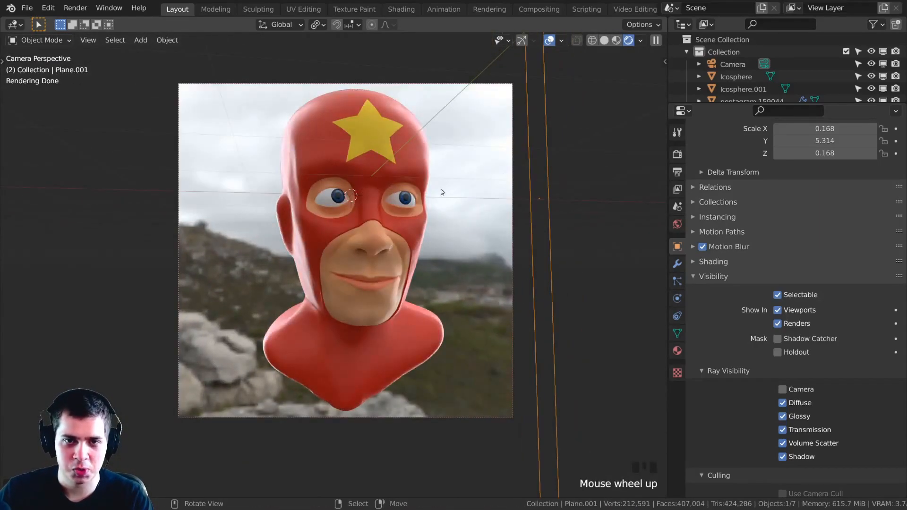
- Refine the duplicated strip's placement, angle and size to about 0.188 × 5.935 × 0.188, strengthening the rim light on that side
key("KP_7")
scroll(435, 240, "down", 2)
key("g")
left_click(461, 201)
key("r")
left_click(456, 179)
key("g")
left_click(455, 174)
key("KP_0")
key("g")
left_click(457, 140)
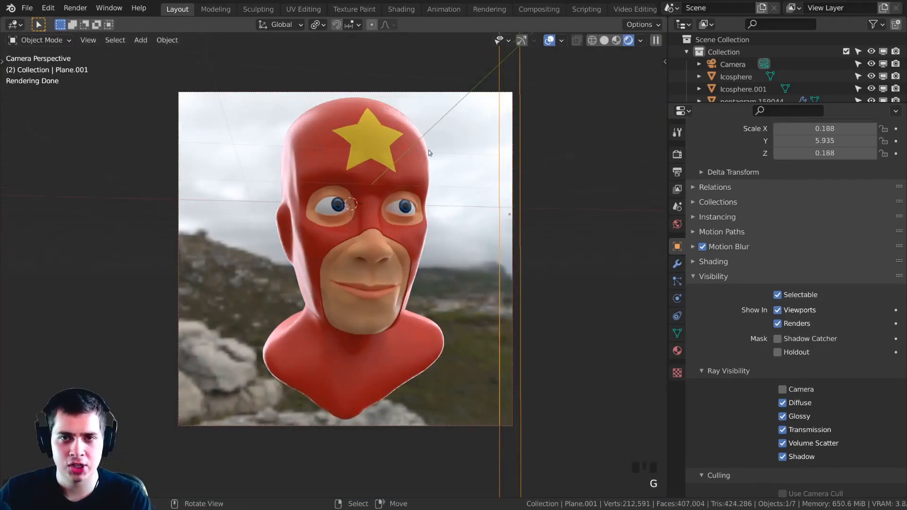
- Switch to solid shading outside the camera view and add a circle mesh for the main light
middle_click_drag(477, 267, 465, 264, "shift")
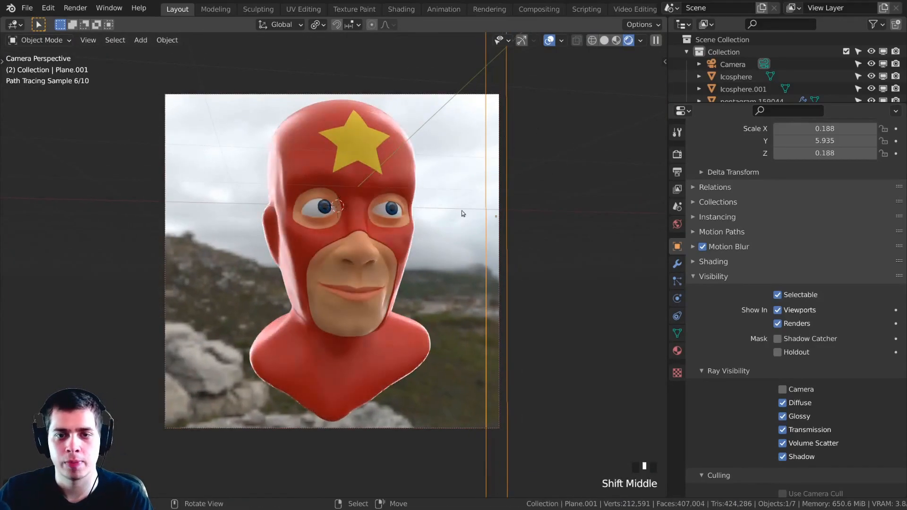
scroll(466, 237, "up", 2)
middle_click_drag(466, 217, 467, 227, "shift")
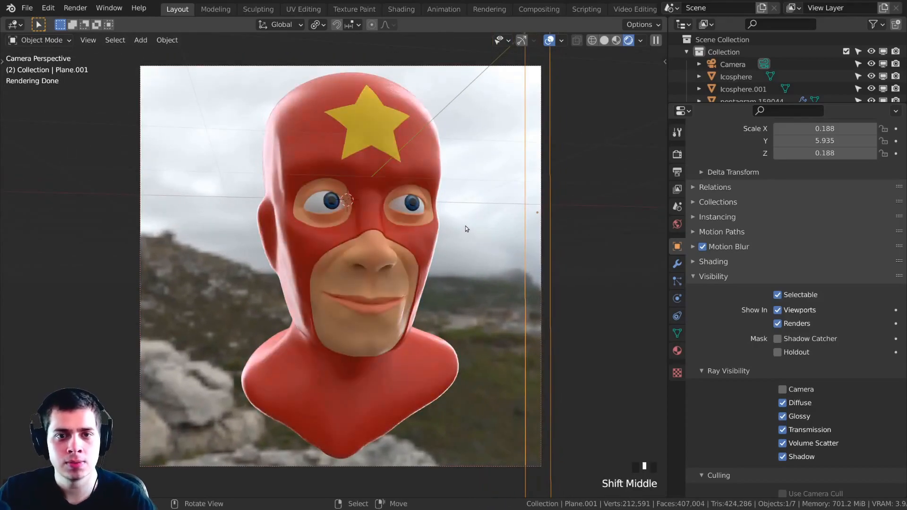
scroll(466, 226, "down", 1)
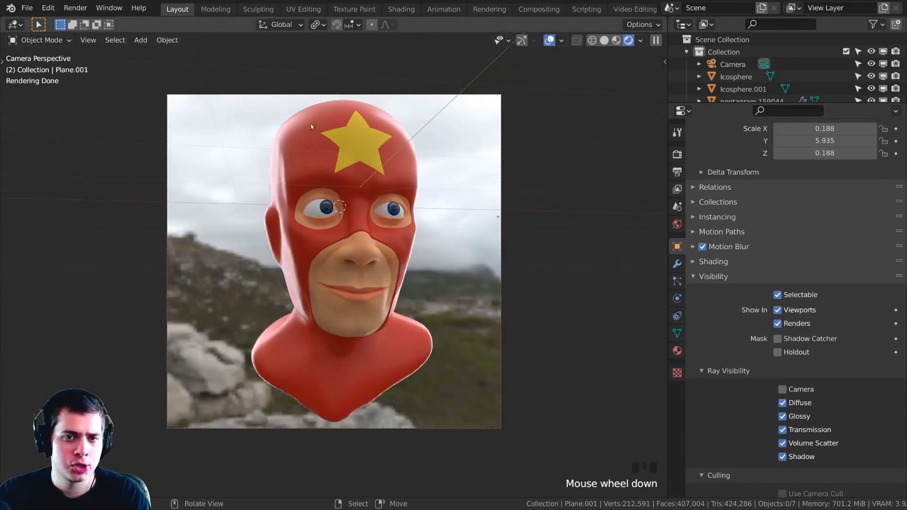
middle_click_drag(311, 124, 308, 141)
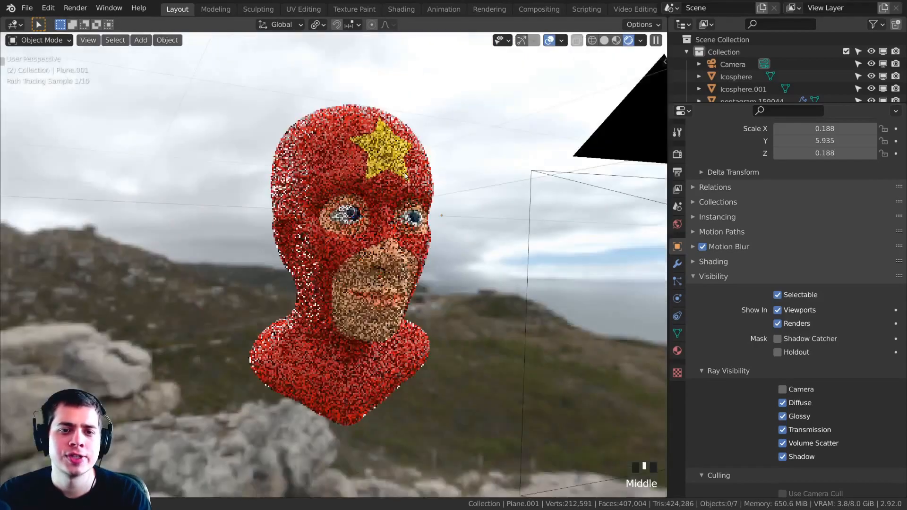
key("z")
left_click(453, 208)
scroll(472, 206, "up", 2)
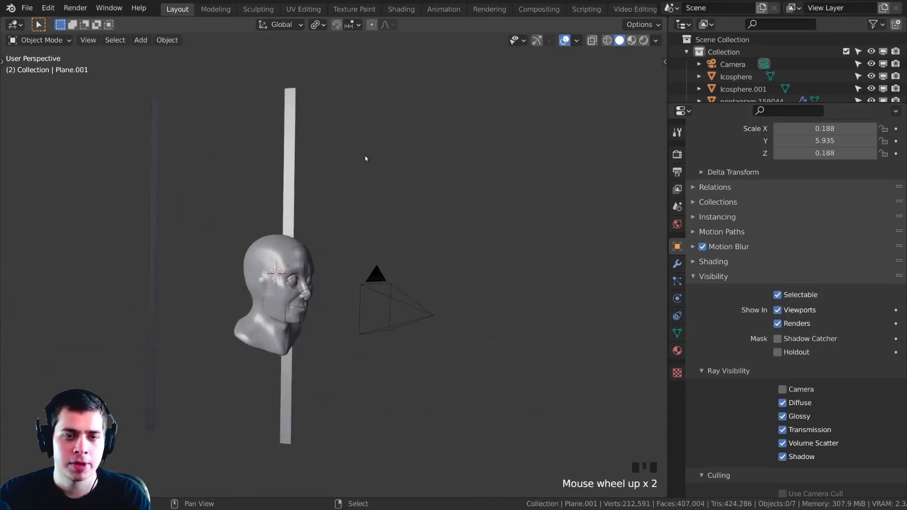
key("shift+a")
mouse_move(360, 157)
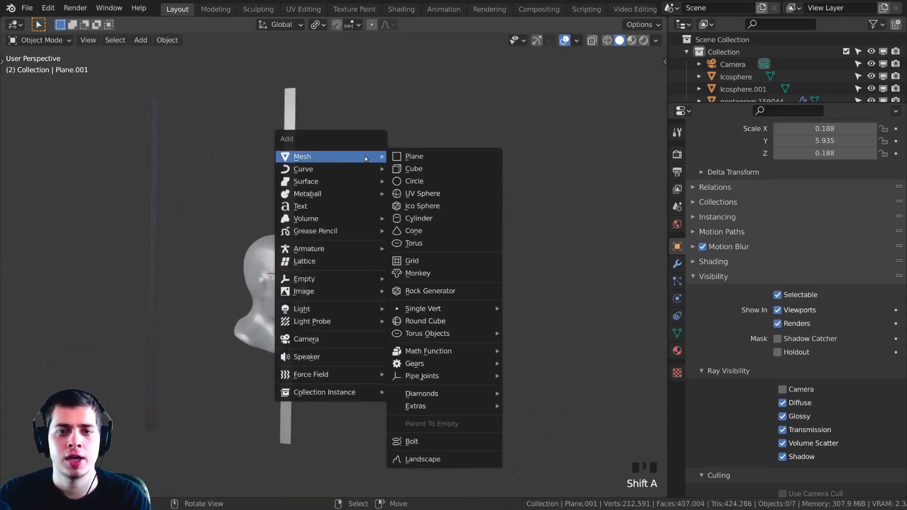
left_click(419, 182)
middle_click_drag(347, 252, 328, 231)
key("shift+a")
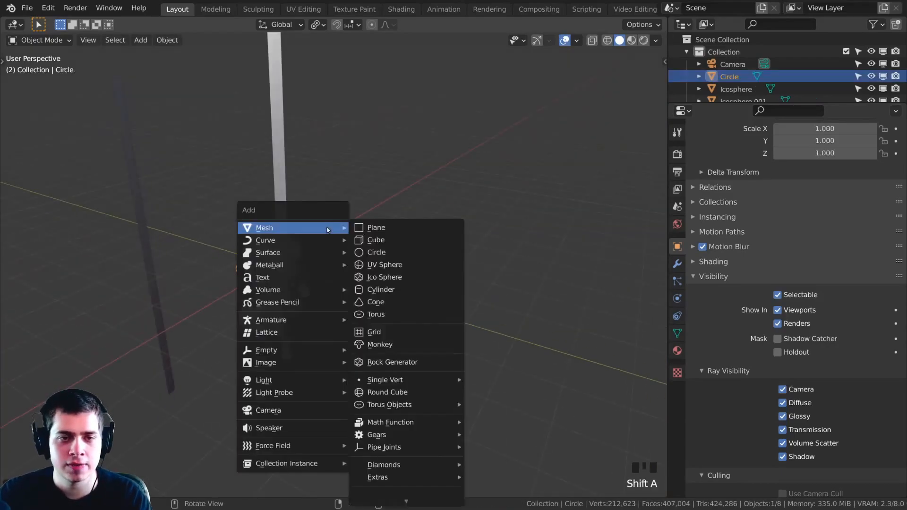
mouse_move(324, 373)
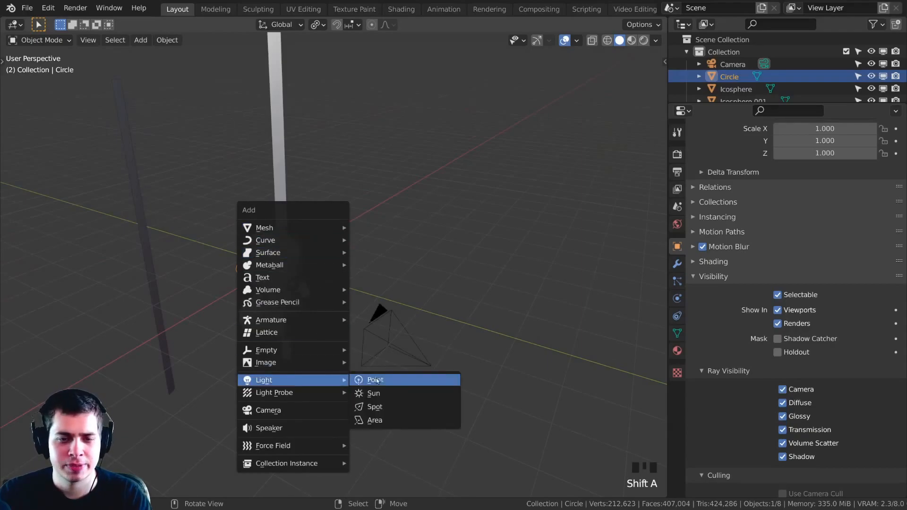
key("Escape")
- Fill the circle mesh with a face in Edit Mode and return to Object Mode
middle_click_drag(364, 207, 401, 222)
scroll(400, 222, "up", 2)
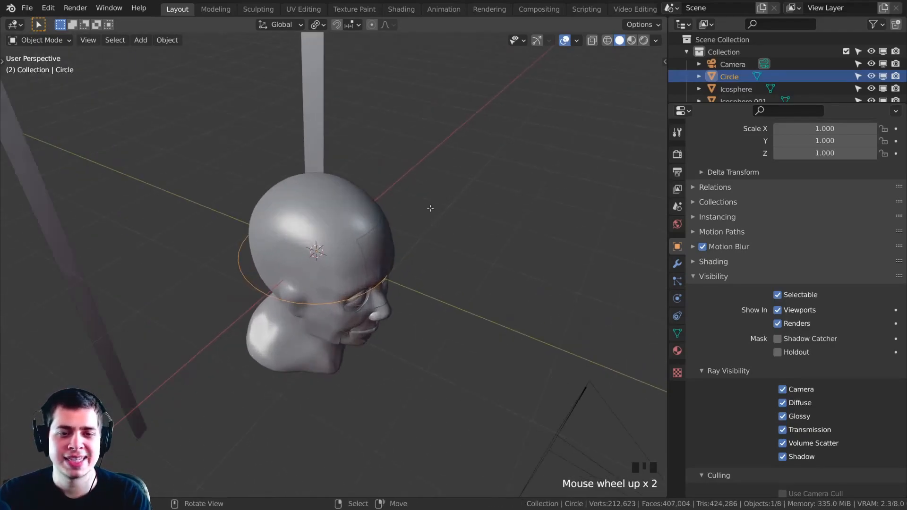
key("Tab")
key("f")
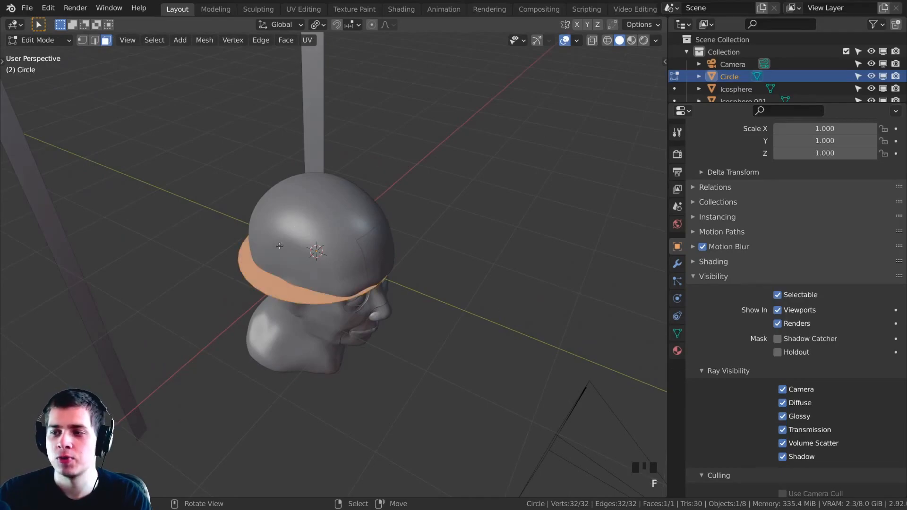
mouse_move(417, 210)
middle_mouse_down()
mouse_move(441, 251)
mouse_move(436, 208)
mouse_move(477, 177)
middle_mouse_up()
key("Tab")
- Shrink the filled circle to a scale of about 0.459, move it away from the head and rotate it to aim the light
key("s")
left_click(433, 203)
key("r")
left_click(406, 274)
key("g")
left_click(611, 205)
key("s")
left_click(584, 192)
key("r")
left_click(598, 183)
- Adjust the circle's position and scale from the camera view, keeping it out of the frame
key("KP_0")
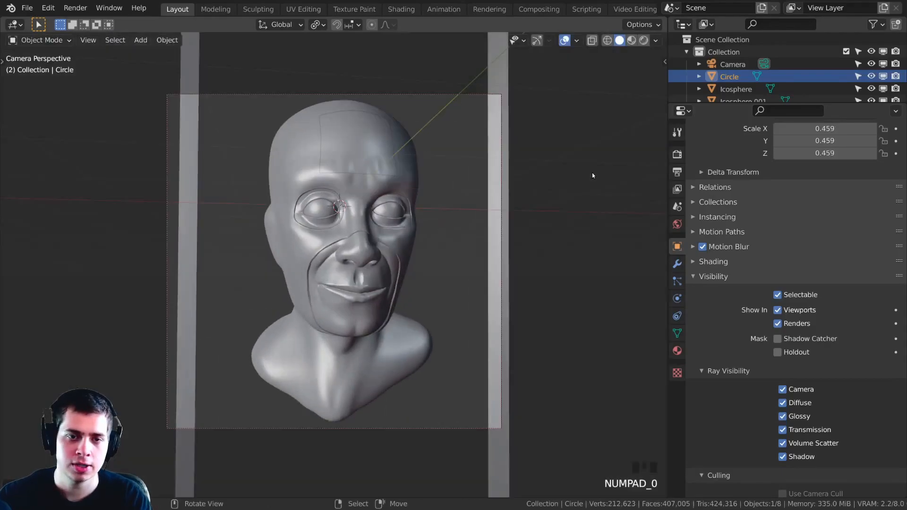
scroll(592, 176, "down", 4)
key("g")
left_click(528, 202)
key("s")
left_click(530, 204)
- Create a material named Main Light on the circle and set its surface shader to Emission
left_click(677, 351)
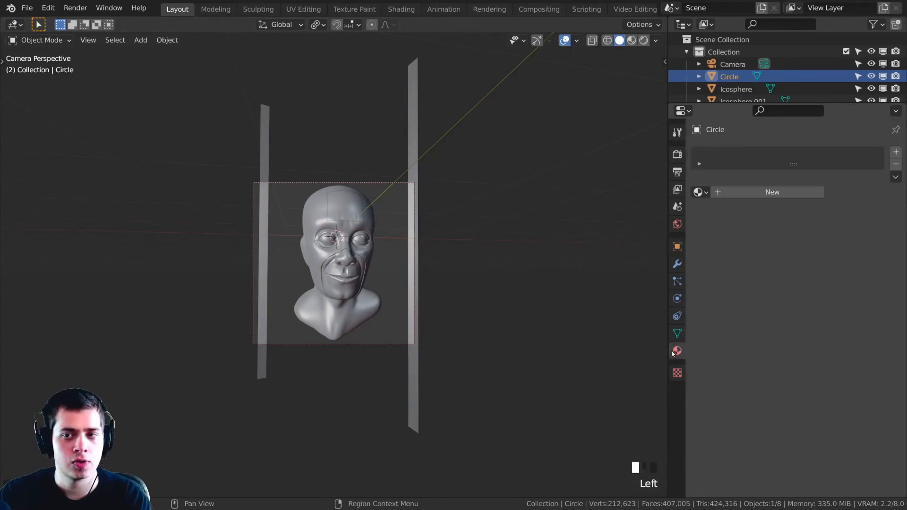
left_click(753, 192)
left_click(744, 192)
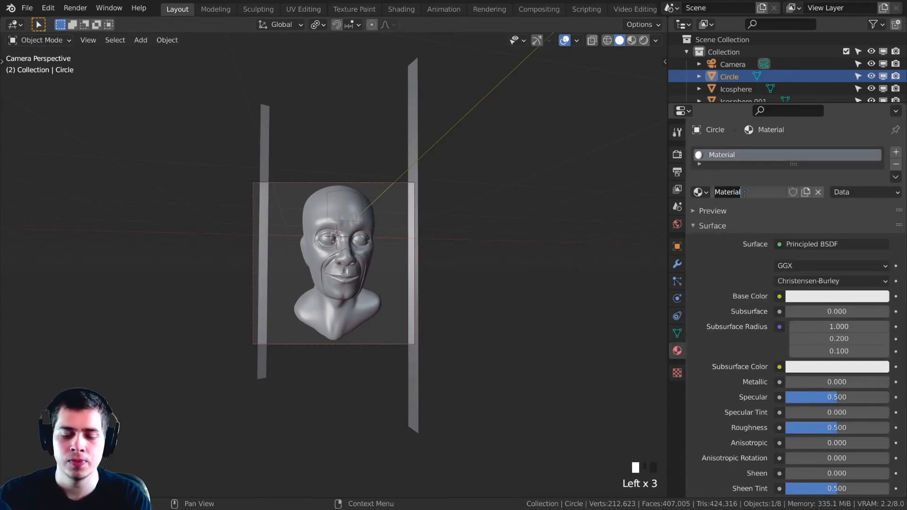
type("Main")
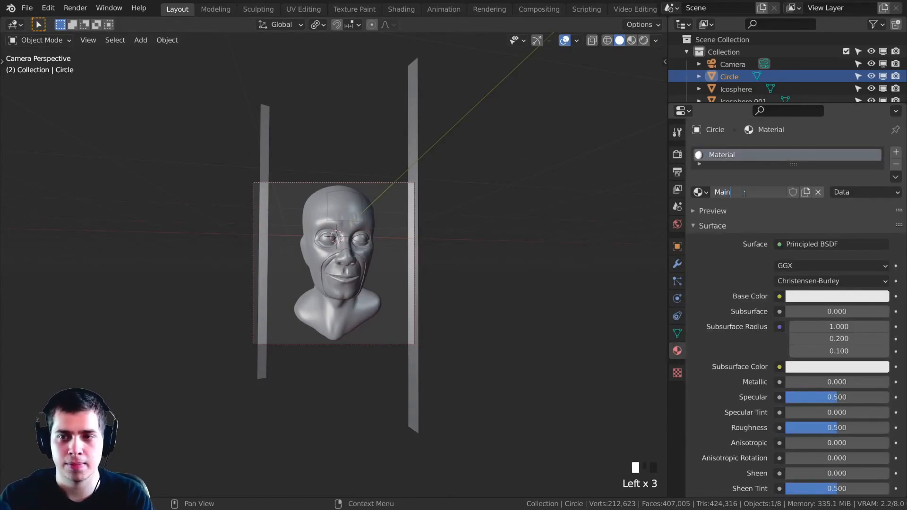
type(" Light")
key("Return")
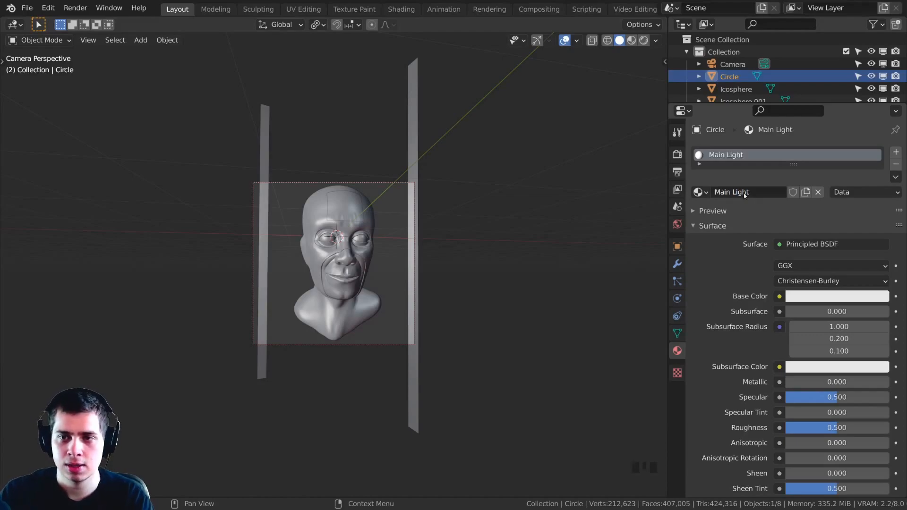
left_click(799, 244)
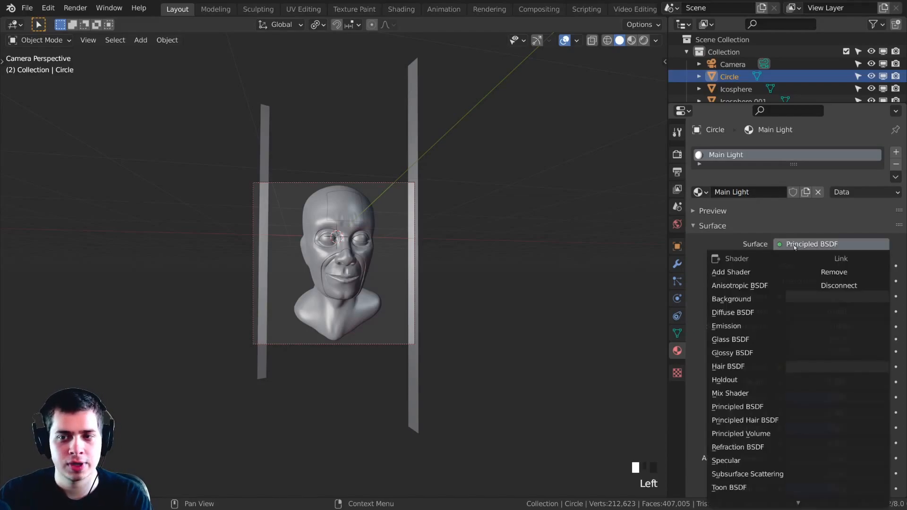
left_click(733, 326)
- Set the Main Light emission strength to 36.4 in rendered view and tint its color a pale warm orange
key("z")
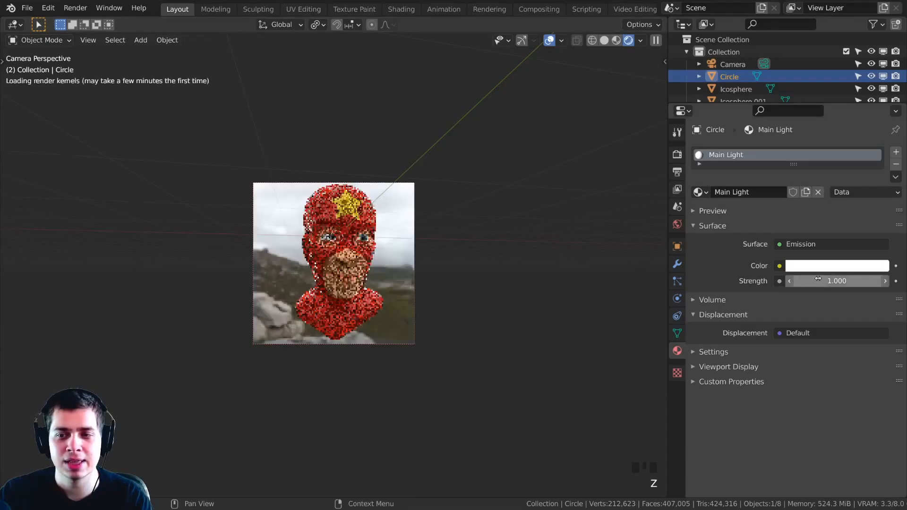
mouse_move(837, 281)
left_mouse_down()
mouse_move(889, 281)
mouse_move(849, 281)
left_mouse_up()
scroll(613, 303, "up", 4)
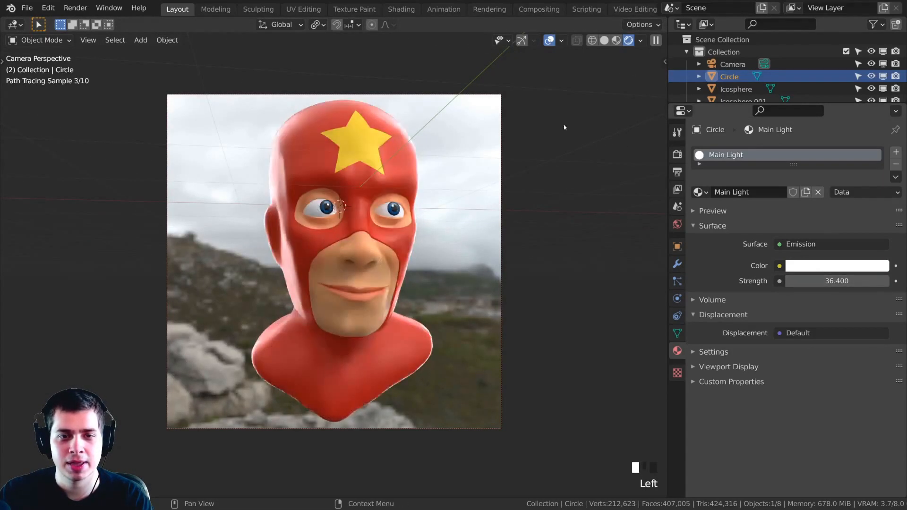
left_click(848, 265)
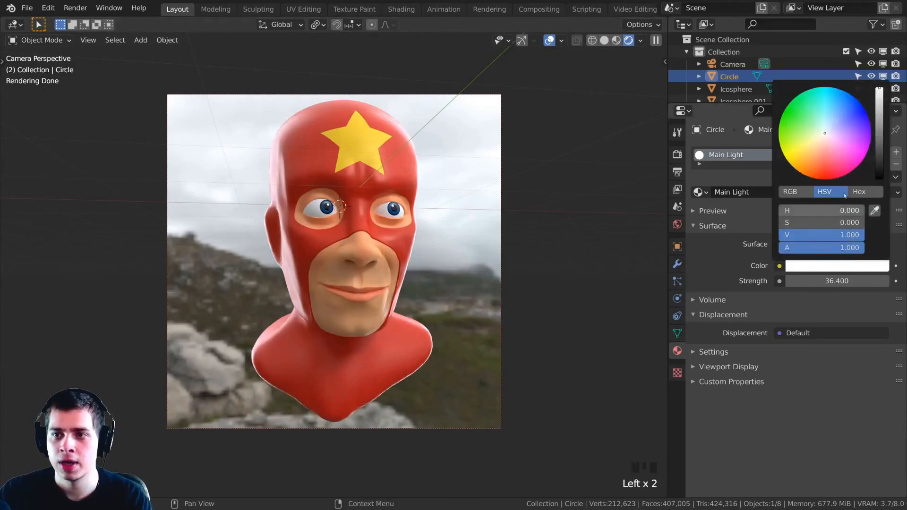
left_click_drag(825, 141, 820, 142)
- Limit the camera's render region to a band around the eyes for a closer look at the lighting
middle_click_drag(418, 201, 419, 208, "shift")
key("ctrl+b")
left_click_drag(302, 192, 458, 257)
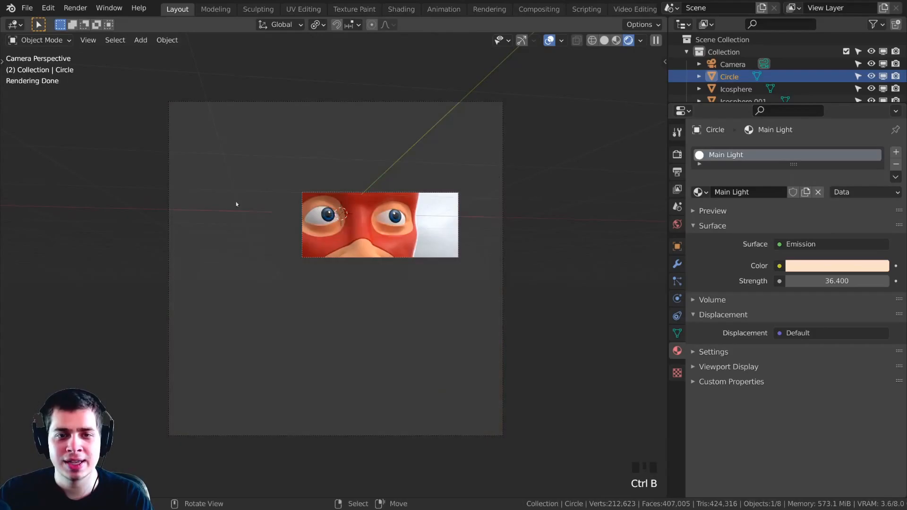
middle_click_drag(237, 201, 341, 269, "shift")
scroll(469, 206, "up", 4)
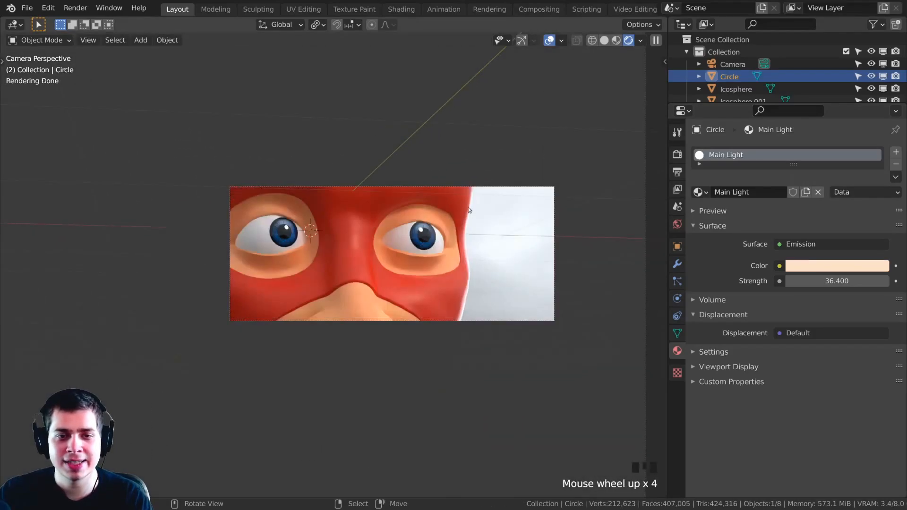
- Extend the camera's render region from the eye band to the whole camera frame
scroll(344, 209, "up", 3)
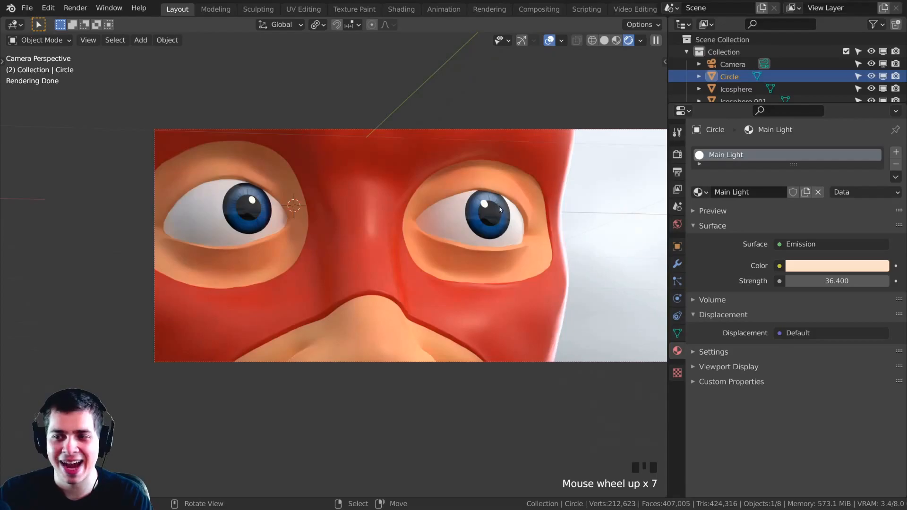
scroll(496, 210, "down", 1)
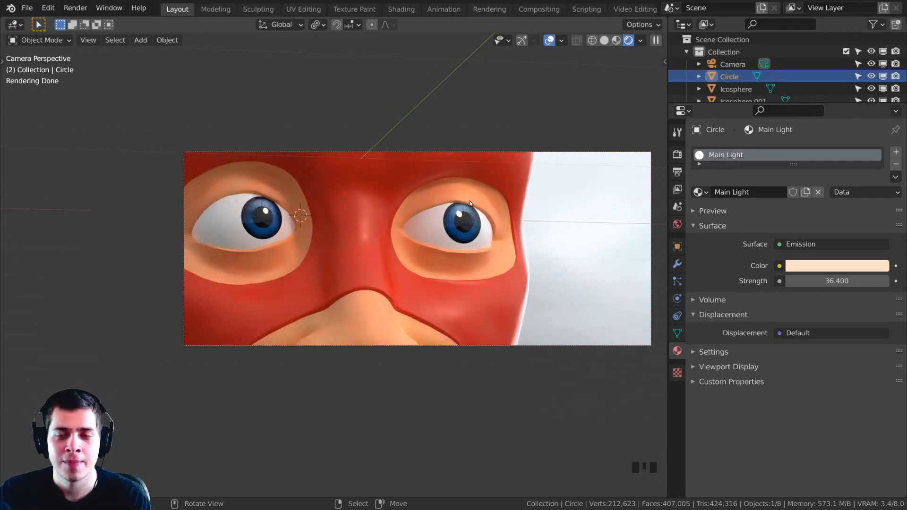
scroll(476, 182, "down", 7)
key("ctrl+b")
mouse_move(579, 85)
left_mouse_down()
mouse_move(519, 166)
mouse_move(109, 473)
left_mouse_up()
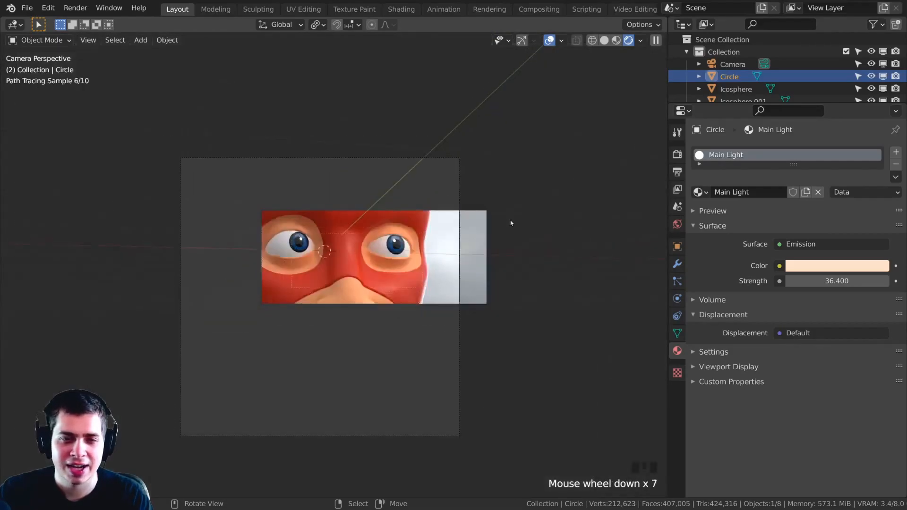
scroll(369, 411, "down", 1)
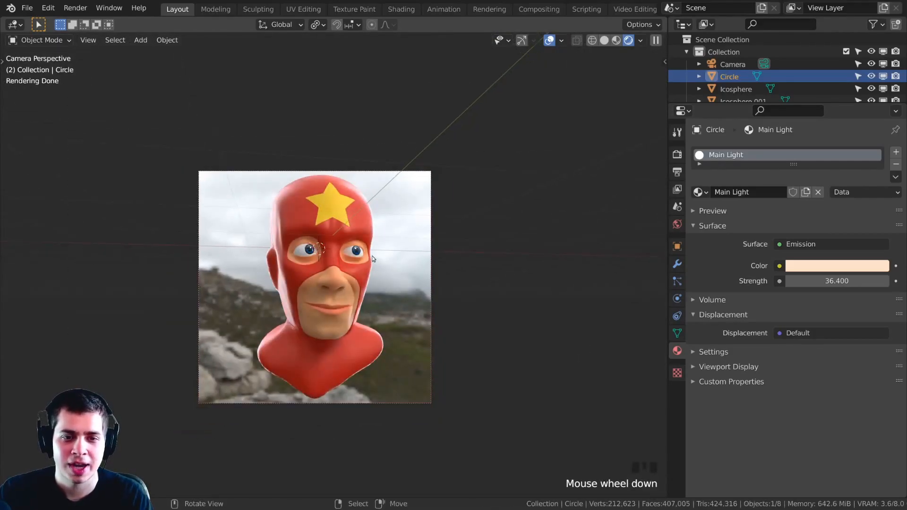
- Raise the Main Light material's emission strength to 45.4
scroll(403, 264, "up", 2)
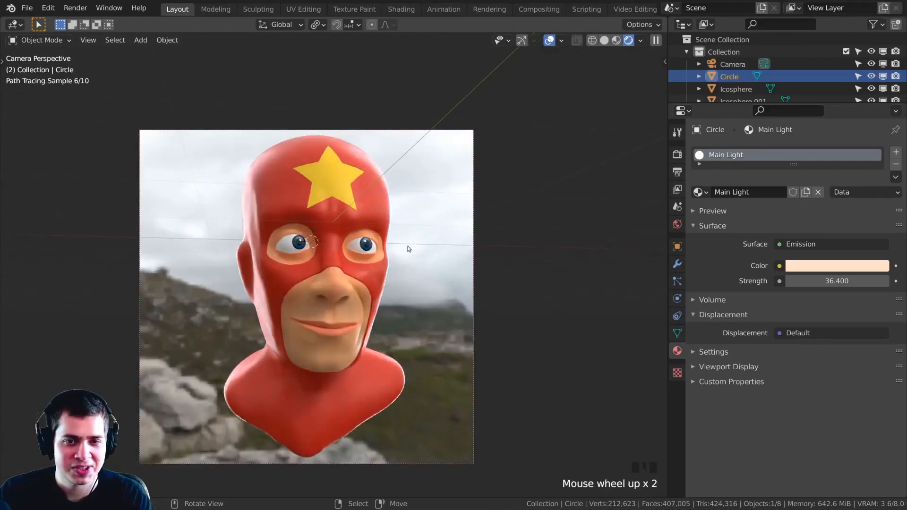
scroll(331, 302, "down", 1)
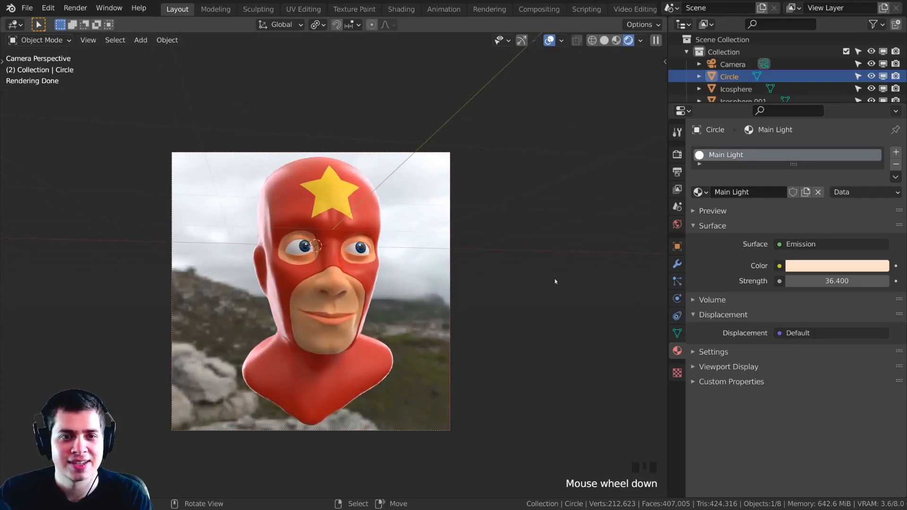
left_click_drag(837, 282, 879, 281)
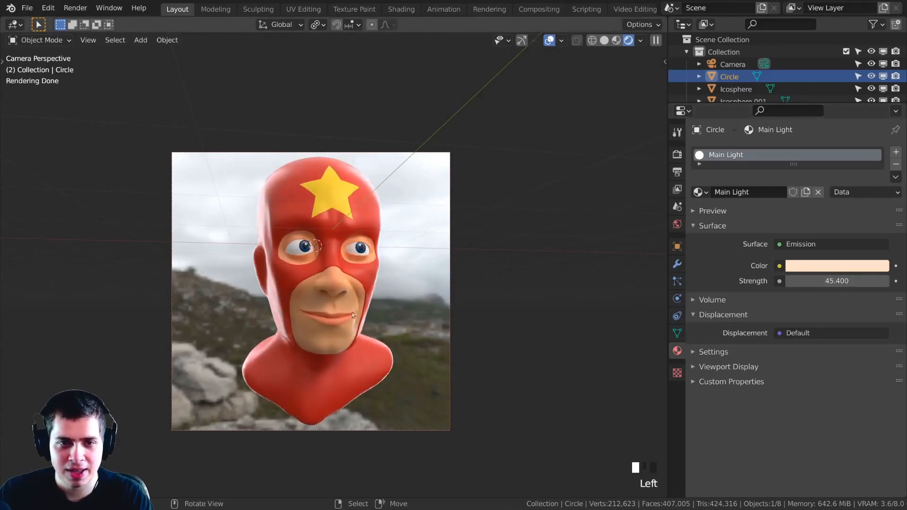
- Duplicate the main light circle in solid view, place the copy below the camera, tilt it up towards the face and shrink it slightly
key("z")
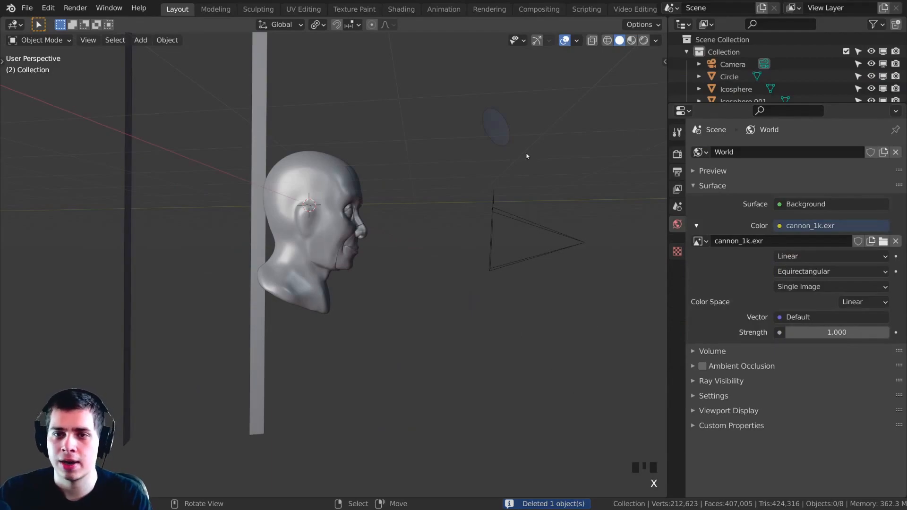
right_click(498, 131)
key("shift+d")
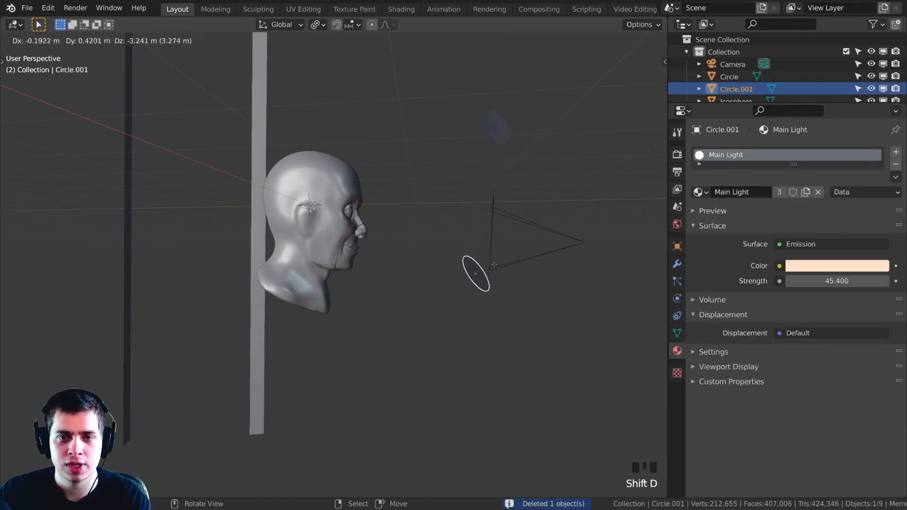
left_click(475, 337)
key("r")
left_click(496, 390)
key("s")
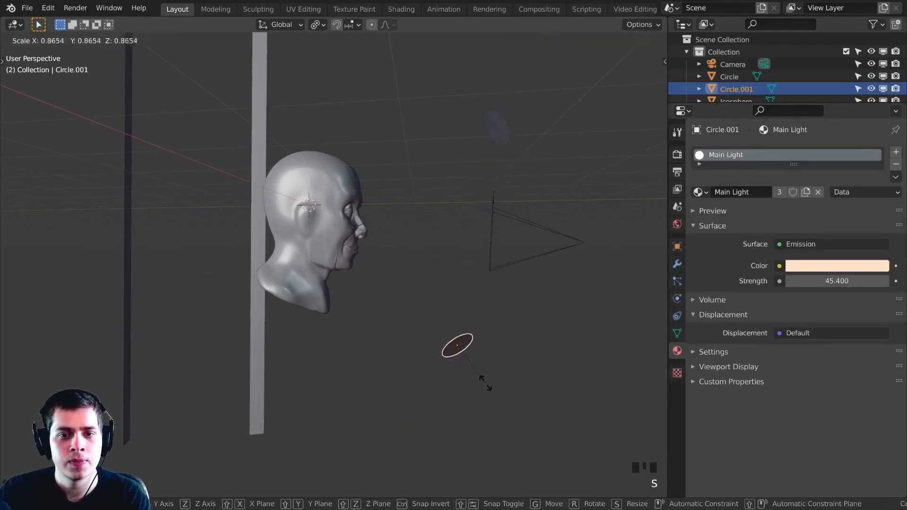
left_click(483, 384)
- Refine the duplicated circle's rotation and position, keeping it below the camera frame when seen through the camera
key("g")
left_click(476, 387)
middle_click_drag(475, 387, 531, 353)
key("r")
key("g")
left_click(439, 356)
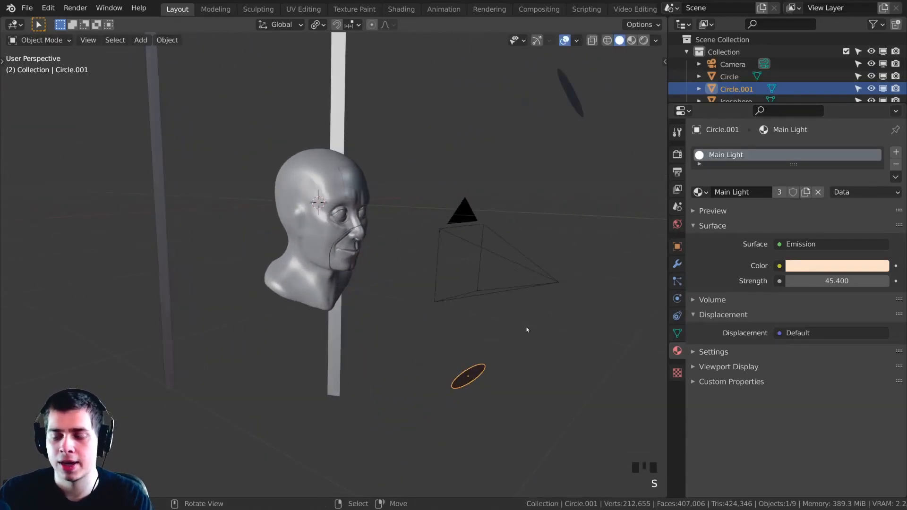
key("KP_0")
scroll(472, 421, "down", 3)
key("g")
left_click(443, 385)
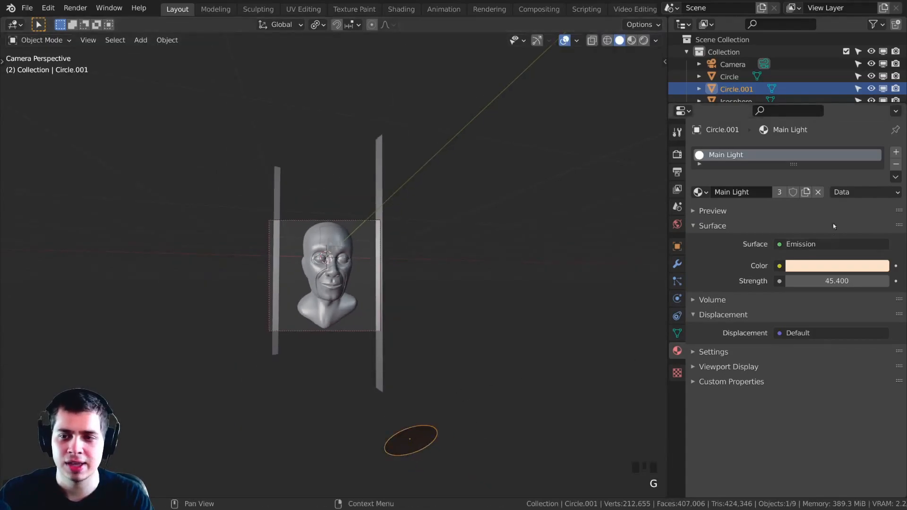
- Make the duplicated circle's Main Light material a single-user copy and change its emission color to a saturated orange
left_click(807, 192)
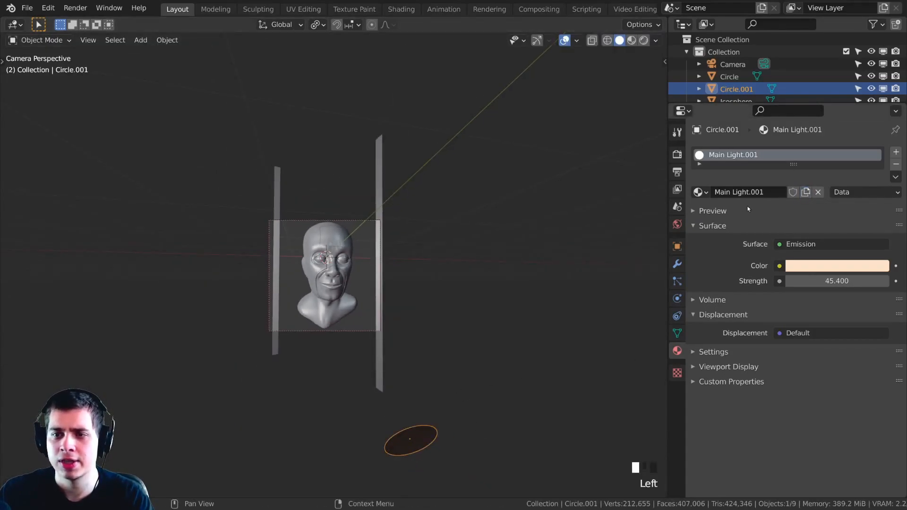
left_click(806, 262)
left_click(807, 159)
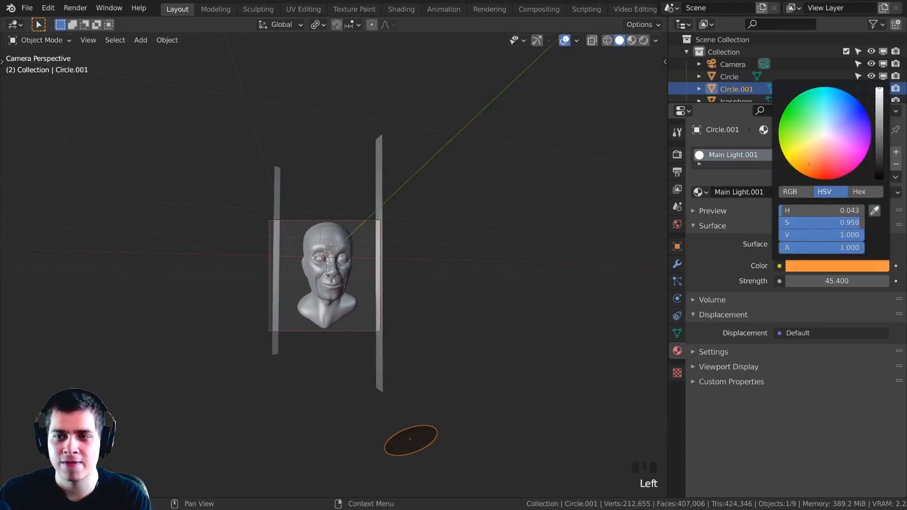
- Switch to rendered view and reposition the orange light beneath the head
key("z")
key("g")
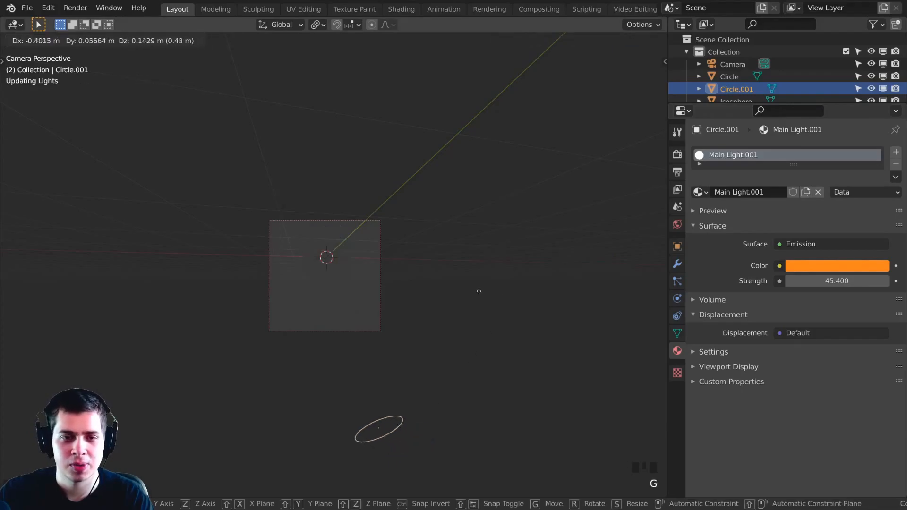
left_click(474, 298)
scroll(464, 322, "up", 3)
key("g")
left_click(486, 321)
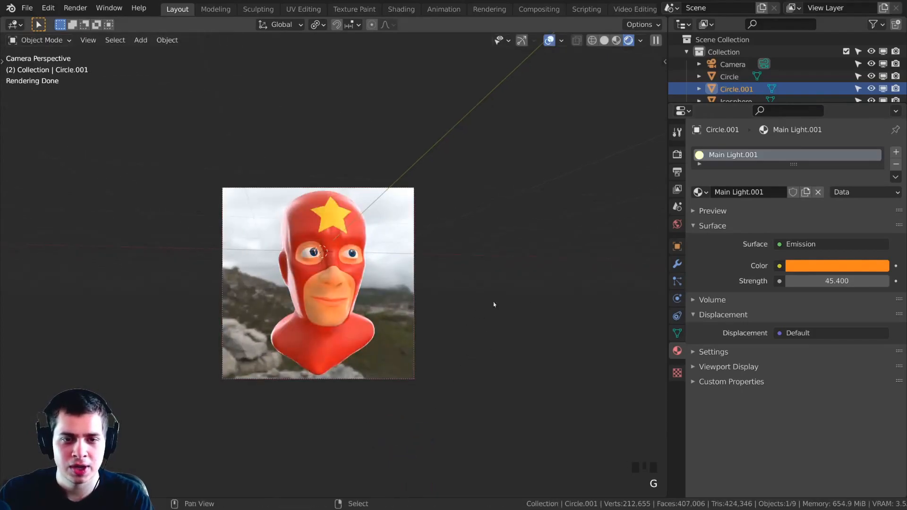
- Adjust the size of the orange light and shift it sideways below the frame
middle_click_drag(494, 305, 484, 235, "shift")
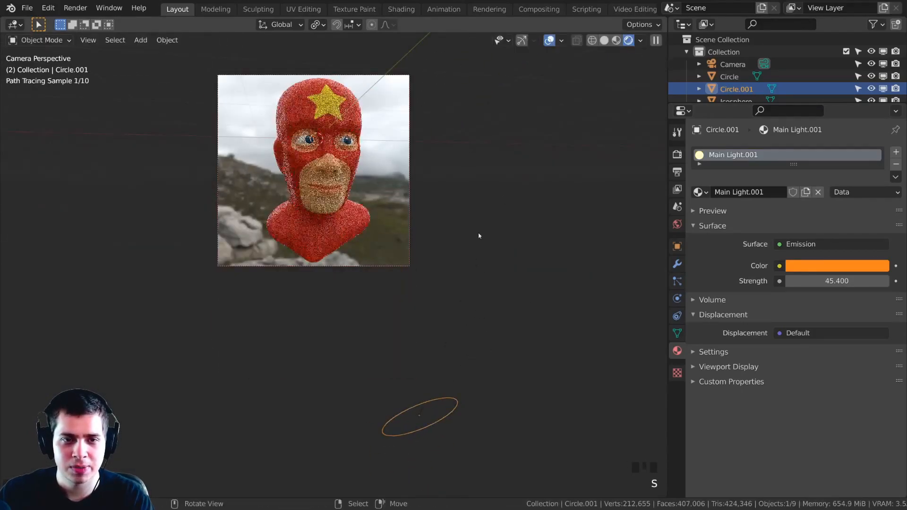
key("s")
left_click(424, 229)
key("s")
left_click(427, 254)
middle_click_drag(427, 257, 426, 260, "shift")
key("g")
left_click(452, 259)
- Hide and restore the orange light to compare its effect on the face, and rescale it
key("h")
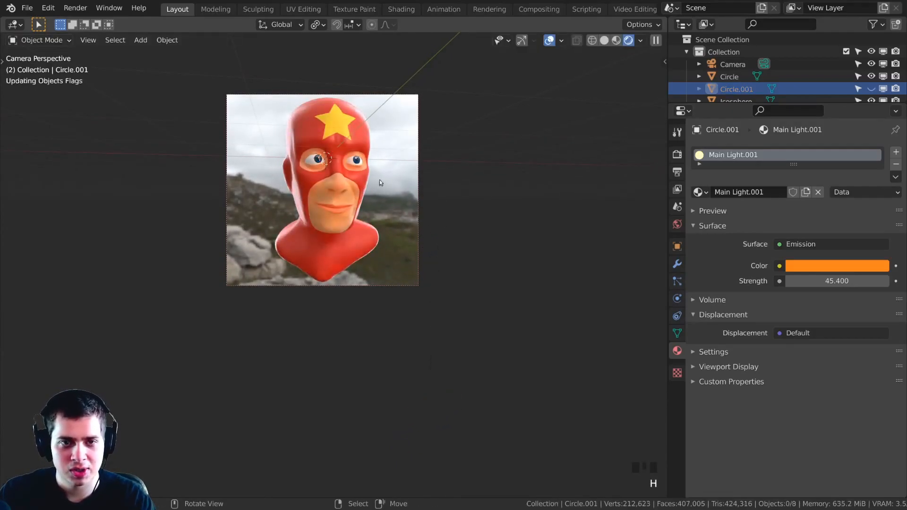
key("alt+h")
key("s")
left_click(529, 276)
- Deselect everything and lower the orange light's emission strength to 40.5
key("alt+a")
middle_click_drag(369, 203, 419, 245, "shift")
scroll(411, 233, "up", 3)
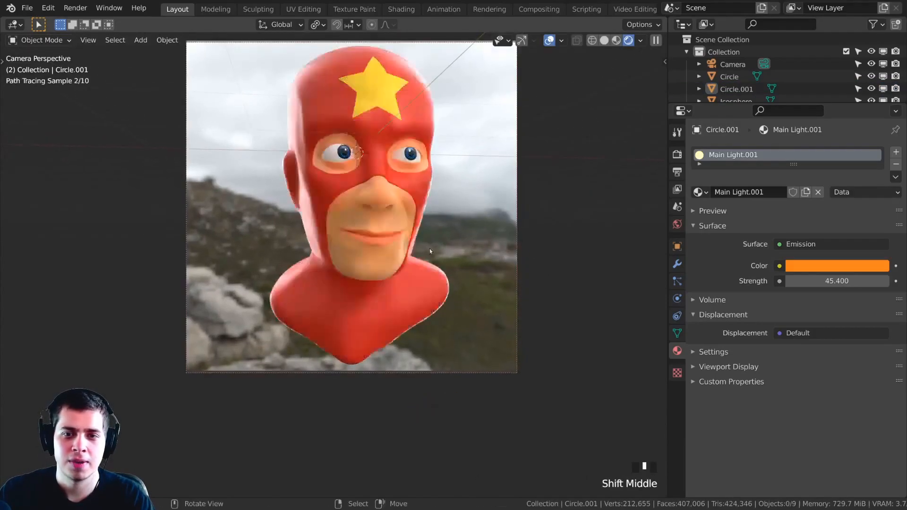
left_click_drag(836, 280, 826, 281)
- Examine the lighting on the rendered head from near and far in the camera view
scroll(435, 256, "down", 1)
middle_click_drag(435, 255, 440, 278, "shift")
scroll(261, 265, "down", 1)
scroll(268, 204, "up", 1)
middle_click_drag(268, 202, 269, 212, "shift")
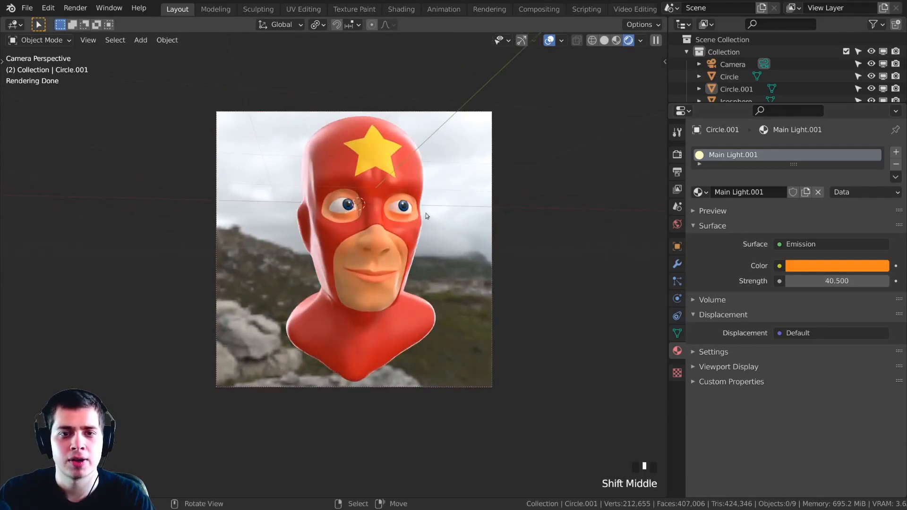
middle_click_drag(414, 206, 420, 213, "shift")
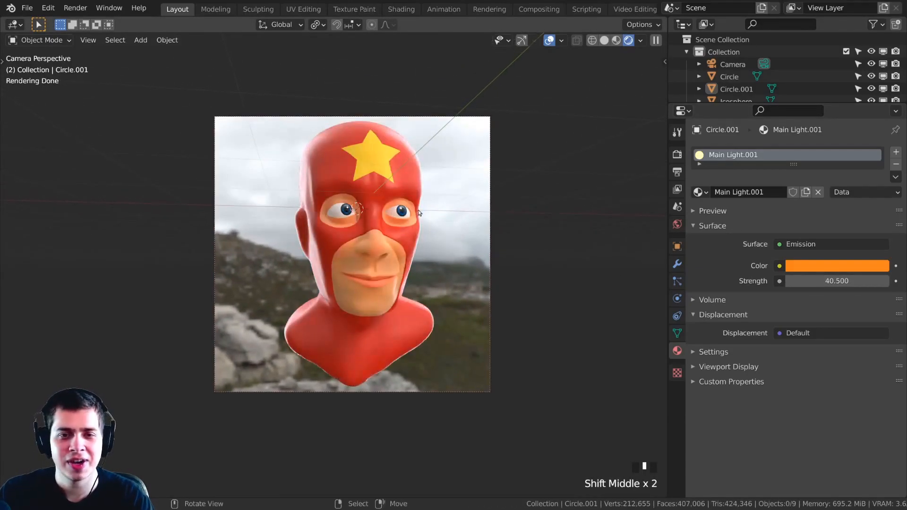
scroll(426, 206, "up", 1)
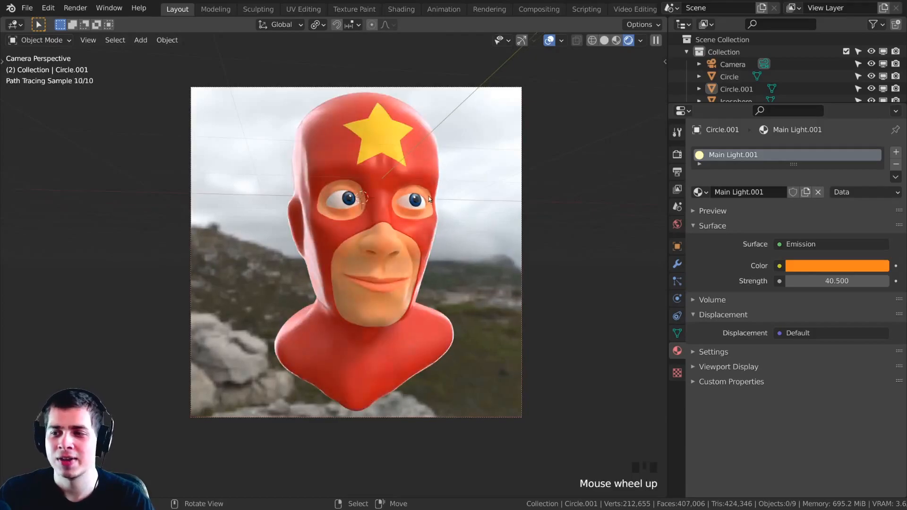
scroll(428, 193, "down", 1)
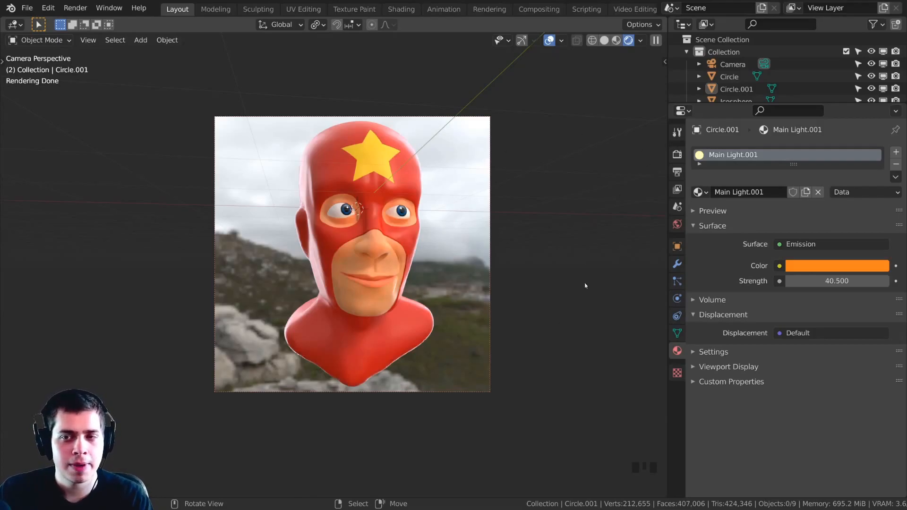
- Enable a transparent film background in the render settings
left_click(678, 172)
scroll(679, 177, "down", 1)
scroll(679, 178, "up", 3)
left_click(677, 153)
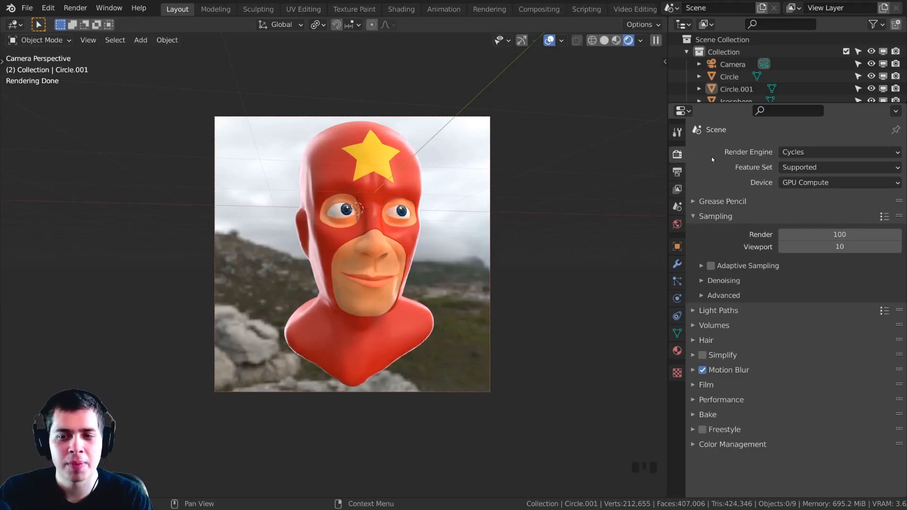
left_click(702, 384)
scroll(720, 335, "down", 6)
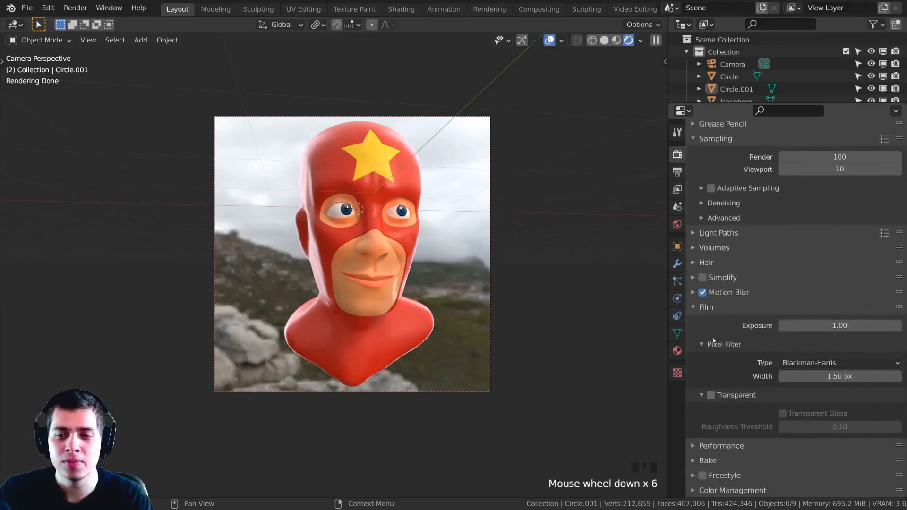
left_click(712, 396)
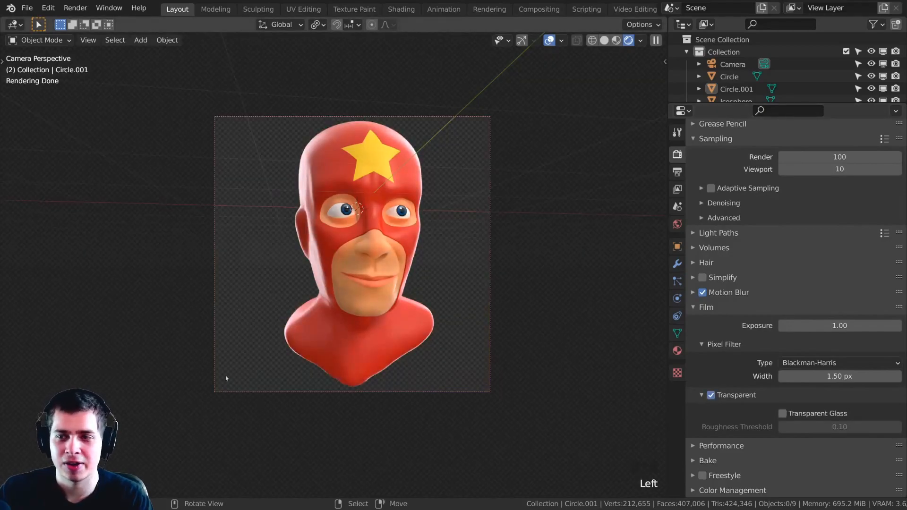
- Open the Shading workspace with a rendered camera view and limit the render region to the area around the eyes
middle_click_drag(452, 302, 432, 230, "shift")
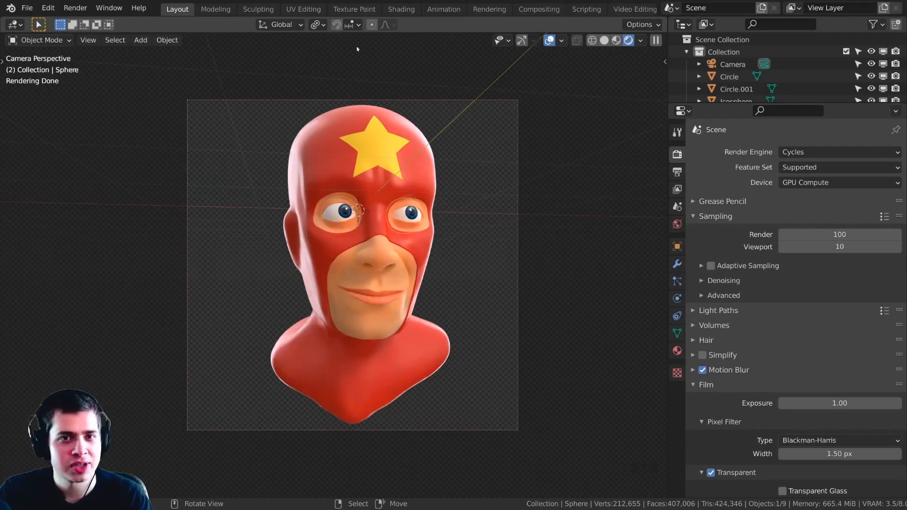
middle_click_drag(355, 219, 384, 190, "shift")
scroll(384, 190, "up", 2)
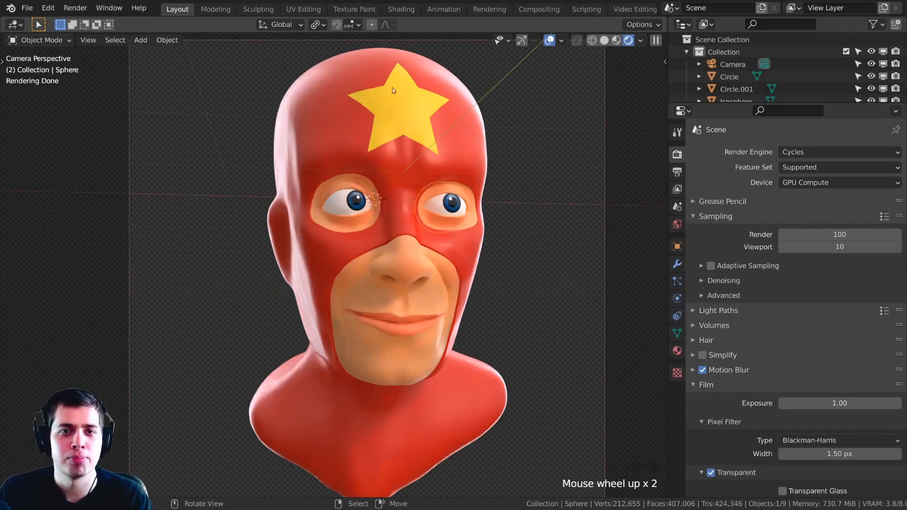
left_click(400, 9)
middle_click_drag(100, 283, 81, 311)
key("KP_0")
key("z")
left_click(227, 312)
key("ctrl+b")
left_click_drag(102, 226, 178, 286)
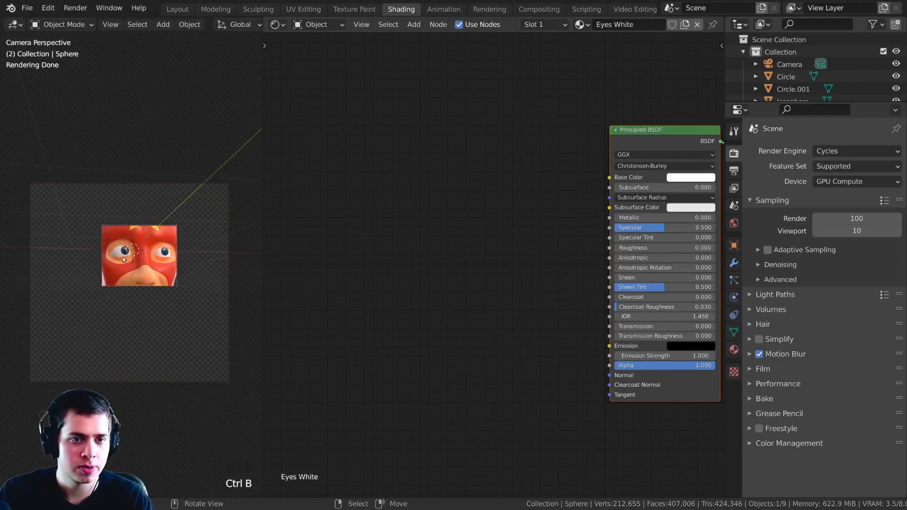
- Select the eyeball and display its Eyes Color material in the node editor
scroll(123, 256, "up", 3)
middle_click_drag(540, 206, 546, 221)
scroll(127, 257, "up", 3)
key("a")
right_click(114, 259)
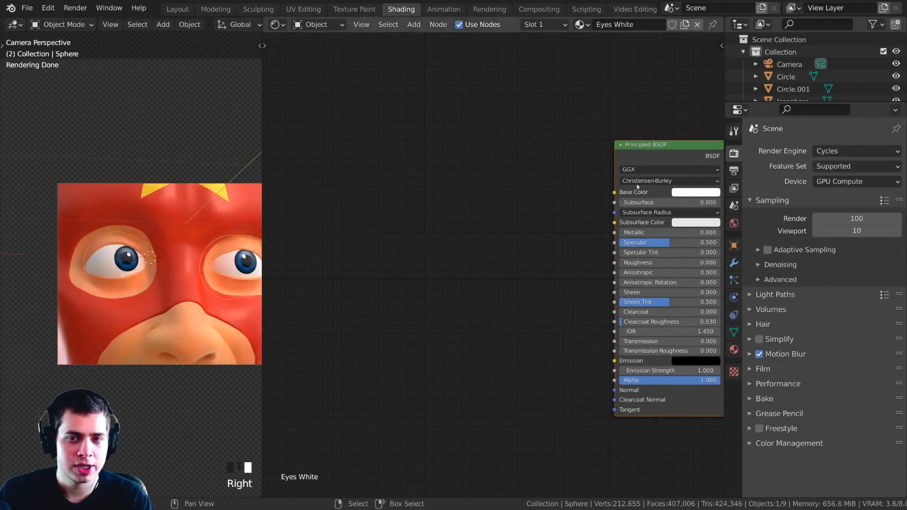
key("Home")
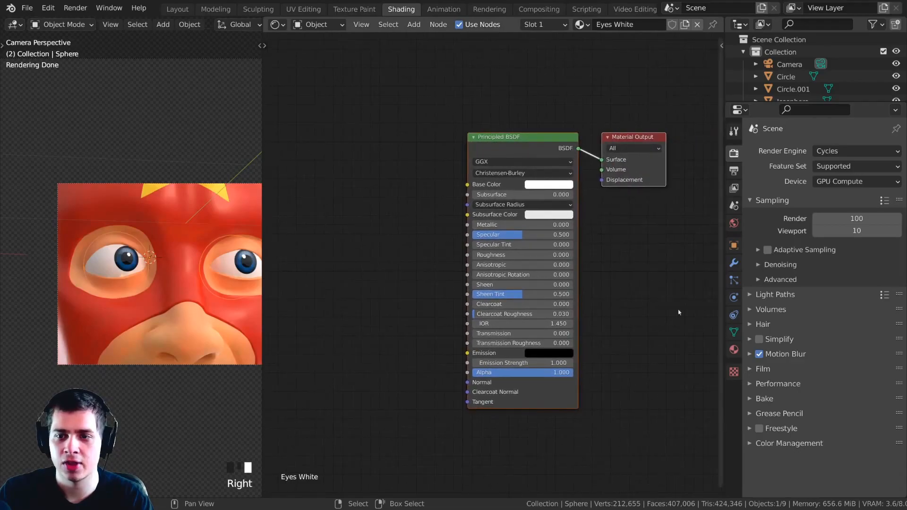
left_click(734, 350)
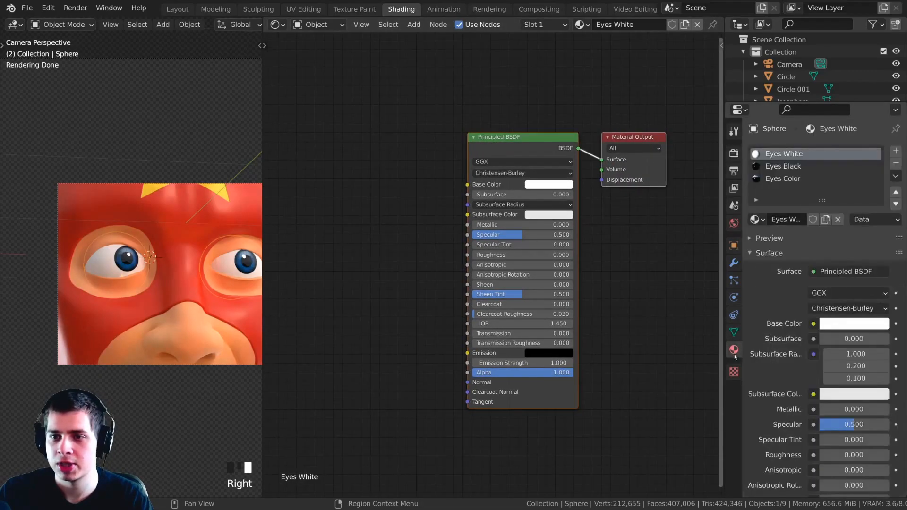
left_click(783, 179)
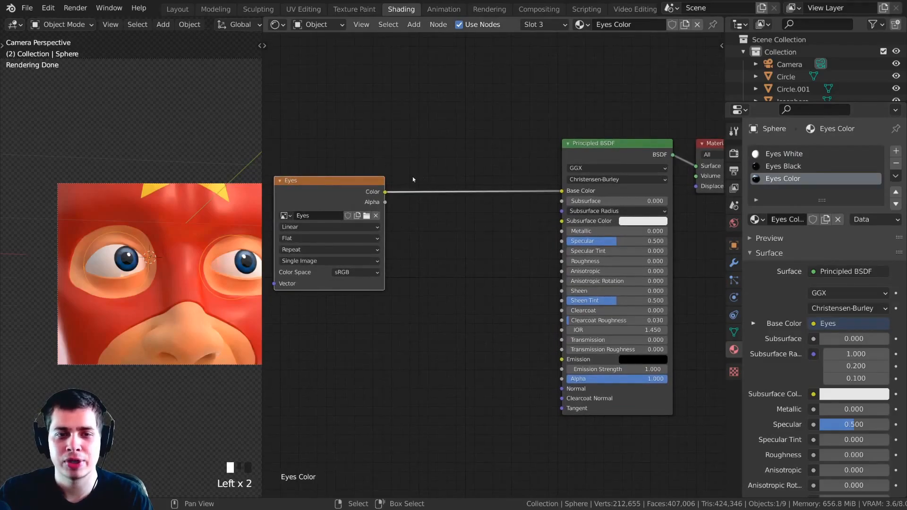
- Insert an RGB Curves node between the Eyes image texture and the Principled BSDF base color
key("shift+a")
left_click(398, 159)
type("rgb")
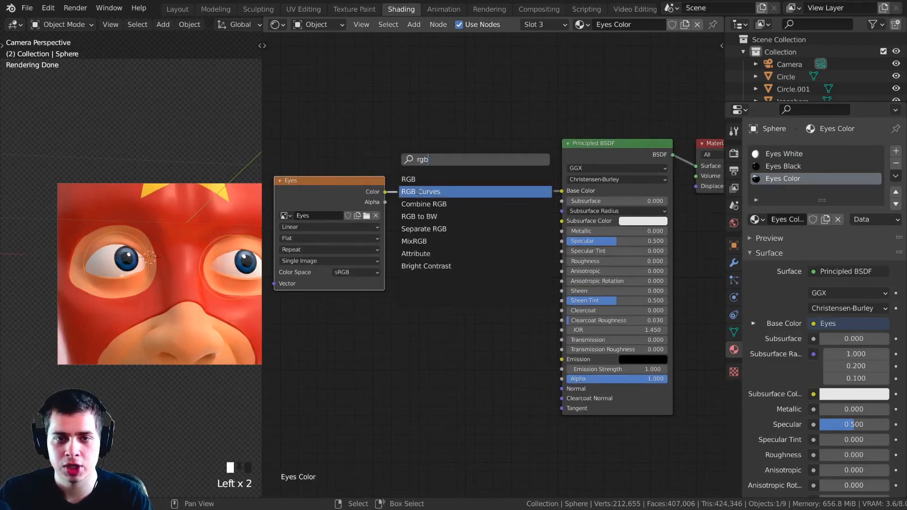
left_click(419, 192)
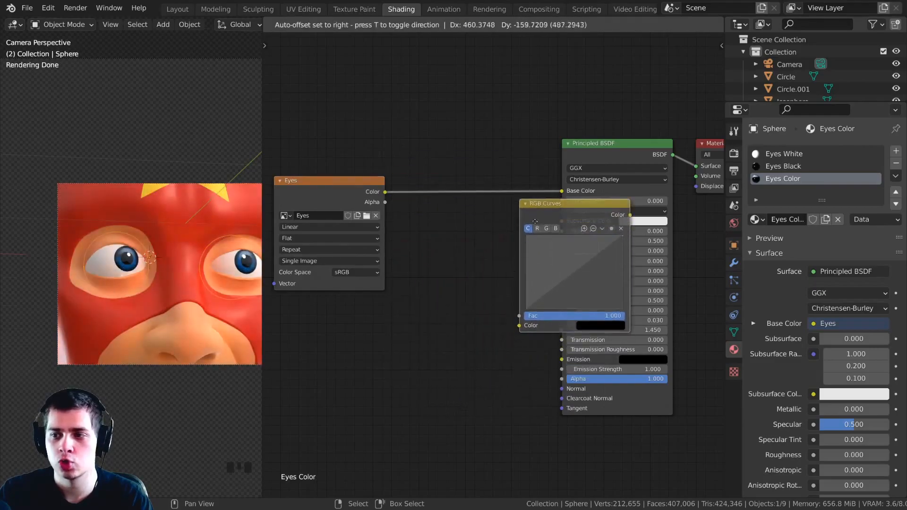
left_click(440, 176)
left_click(357, 185)
scroll(455, 235, "up", 3)
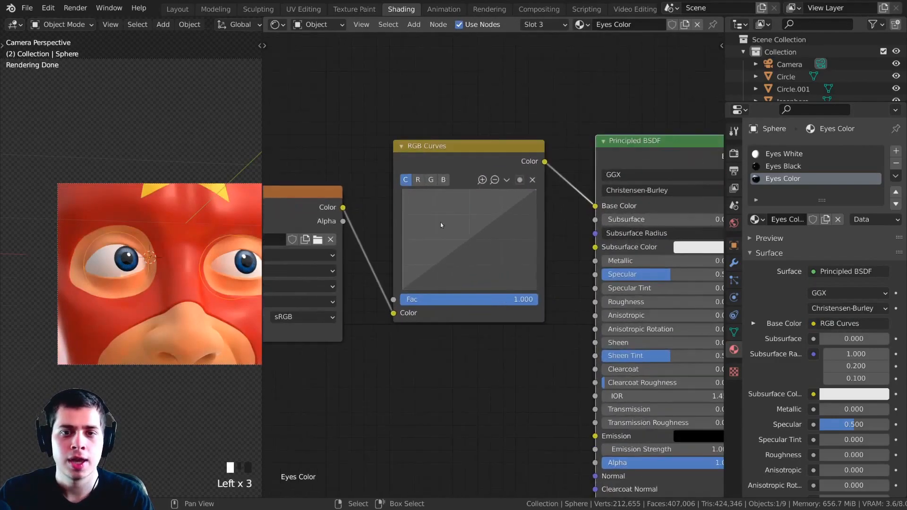
- Brighten the iris by raising the combined curve's middle to about X 0.376, Y 0.646
left_click_drag(461, 231, 440, 214)
left_click(440, 214)
left_click(440, 214)
middle_click_drag(158, 285, 163, 288, "shift")
scroll(163, 289, "up", 1)
- Raise the blue channel curve's middle to about X 0.41, Y 0.59, and return to the combined curve
left_click(429, 158)
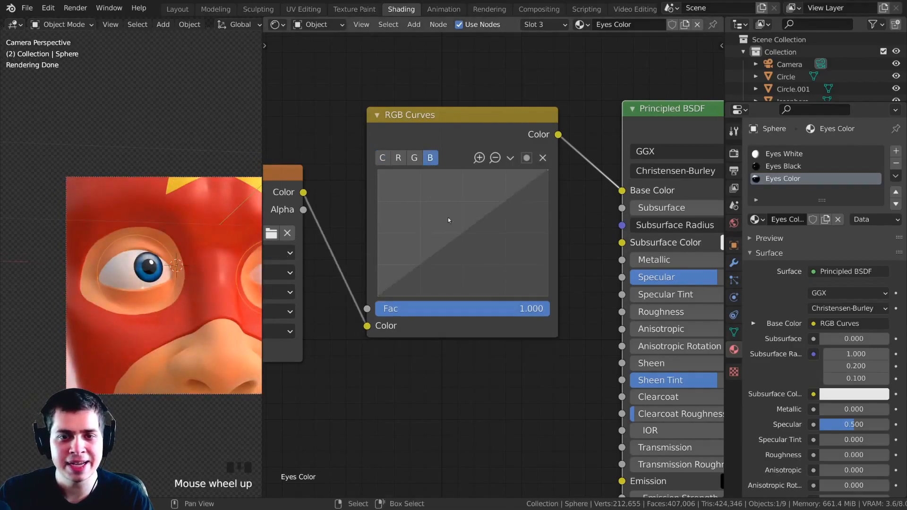
left_click_drag(450, 234, 448, 221)
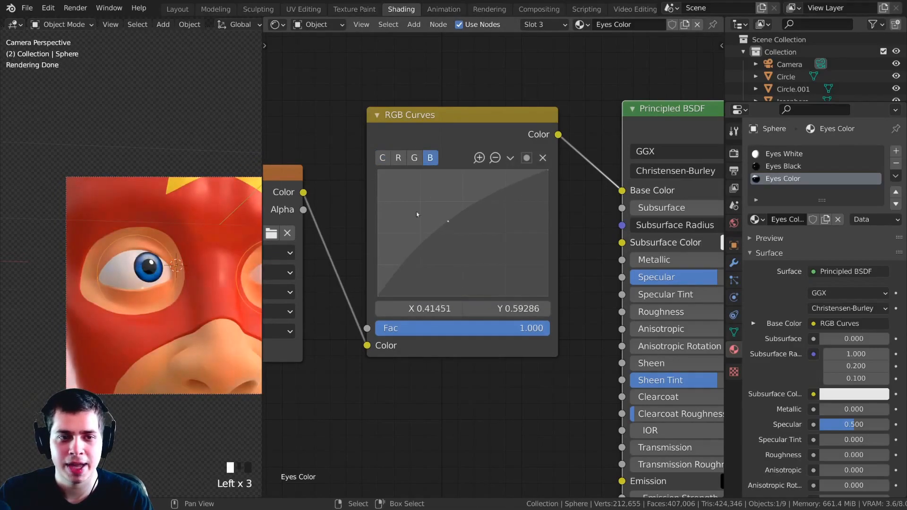
scroll(126, 326, "down", 1)
middle_click_drag(211, 285, 219, 338, "shift")
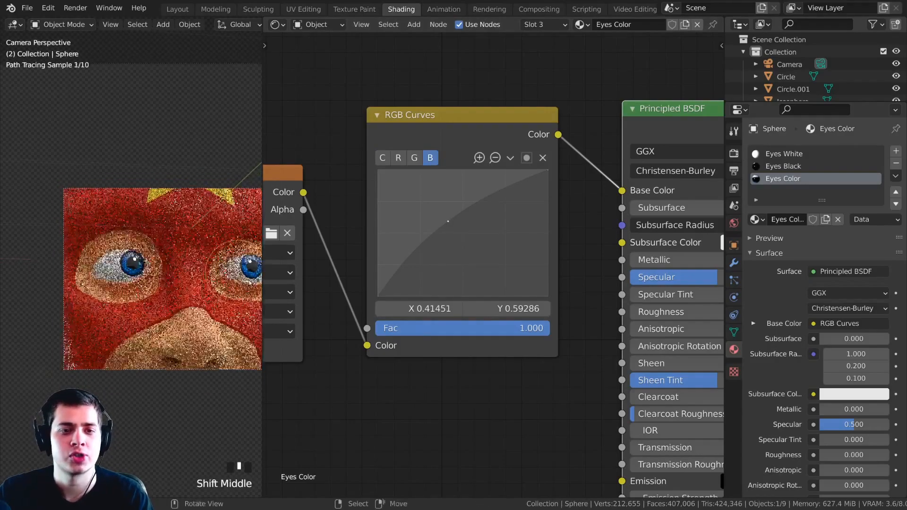
left_click_drag(447, 221, 450, 222)
left_click(381, 159)
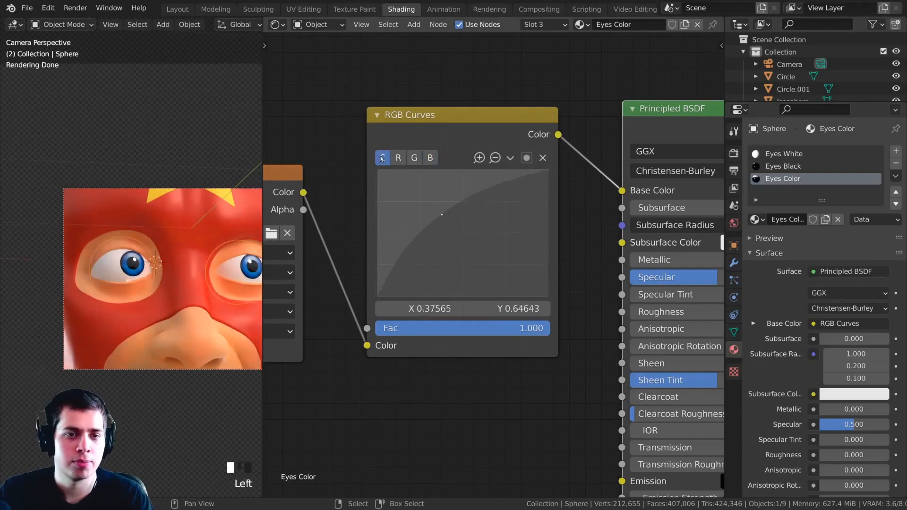
- Return to the Layout workspace and redraw the render region around the whole head and camera frame
scroll(192, 248, "up", 3)
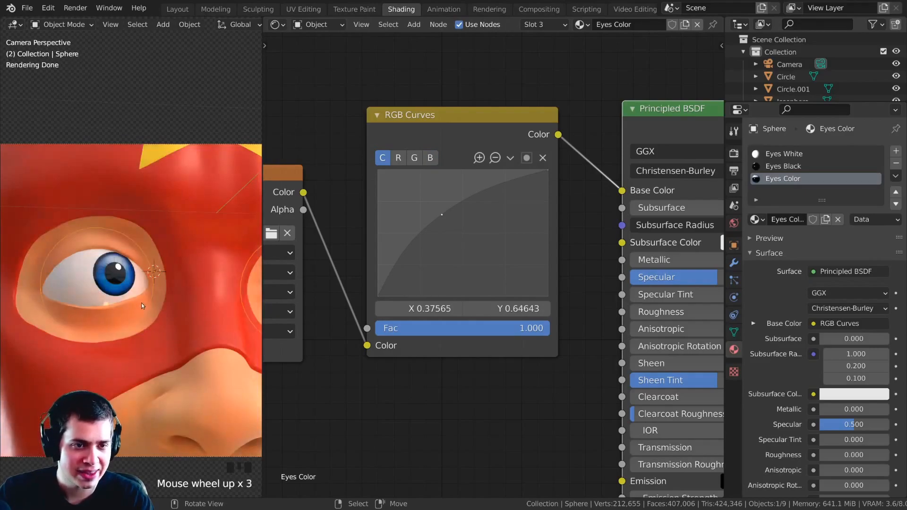
scroll(196, 288, "down", 3)
middle_click_drag(196, 288, 145, 287, "shift")
scroll(145, 287, "up", 2)
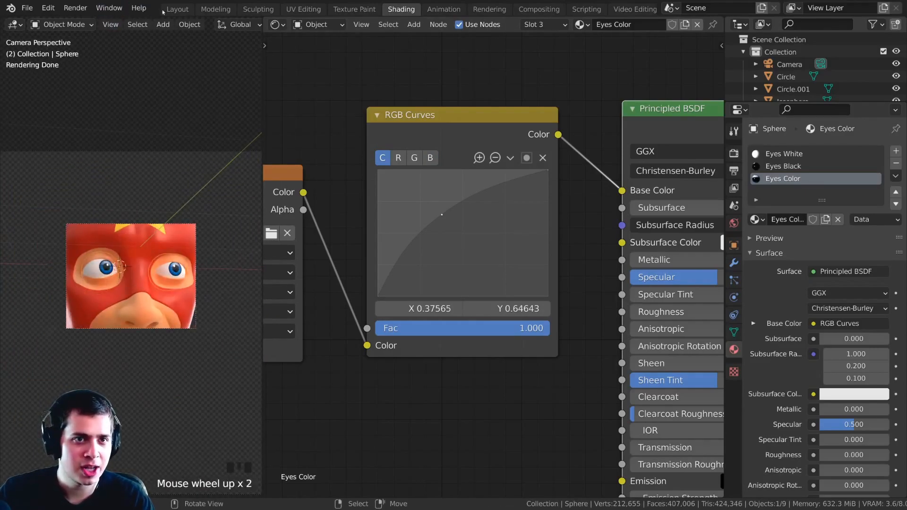
left_click(178, 9)
scroll(391, 259, "down", 6)
key("ctrl+b")
left_click_drag(543, 88, 75, 438)
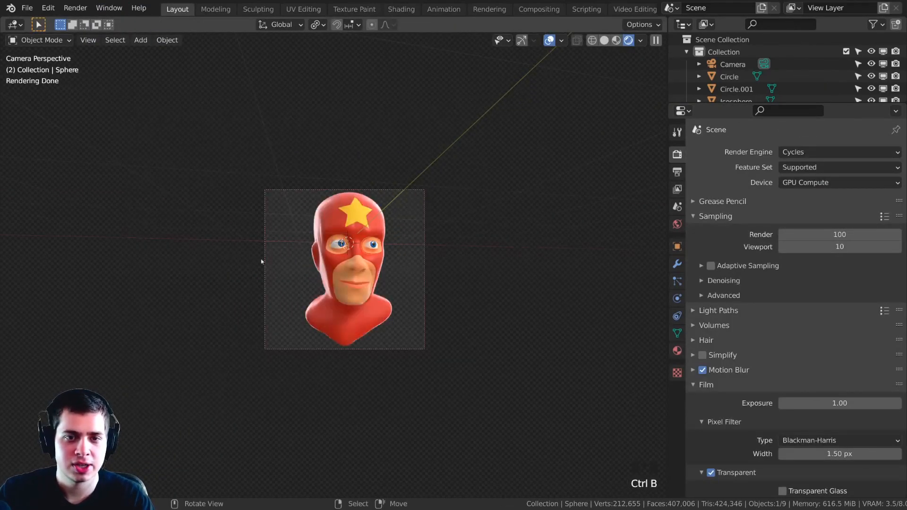
scroll(411, 251, "up", 2)
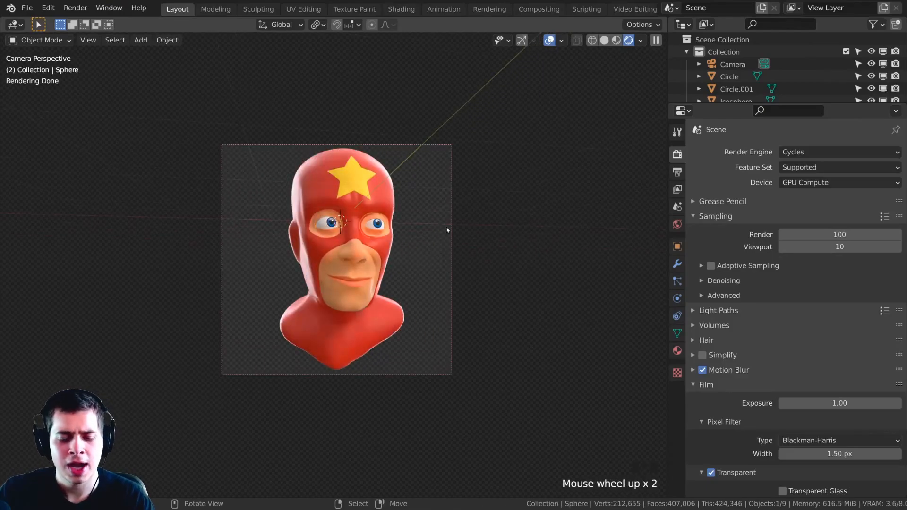
key("ctrl+b")
left_click_drag(555, 96, 150, 453)
key("ctrl+b")
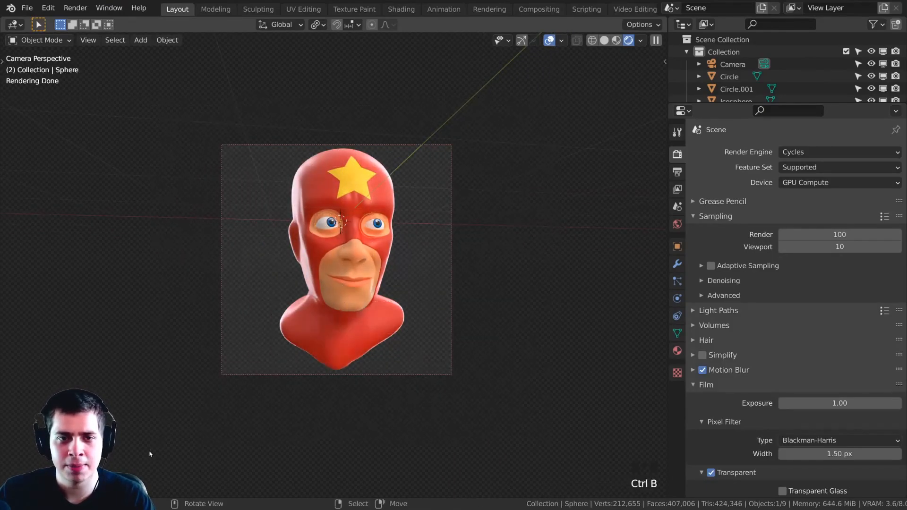
left_click_drag(522, 98, 101, 461)
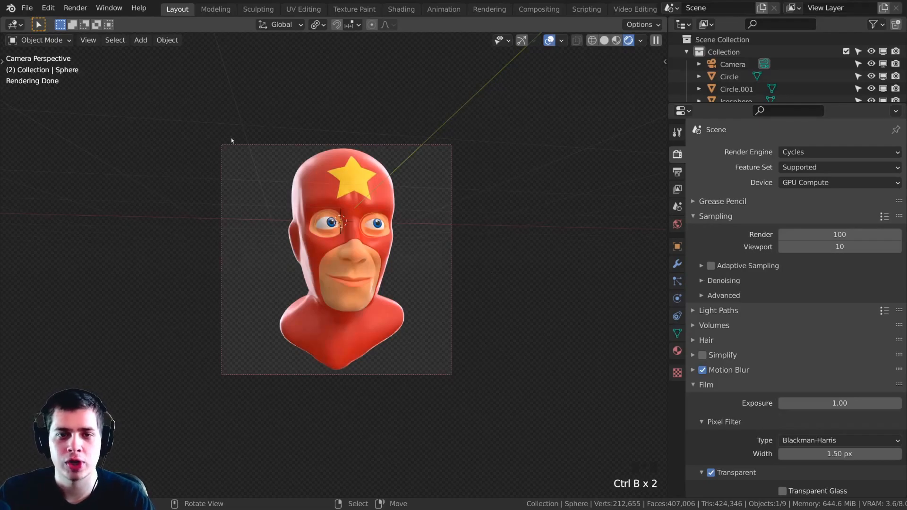
middle_click_drag(441, 291, 552, 247, "shift")
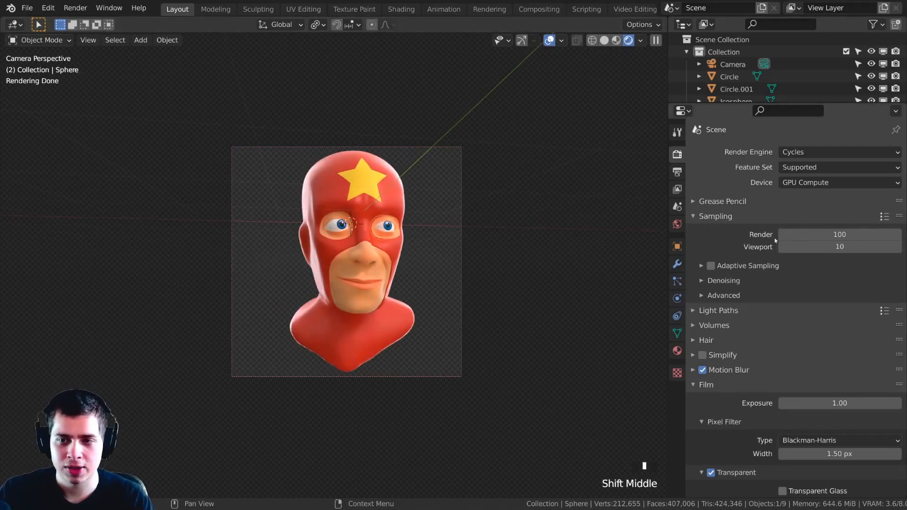
left_click(824, 236)
left_click(791, 185)
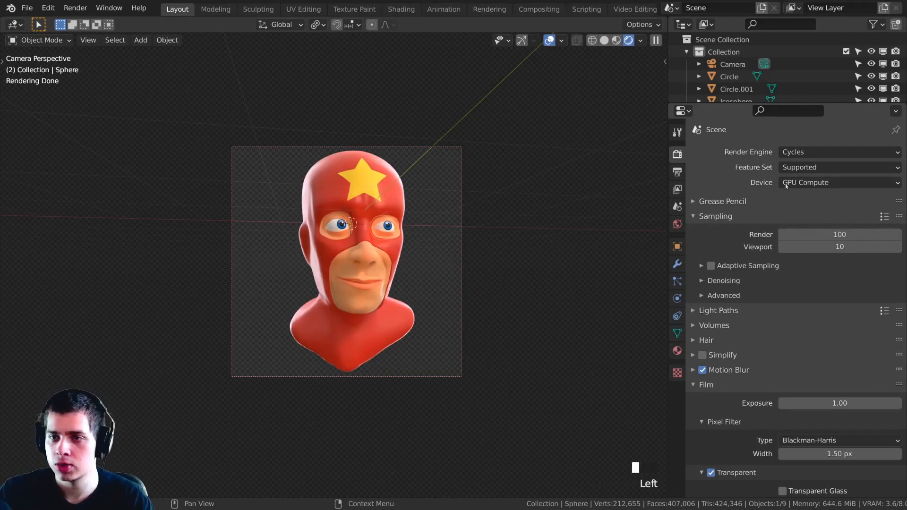
left_click(810, 184)
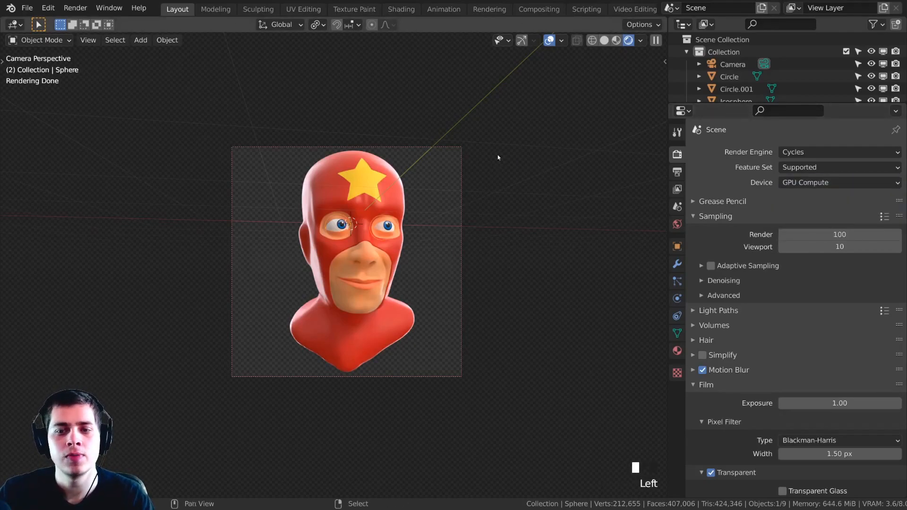
- Save the project file and switch the viewport to solid shading
middle_click_drag(500, 156, 534, 196, "shift")
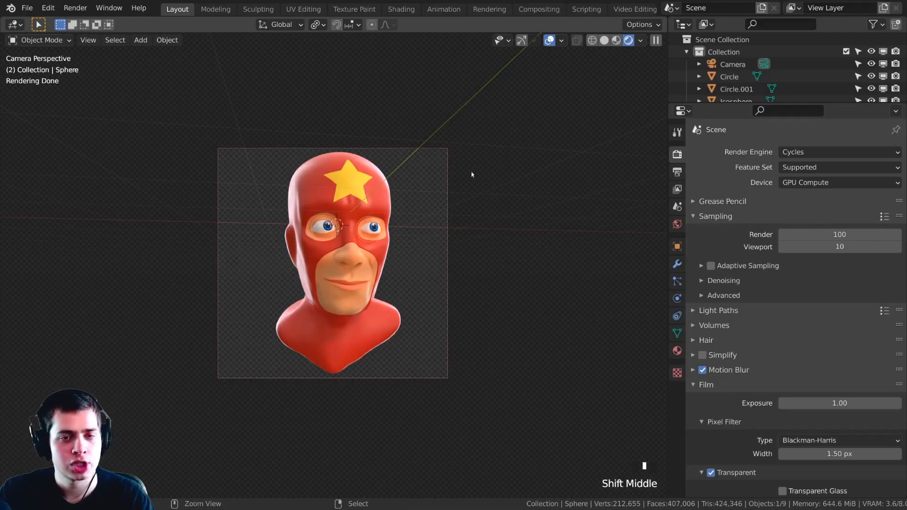
key("ctrl+s")
key("z")
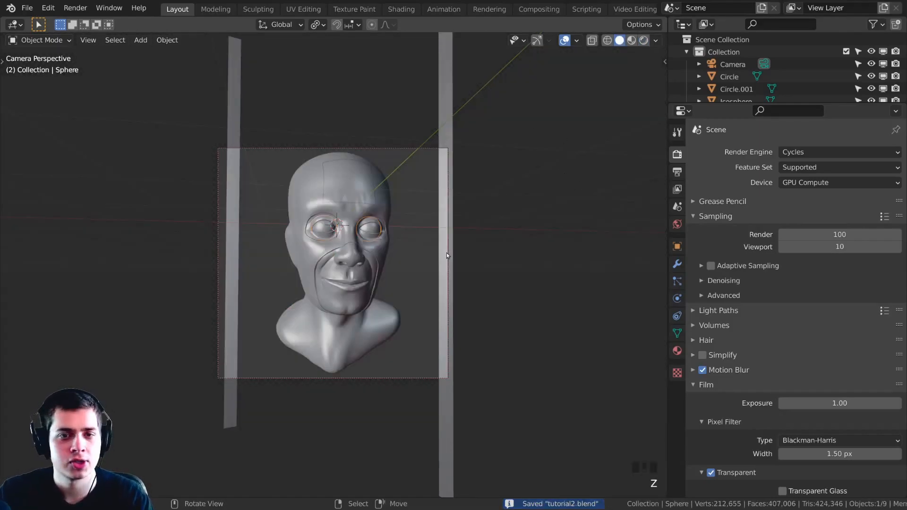
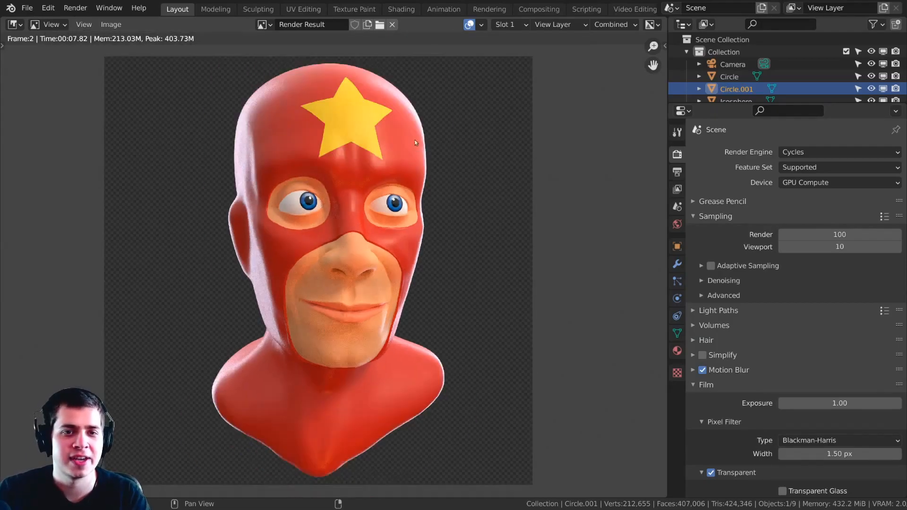
- Open the Compositing workspace, enable nodes, and spread the Render Layers and Composite nodes apart
left_click(538, 10)
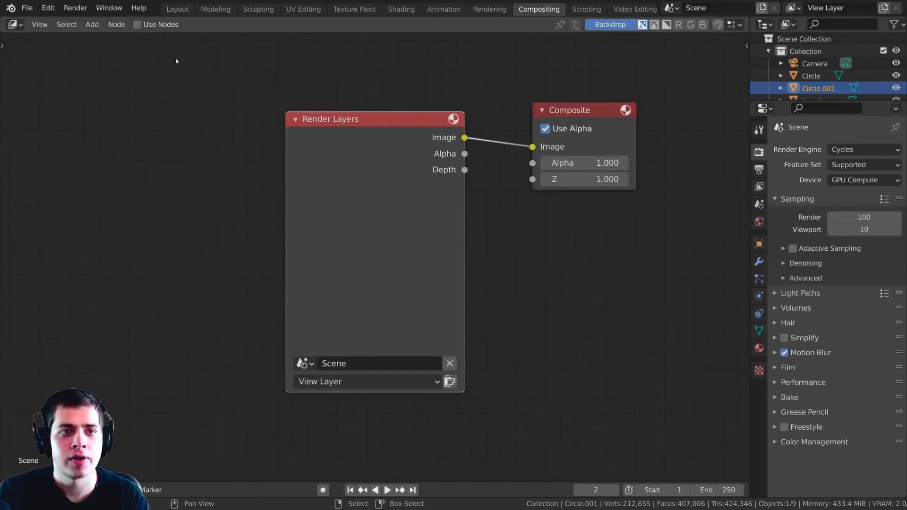
scroll(204, 64, "down", 4)
middle_click_drag(331, 159, 368, 171)
left_click_drag(396, 185, 335, 192)
left_click_drag(564, 159, 574, 164)
left_click_drag(360, 192, 350, 191)
scroll(382, 139, "up", 2)
middle_click_drag(382, 139, 346, 137)
- Insert a Denoise node on the link between the Render Layers and Composite nodes
key("shift+a")
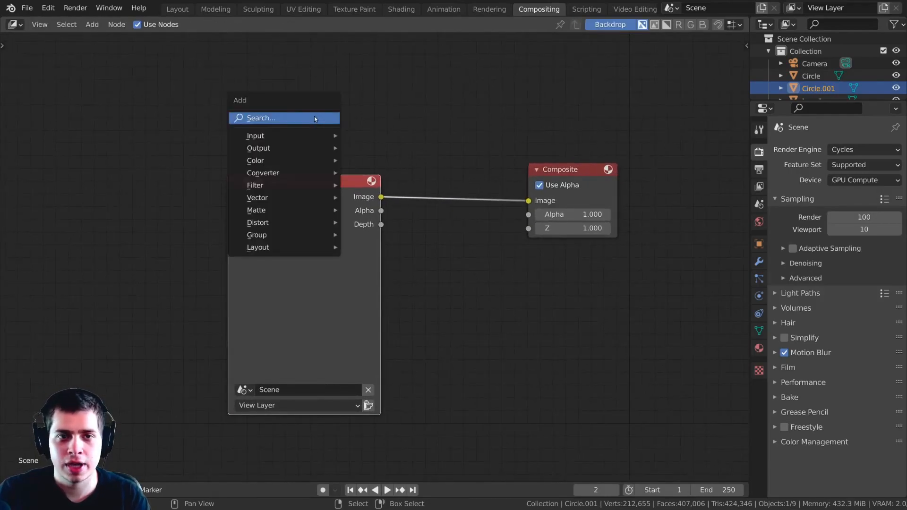
left_click(314, 116)
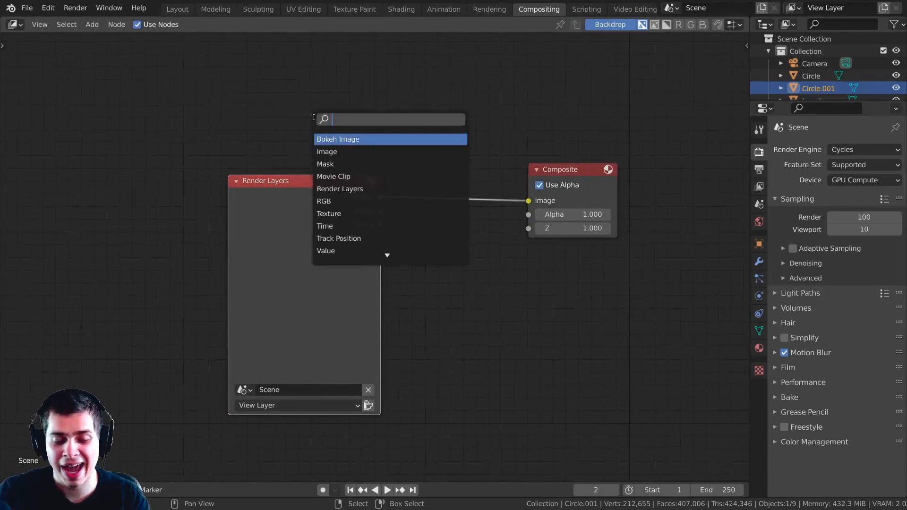
type("de")
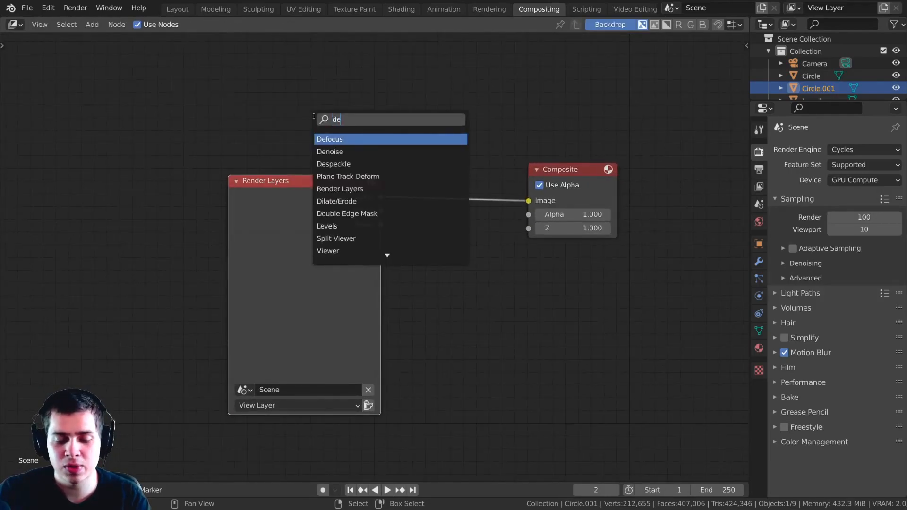
left_click(340, 151)
left_click(452, 200)
left_click_drag(454, 201, 469, 207)
middle_click_drag(469, 207, 445, 218)
left_click_drag(454, 200, 455, 195)
left_click(454, 196)
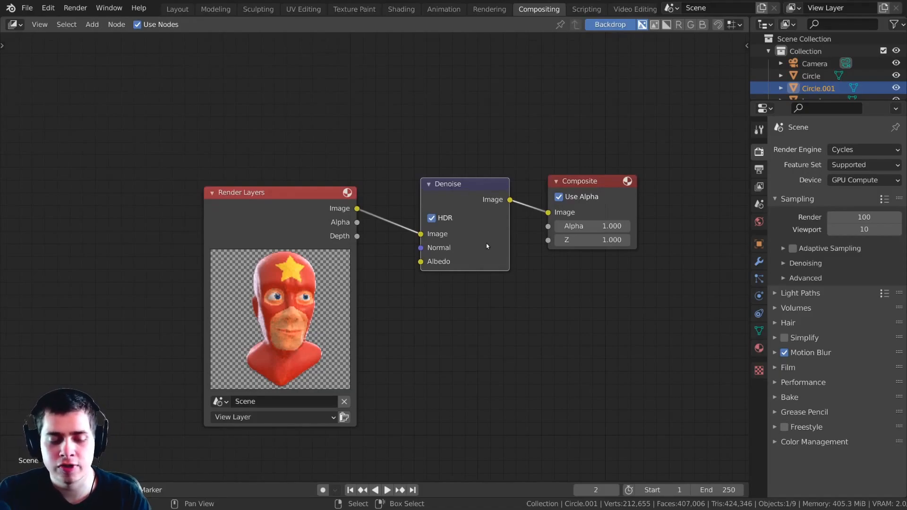
- Connect a Viewer node to the Denoise output for a backdrop preview and place it directly above the Composite node
left_click(452, 189, "ctrl+shift")
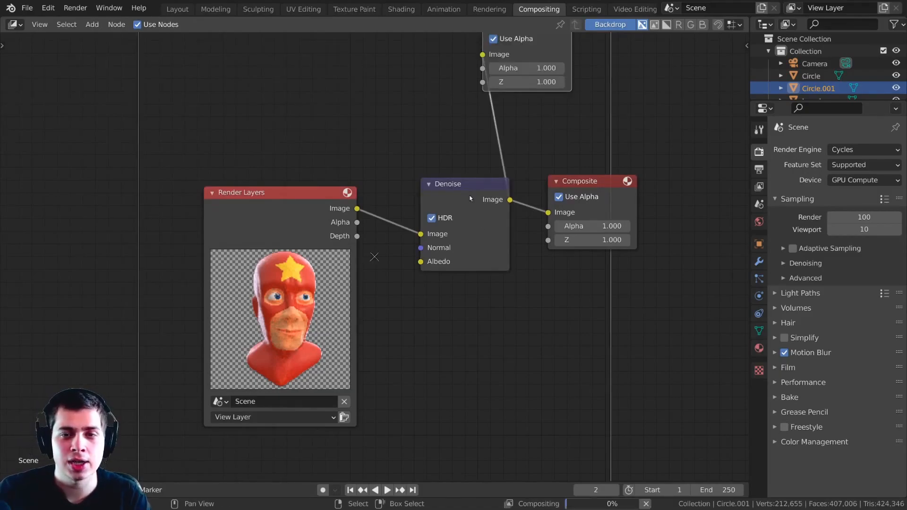
middle_click_drag(471, 192, 434, 260)
left_click_drag(465, 90, 542, 172)
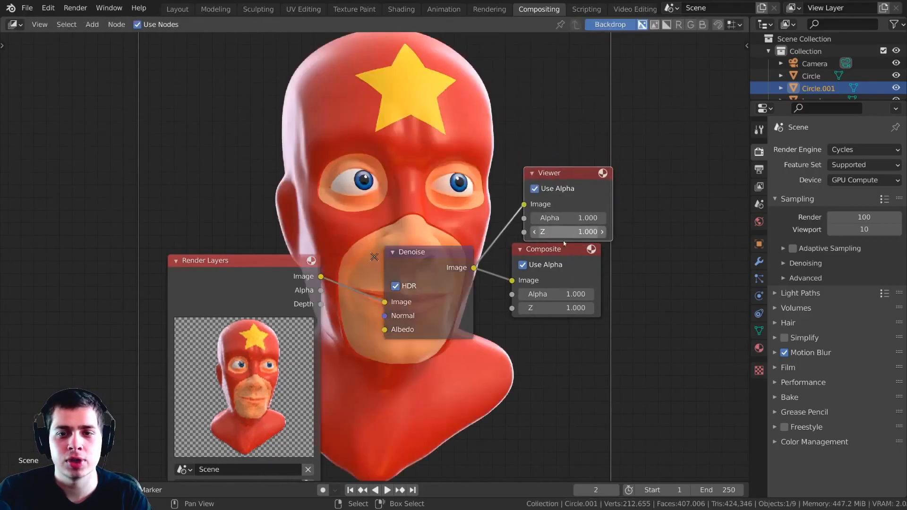
left_click_drag(563, 249, 574, 259)
left_click(612, 24)
left_click(613, 25)
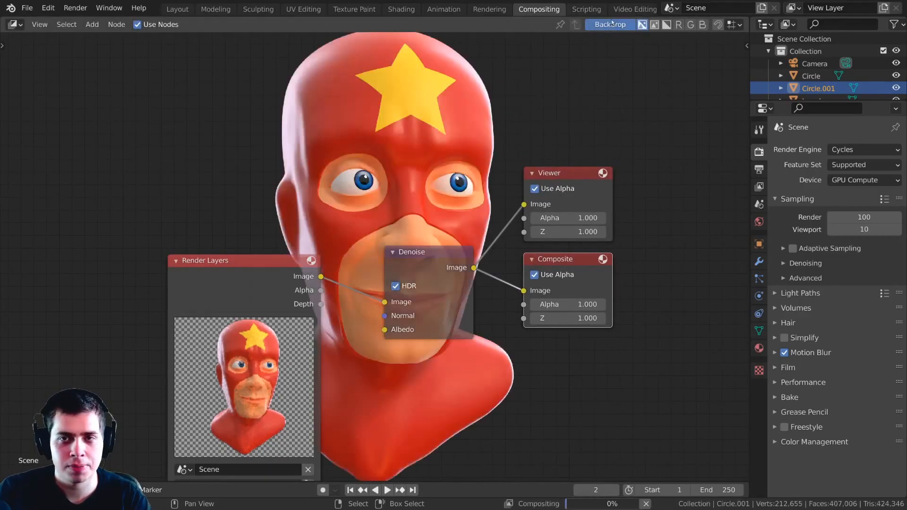
- Widen the gap between the Render Layers node and the Denoise node
middle_click_drag(318, 269, 432, 300)
left_click_drag(288, 326, 173, 322)
middle_click_drag(446, 285, 403, 294)
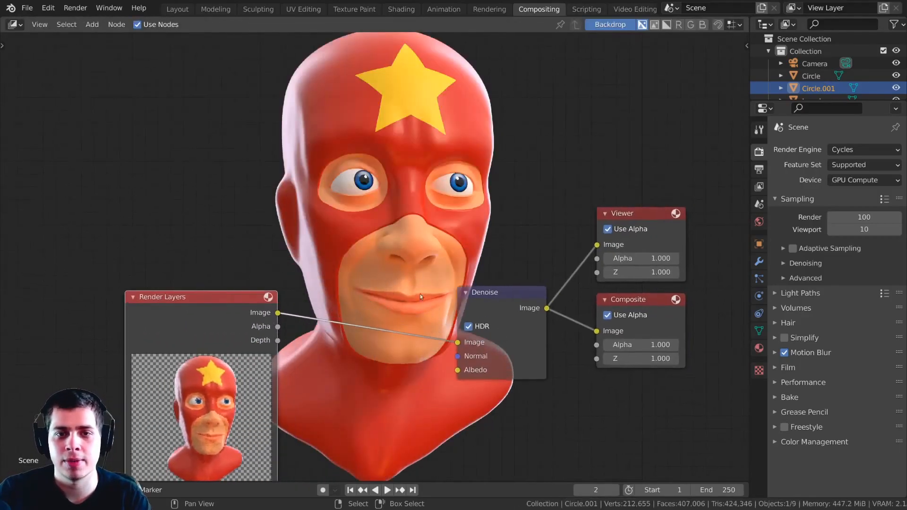
left_click_drag(491, 303, 500, 291)
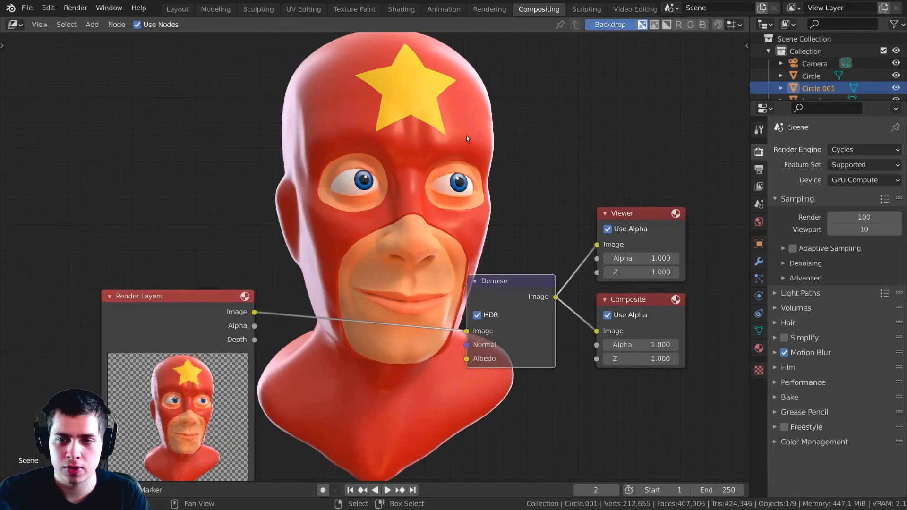
- Add an extra Viewer node and delete it again
key("shift+a")
type("vi")
left_click(472, 168)
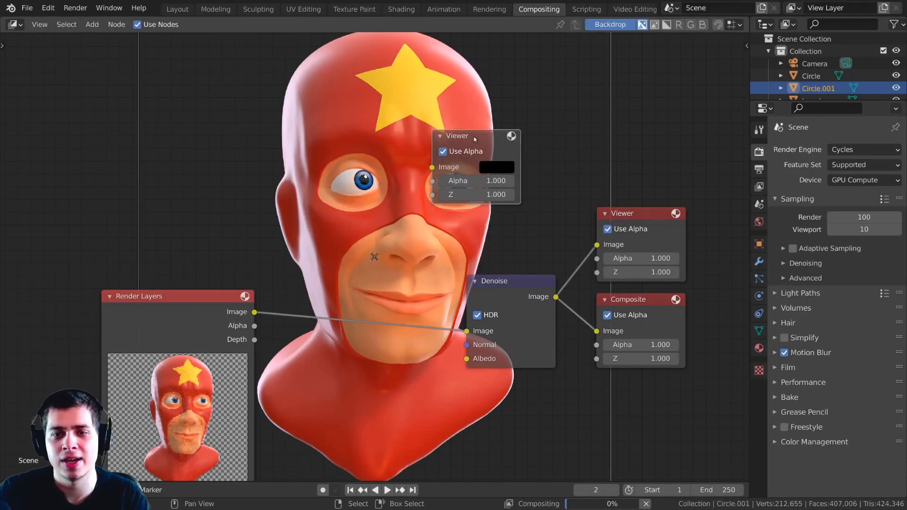
key("x")
- Reposition the Render Layers and Denoise nodes, leaving free space between them for another node
scroll(378, 232, "down", 2)
middle_click_drag(257, 212, 285, 203)
left_click_drag(245, 281, 235, 281)
left_click_drag(521, 263, 523, 258)
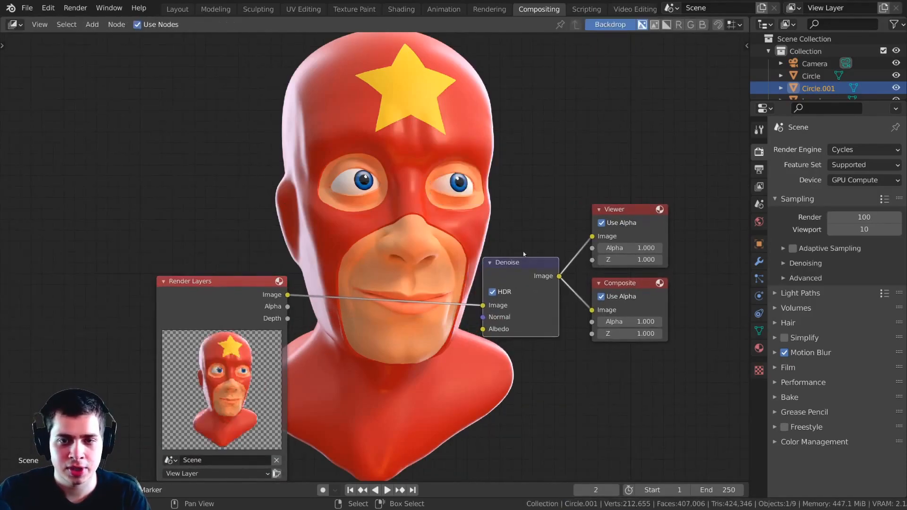
left_click_drag(254, 317, 242, 317)
middle_click_drag(339, 225, 361, 221)
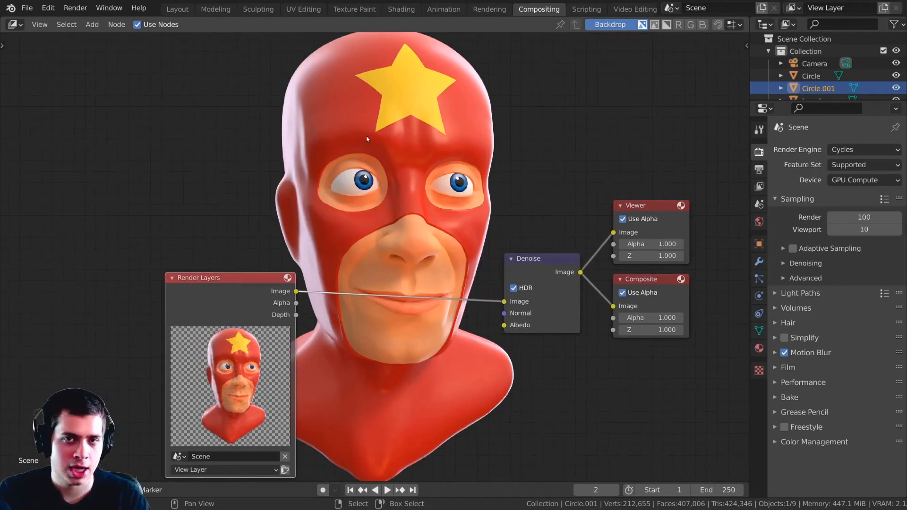
- Insert an Alpha Over node between Render Layers and Denoise, feeding the render image into its second Image input
key("shift+a")
left_click(352, 154)
type("alph")
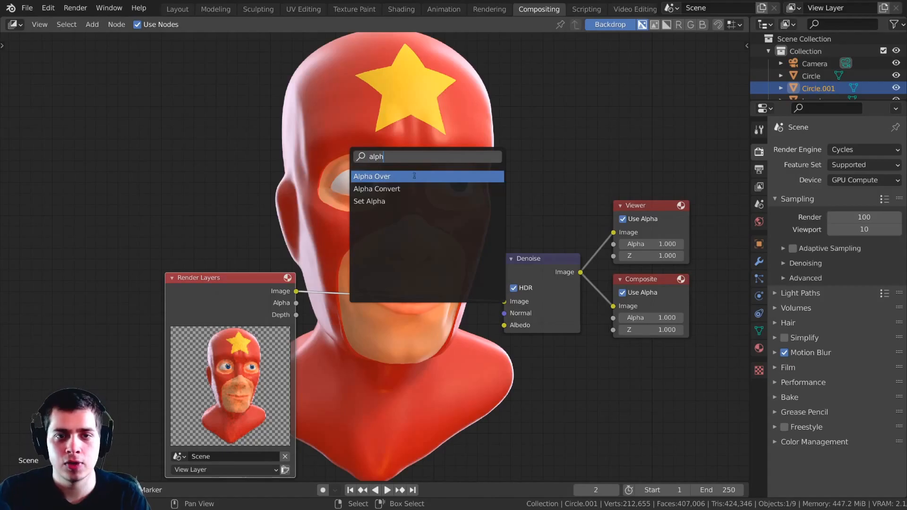
left_click(415, 175)
left_click(387, 399)
scroll(387, 398, "up", 2)
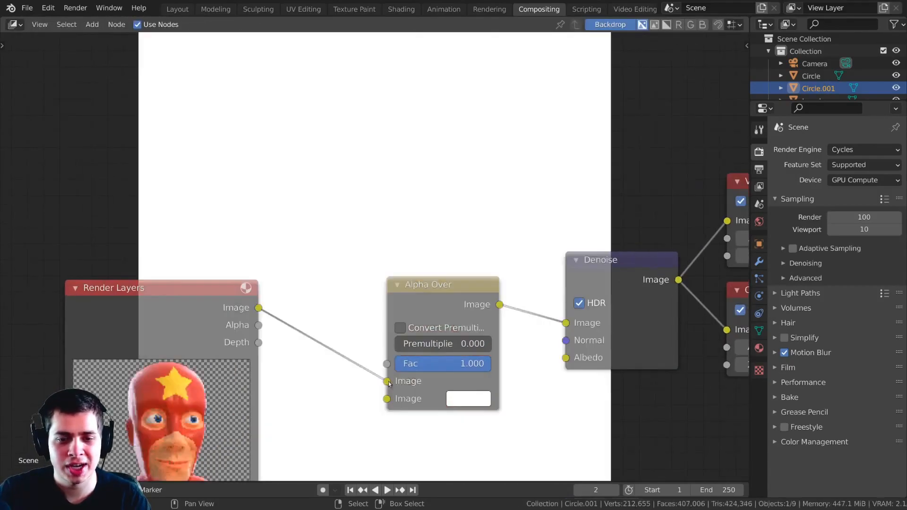
left_click_drag(386, 381, 387, 398)
- Set the Alpha Over node's first Image colour to blue with hue 0.614, saturation about 0.82 and value about 0.45
left_click(463, 384)
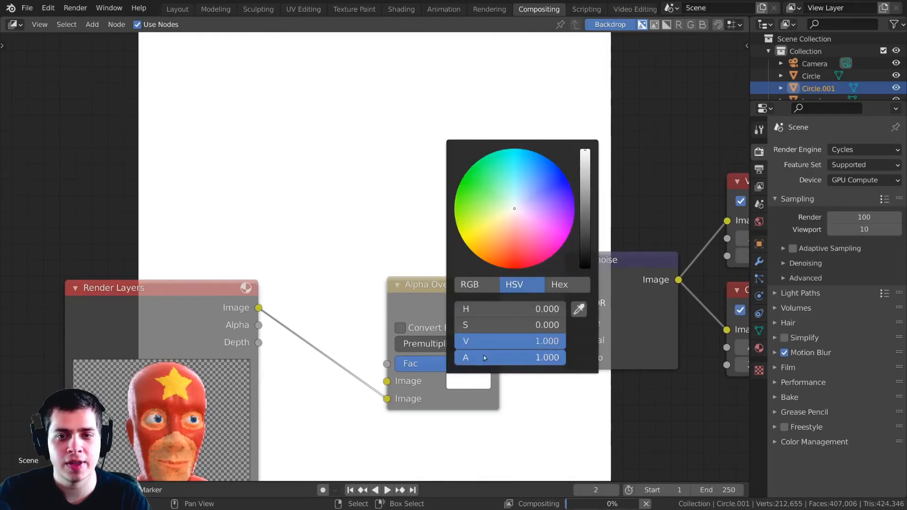
left_click_drag(519, 206, 528, 190)
left_click(585, 183)
left_click_drag(585, 181, 585, 173)
left_click_drag(534, 181, 533, 181)
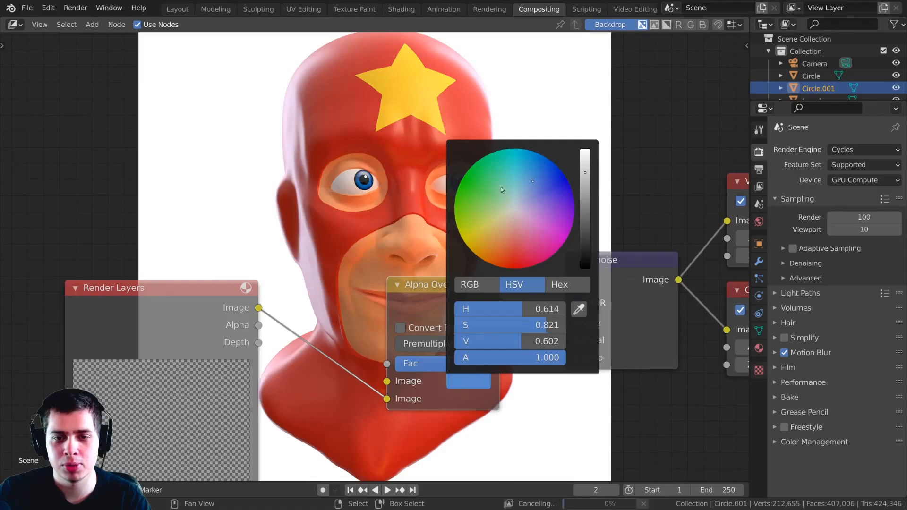
scroll(381, 275, "down", 4)
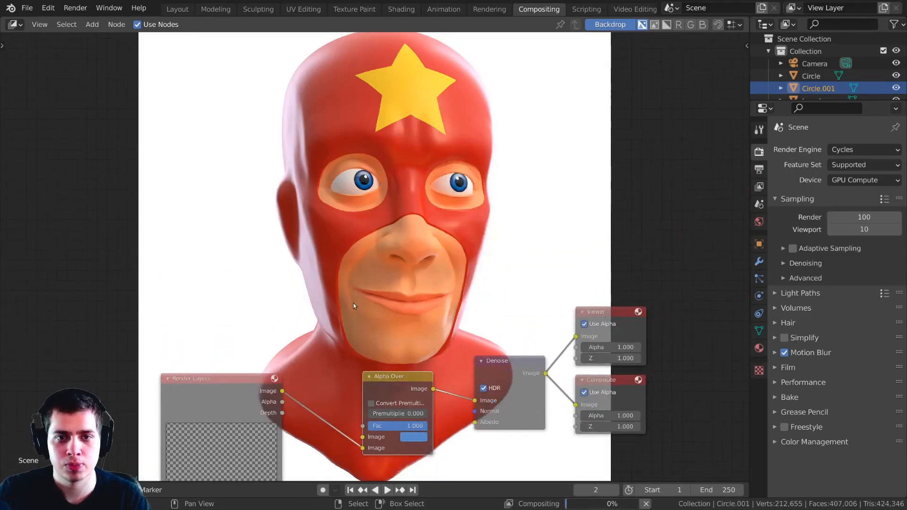
left_click(413, 437)
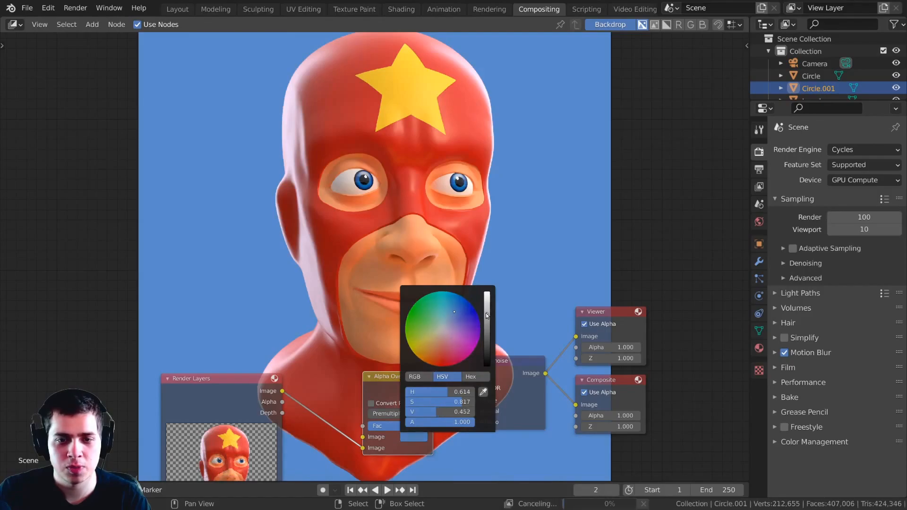
- Insert an RGB Curves node on the link between Render Layers and Alpha Over
middle_click_drag(270, 373, 384, 322)
left_click_drag(373, 332, 315, 333)
scroll(417, 292, "up", 2)
scroll(398, 257, "up", 2)
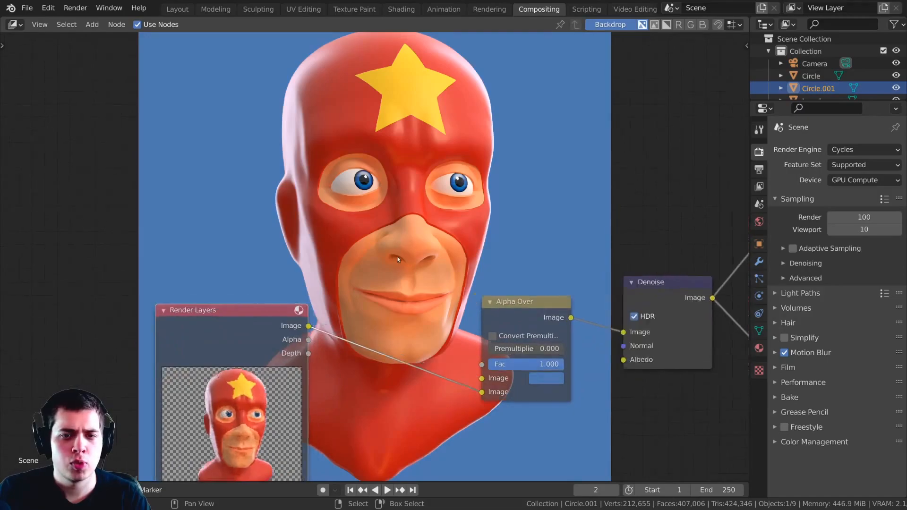
key("shift+a")
left_click(359, 240)
type("rgb")
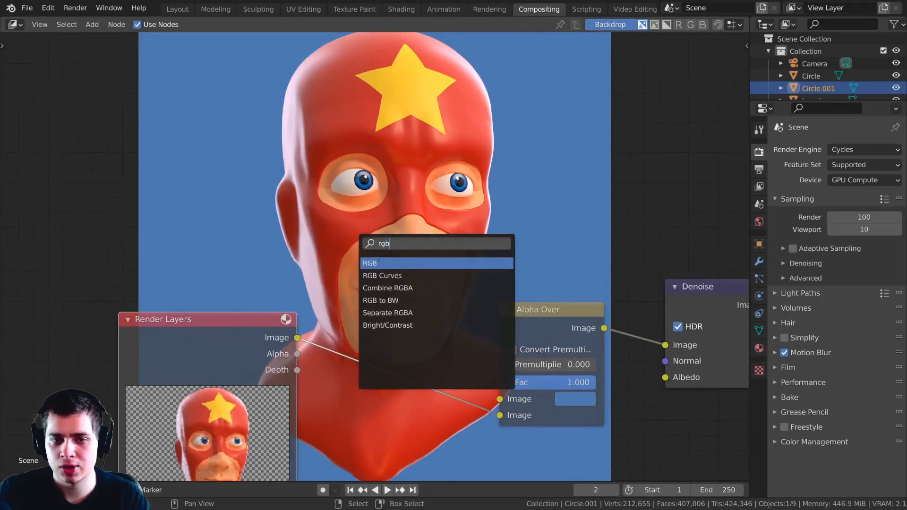
key("Down")
key("Return")
left_click(377, 304)
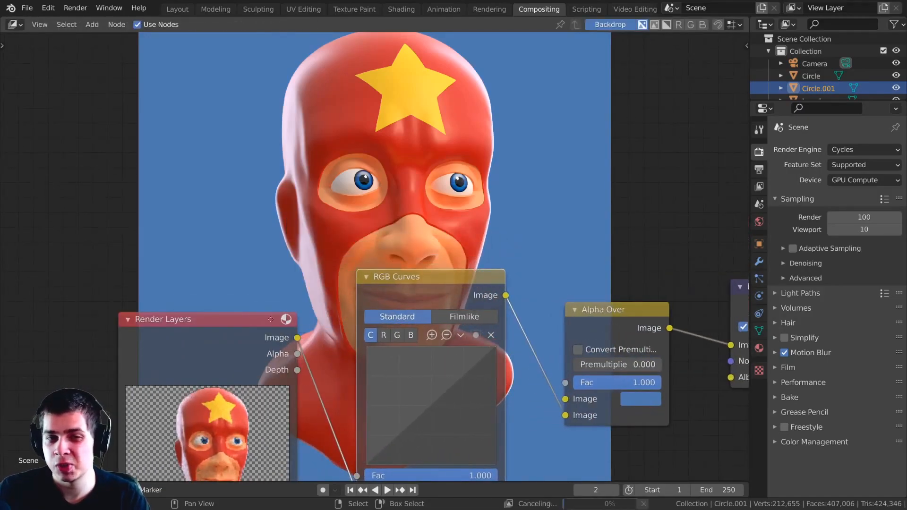
- Shape the combined RGB curve into an S with points at about X 0.28, Y 0.26 and X 0.56, Y 0.64
middle_click_drag(377, 305, 367, 299)
left_click_drag(425, 272, 422, 266)
scroll(441, 330, "up", 3)
middle_click_drag(441, 330, 647, 266)
left_click_drag(332, 307, 265, 344)
left_click_drag(607, 331, 605, 320)
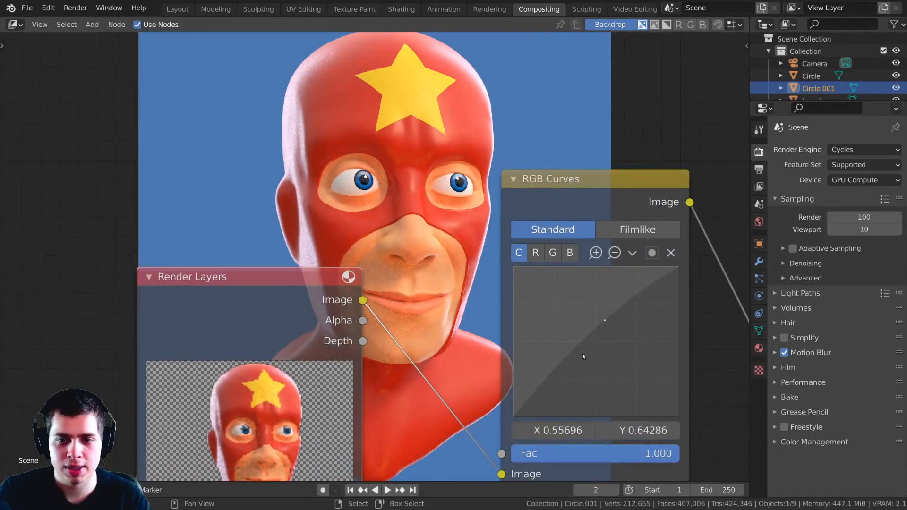
left_click_drag(554, 375, 559, 380)
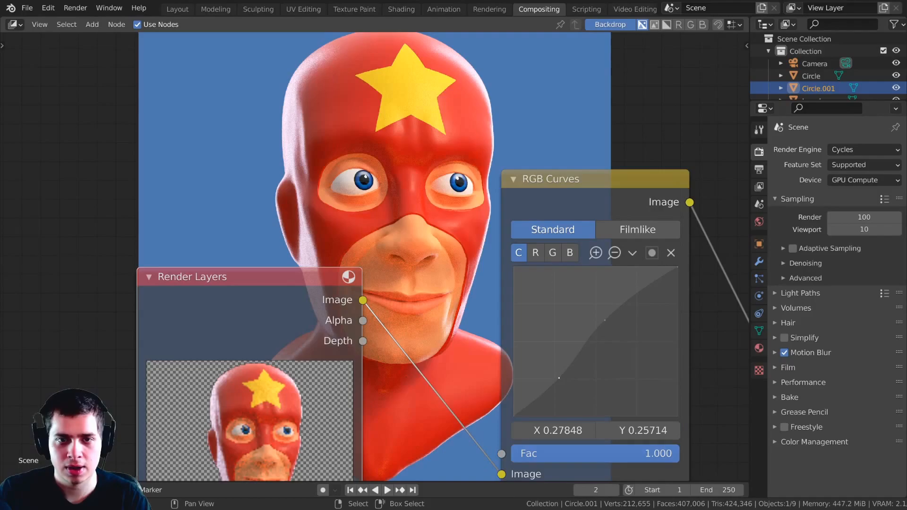
middle_click_drag(557, 378, 551, 403)
left_click_drag(298, 305, 287, 310)
left_click_drag(536, 235, 537, 239)
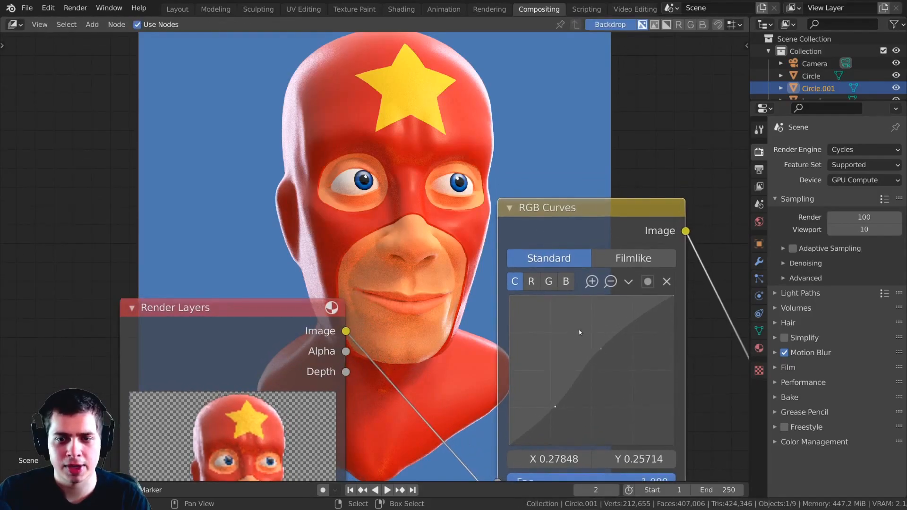
left_click(599, 345)
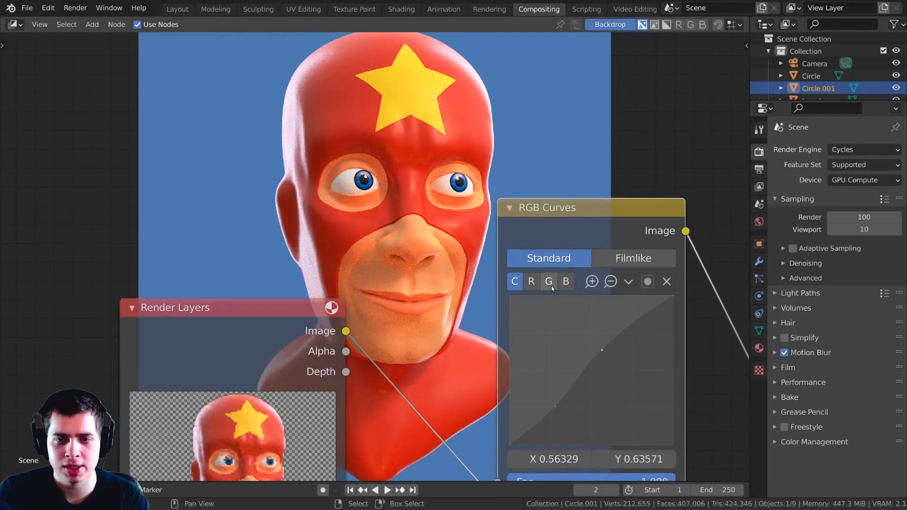
- Place a control point on the blue channel's curve at about X 0.50, Y 0.51
left_click(565, 283)
mouse_move(589, 369)
left_mouse_down()
mouse_move(596, 377)
mouse_move(590, 369)
left_mouse_up()
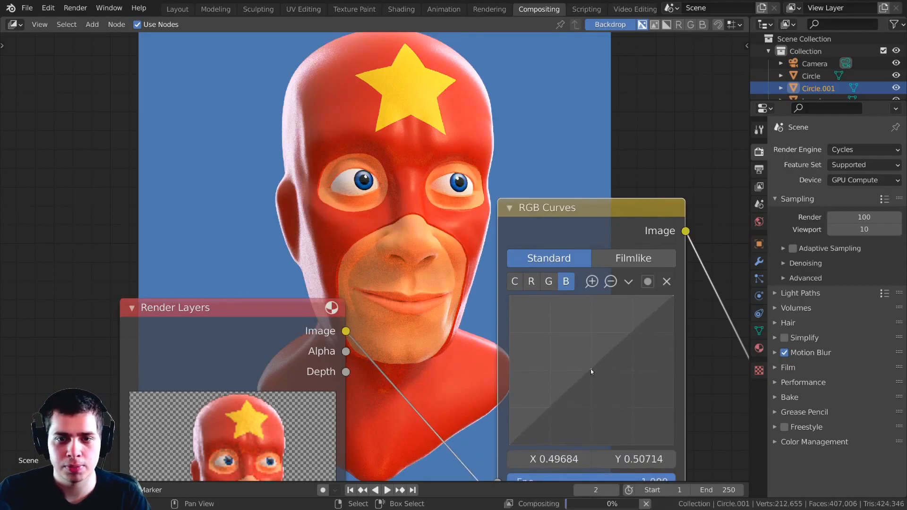
scroll(628, 250, "down", 2)
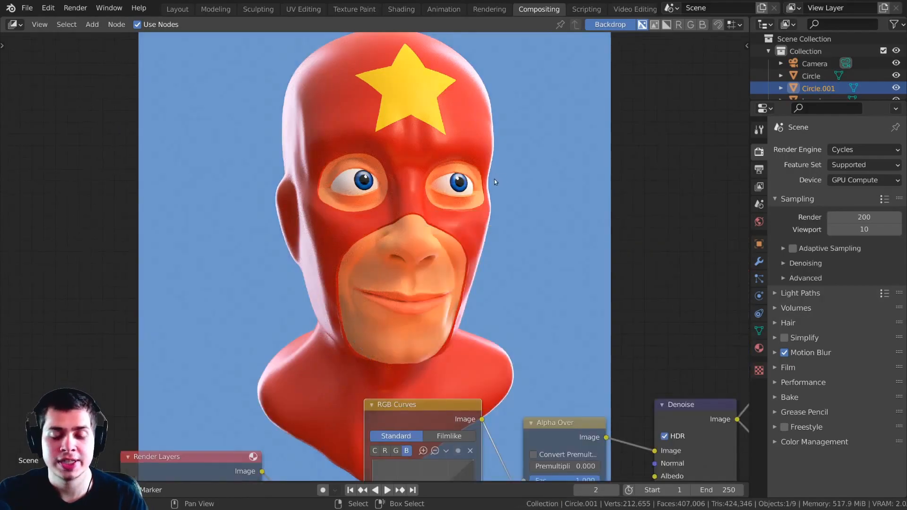
scroll(506, 152, "down", 3, "shift")
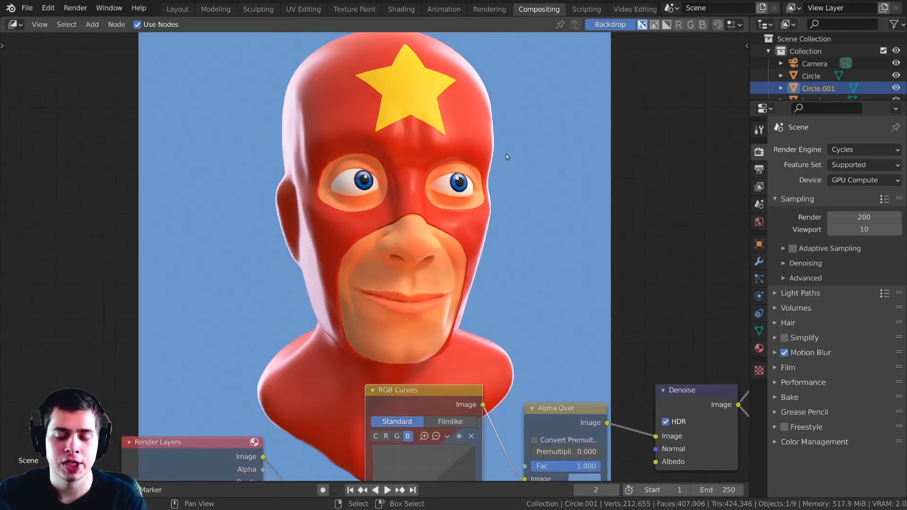
- Open the rendered image view and display the Viewer Node image
key("F11")
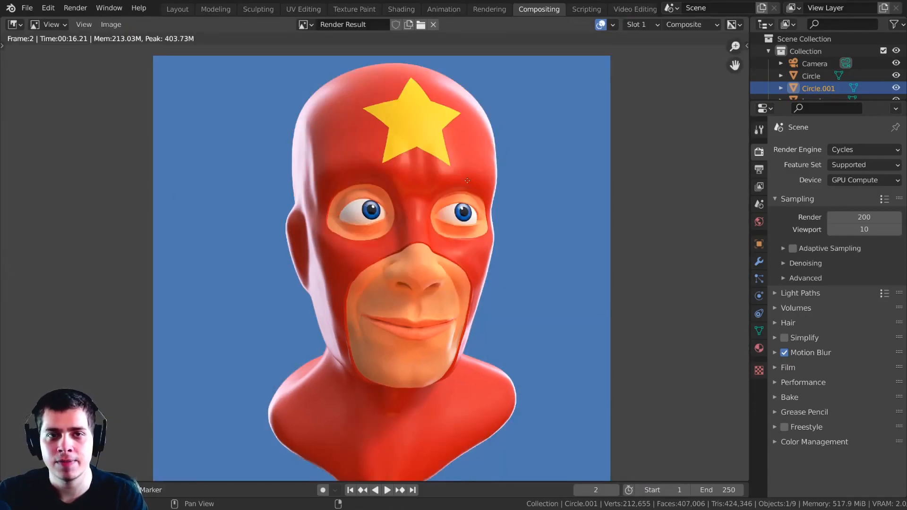
left_click(305, 24)
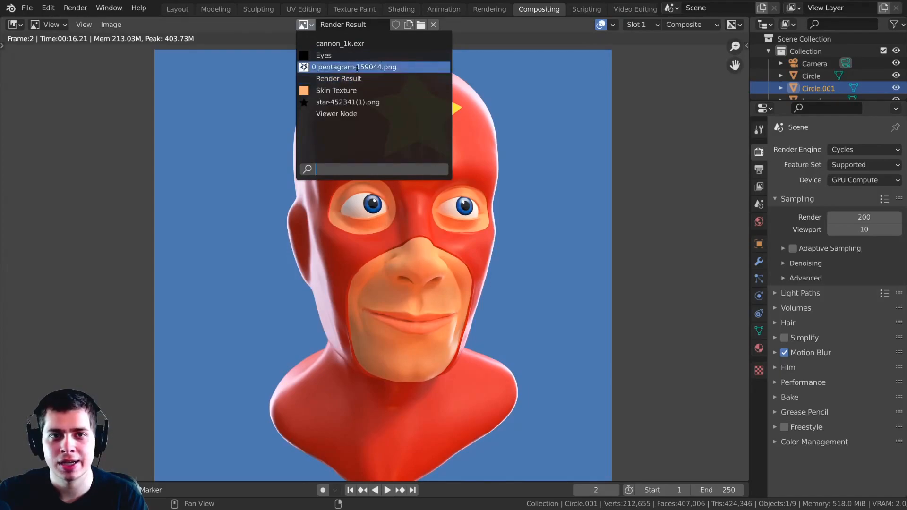
left_click(338, 114)
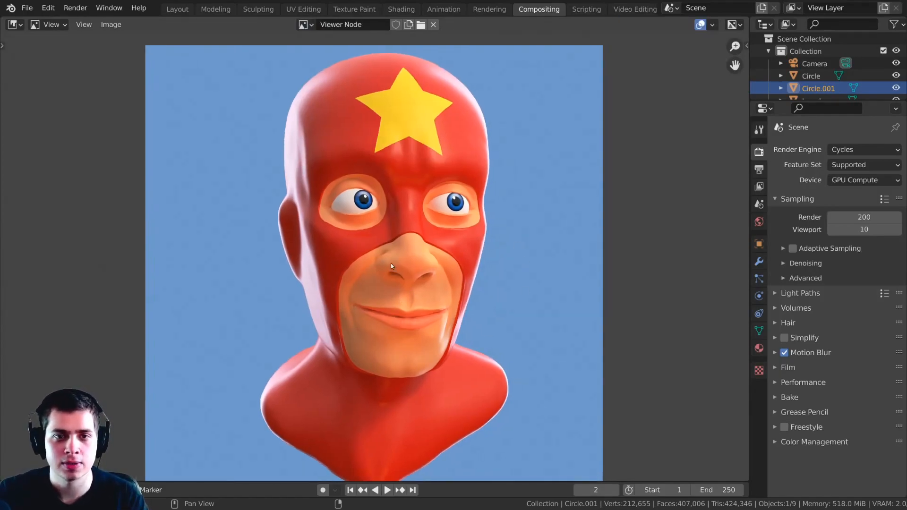
- Save the displayed image as the RGBA PNG "Super Hero.png" in the Tutorial folder and save the project file
left_click(107, 27)
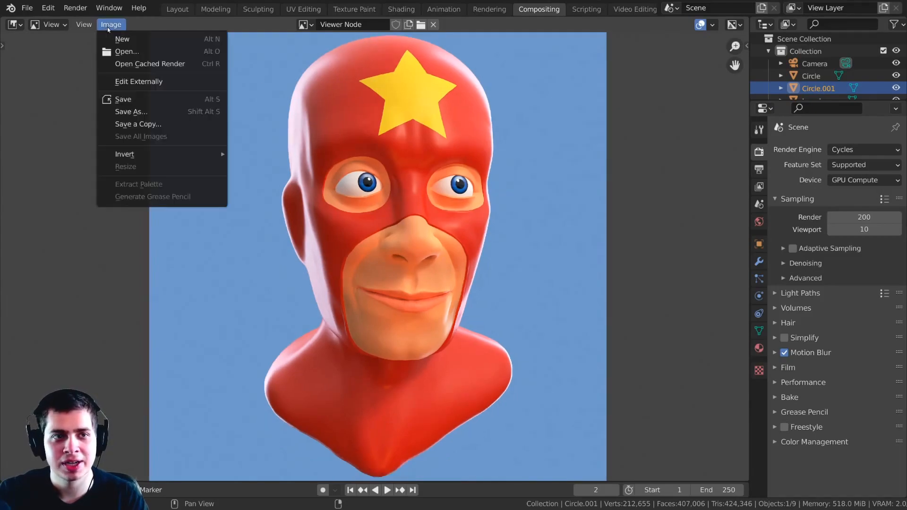
left_click(137, 113)
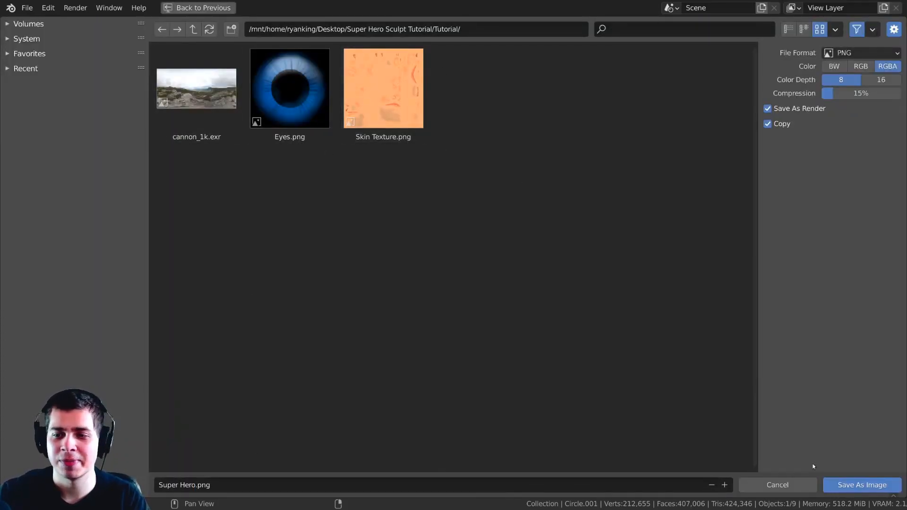
left_click(843, 486)
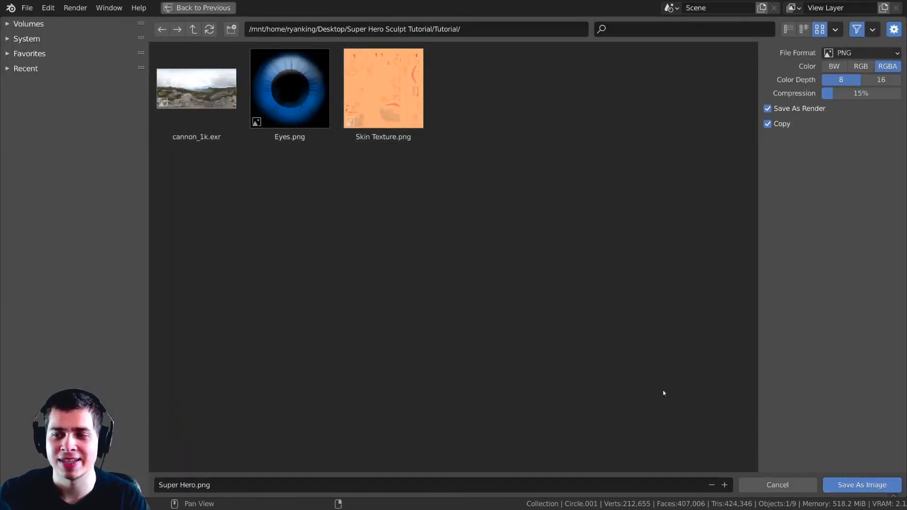
key("ctrl+s")
middle_click_drag(465, 289, 464, 298)
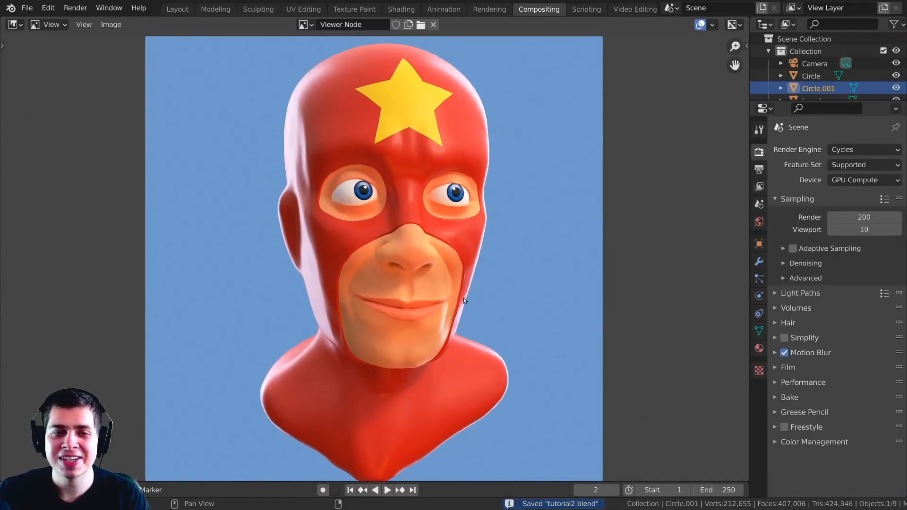
middle_click_drag(476, 268, 480, 258)
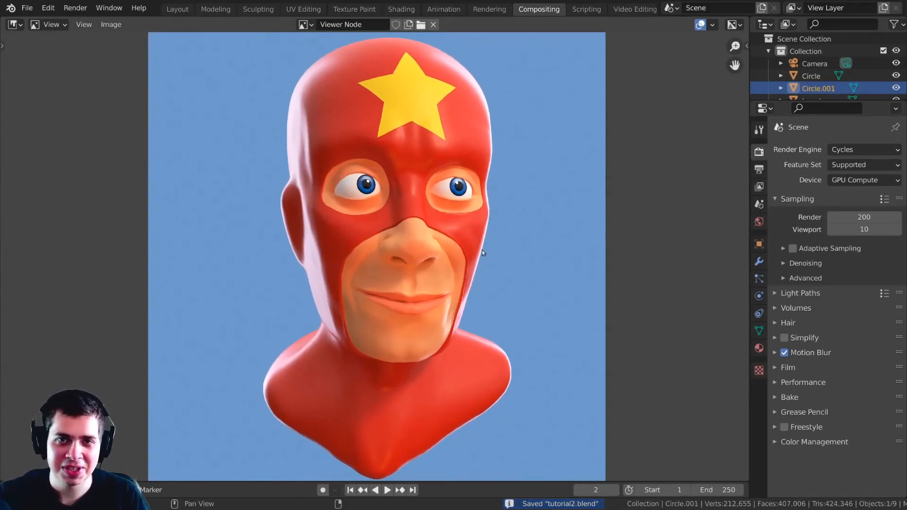